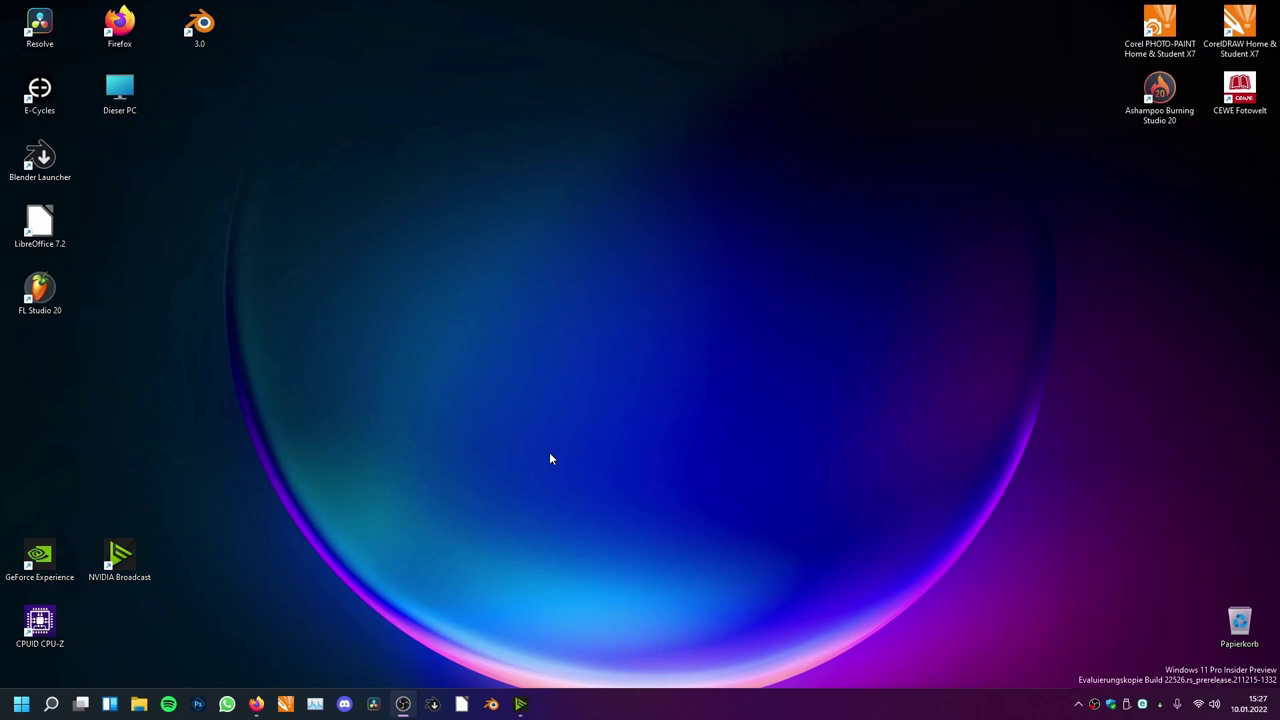
Switch to Firefox and look over the YouTube page "Face Scaling With Geometry Nodes || Blender 3.0 and 3.1".
left_click(266, 706)
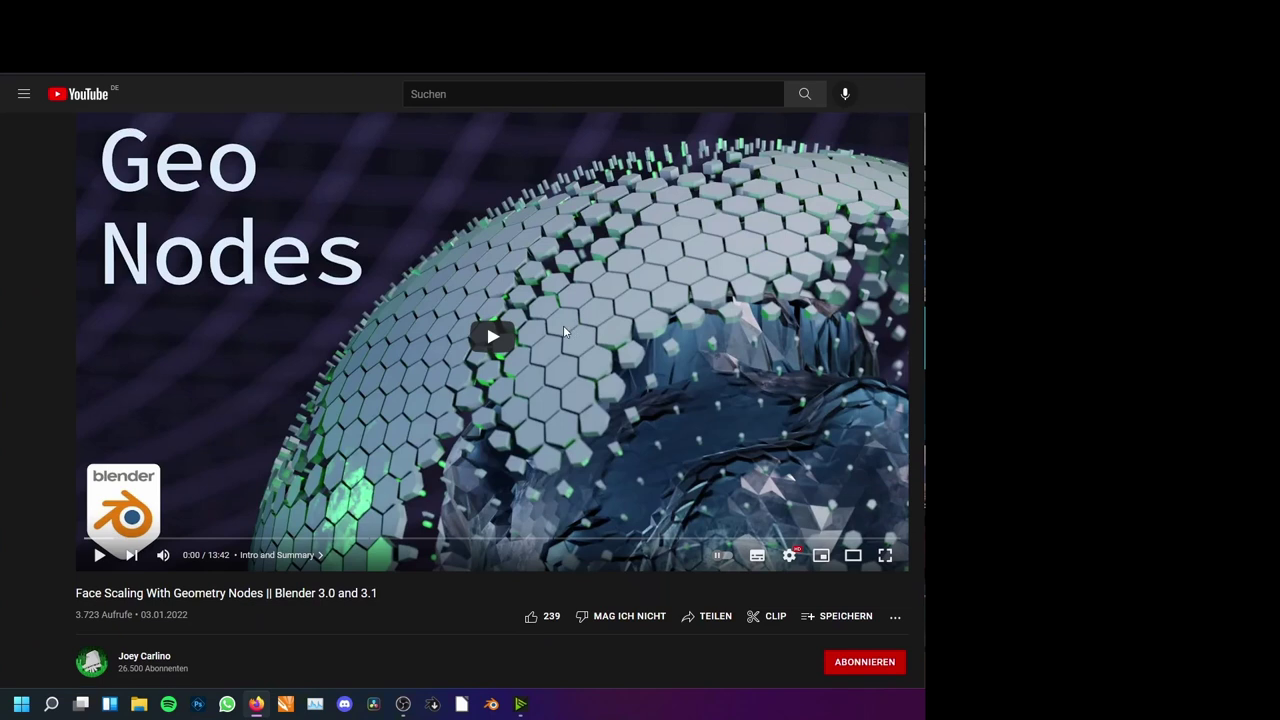
scroll(405, 388, "down", 2)
scroll(299, 492, "up", 2)
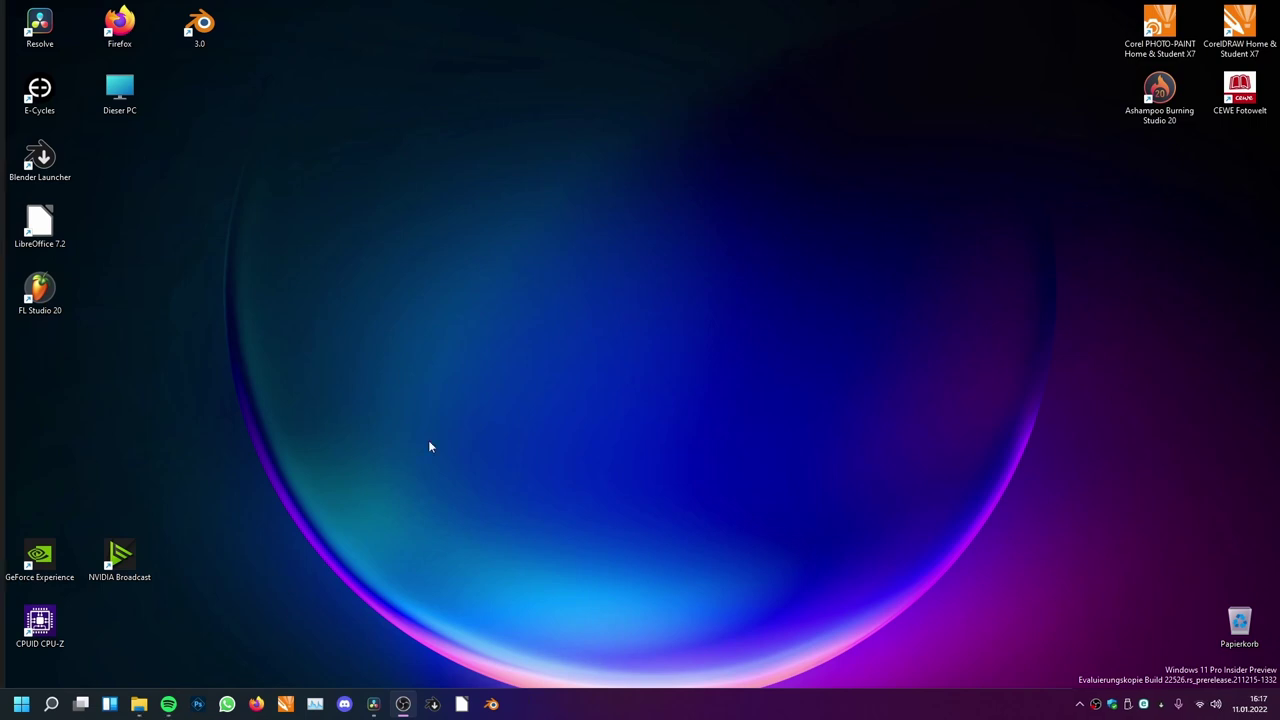
Switch to Blender Launcher and move its window slightly closer to the middle of the desktop.
left_click(434, 705)
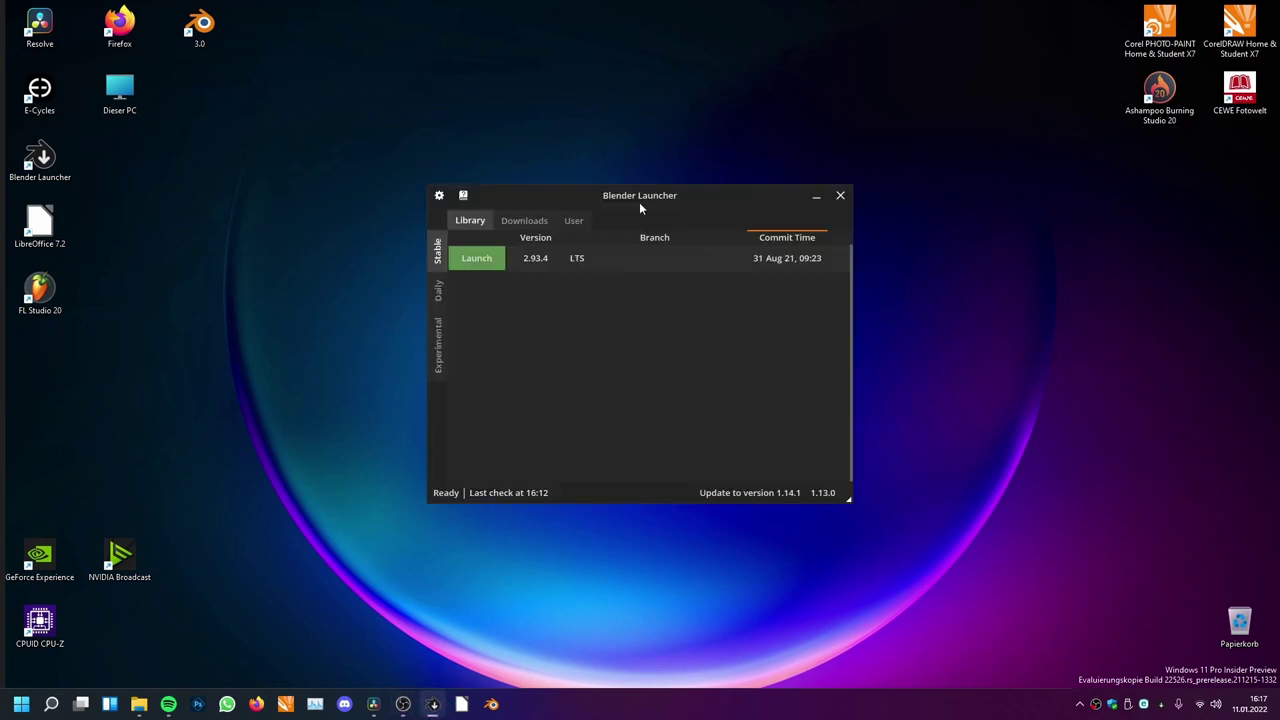
left_click_drag(640, 207, 644, 220)
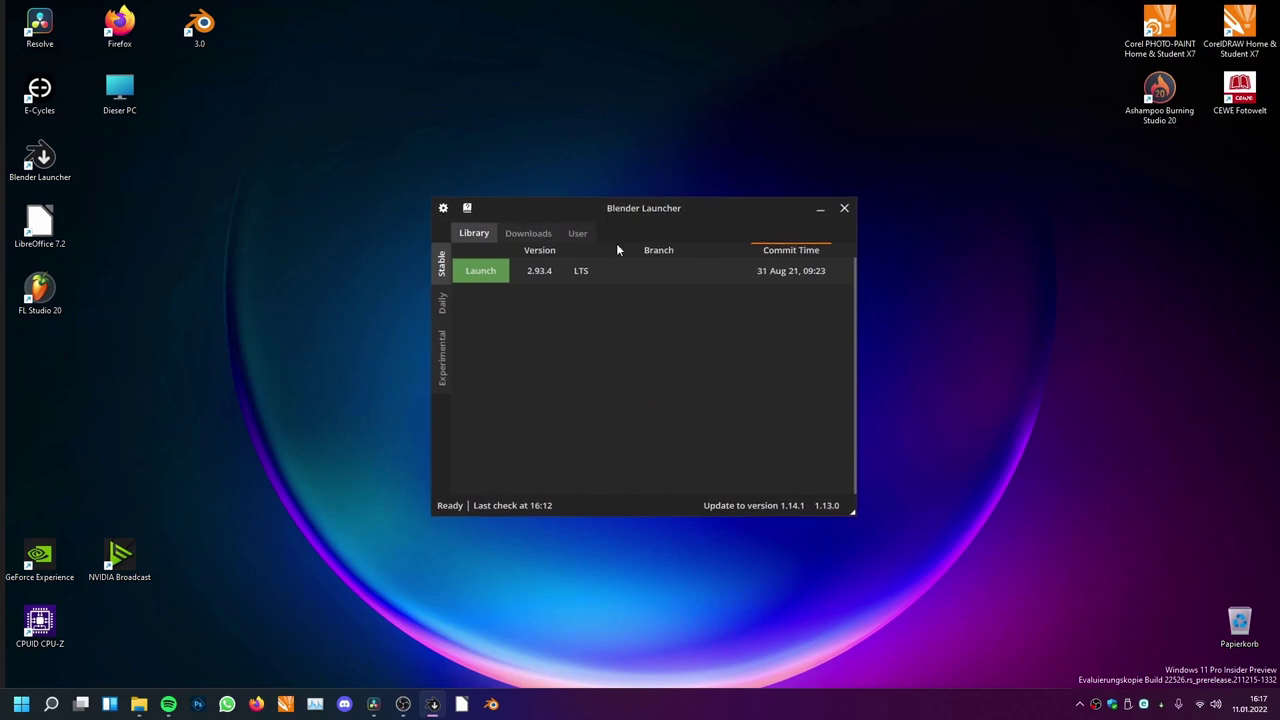
left_click_drag(652, 219, 671, 210)
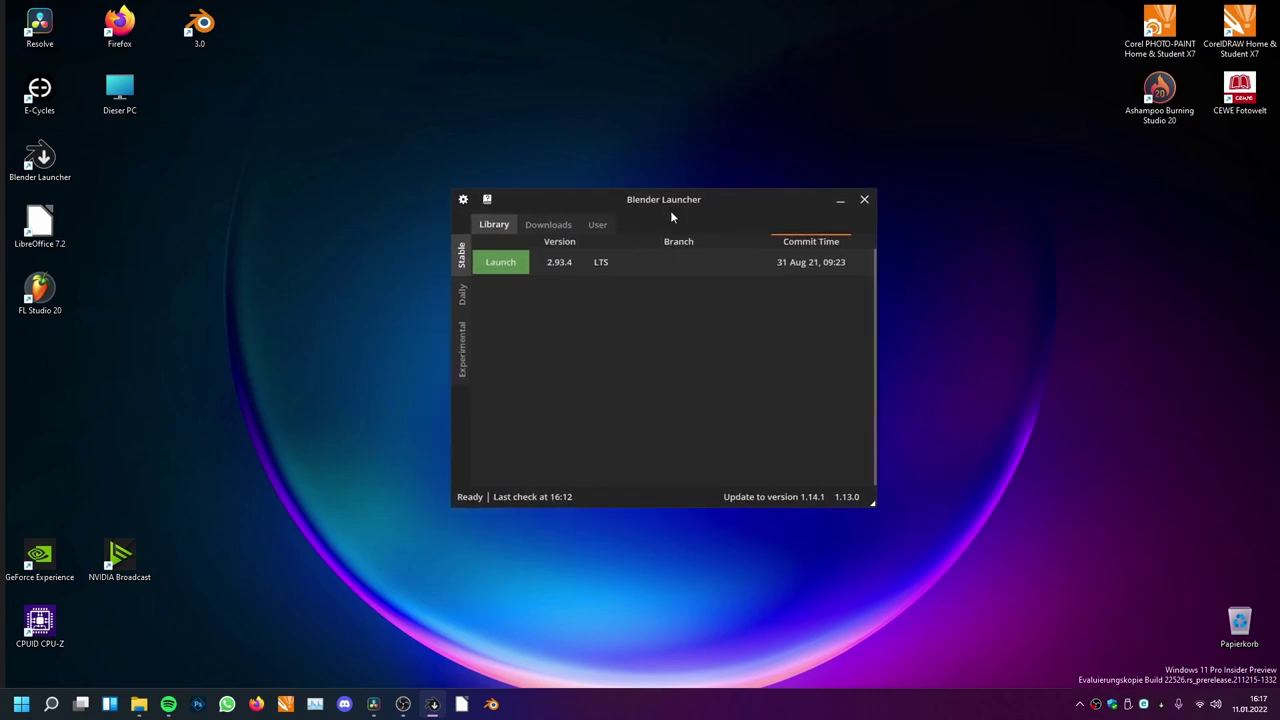
Switch to Firefox and bring up the experimental Daily Builds page from the Blender website's download page.
left_click(258, 702)
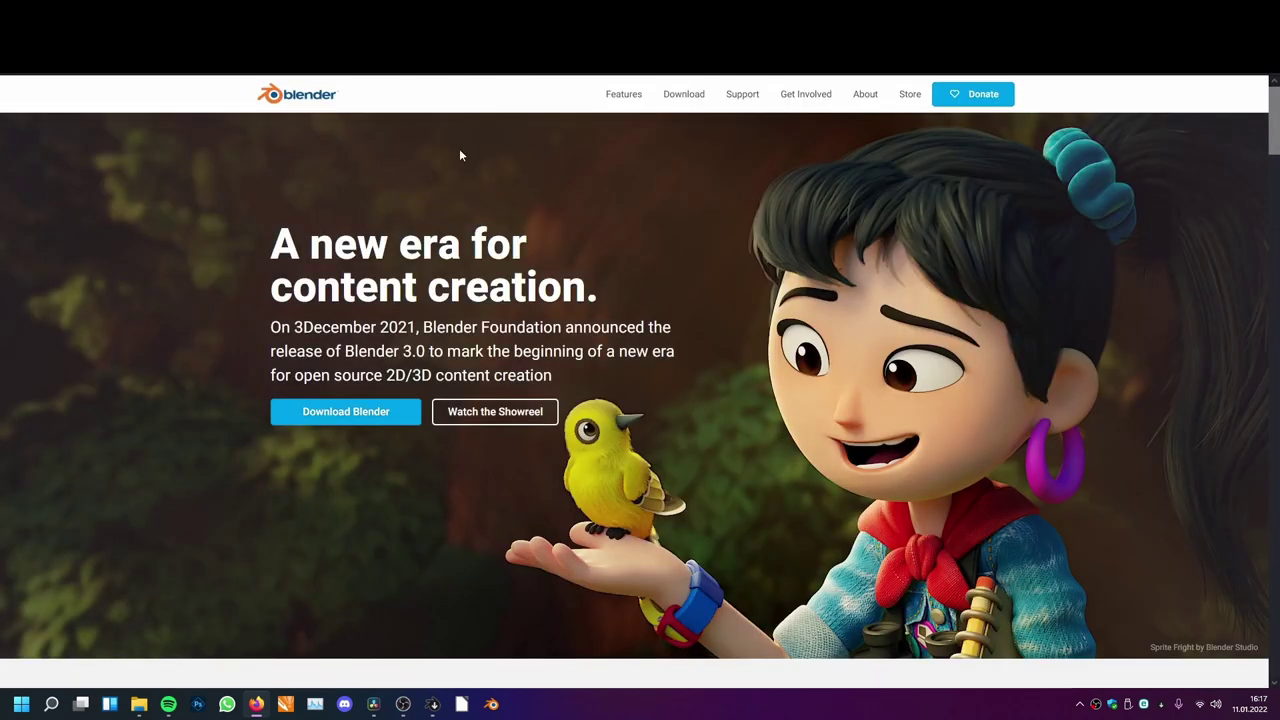
left_click(686, 96)
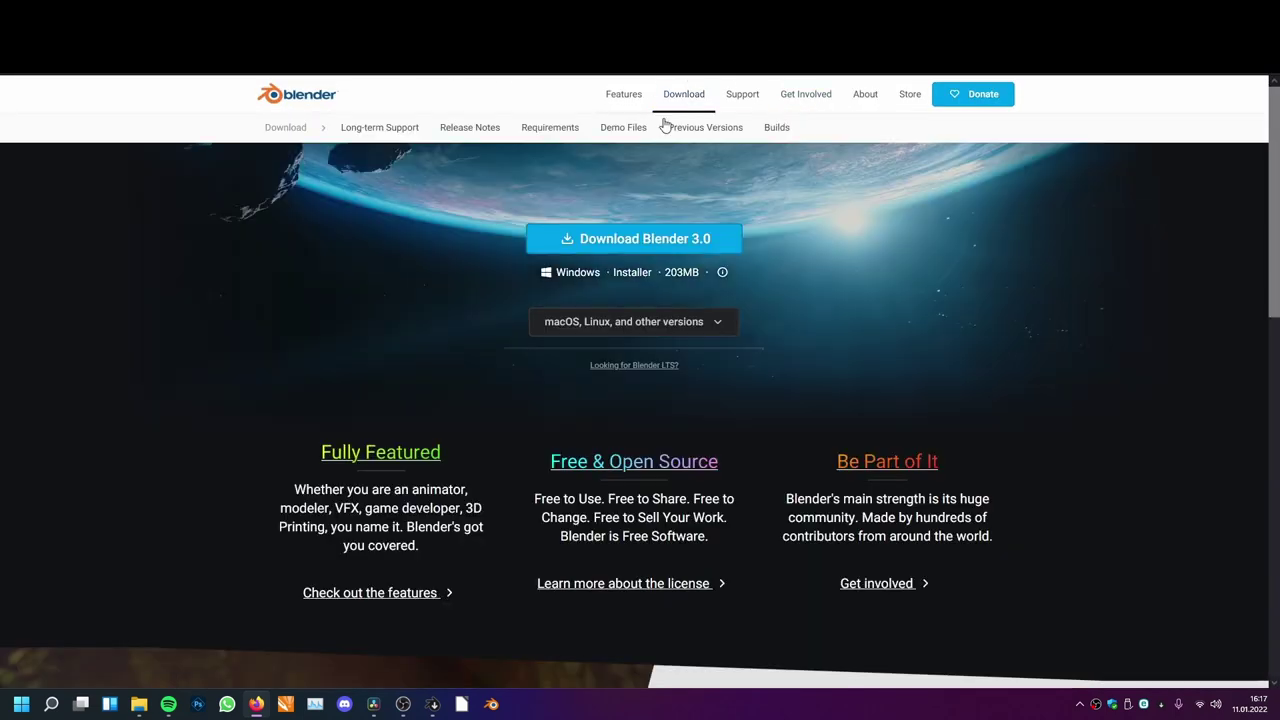
scroll(771, 259, "down", 10)
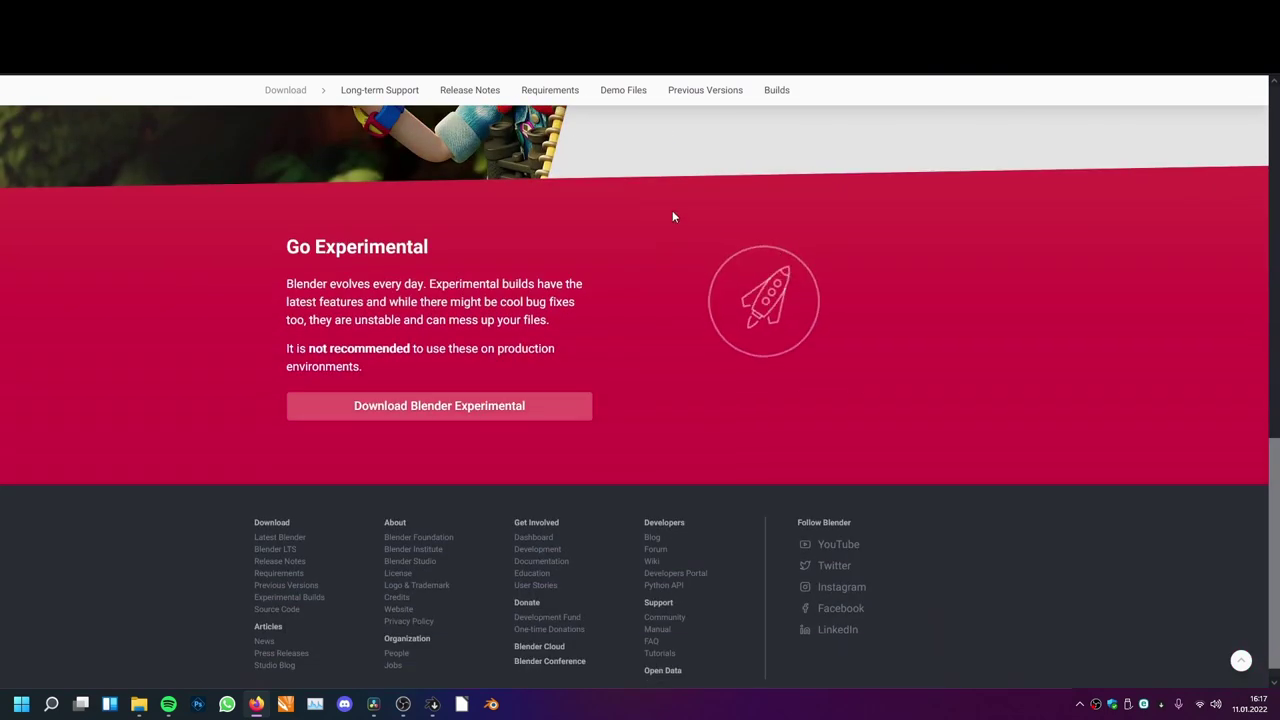
left_click(765, 298)
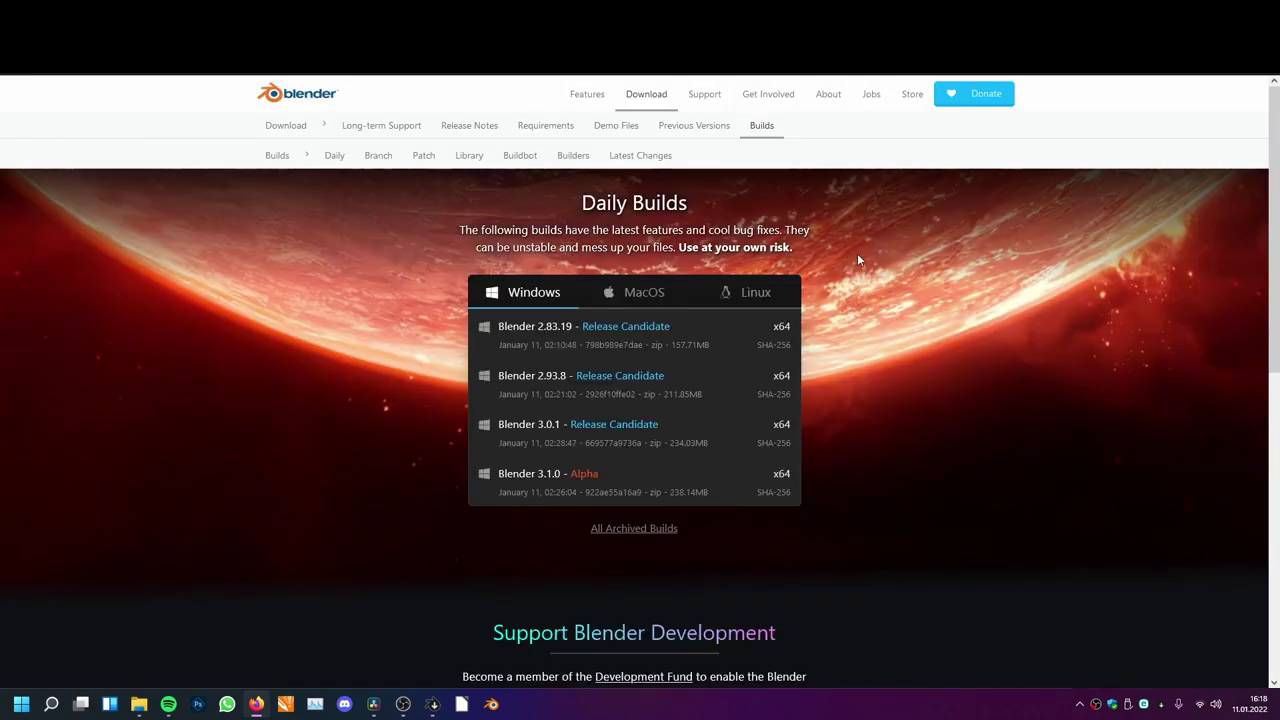
scroll(857, 260, "down", 1)
scroll(703, 222, "up", 1)
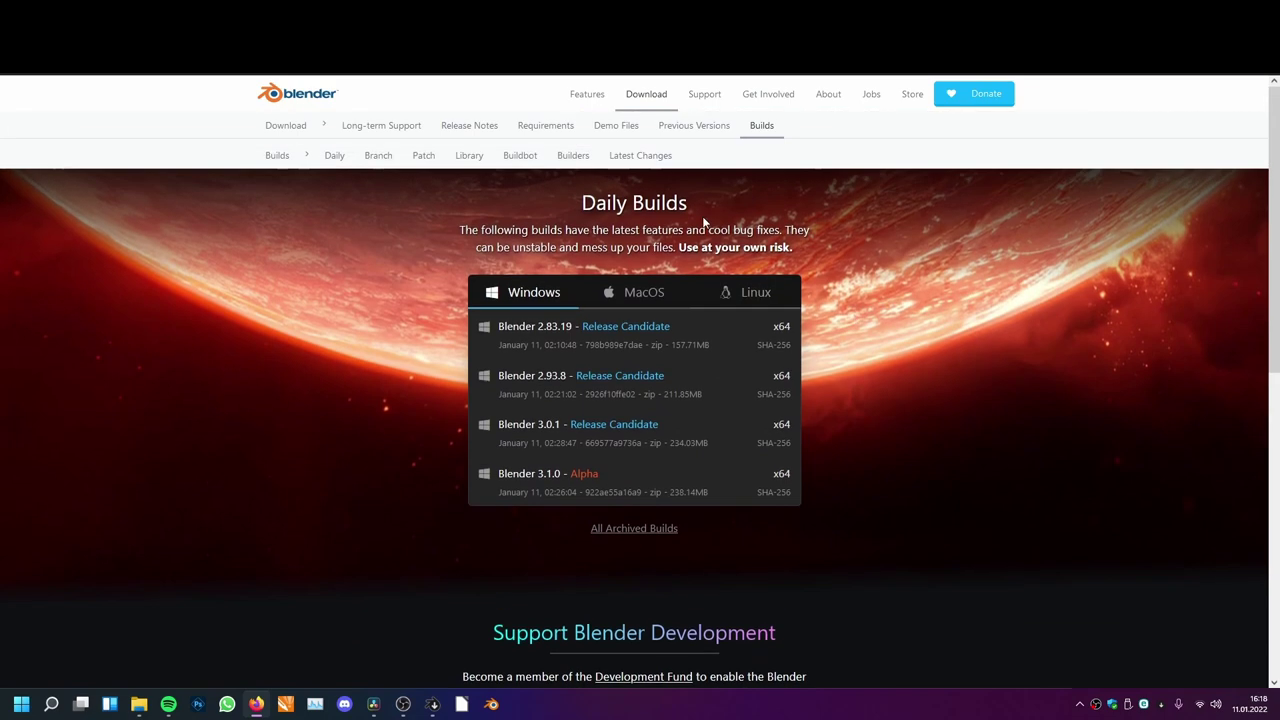
Look through the Windows patch builds and branch builds of Blender 3.1.0.
left_click(423, 158)
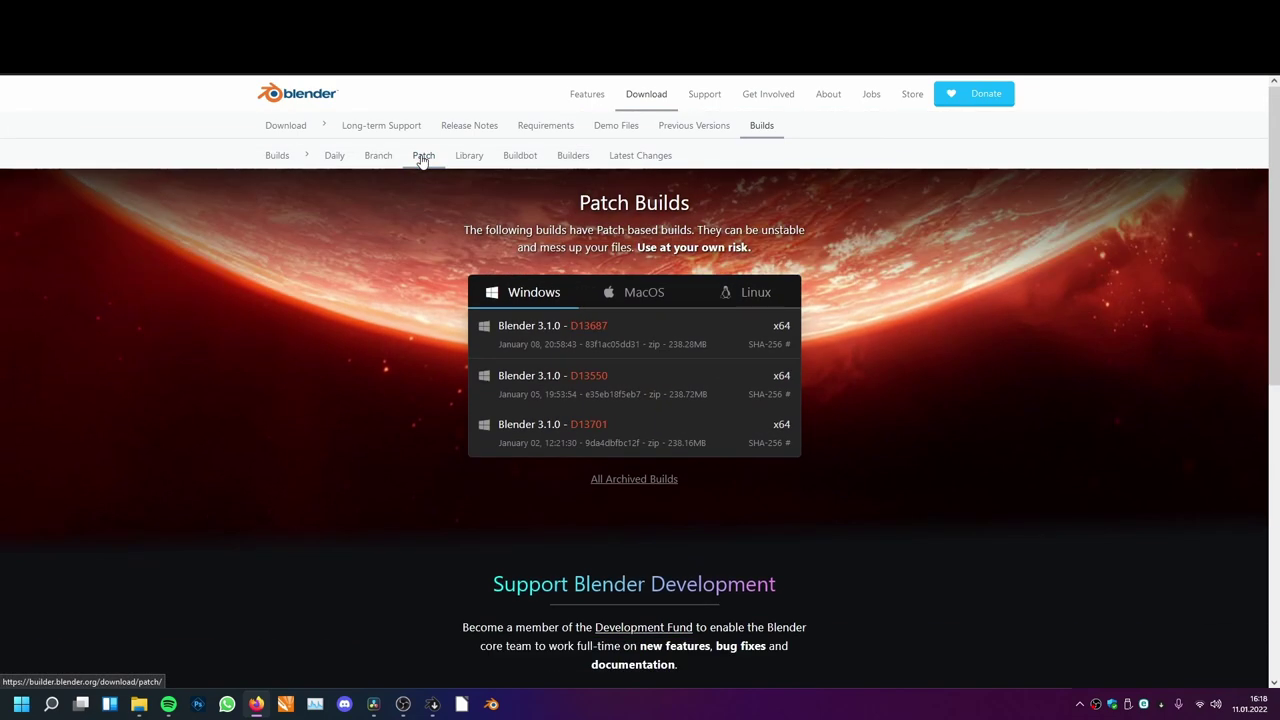
left_click(376, 155)
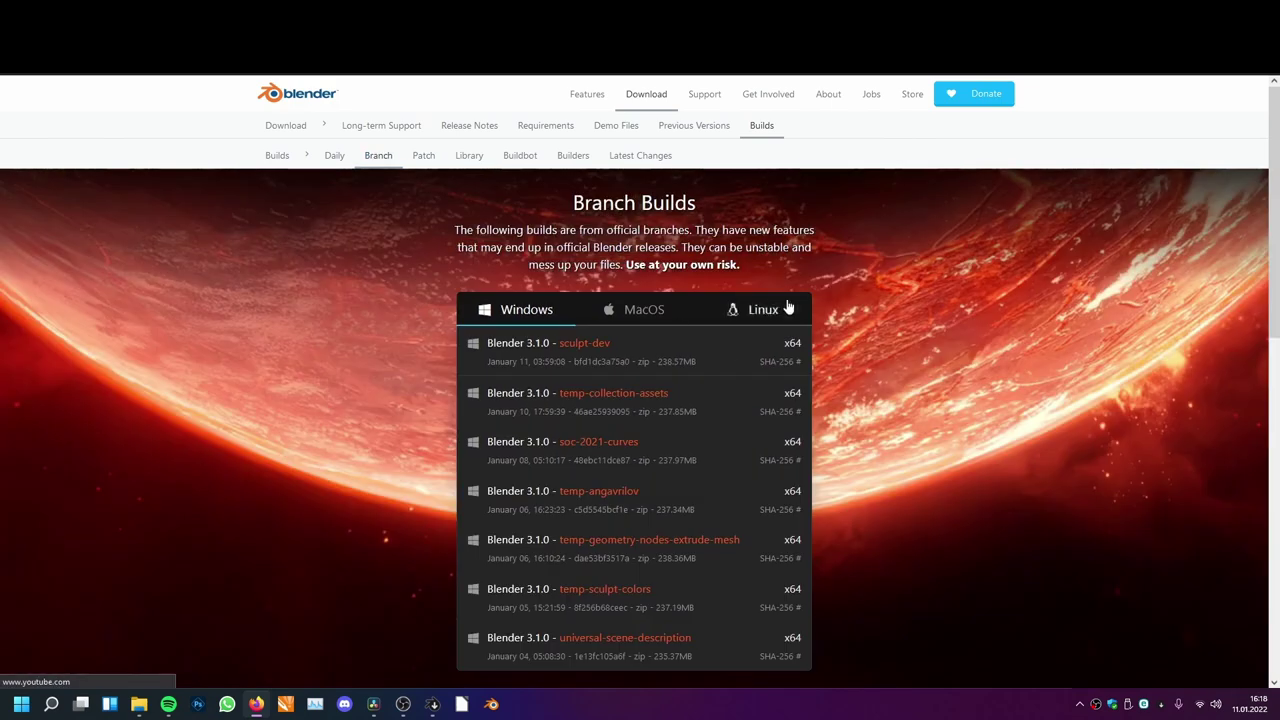
scroll(790, 306, "down", 1)
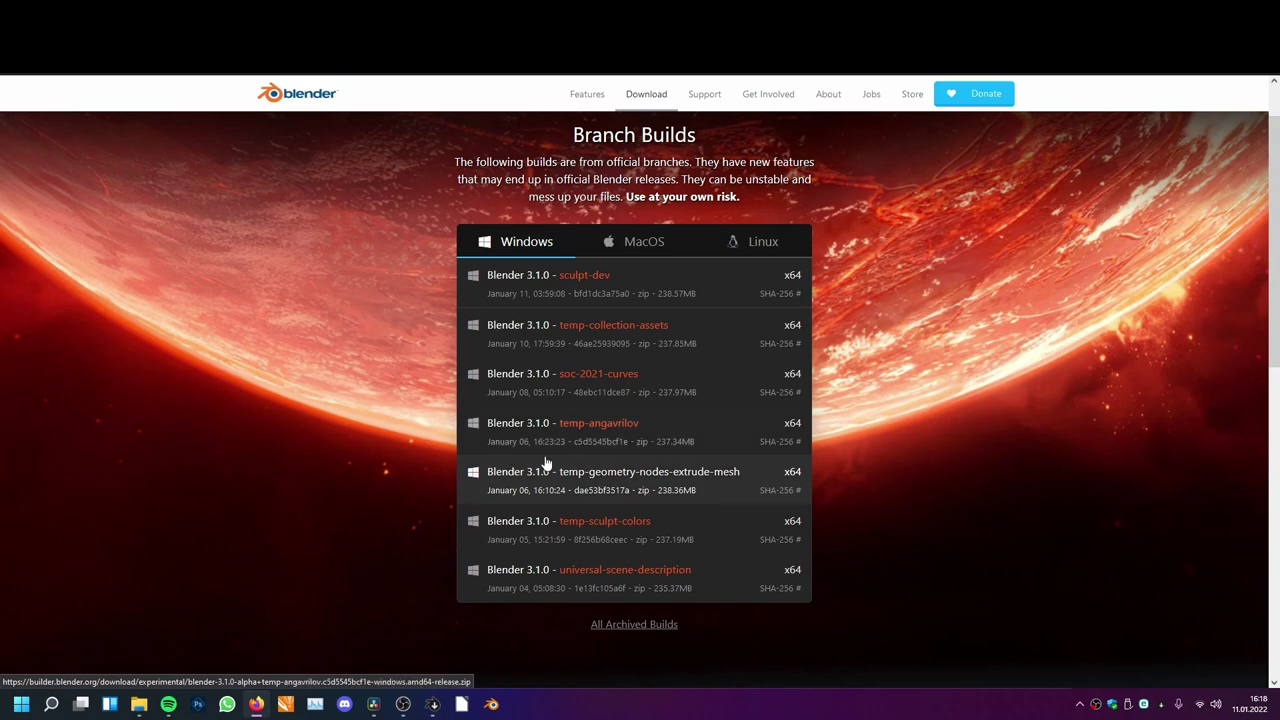
Switch back to Blender Launcher and launch the experimental 3.1.0 build Temp Geometry Nodes Extrude Mesh from 06 Jan 22.
key("ctrl+t")
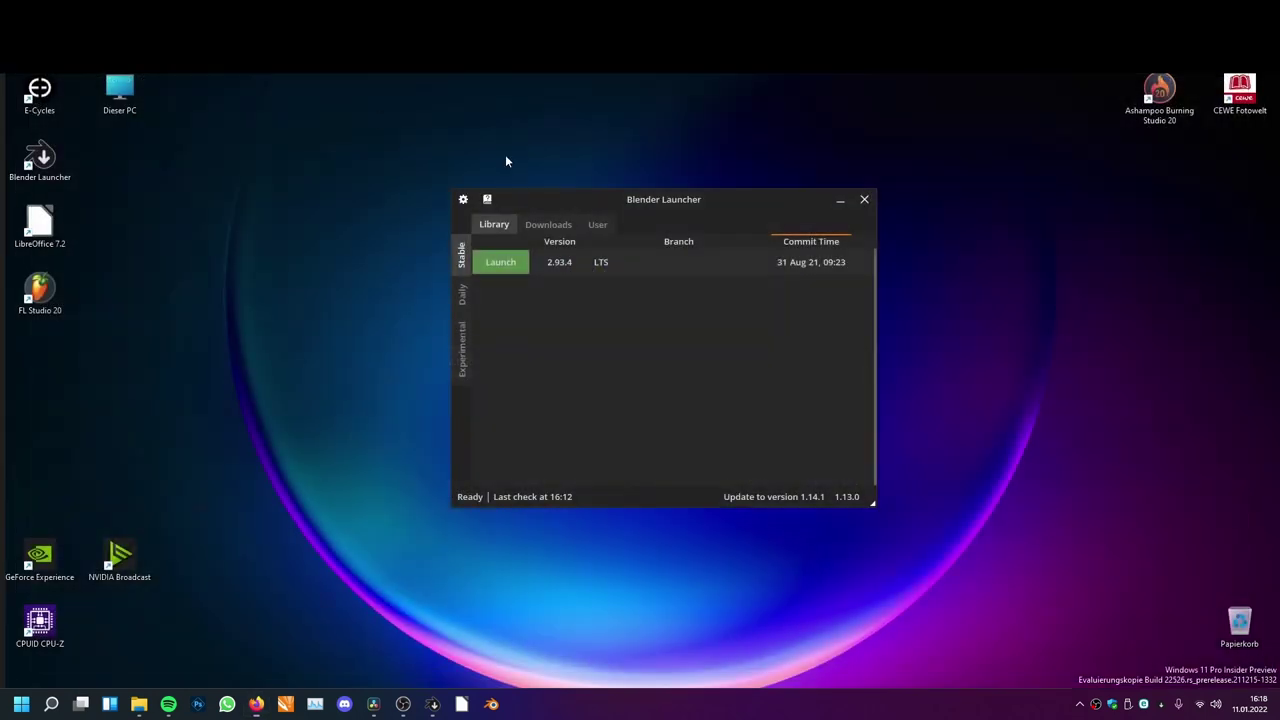
left_click(463, 345)
left_click(550, 225)
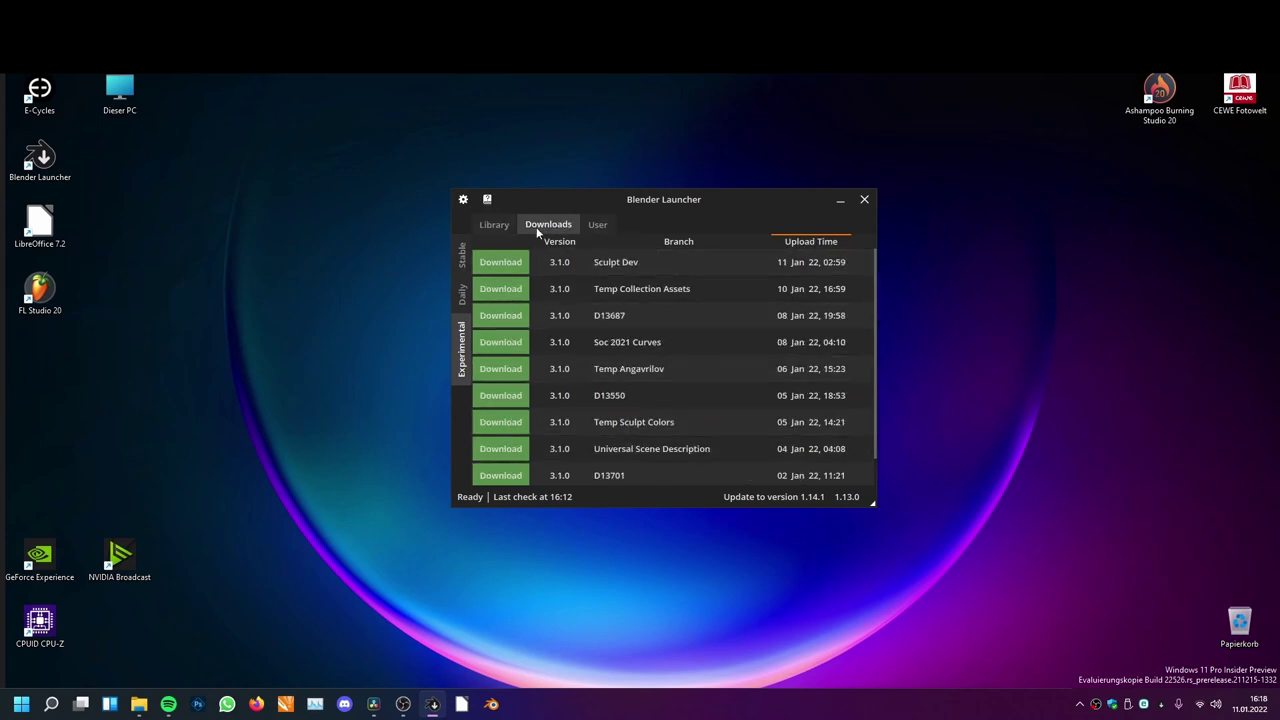
left_click(497, 225)
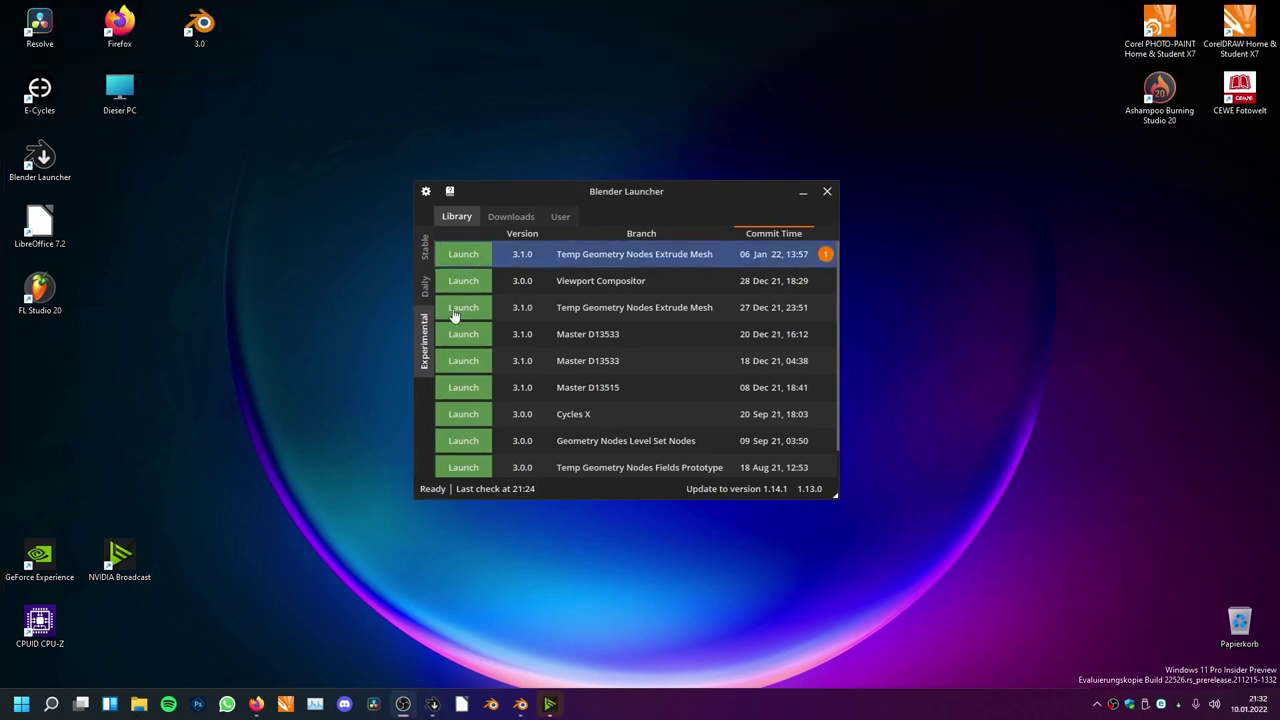
left_click(463, 254)
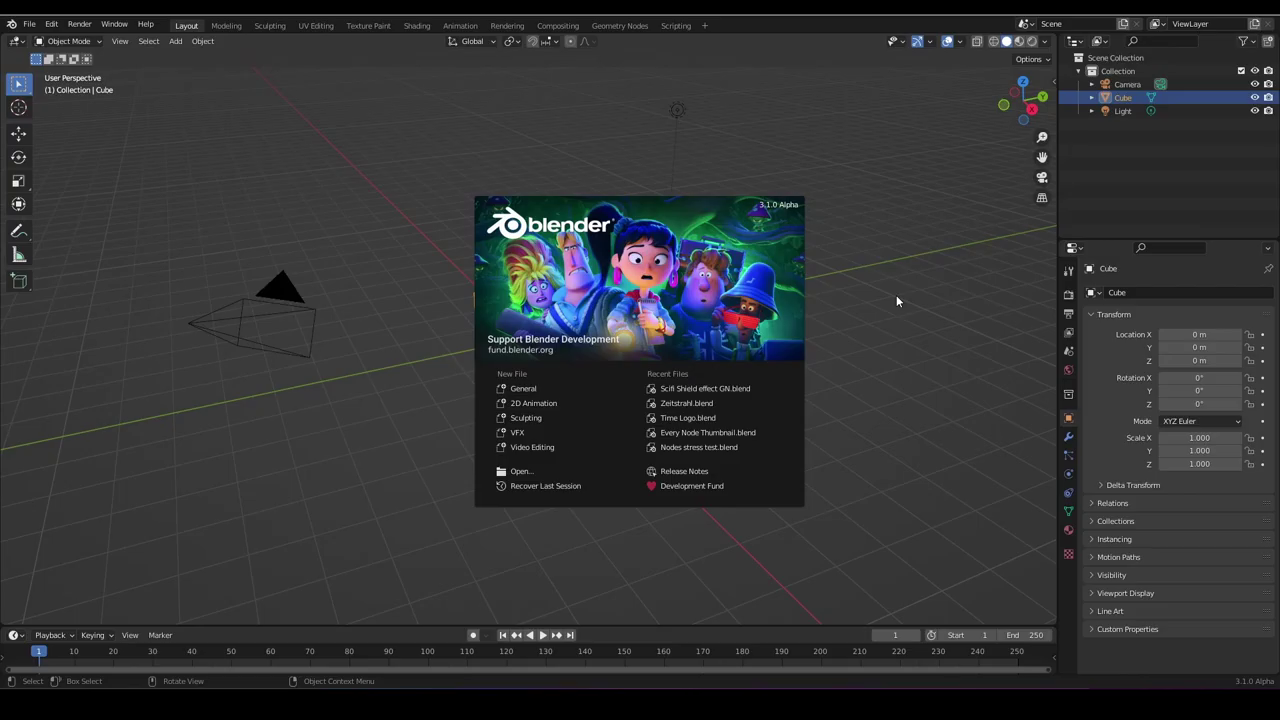
Dismiss the splash screen and delete all default objects from the scene.
left_click(896, 295)
middle_click_drag(448, 339, 616, 334)
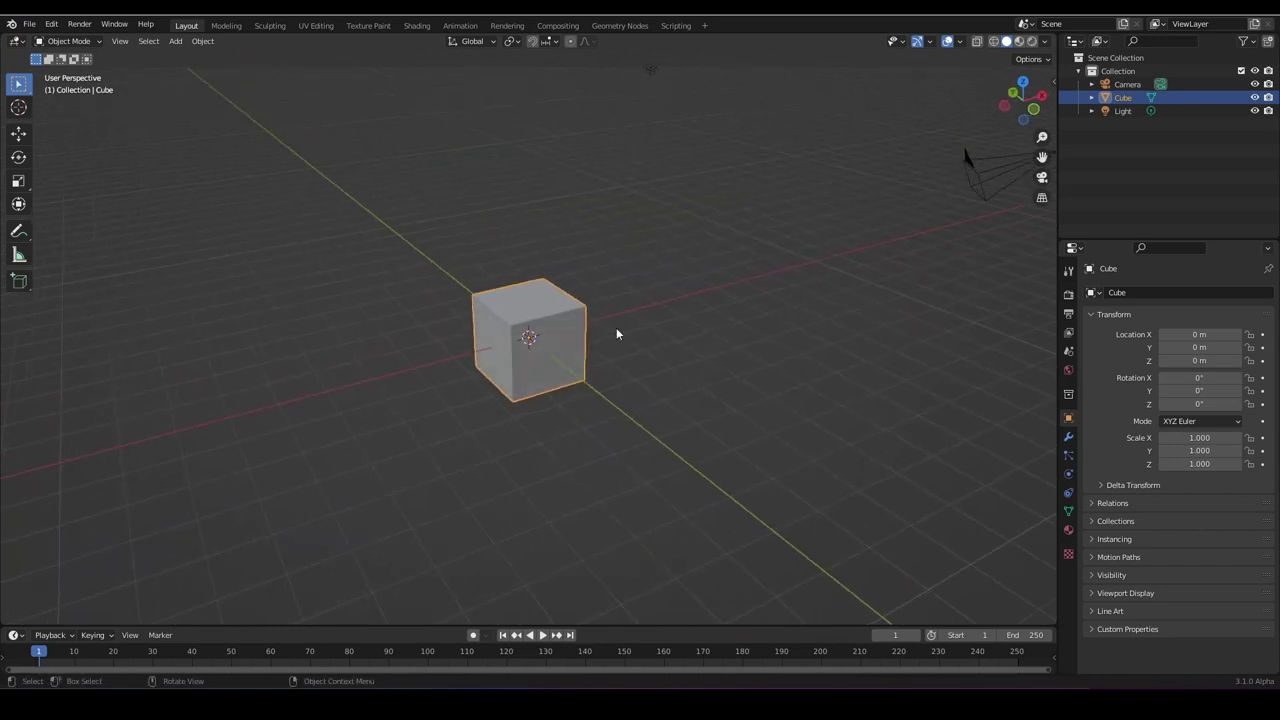
key("a")
key("Delete")
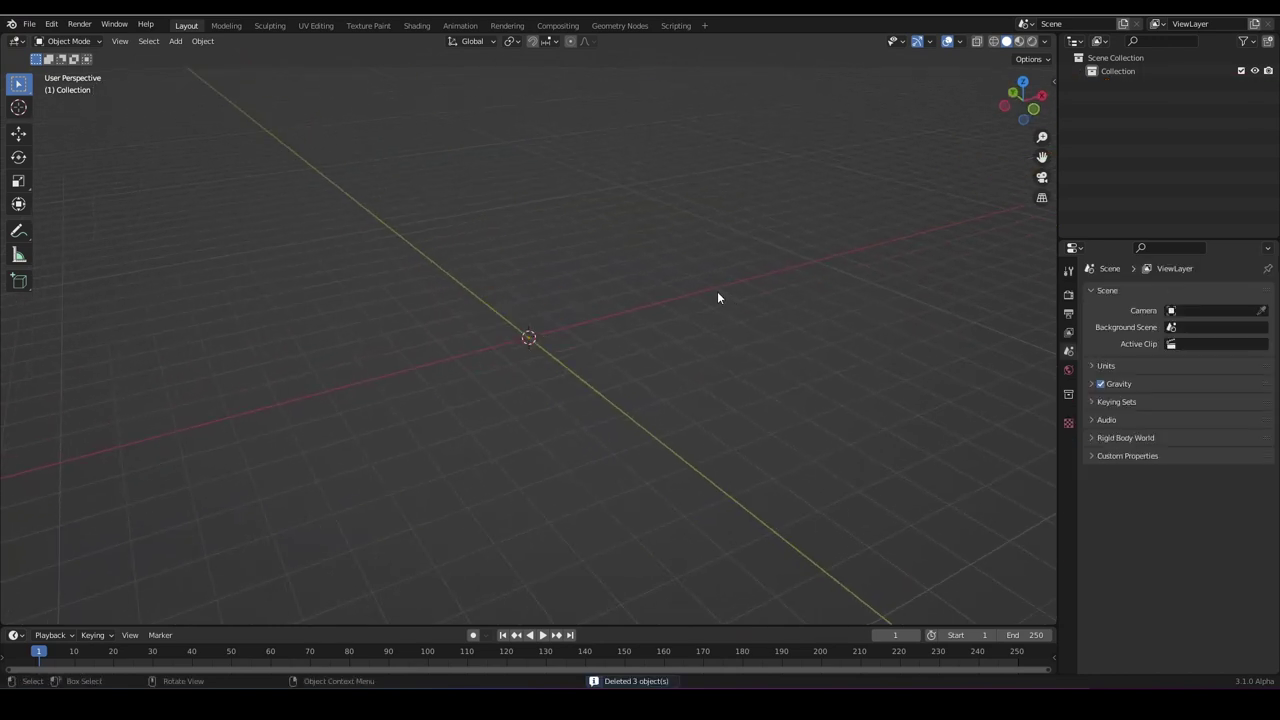
Add a new cube mesh to the empty scene.
middle_click_drag(693, 310, 583, 266)
key("shift+a")
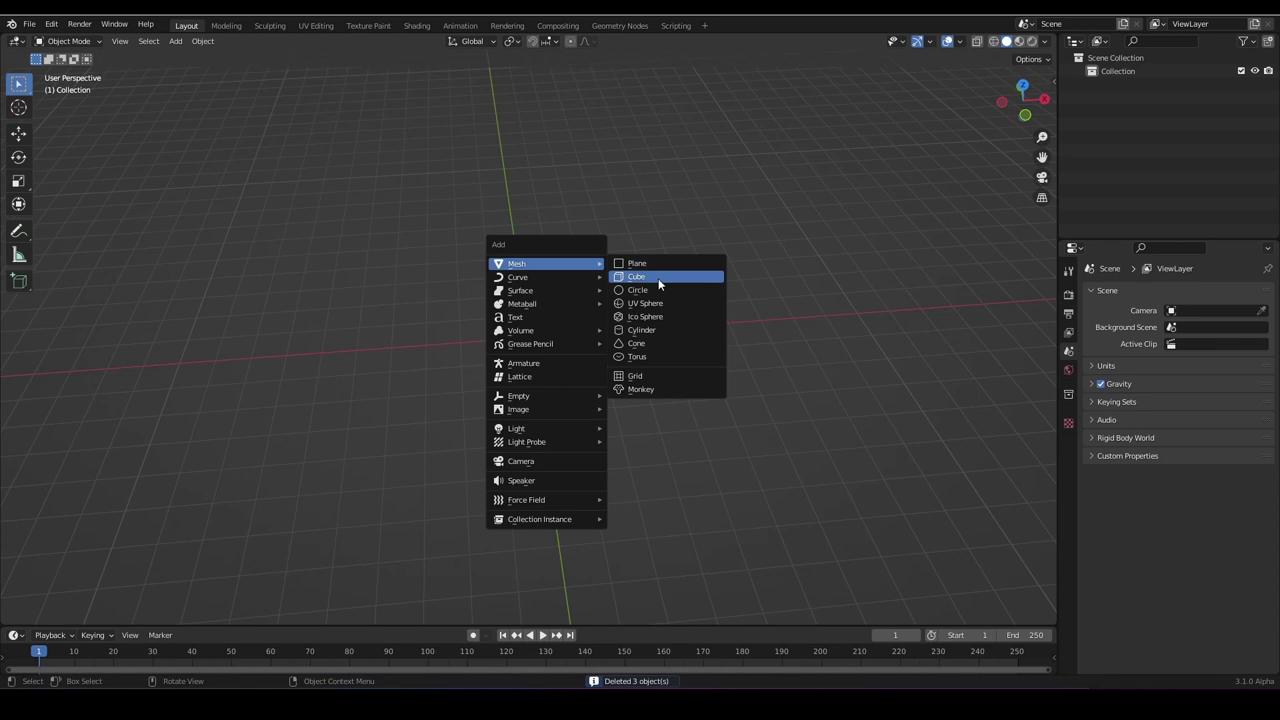
left_click(660, 277)
middle_click_drag(724, 404, 553, 357)
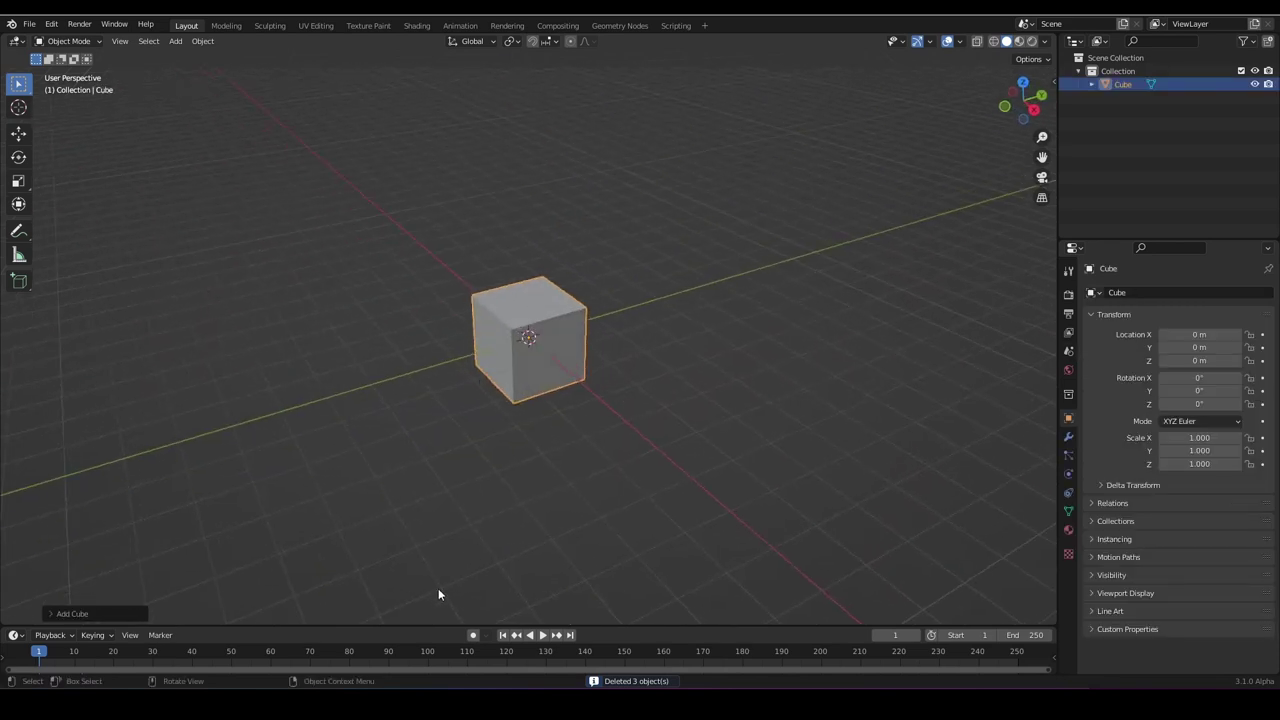
Turn the timeline into an enlarged Geometry Node Editor and create a new node tree for the cube.
left_click_drag(440, 627, 462, 374)
left_click(14, 382)
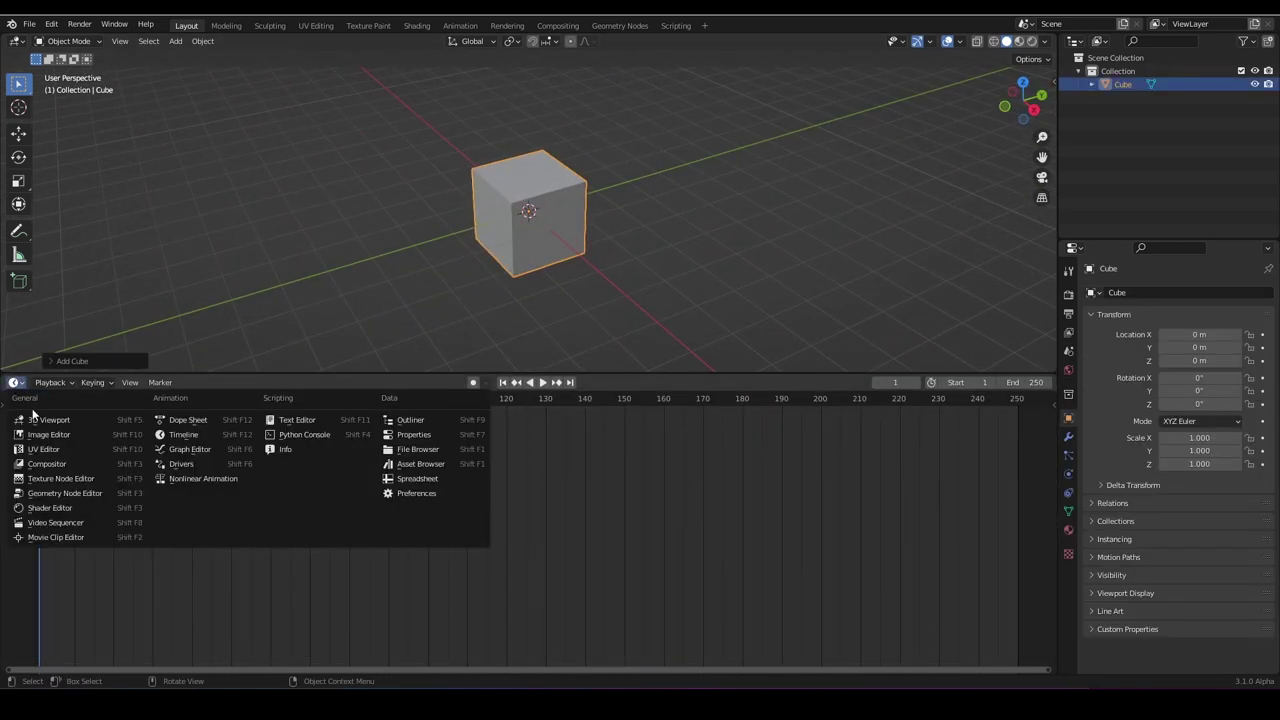
left_click(50, 508)
left_click(14, 382)
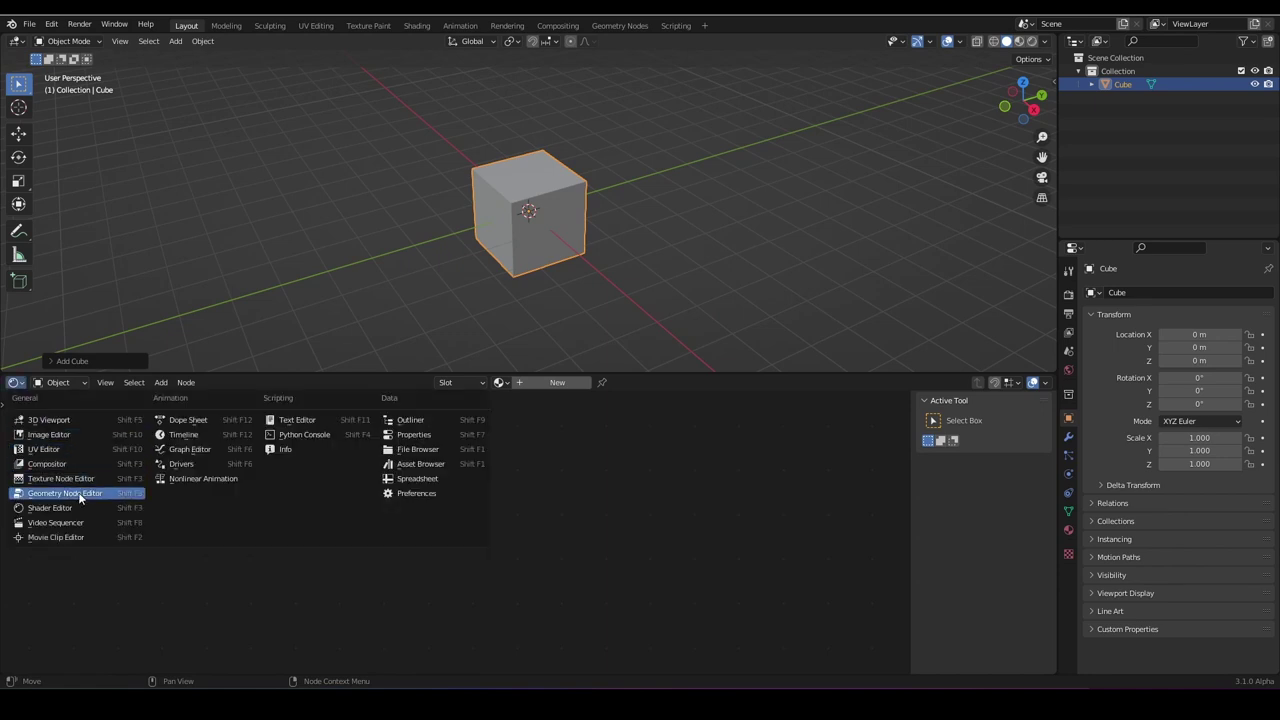
left_click(60, 493)
left_click(498, 385)
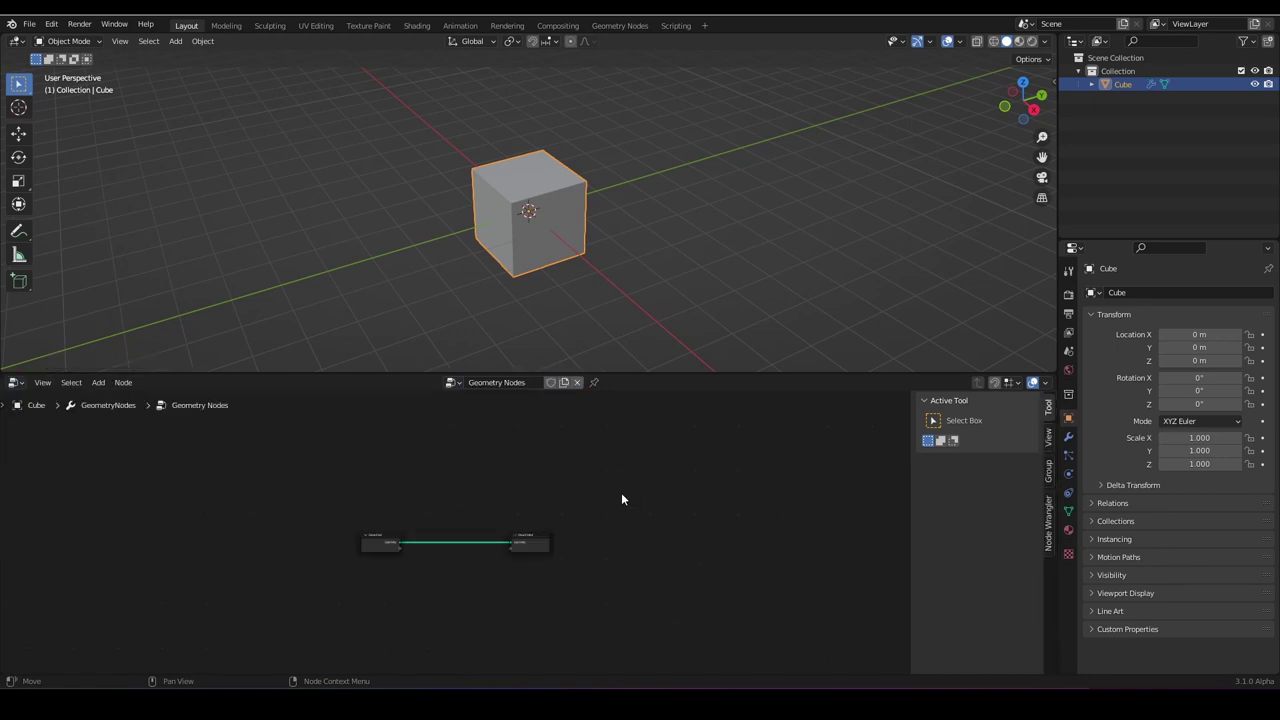
Hide the node editor's sidebar and spread the Group Input and Group Output nodes far apart.
key("n")
left_click_drag(435, 548, 105, 547)
left_click_drag(622, 548, 830, 548)
key("Home")
Cut the link between the Group Input and Group Output nodes.
key("shift+a")
mouse_move(447, 447)
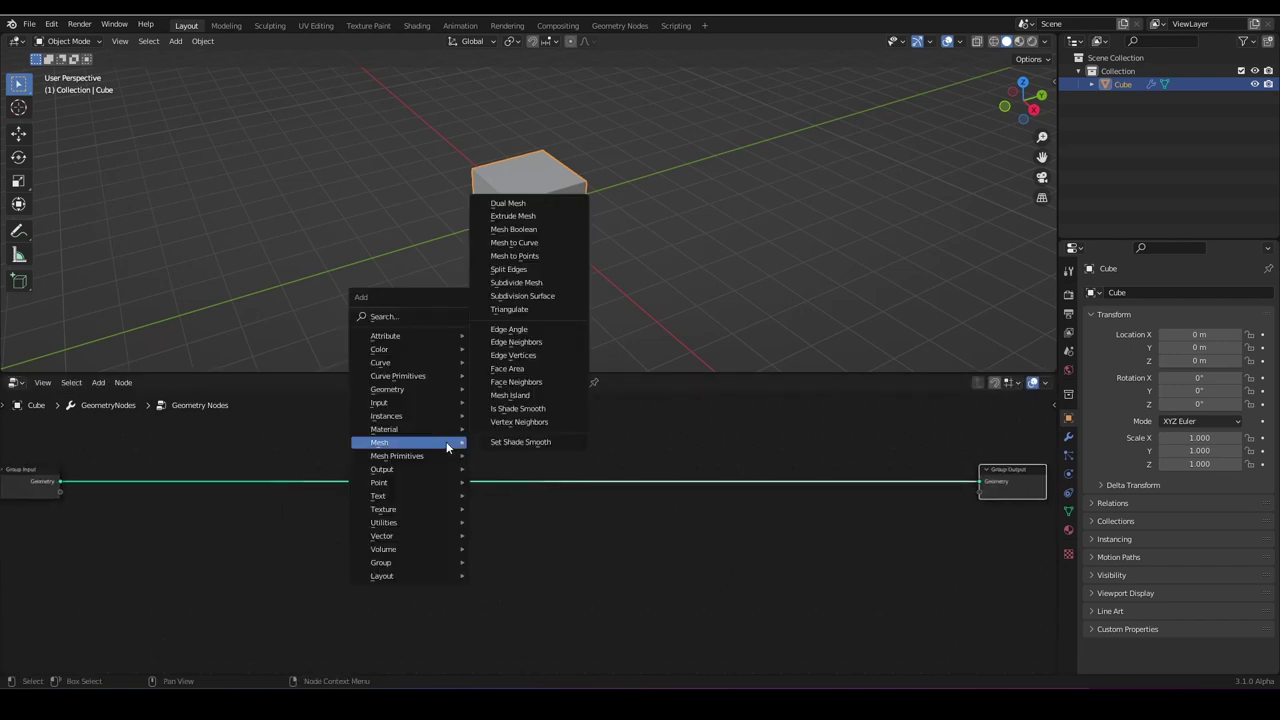
mouse_move(380, 443)
right_mouse_down("ctrl")
mouse_move(391, 545)
mouse_move(454, 475)
right_mouse_up("ctrl")
Add an Ico Sphere node and connect its Mesh output to the Group Output's Geometry input.
key("shift+a")
mouse_move(452, 474)
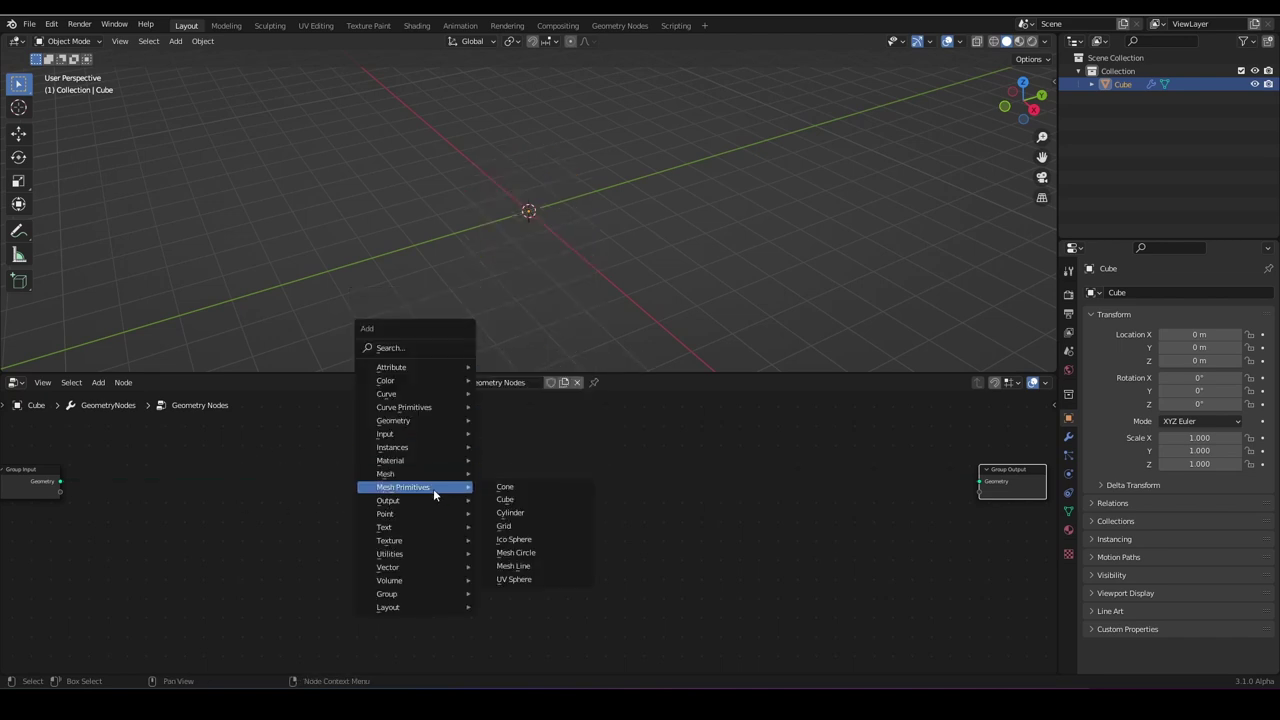
left_click(560, 540)
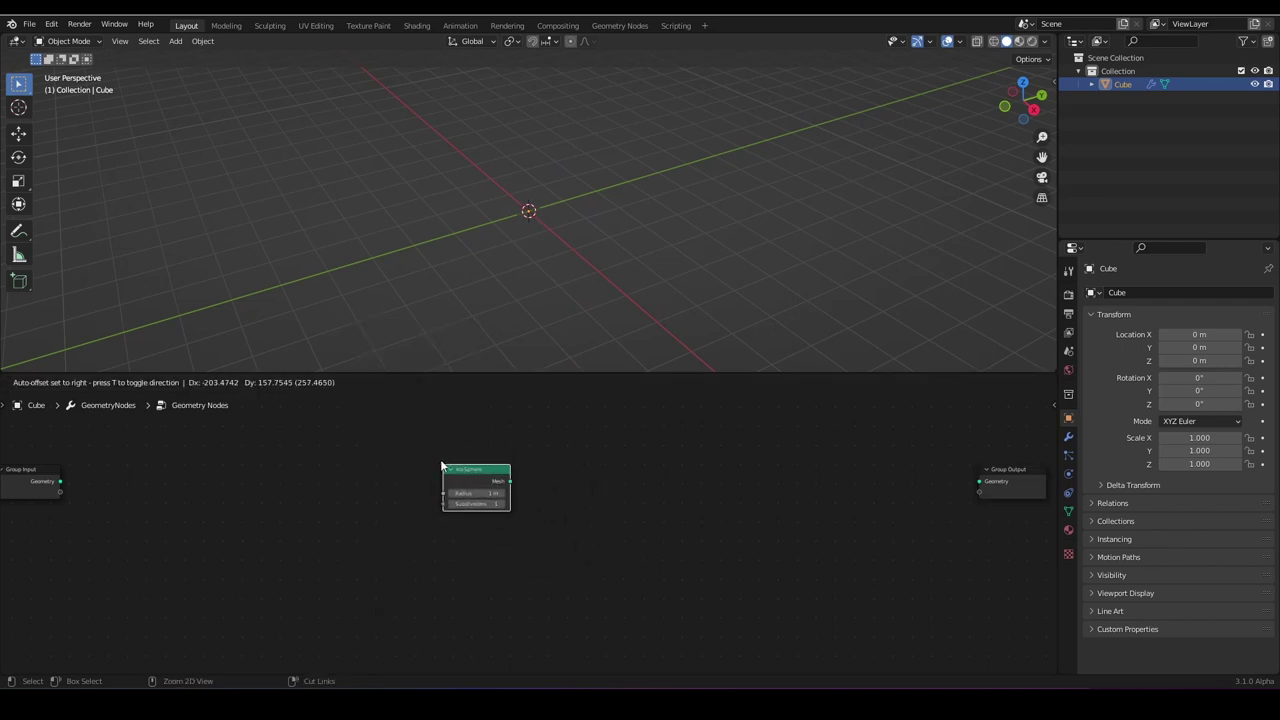
left_click(446, 473)
left_click_drag(510, 481, 886, 470)
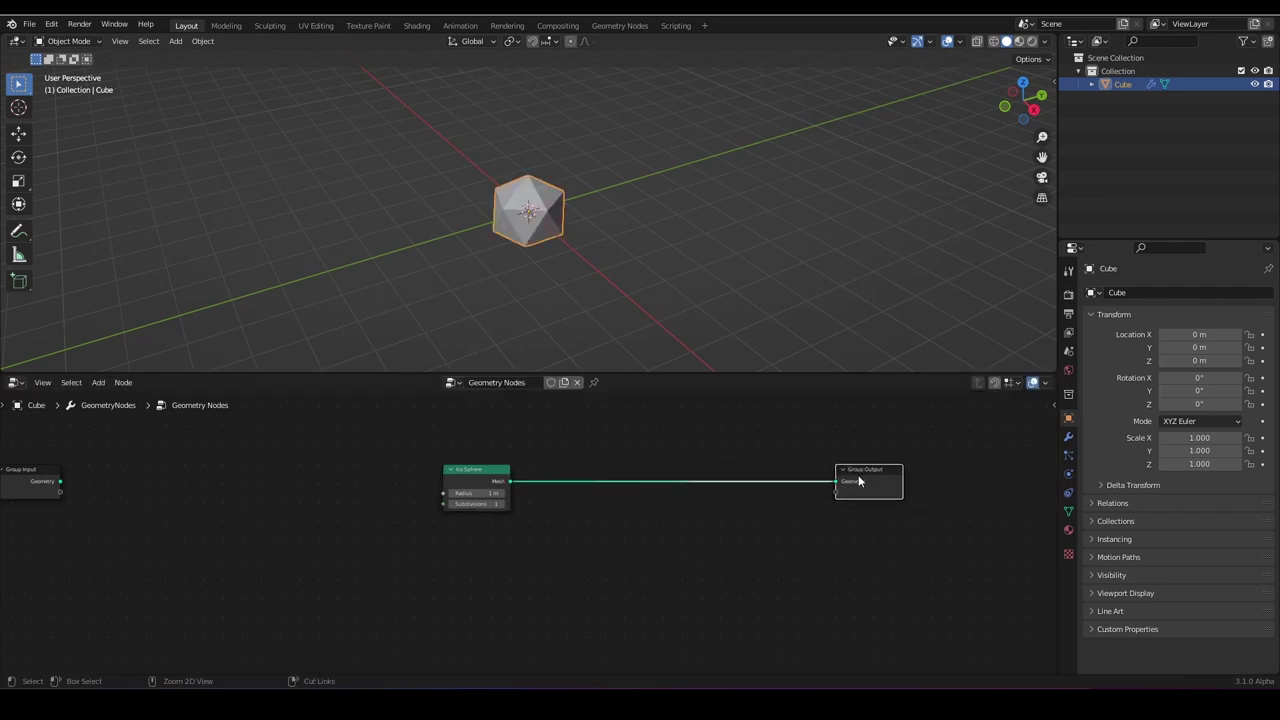
middle_click_drag(600, 288, 605, 250)
scroll(600, 238, "up", 3)
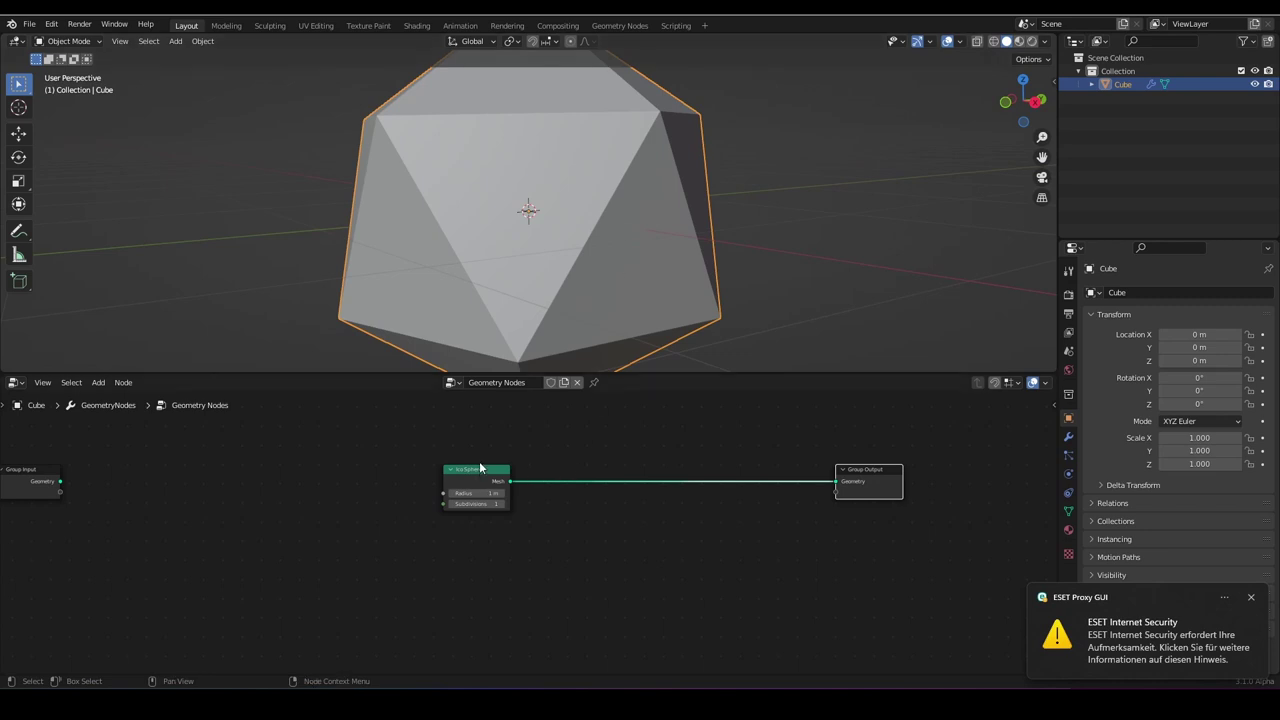
Move the Ico Sphere node nearer the Group Input and insert a Dual Mesh node on its link to the Group Output.
left_click_drag(480, 472, 371, 475)
scroll(468, 193, "down", 3)
middle_click_drag(468, 193, 565, 180)
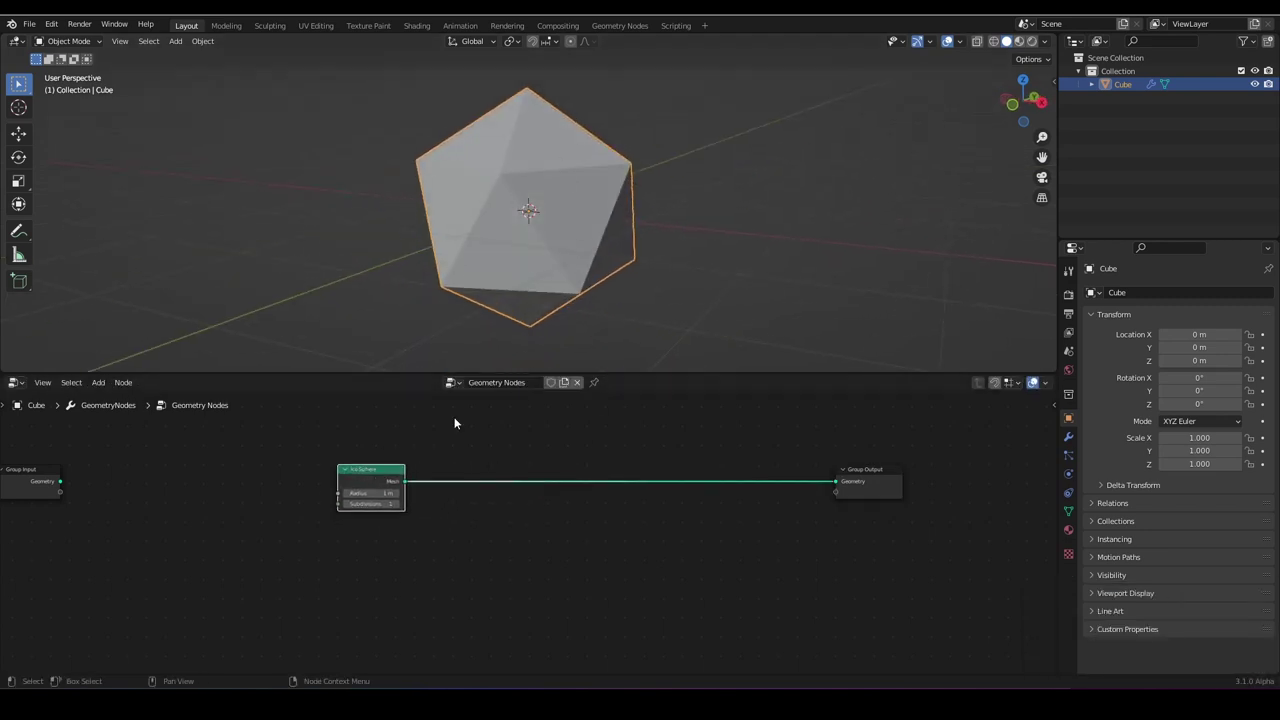
scroll(437, 496, "up", 2)
key("shift+a")
mouse_move(452, 448)
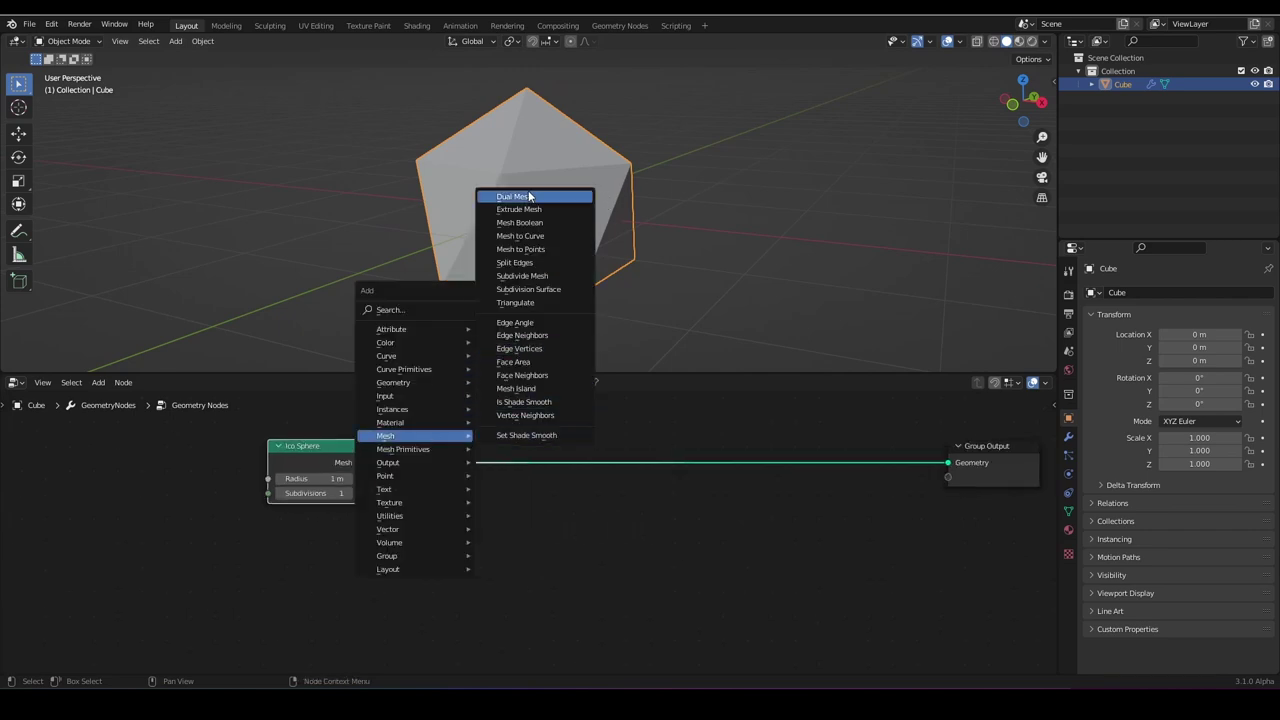
left_click(529, 196)
left_click(415, 428)
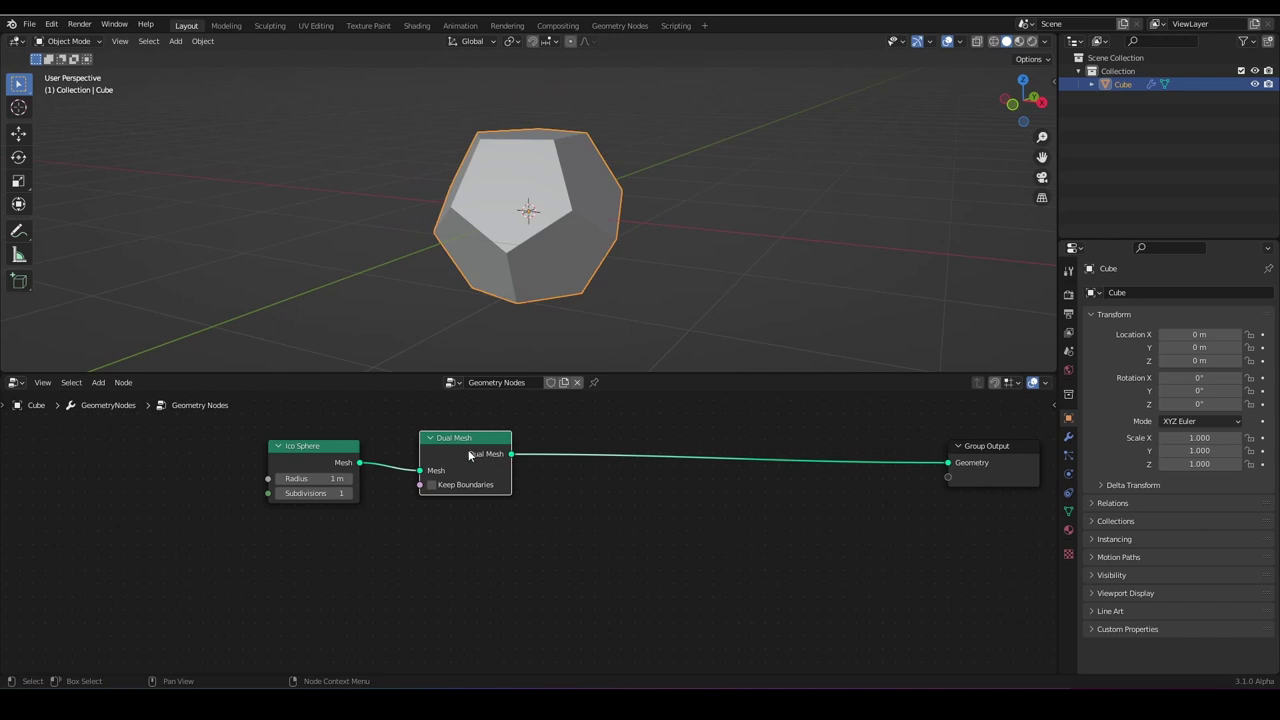
left_click_drag(469, 455, 494, 474)
Examine the Dual Mesh node and its effect on the ico sphere's faces from several distances and angles.
scroll(494, 474, "up", 4)
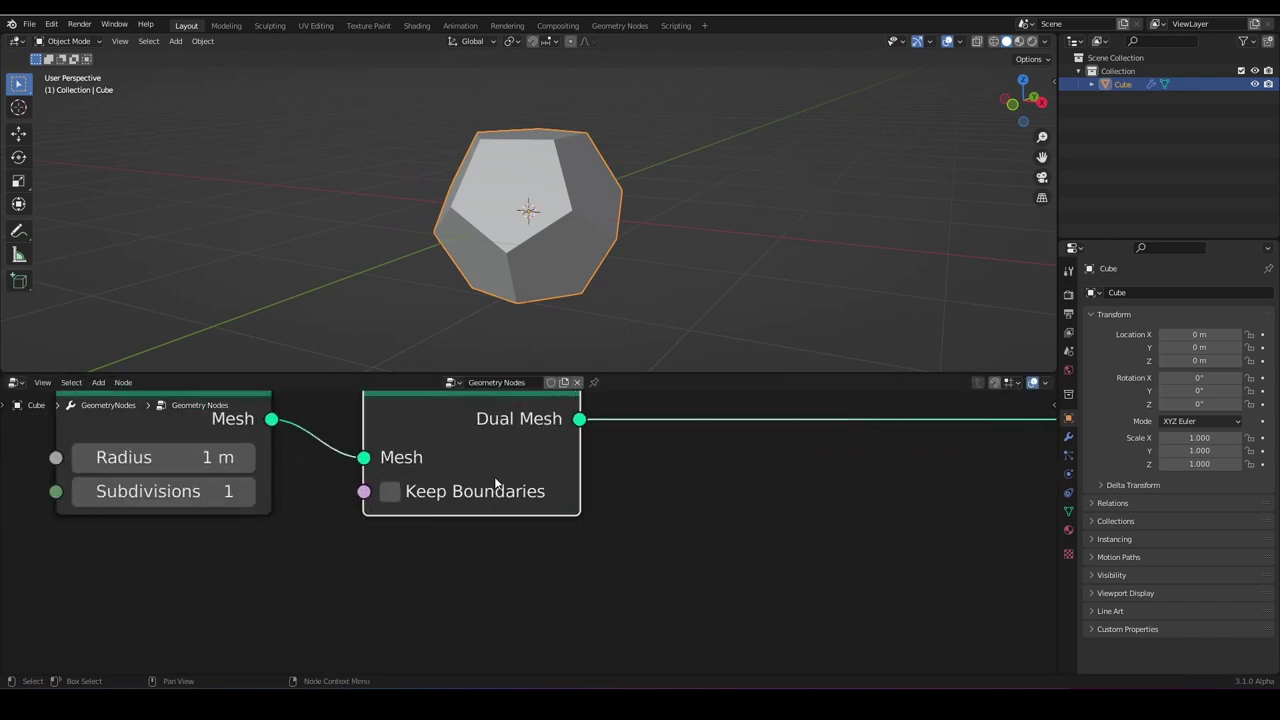
scroll(494, 480, "down", 5)
scroll(480, 246, "down", 3)
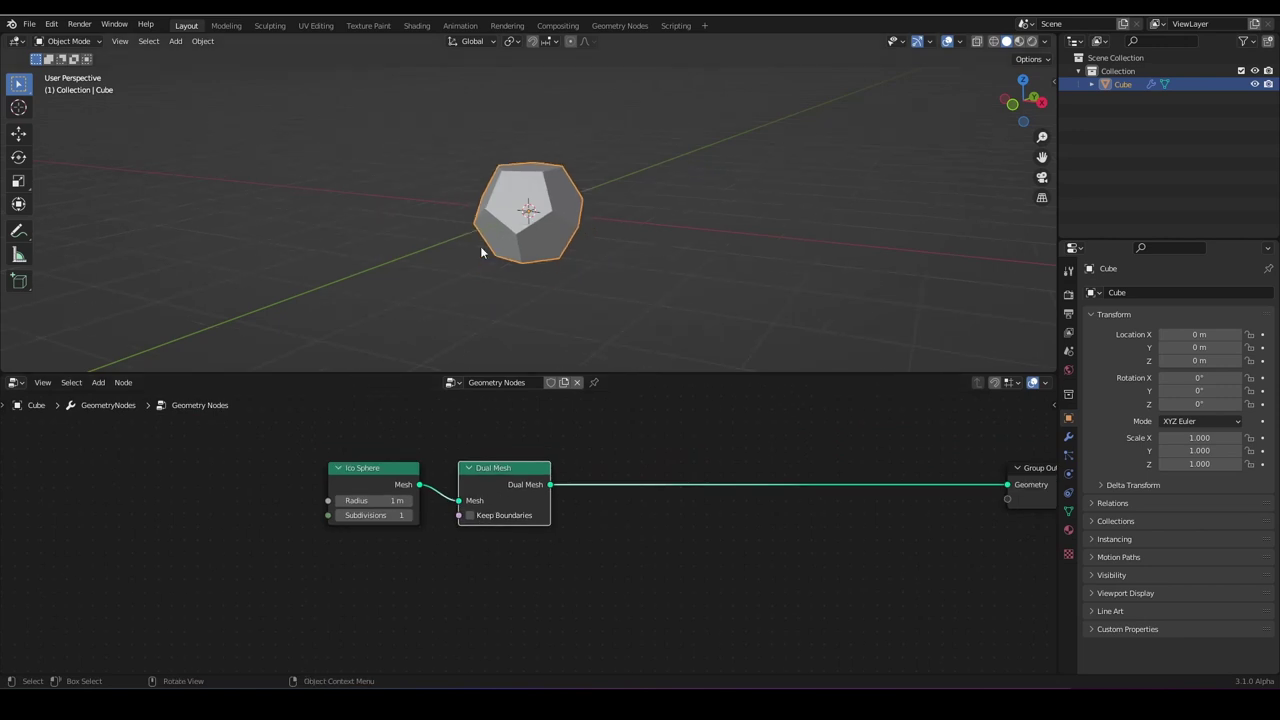
scroll(552, 267, "up", 6)
middle_click_drag(480, 246, 619, 237)
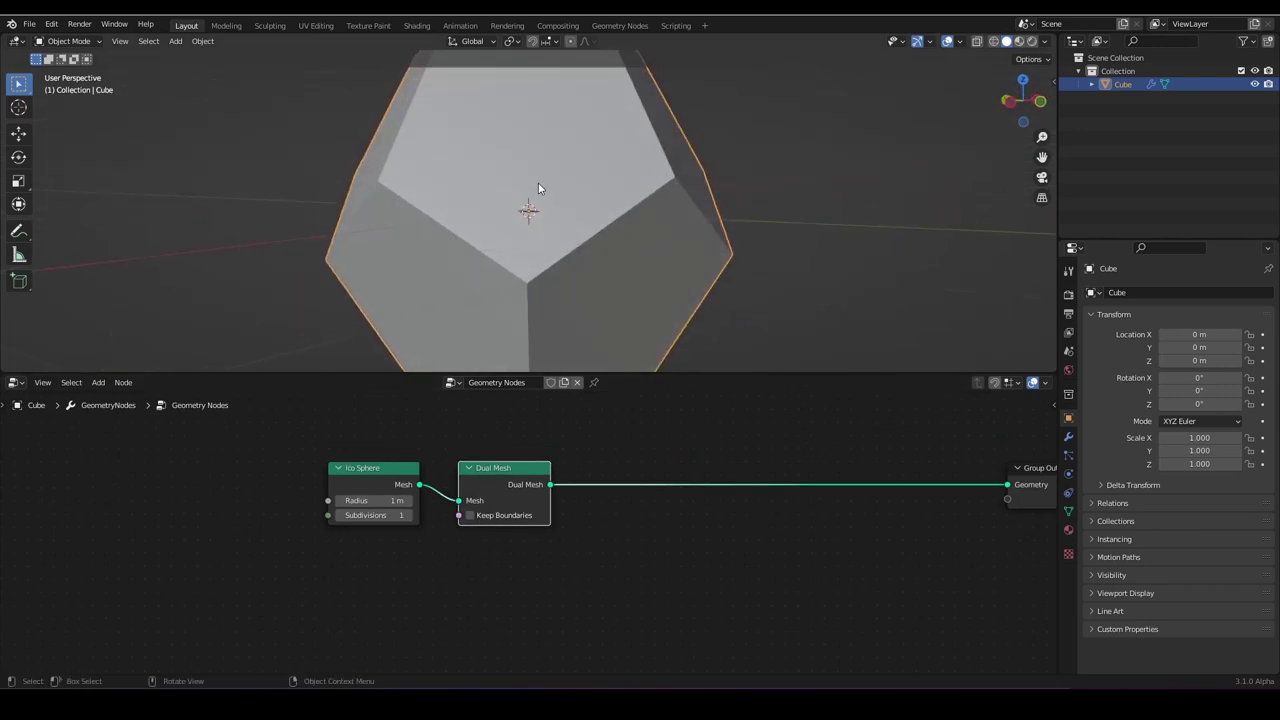
Inspect the pentagonal faces of the dual-meshed ico sphere from all around, along with its node chain.
scroll(544, 207, "down", 5)
mouse_move(544, 207)
middle_mouse_down()
mouse_move(431, 223)
mouse_move(535, 226)
mouse_move(486, 206)
mouse_move(547, 218)
middle_mouse_up()
scroll(530, 216, "up", 3)
scroll(488, 206, "down", 3)
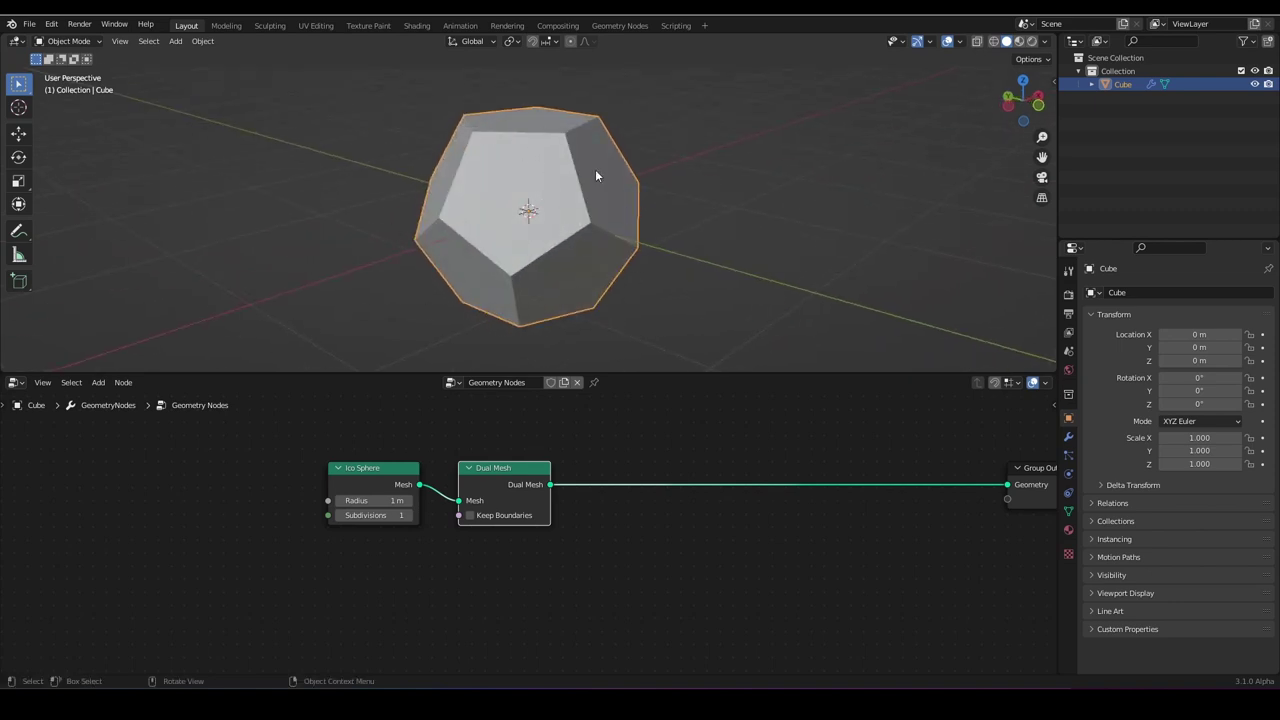
middle_click_drag(513, 237, 562, 251)
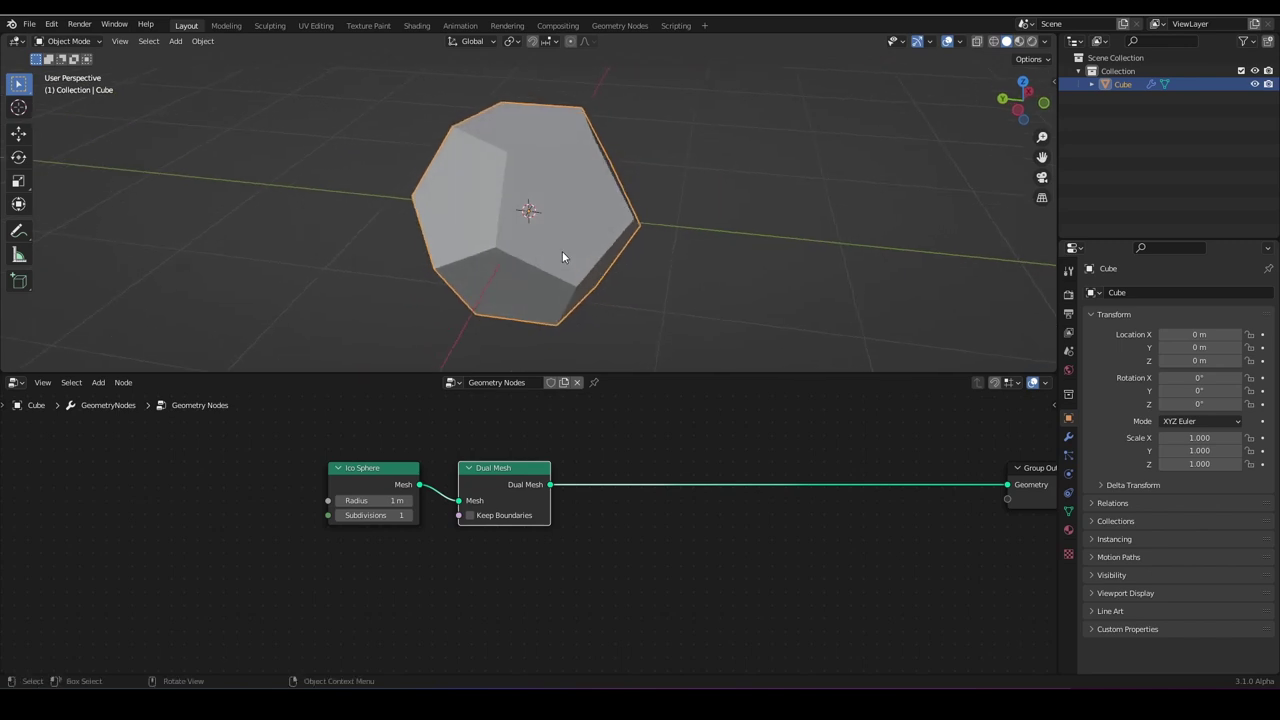
scroll(522, 166, "down", 3)
middle_click_drag(555, 307, 475, 277)
scroll(564, 492, "up", 2)
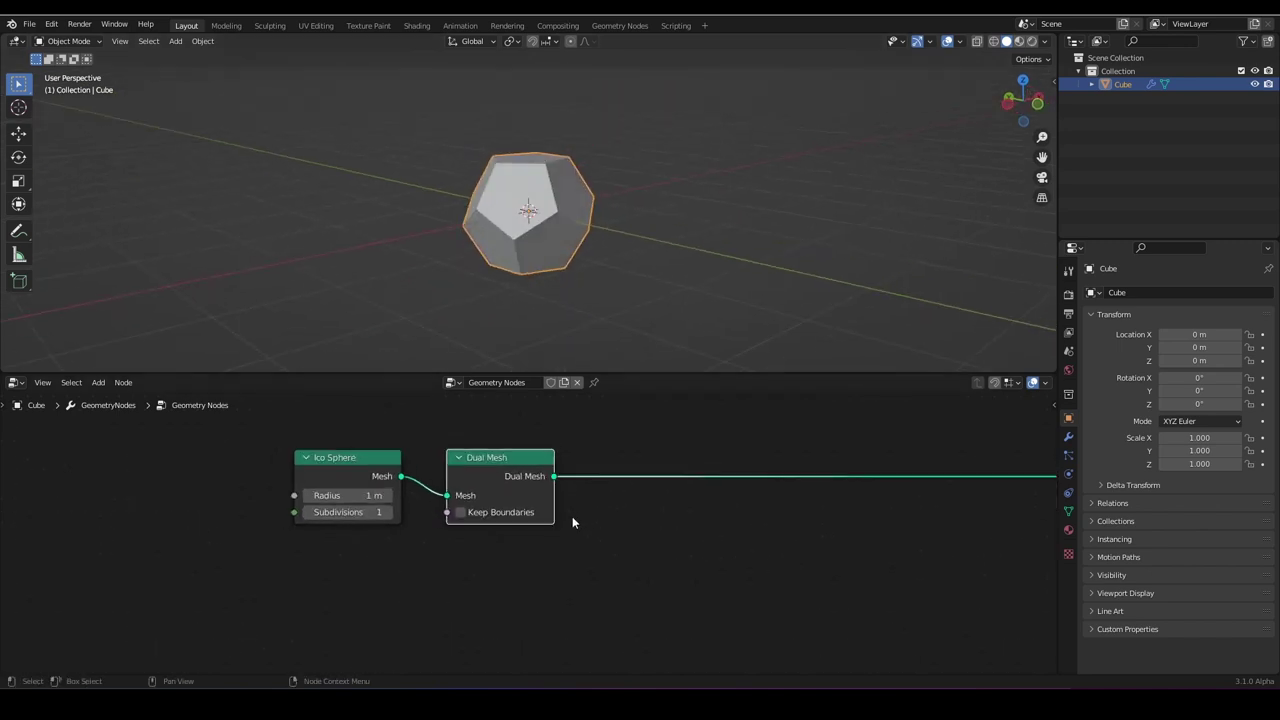
scroll(572, 518, "down", 8)
scroll(541, 554, "up", 8)
middle_click_drag(573, 523, 492, 541)
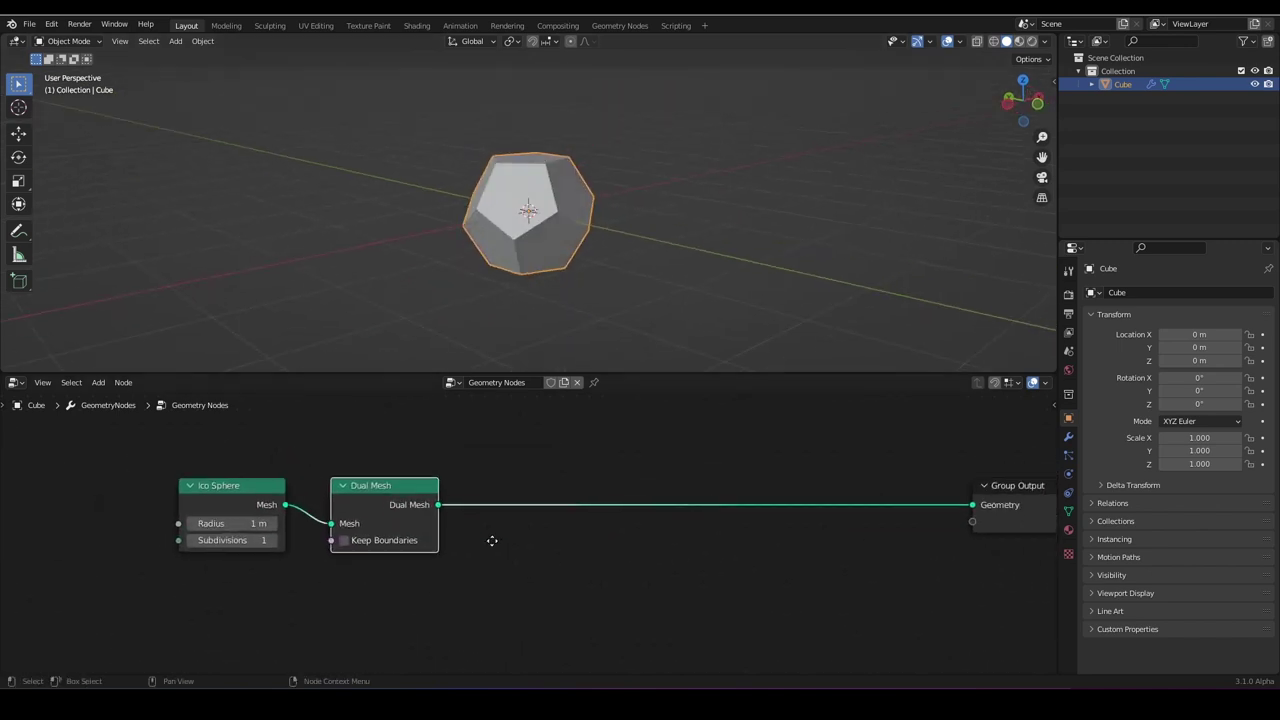
middle_click_drag(560, 160, 458, 181)
scroll(458, 181, "up", 3)
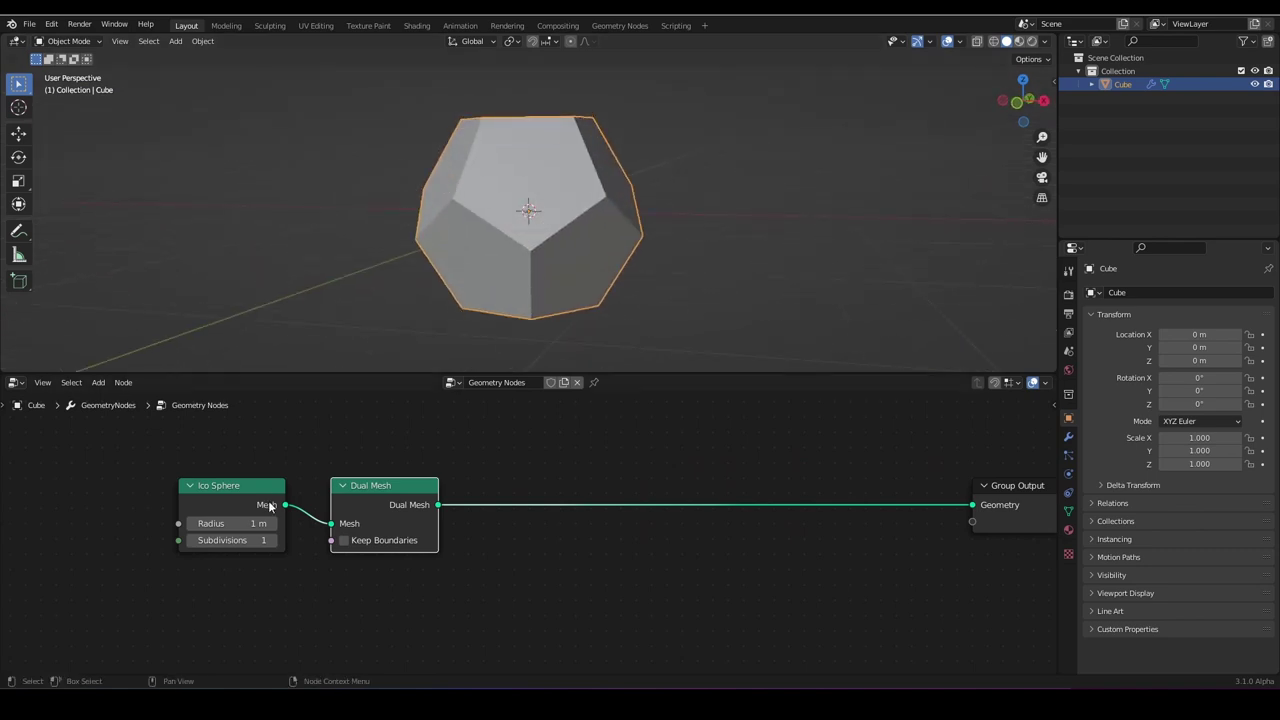
Set the Ico Sphere node's subdivisions to 4 and check the hexagonal faces of the dual mesh.
left_click(273, 540)
left_click(273, 540)
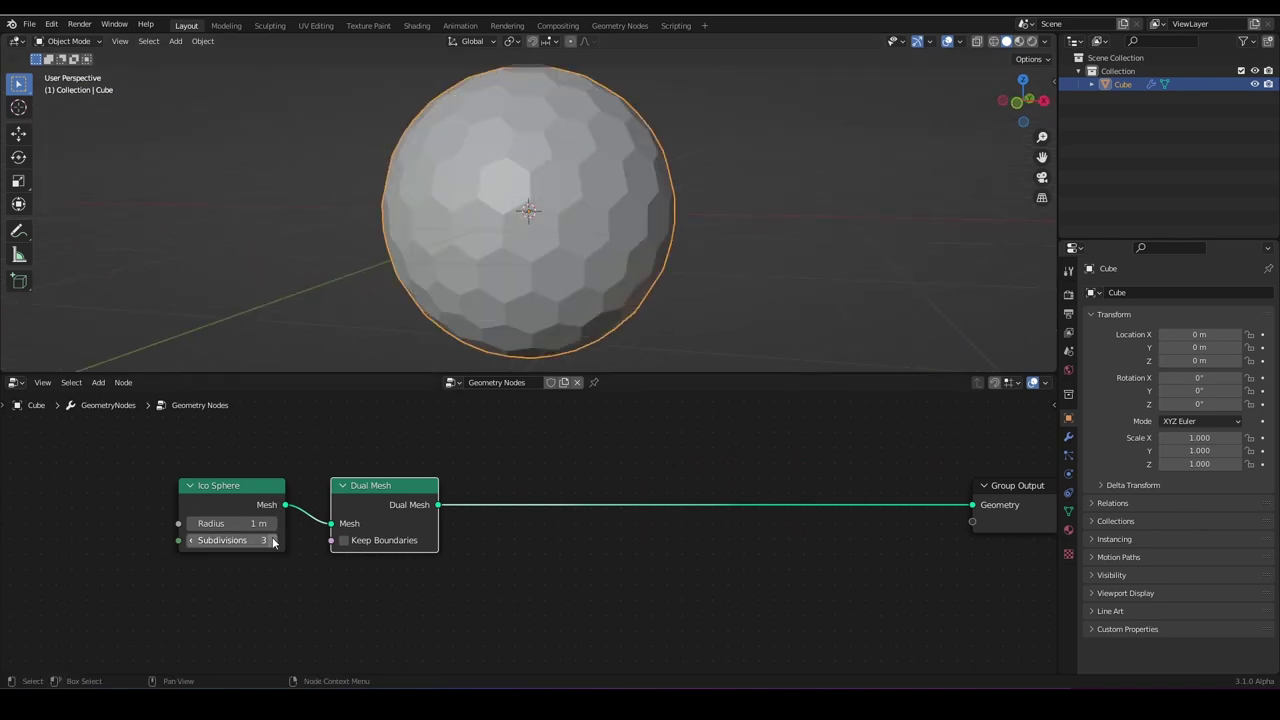
left_click(273, 540)
scroll(530, 250, "down", 3)
middle_click_drag(530, 250, 572, 268)
scroll(572, 260, "up", 5)
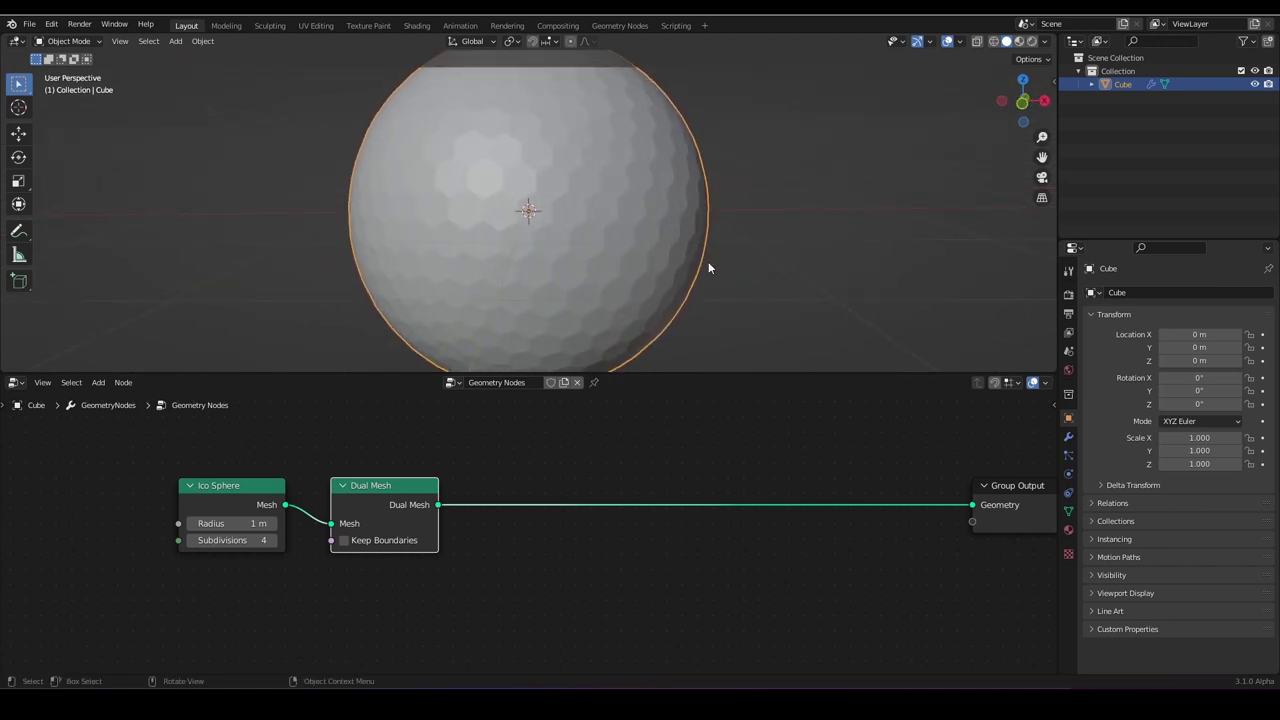
scroll(508, 474, "down", 3)
middle_click_drag(508, 475, 469, 454)
scroll(480, 450, "up", 3)
key("shift+a")
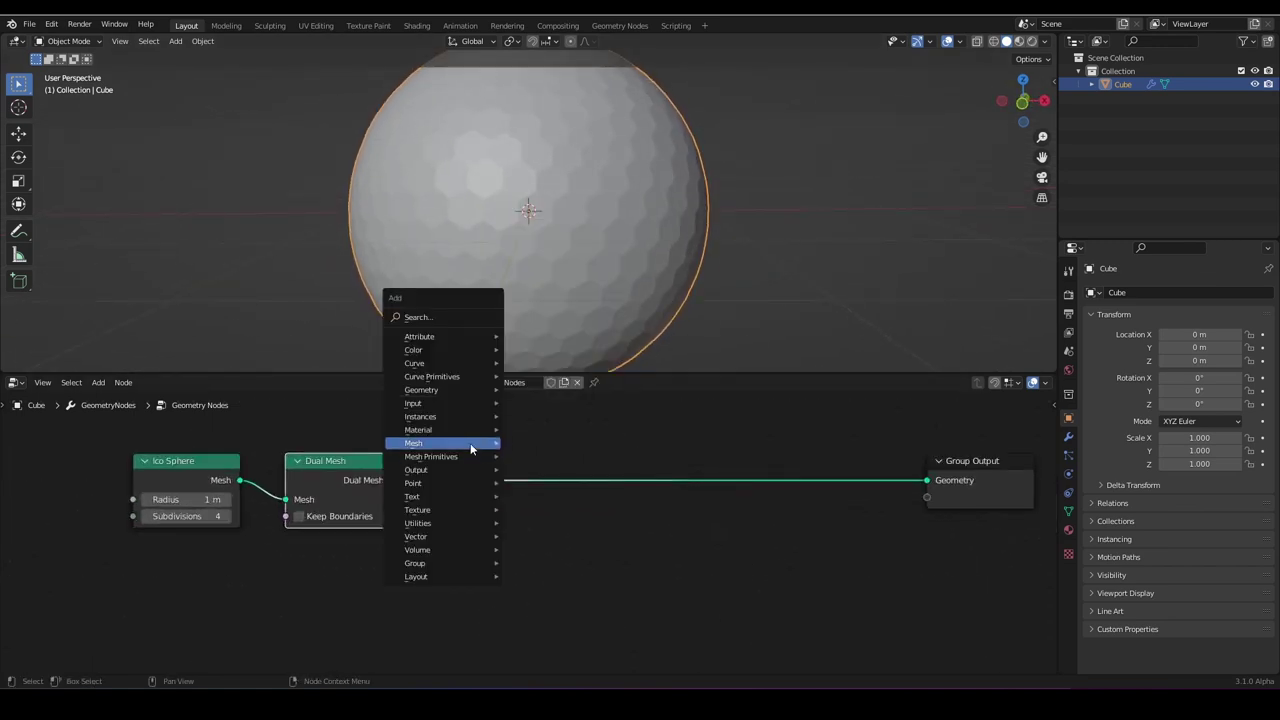
mouse_move(472, 444)
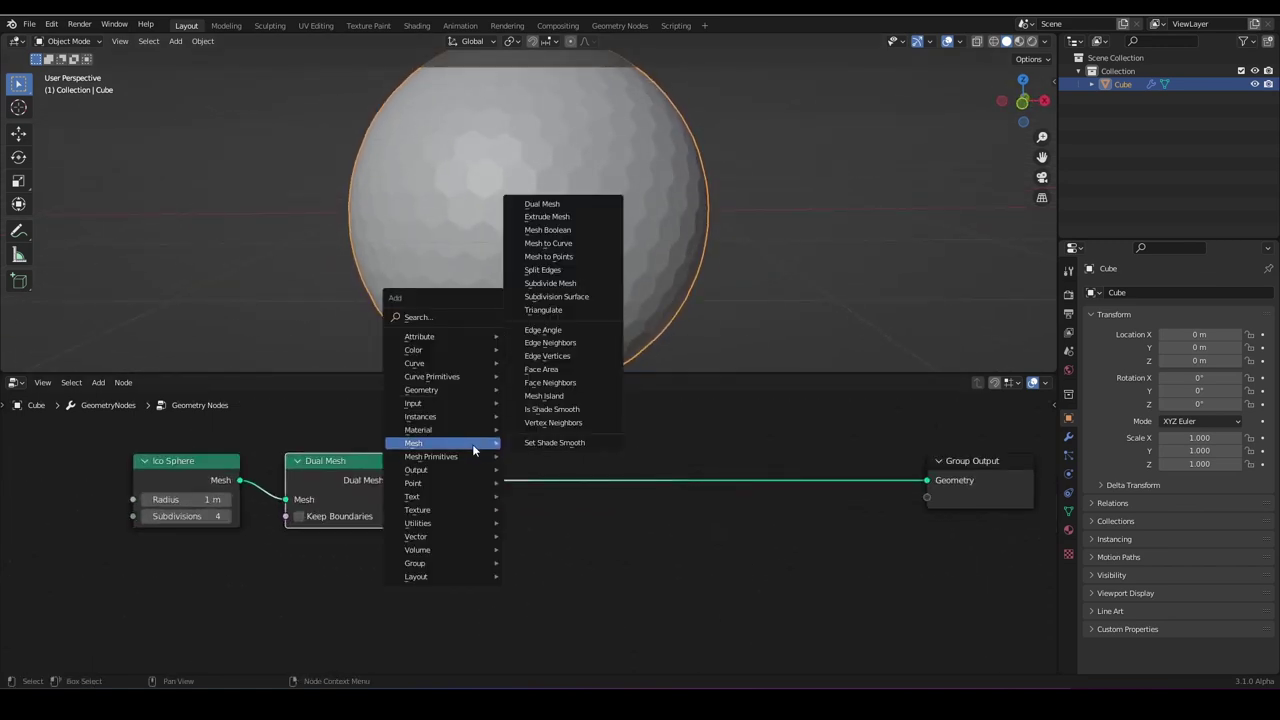
left_click(548, 256)
left_click(464, 522)
key("Delete")
Insert a Split Edges node on the link between Dual Mesh and Group Output.
key("shift+a")
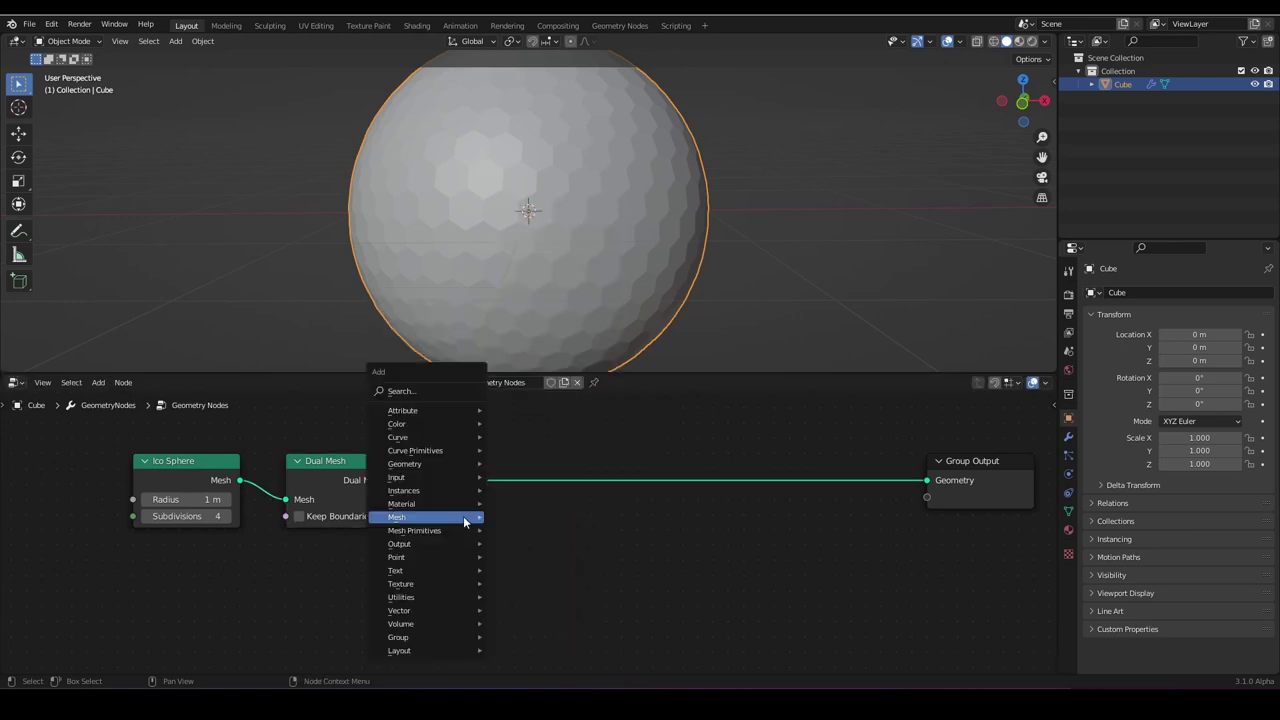
mouse_move(466, 517)
left_click(526, 343)
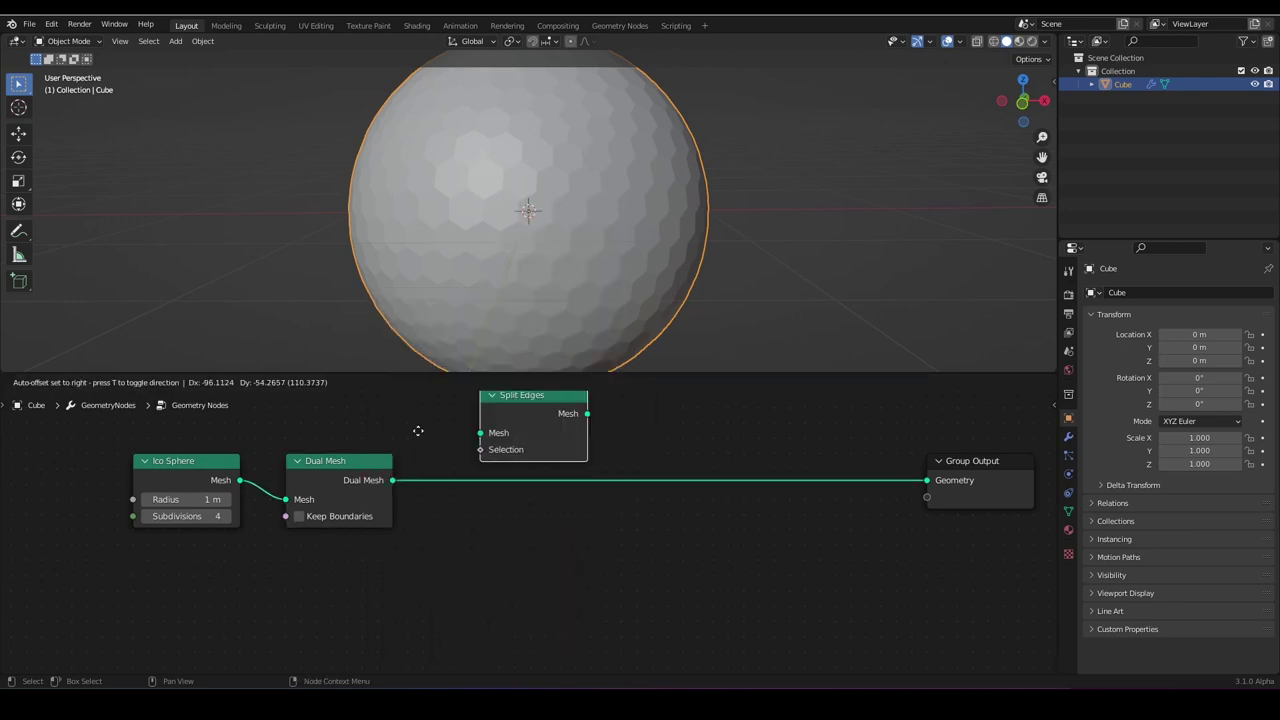
left_click(453, 467)
key("Home")
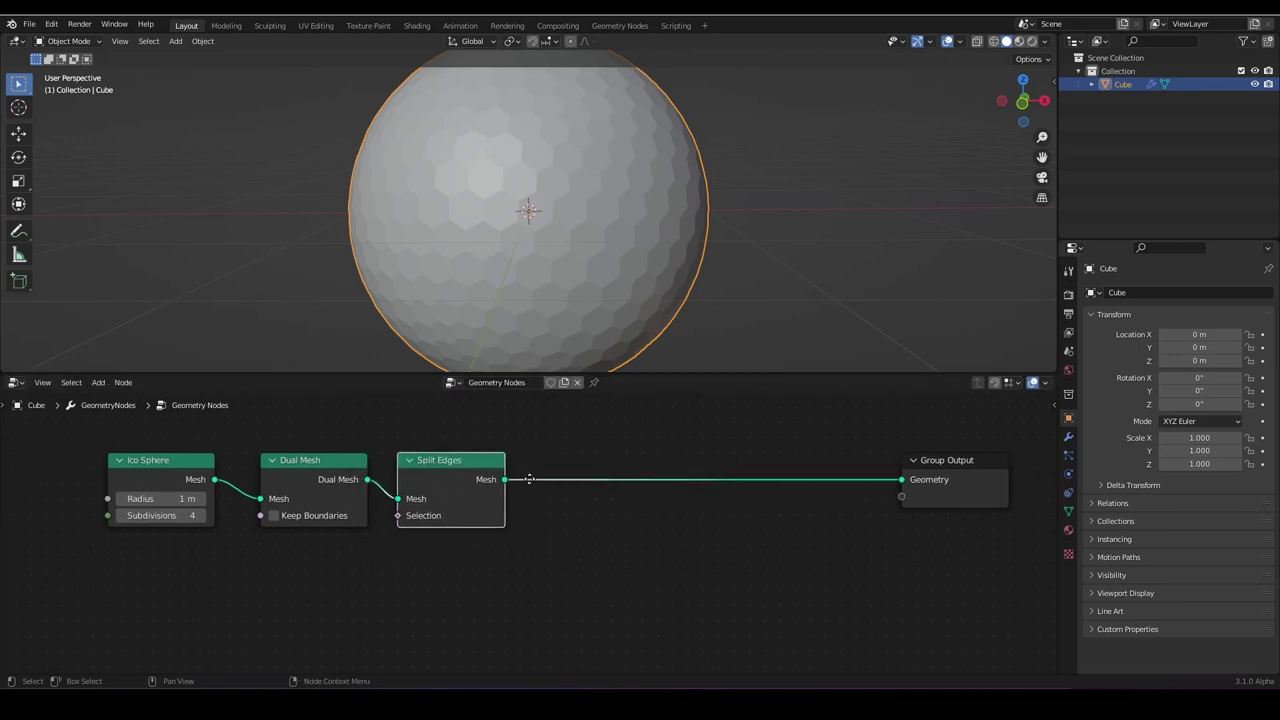
Insert a Set Position node on the link between Split Edges and Group Output.
key("shift+a")
mouse_move(485, 395)
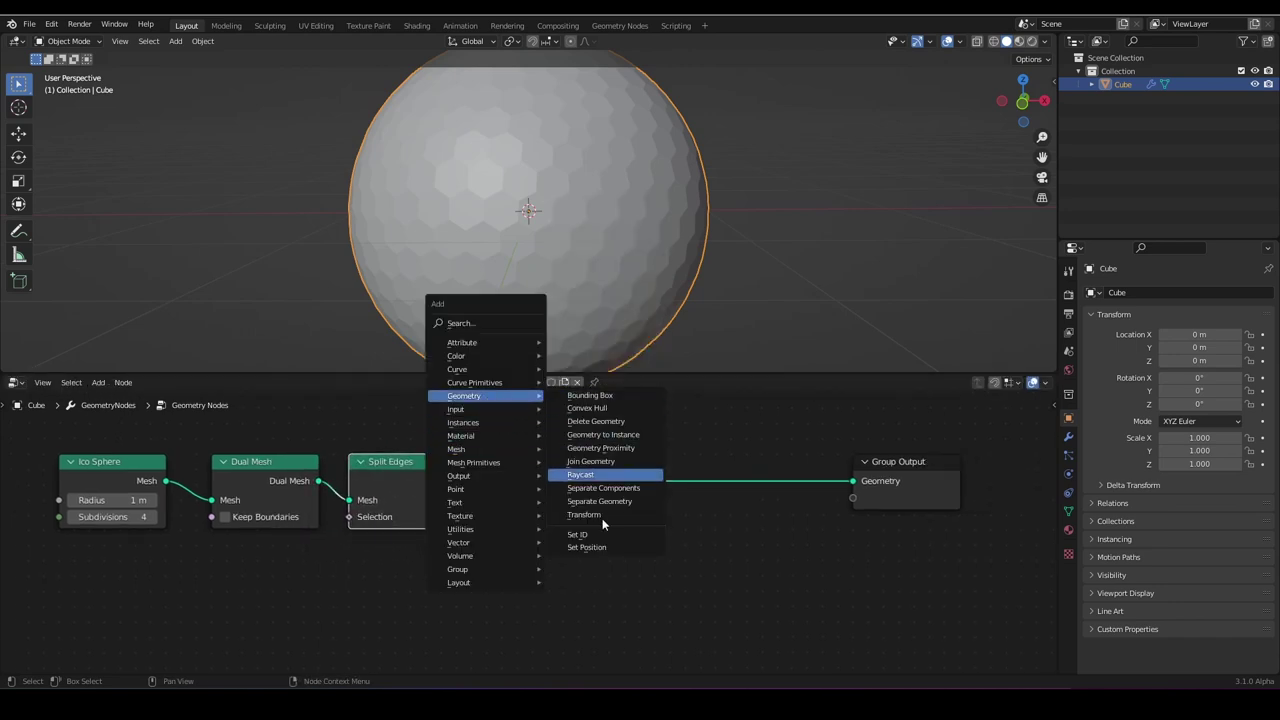
left_click(586, 547)
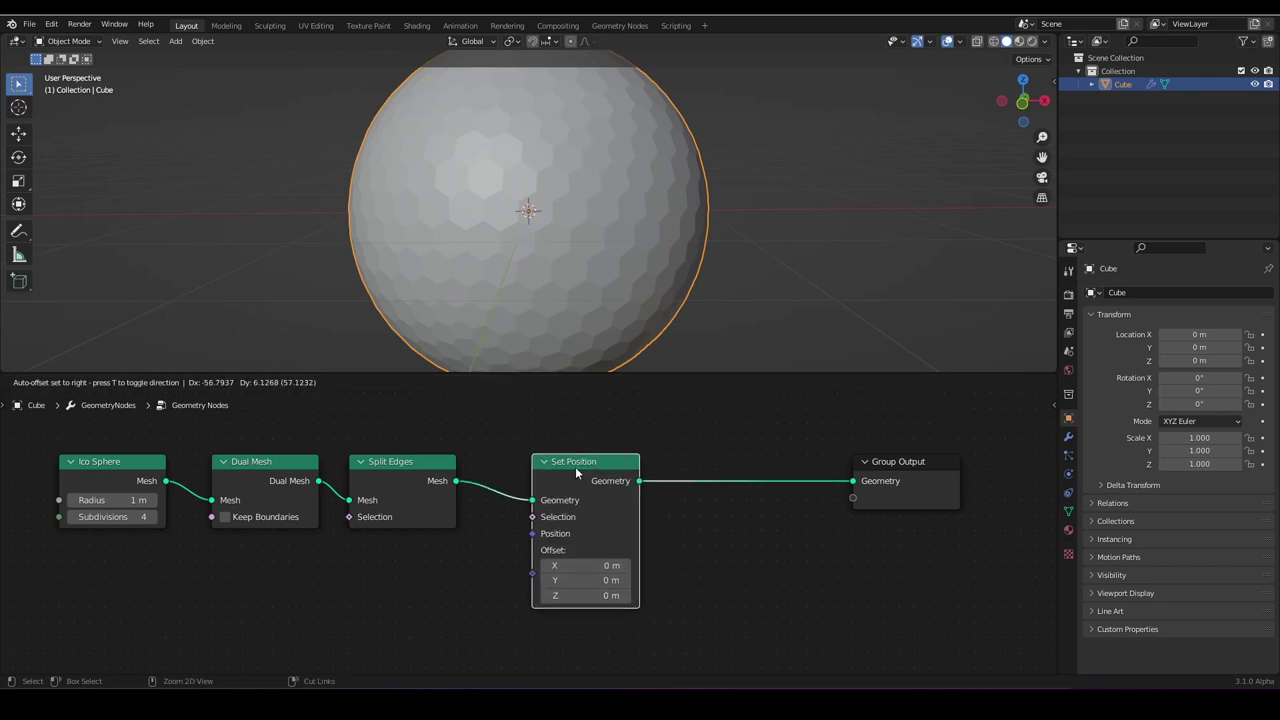
left_click(574, 469)
Select the Split Edges node and examine the hexagonal faces of the split sphere from different distances.
left_click_drag(367, 485, 369, 479)
left_click(371, 488)
scroll(522, 262, "down", 2)
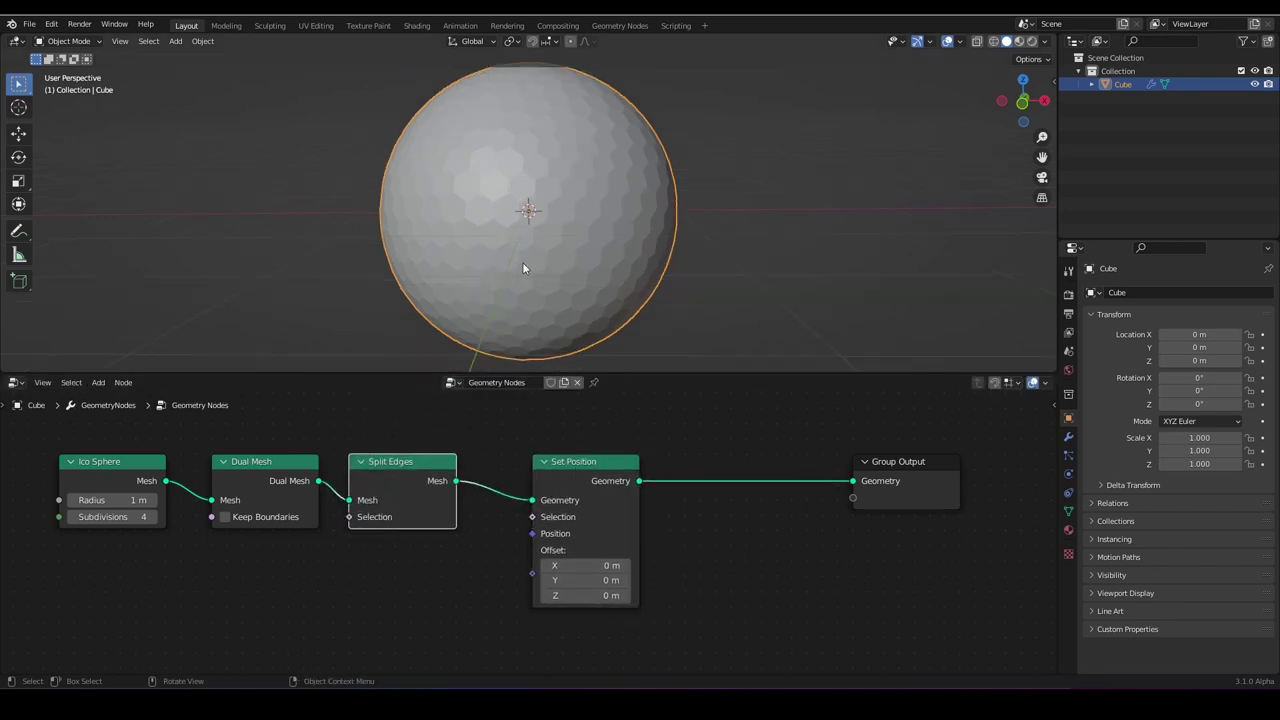
middle_click_drag(522, 262, 554, 277)
scroll(568, 260, "up", 4)
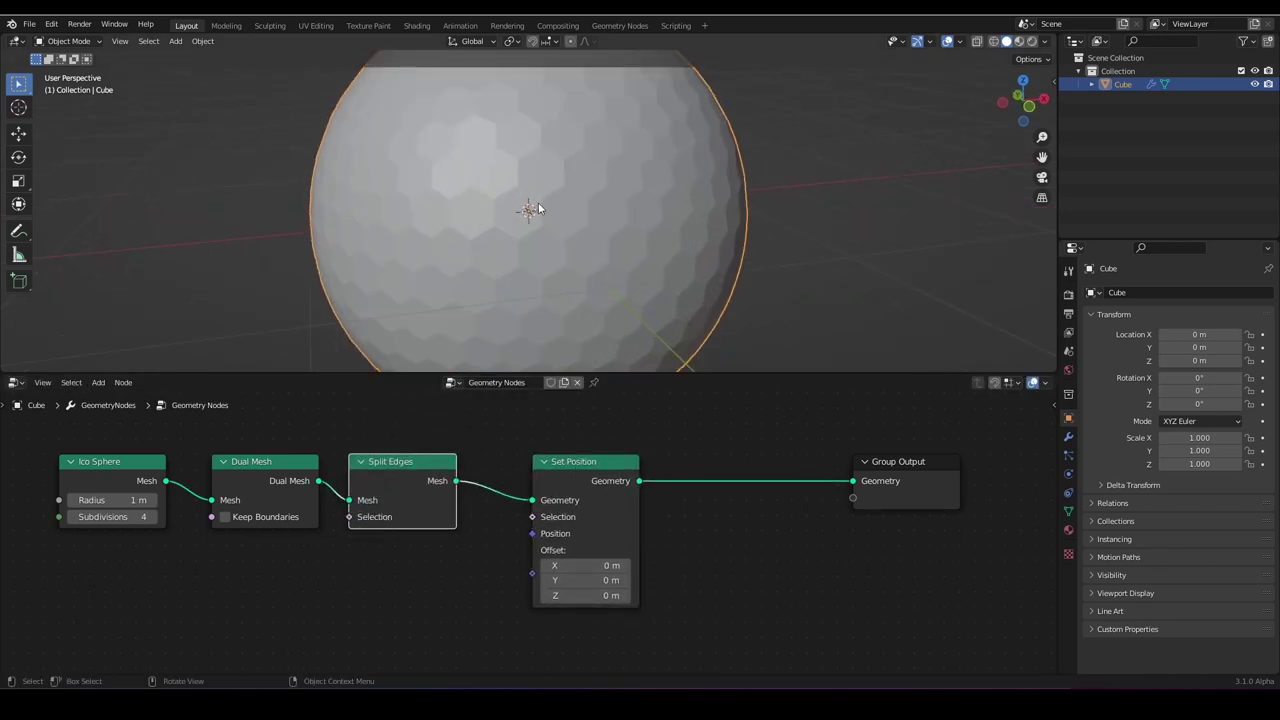
scroll(543, 209, "down", 3)
scroll(530, 193, "up", 2)
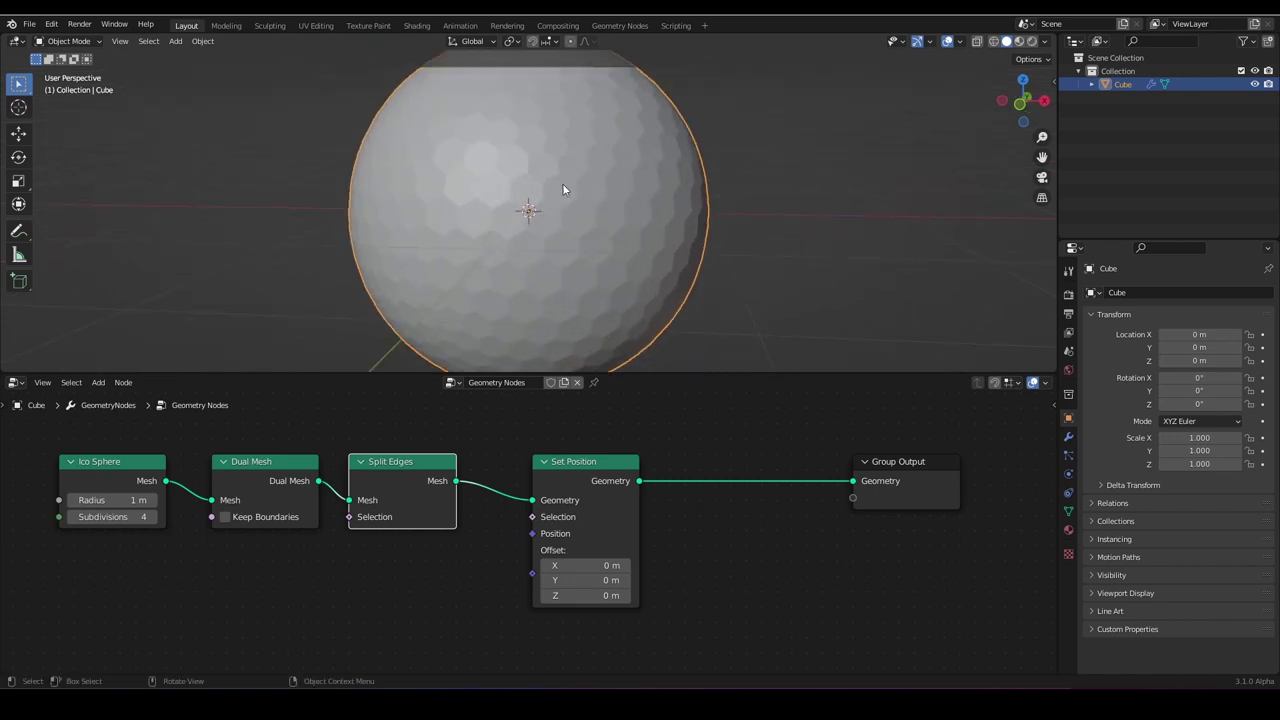
scroll(540, 160, "down", 1)
scroll(540, 520, "down", 1)
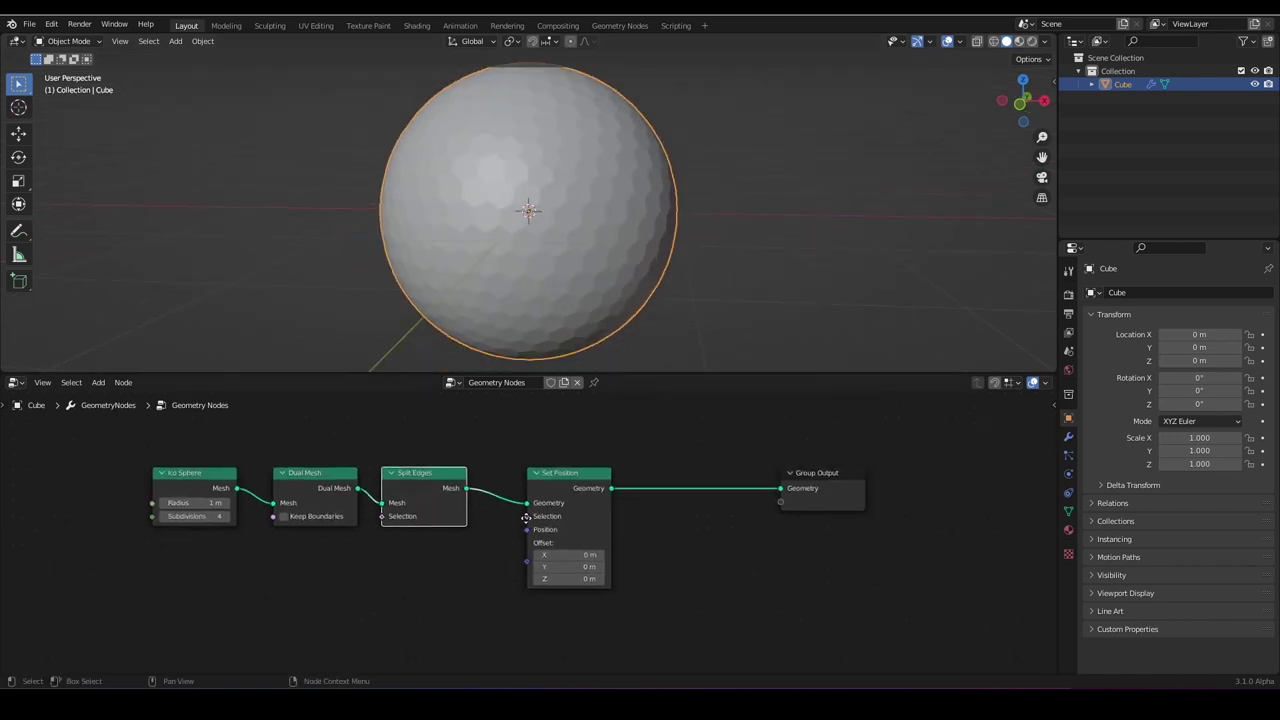
scroll(540, 480, "up", 1)
Move the Group Output and Set Position nodes farther from Split Edges to leave a wide gap in the chain.
left_click_drag(522, 454, 493, 447)
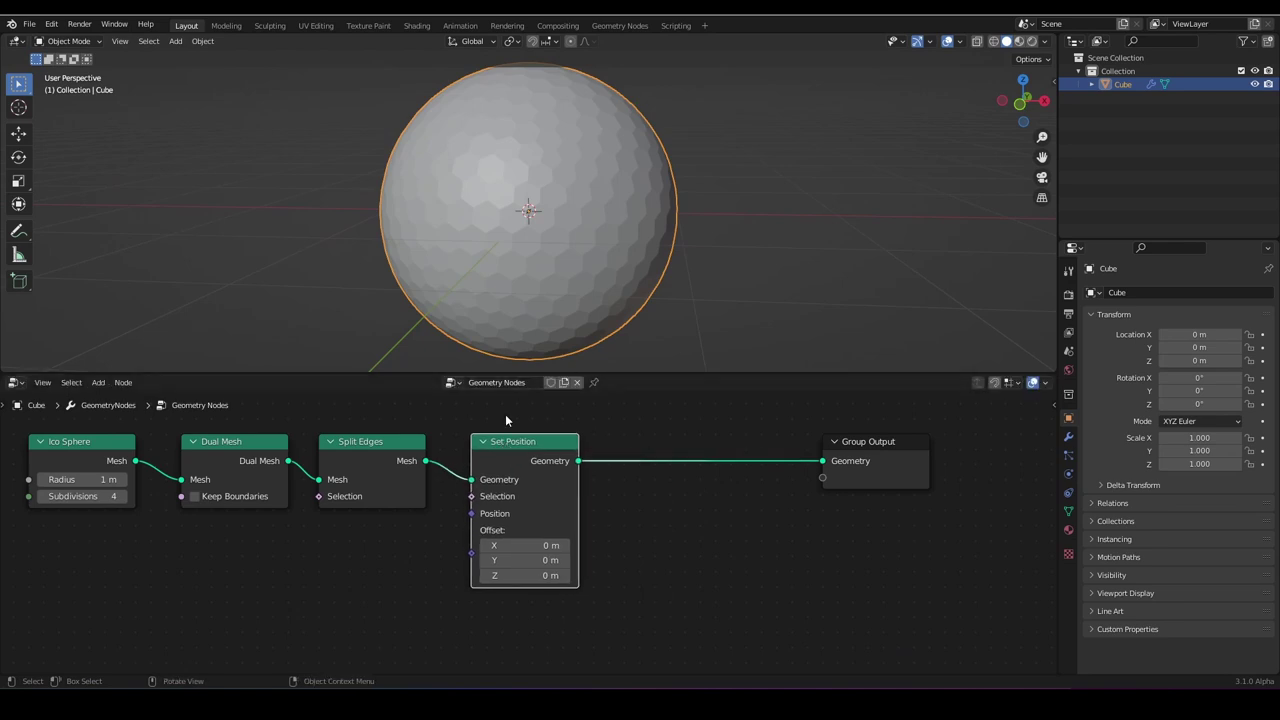
middle_click_drag(533, 180, 640, 195)
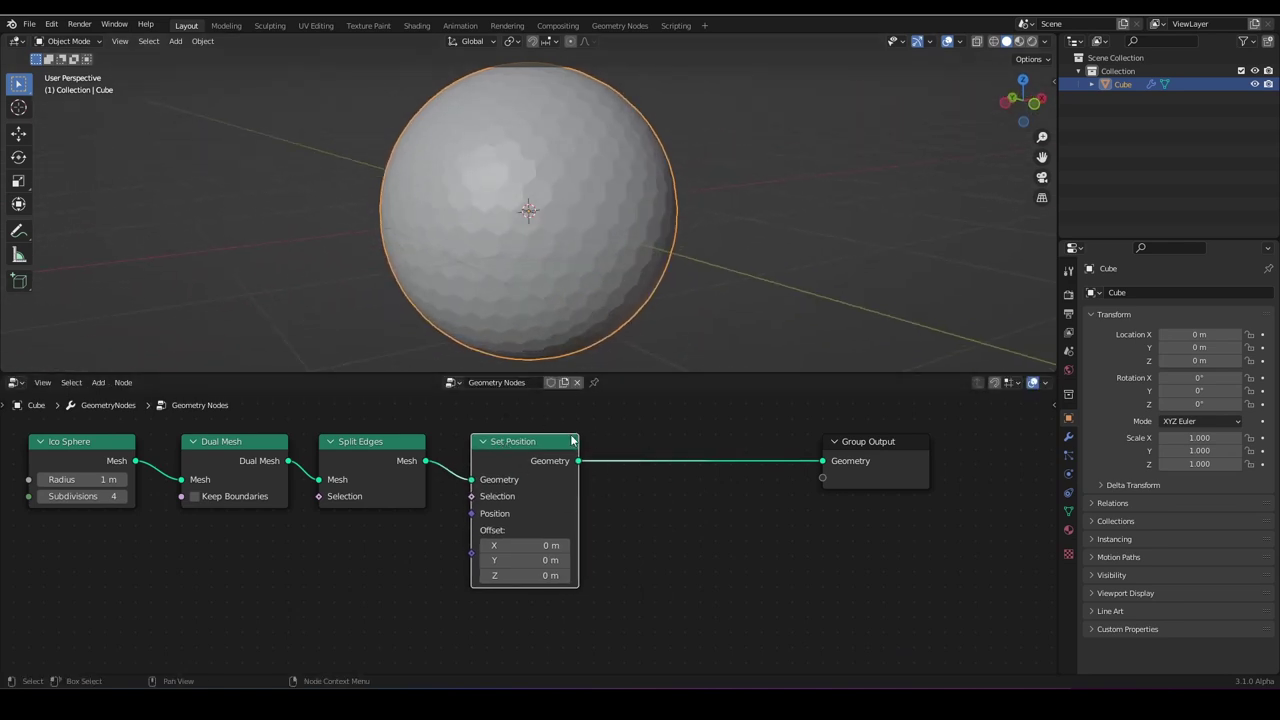
scroll(710, 500, "down", 3)
left_click_drag(760, 489, 1036, 489)
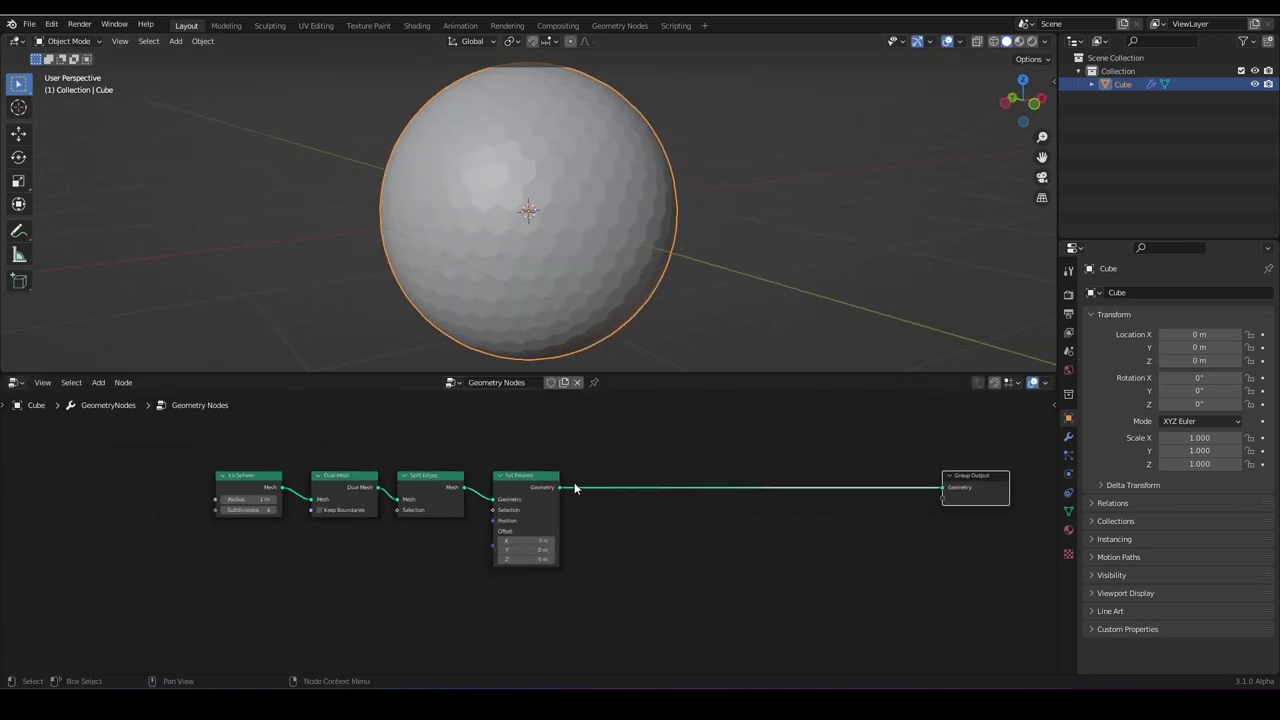
left_click_drag(539, 490, 750, 497)
scroll(665, 530, "up", 3)
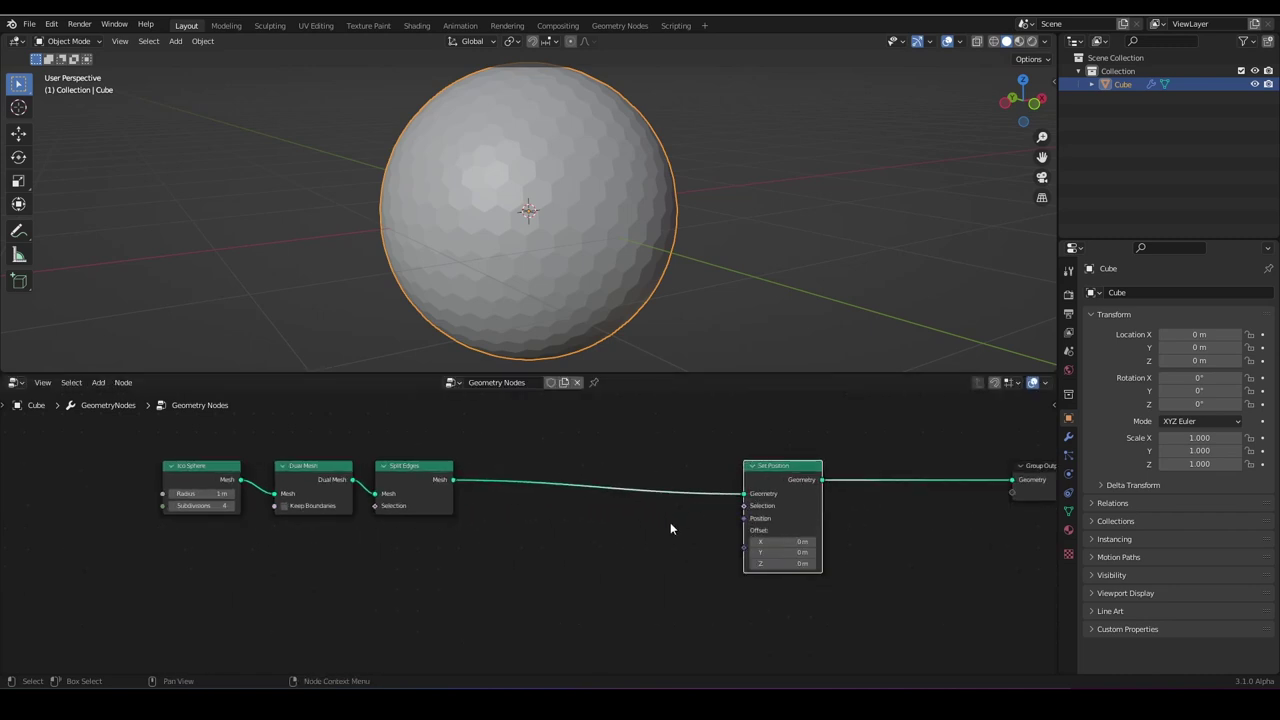
scroll(647, 549, "down", 1)
scroll(632, 535, "up", 1)
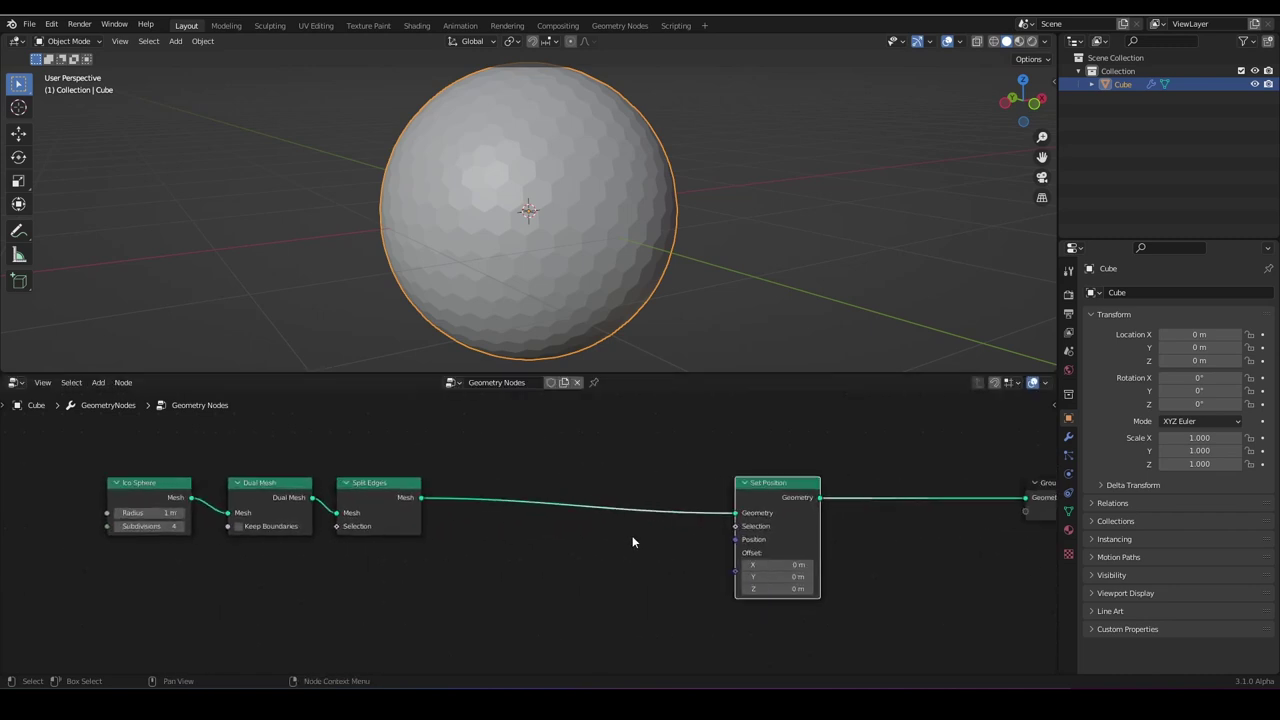
middle_click_drag(632, 535, 636, 536)
Add a Position input node below the Split Edges link and connect it to Set Position's Position input.
left_click(389, 483)
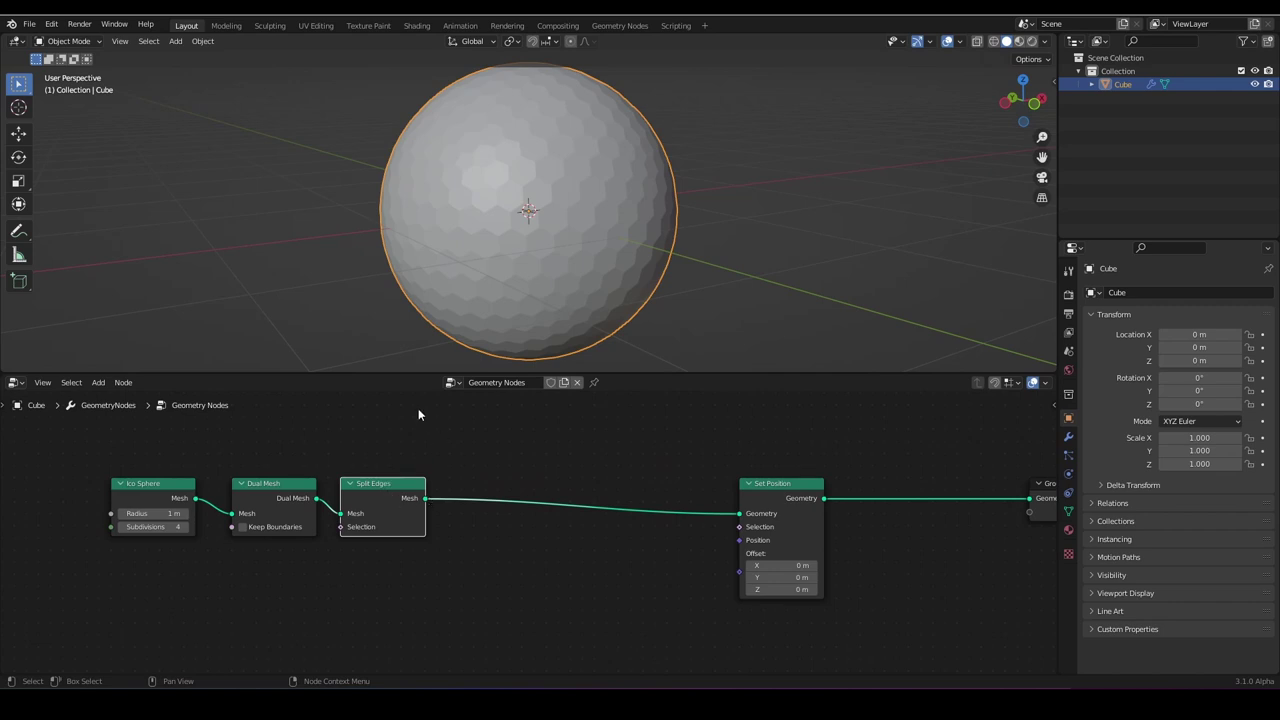
scroll(458, 440, "down", 1)
scroll(459, 440, "up", 2)
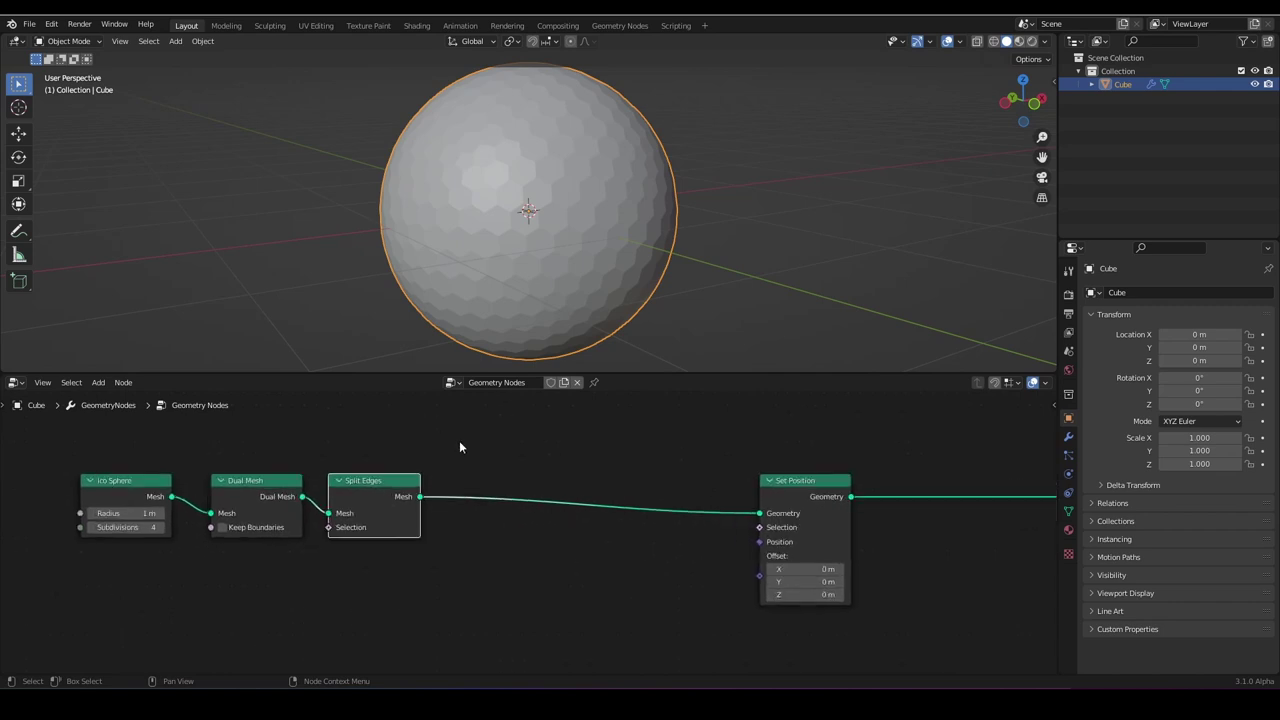
key("shift+a")
mouse_move(455, 441)
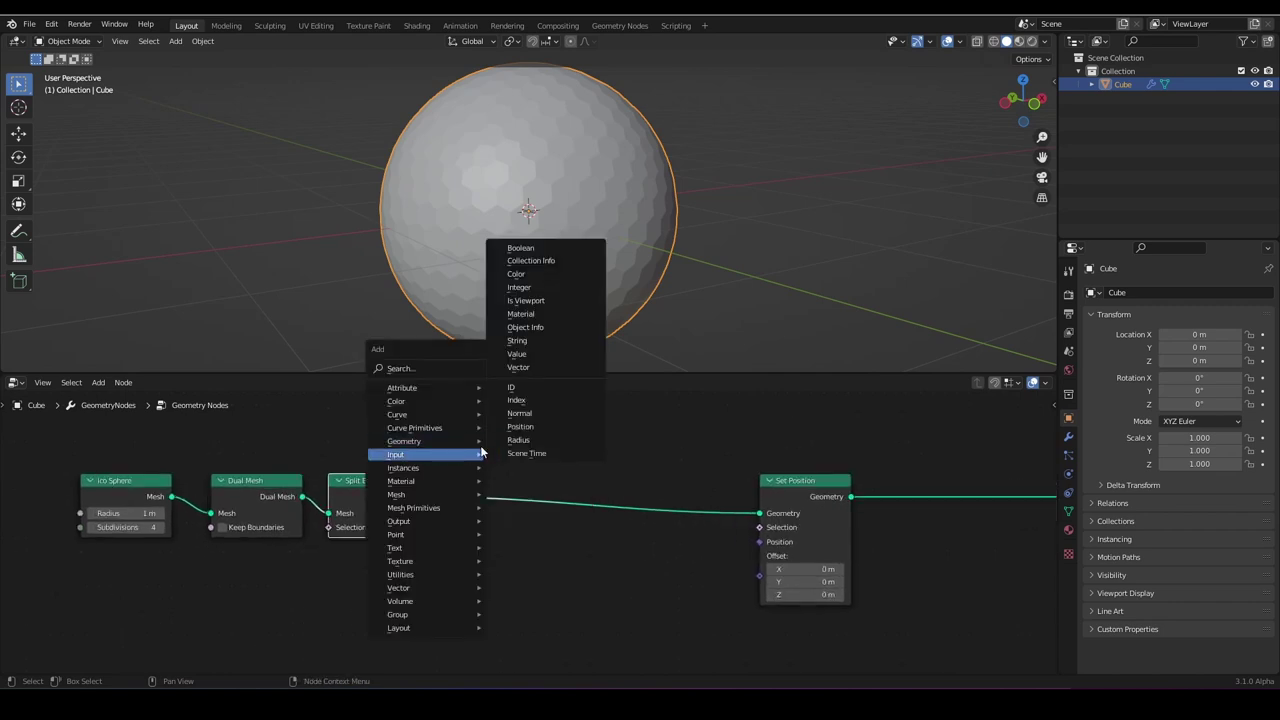
left_click(518, 449)
left_click(537, 580)
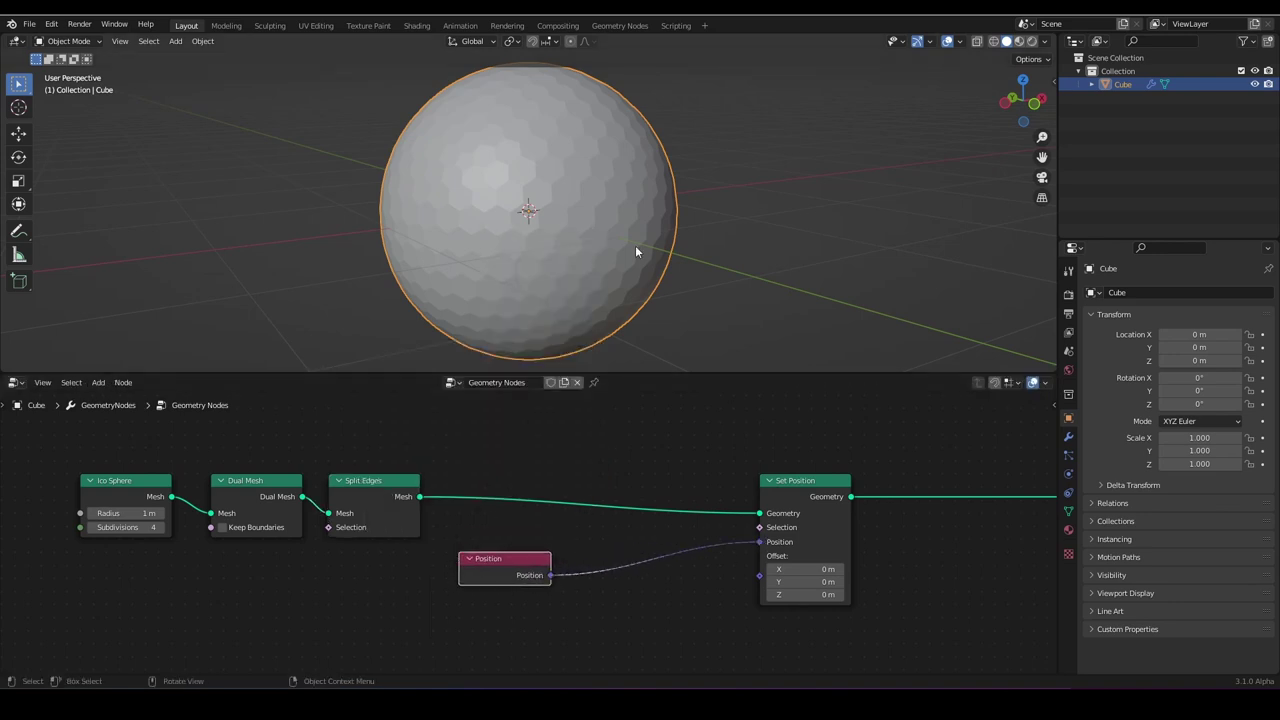
Cut the link from the Position node to Set Position and move the Position node below Dual Mesh.
scroll(549, 246, "up", 5)
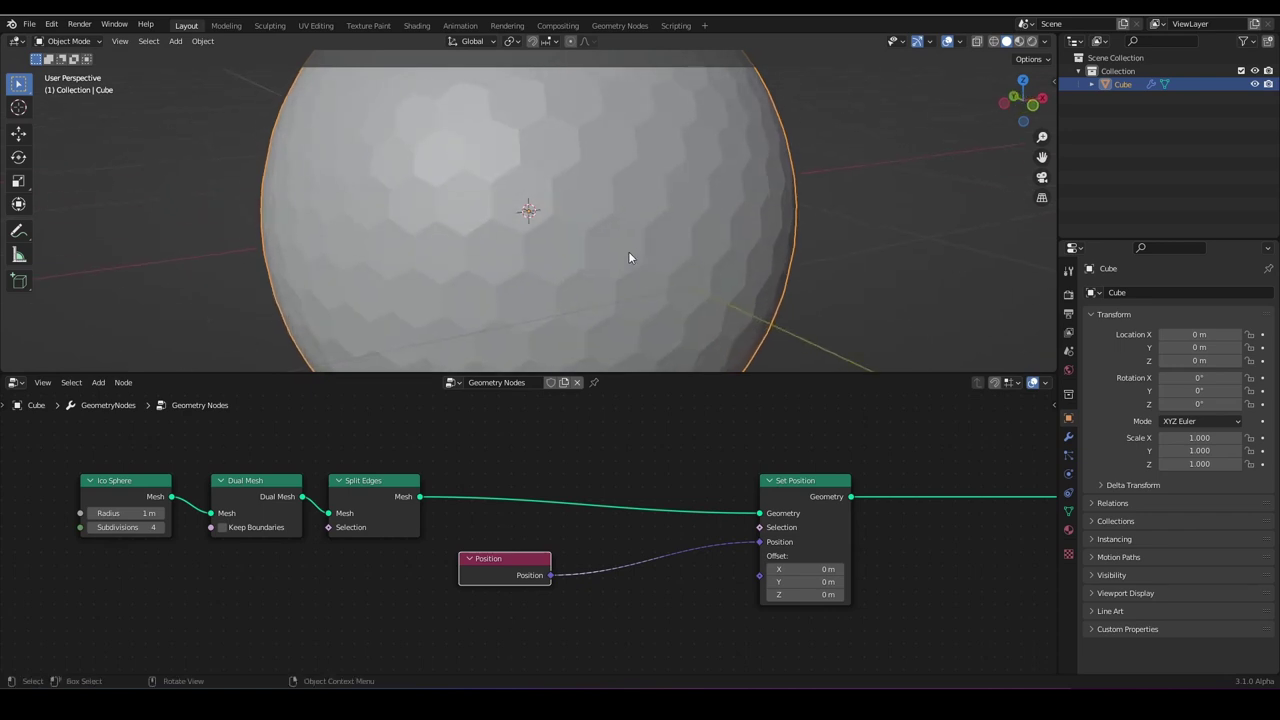
scroll(545, 522, "down", 1)
middle_click_drag(545, 522, 515, 510)
scroll(485, 522, "up", 1)
left_click_drag(442, 566, 374, 569)
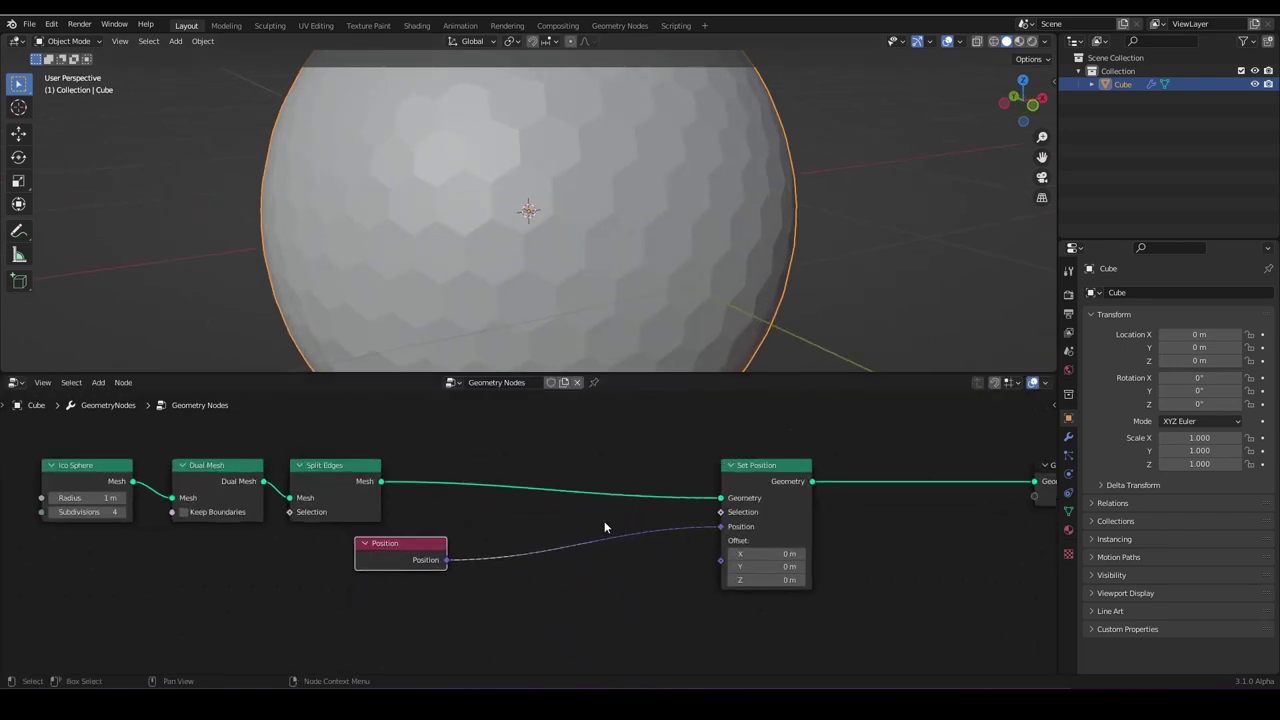
right_click_drag(604, 522, 636, 609, "ctrl")
left_click_drag(406, 548, 278, 575)
scroll(285, 575, "up", 2)
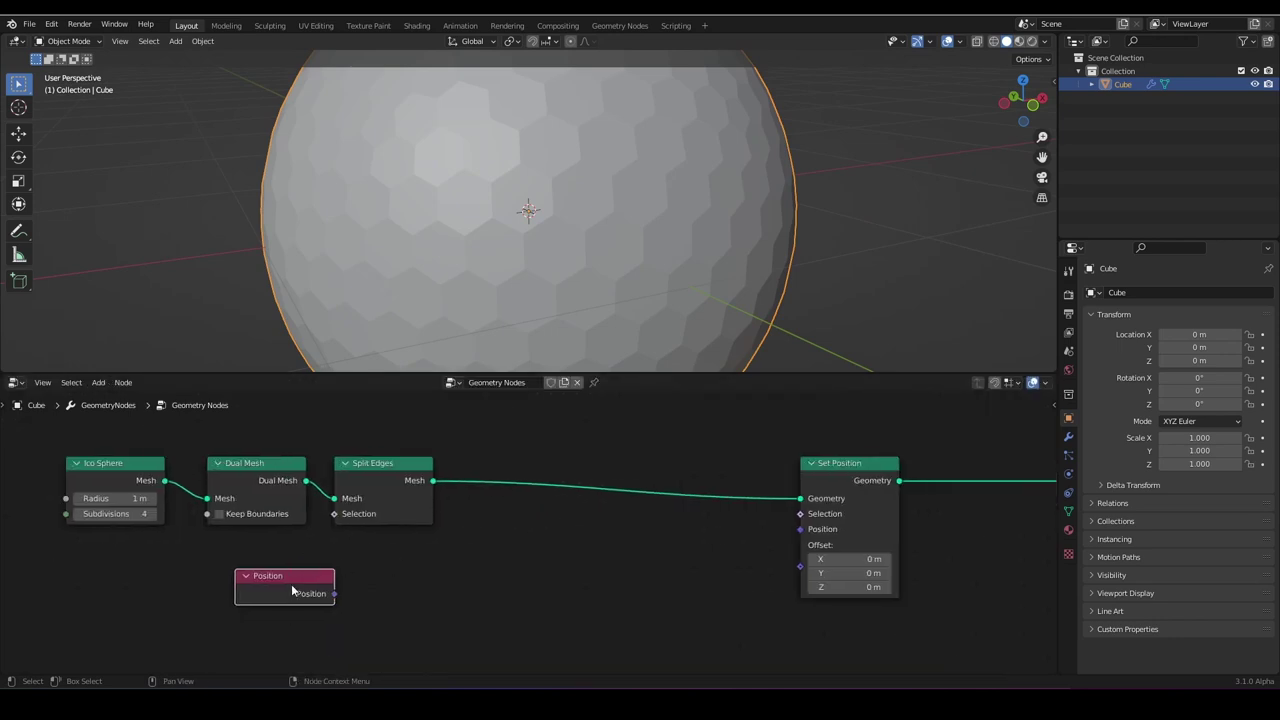
Insert a Capture Attribute node on the link between Split Edges and Set Position, right after Split Edges.
scroll(489, 192, "down", 1)
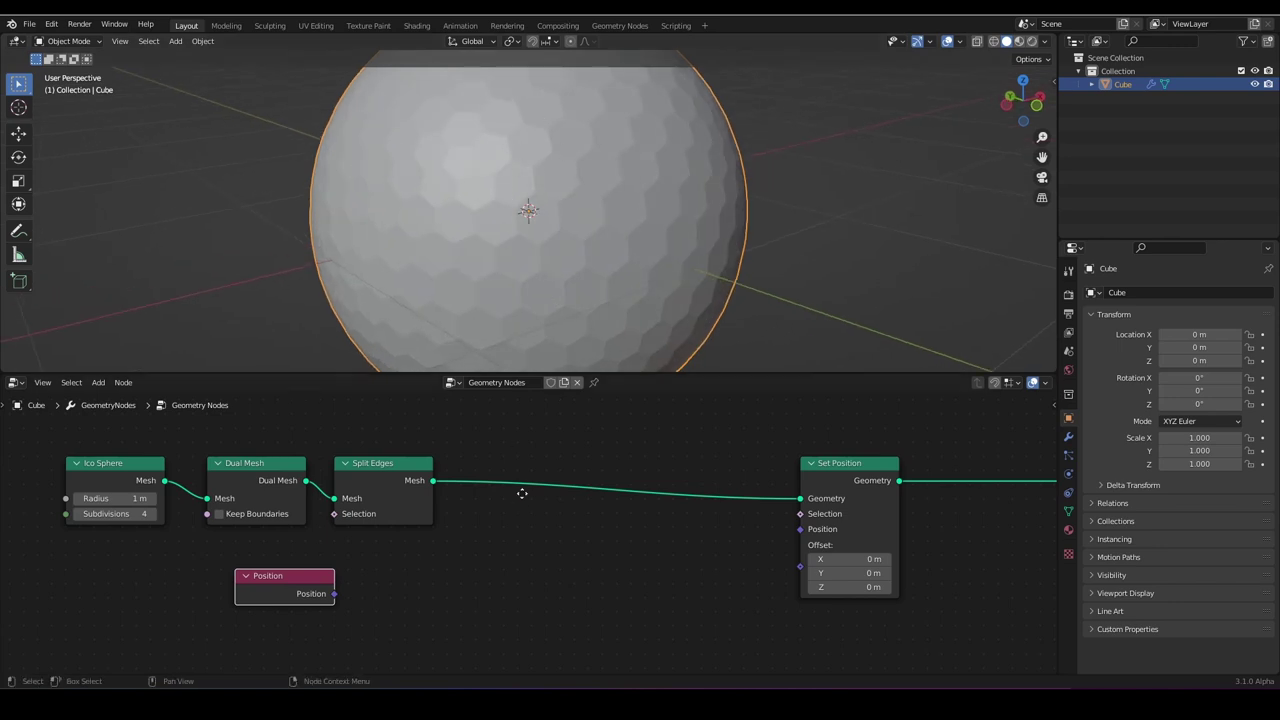
middle_click_drag(521, 493, 495, 489)
key("shift+a")
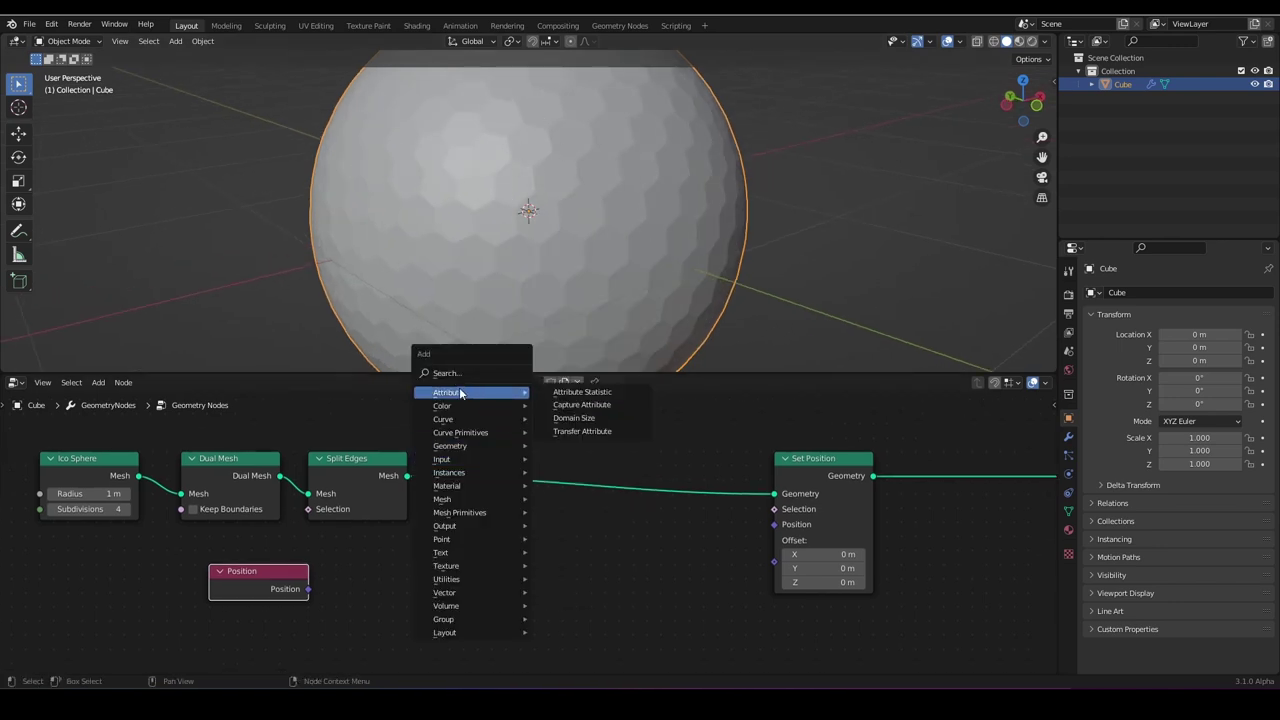
left_click(607, 408)
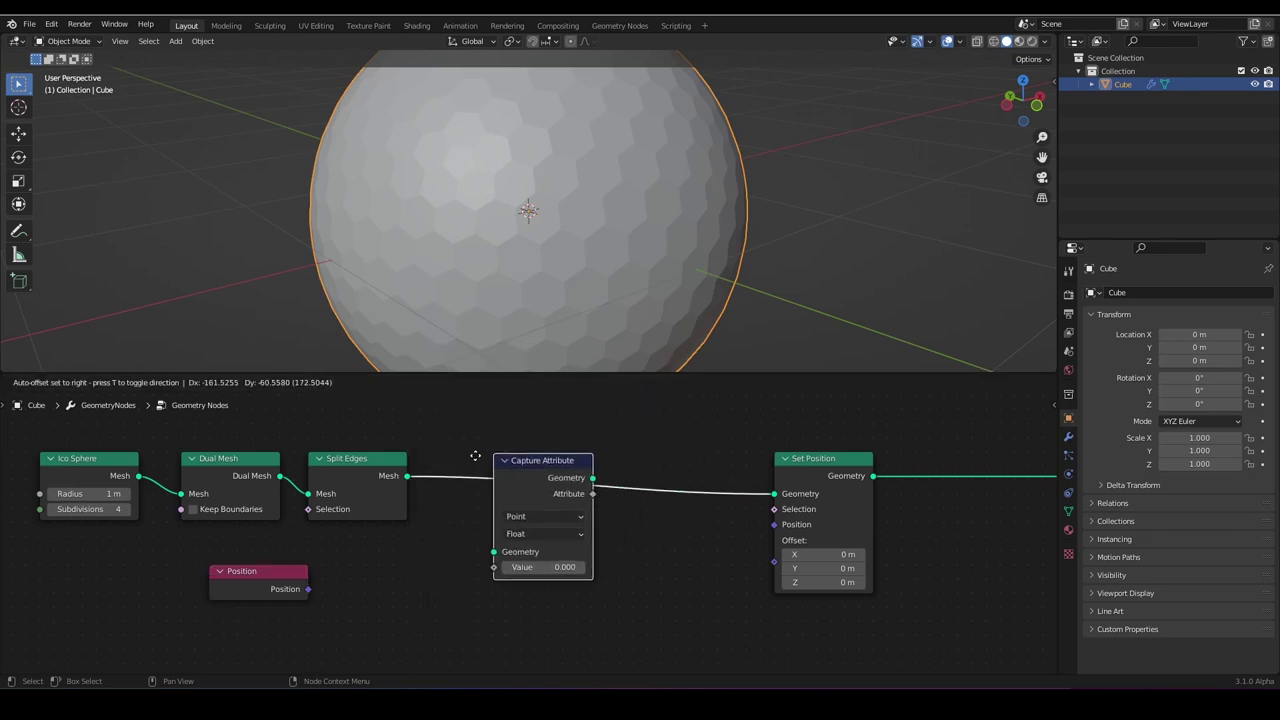
left_click(461, 472)
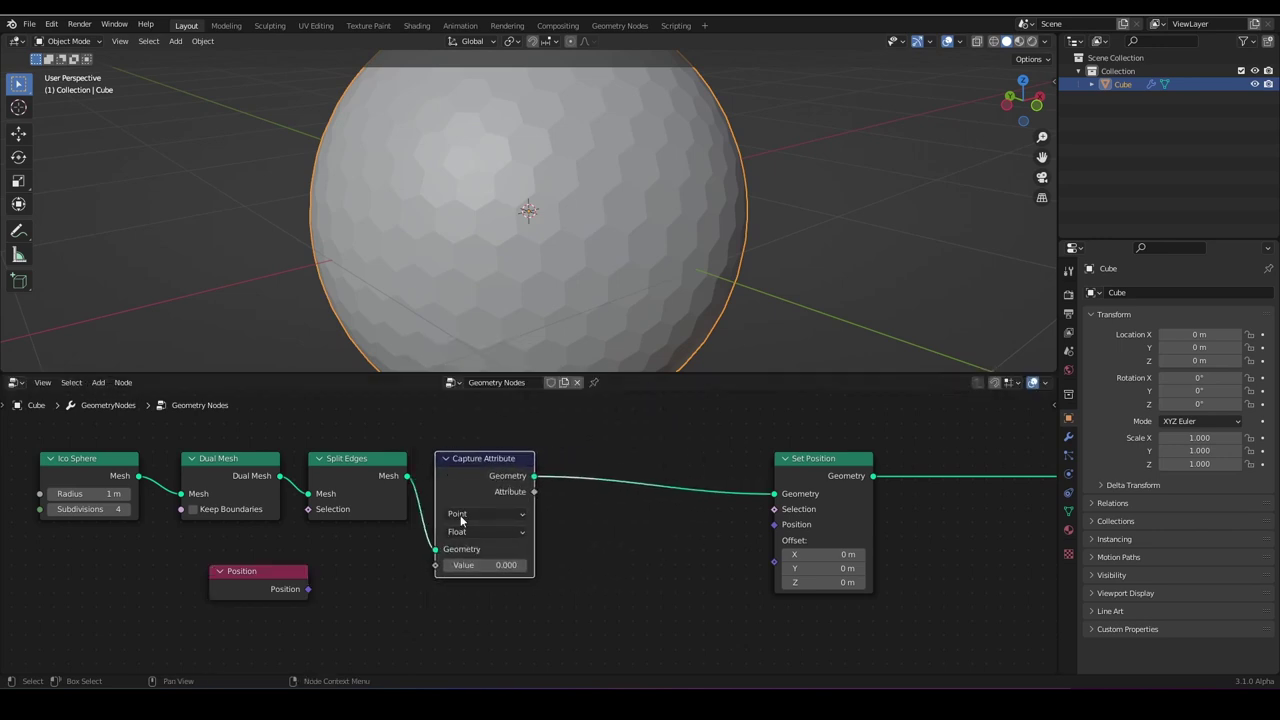
Set the Capture Attribute's data type to Vector and connect the Position node to its Value input.
left_click(470, 532)
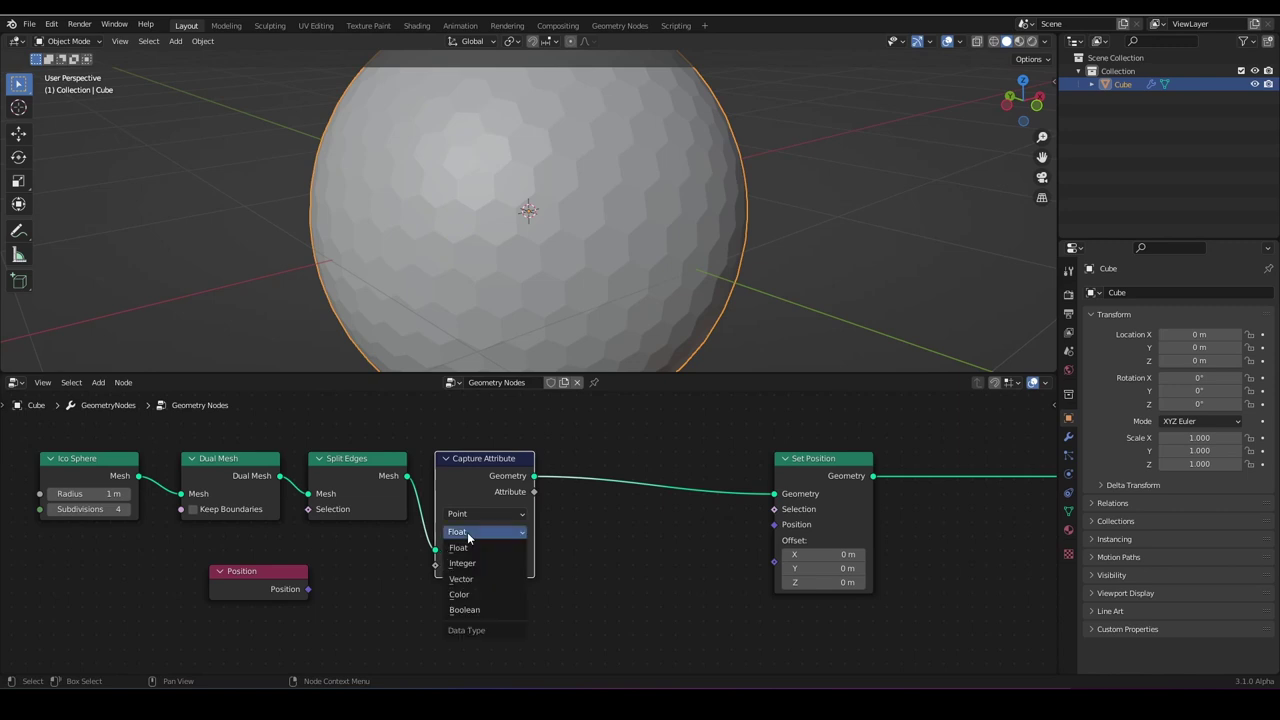
left_click(480, 580)
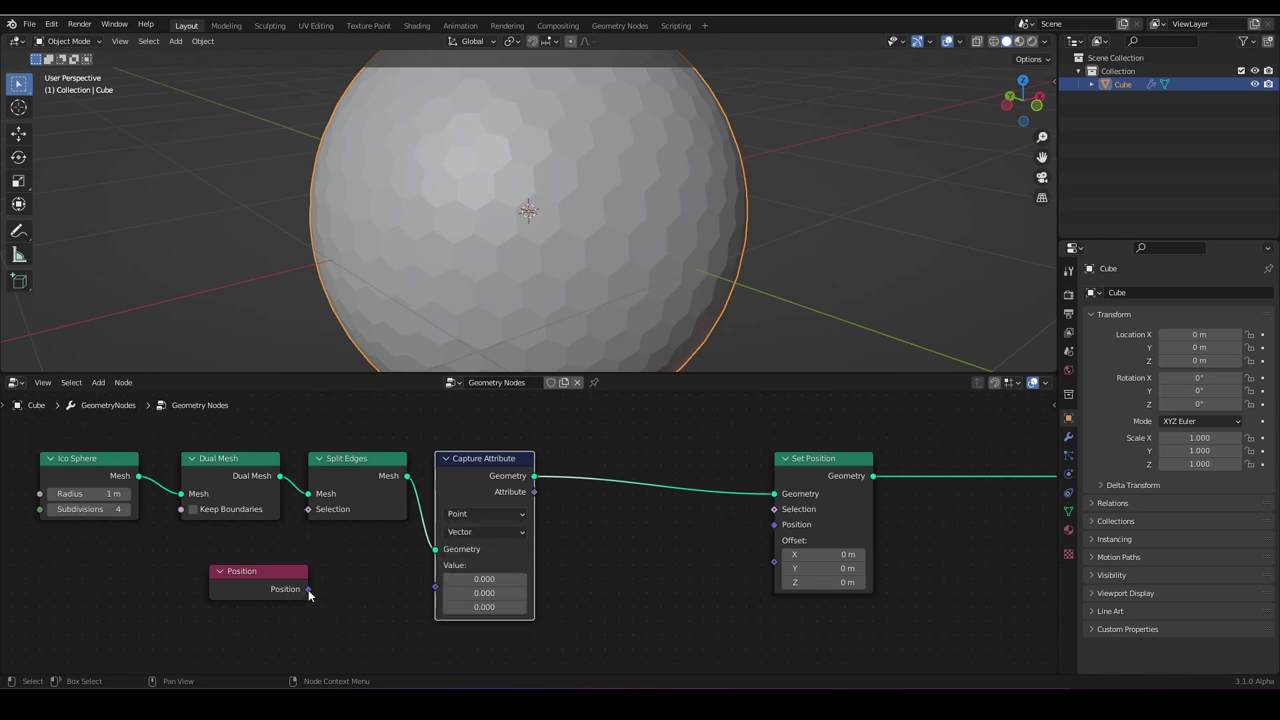
left_click_drag(308, 589, 435, 587)
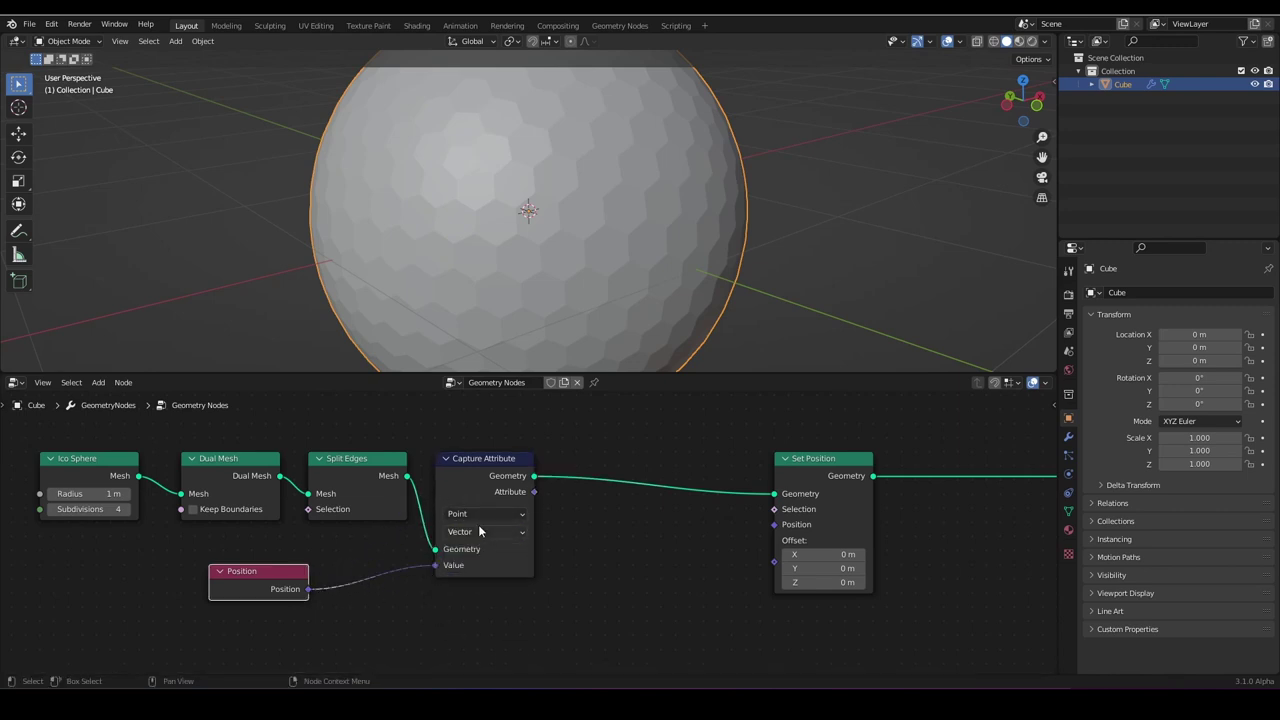
Connect the Capture Attribute's Attribute output to Set Position's Position input and check the sphere.
scroll(479, 526, "up", 1)
mouse_move(463, 466)
left_mouse_down()
mouse_move(471, 450)
mouse_move(460, 463)
left_mouse_up()
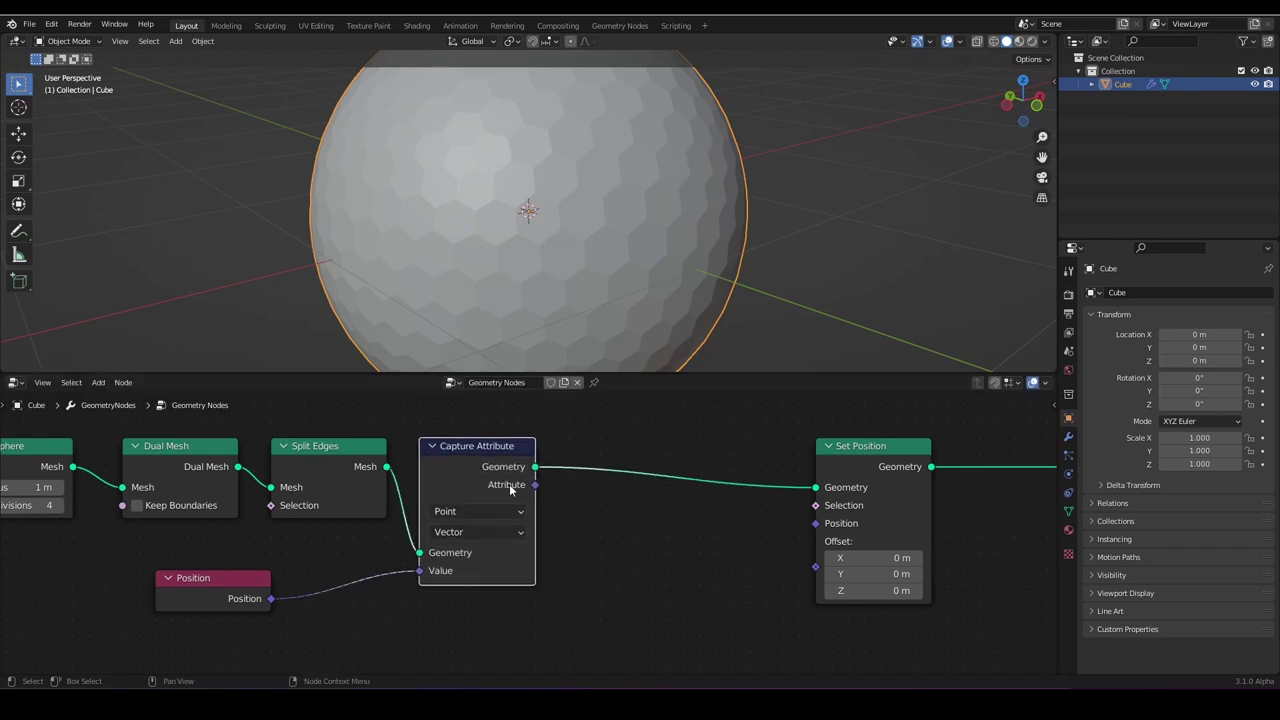
left_click_drag(537, 486, 774, 538)
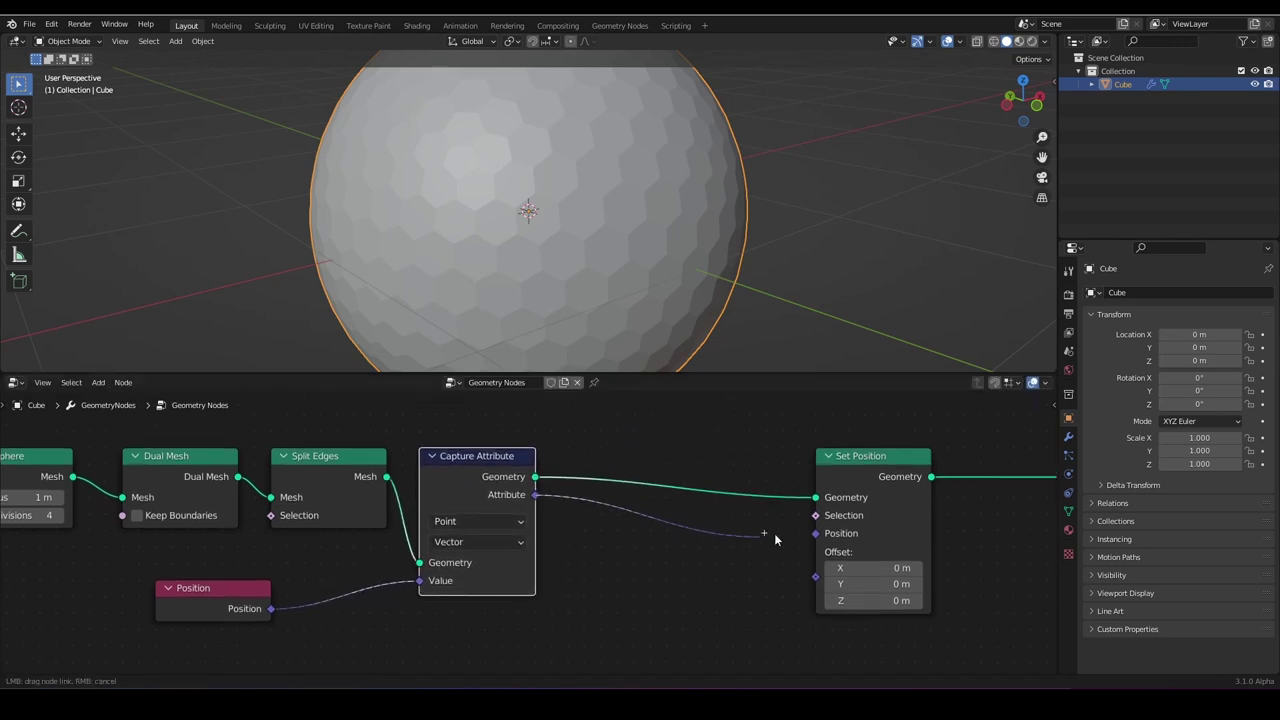
scroll(673, 346, "down", 3)
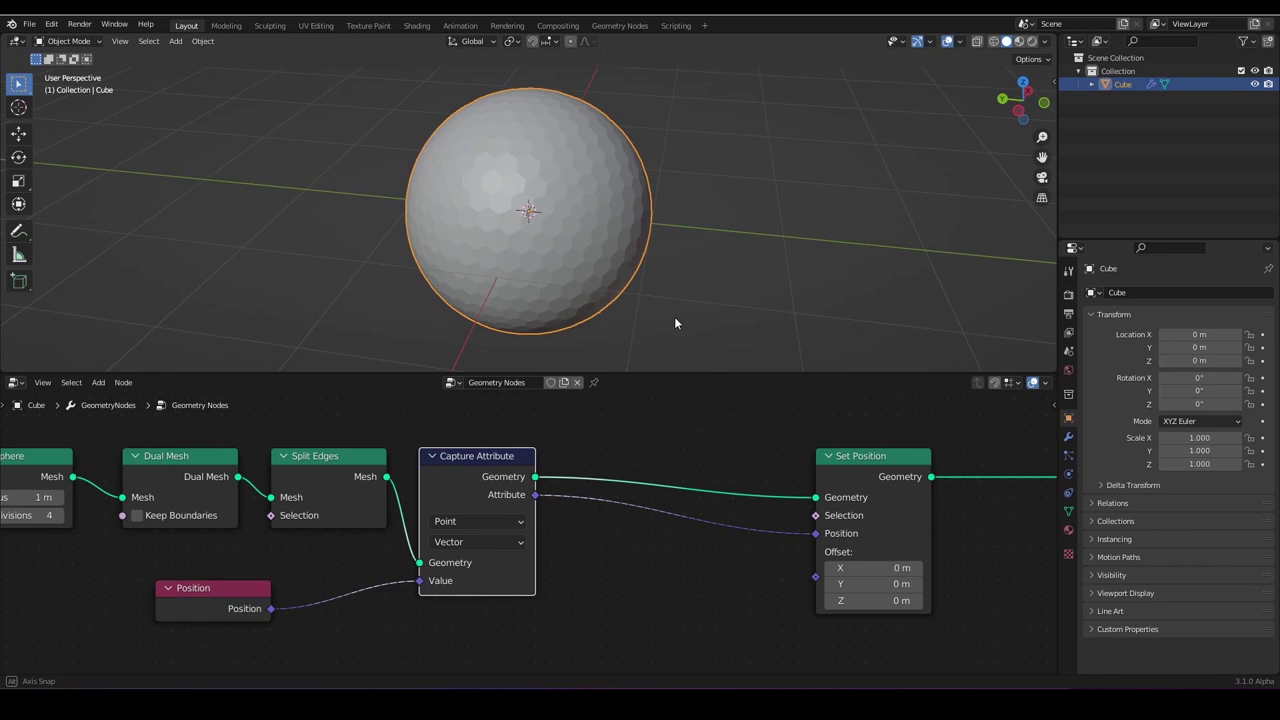
scroll(674, 316, "up", 4)
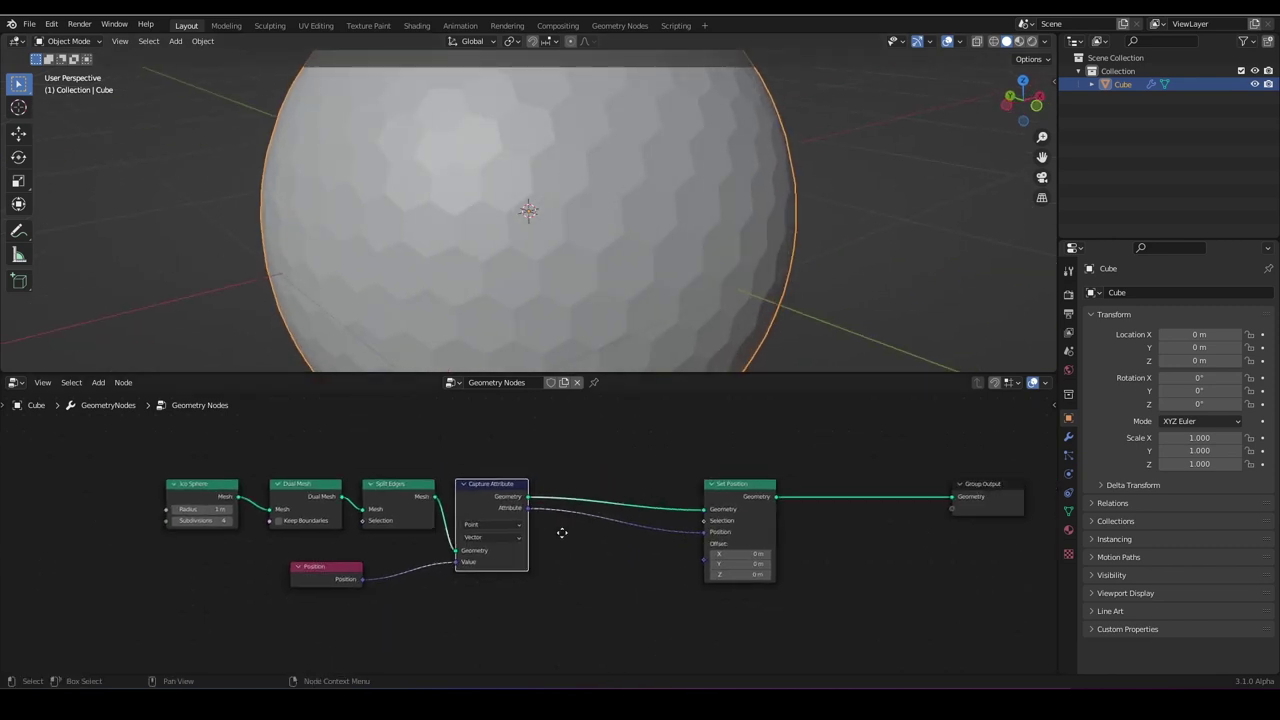
Duplicate Capture Attribute onto the geometry link after the original and set the copy's domain to Face.
scroll(545, 528, "down", 1)
key("shift+d")
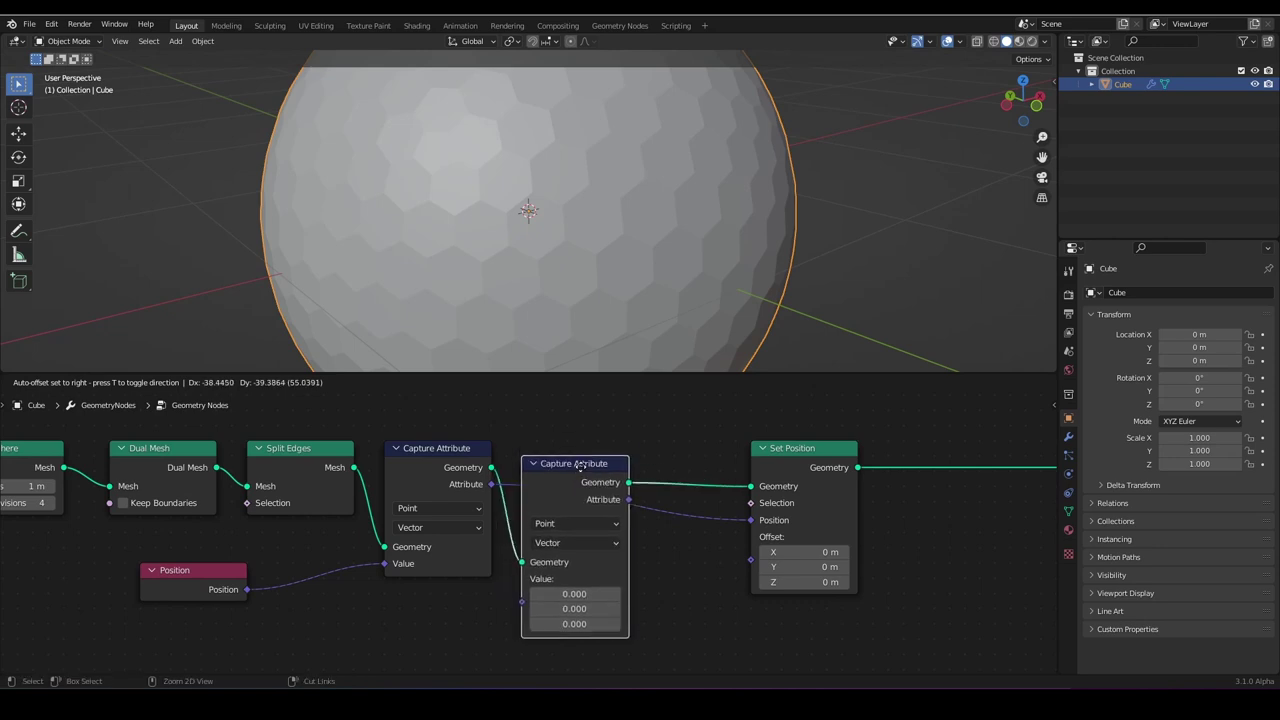
left_click(579, 455)
left_click(560, 510)
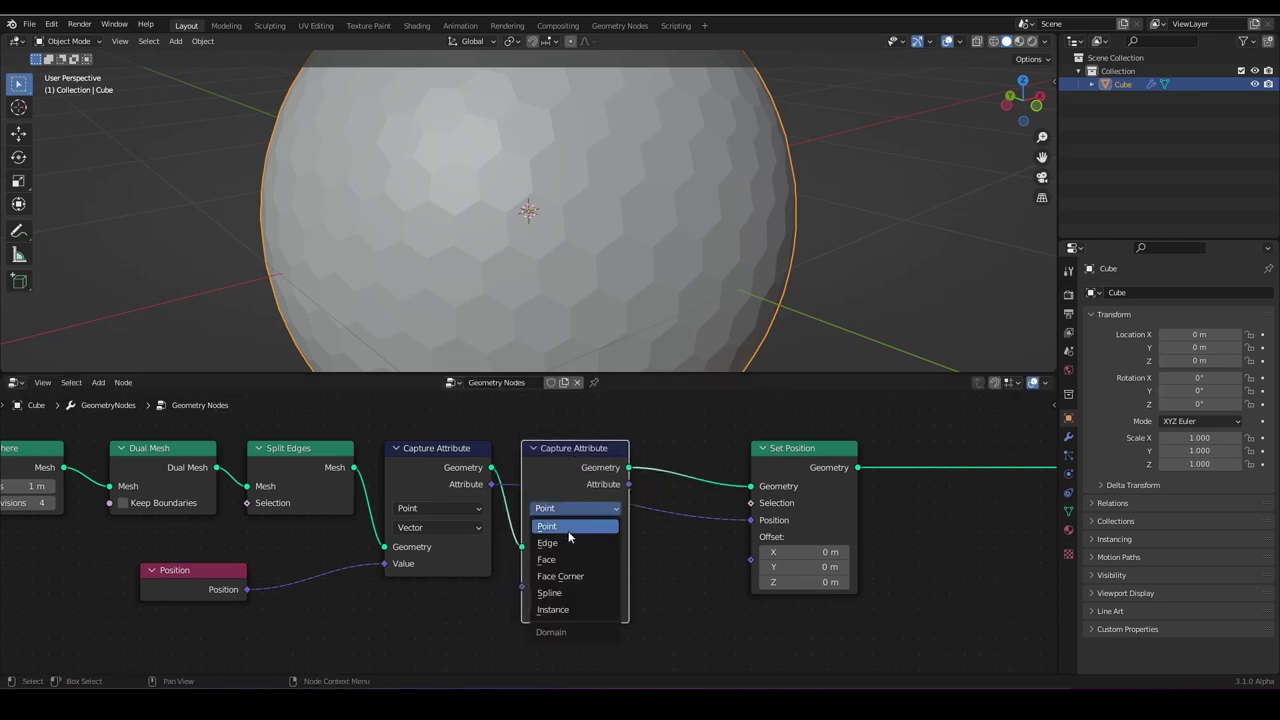
left_click(610, 543)
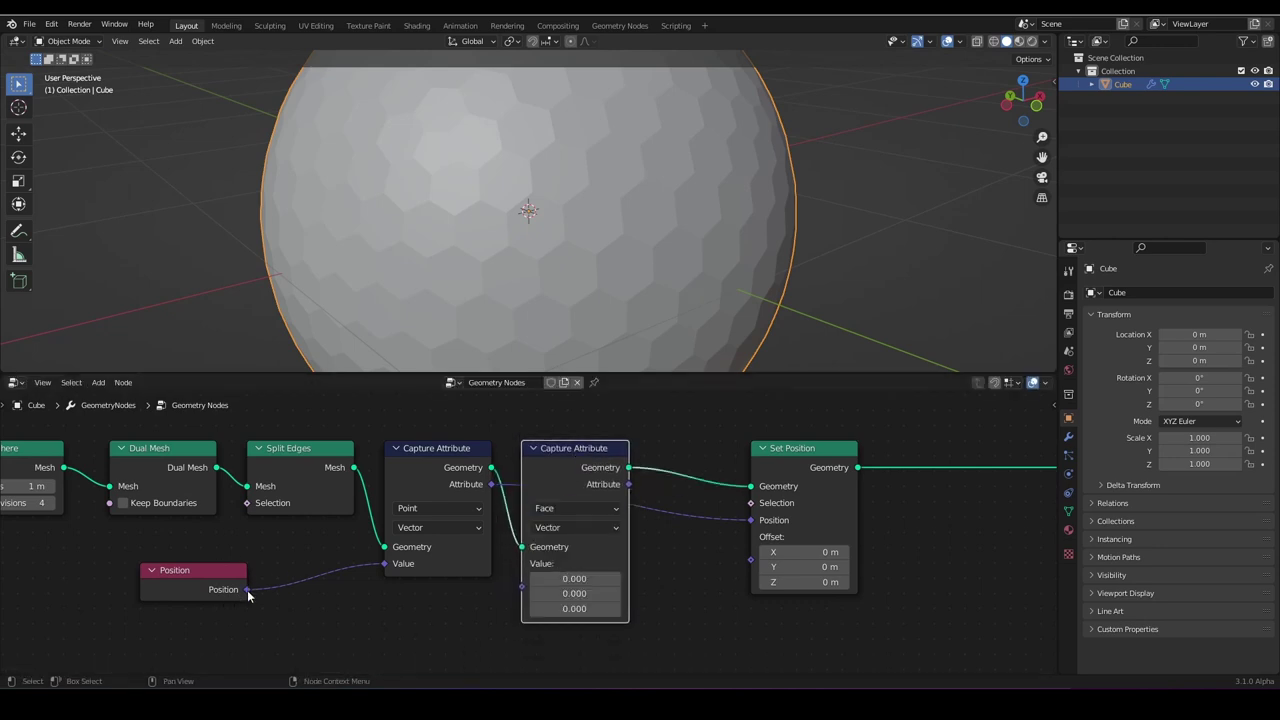
Connect the Position node to the Face Capture Attribute's Value and its Attribute output to Set Position's Position input.
left_click_drag(520, 591, 521, 589)
middle_click_drag(657, 566, 596, 577)
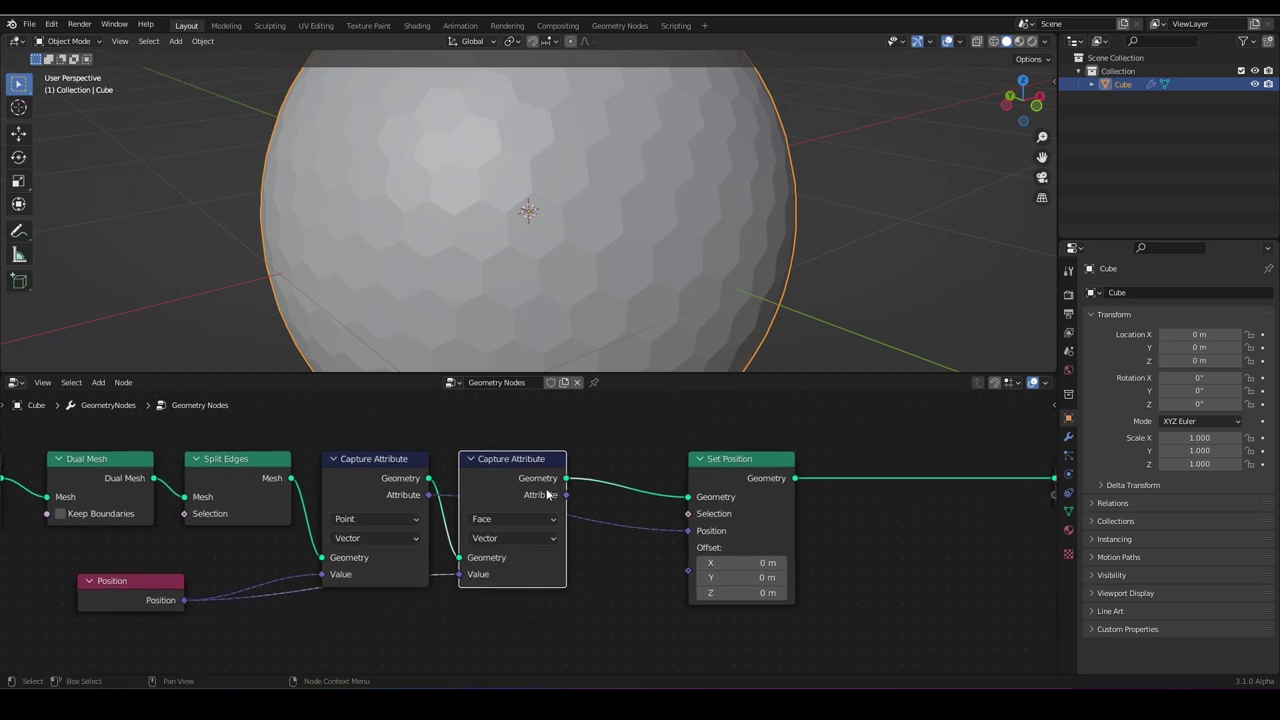
left_click_drag(705, 537, 706, 533)
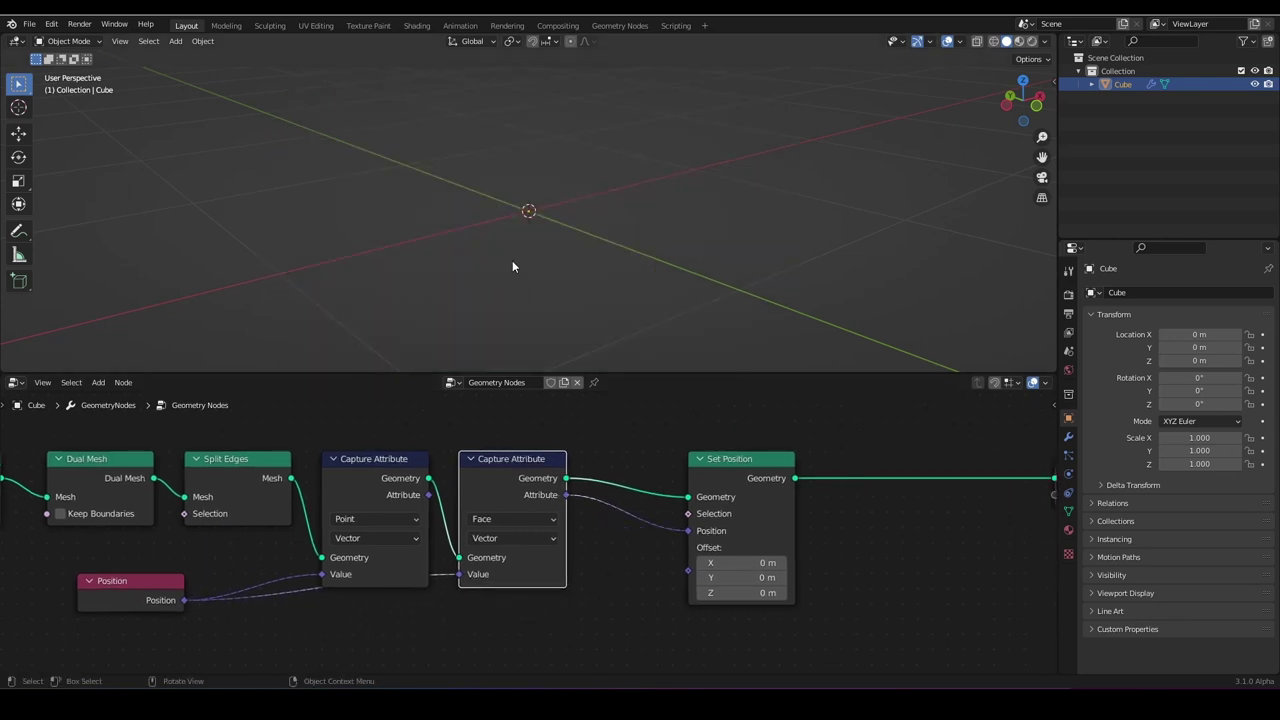
mouse_move(512, 266)
middle_mouse_down()
mouse_move(580, 286)
mouse_move(508, 268)
middle_mouse_up()
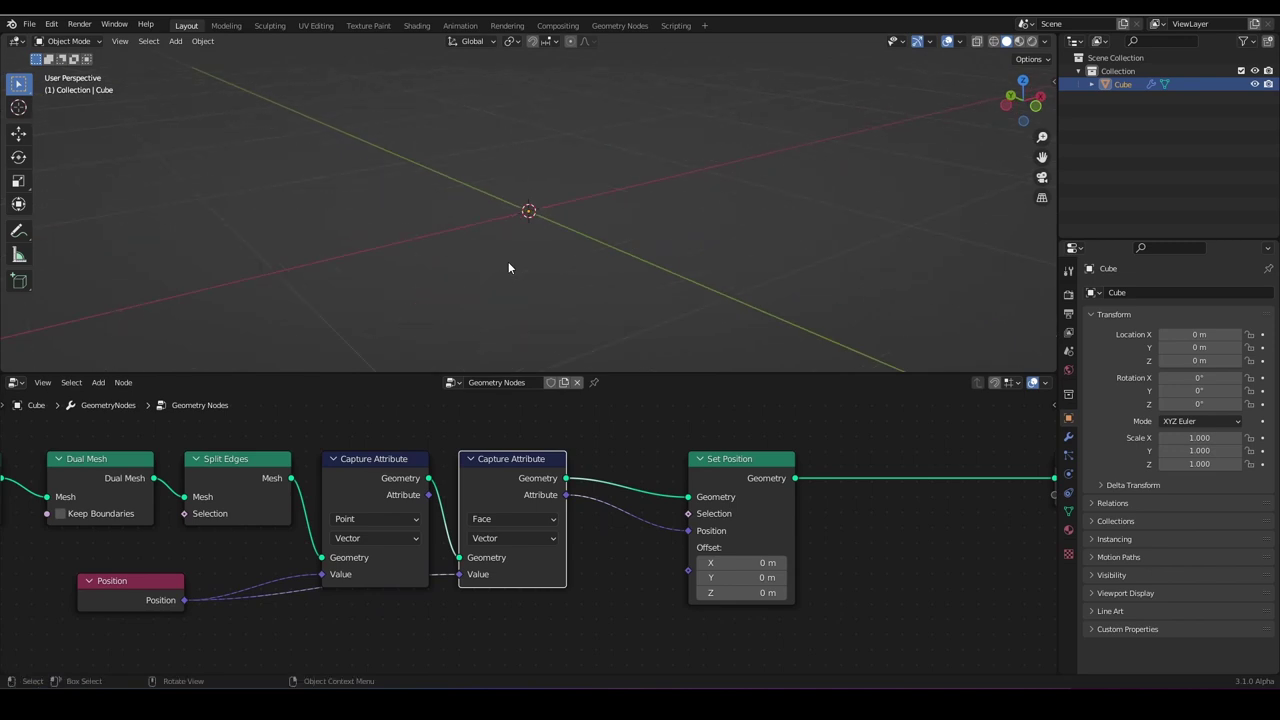
Move Set Position farther along the chain and insert a MixRGB node on the link into its Position input.
left_click_drag(722, 462, 820, 462)
scroll(676, 483, "down", 5)
scroll(672, 483, "up", 3)
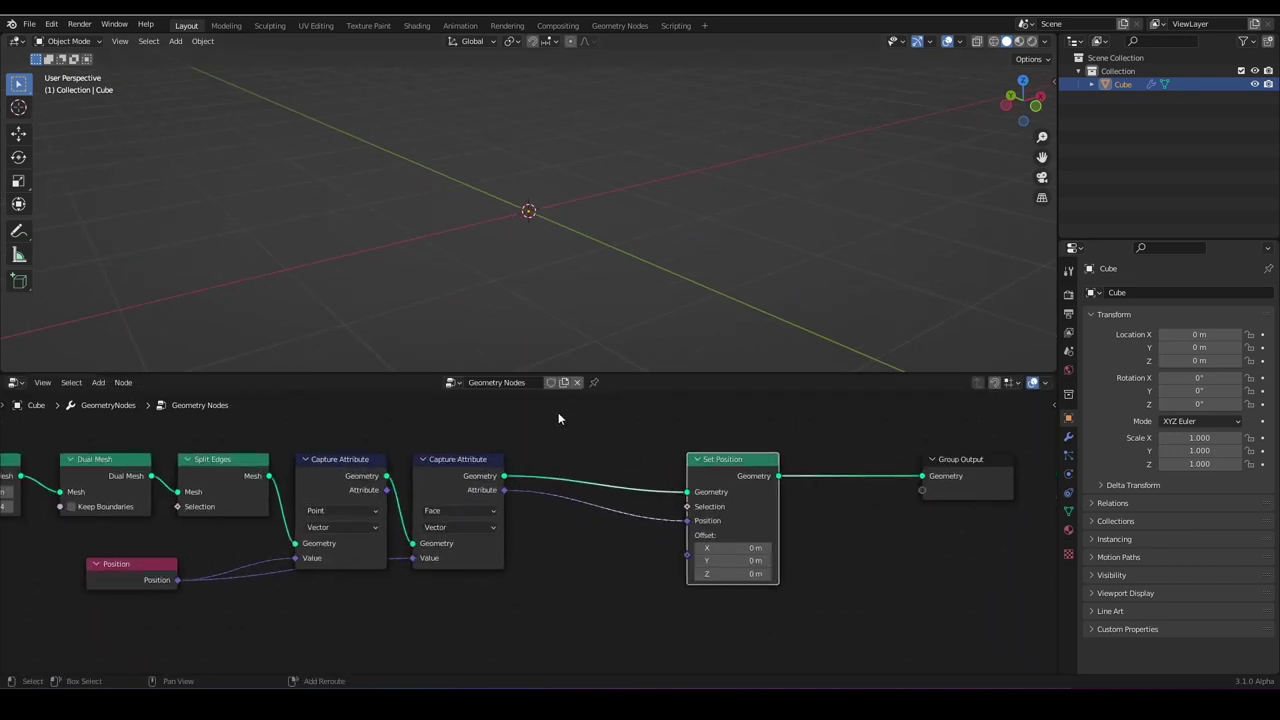
key("shift+a")
left_click(530, 391)
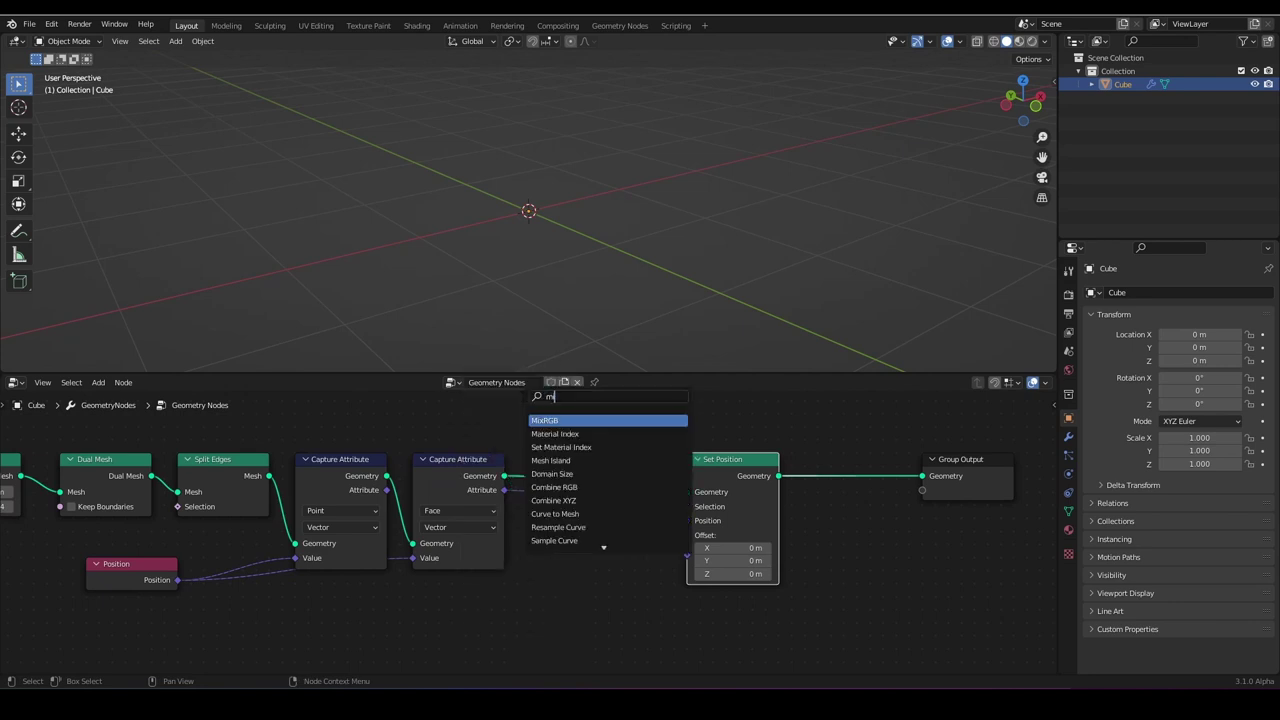
left_click(555, 421)
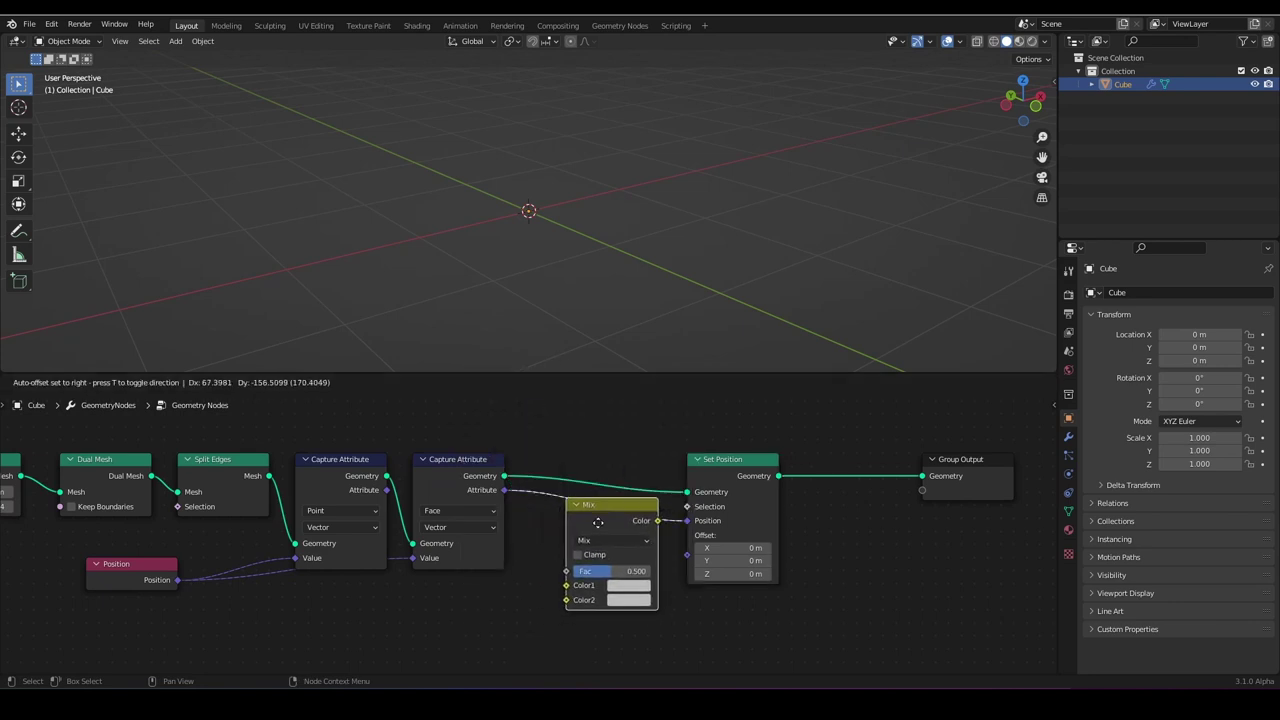
left_click(598, 526)
Connect the Point Capture Attribute's Attribute output to the Mix node's Color2, set Fac to 0.917 and inspect the sphere's faces.
left_click_drag(387, 490, 401, 520)
left_click_drag(569, 603, 646, 569)
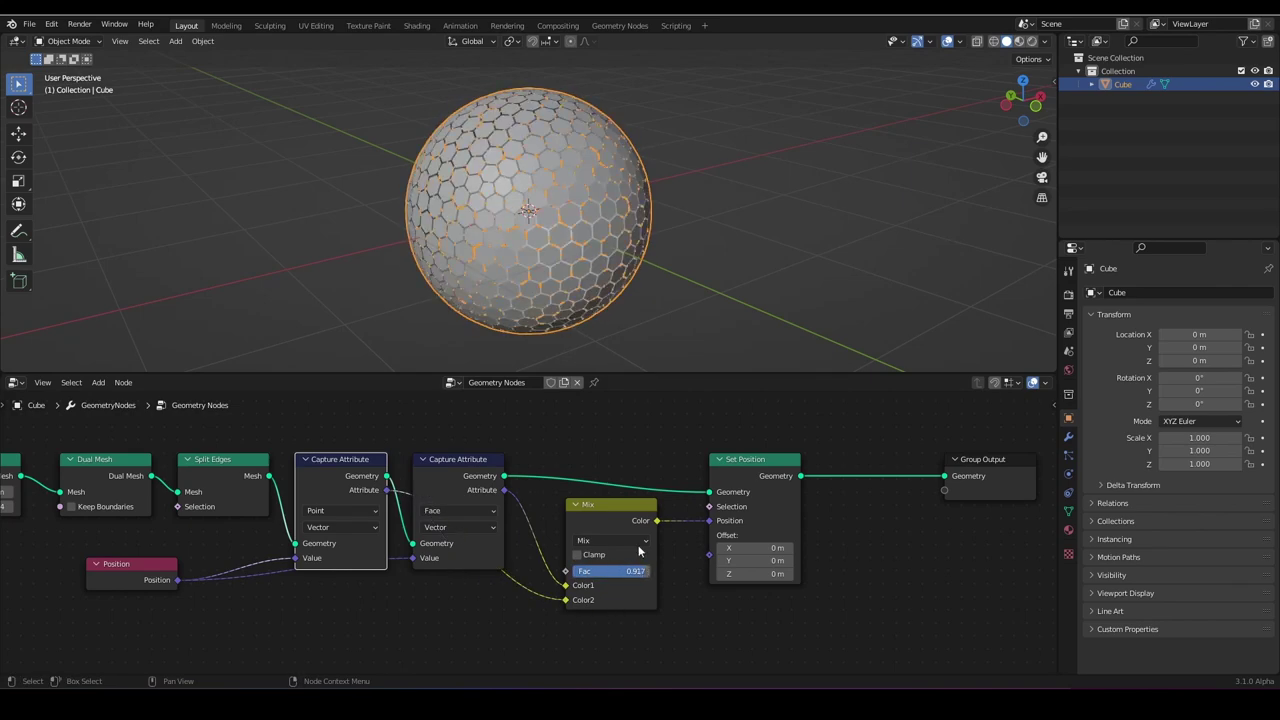
scroll(534, 316, "up", 5)
mouse_move(534, 316)
middle_mouse_down()
mouse_move(593, 304)
mouse_move(523, 294)
mouse_move(554, 306)
middle_mouse_up()
scroll(591, 303, "down", 4)
scroll(554, 306, "up", 2)
scroll(555, 306, "up", 2)
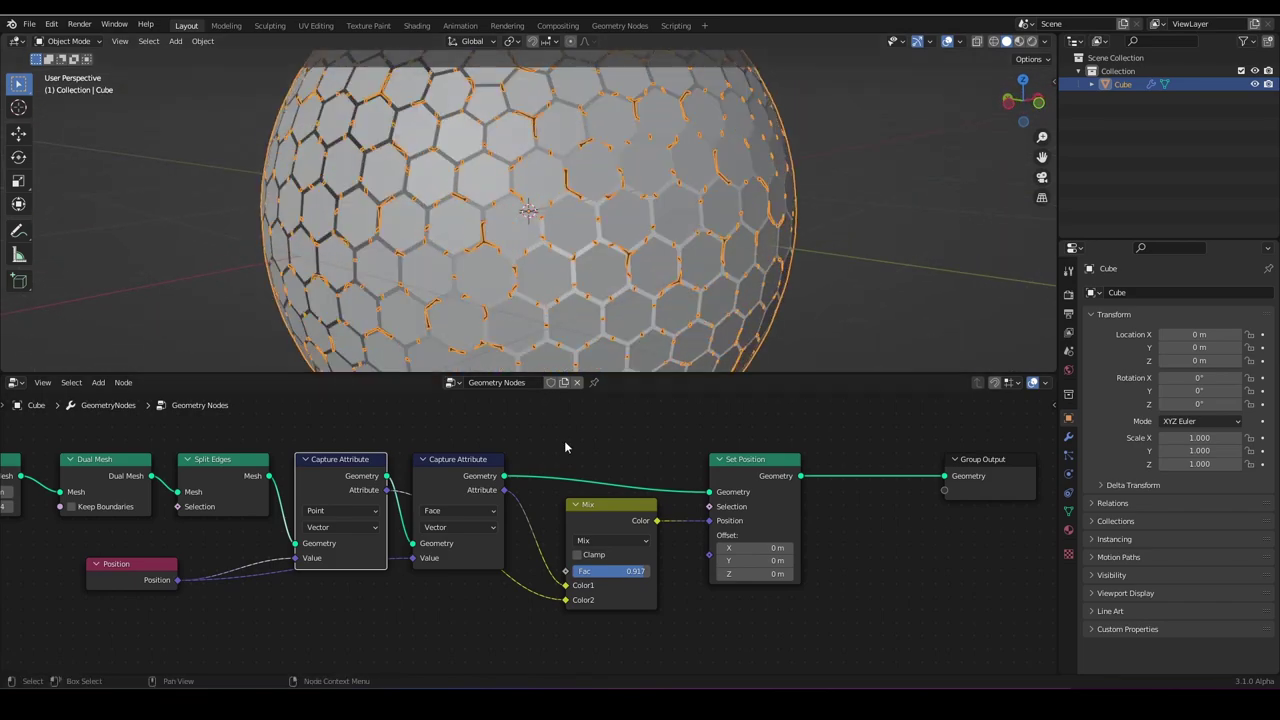
scroll(618, 524, "down", 2)
scroll(613, 543, "up", 2)
Raise the Mix node's Fac to 1.000 and view the whole sphere.
left_click_drag(612, 571, 650, 571)
scroll(570, 286, "down", 3)
scroll(570, 286, "down", 1)
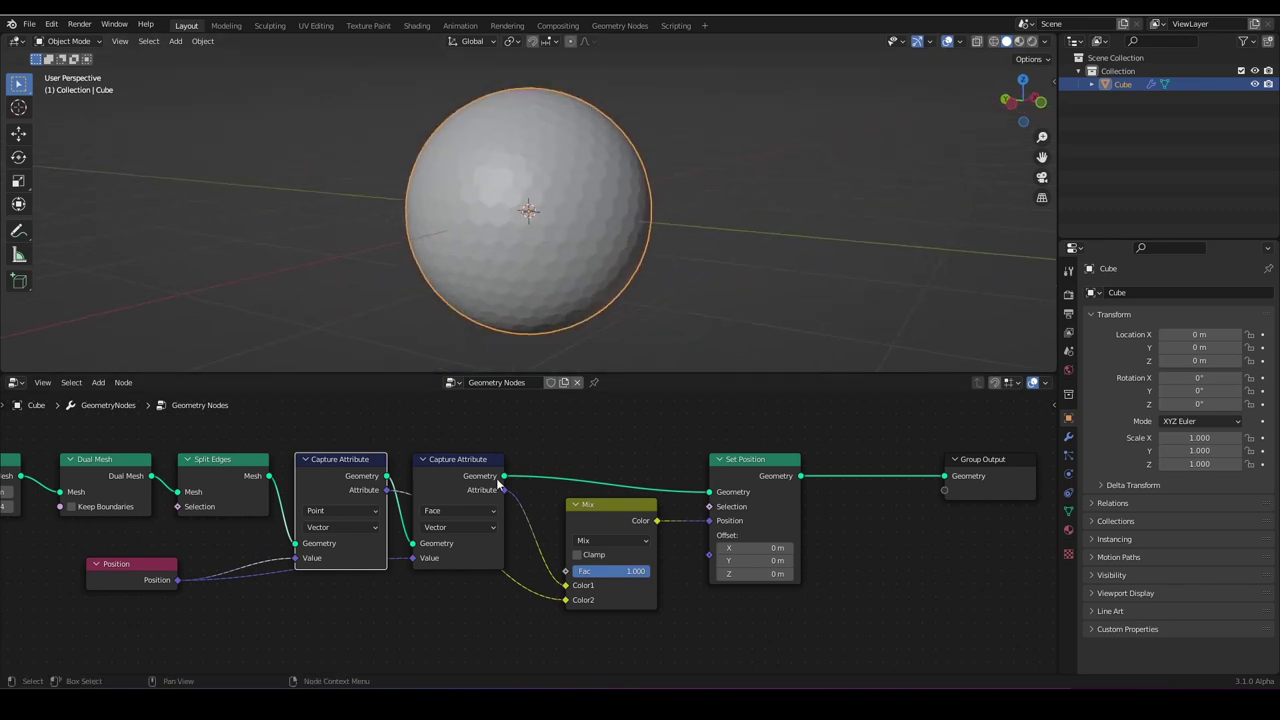
Move the Mix node slightly lower and bring Set Position closer to it.
scroll(504, 490, "down", 2)
middle_click_drag(504, 490, 519, 454)
scroll(519, 456, "up", 1)
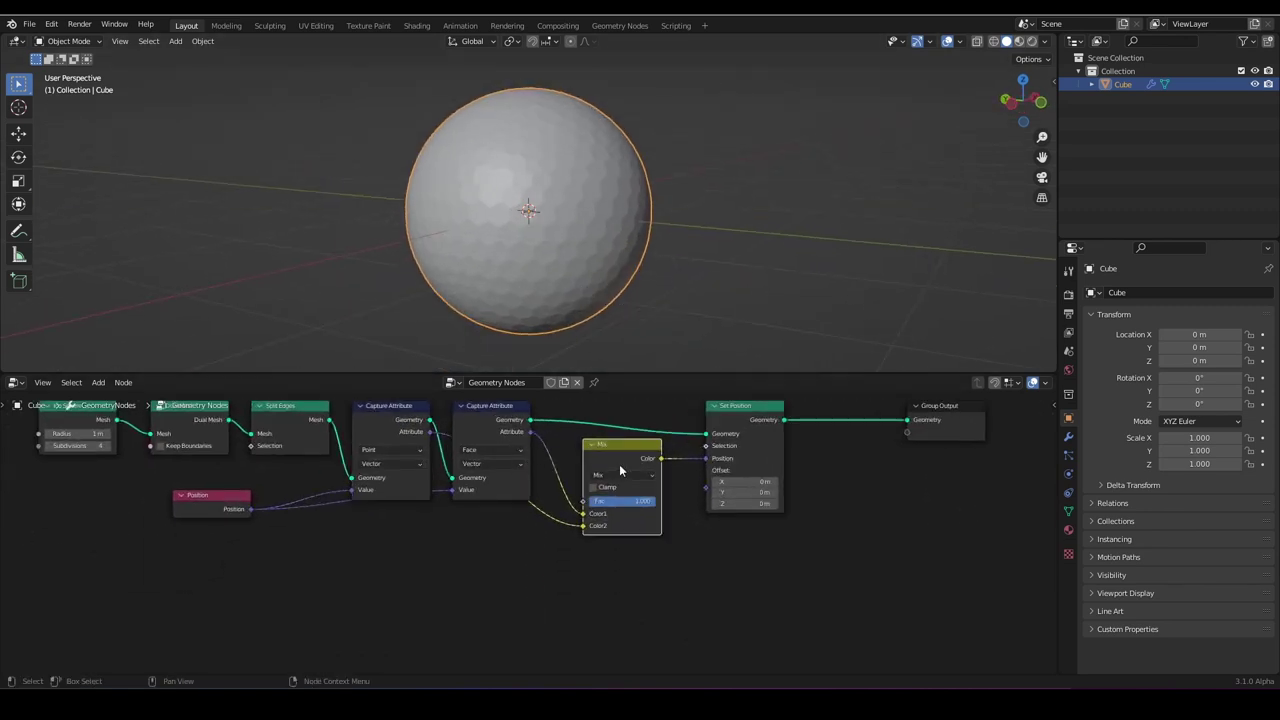
left_click_drag(620, 470, 617, 488)
left_click_drag(763, 413, 744, 413)
scroll(560, 490, "down", 2)
scroll(549, 508, "up", 3)
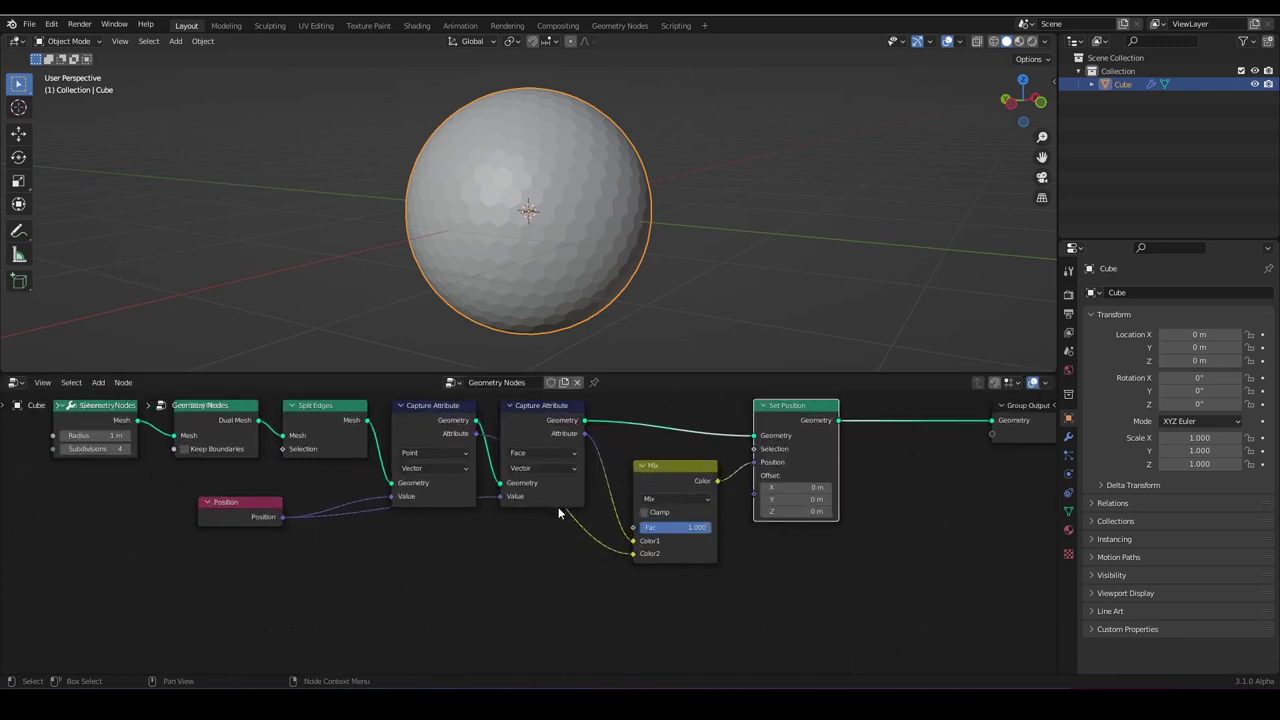
Add a Wave Texture below the Capture Attribute nodes and connect its Fac output to the Mix node's Fac input.
key("shift+a")
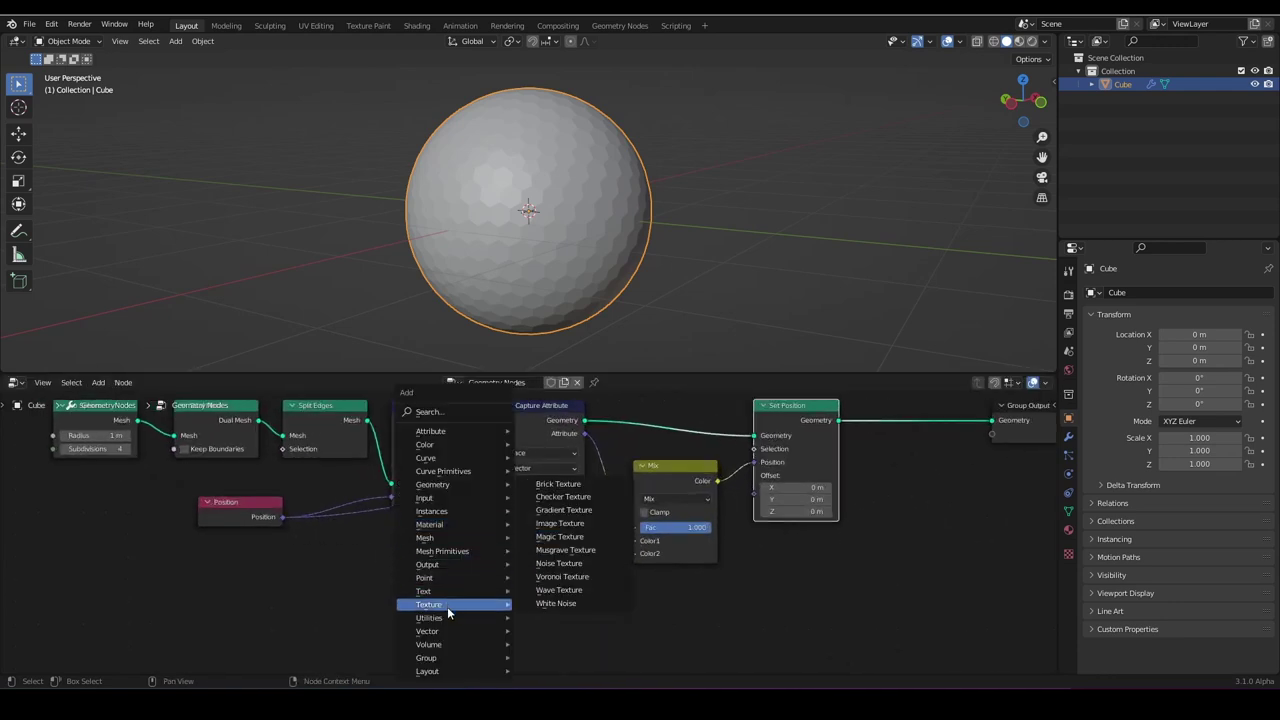
mouse_move(435, 611)
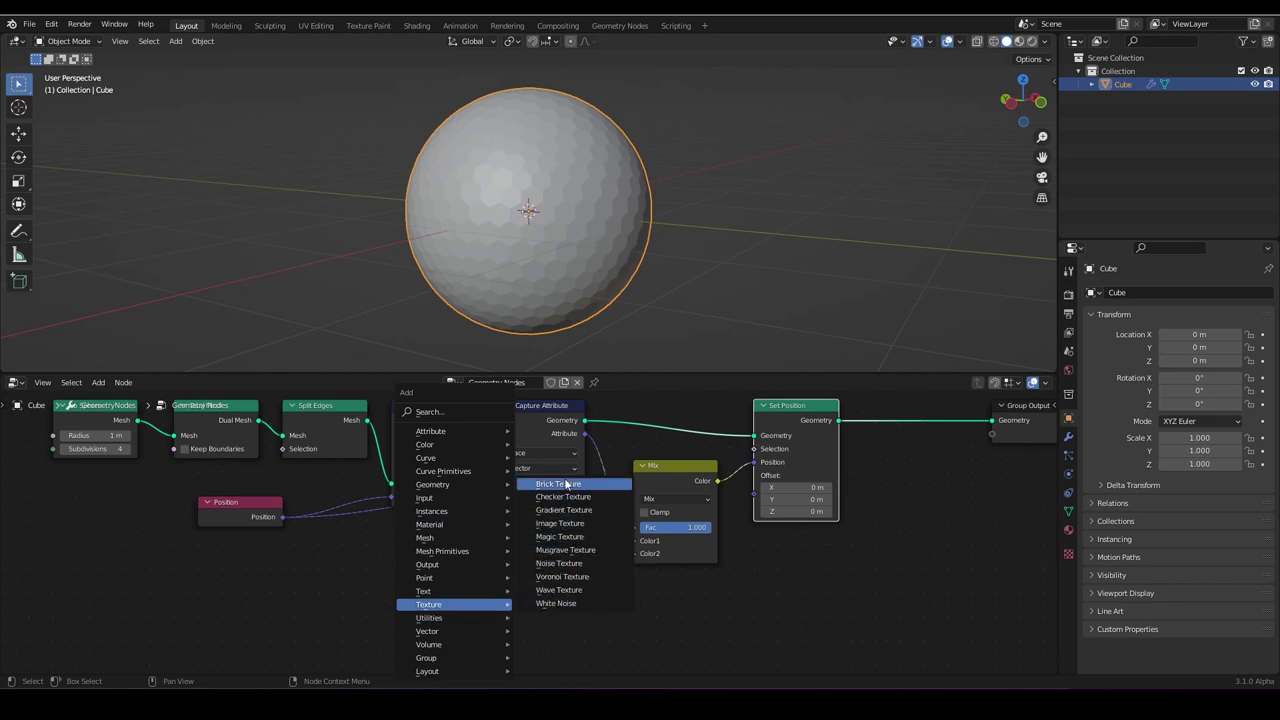
left_click(566, 591)
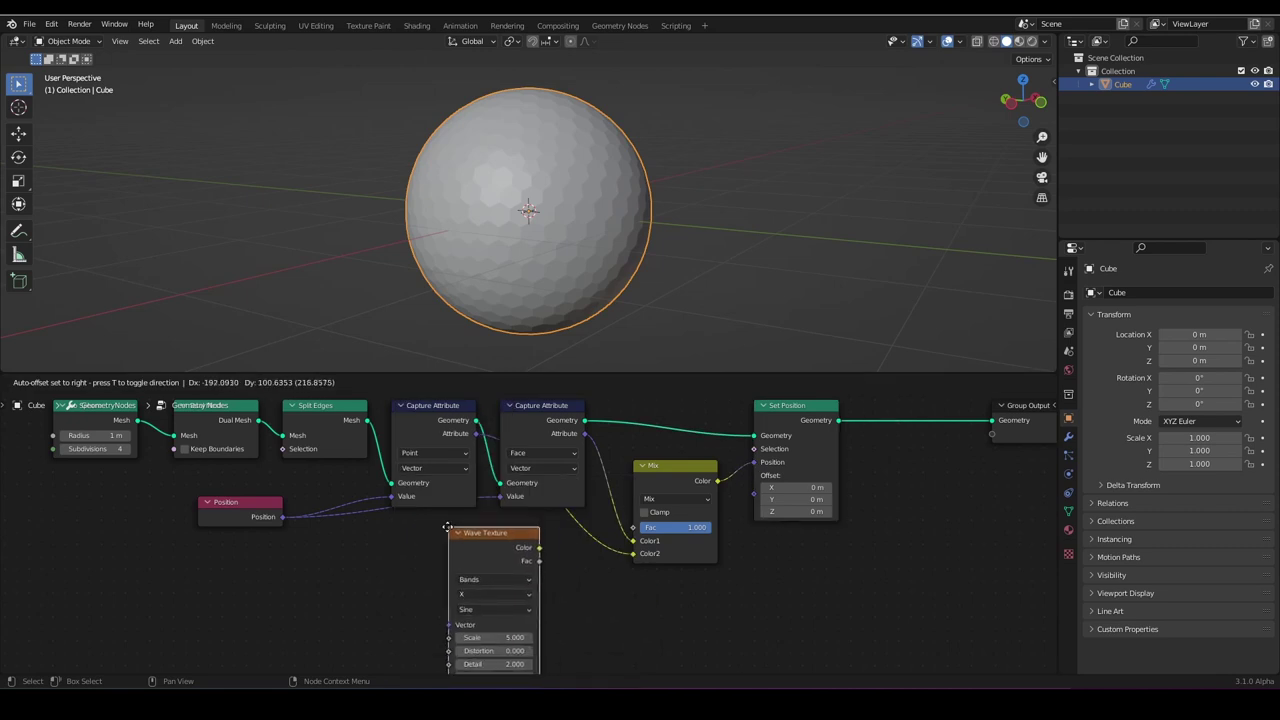
left_click(571, 604)
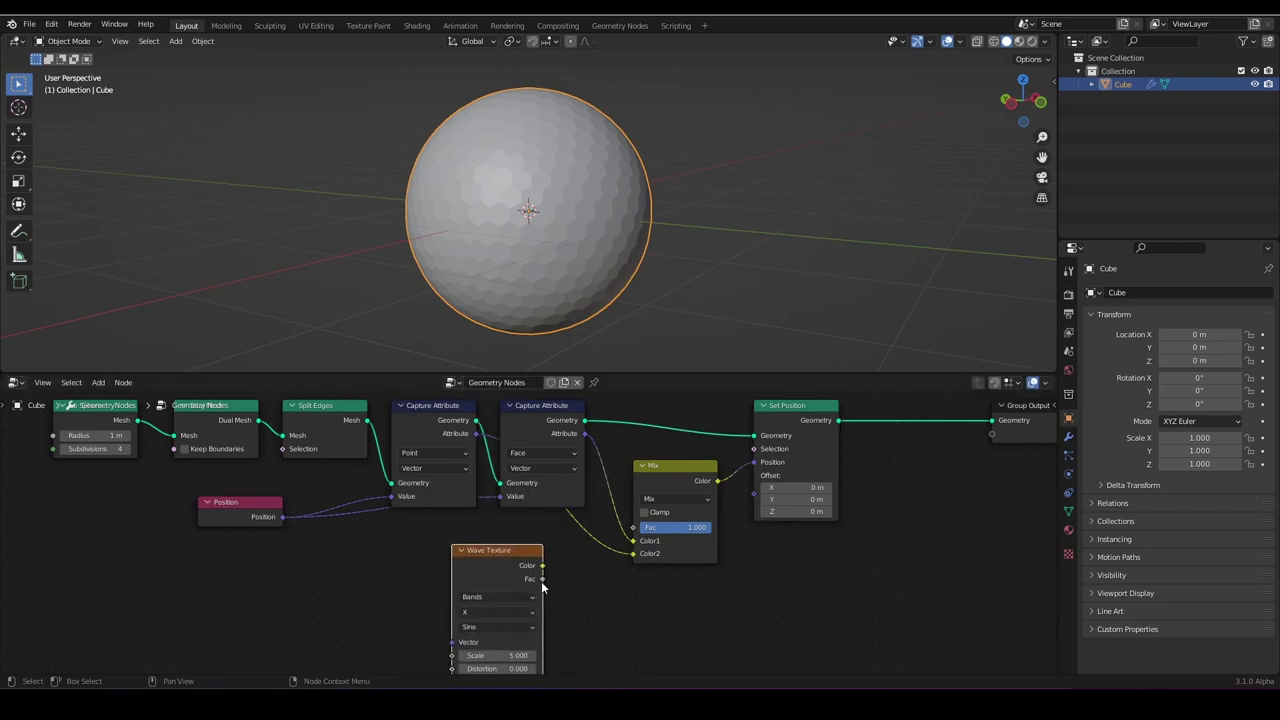
left_click_drag(636, 537, 634, 528)
scroll(576, 305, "down", 2)
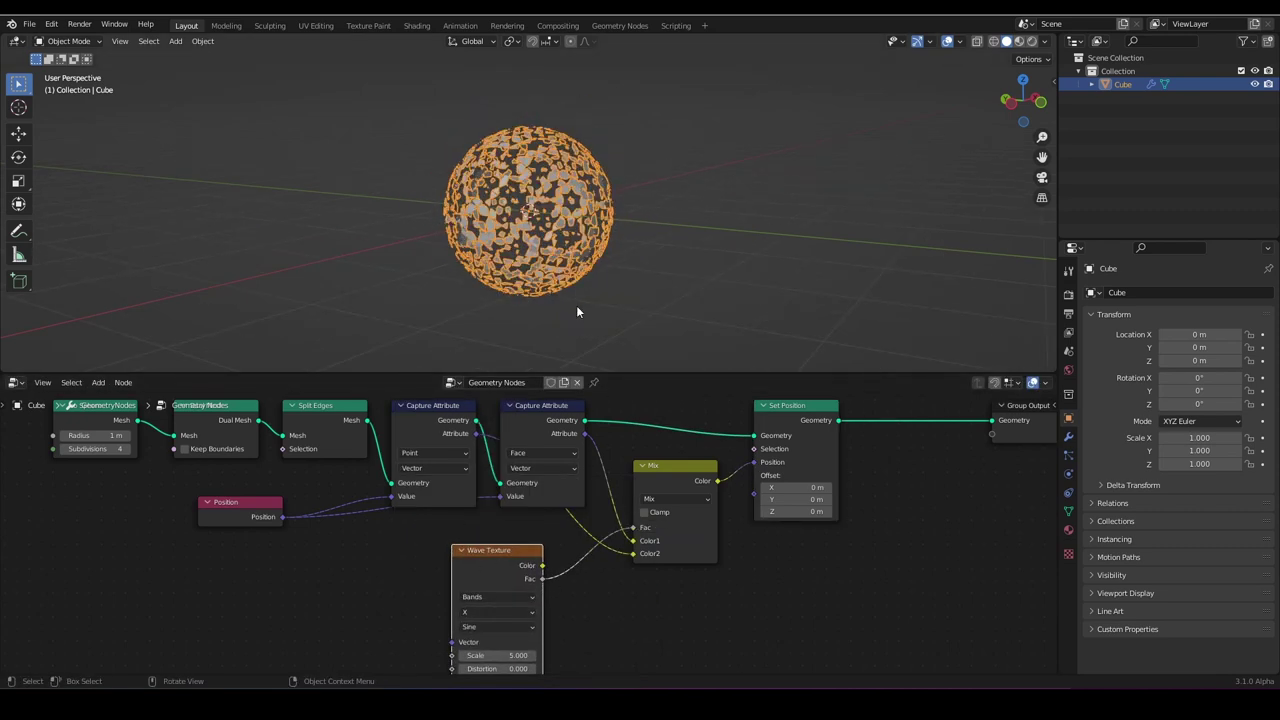
middle_click_drag(576, 305, 578, 268)
scroll(640, 296, "up", 5)
Set the Wave Texture's band direction to Z and its Scale to 1.100.
key("KP_Decimal")
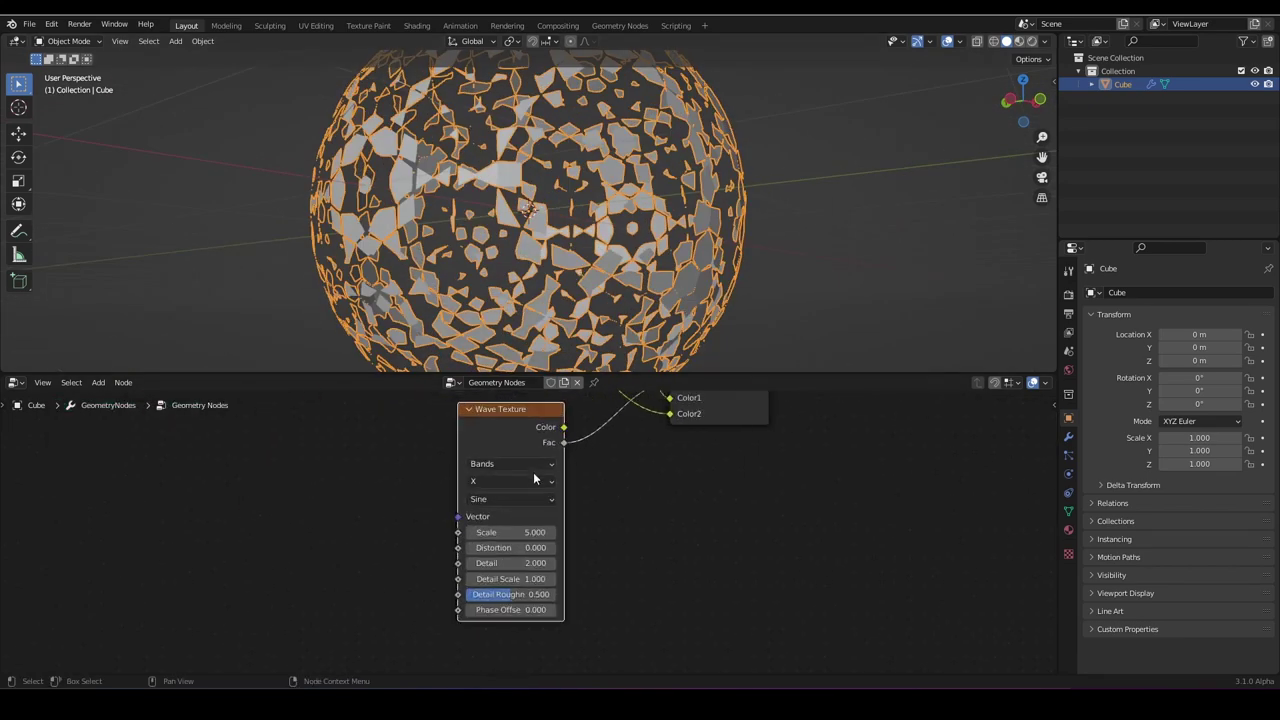
left_click(512, 481)
left_click(493, 530)
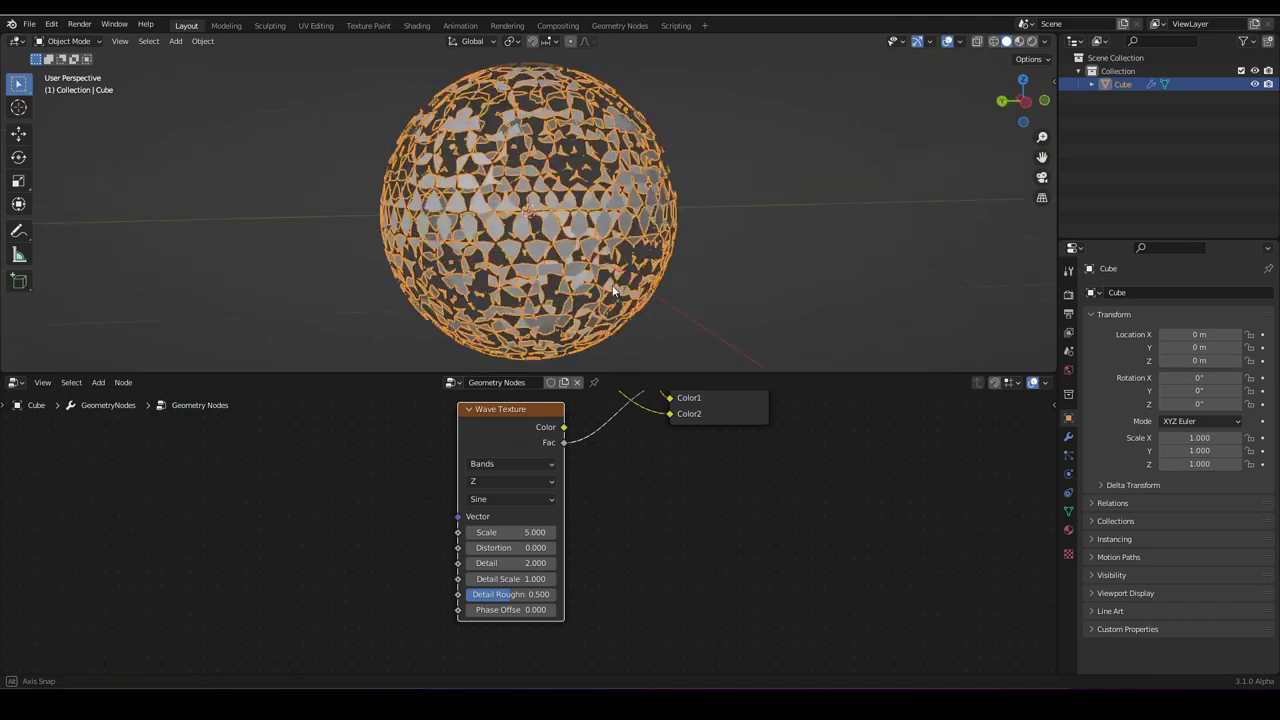
mouse_move(510, 532)
left_mouse_down()
mouse_move(440, 532)
mouse_move(526, 532)
left_mouse_up()
Examine the wave-driven face shapes around the sphere from several angles and distances.
scroll(564, 283, "up", 3)
scroll(565, 278, "up", 3)
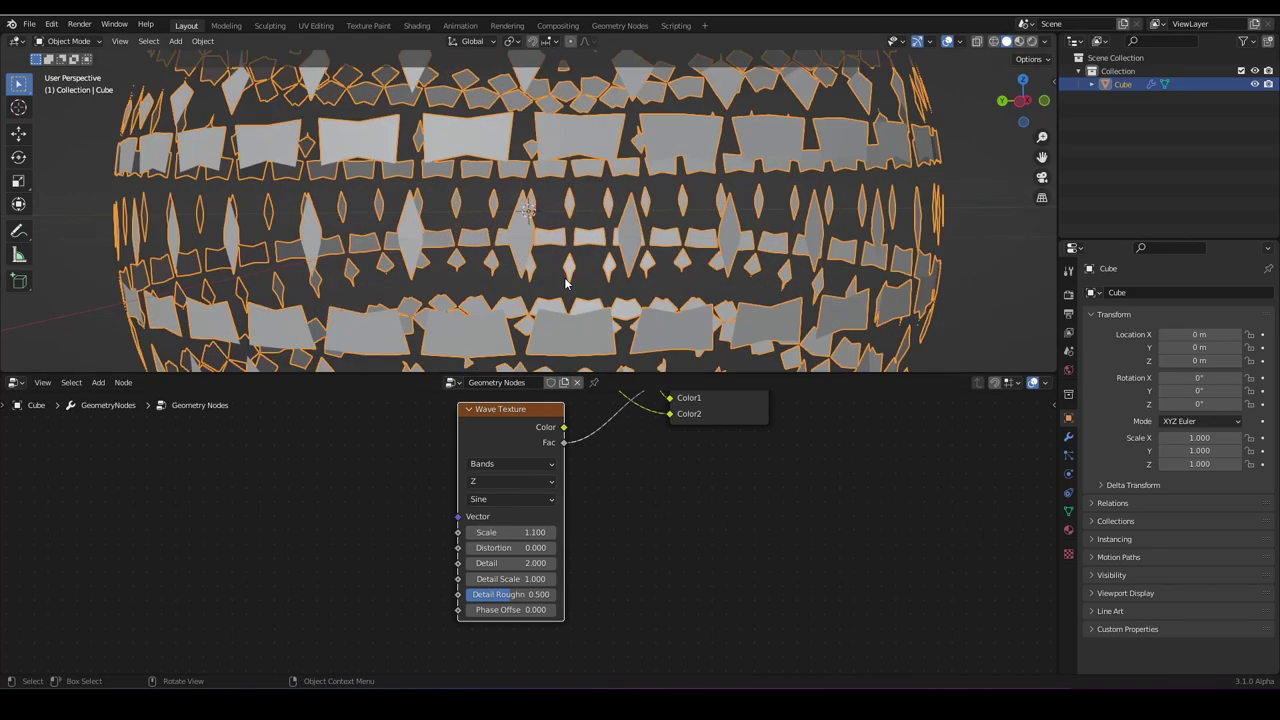
scroll(565, 278, "down", 7)
middle_click_drag(565, 278, 404, 293)
scroll(460, 268, "up", 6)
scroll(452, 289, "down", 4)
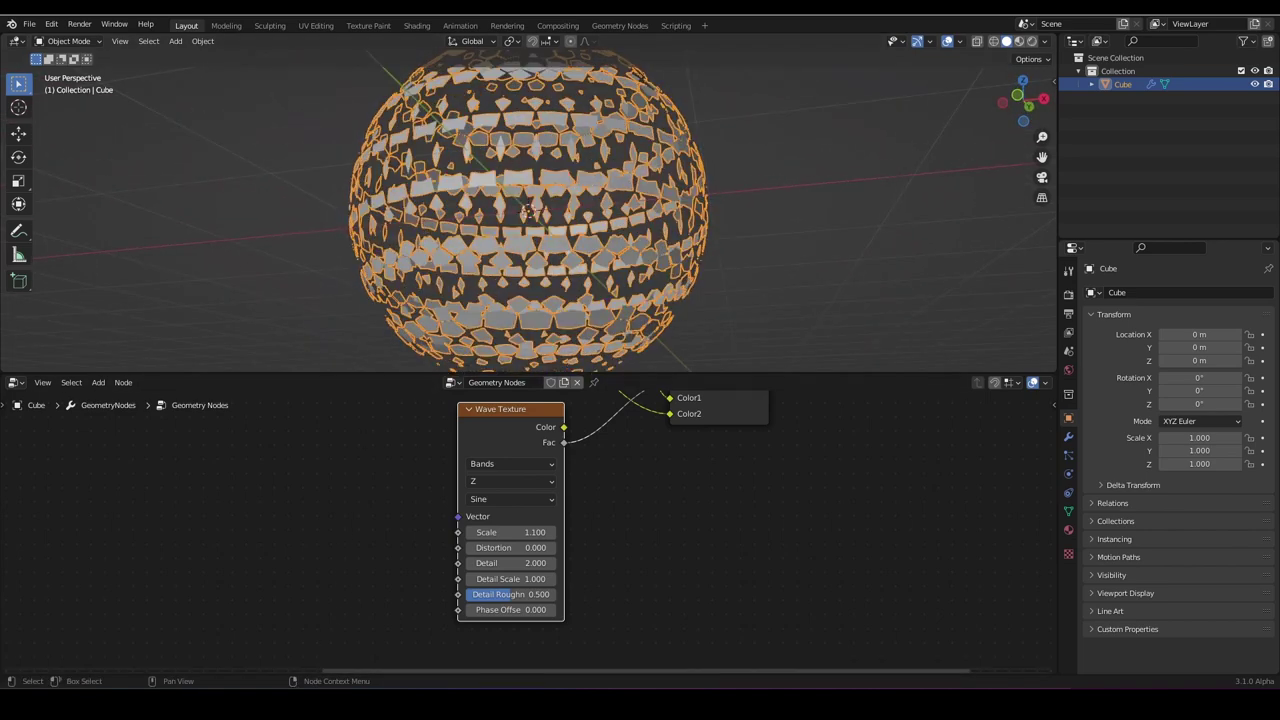
scroll(497, 238, "up", 4)
scroll(495, 245, "down", 4)
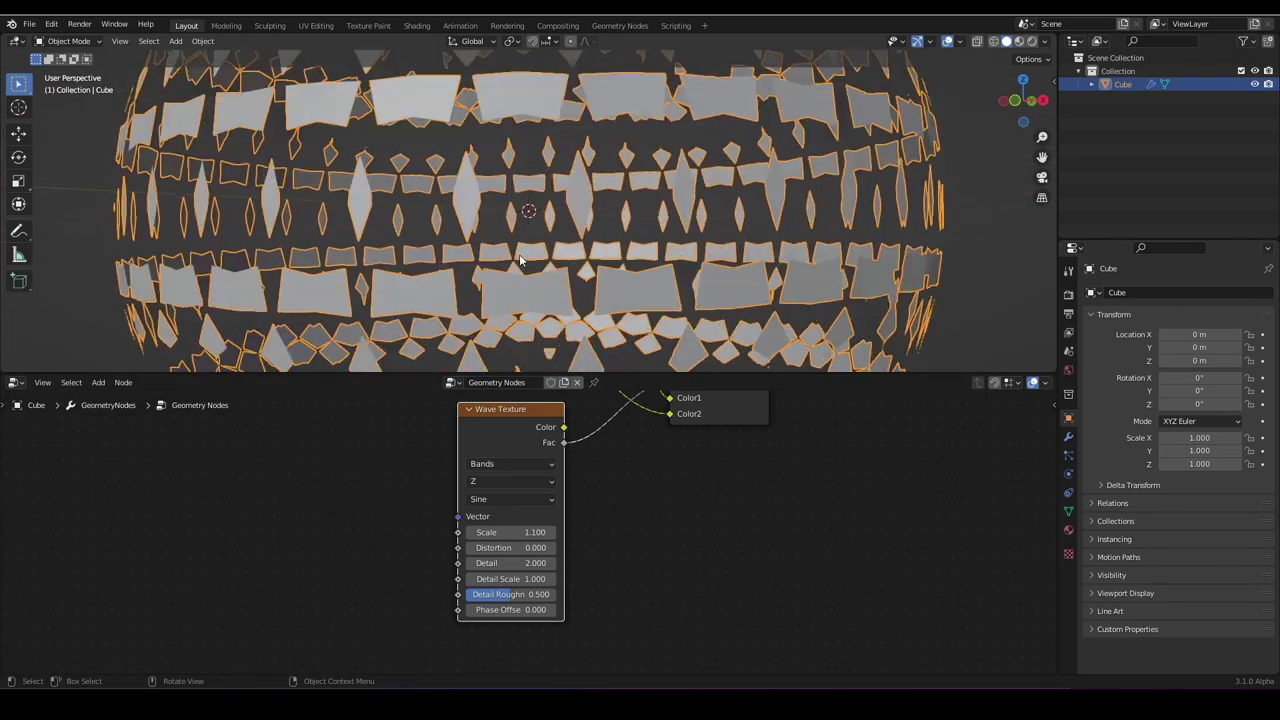
Inspect the irregular faces in the sphere's horizontal bands up close, from above and from the side.
middle_click_drag(493, 258, 535, 258)
scroll(535, 230, "up", 5)
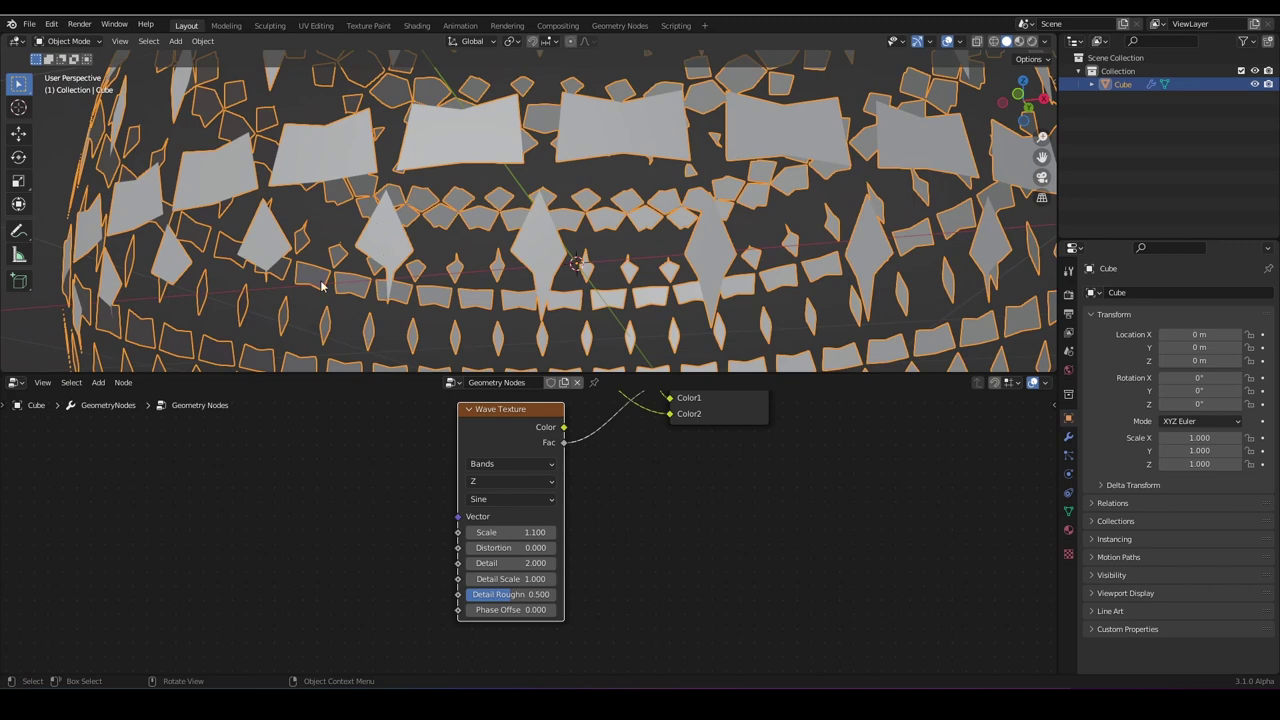
middle_click_drag(322, 285, 524, 237)
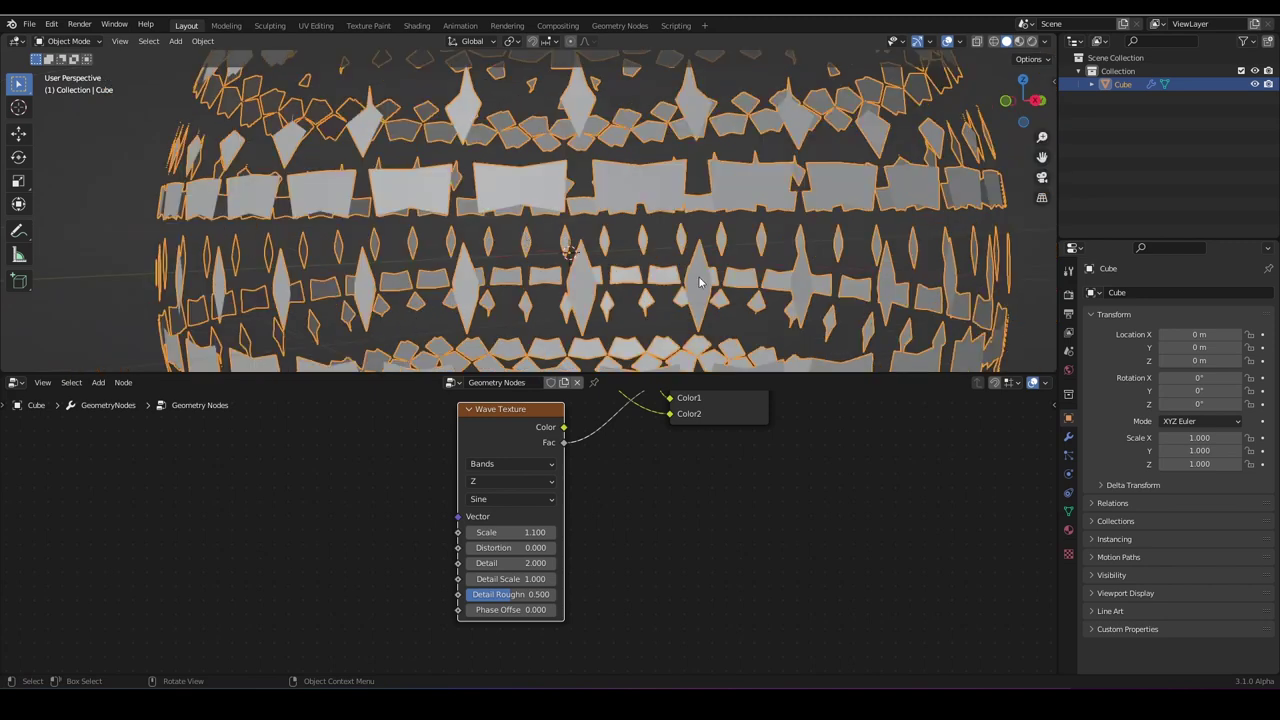
scroll(700, 275, "down", 6)
middle_click_drag(676, 272, 617, 237)
scroll(617, 237, "up", 6)
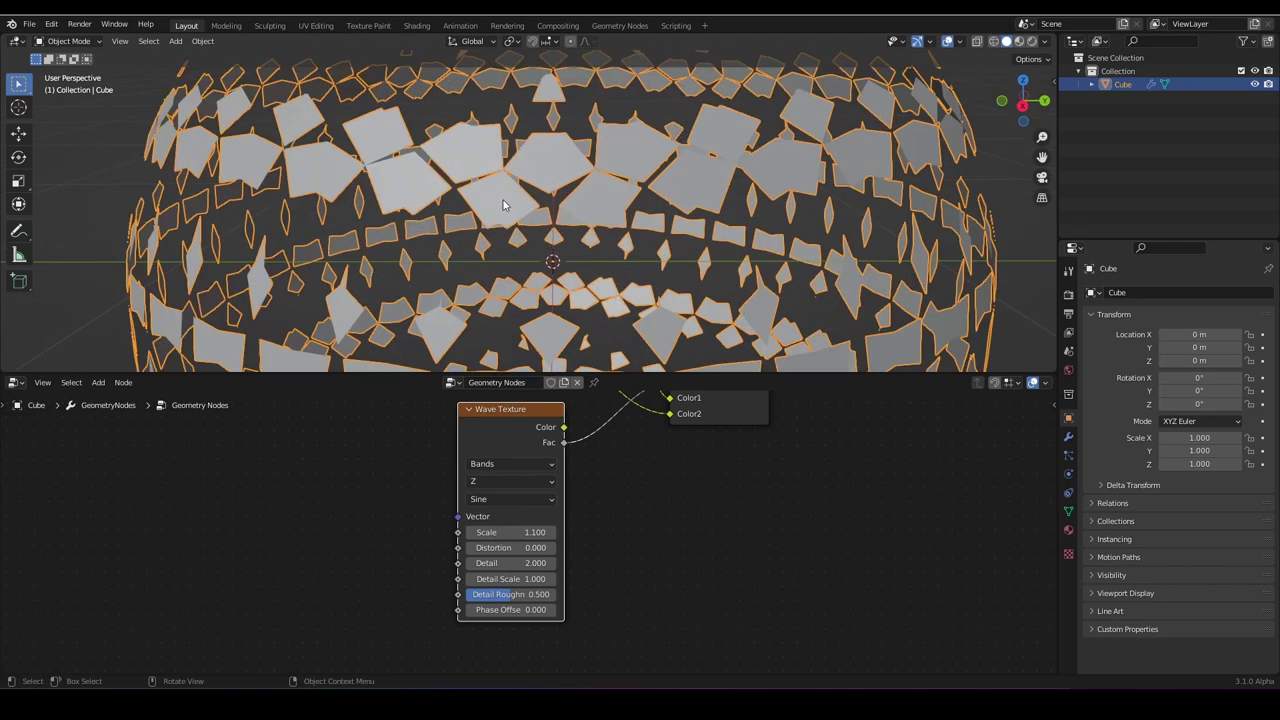
scroll(349, 346, "down", 6)
middle_click_drag(353, 317, 341, 246)
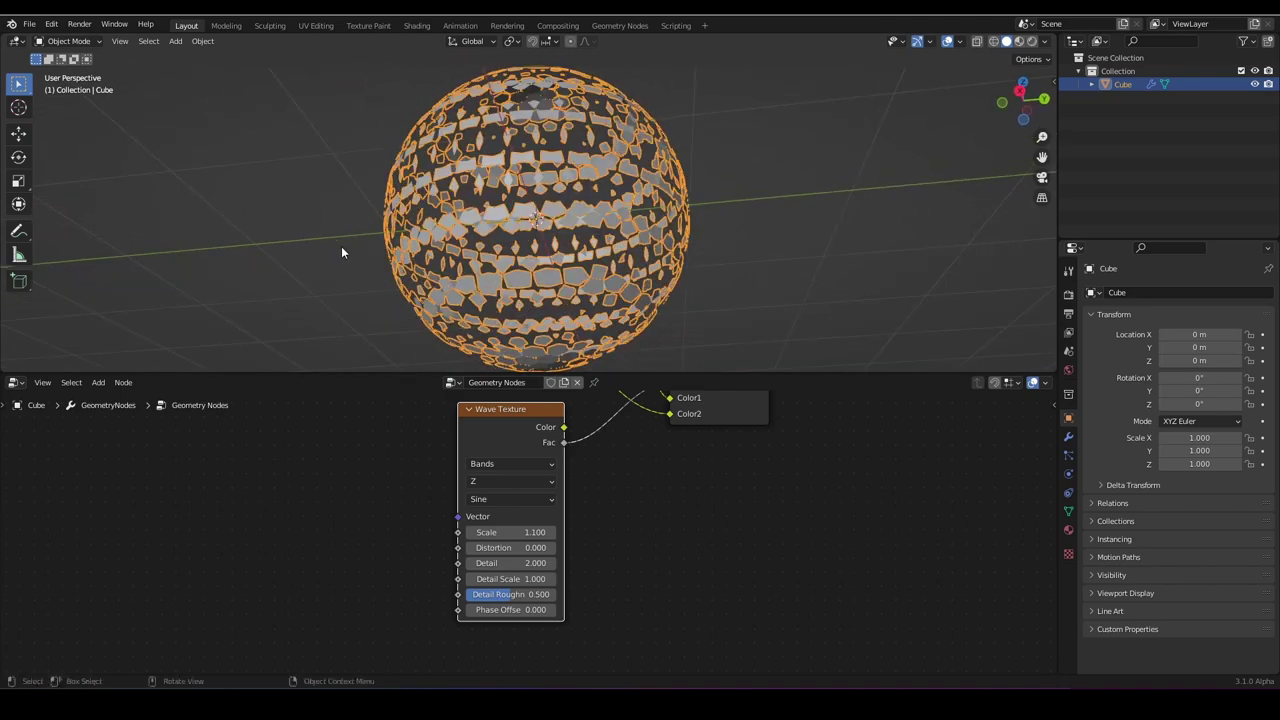
scroll(341, 252, "up", 4)
middle_click_drag(579, 222, 545, 272)
scroll(704, 213, "down", 4)
scroll(570, 265, "up", 6)
scroll(493, 455, "down", 2)
scroll(489, 466, "down", 4)
Connect the Attribute output of the Face-domain Capture Attribute node to the Wave Texture's Vector input.
middle_click_drag(489, 466, 563, 514)
scroll(563, 514, "up", 5)
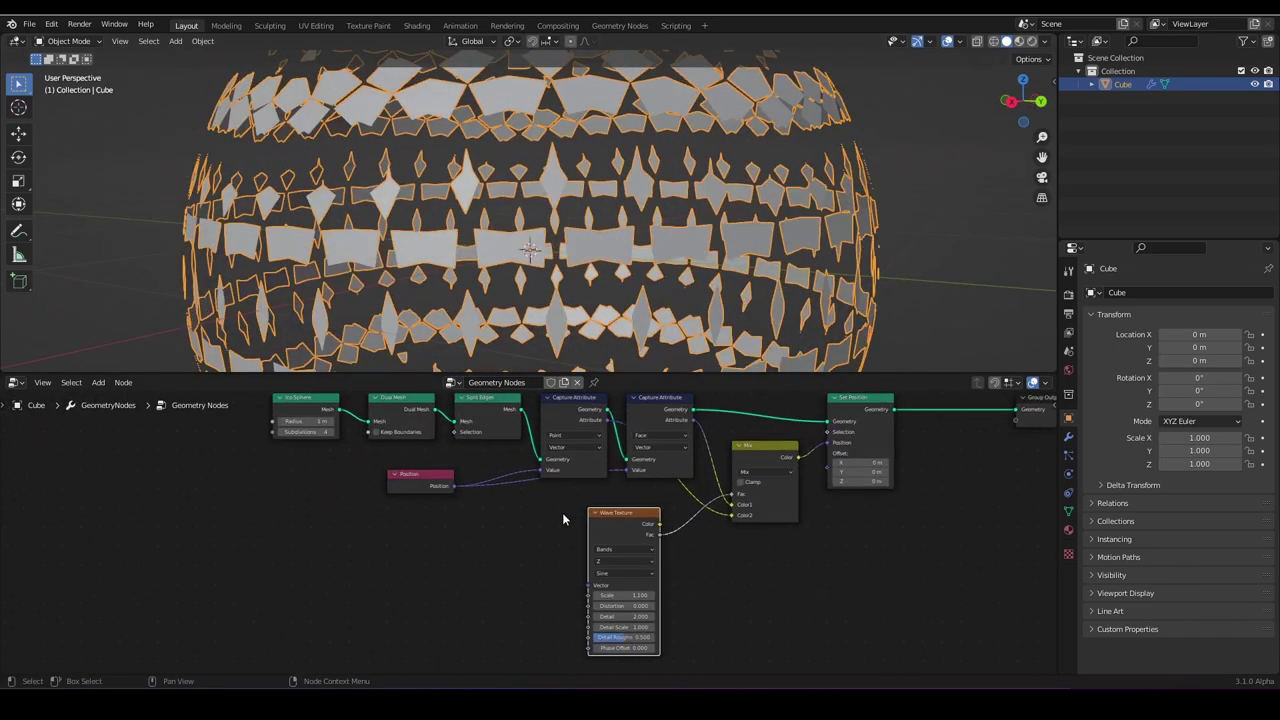
left_click_drag(655, 408, 655, 447)
middle_click_drag(668, 490, 628, 400)
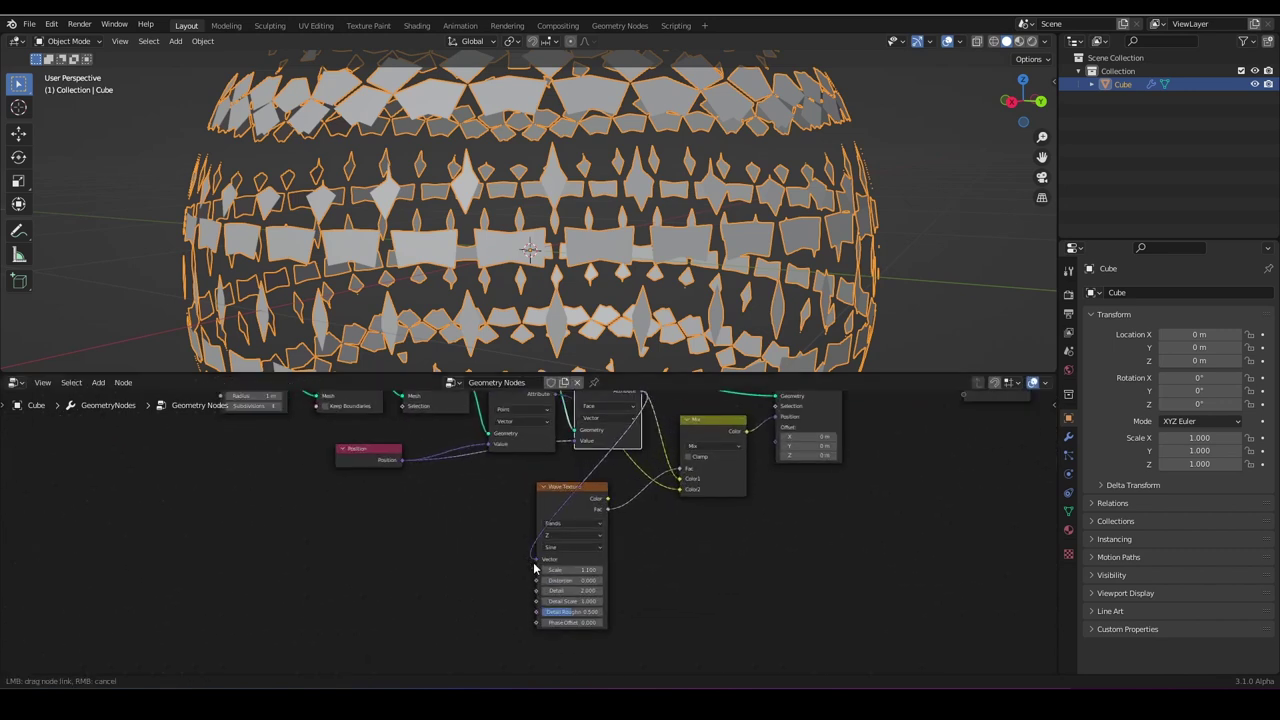
left_click_drag(533, 568, 535, 560)
Check the evenly scaled faces on the sphere and set the Wave Texture's Scale to 0.340.
scroll(478, 303, "down", 4)
middle_click_drag(478, 303, 451, 269)
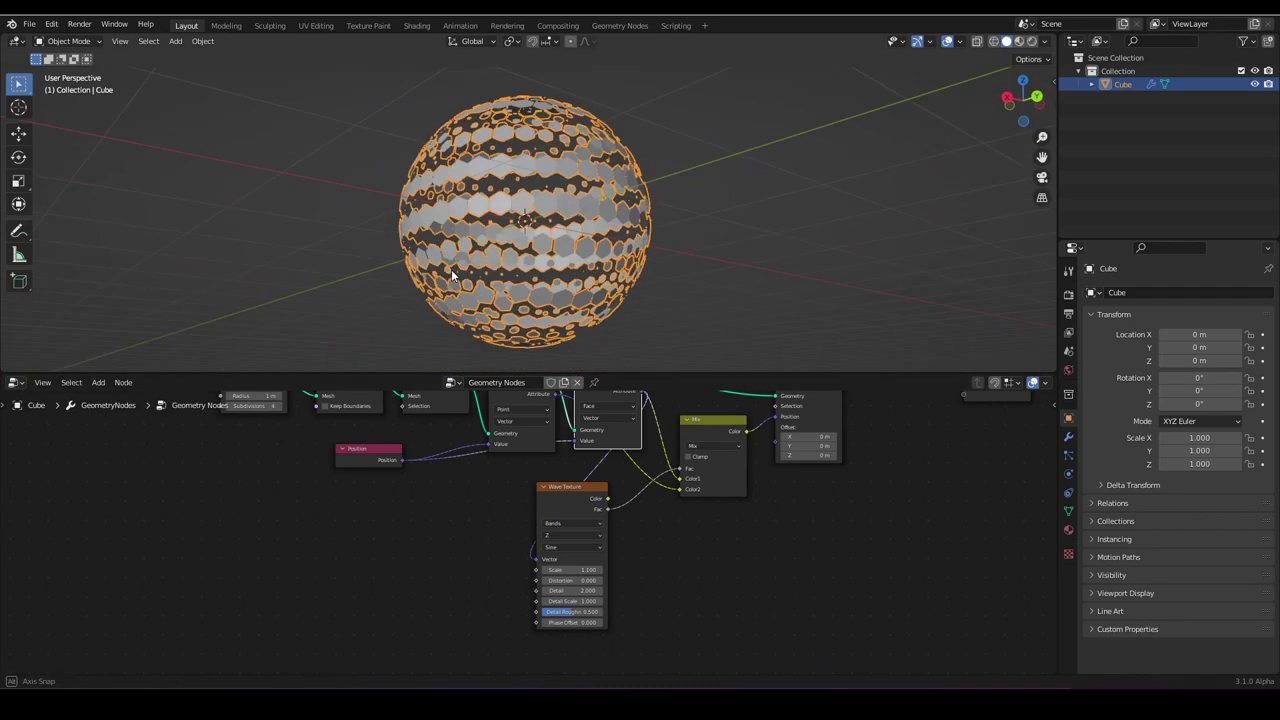
scroll(451, 269, "up", 10)
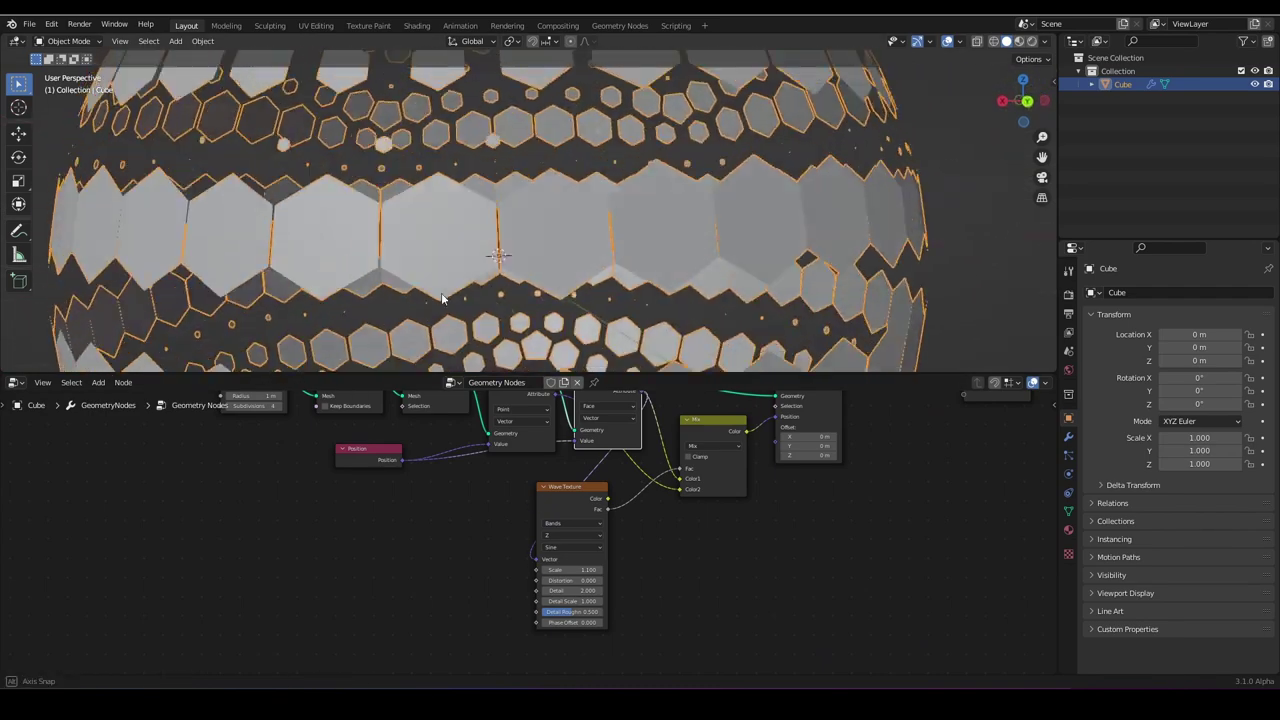
scroll(493, 304, "down", 10)
middle_click_drag(541, 291, 560, 293)
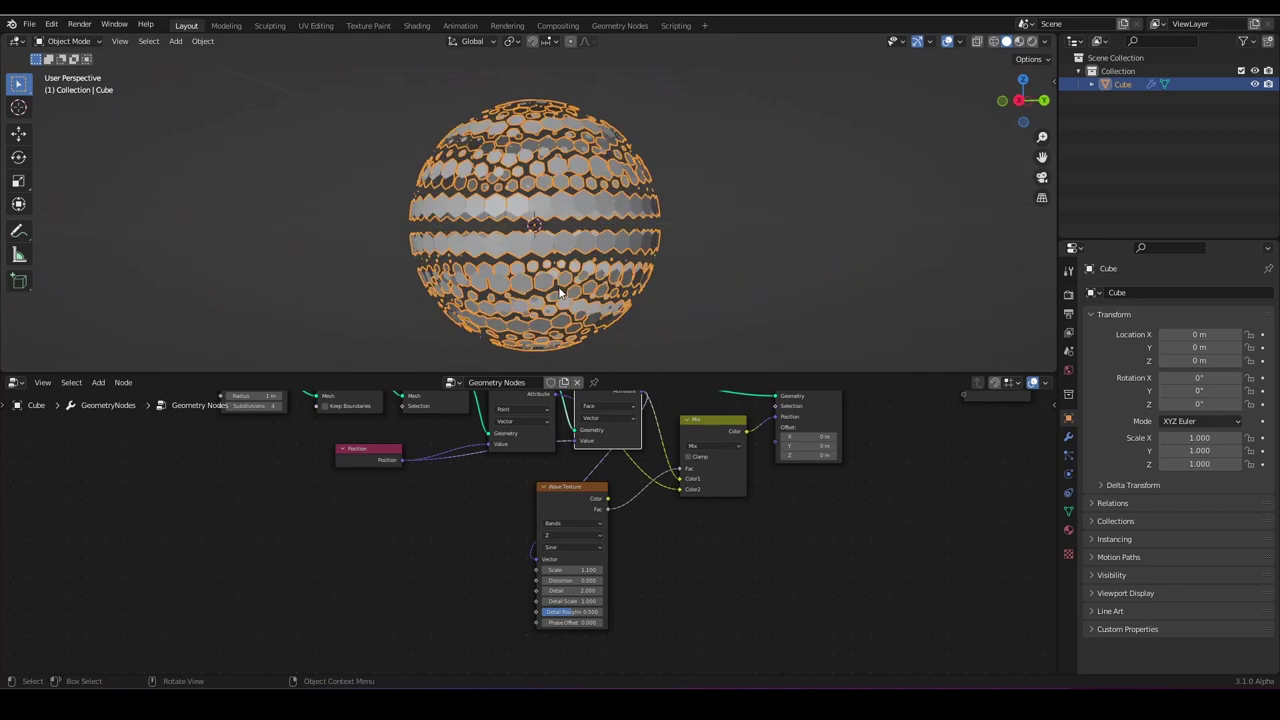
scroll(613, 611, "up", 2)
left_click_drag(592, 582, 514, 582)
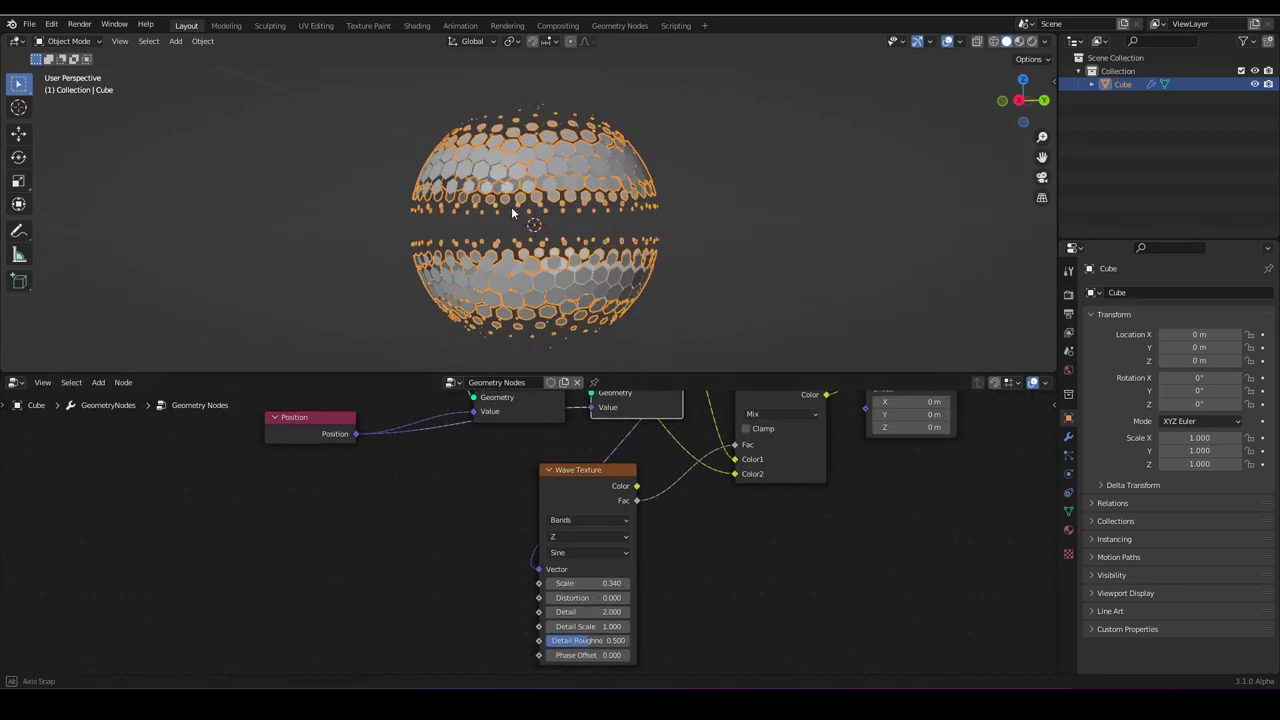
middle_click_drag(511, 206, 605, 230)
scroll(605, 230, "up", 3)
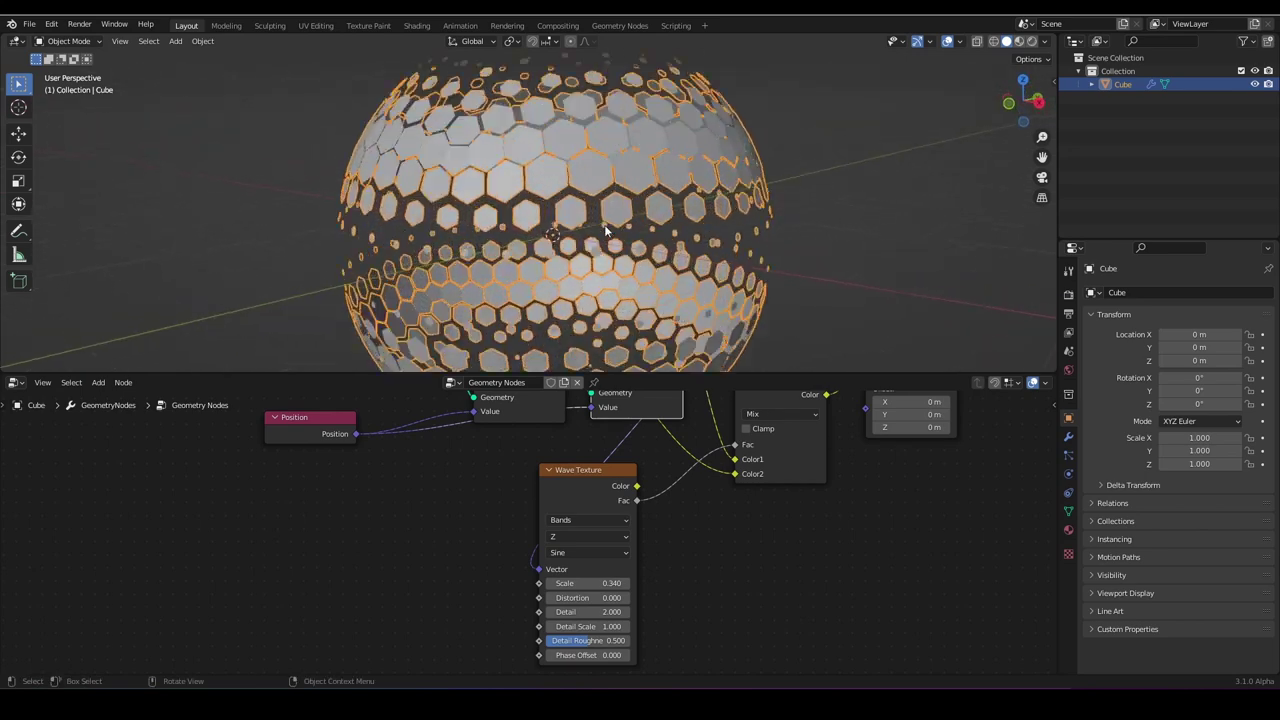
scroll(605, 232, "up", 2)
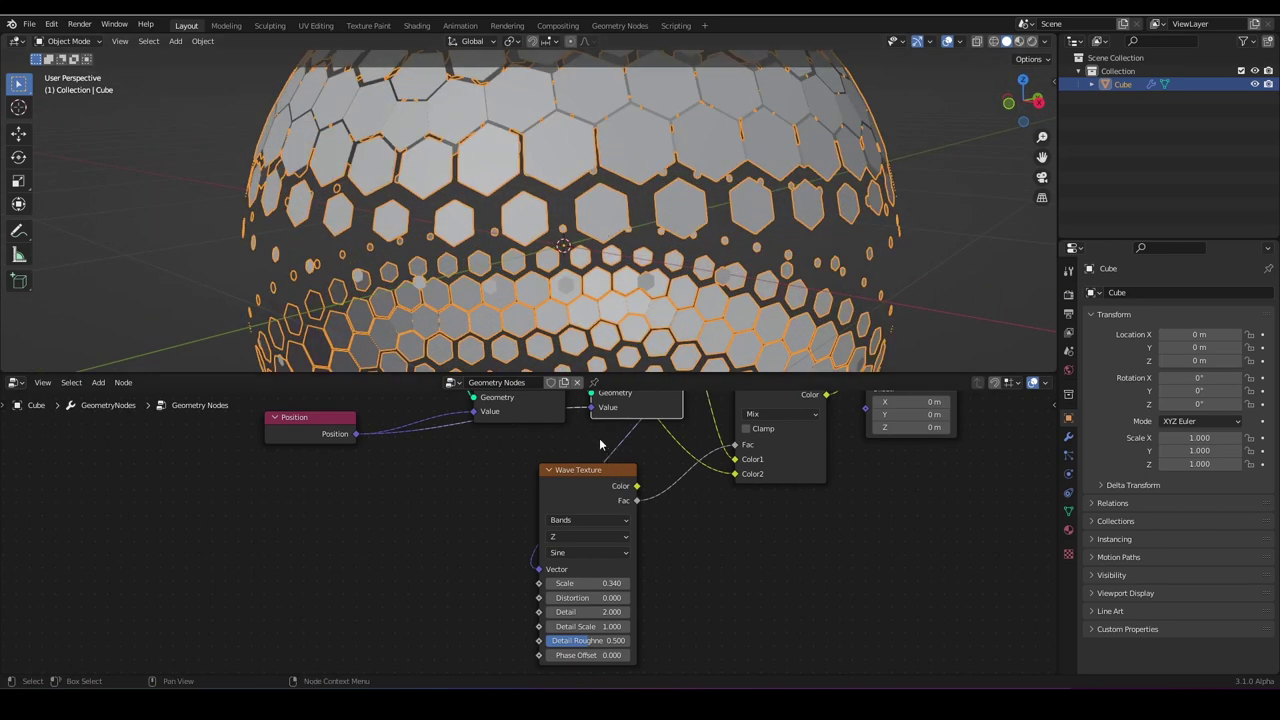
Mute the link into the Wave Texture's Vector input to compare the face shapes up close, and unmute it again.
right_click_drag(676, 461, 676, 471, "ctrl+alt")
middle_click_drag(558, 280, 575, 276)
scroll(580, 272, "up", 4)
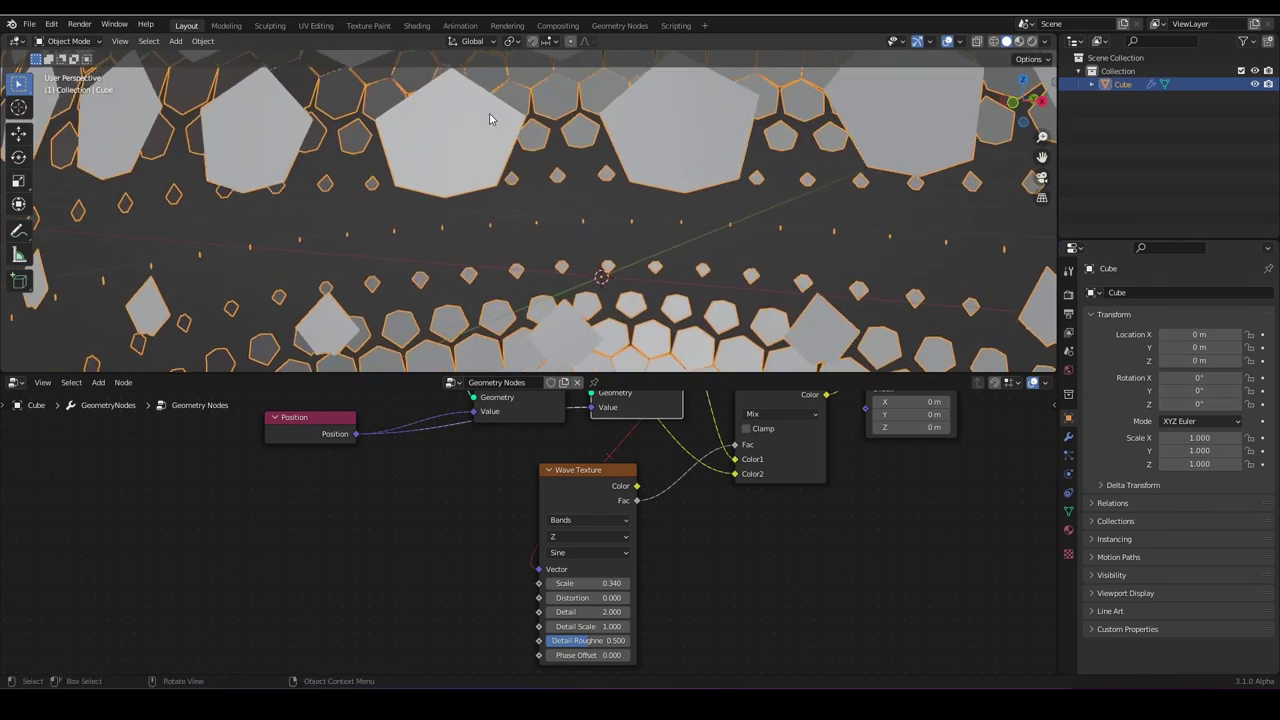
mouse_move(612, 444)
right_mouse_down("ctrl+alt")
mouse_move(670, 467)
mouse_move(660, 461)
right_mouse_up("ctrl+alt")
middle_click_drag(590, 302, 637, 250, "shift")
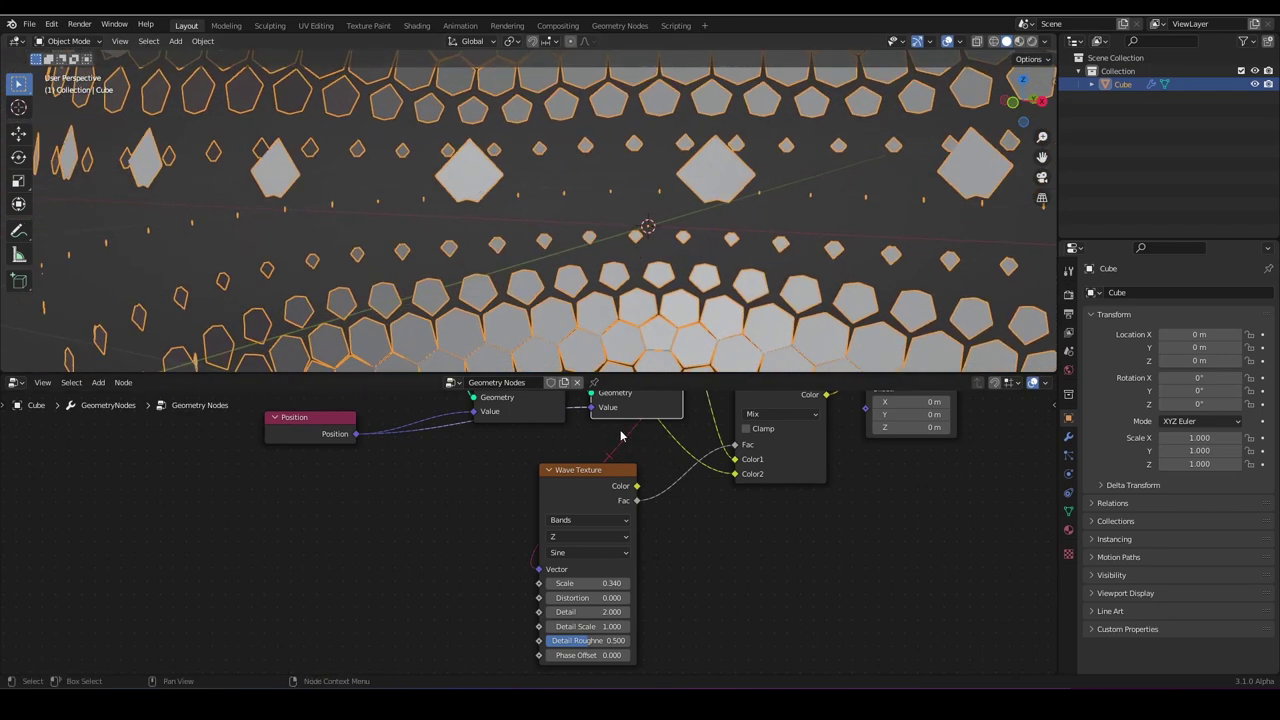
right_click_drag(611, 441, 577, 443, "ctrl+alt")
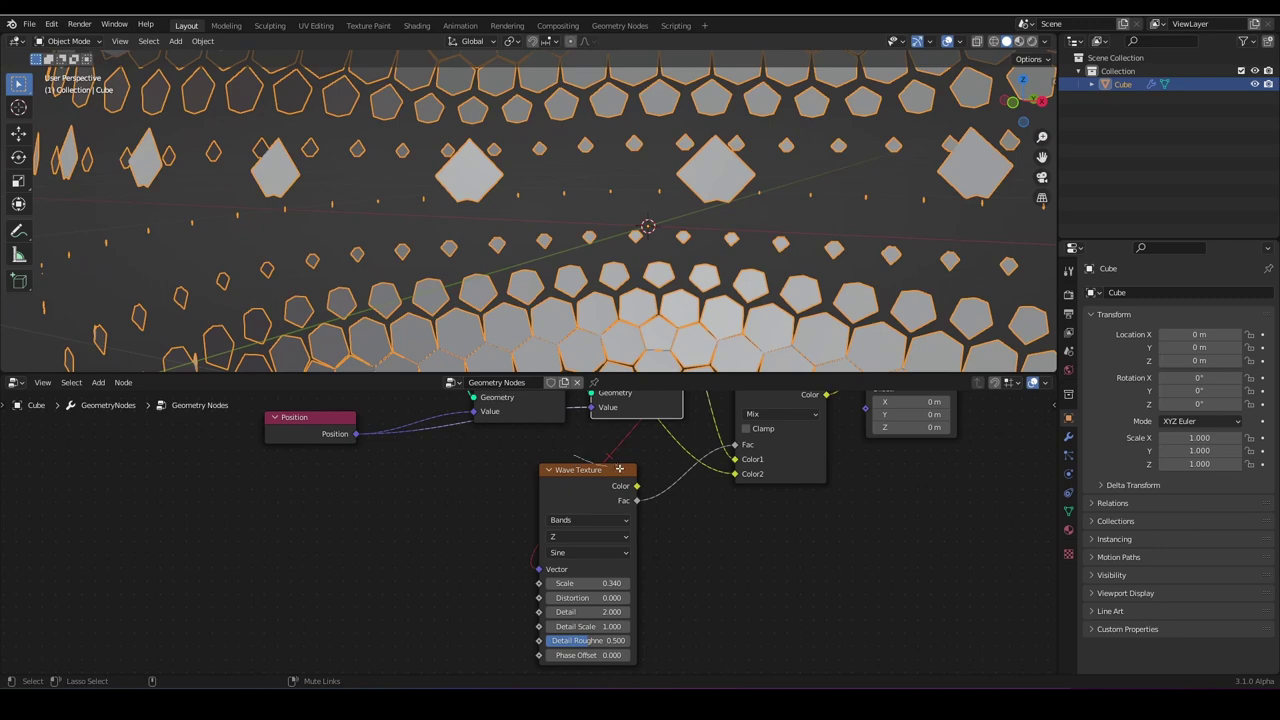
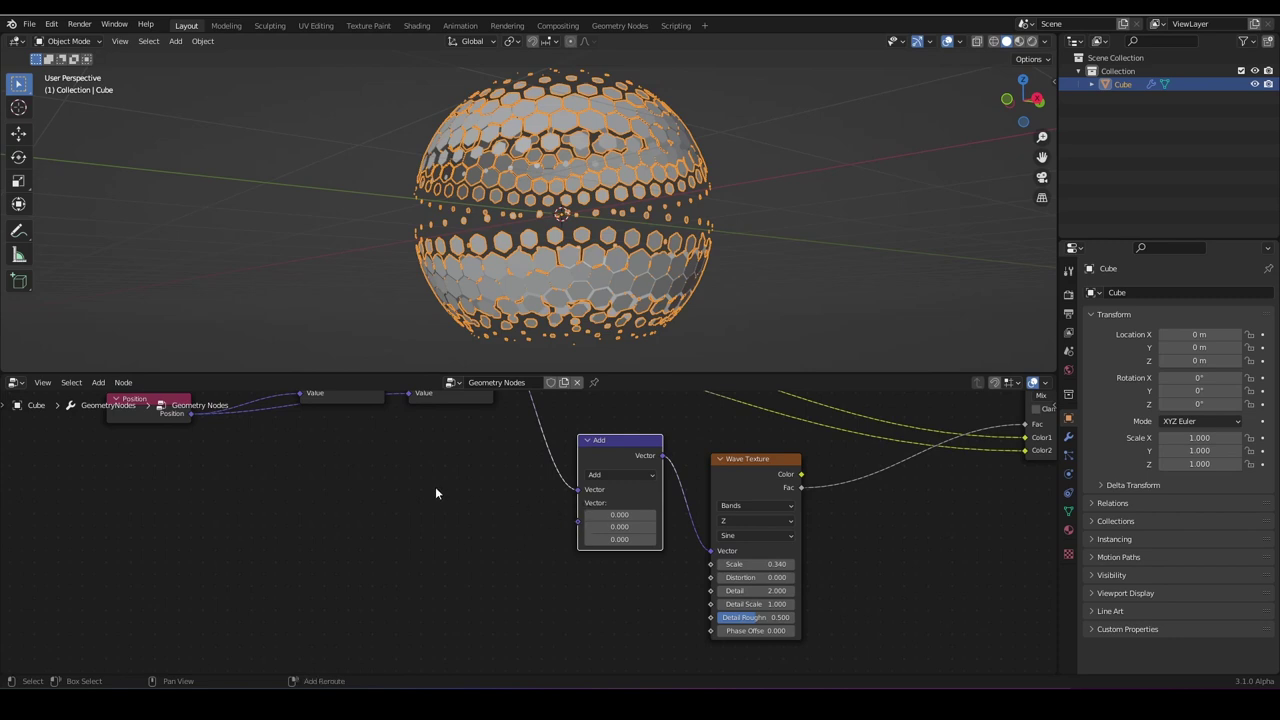
Add a Scene Time node, connect its Frame output to the Add node's second Vector input, and briefly play the animation.
key("shift+a")
mouse_move(380, 499)
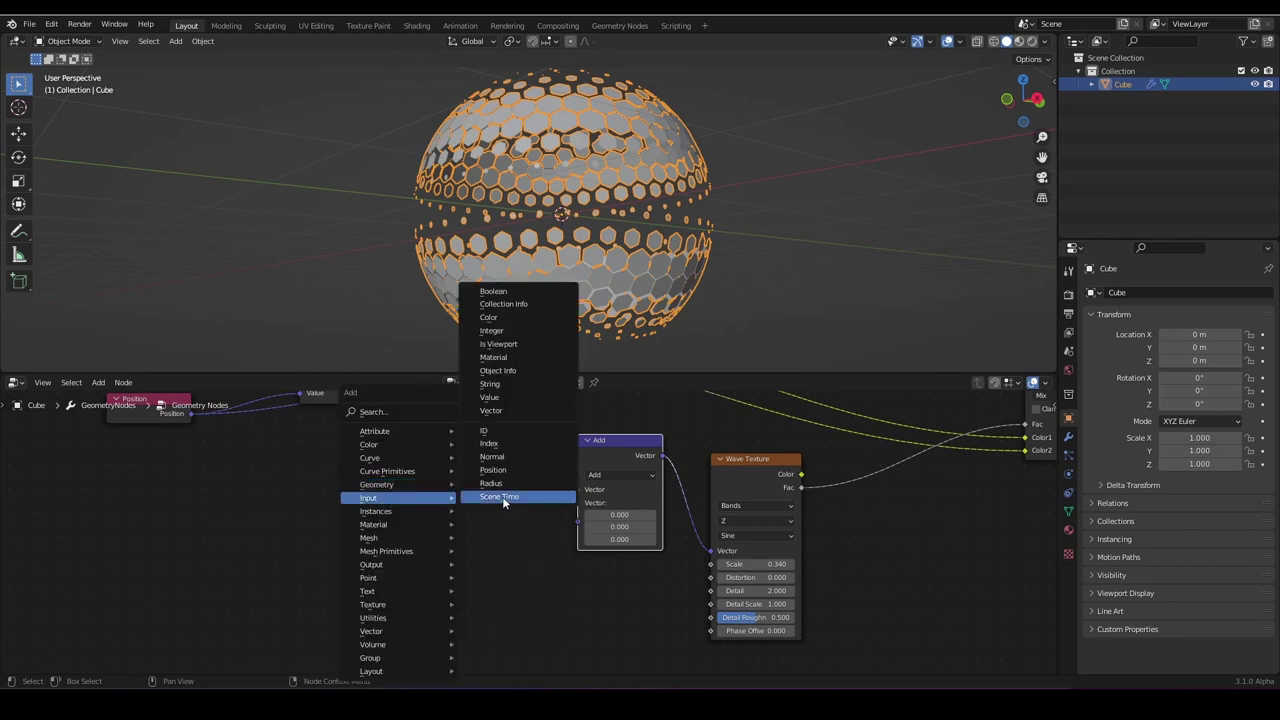
left_click(502, 496)
left_click(375, 474)
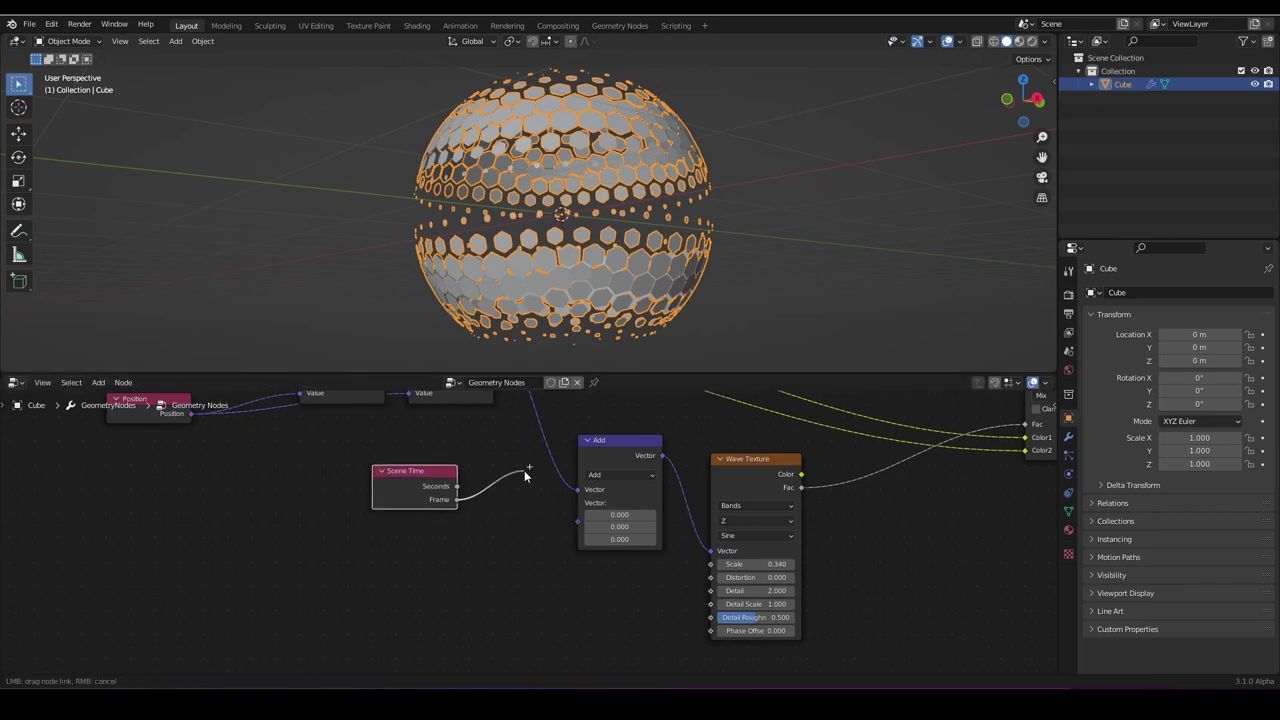
left_click_drag(575, 530, 577, 503)
key("space")
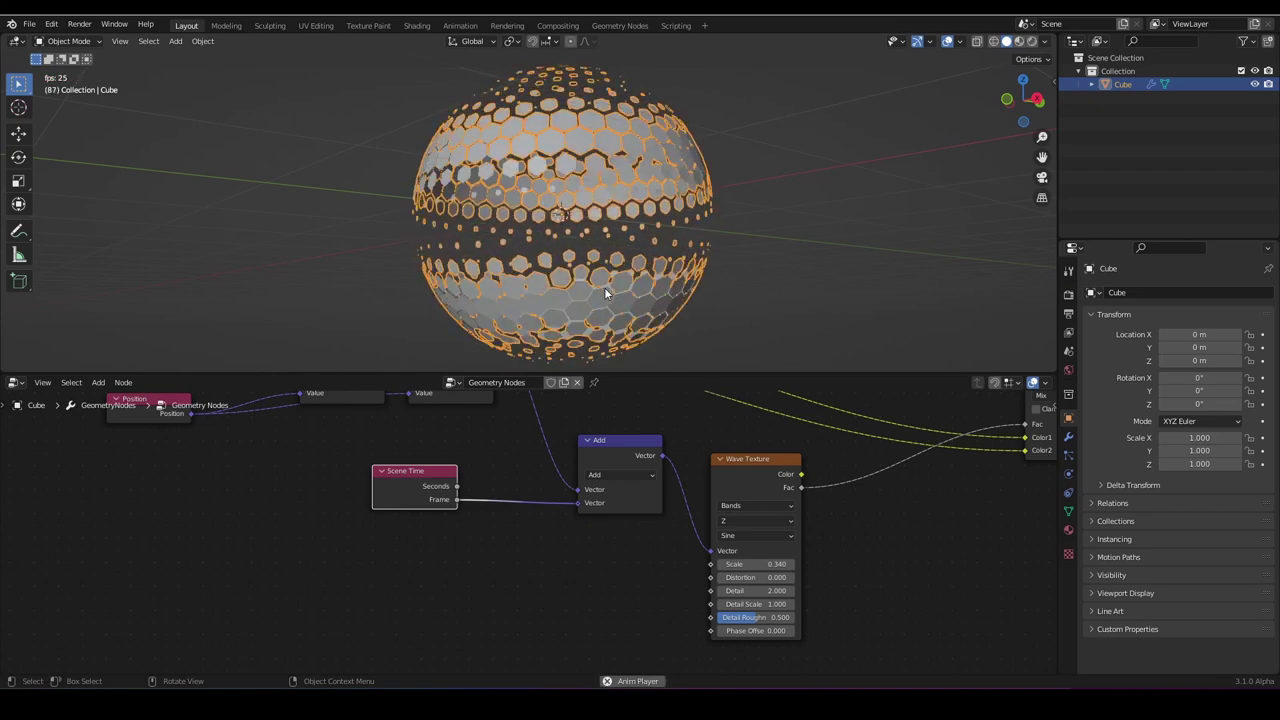
key("space")
Insert a Combine XYZ node between Scene Time and the vector Add node, feeding Frame into its Z input.
key("shift+a")
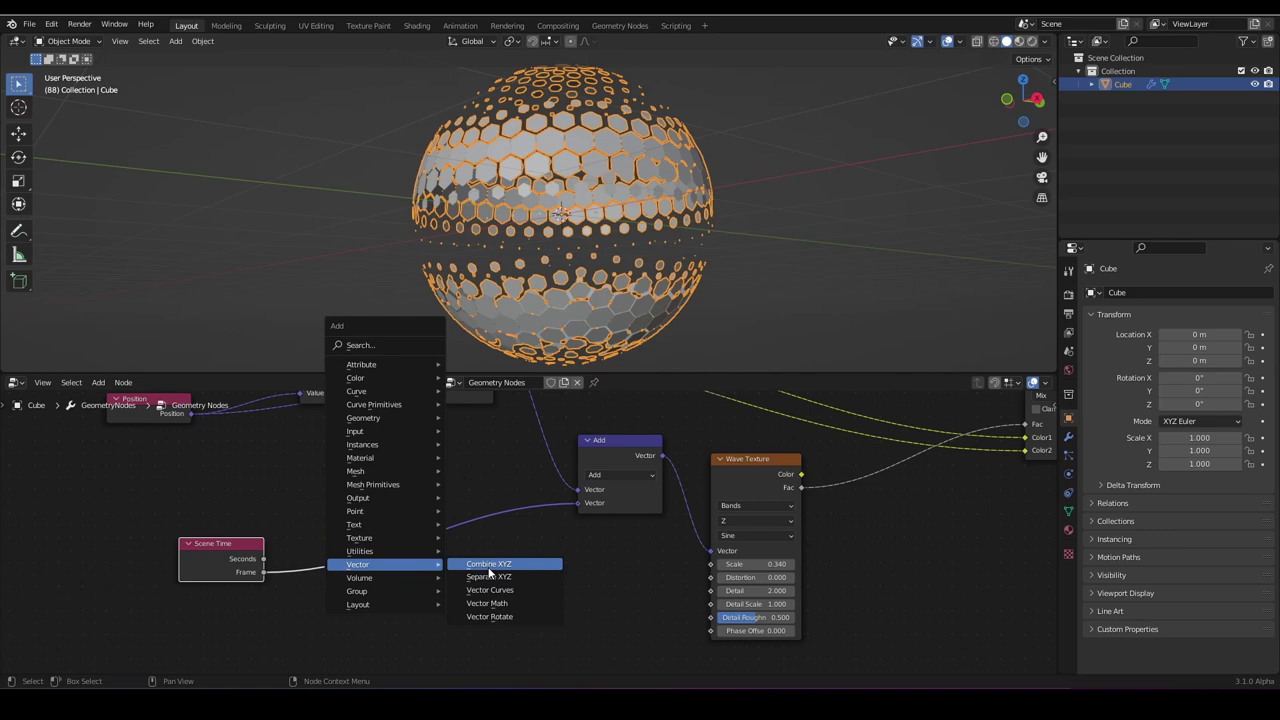
left_click(489, 565)
left_click(436, 486)
left_click_drag(444, 536, 446, 563)
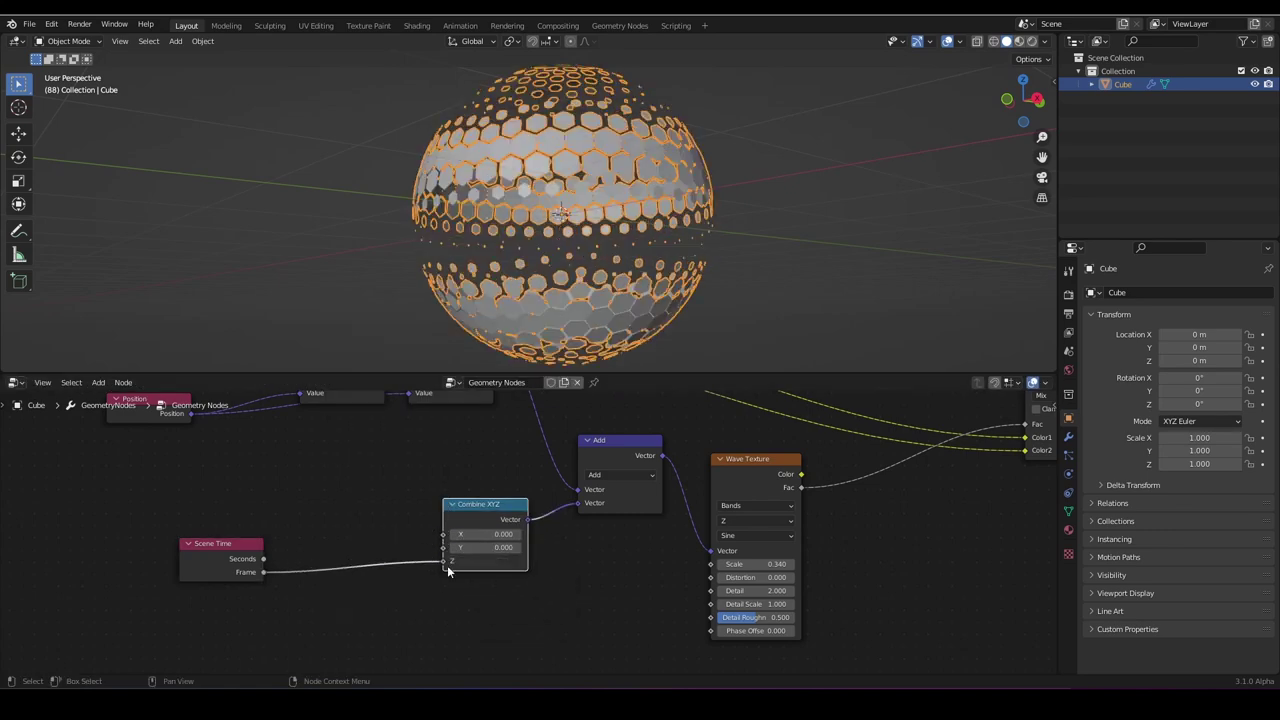
Play the animation and examine the bands' motion over the sphere from several angles and distances.
key("space")
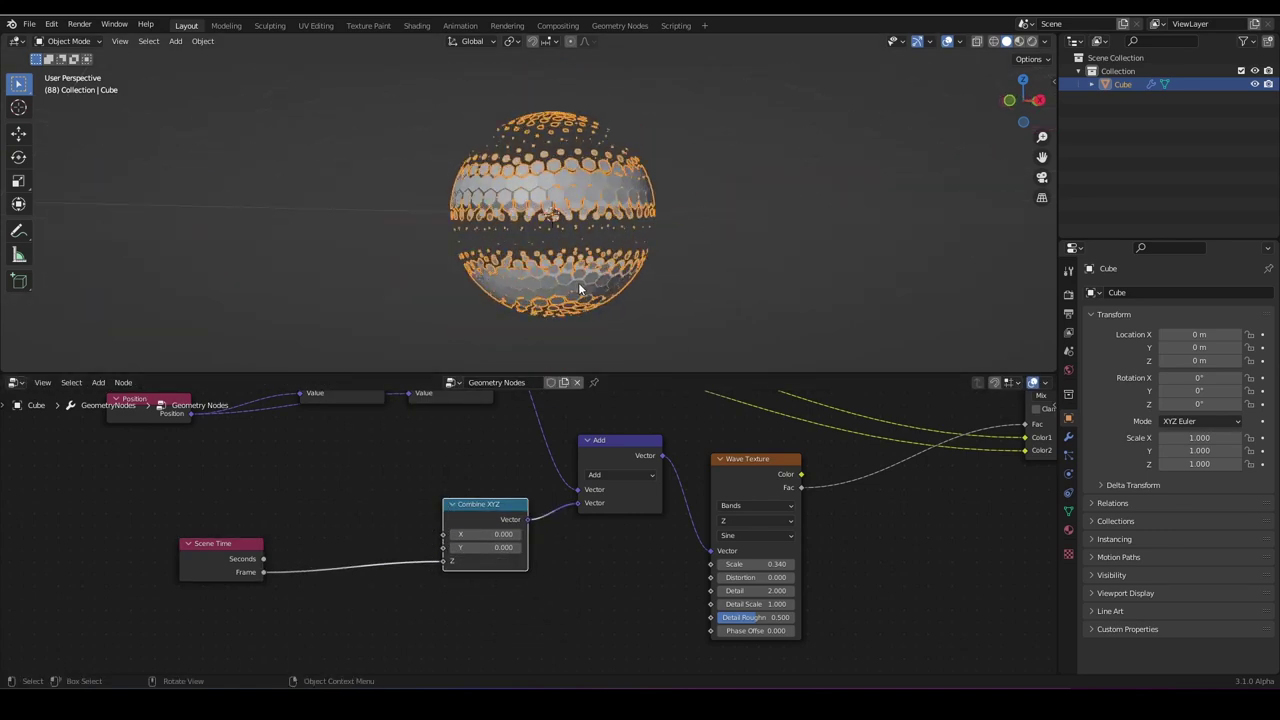
scroll(560, 245, "up", 6)
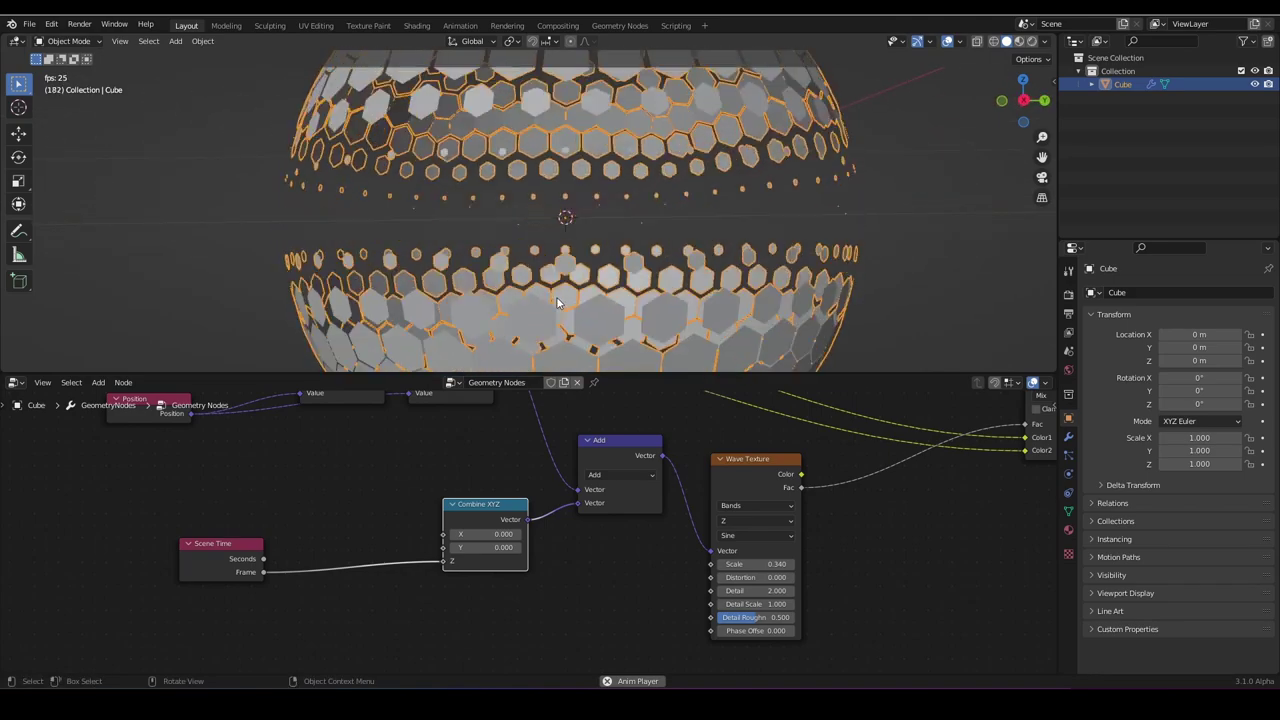
scroll(551, 287, "down", 3)
key("space")
scroll(551, 283, "down", 1)
middle_click_drag(551, 283, 594, 295)
scroll(465, 507, "up", 2)
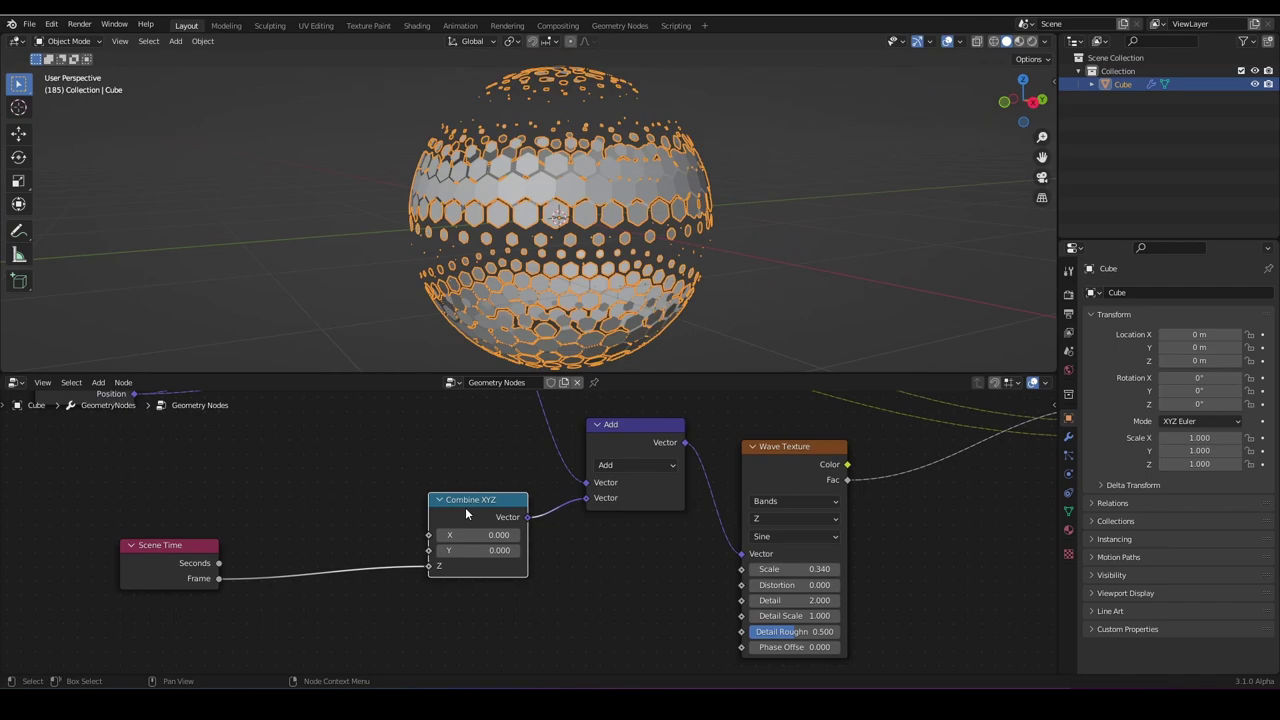
key("space")
middle_click_drag(517, 263, 578, 262)
scroll(441, 539, "down", 2)
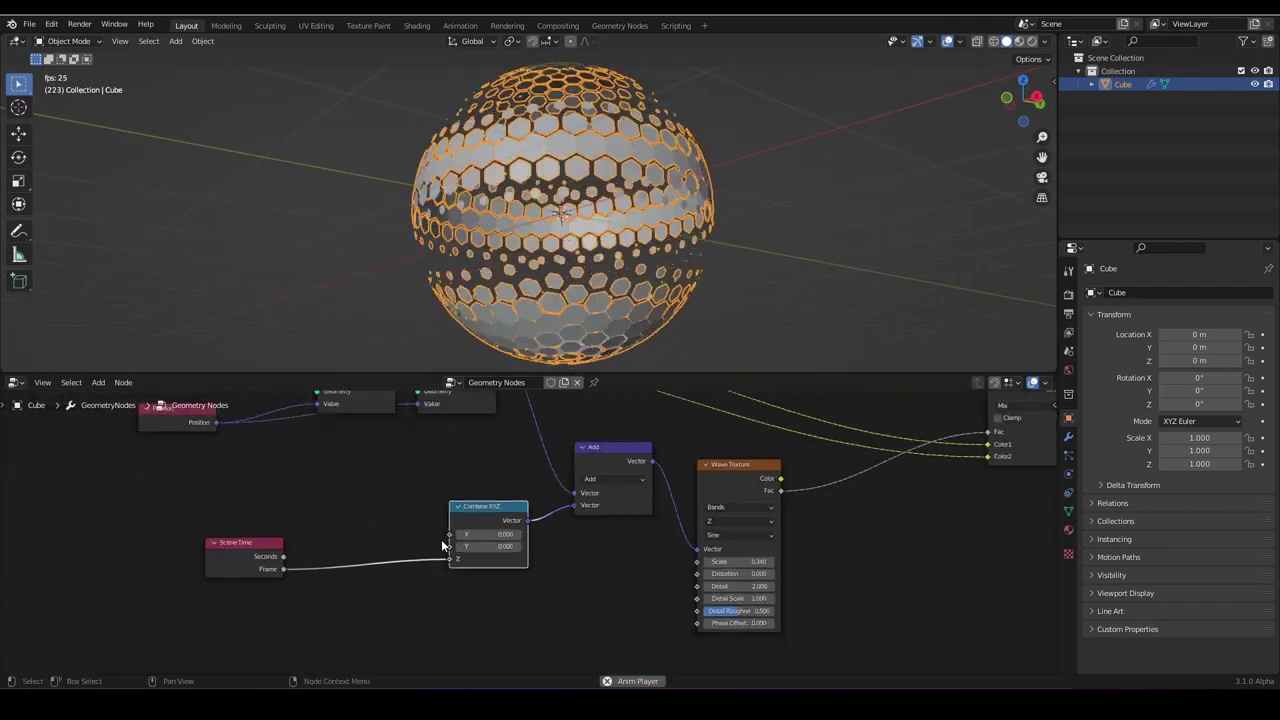
Insert a Math node on the link between Scene Time's Frame output and Combine XYZ's Z input.
scroll(522, 550, "up", 2)
key("shift+a")
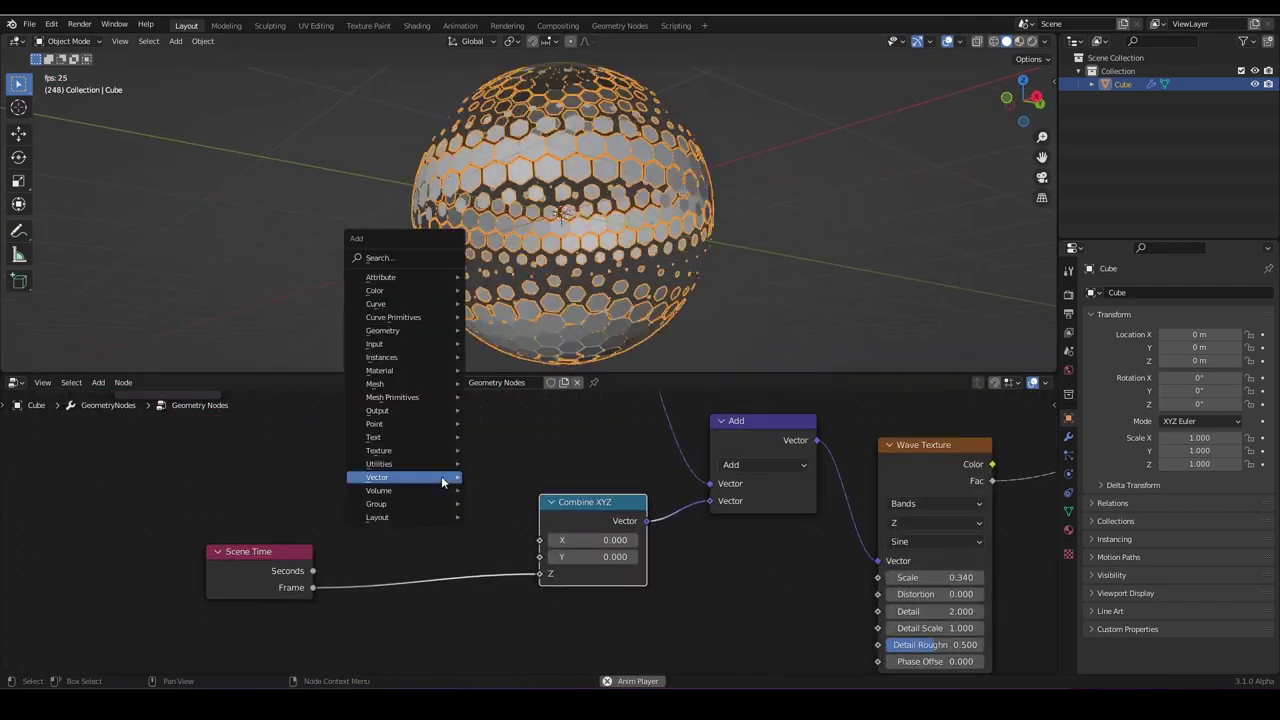
left_click(403, 260)
type("math")
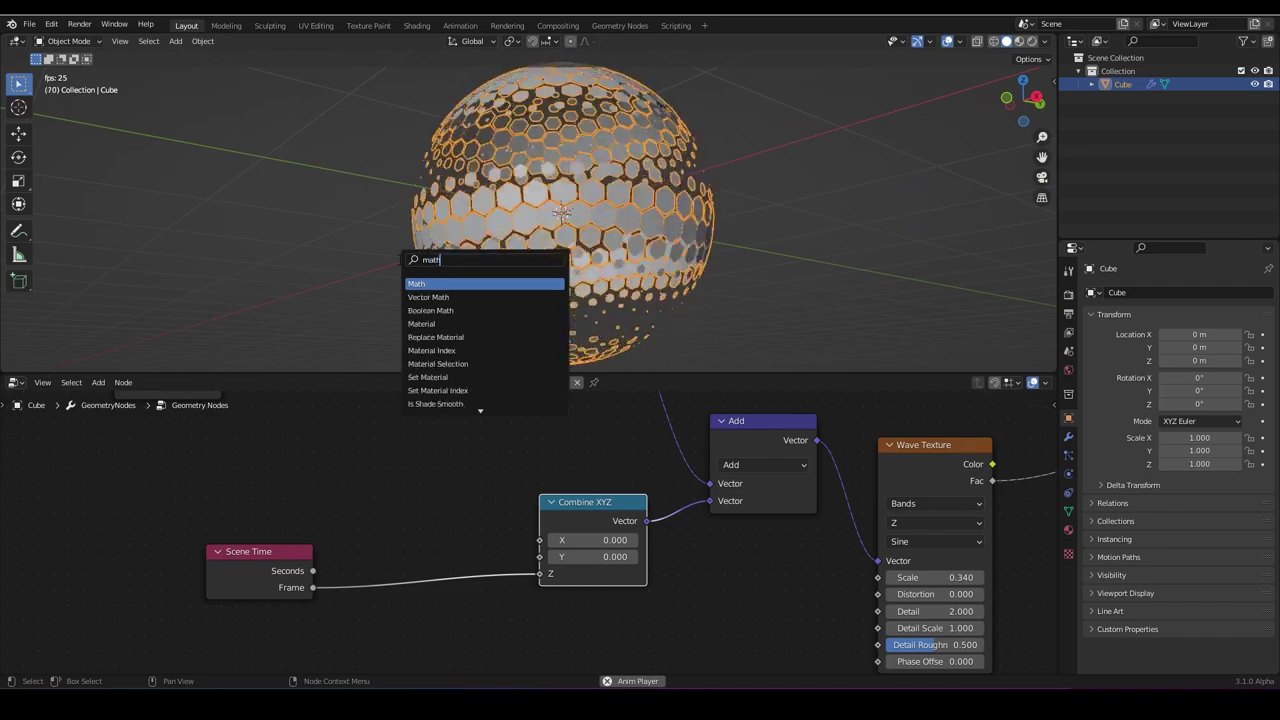
left_click(429, 283)
left_click(442, 591)
scroll(468, 527, "up", 2)
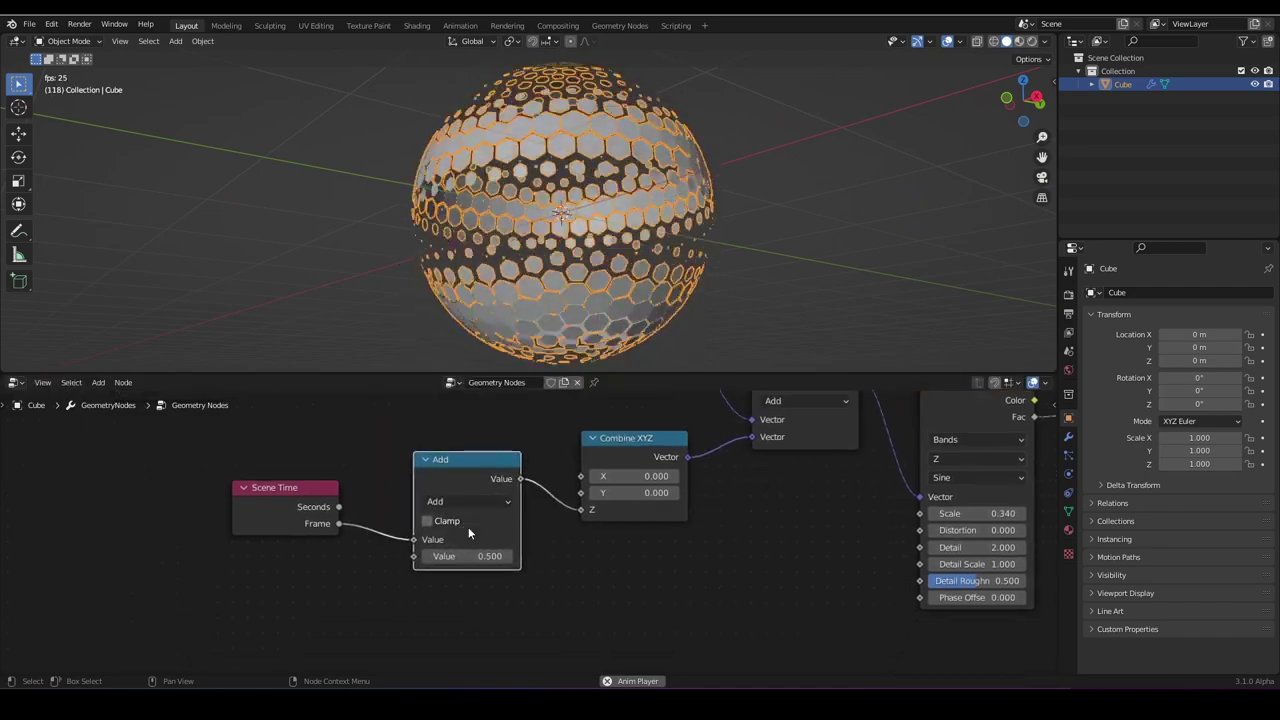
Change the Math node's operation to Divide, keep Clamp off, and set its second value to 50.
left_click(453, 496)
left_click(409, 518)
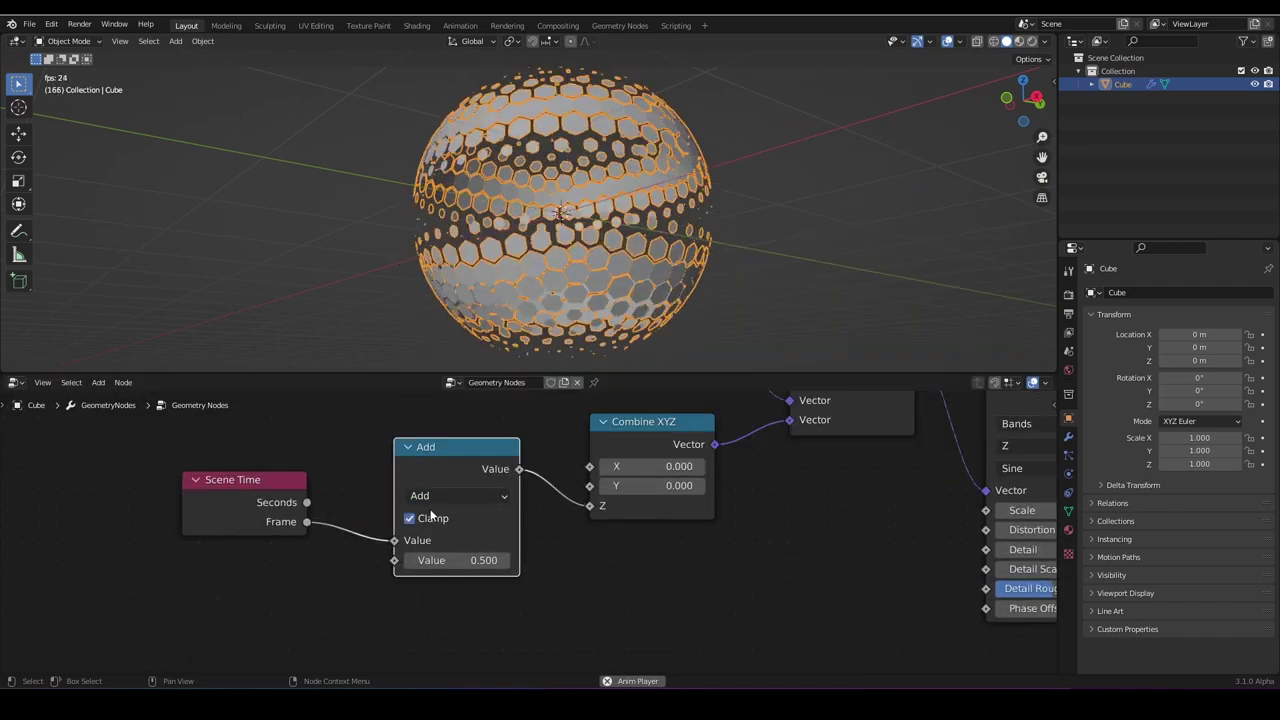
left_click(425, 496)
left_click(452, 328)
left_click(427, 520)
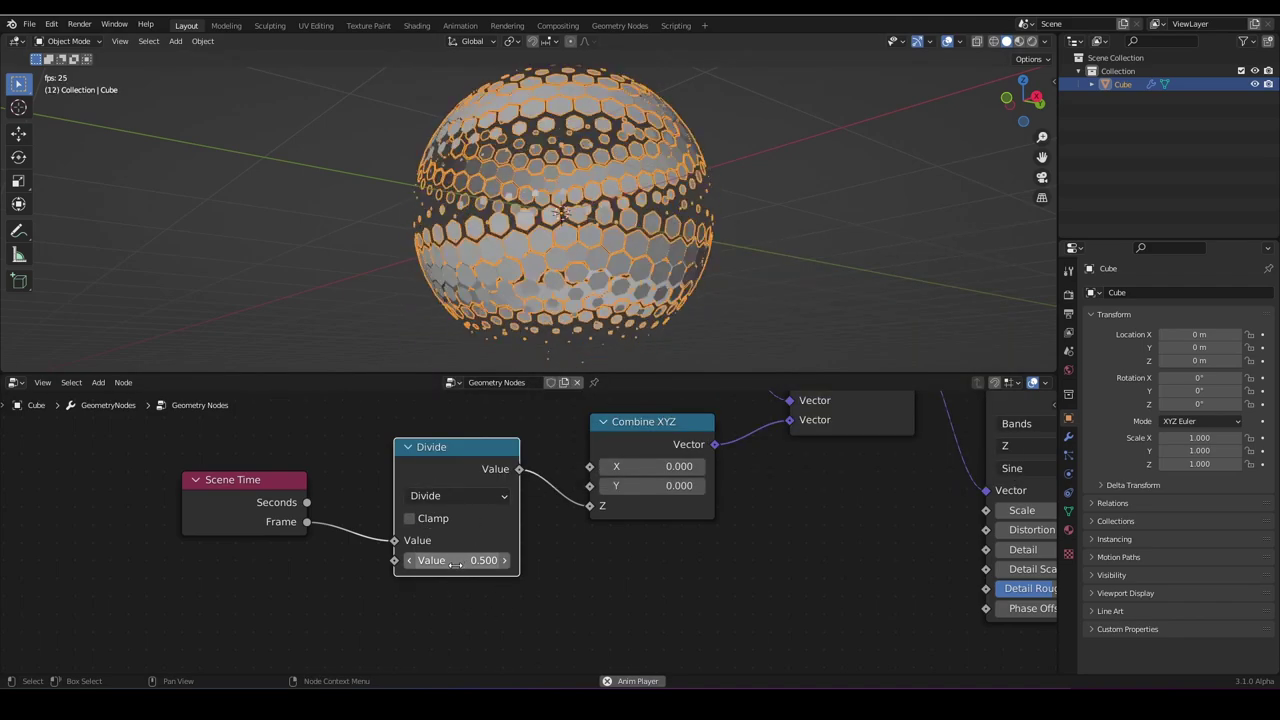
left_click(456, 562)
type("50")
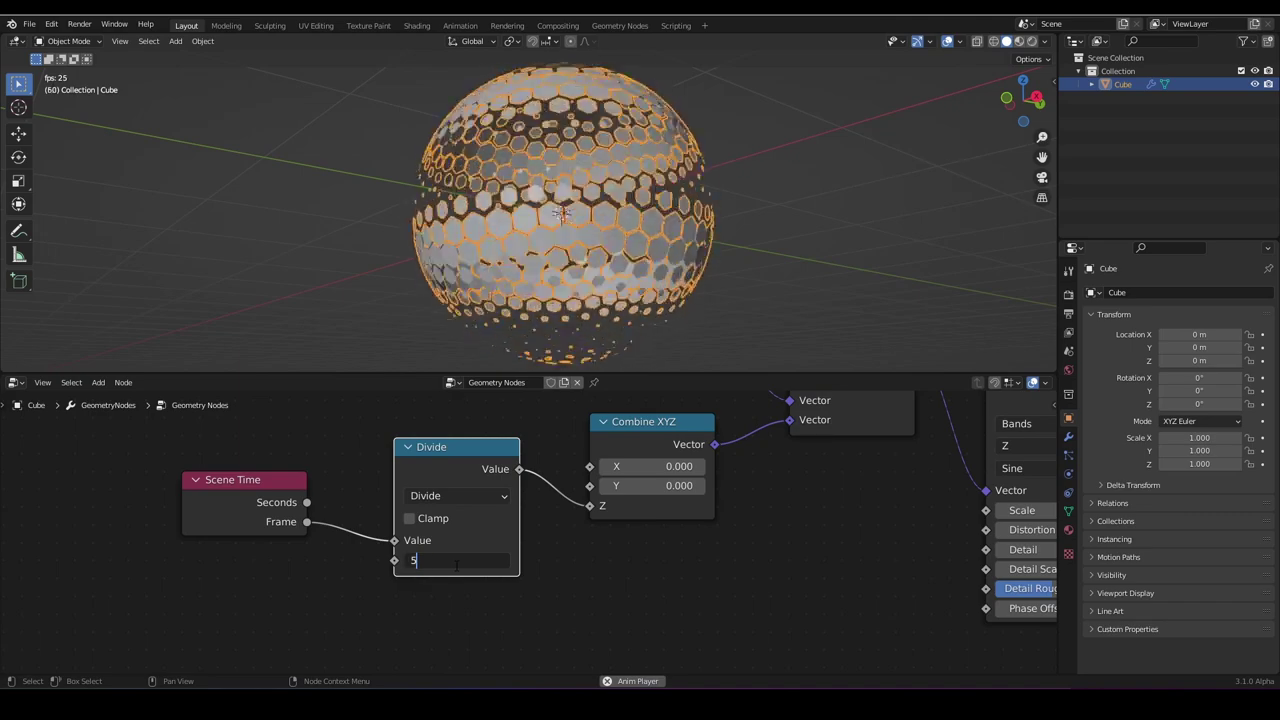
key("Return")
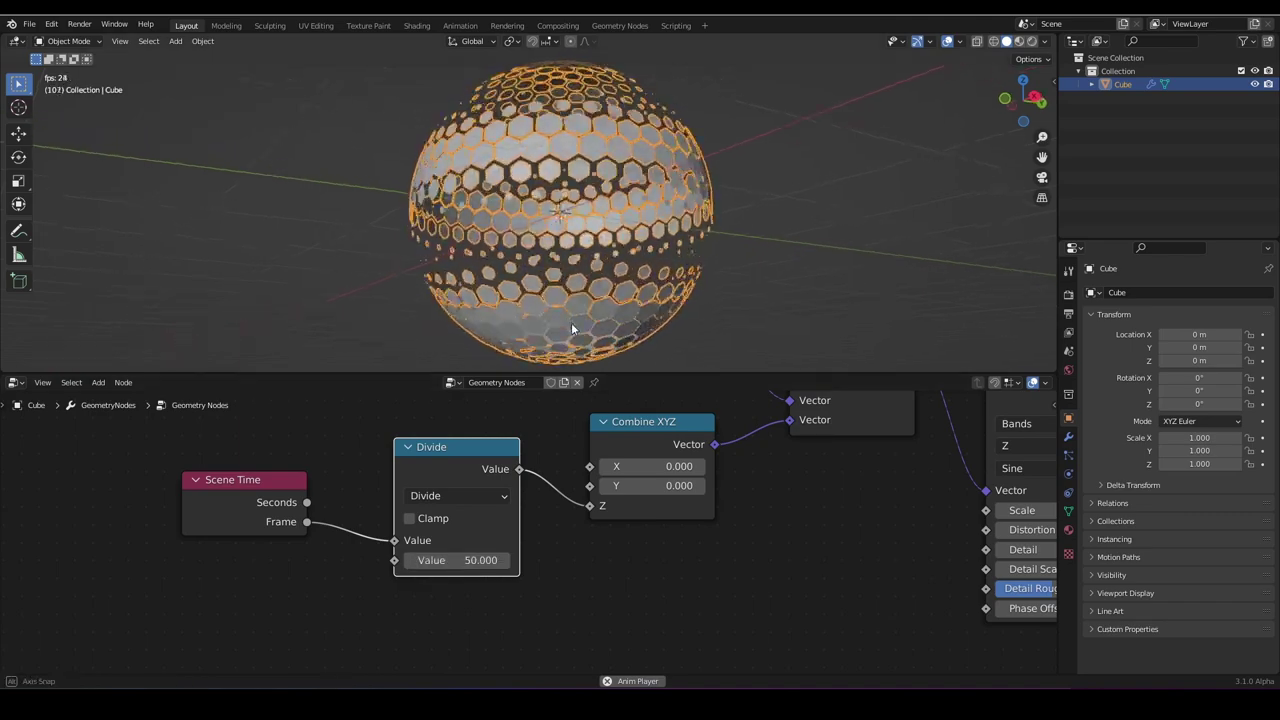
Set the Divide node's second value to 80 and check the playing animation near and far.
left_click(472, 559)
type("80")
key("Return")
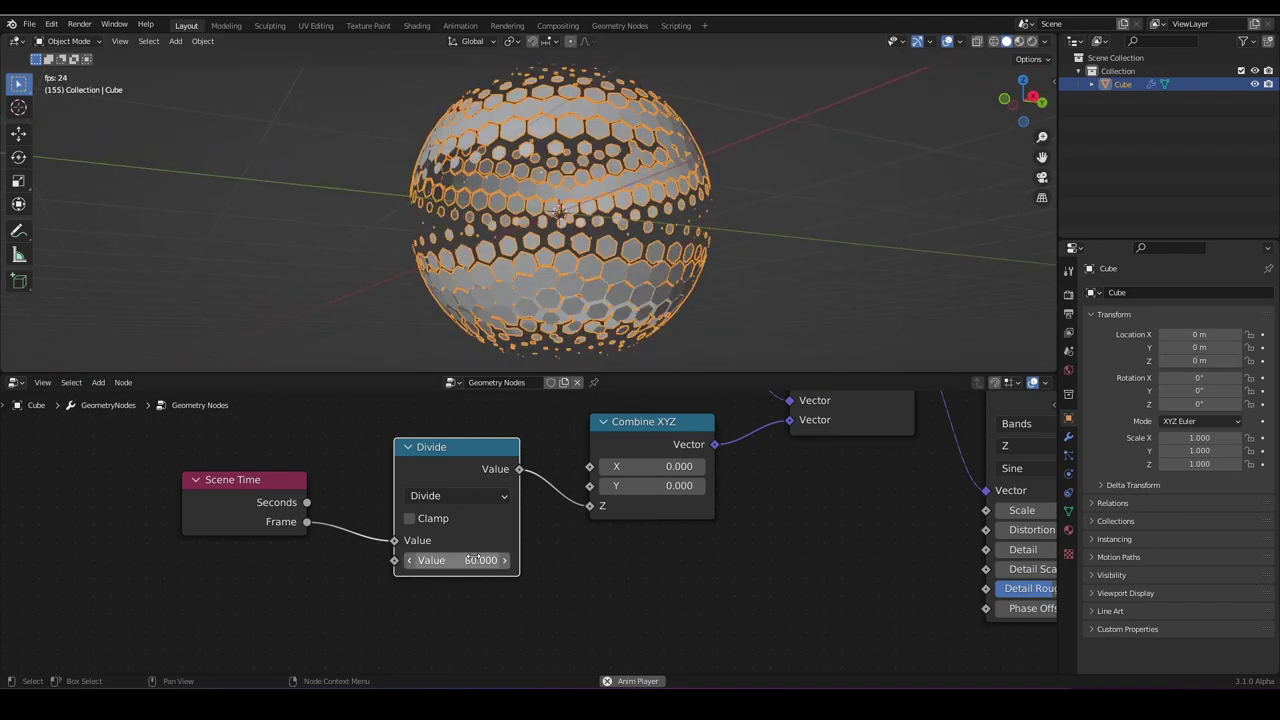
scroll(591, 340, "up", 7)
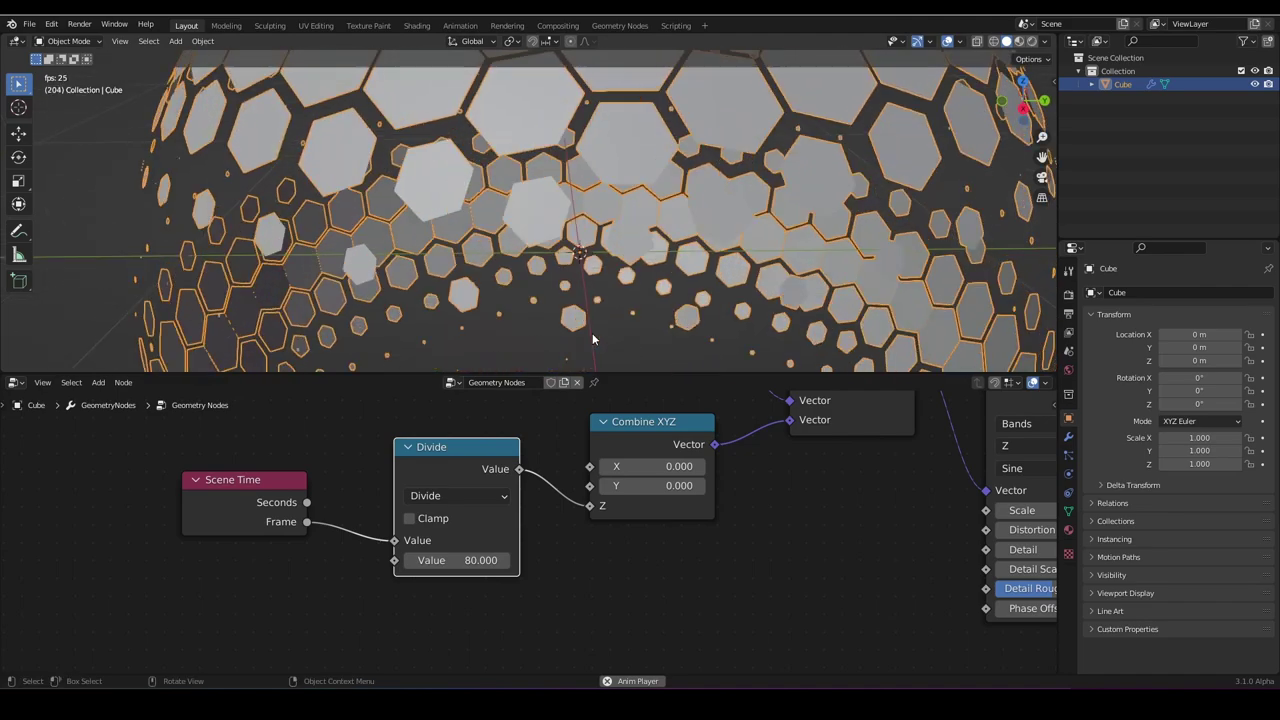
scroll(592, 339, "down", 5)
scroll(592, 340, "down", 3)
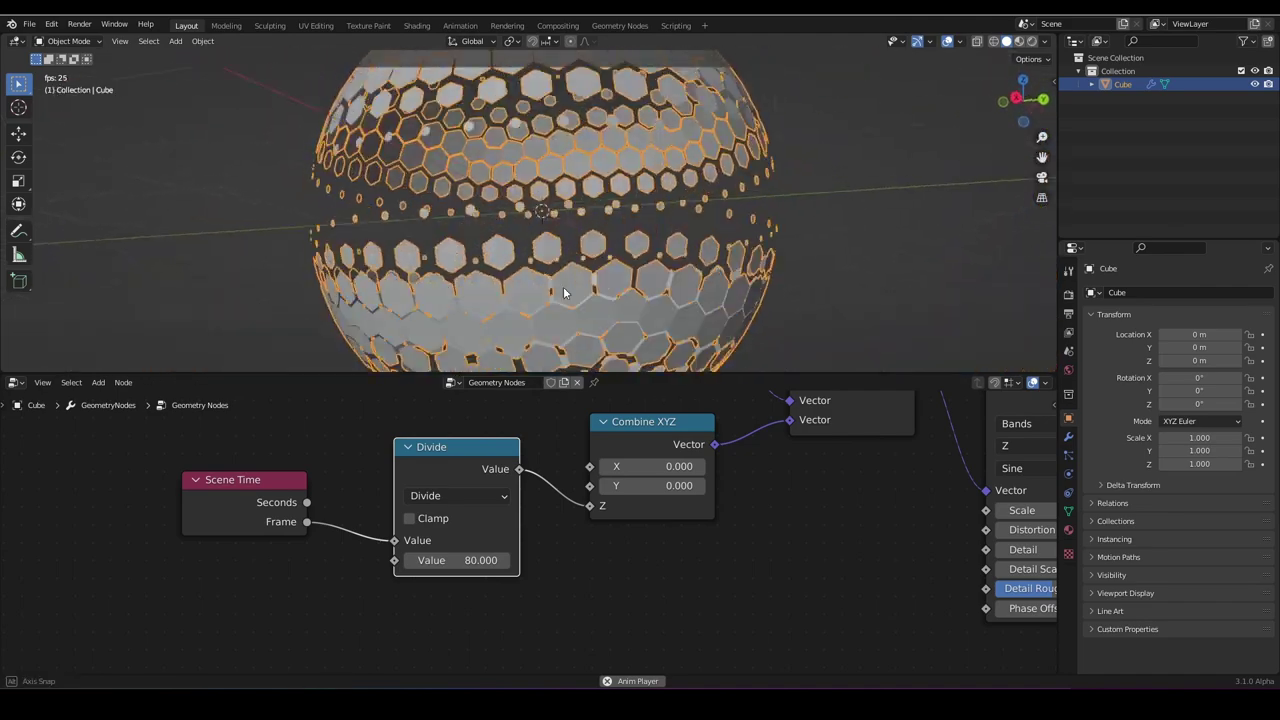
Examine the moving hexagon bands up close, stop the animation, and look over the paused sphere.
scroll(565, 297, "up", 6)
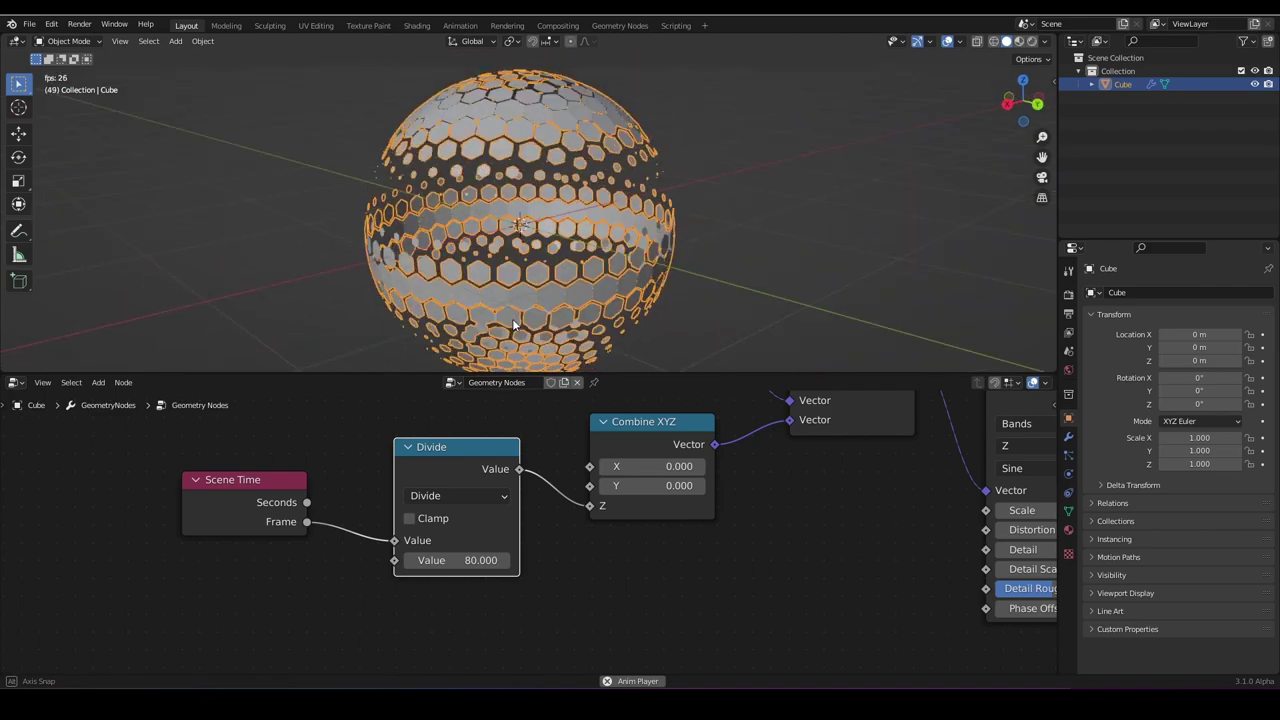
scroll(532, 293, "up", 5)
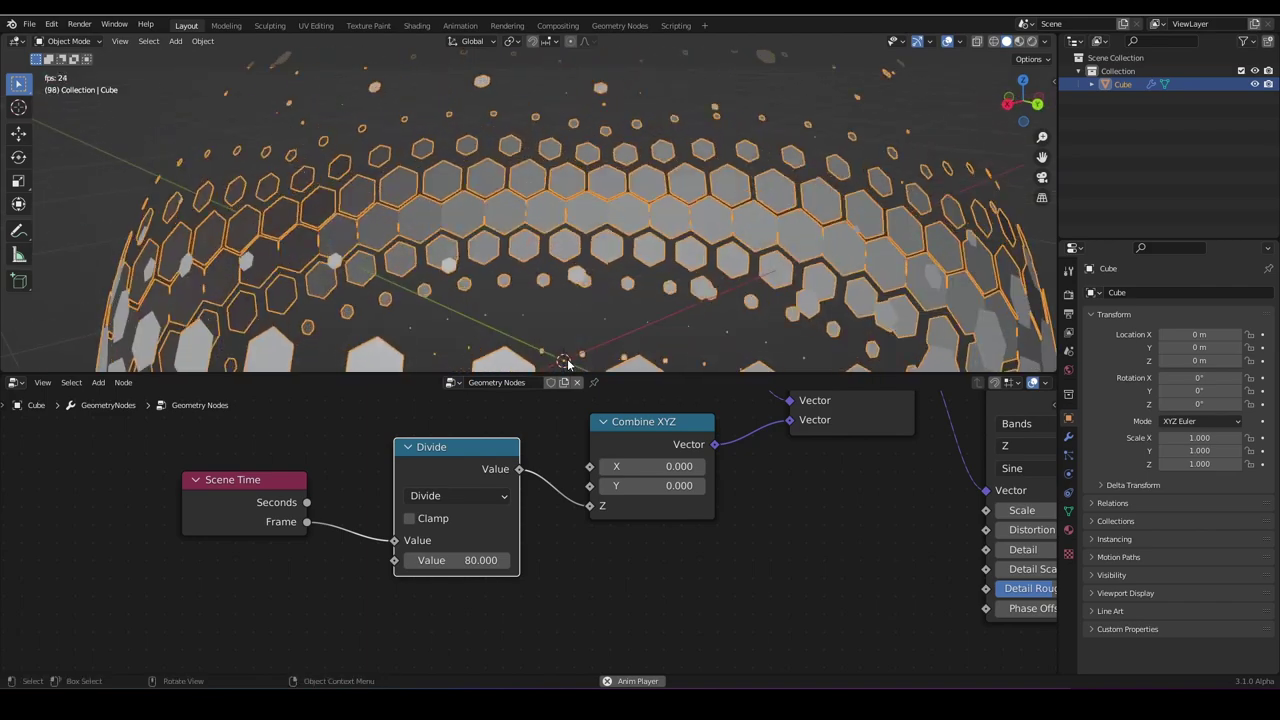
key("space")
middle_click_drag(457, 266, 228, 130, "shift")
scroll(534, 217, "up", 1)
scroll(298, 204, "down", 5)
middle_click_drag(298, 204, 329, 182)
Try thickening the sphere's hexagon faces with a 0.01 m Solidify modifier.
left_click(1068, 439)
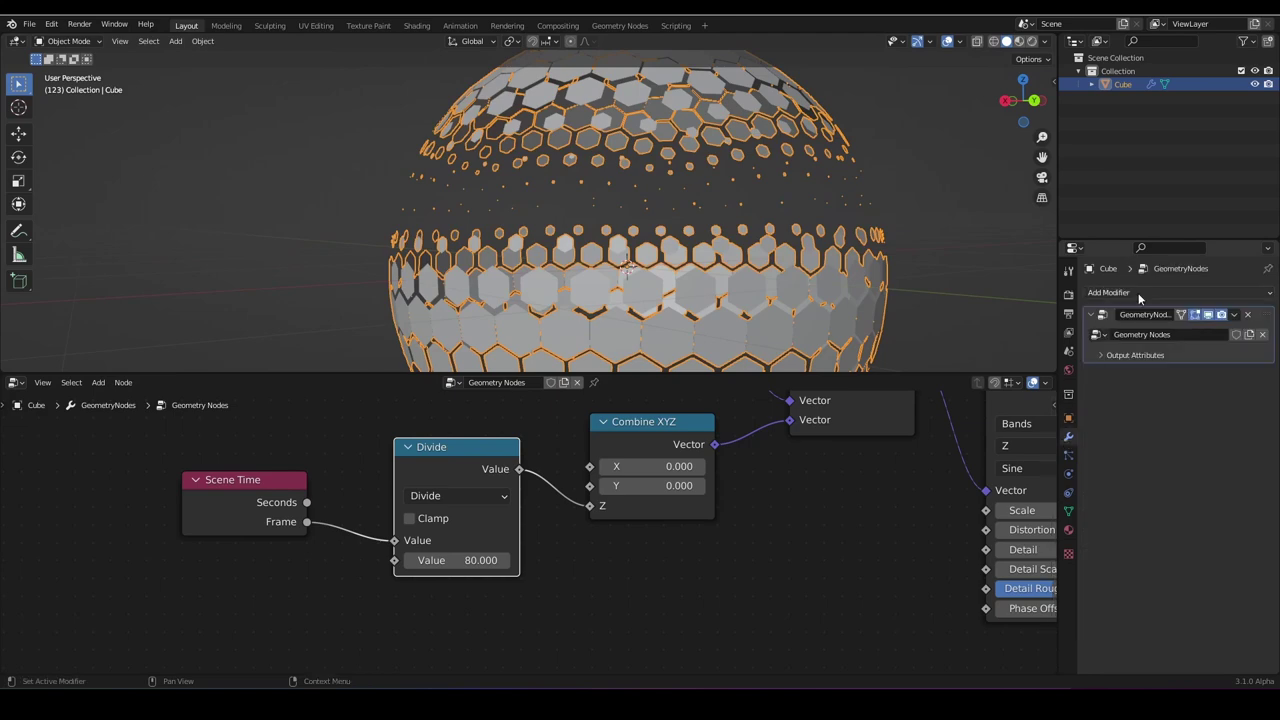
left_click(1112, 292)
left_click(1005, 520)
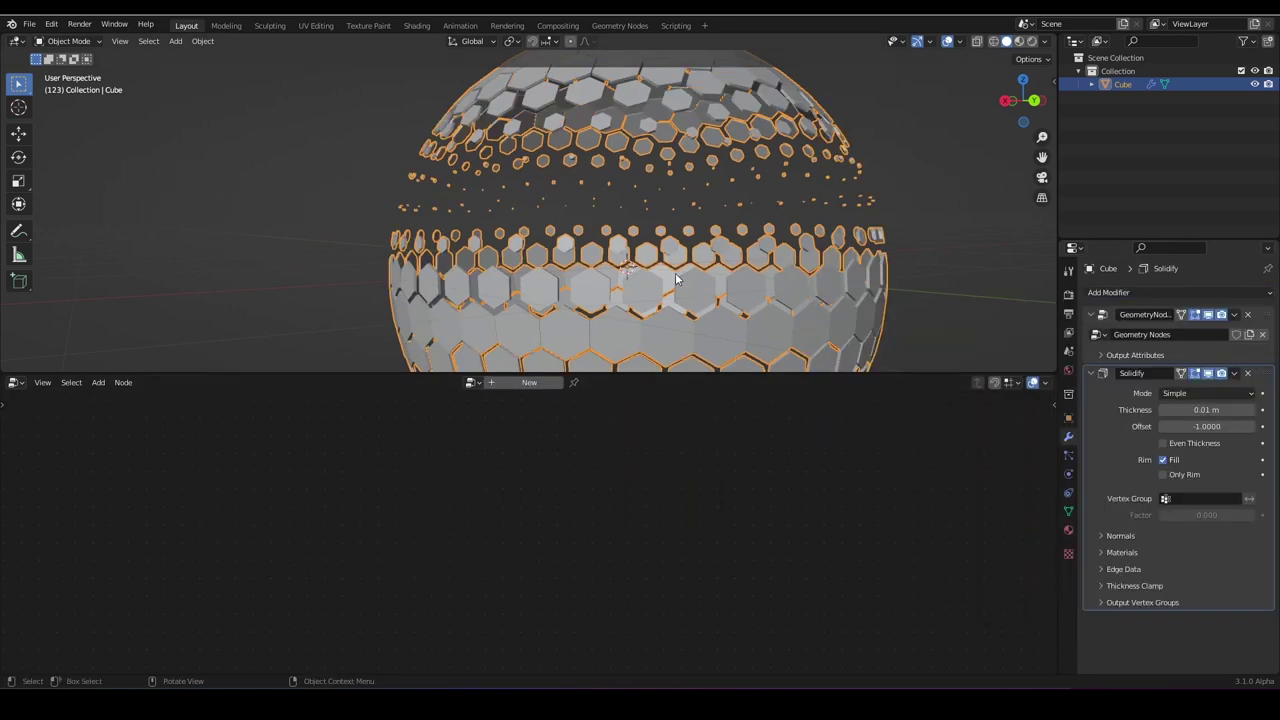
scroll(593, 280, "up", 6)
scroll(593, 281, "down", 1)
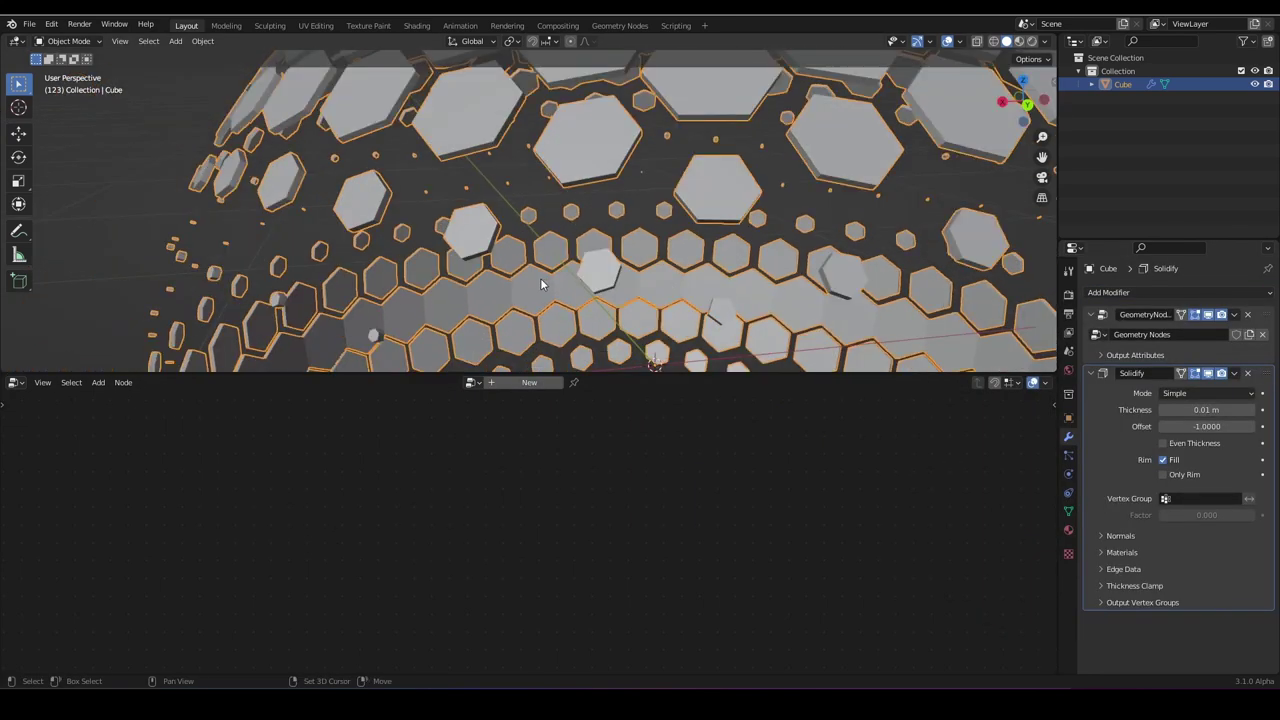
middle_click_drag(540, 279, 550, 282, "shift")
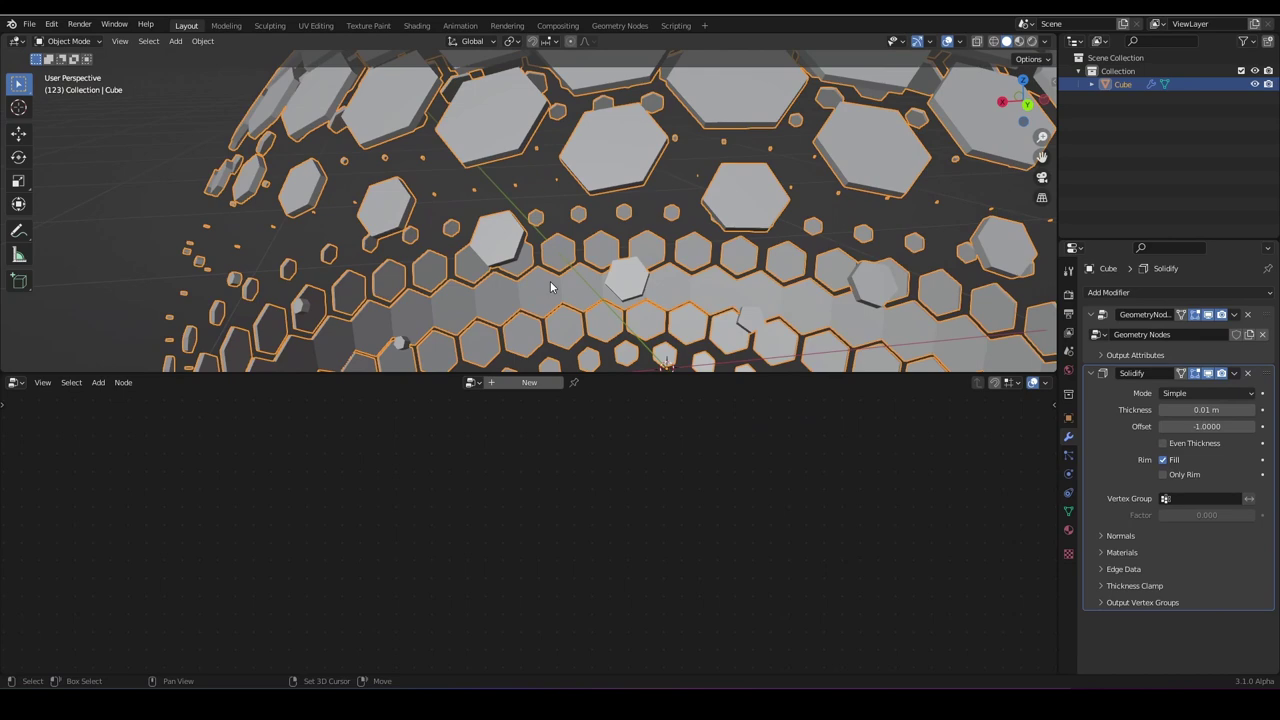
left_click(1247, 375)
Show the Temp Geometry Nodes Extrude Mesh build in Blender Launcher's experimental library and minimize the launcher.
scroll(669, 490, "down", 18)
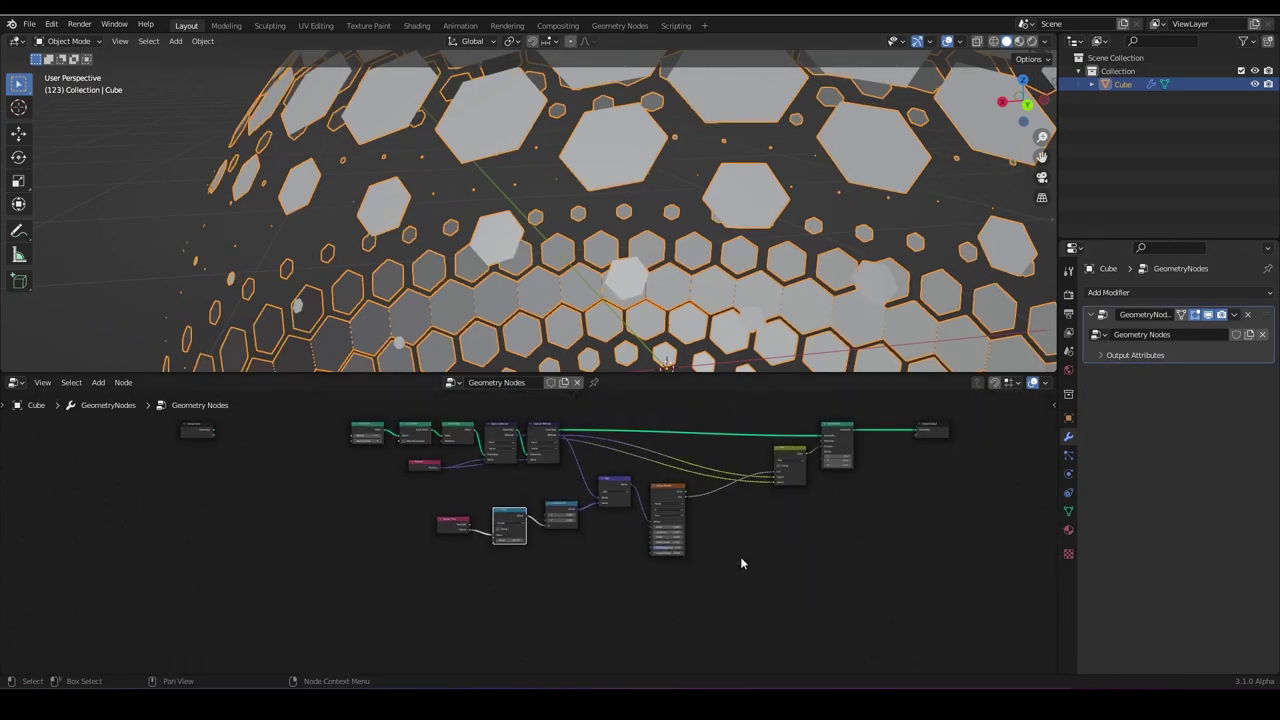
middle_click_drag(740, 563, 600, 620)
scroll(600, 620, "up", 6)
left_click(432, 625)
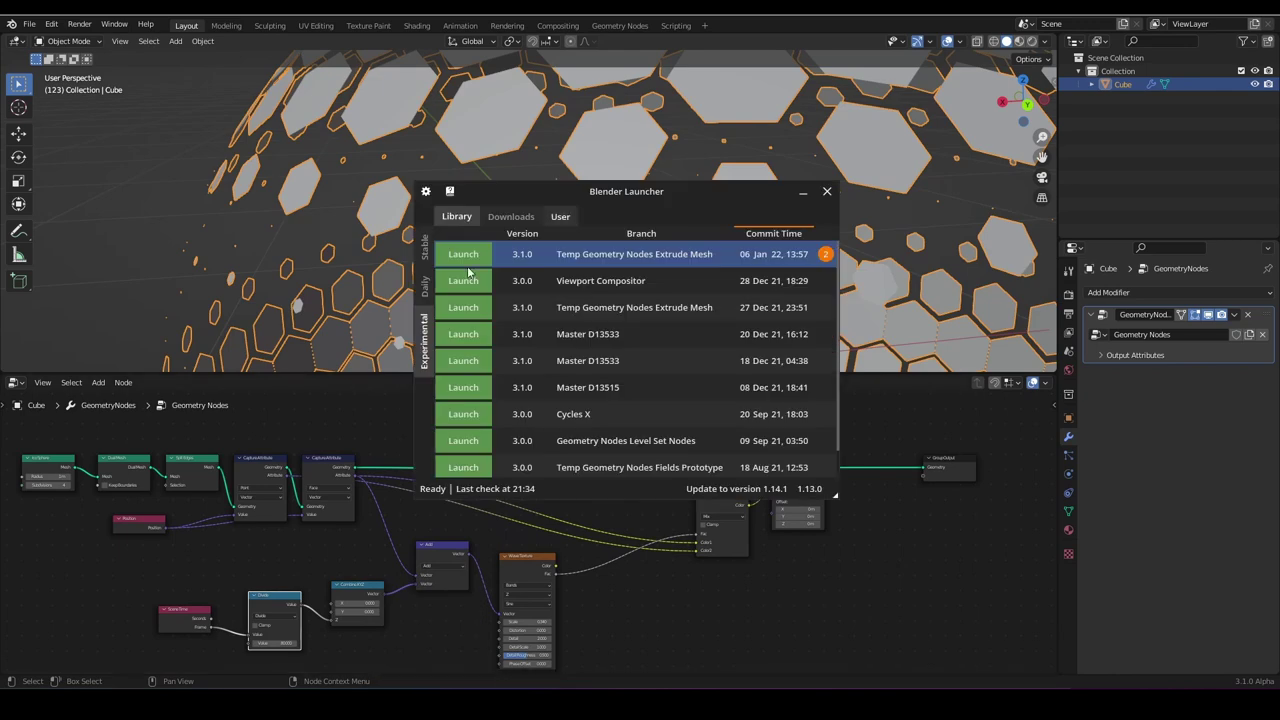
left_click(804, 193)
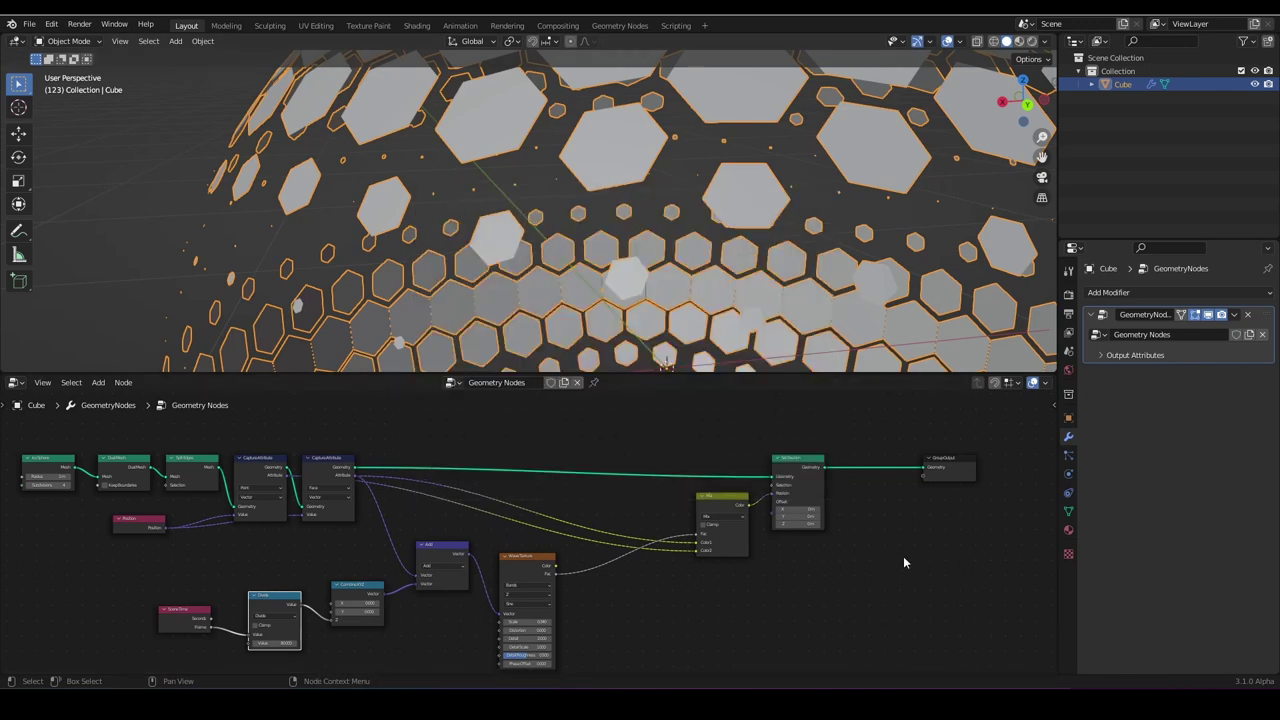
Insert an Extrude Mesh node on the link between Set Position and Group Output.
scroll(703, 588, "up", 5)
scroll(551, 540, "down", 2)
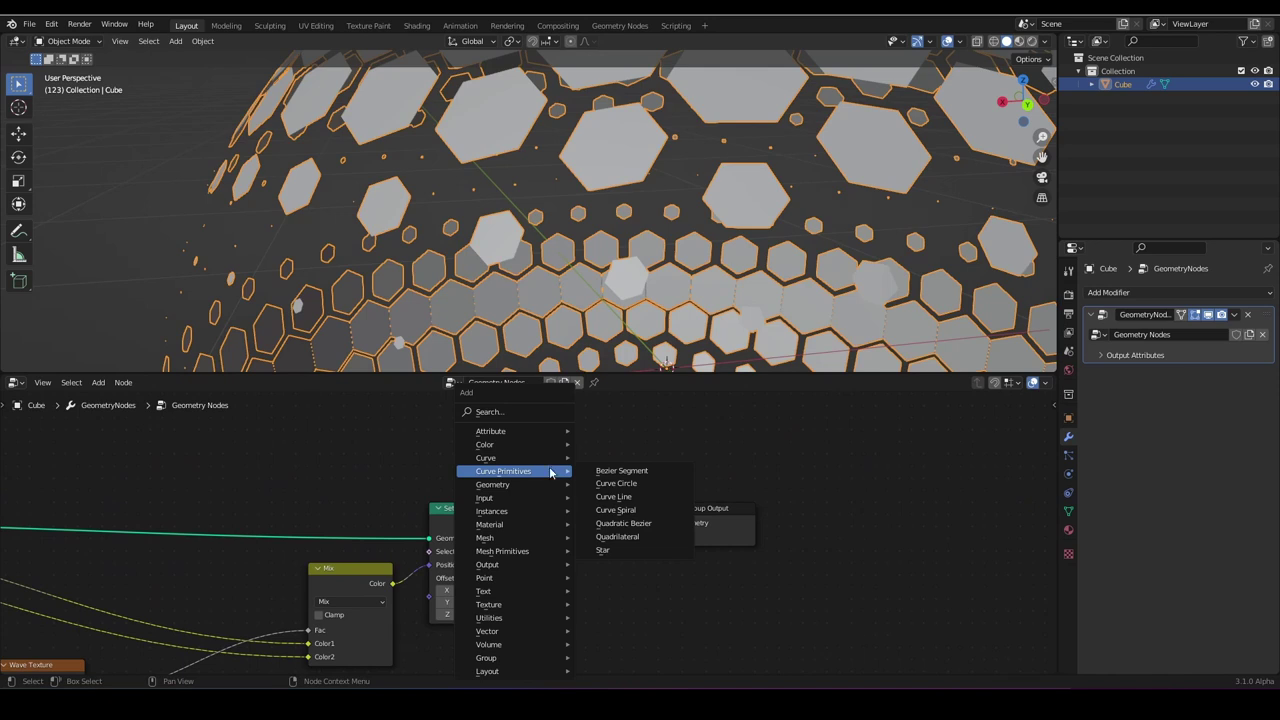
mouse_move(512, 541)
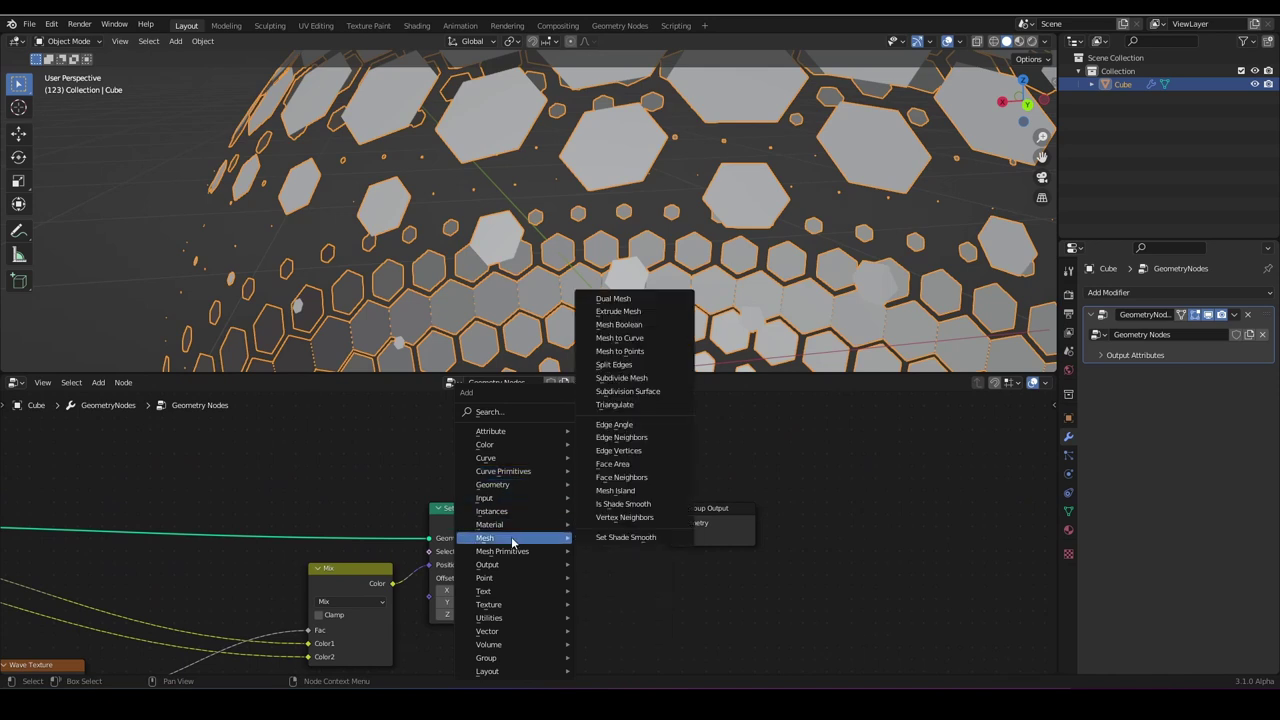
left_click(626, 311)
left_click(563, 457)
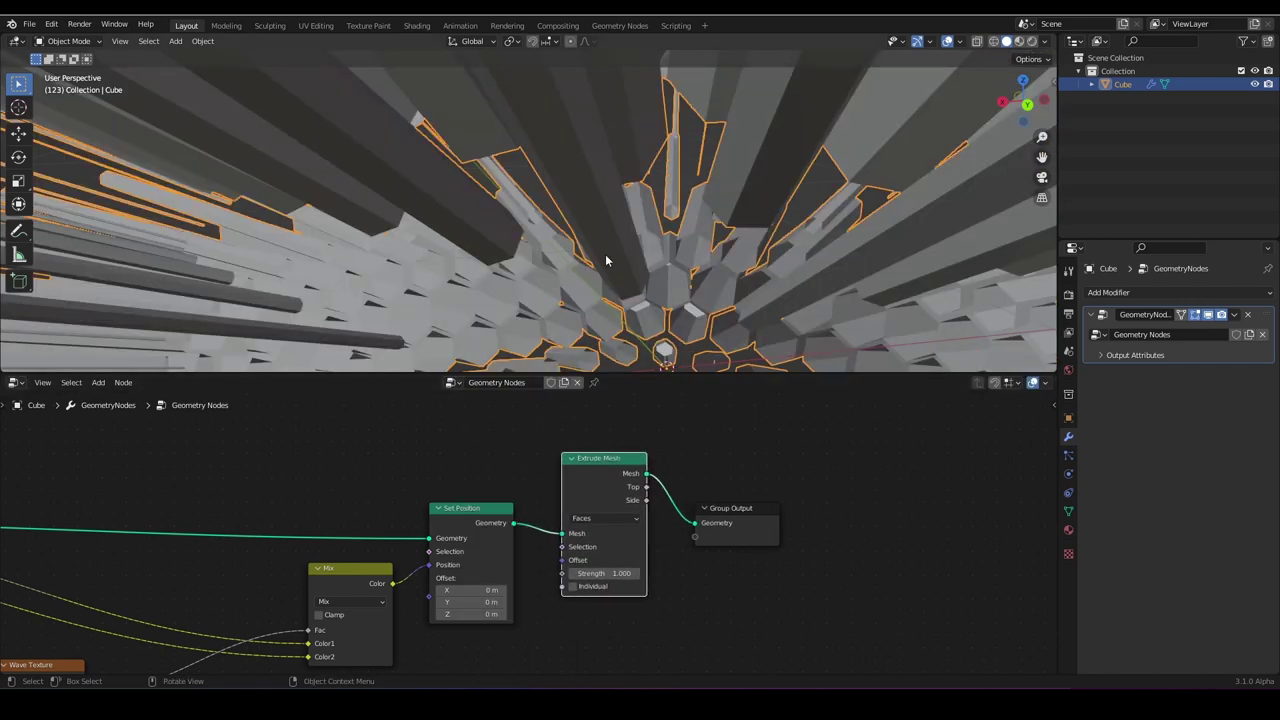
Check the extruded sphere near and far, and move the Group Output node farther from Extrude Mesh.
scroll(637, 262, "down", 8)
scroll(607, 260, "up", 4)
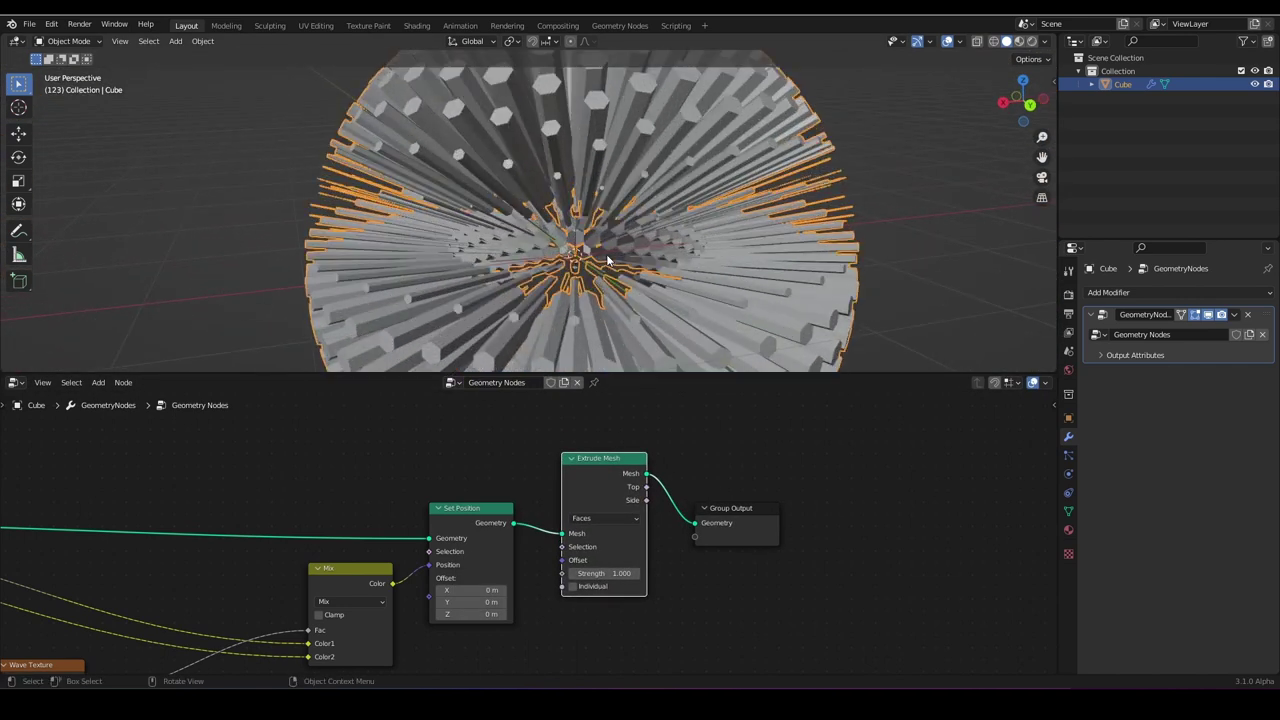
middle_click_drag(607, 260, 653, 281)
scroll(585, 255, "down", 3)
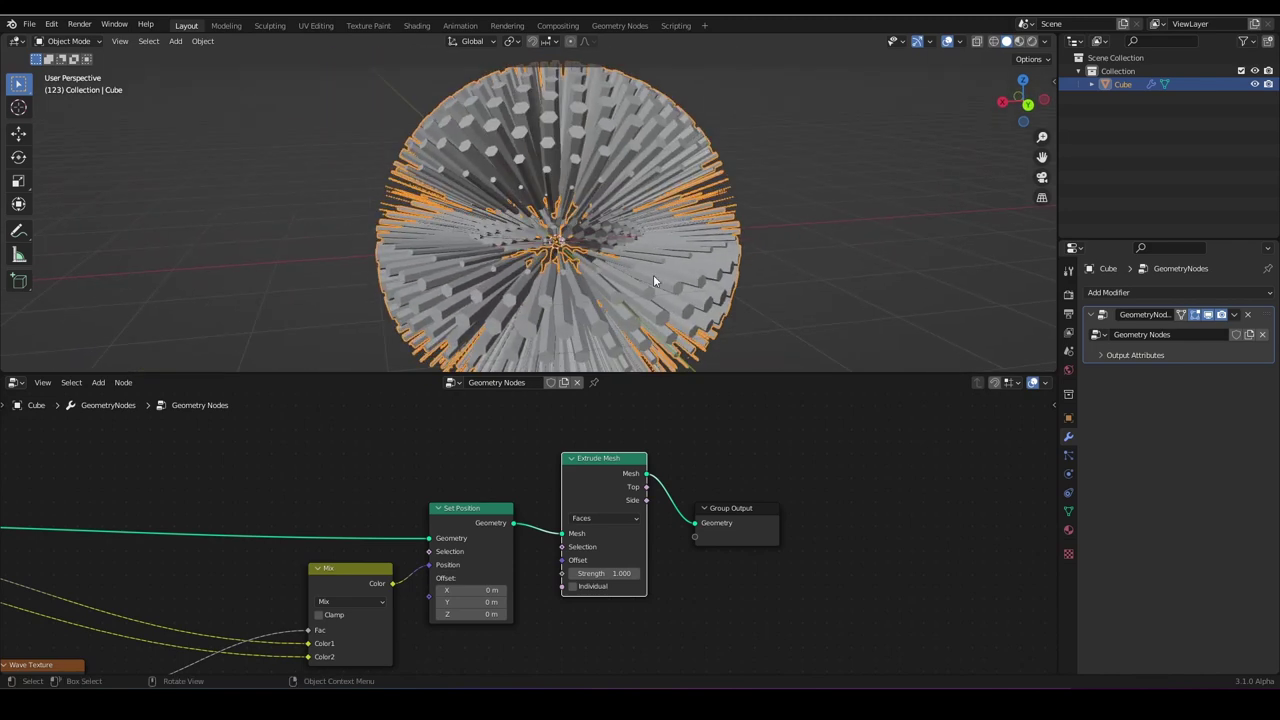
scroll(702, 535, "up", 2)
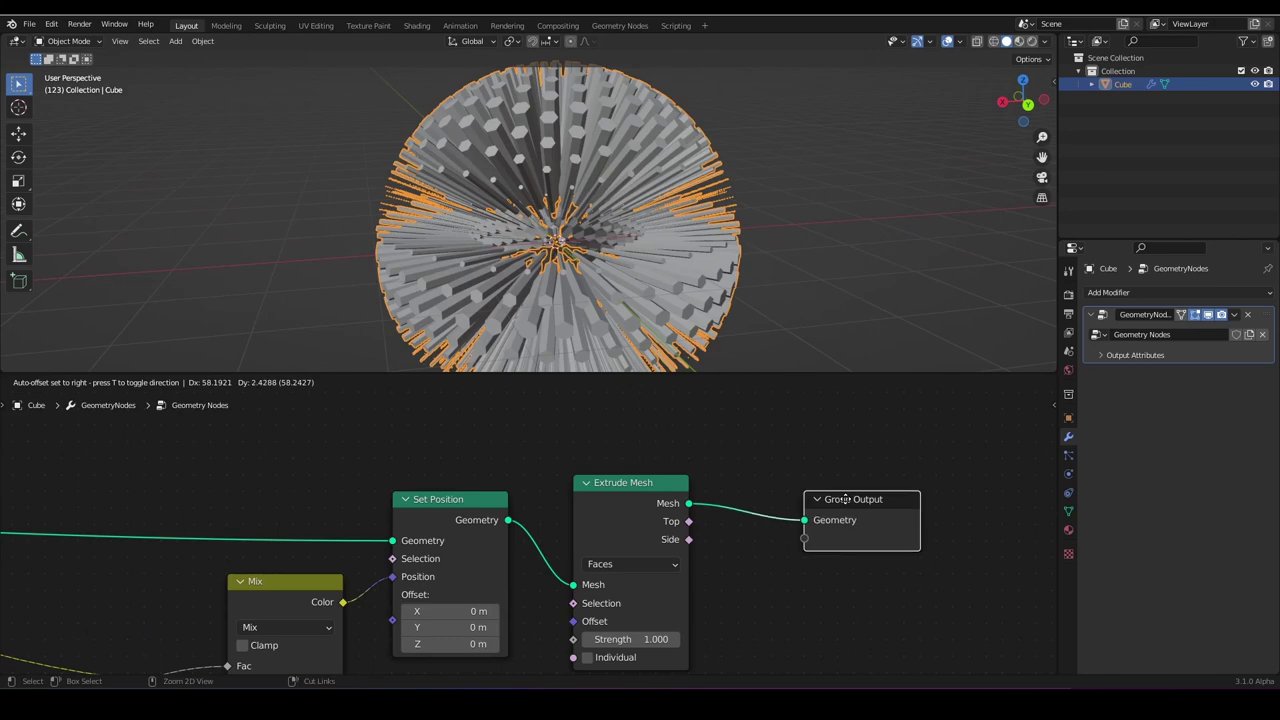
left_click_drag(846, 499, 846, 499)
Lower the Extrude Mesh node's Strength to 0.040, check the hexagons' thickness up close, and refine it to 0.010.
scroll(670, 556, "down", 5)
middle_click_drag(670, 556, 640, 527)
scroll(640, 527, "up", 5)
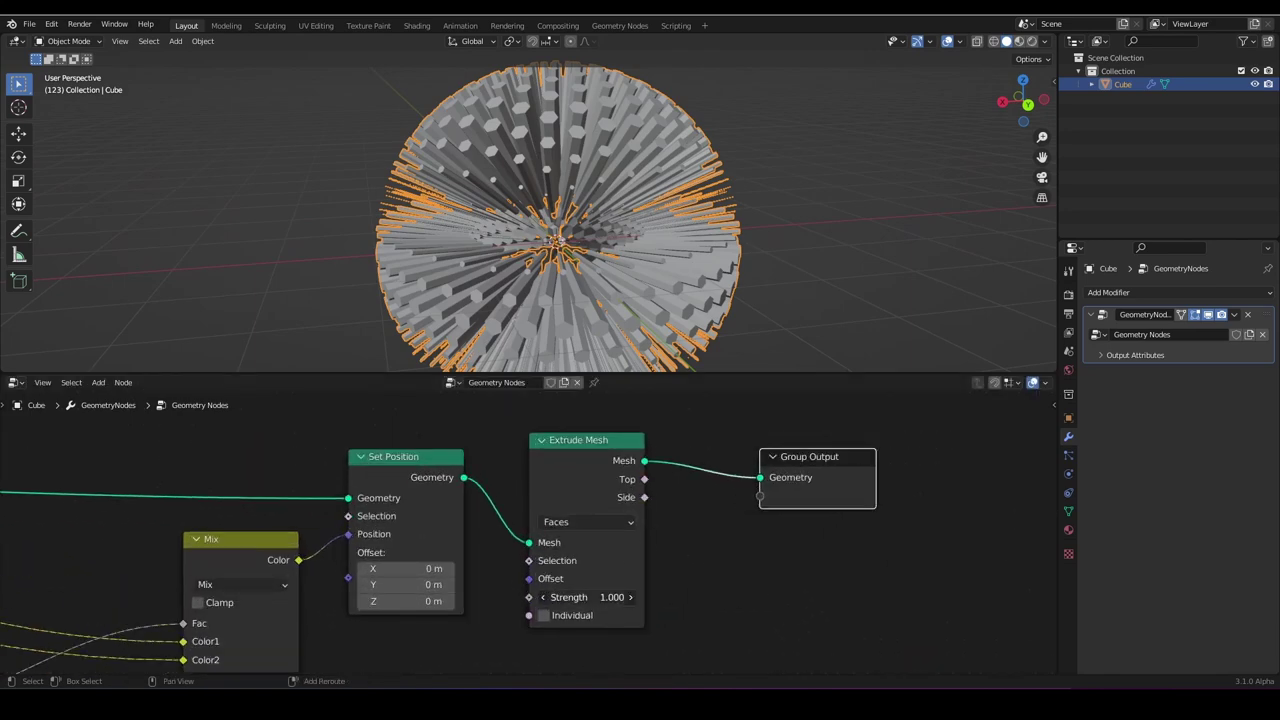
left_click_drag(586, 597, 497, 597)
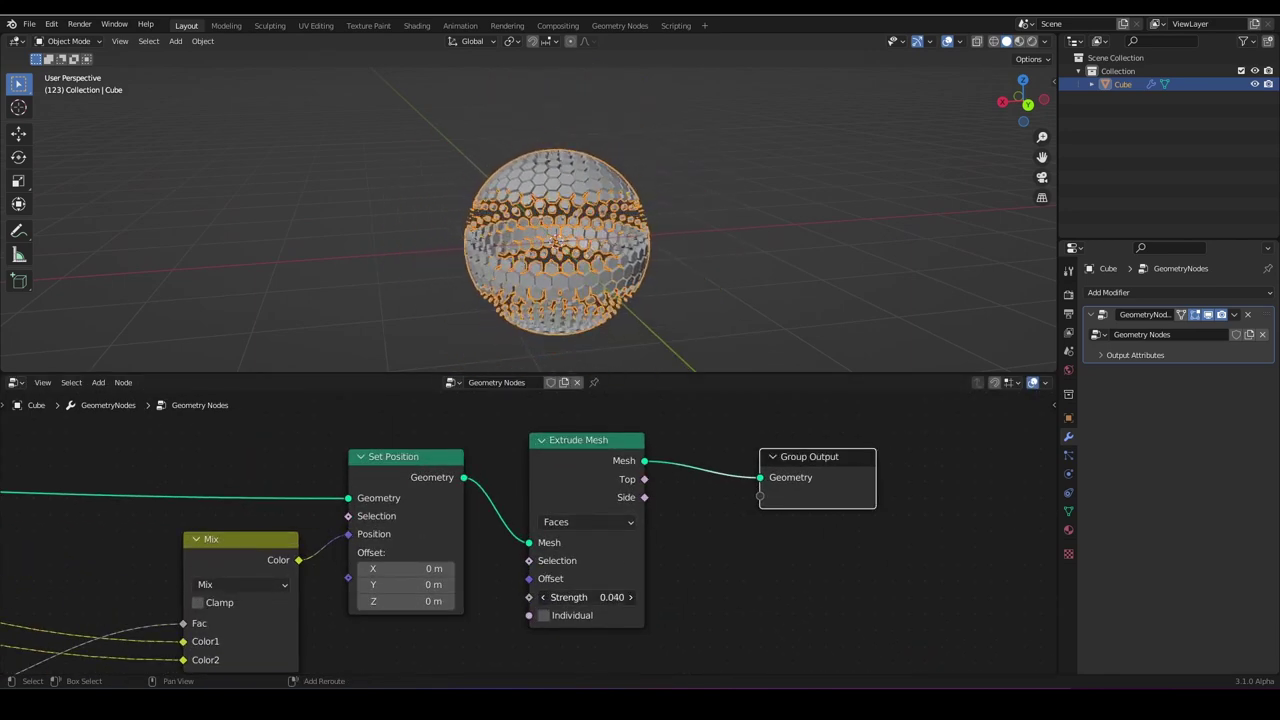
scroll(531, 208, "up", 10)
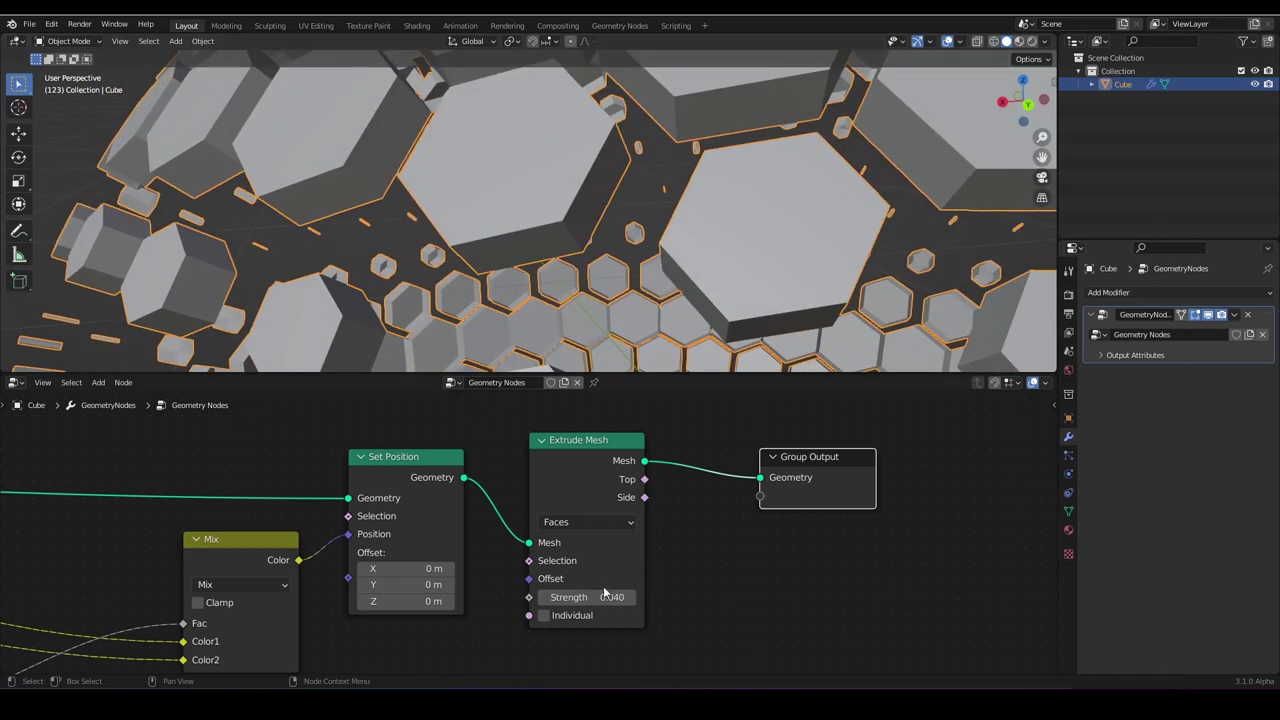
mouse_move(603, 593)
left_mouse_down()
mouse_move(581, 593)
mouse_move(592, 593)
left_mouse_up()
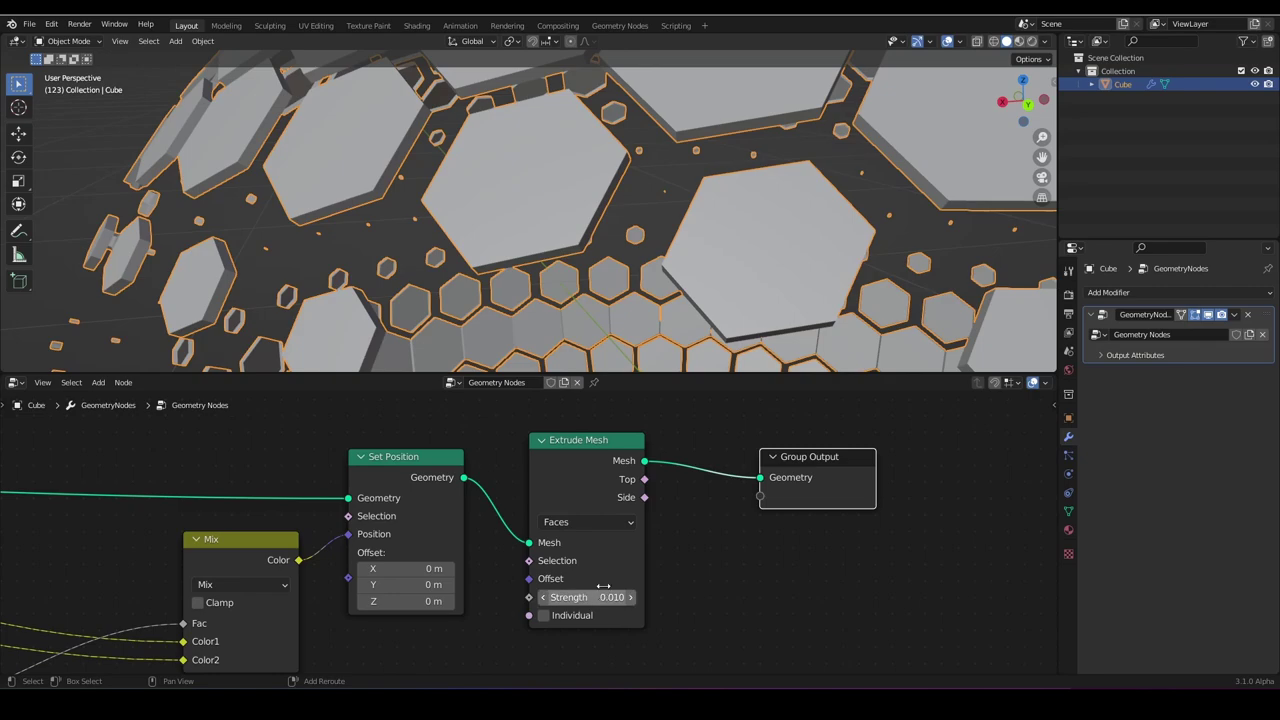
Examine the thin extruded hexagons from the outside and from behind to check whether their backs are closed.
scroll(572, 312, "down", 8)
scroll(551, 287, "up", 5)
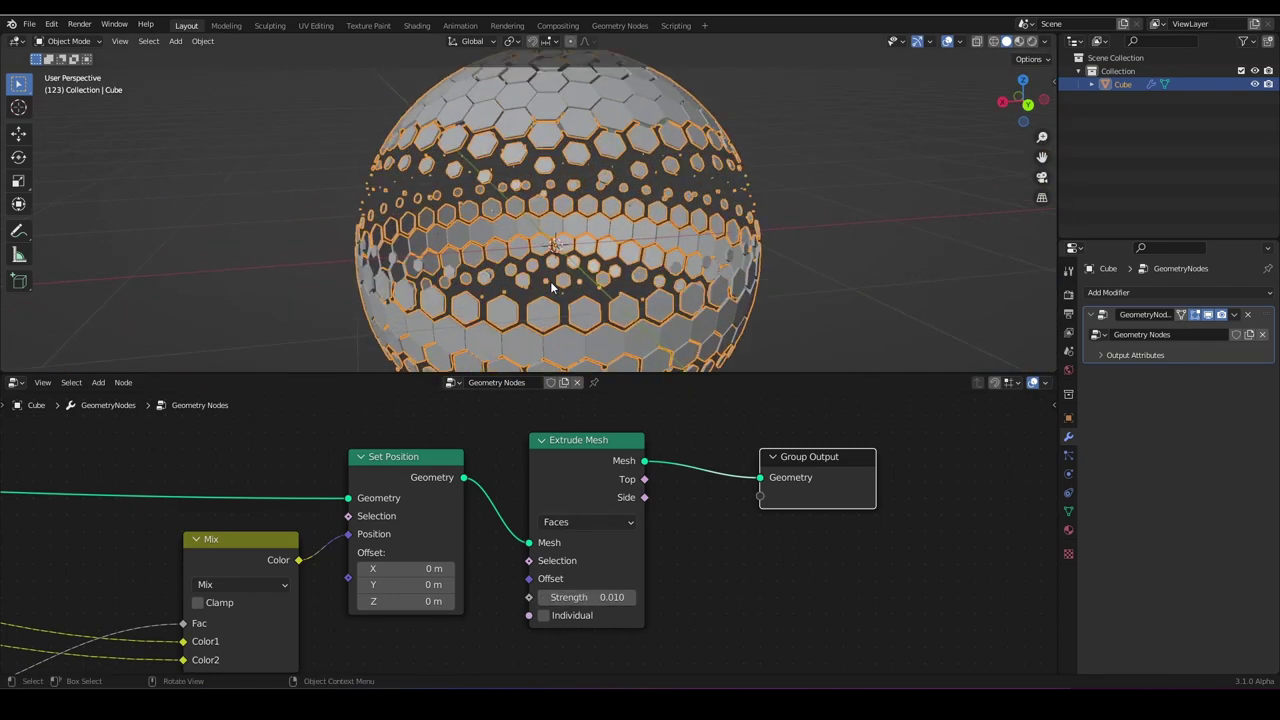
middle_click_drag(551, 287, 536, 326)
middle_click_drag(383, 297, 617, 283, "shift")
scroll(617, 283, "up", 3)
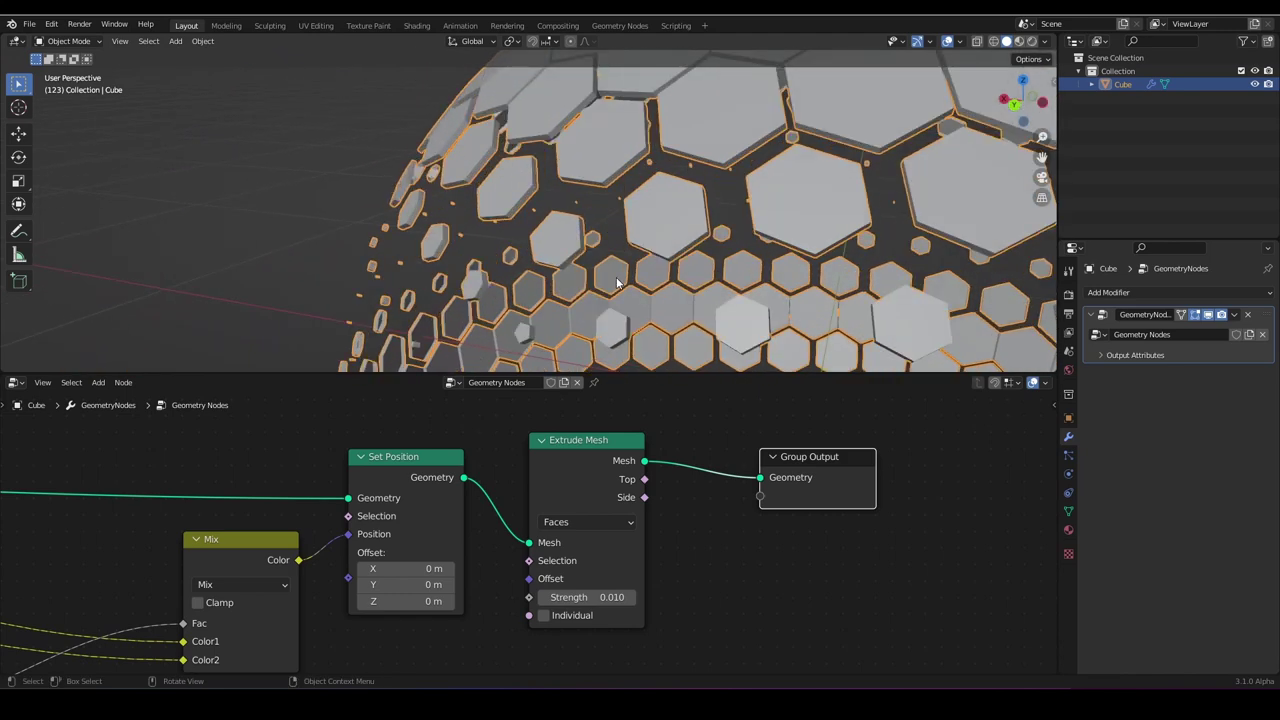
scroll(564, 487, "down", 3)
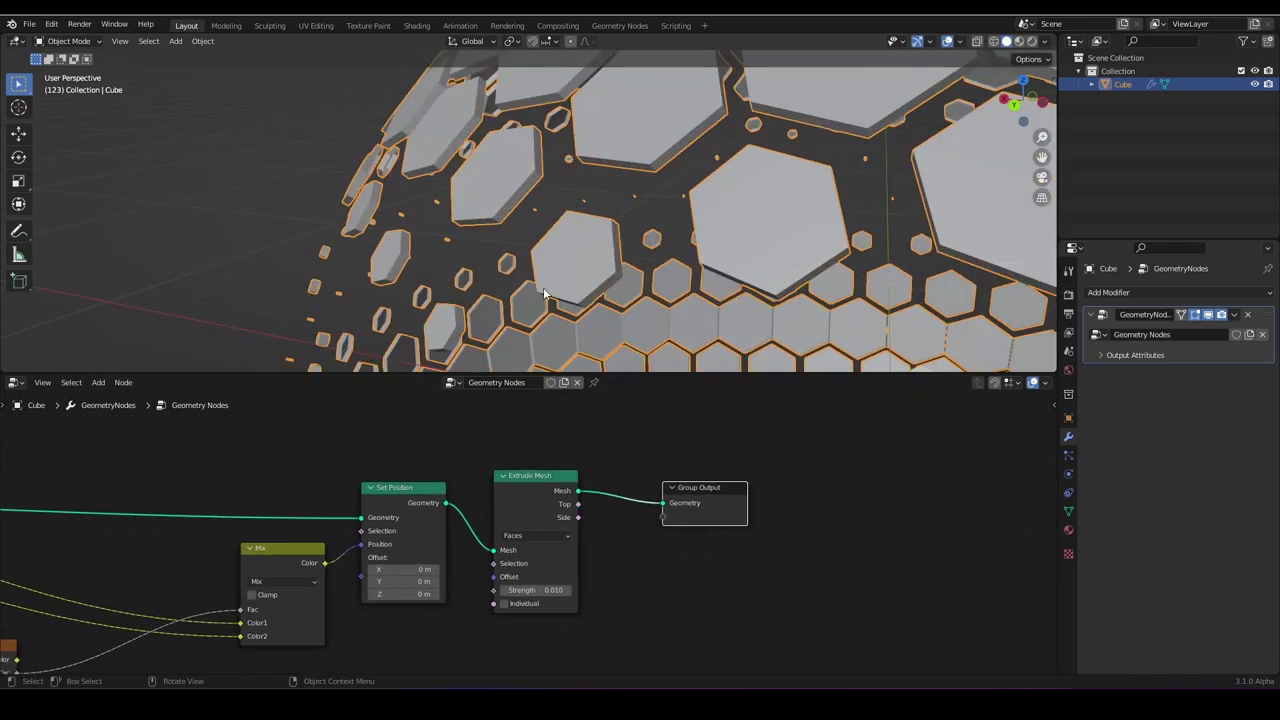
scroll(543, 287, "up", 6)
middle_click_drag(488, 279, 520, 332)
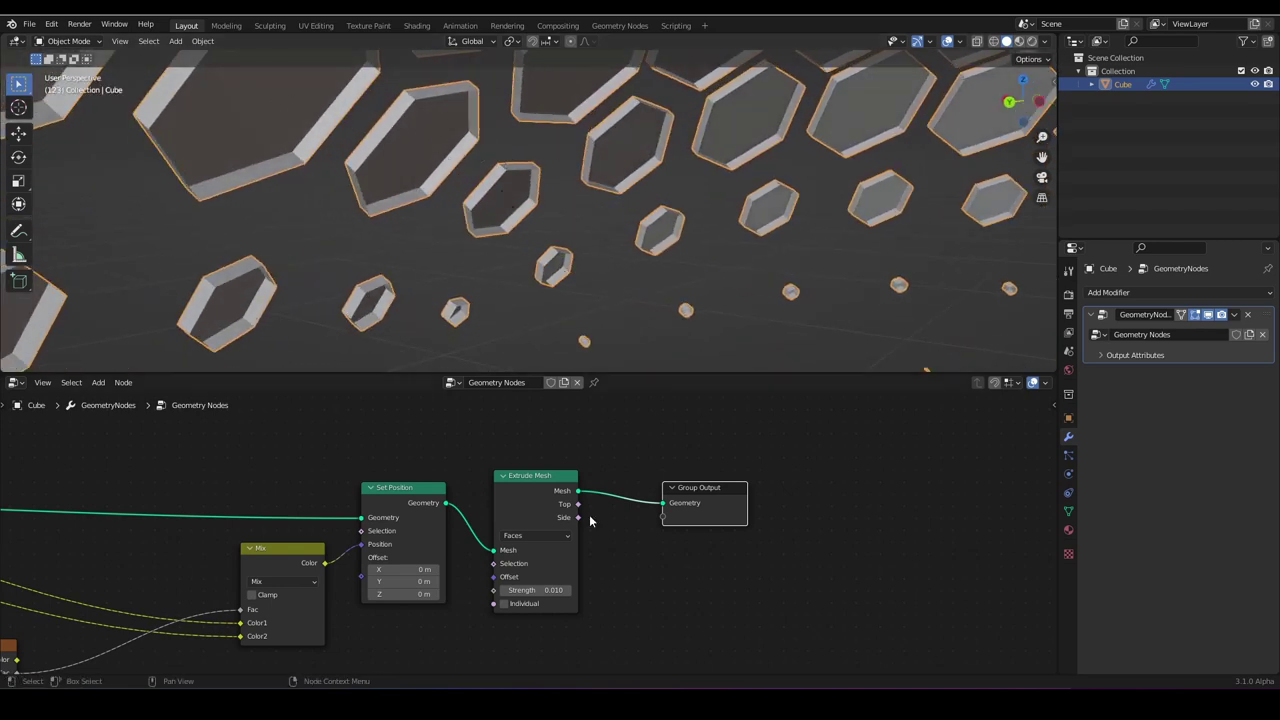
Insert a Join Geometry node after Extrude Mesh and feed Set Position's Geometry output into it to close the hexagons' backs.
scroll(597, 494, "down", 4)
middle_click_drag(597, 494, 544, 499)
scroll(554, 481, "up", 4)
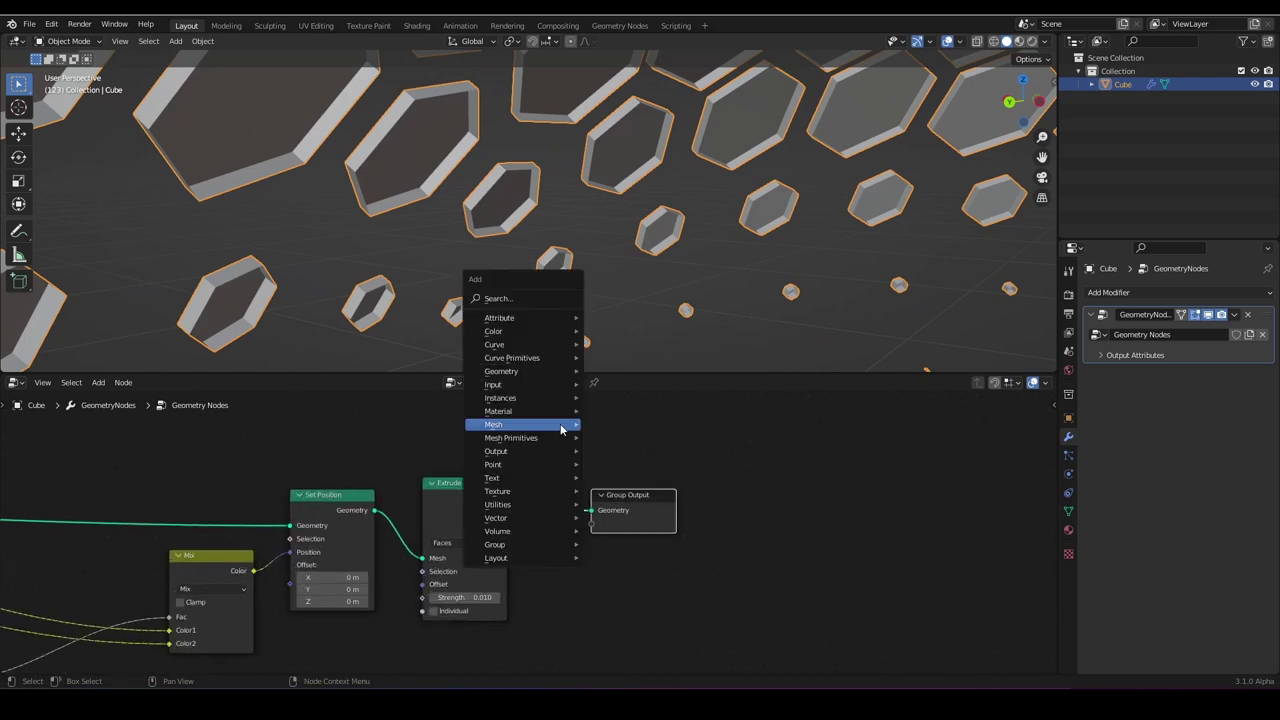
left_click(492, 298)
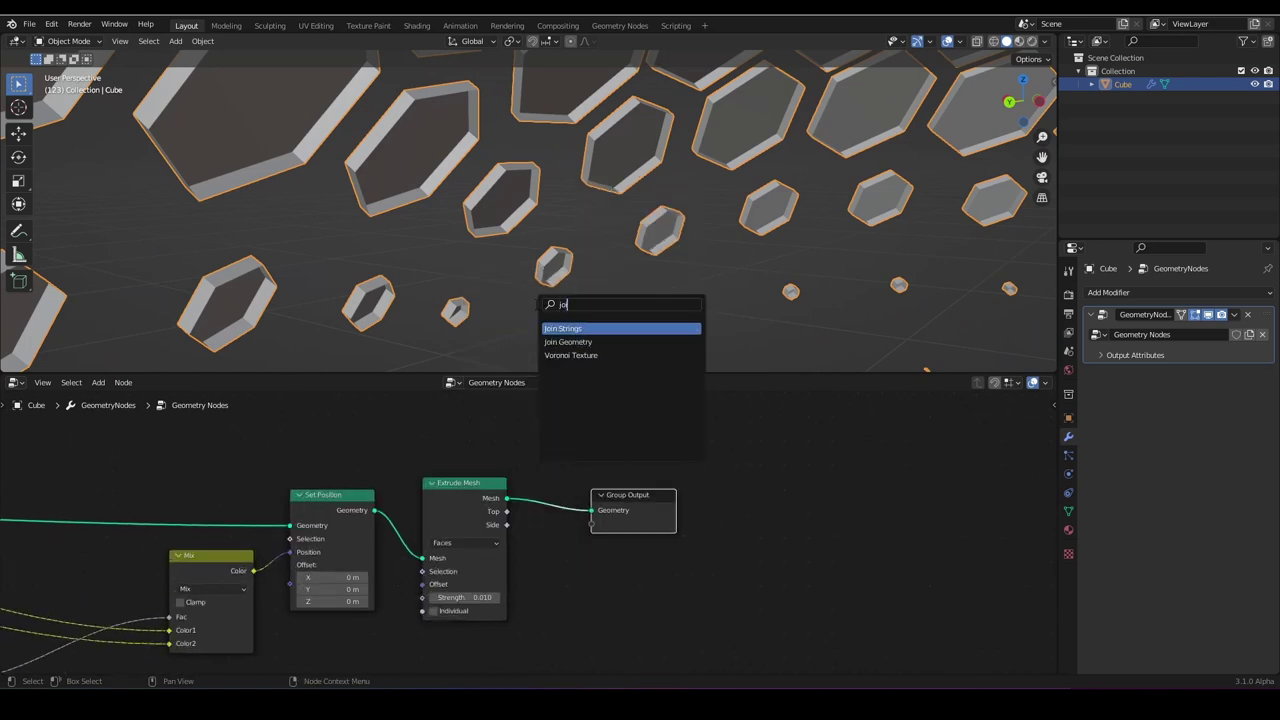
type("jo")
key("Return")
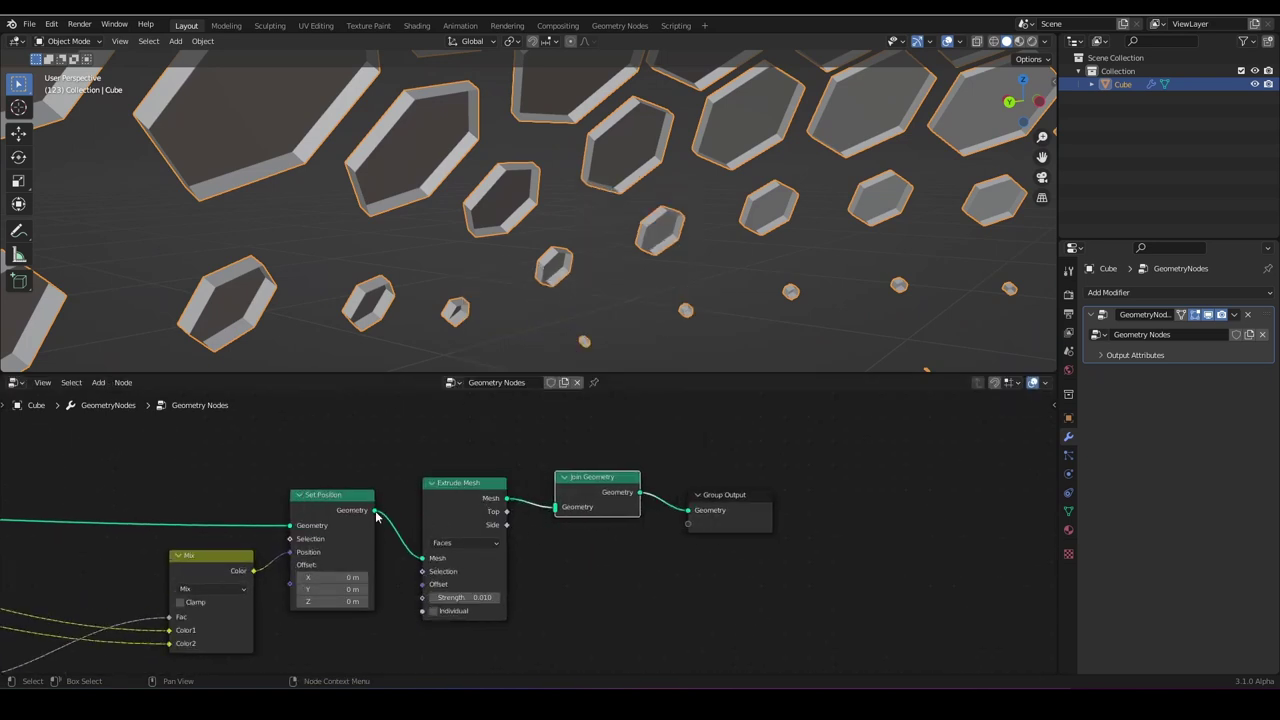
left_click_drag(556, 514, 556, 508)
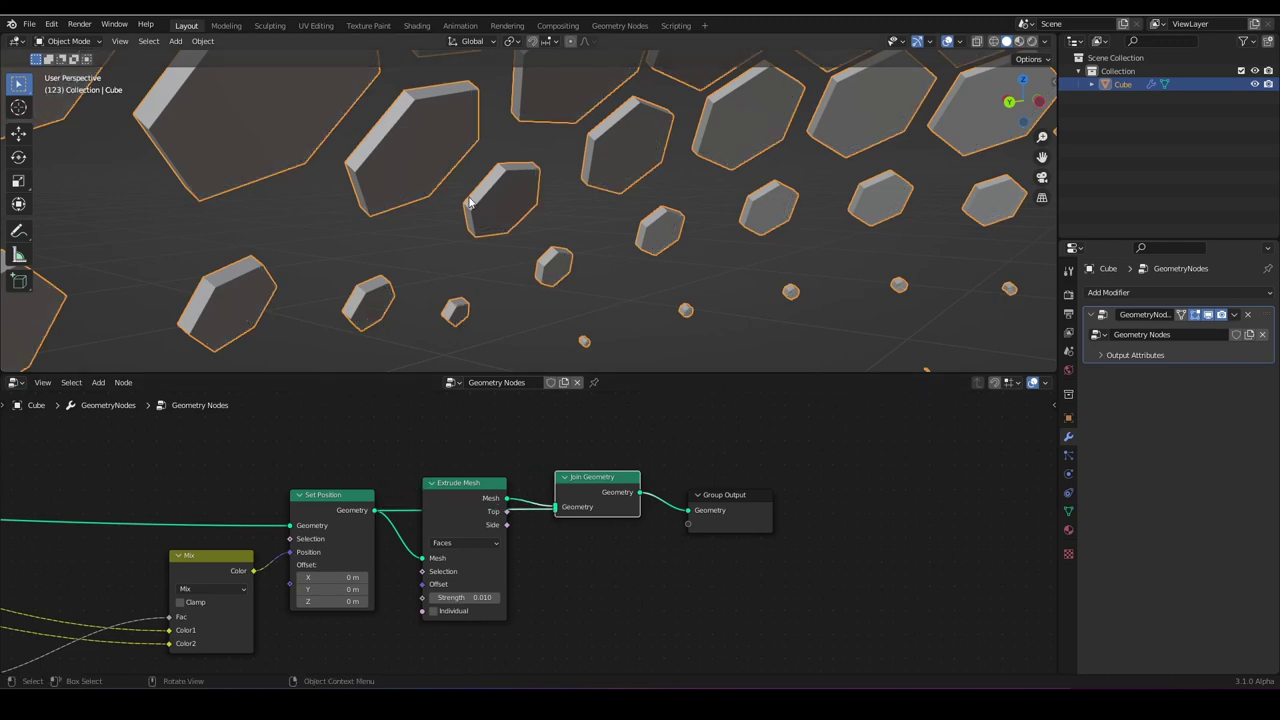
scroll(593, 268, "down", 8)
scroll(620, 280, "down", 2)
middle_click_drag(718, 322, 696, 279, "shift")
scroll(680, 268, "up", 5)
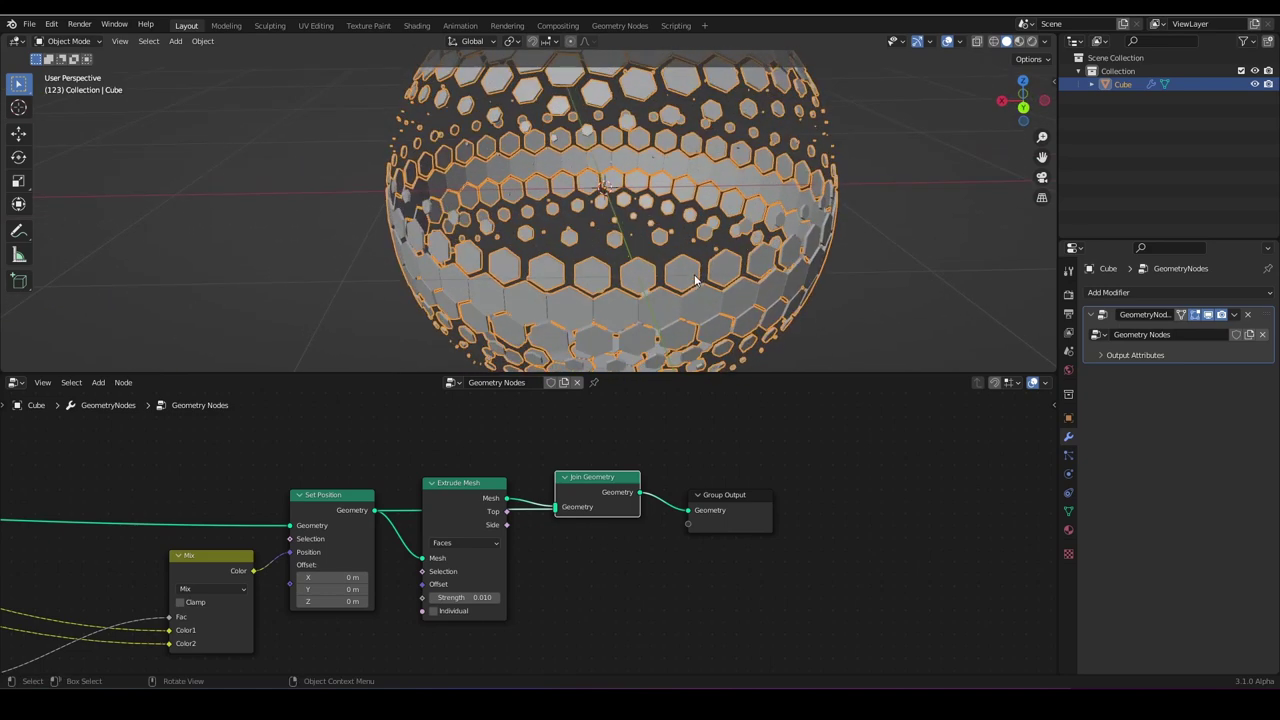
Play the animation and set the Wave Texture's Distortion to 10.
scroll(371, 592, "down", 12)
middle_click_drag(371, 592, 594, 500)
scroll(575, 516, "up", 8)
scroll(575, 516, "up", 2)
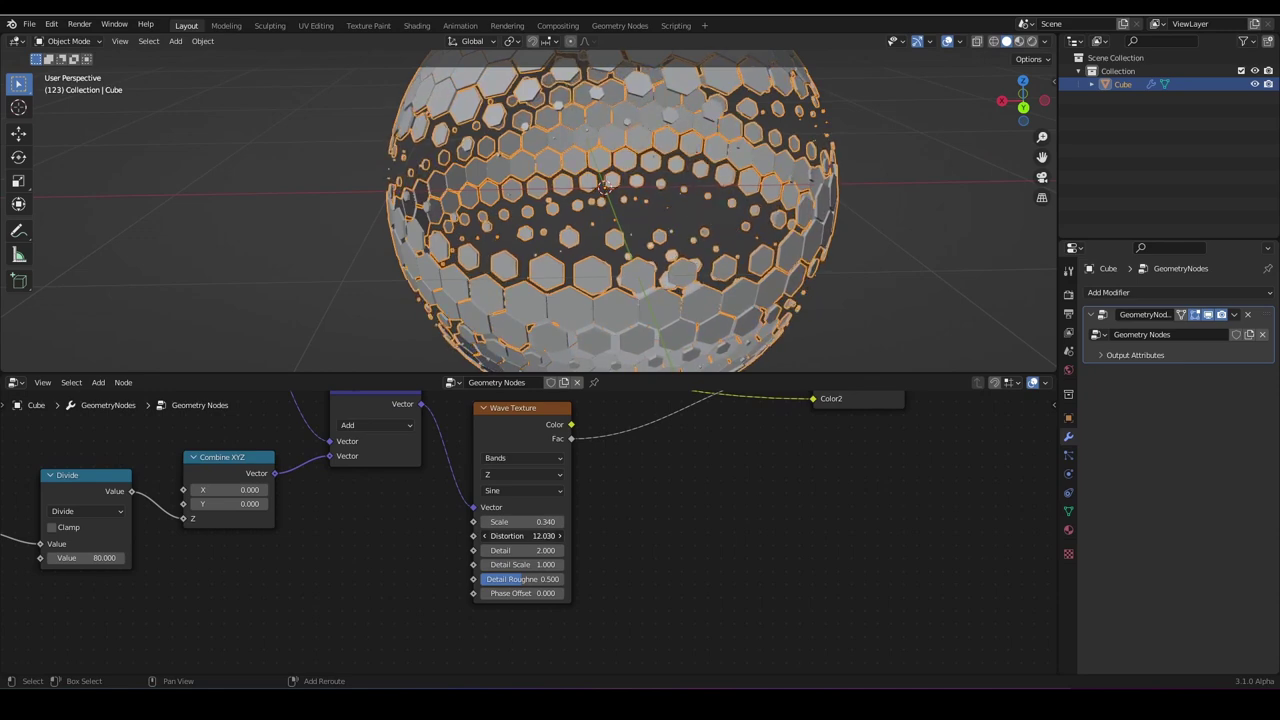
scroll(534, 211, "down", 4)
middle_click_drag(532, 178, 481, 190)
key("space")
scroll(489, 162, "up", 3)
left_click(520, 535)
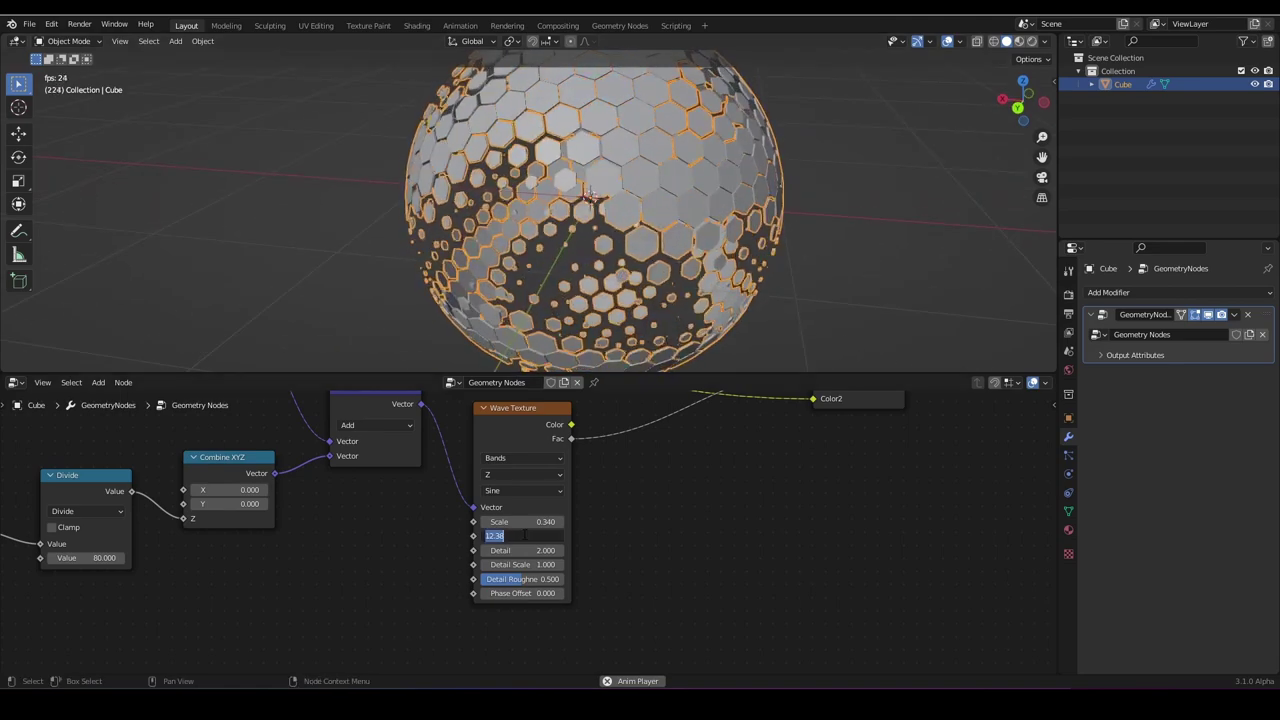
type("10")
key("Return")
Set the Divide node's second value to 100 and check the playing sphere from another angle and closer.
middle_click_drag(419, 553, 525, 566)
left_click(185, 570)
type("100")
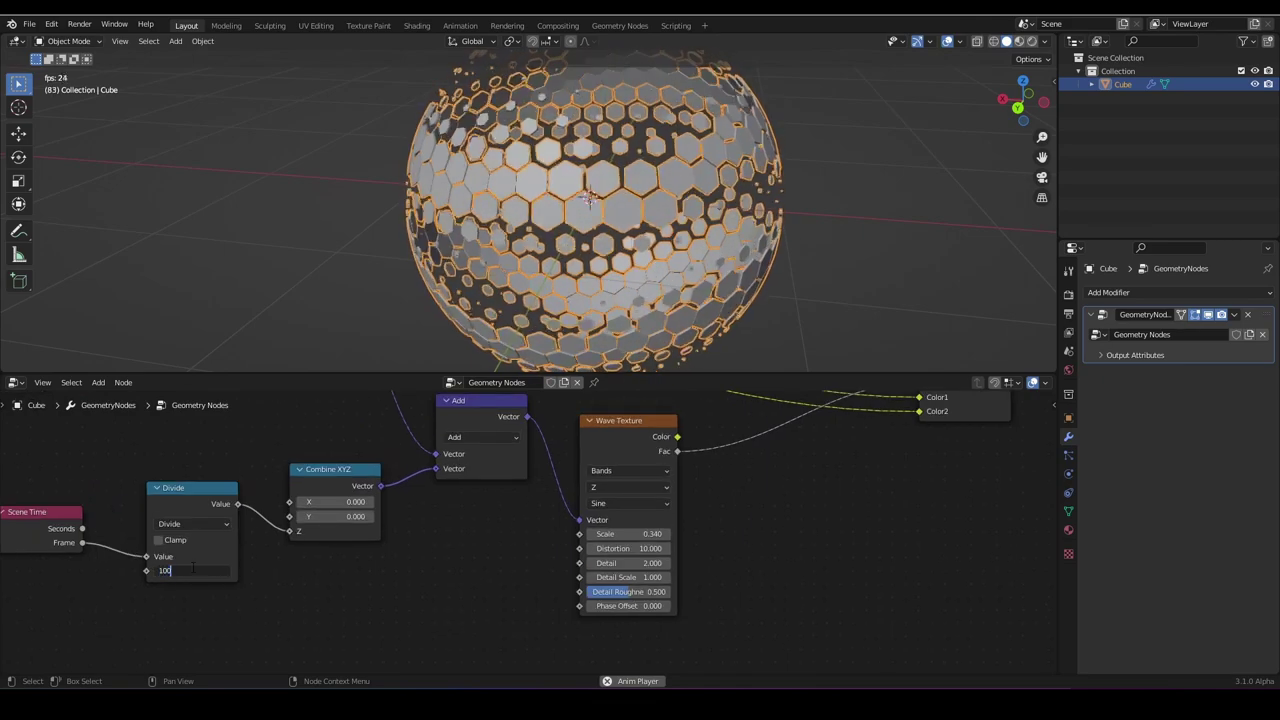
key("Return")
scroll(668, 251, "down", 2)
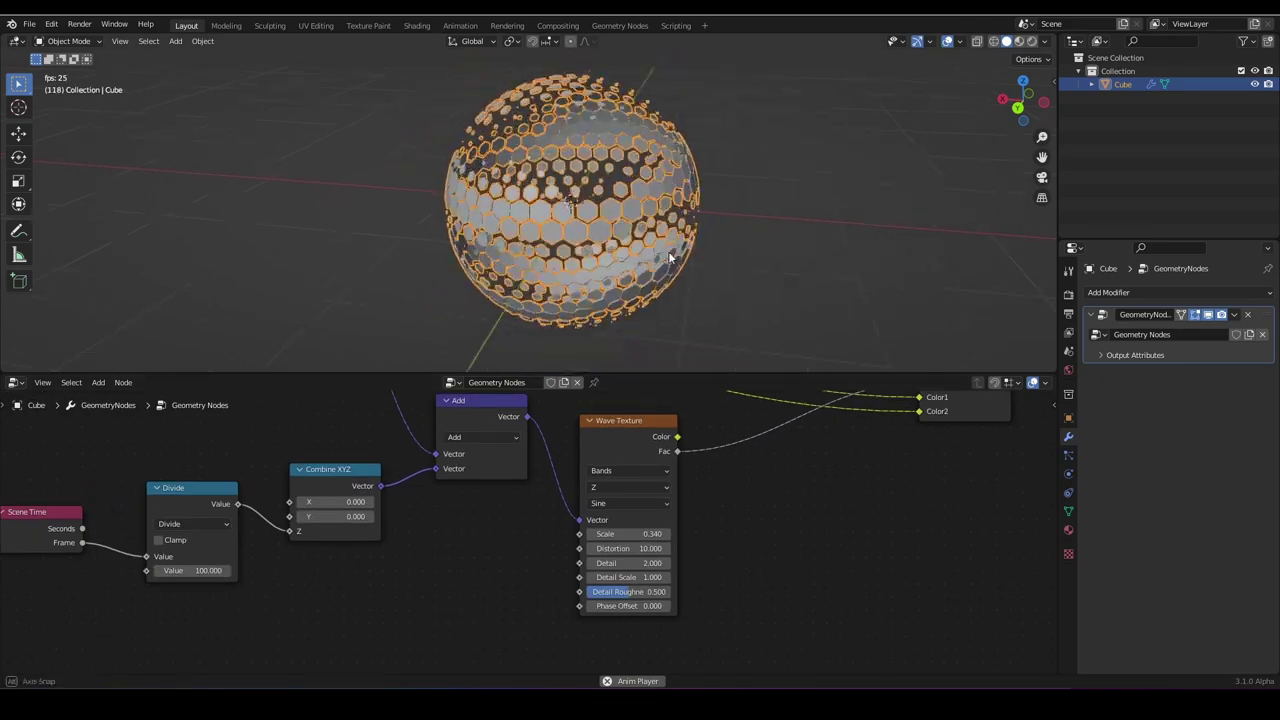
middle_click_drag(668, 251, 639, 257)
scroll(546, 233, "up", 1)
scroll(632, 257, "up", 1)
scroll(632, 257, "up", 1)
Move the Mix, Set Position, Extrude Mesh and Join Geometry nodes back toward Capture Attribute to tighten the tree's layout.
scroll(680, 444, "down", 5)
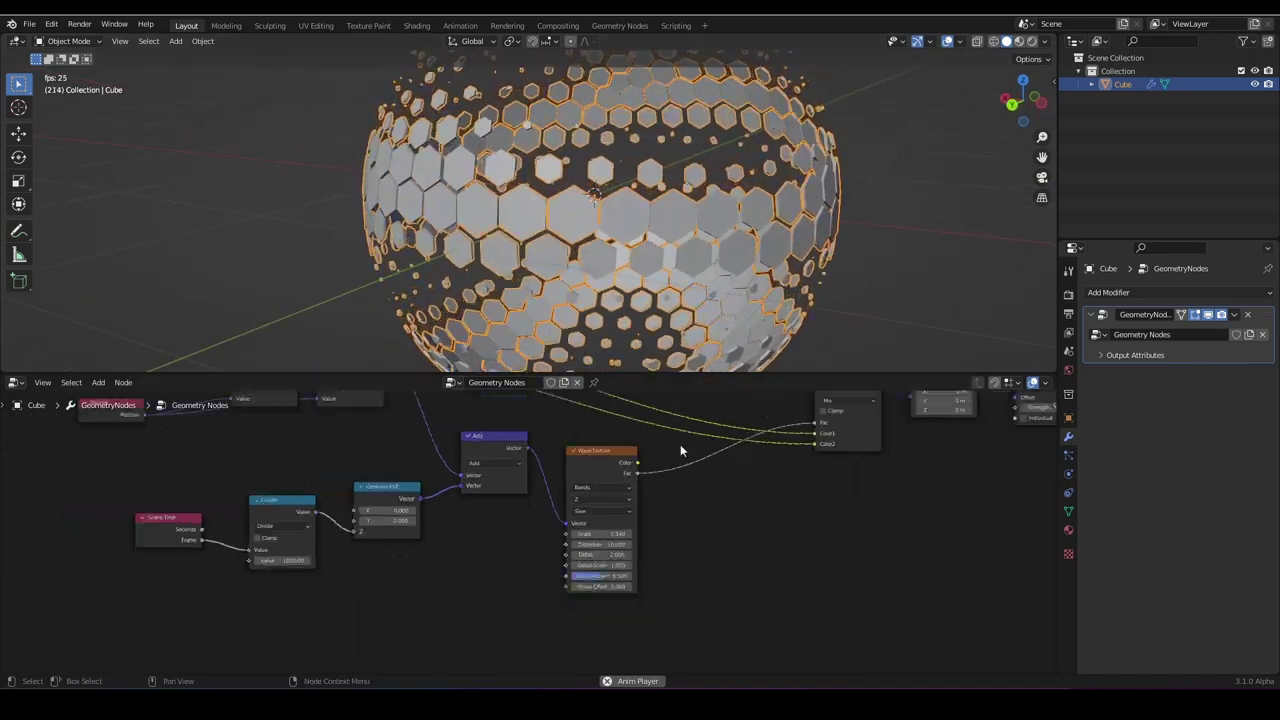
middle_click_drag(680, 453, 482, 530)
scroll(485, 540, "up", 4)
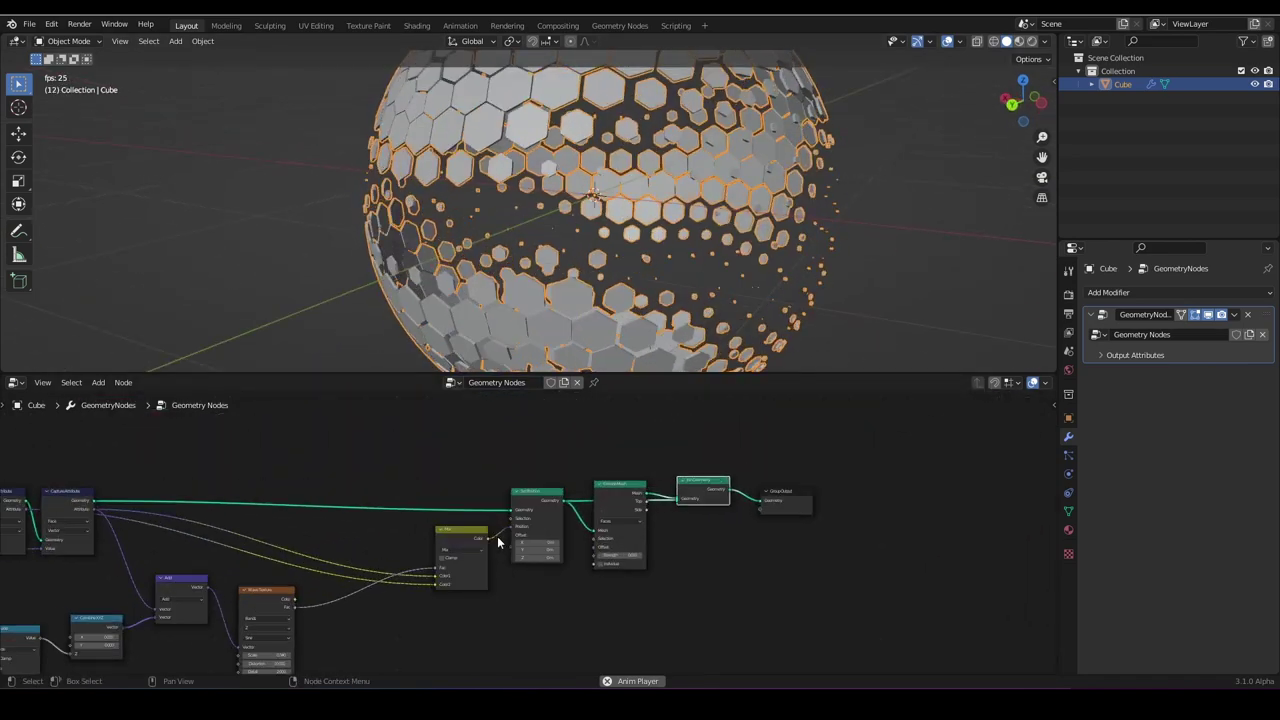
left_click_drag(480, 549, 358, 551)
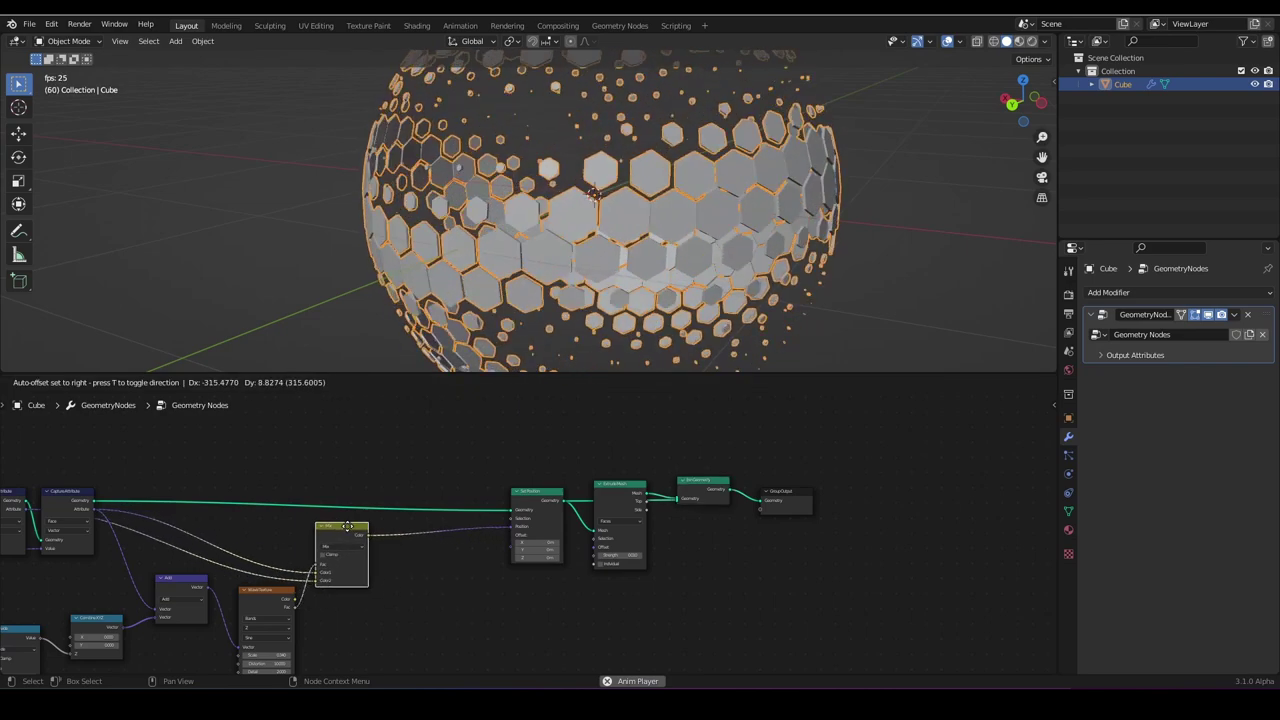
left_click_drag(530, 492, 401, 486)
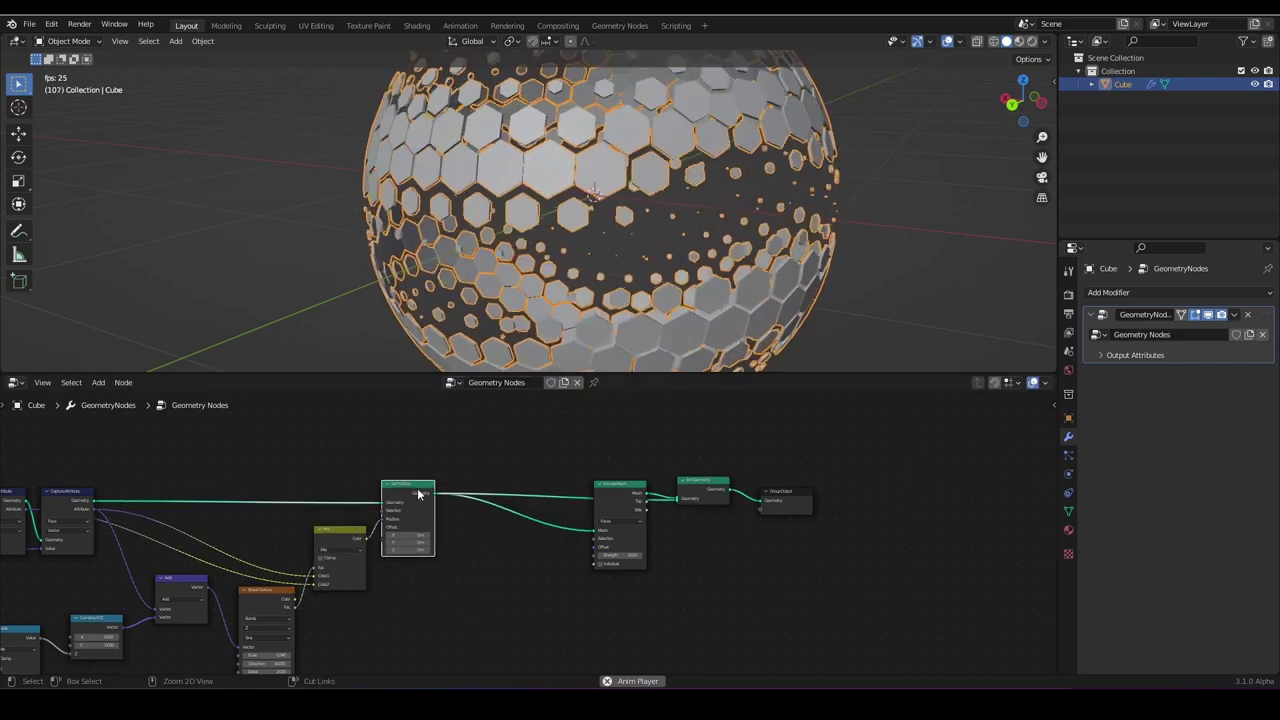
left_click_drag(606, 489, 454, 524)
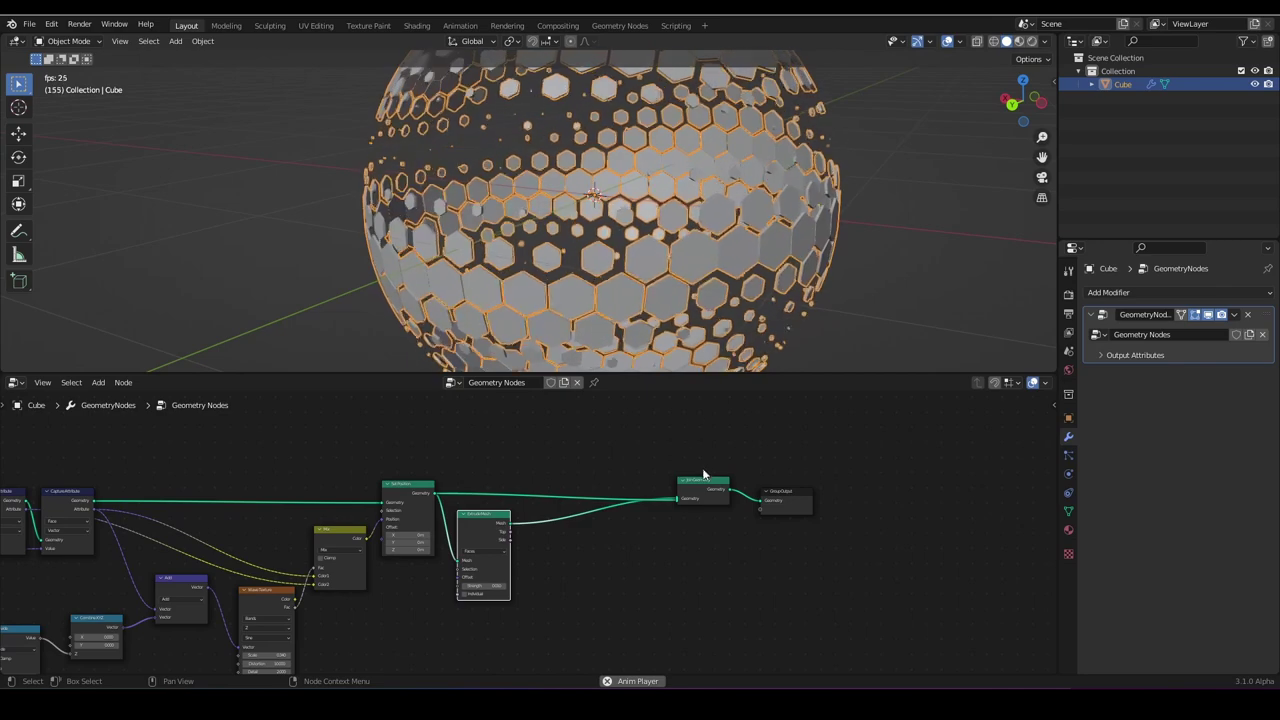
left_click_drag(690, 480, 566, 485)
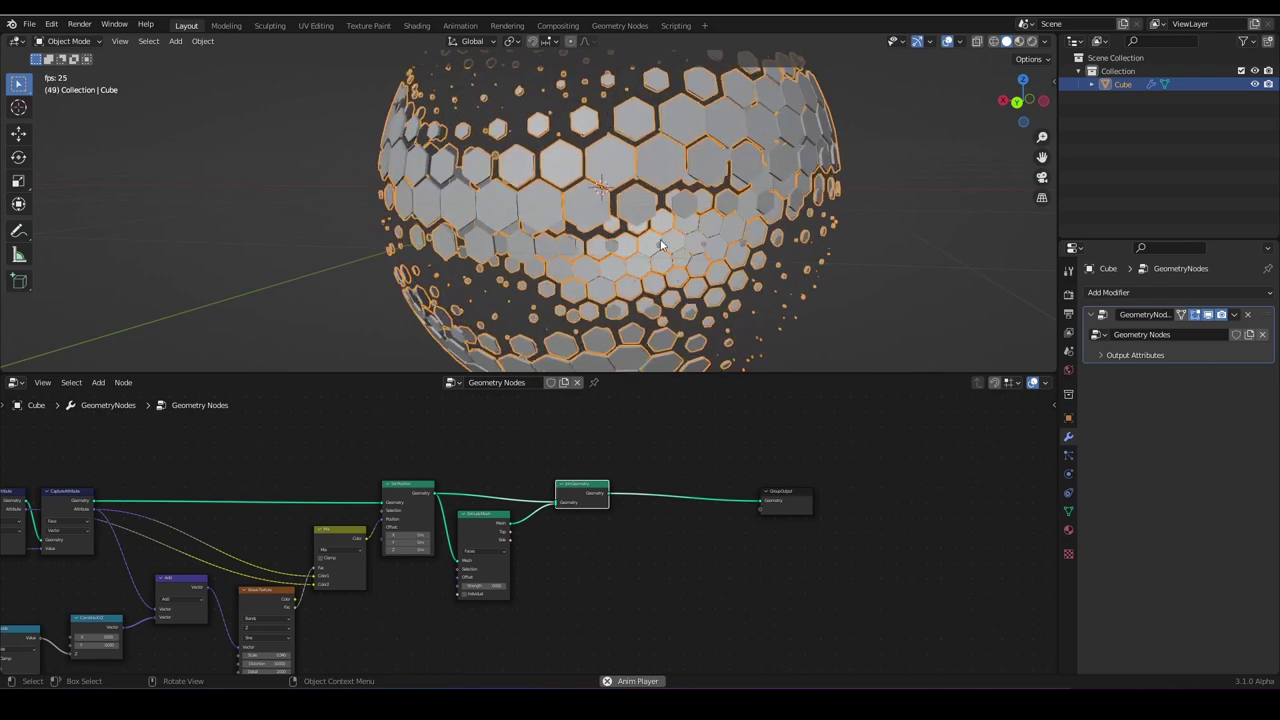
Open the Cube's material settings, stop the animation and switch the 3D viewport to rendered shading.
scroll(665, 214, "down", 2)
middle_click_drag(661, 228, 697, 238)
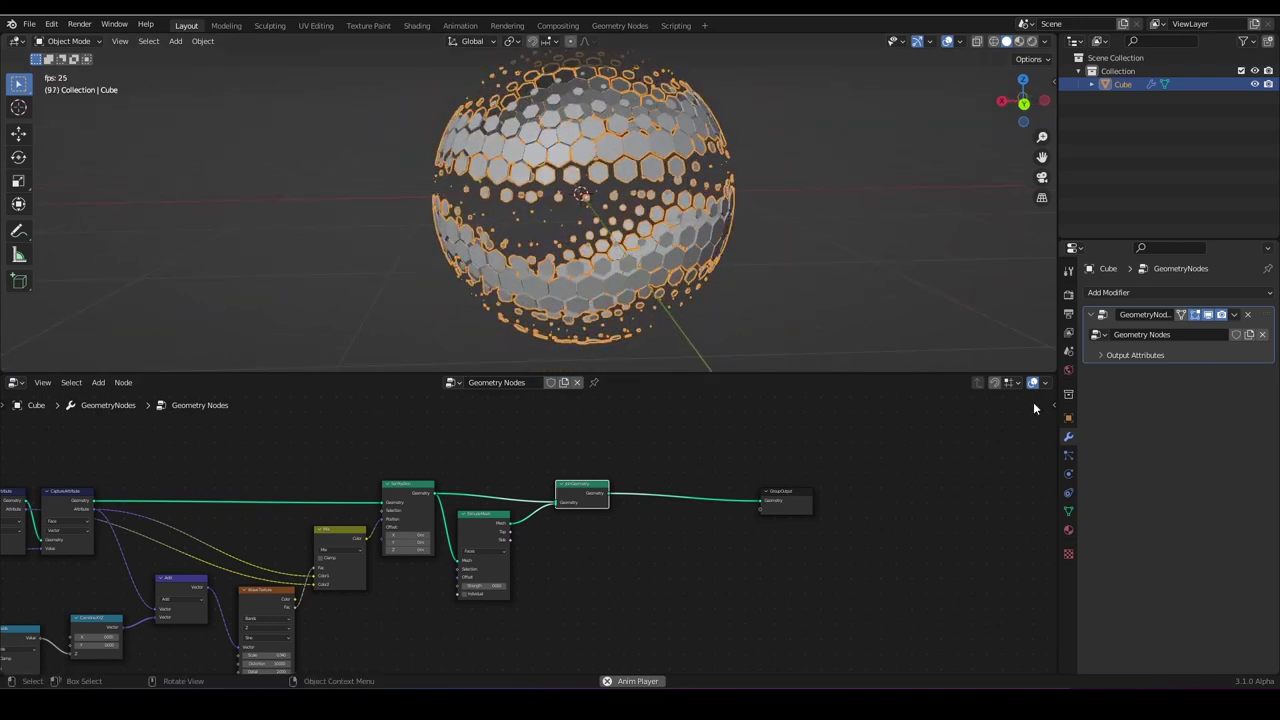
left_click(1069, 532)
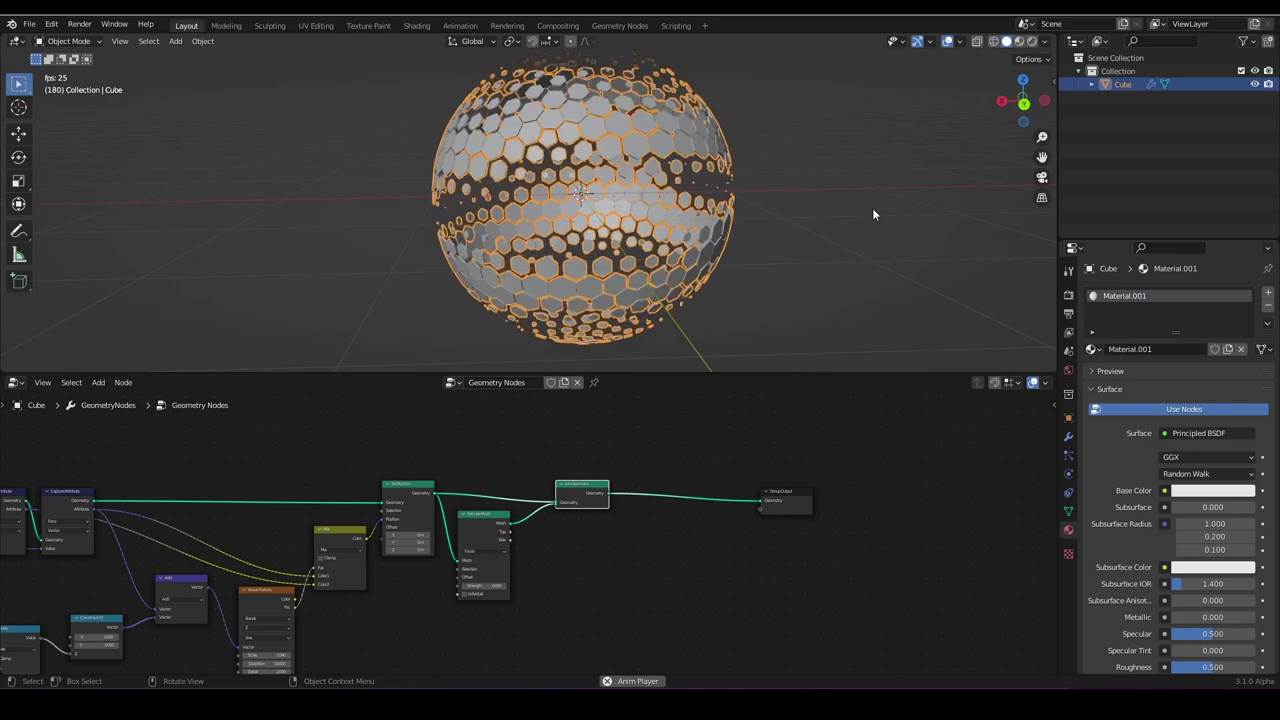
middle_click_drag(872, 214, 849, 201)
key("space")
scroll(1113, 443, "down", 4)
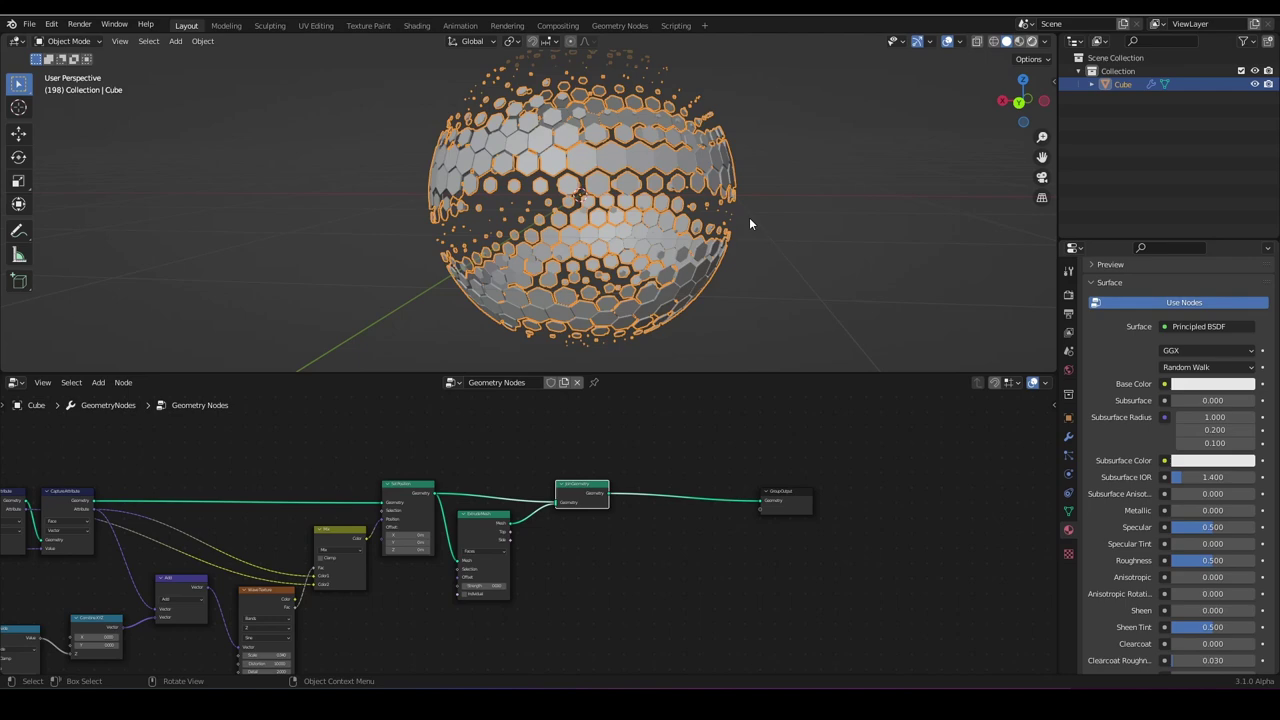
key("z")
key("8")
Set the Emission colour of Material.001 to pure white.
mouse_move(589, 270)
middle_mouse_down()
mouse_move(595, 283)
mouse_move(679, 280)
mouse_move(1001, 406)
middle_mouse_up()
scroll(1190, 598, "down", 8)
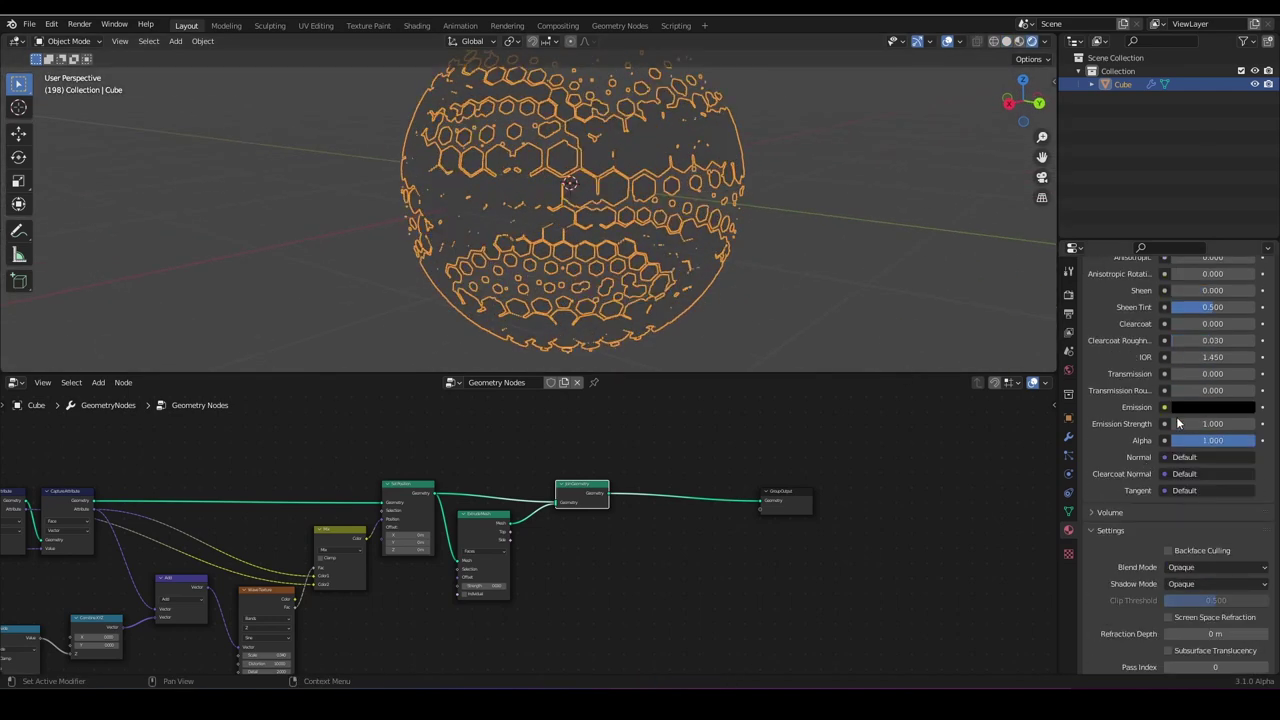
left_click(1213, 405)
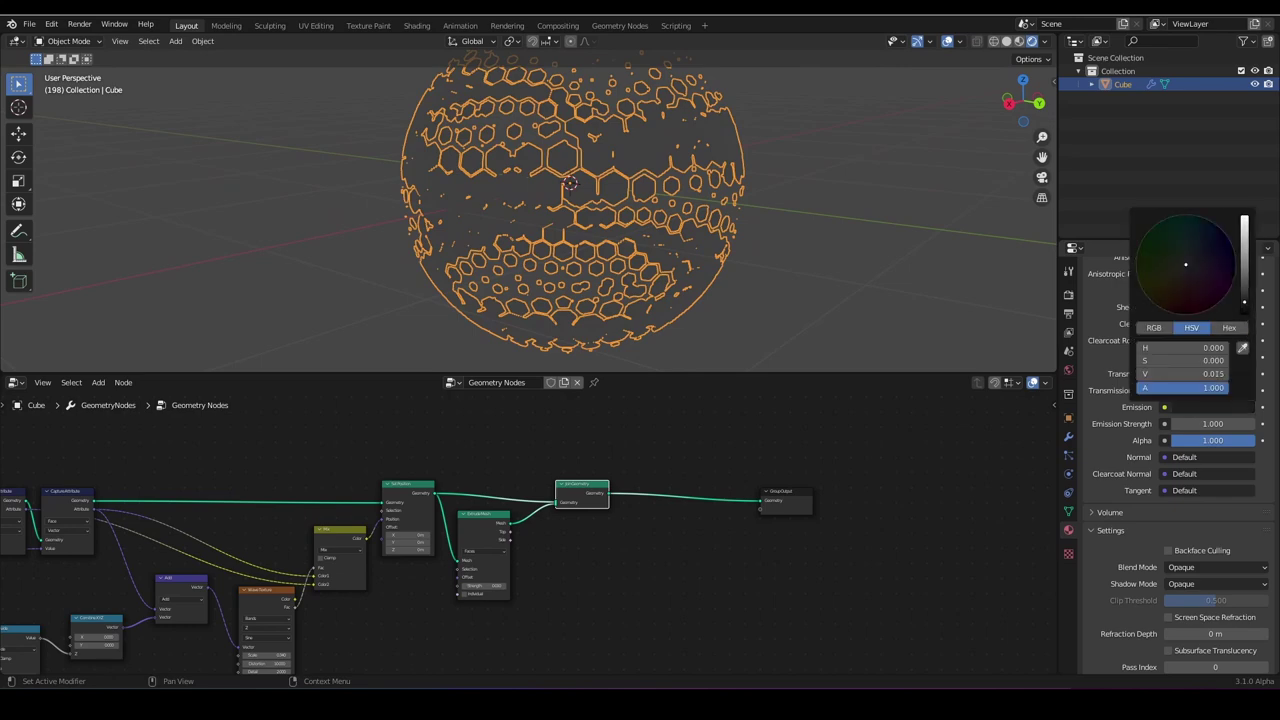
left_click_drag(1244, 302, 1244, 215)
middle_click_drag(619, 296, 668, 290)
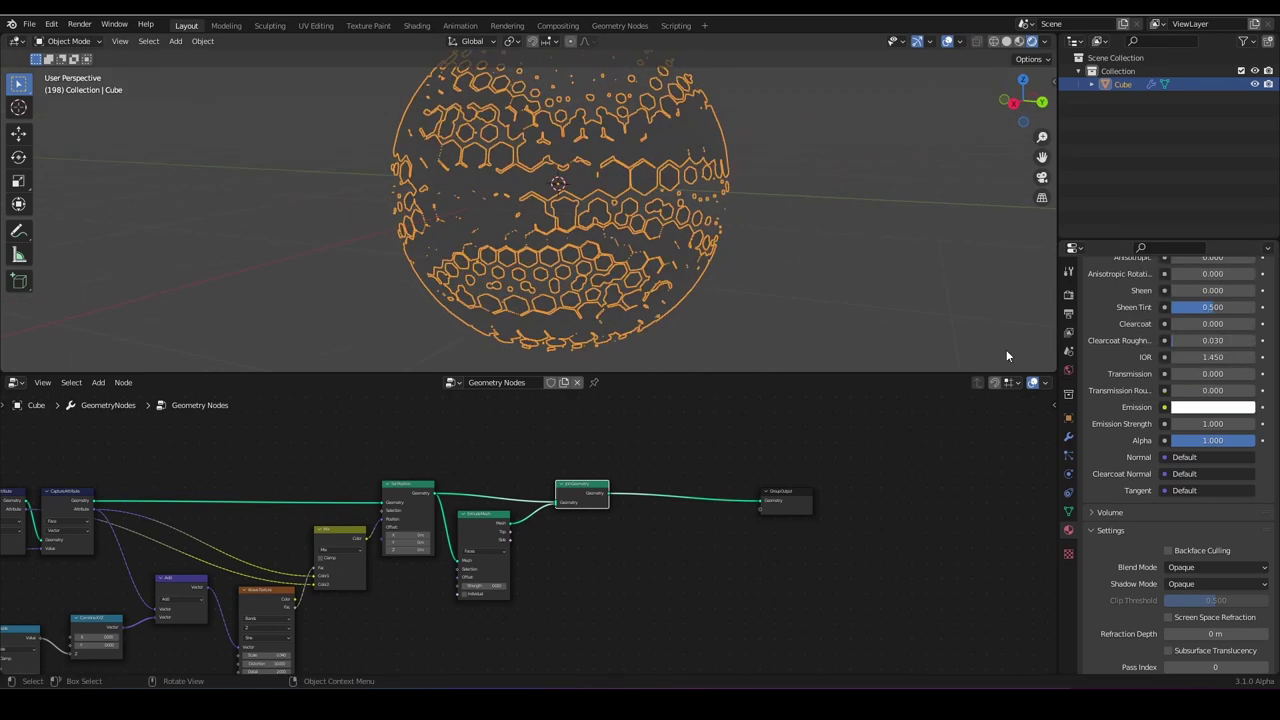
Enable Ambient Occlusion, Bloom and Screen Space Reflections for Eevee, and hide the viewport overlays.
left_click(1070, 296)
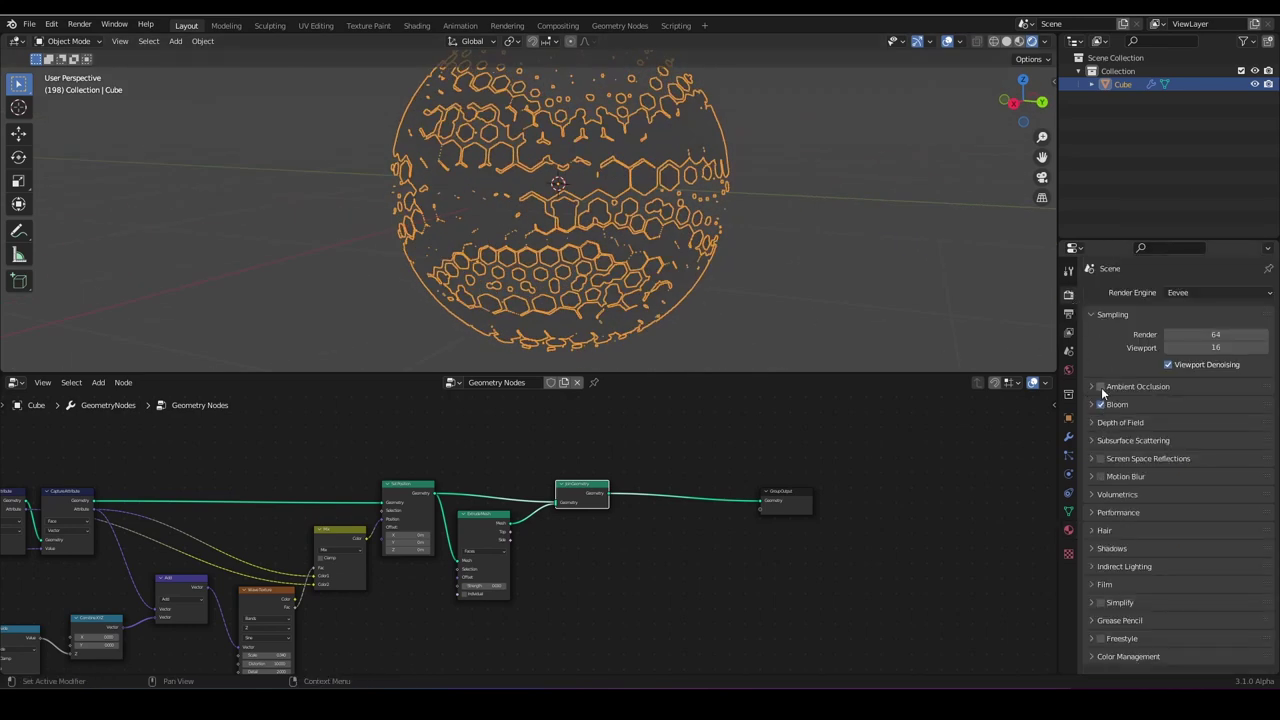
left_click(1099, 459)
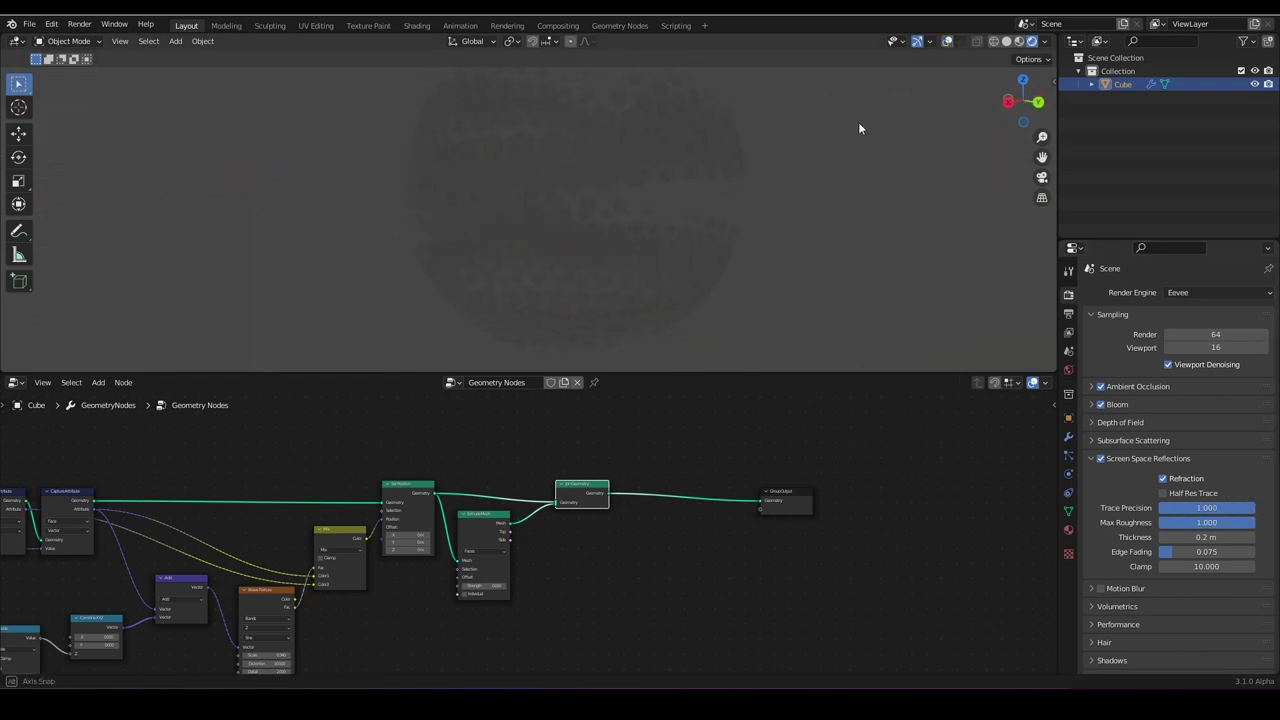
left_click(1068, 528)
scroll(1163, 456, "down", 10)
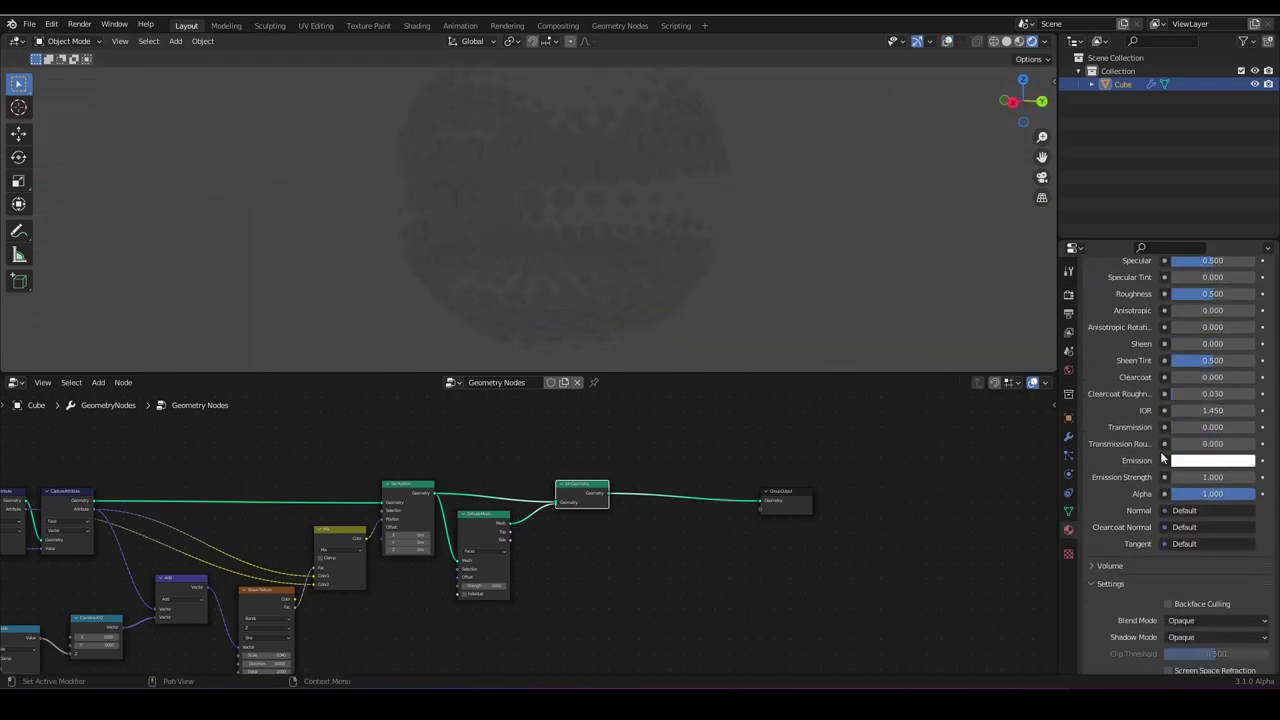
scroll(1163, 456, "up", 10)
scroll(1160, 451, "up", 2)
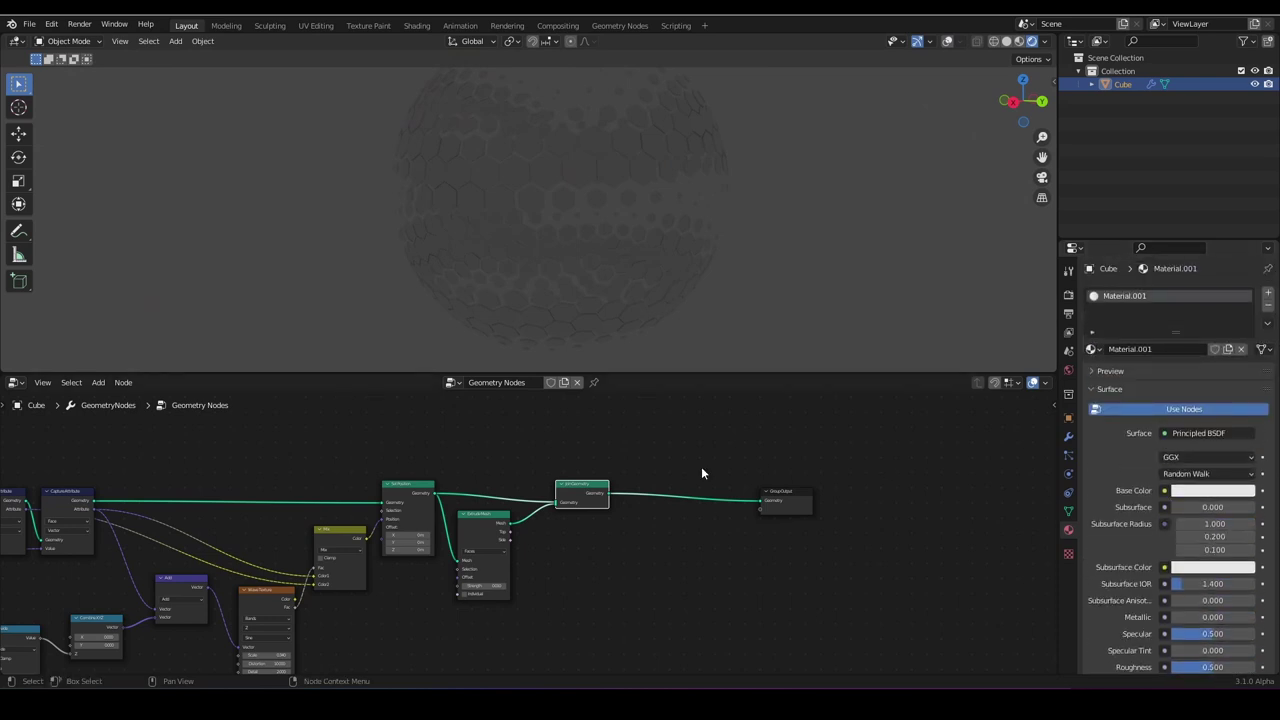
Insert a Set Material node between Join Geometry and Group Output and assign Material.001 to it.
scroll(701, 466, "up", 2)
scroll(632, 486, "up", 2)
key("shift+a")
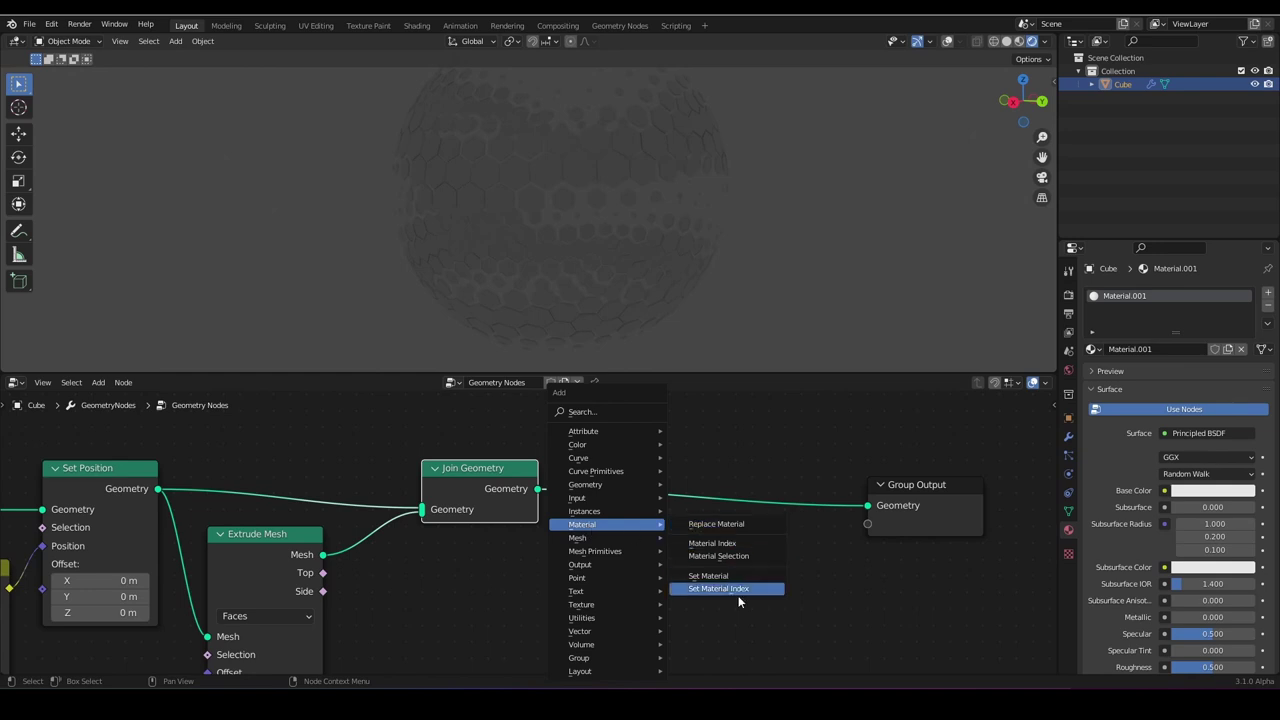
left_click(724, 577)
left_click(682, 462)
middle_click_drag(736, 429, 678, 433)
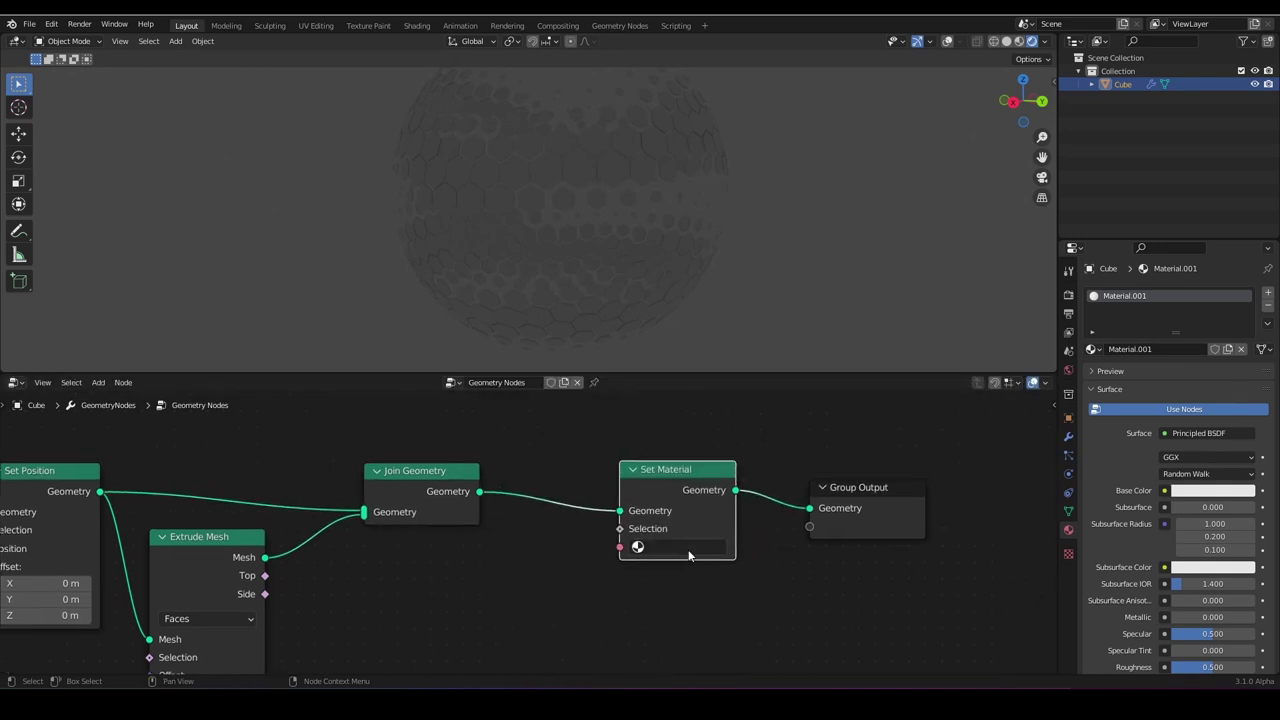
left_click(688, 549)
left_click(705, 389)
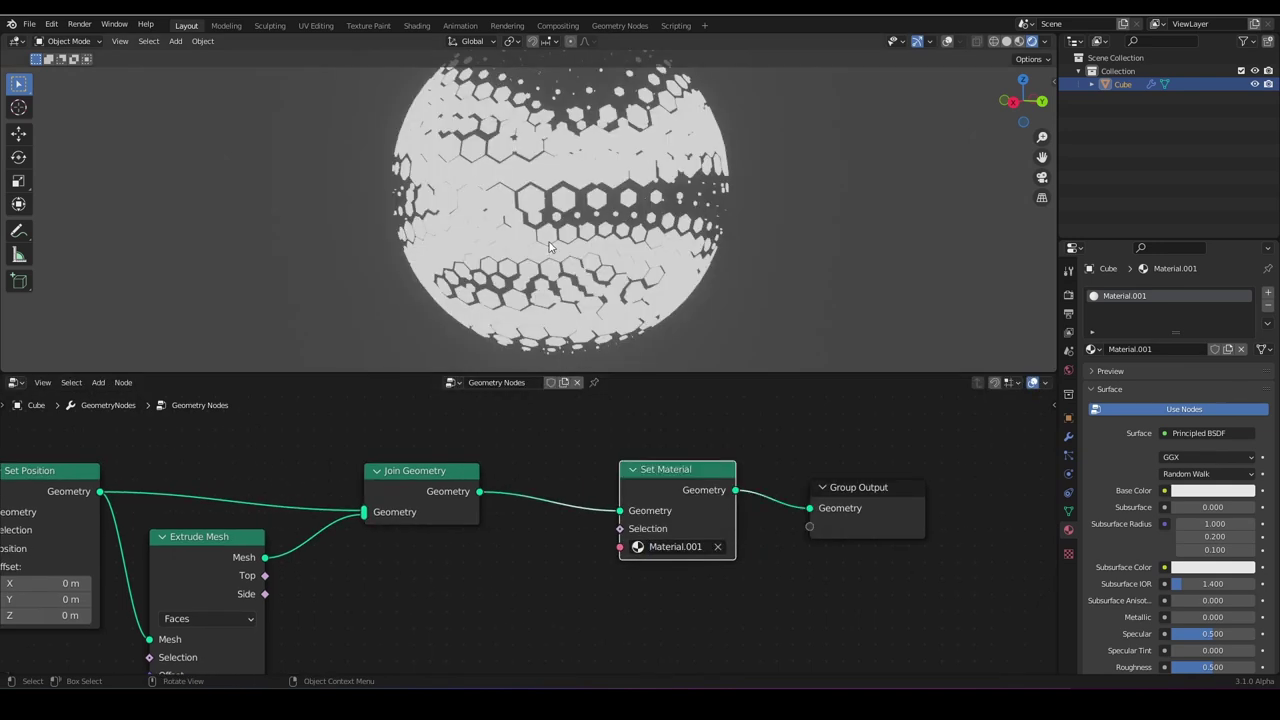
Try a coloured tint for the material's Emission and return it to white with saturation 0.
scroll(1166, 502, "down", 8)
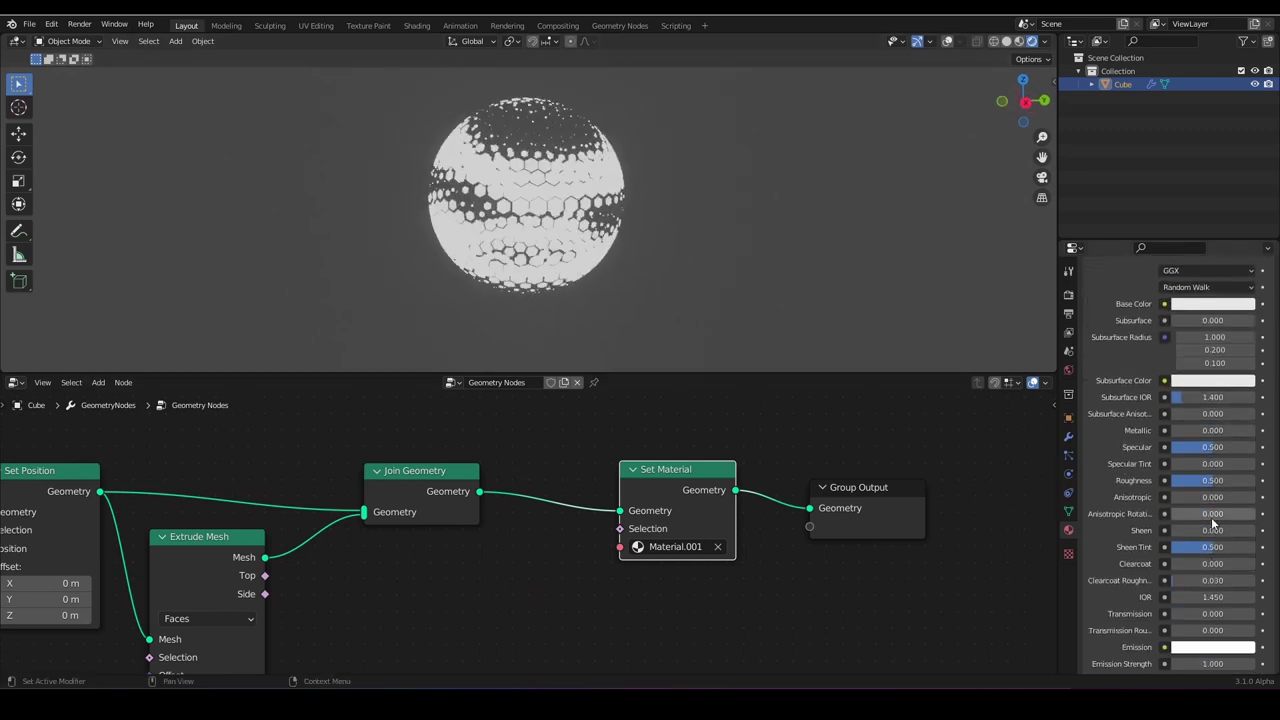
left_click(1212, 487)
left_click(1194, 360)
mouse_move(1194, 360)
left_mouse_down()
mouse_move(1154, 362)
mouse_move(1138, 341)
mouse_move(1154, 383)
left_mouse_up()
left_click_drag(1216, 443, 1137, 443)
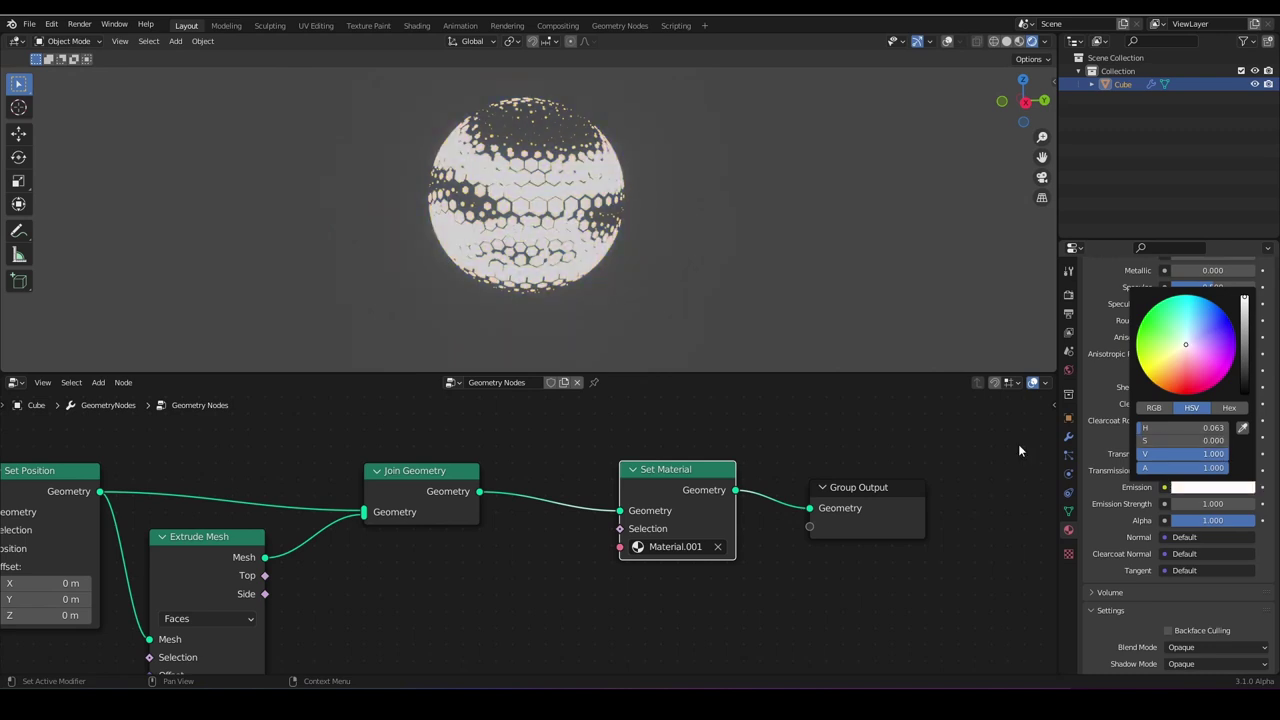
Examine the node tree and inspect the glowing sphere from several angles and distances.
scroll(612, 433, "down", 5)
middle_click_drag(633, 444, 651, 450)
scroll(651, 450, "up", 6)
scroll(400, 508, "down", 6)
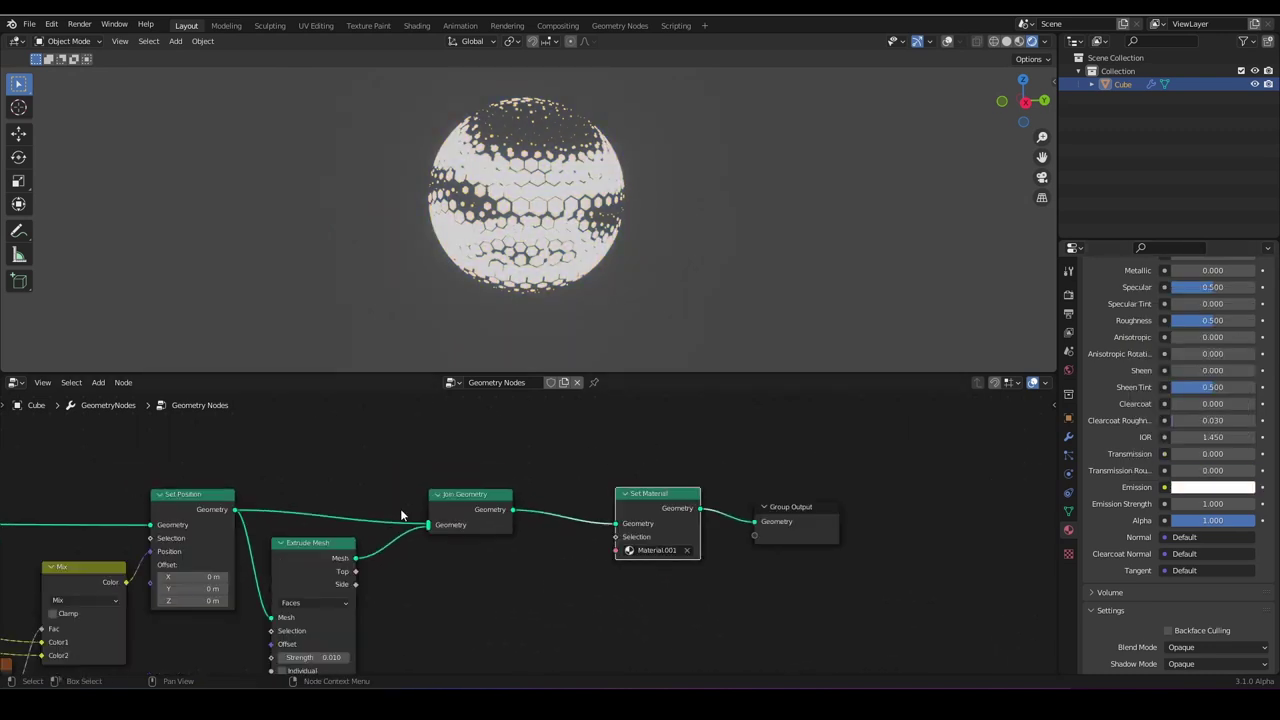
scroll(428, 511, "up", 2)
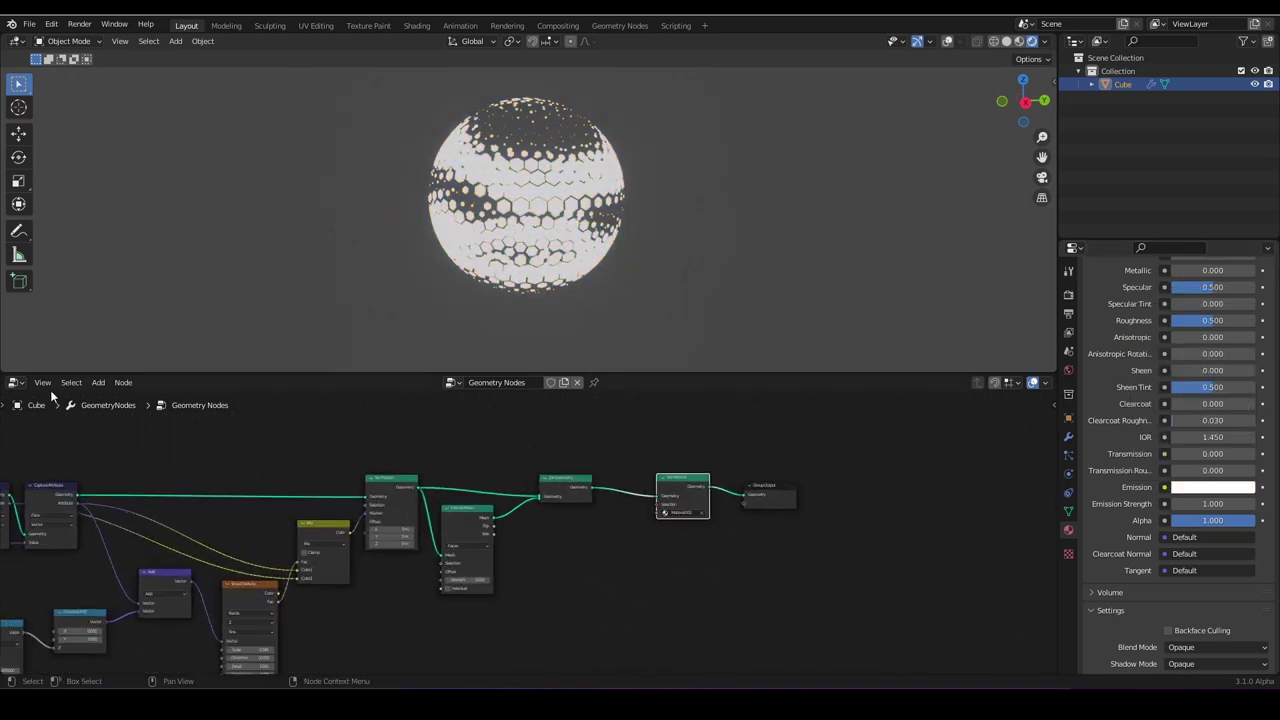
middle_click_drag(514, 537, 586, 525)
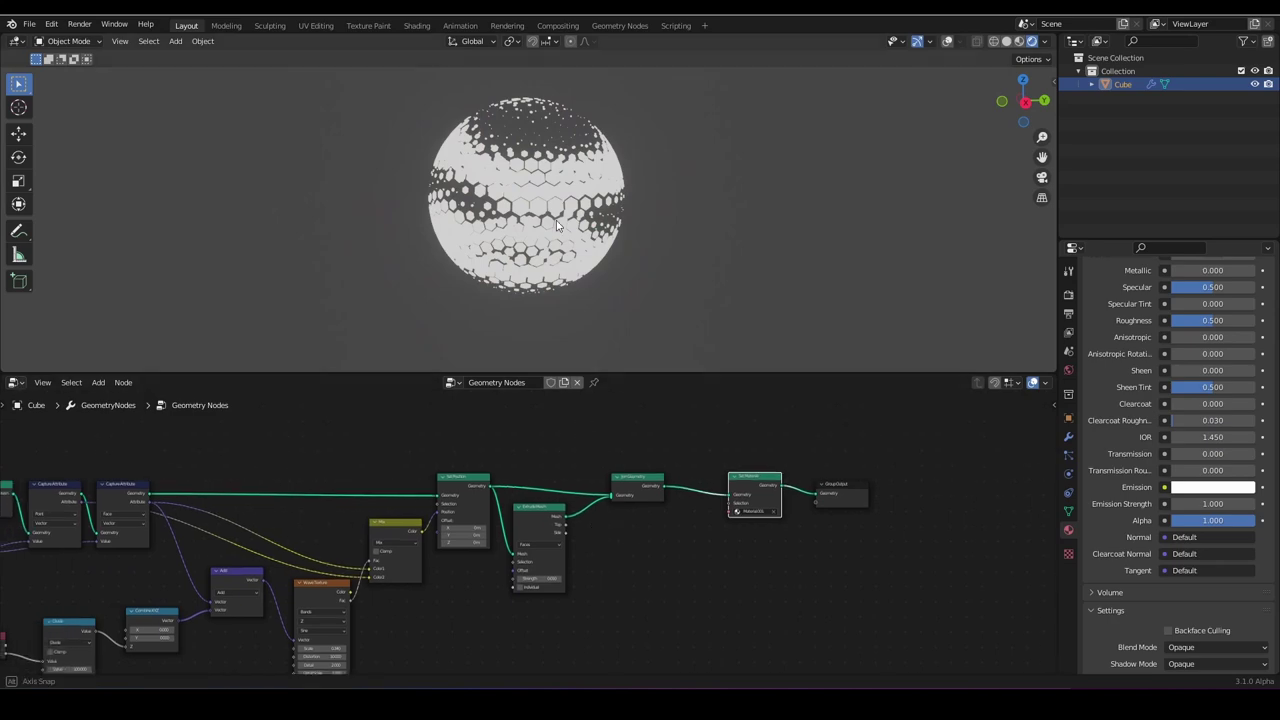
middle_click_drag(556, 220, 737, 223)
scroll(738, 225, "up", 4)
middle_click_drag(540, 244, 634, 250)
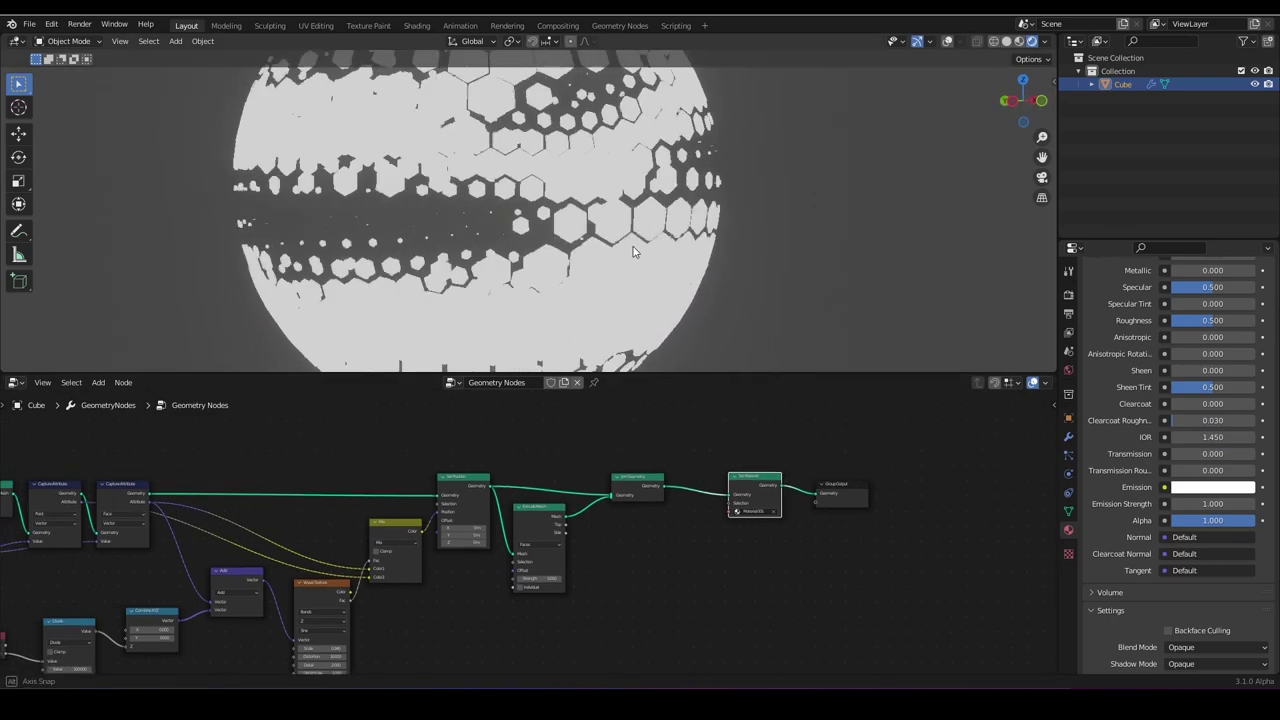
scroll(533, 507, "down", 4)
Shift the Wave Texture node slightly and link its Fac output to a new socket on Group Output.
scroll(530, 515, "up", 5)
middle_click_drag(527, 520, 539, 480)
left_click_drag(334, 555, 325, 547)
scroll(430, 348, "down", 4)
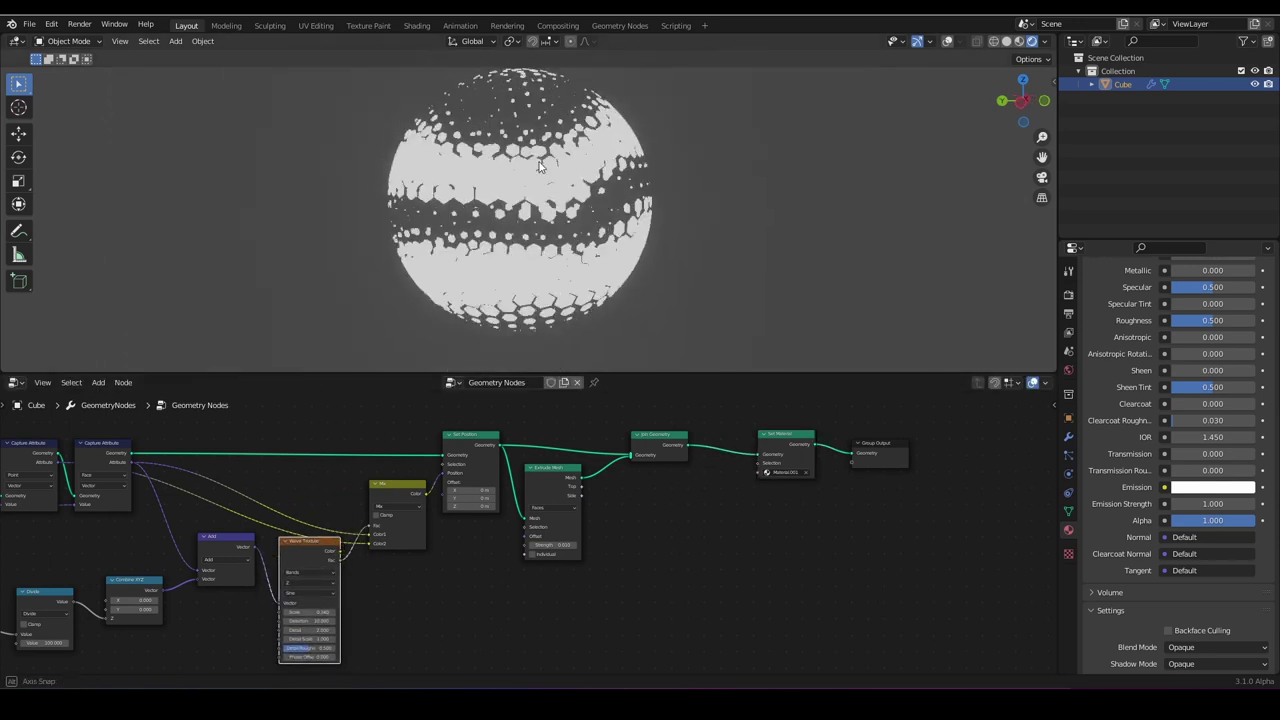
middle_click_drag(388, 545, 278, 554)
scroll(314, 515, "up", 1)
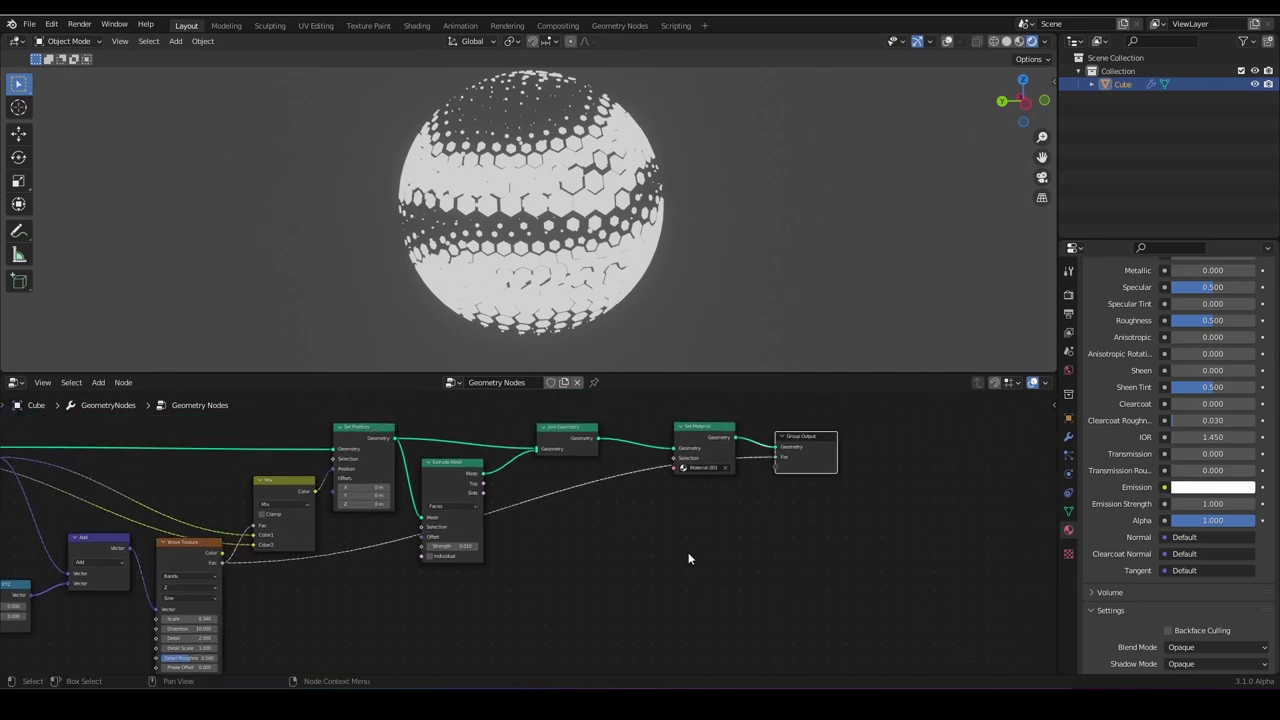
Examine the whole node tree and follow the Fac link from Wave Texture past Extrude Mesh.
scroll(685, 552, "down", 4)
scroll(695, 553, "up", 6)
middle_click_drag(682, 551, 536, 579)
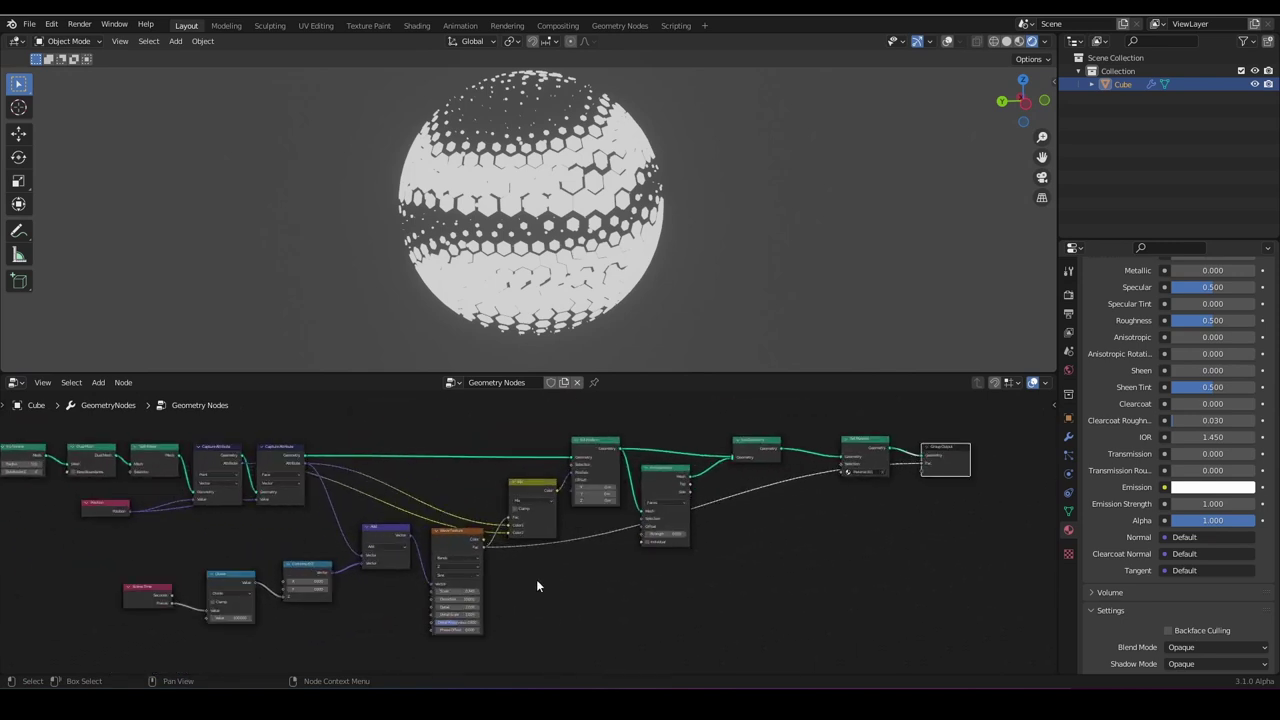
left_click(797, 438)
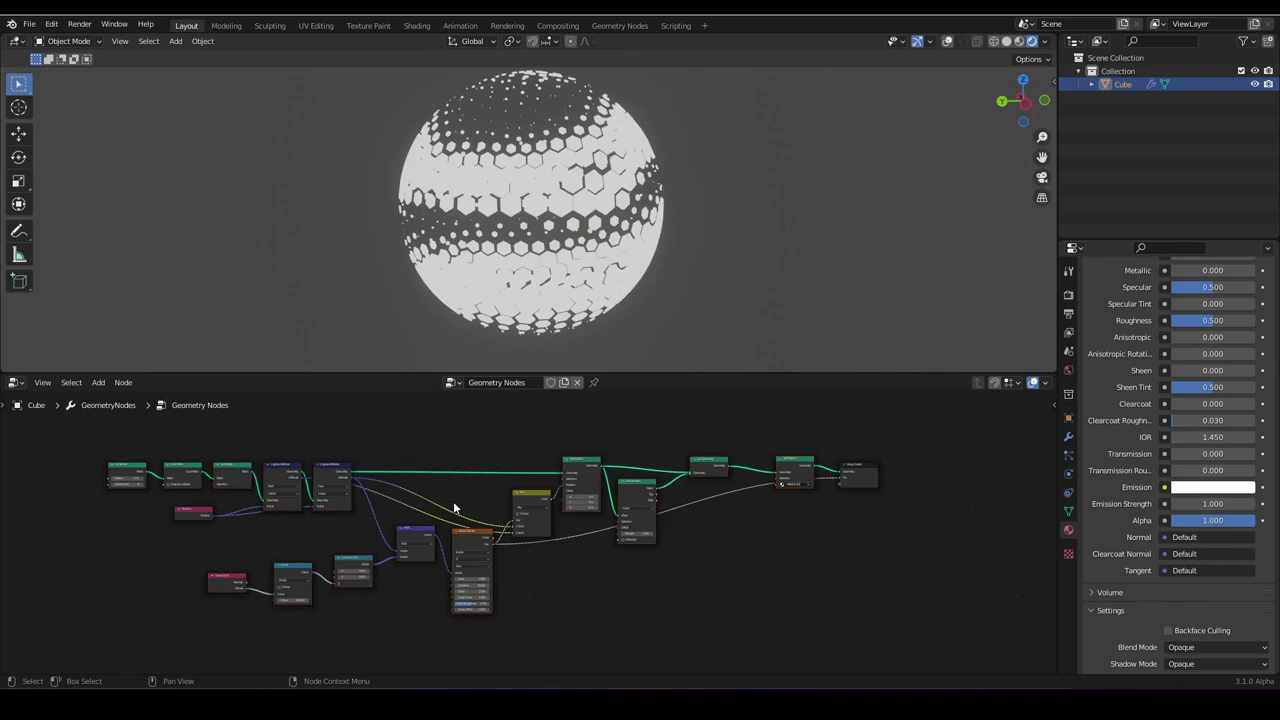
middle_click_drag(668, 499, 535, 512)
scroll(611, 481, "up", 5)
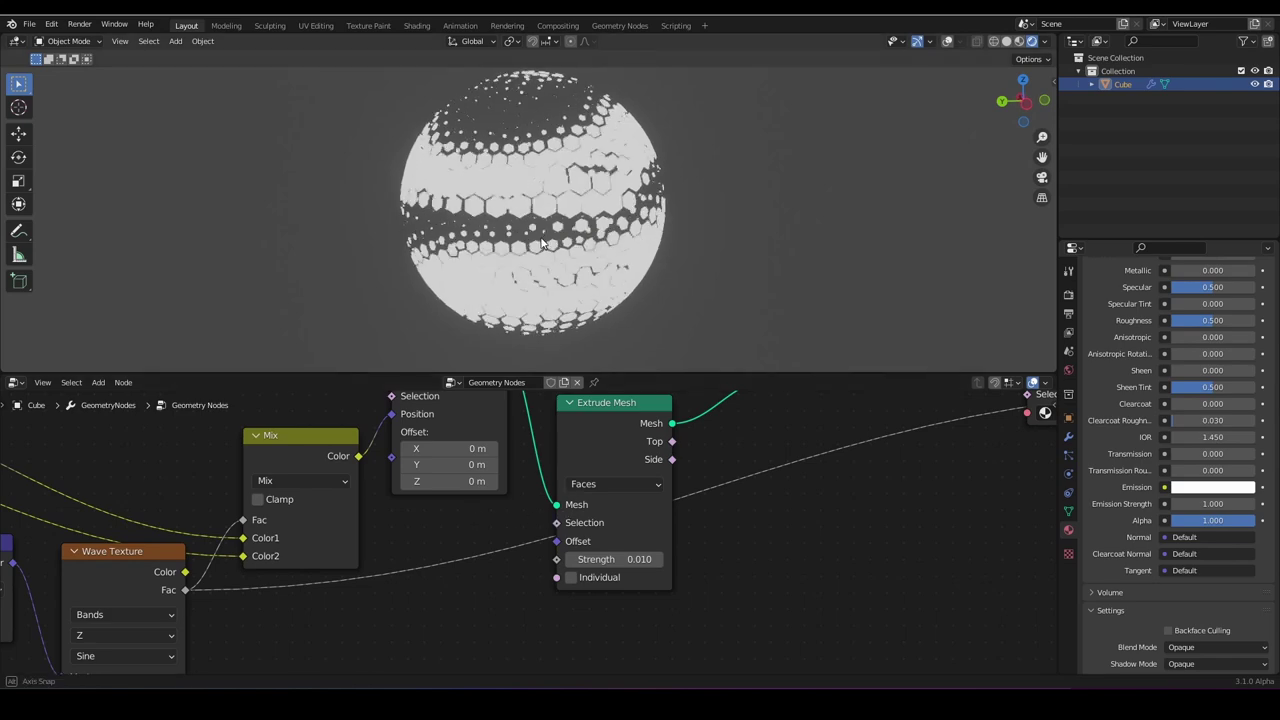
Examine the sphere's hexagons close up and from another side, alongside the nodes between Wave Texture and Group Output.
scroll(548, 233, "up", 4)
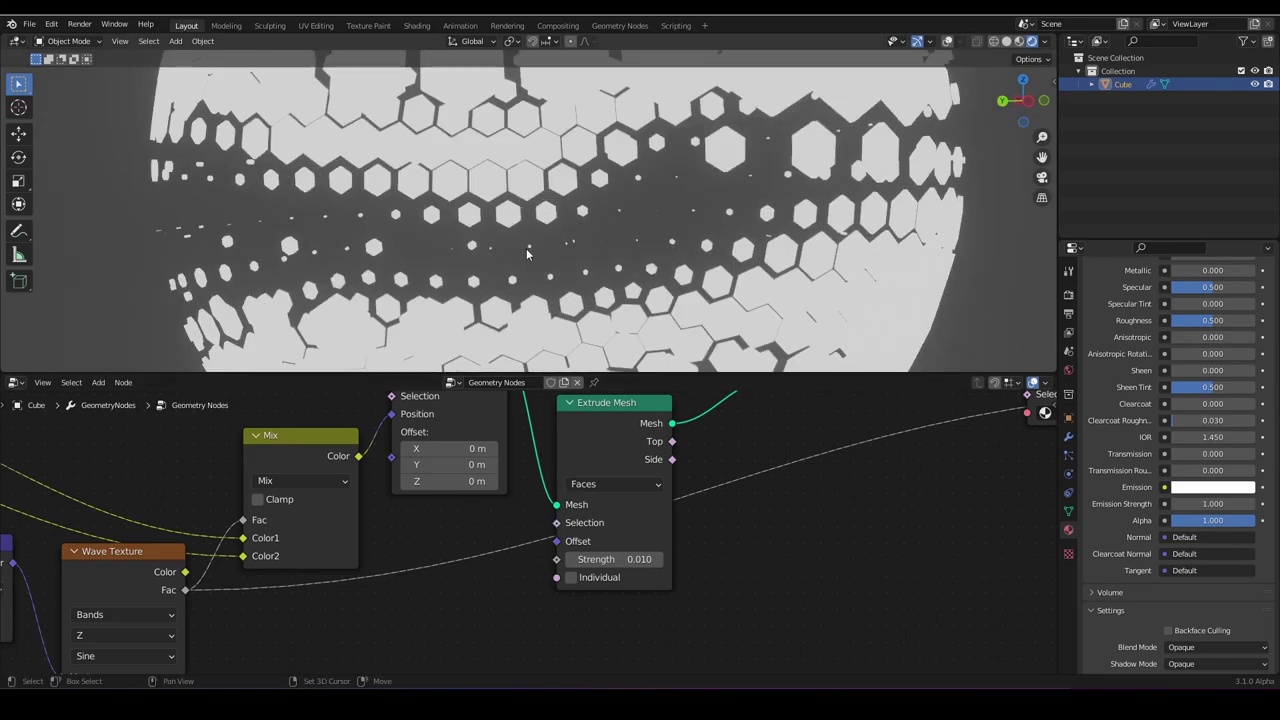
mouse_move(526, 248)
middle_mouse_down()
mouse_move(586, 238)
mouse_move(627, 257)
mouse_move(525, 264)
middle_mouse_up()
scroll(627, 257, "down", 4)
scroll(589, 504, "down", 6)
scroll(589, 505, "down", 4)
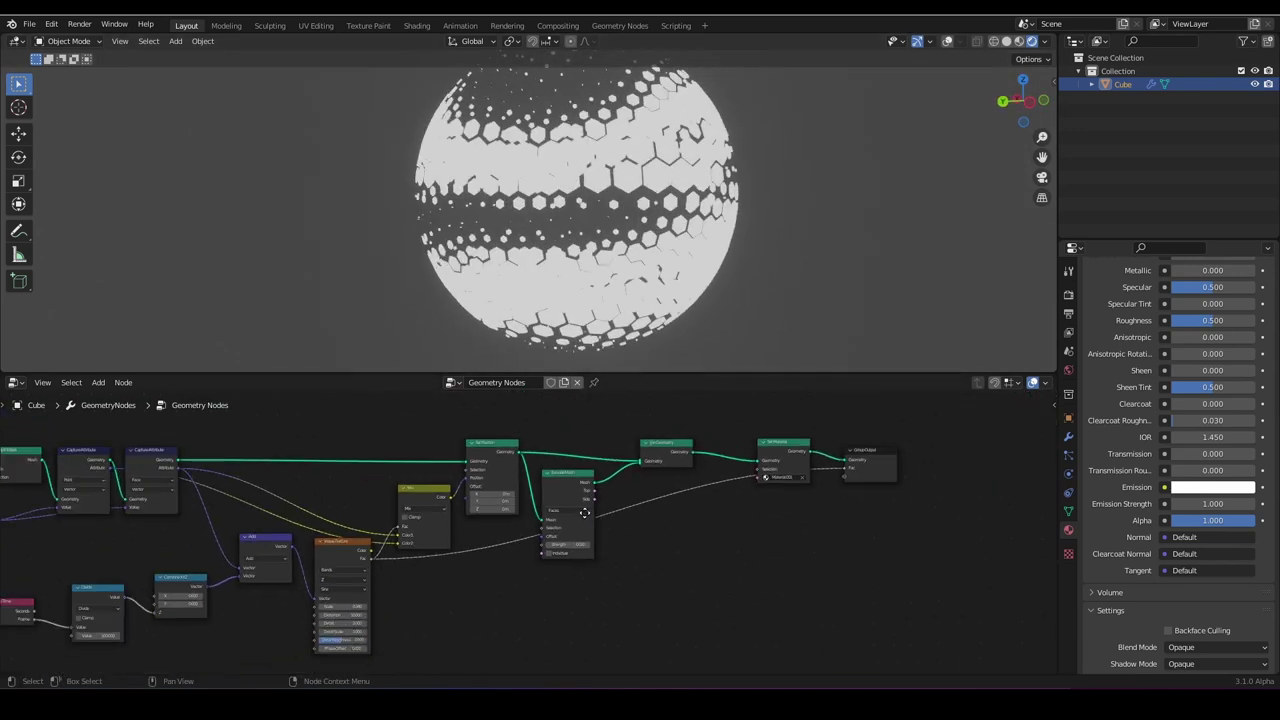
scroll(474, 543, "up", 4)
mouse_move(589, 507)
middle_mouse_down()
mouse_move(474, 543)
mouse_move(583, 513)
middle_mouse_up()
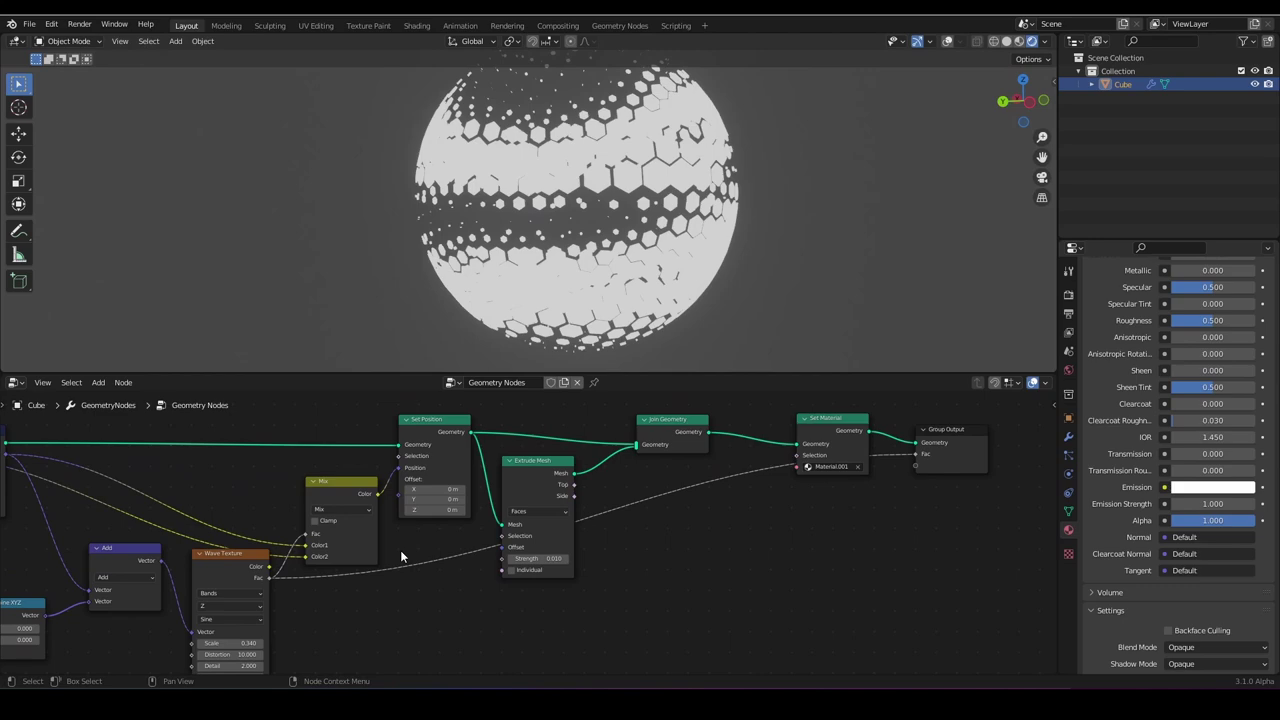
middle_click_drag(588, 333, 546, 291)
scroll(559, 522, "down", 3)
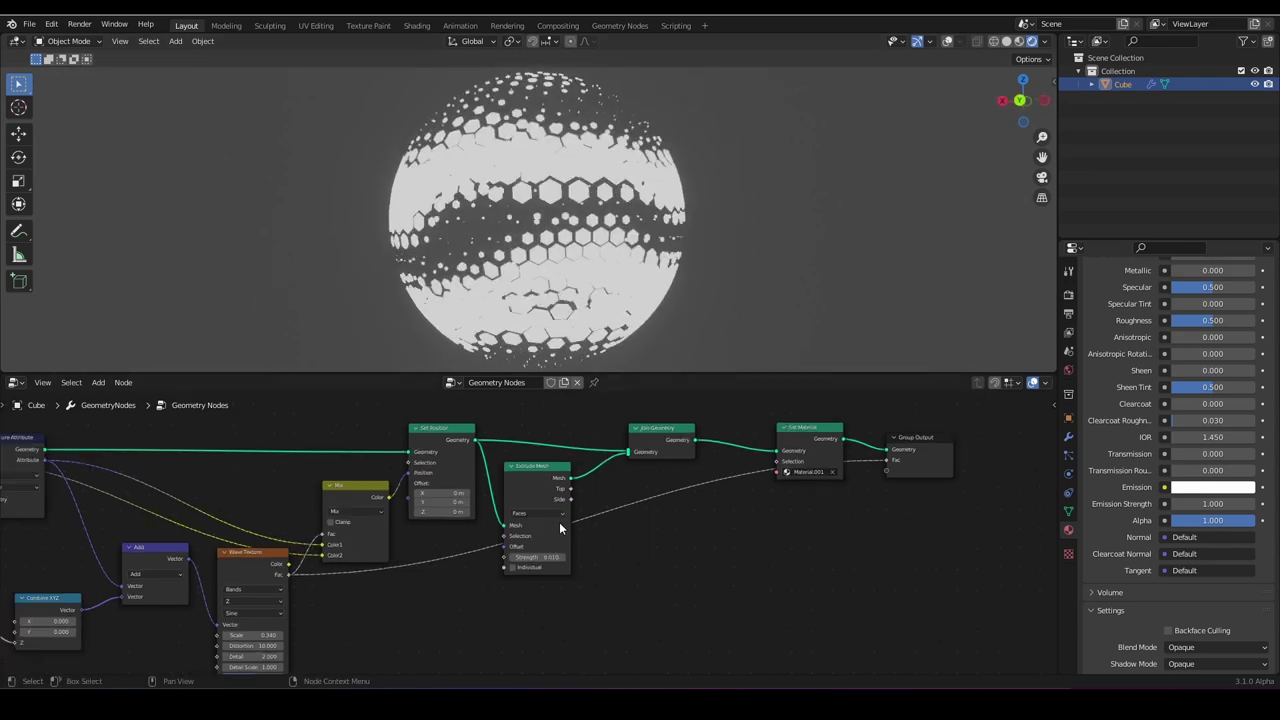
Expand the Output Attributes of the GeometryNodes modifier and name the Fac output attribute salat.
scroll(524, 543, "up", 4)
mouse_move(925, 484)
left_mouse_down()
mouse_move(926, 466)
mouse_move(927, 484)
left_mouse_up()
left_click(1069, 435)
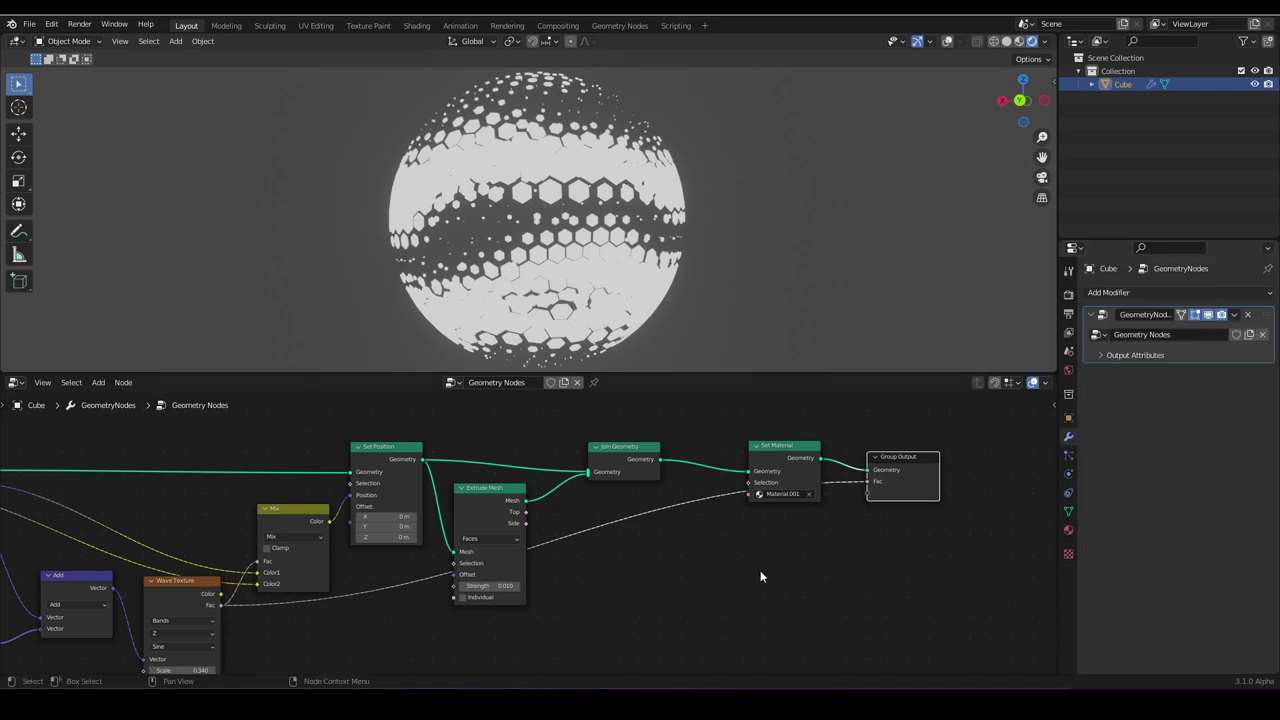
middle_click_drag(760, 571, 730, 559)
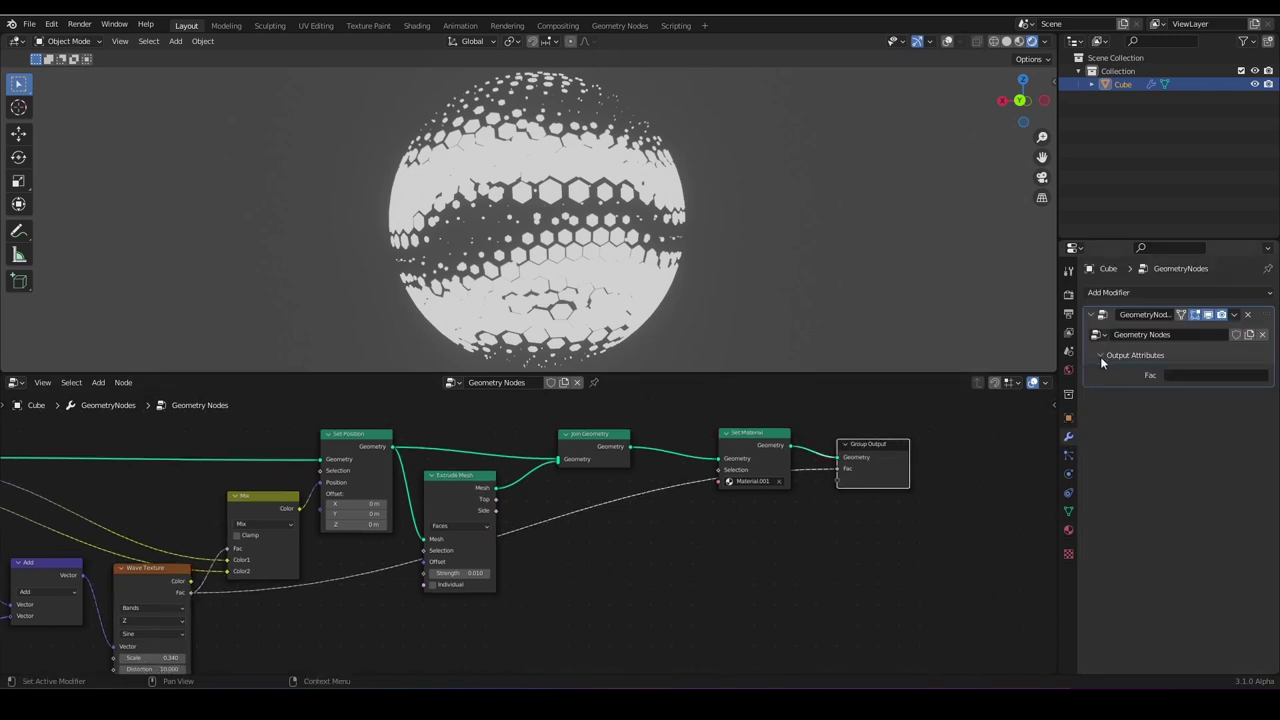
left_click(1202, 374)
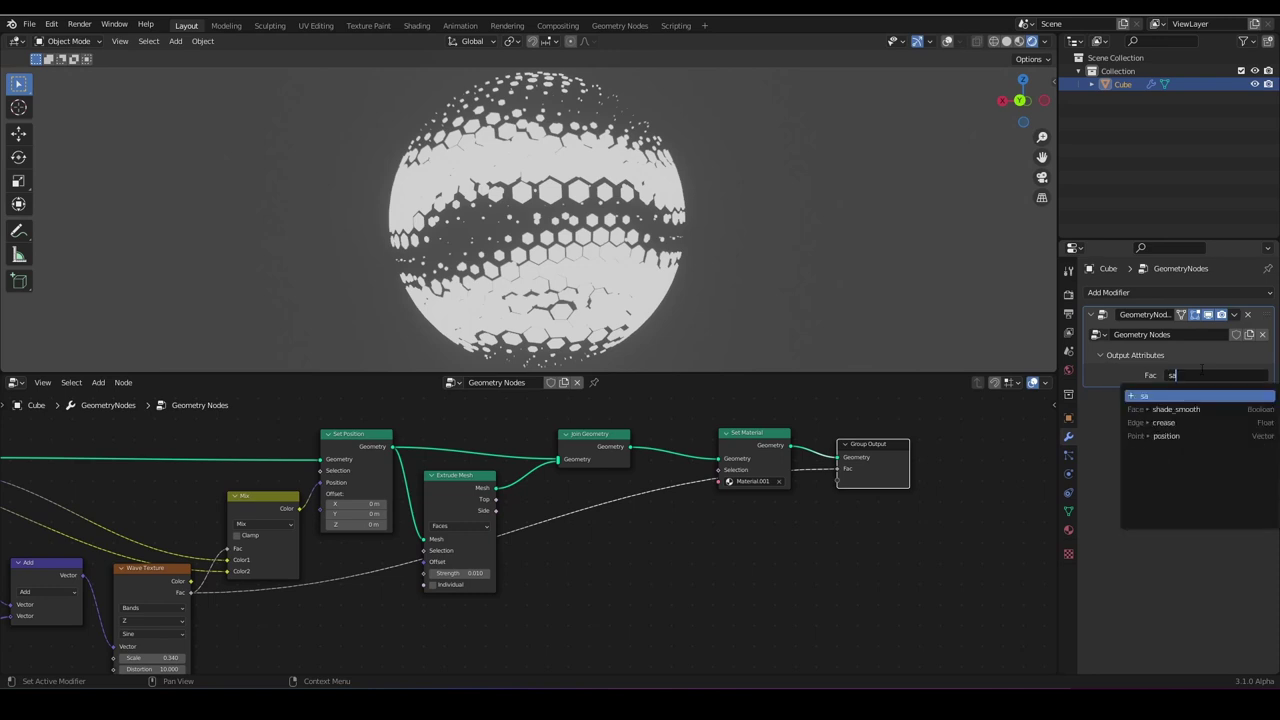
type("salat")
key("Return")
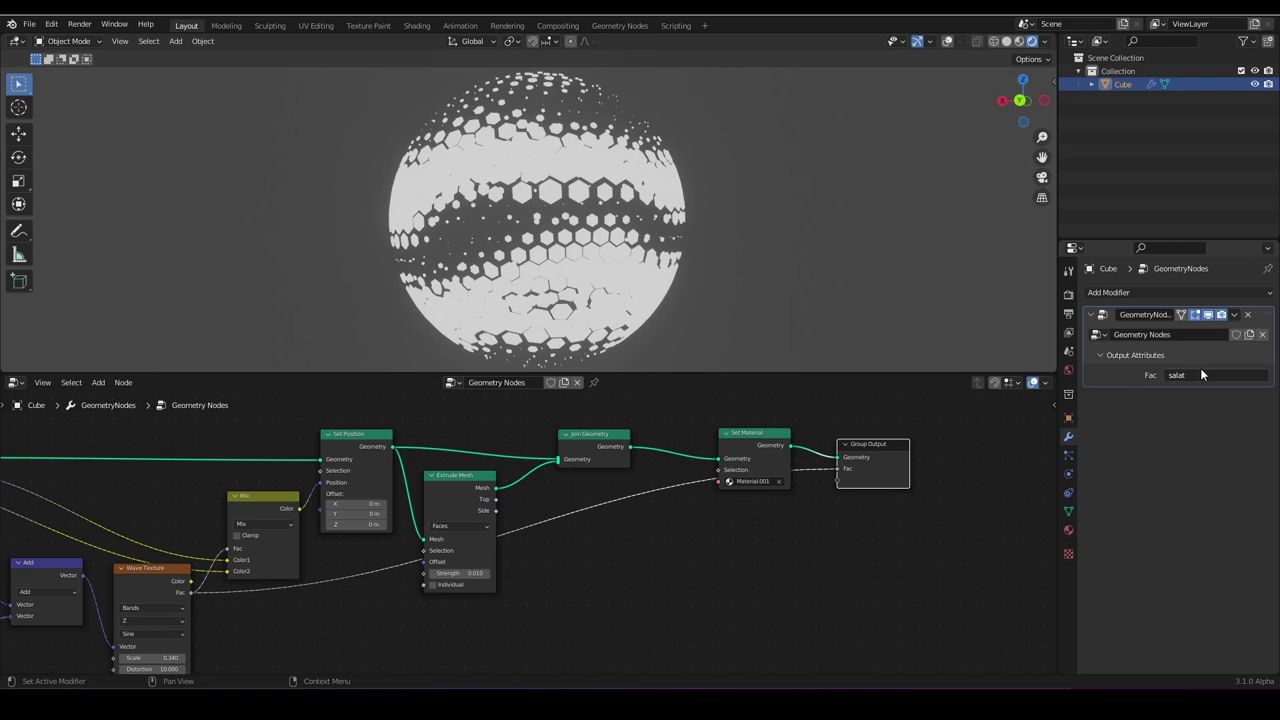
Switch the node area to the Shader Editor and add an Attribute node beside the Principled BSDF of Material.001.
left_click(16, 382)
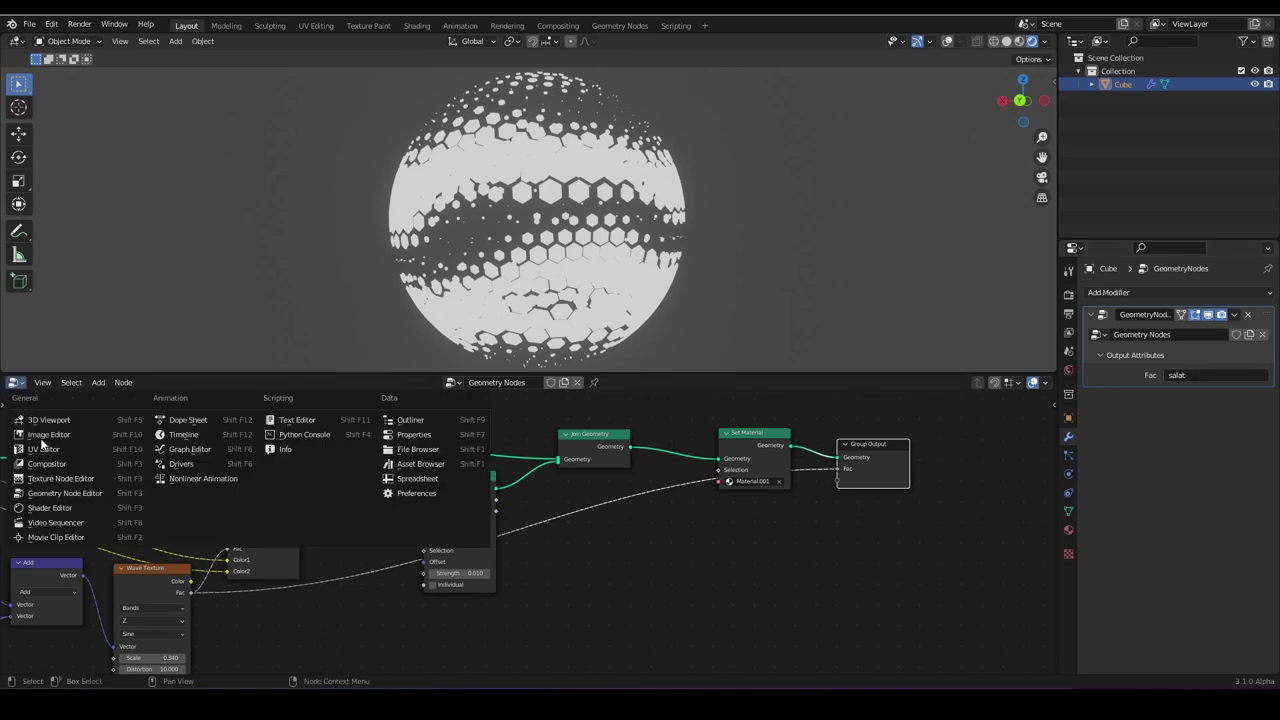
left_click(57, 504)
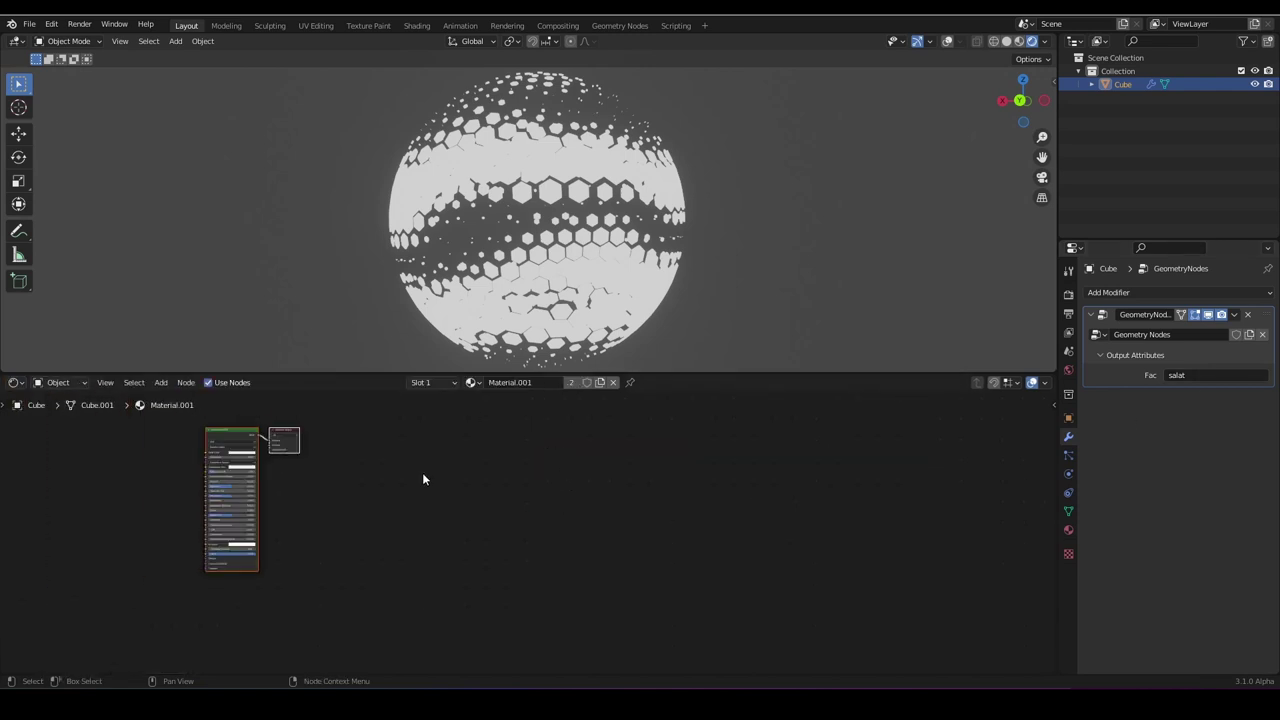
key("Home")
scroll(423, 474, "up", 2)
middle_click_drag(423, 474, 506, 492)
key("shift+a")
left_click(306, 445)
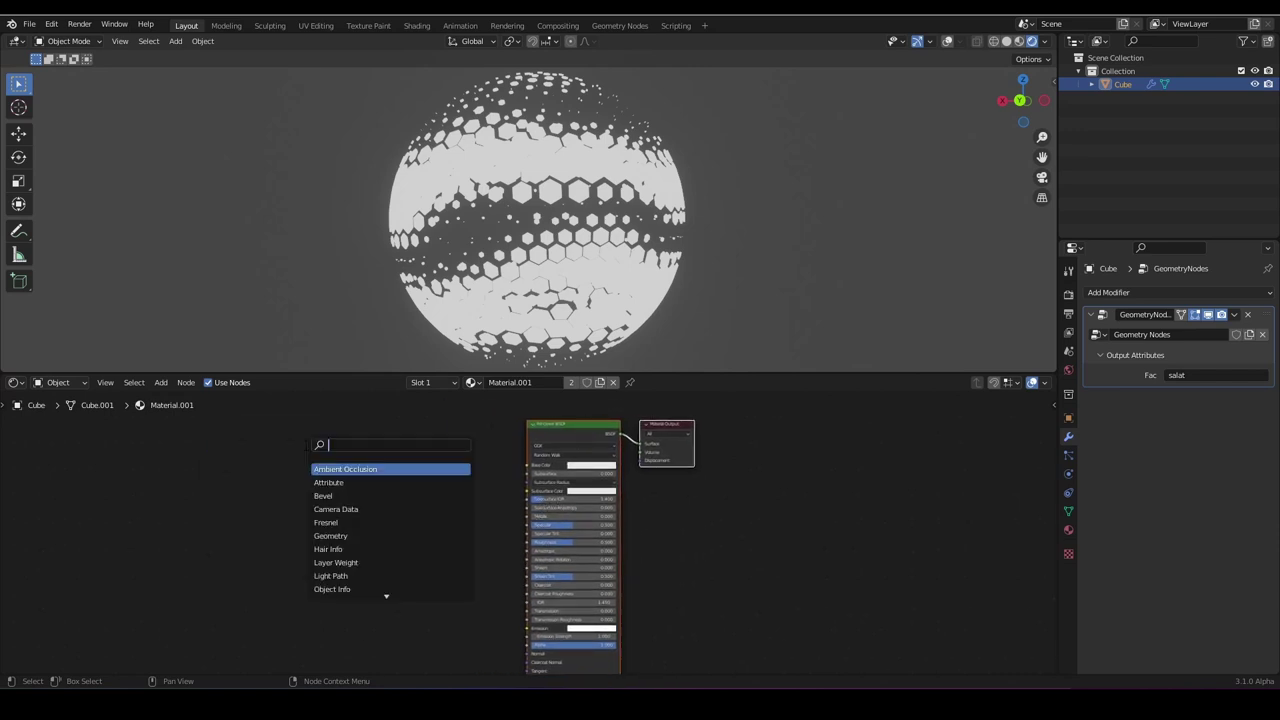
type("att")
key("Return")
left_click(308, 463)
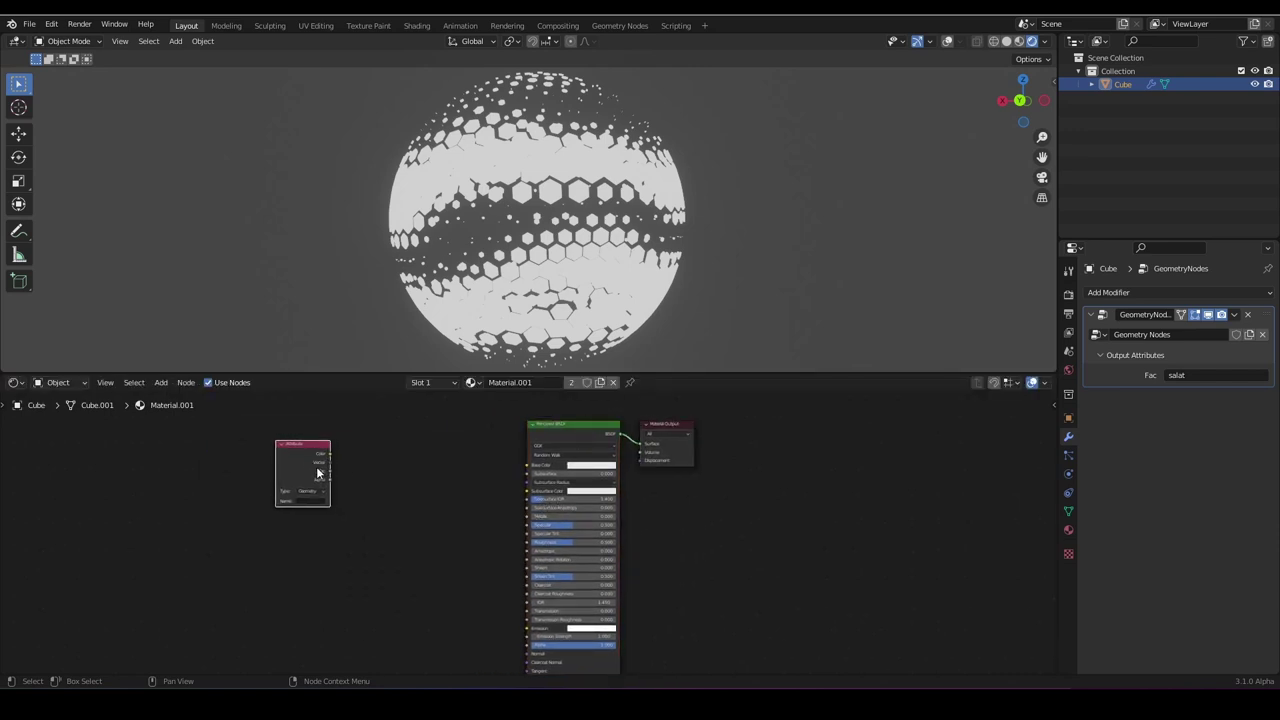
Preview the Attribute node's Color on the sphere through a Viewer and set the attribute's name to salat.
left_click(308, 463, "ctrl+shift")
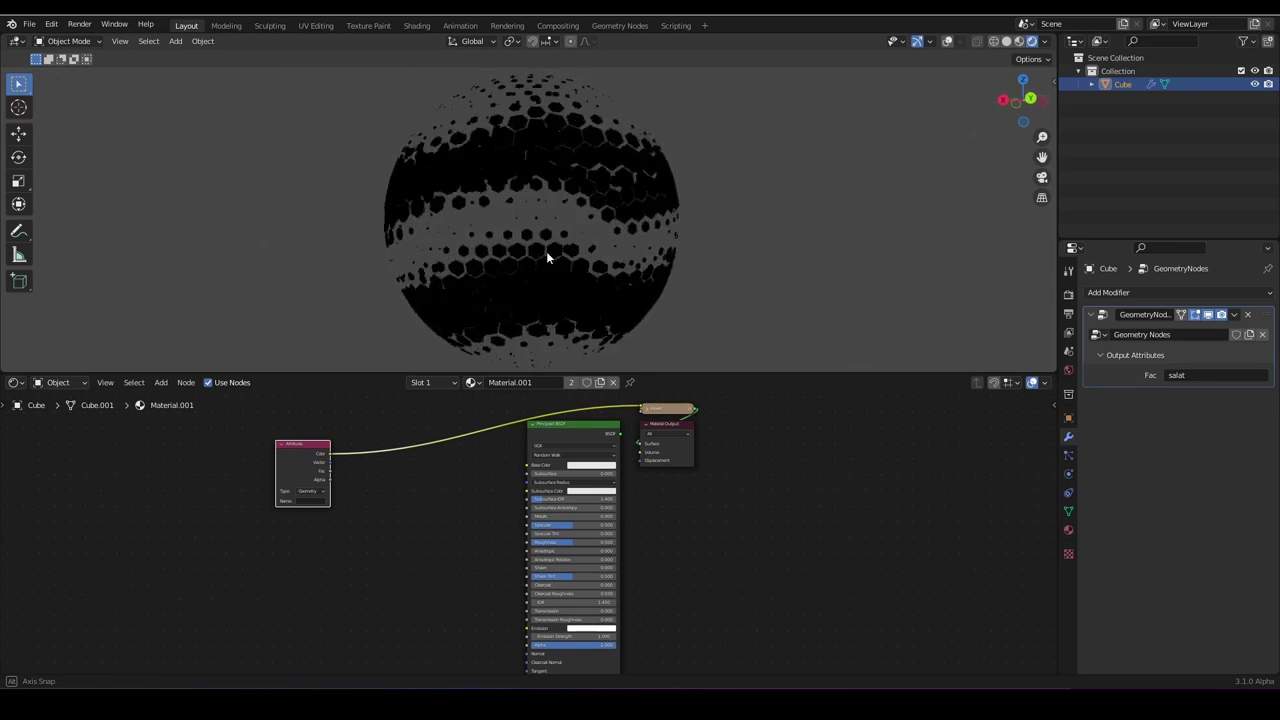
scroll(546, 251, "up", 5)
middle_click_drag(507, 231, 603, 284, "shift")
scroll(603, 284, "up", 4)
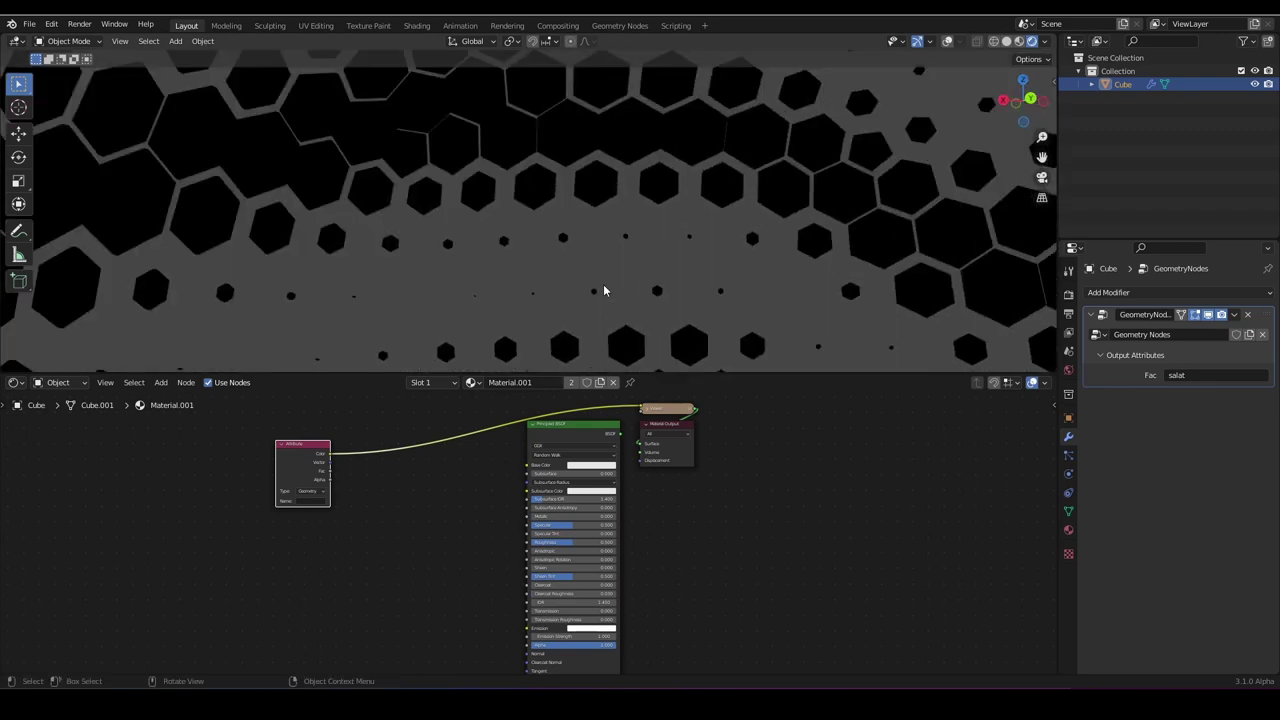
scroll(605, 286, "up", 2)
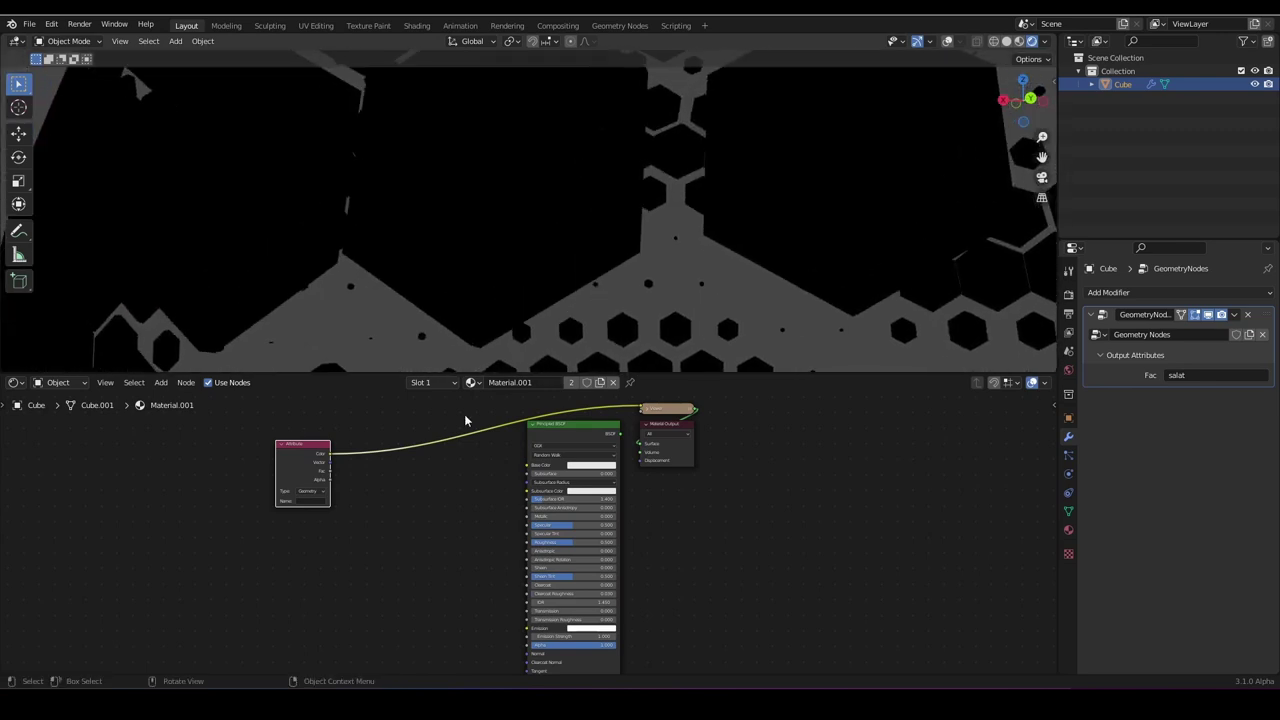
scroll(354, 514, "up", 4)
scroll(491, 622, "up", 2)
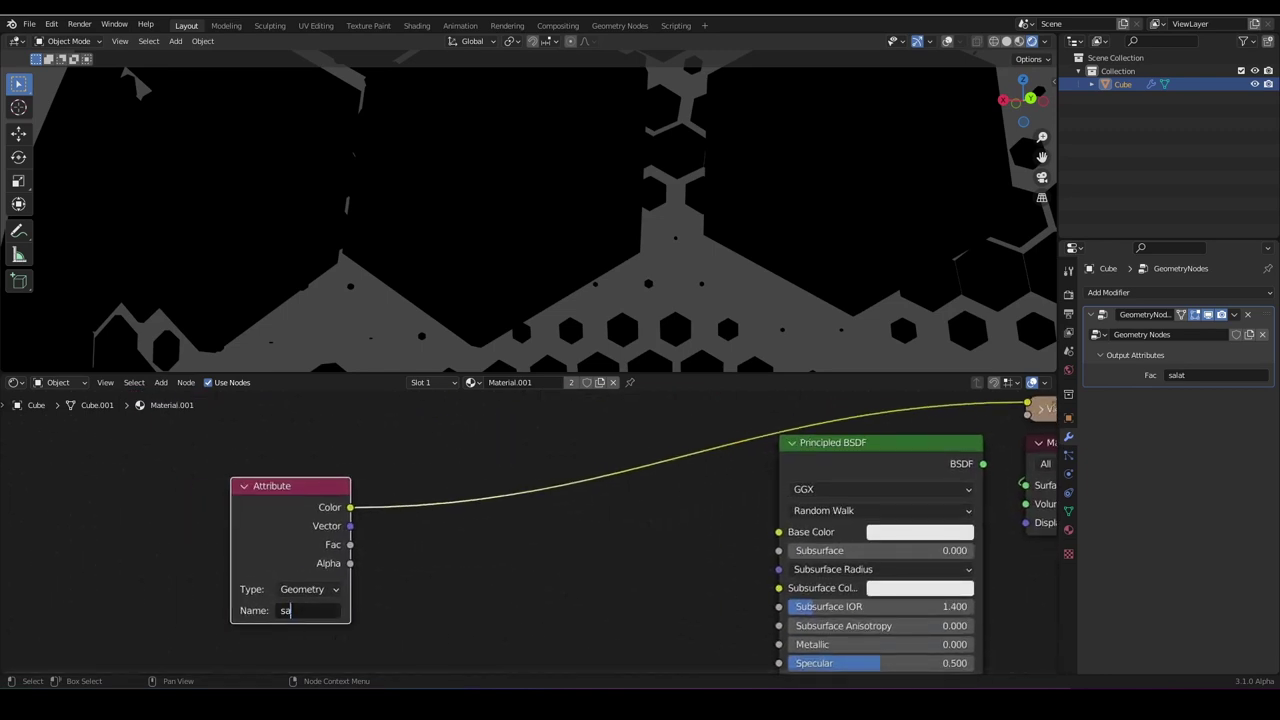
key("BackSpace")
key("Return")
Inspect the previewed salat attribute on the sphere's hexagons from several angles and distances.
scroll(474, 272, "down", 5)
middle_click_drag(474, 272, 660, 254)
scroll(660, 254, "up", 2)
middle_click_drag(544, 266, 382, 290)
scroll(670, 277, "down", 3)
scroll(505, 280, "up", 2)
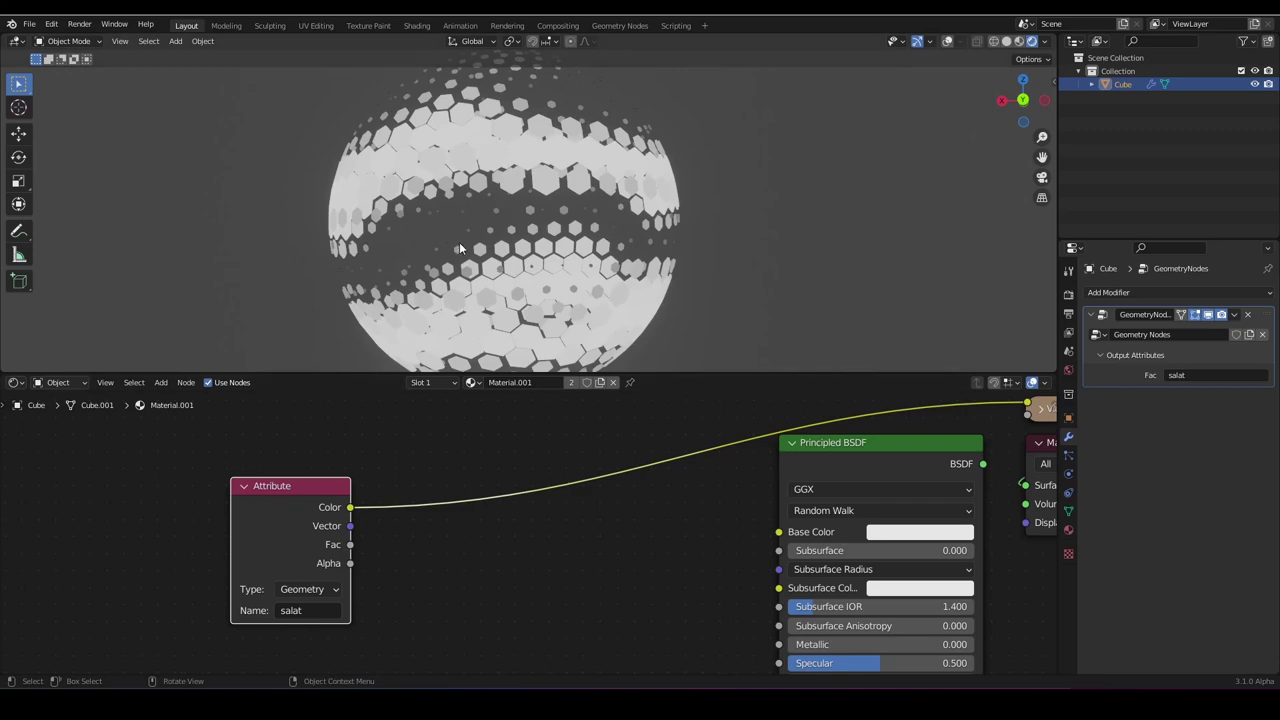
scroll(459, 247, "up", 4)
middle_click_drag(444, 250, 214, 300)
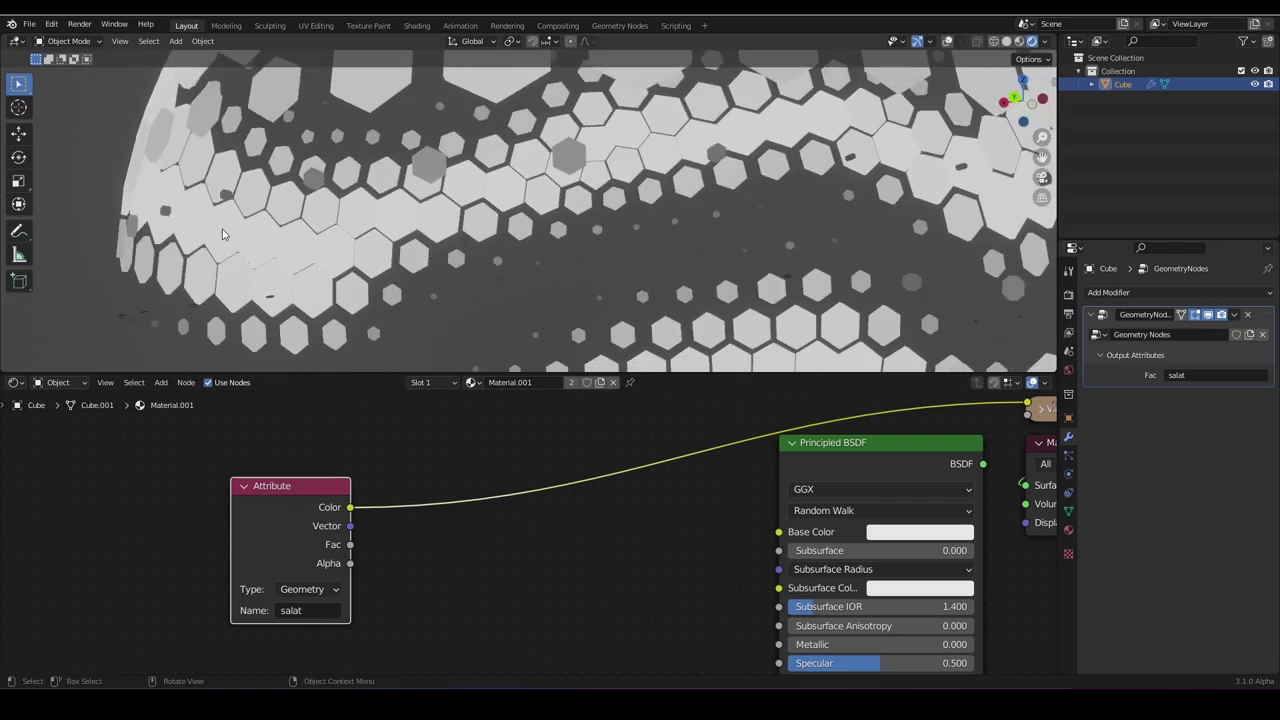
scroll(222, 234, "down", 4)
middle_click_drag(222, 234, 529, 252)
middle_click_drag(376, 281, 375, 262)
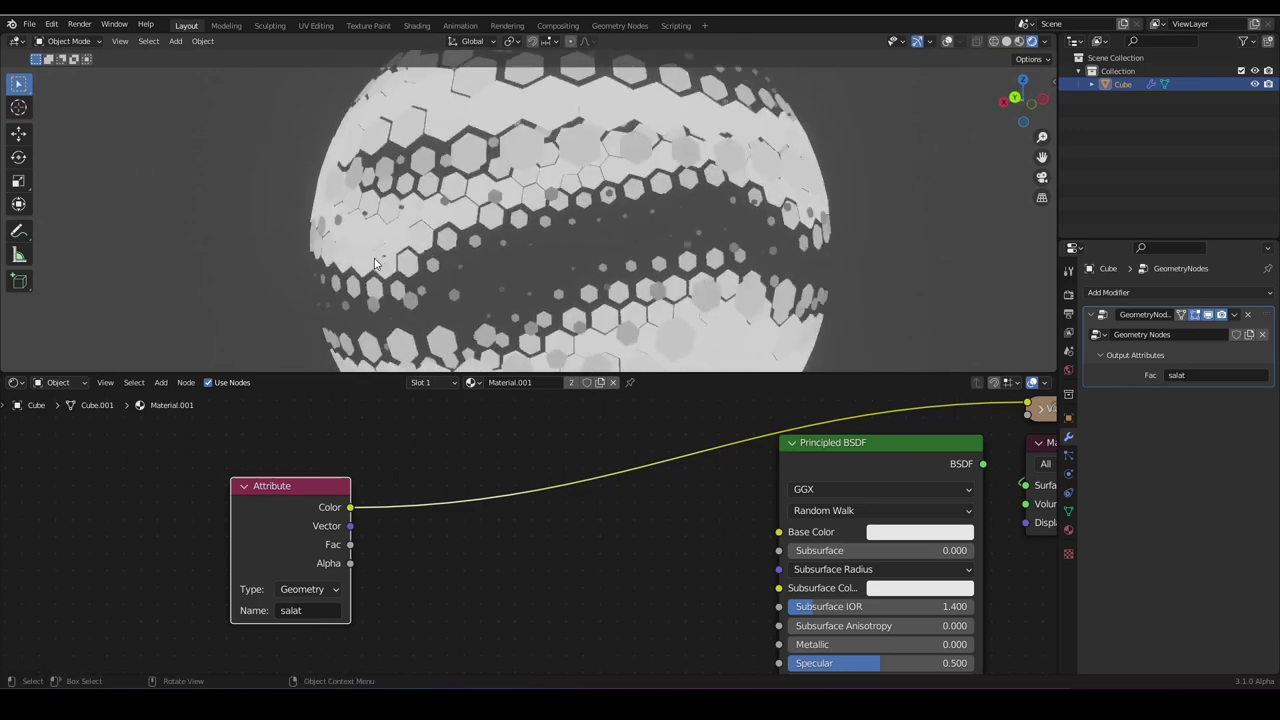
scroll(483, 248, "down", 4)
middle_click_drag(533, 254, 619, 283)
scroll(619, 283, "up", 7)
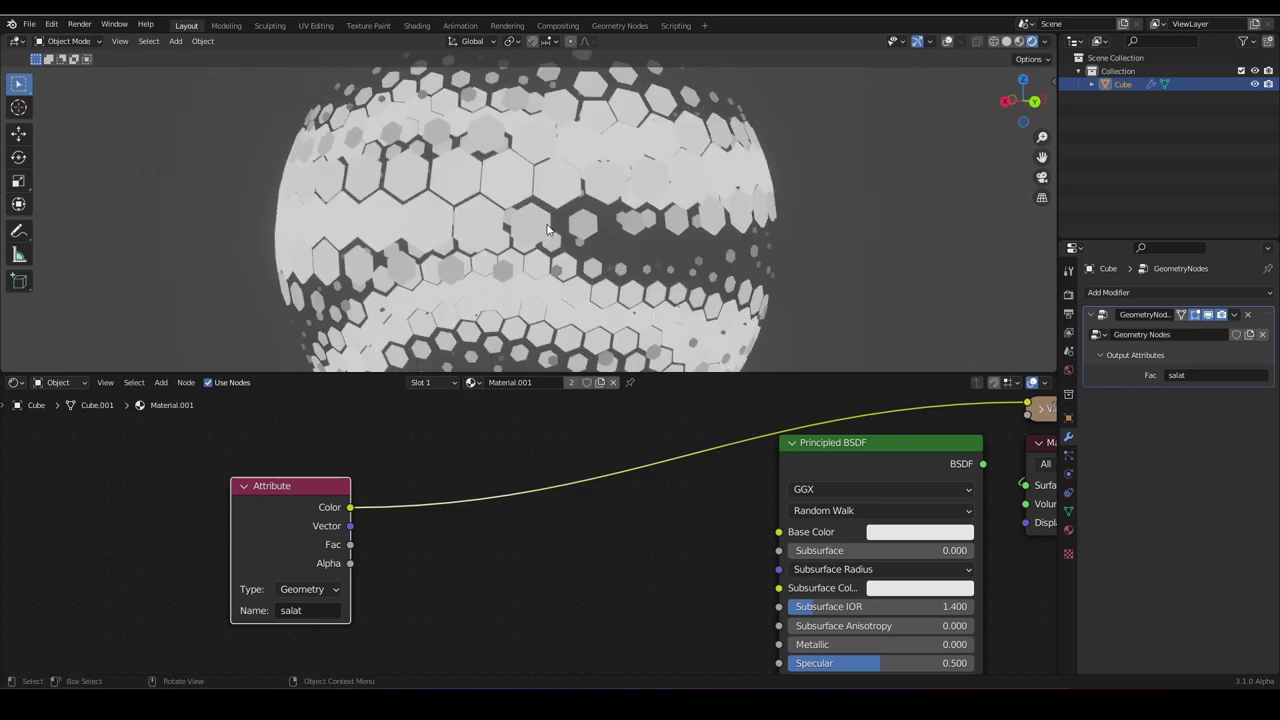
middle_click_drag(473, 190, 629, 334, "shift")
middle_click_drag(508, 161, 473, 244, "shift")
scroll(473, 244, "down", 4)
scroll(474, 246, "down", 4)
scroll(474, 246, "up", 1)
scroll(437, 564, "down", 4)
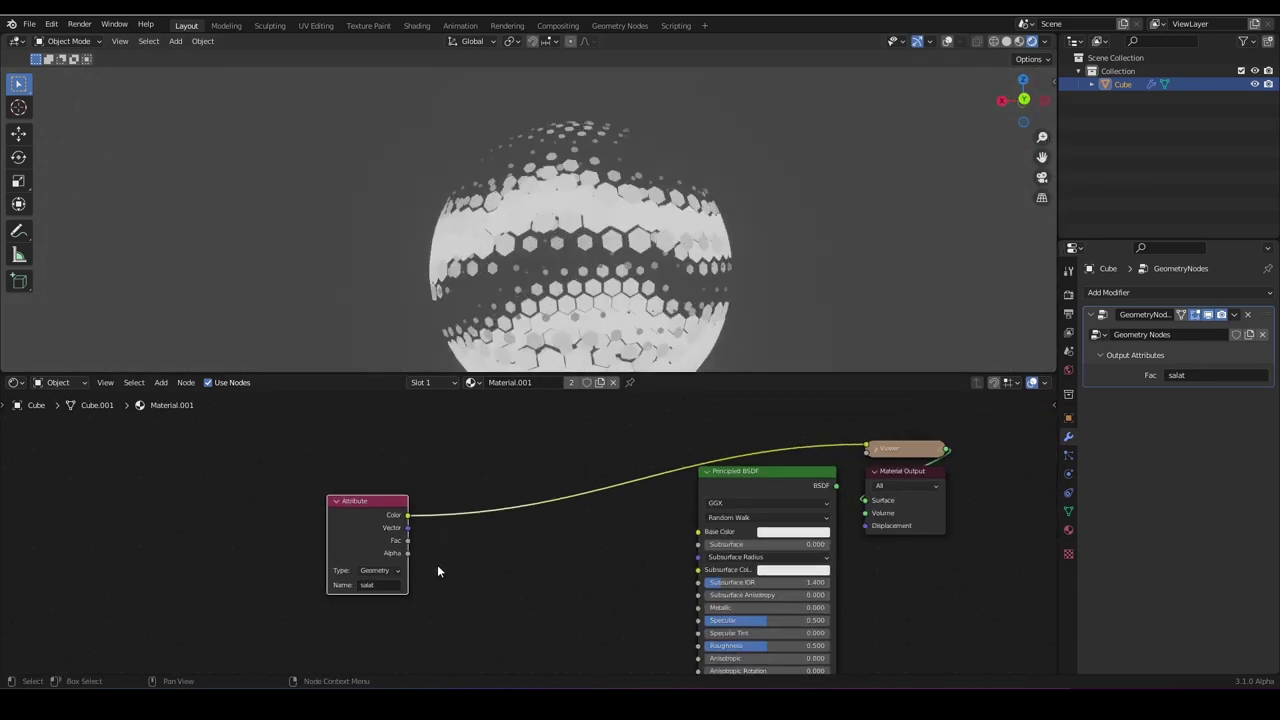
Reconnect the Principled BSDF to the Material Output and link the Attribute node's Color to Emission Strength.
left_click(645, 420, "ctrl+shift")
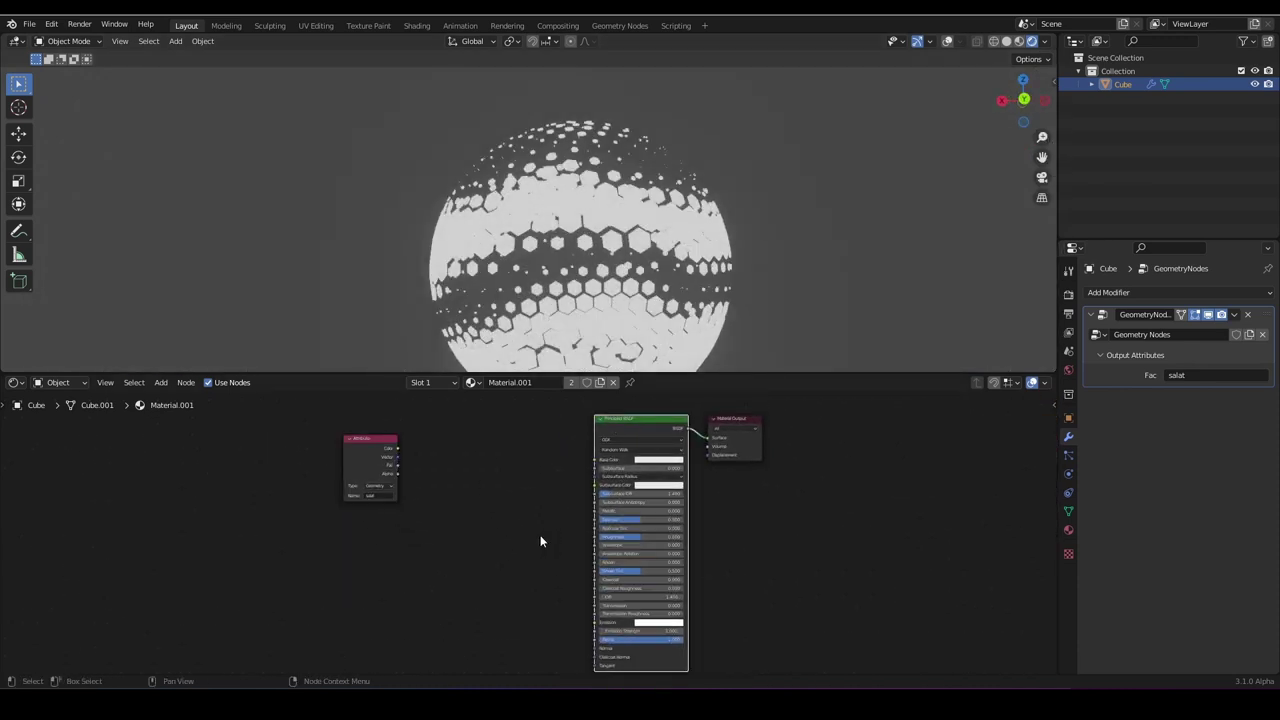
key("Home")
left_click_drag(343, 432, 498, 588)
left_click_drag(343, 432, 543, 614)
middle_click_drag(405, 463, 484, 496)
scroll(436, 458, "up", 2)
Add a Layer Weight node below the Attribute node.
left_click(529, 445)
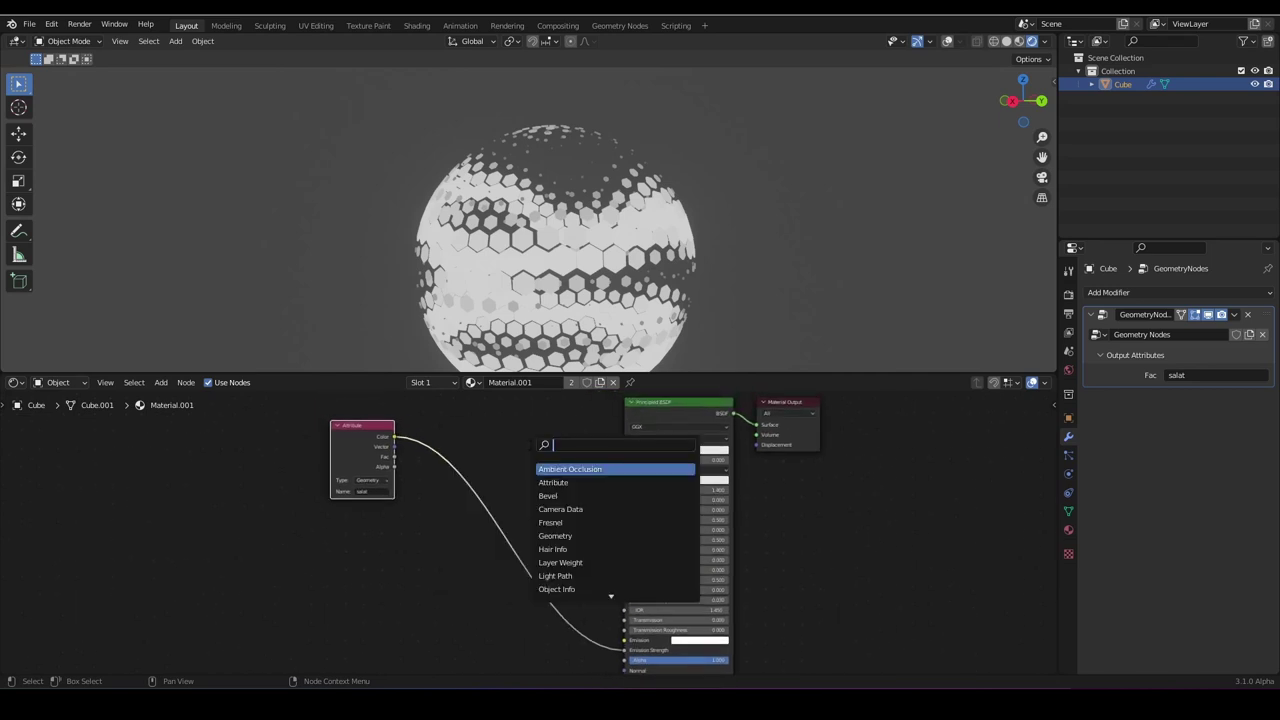
type("lay")
left_click(587, 469)
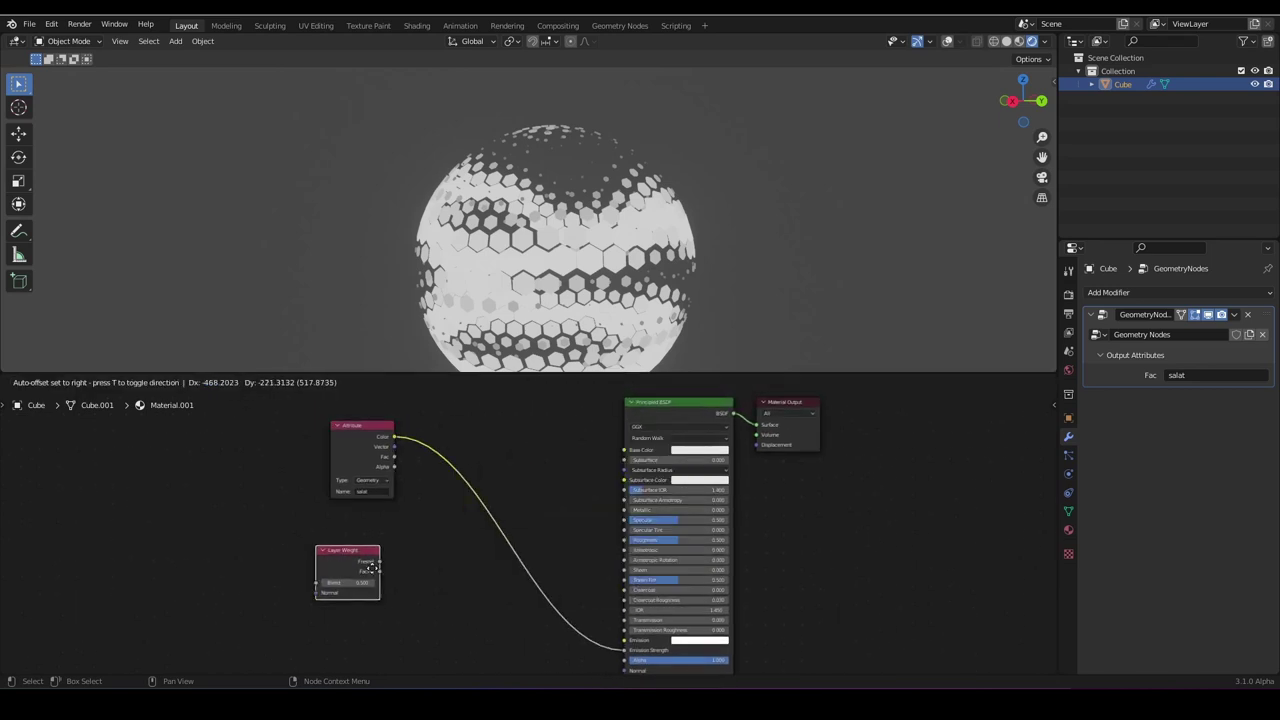
left_click(380, 576)
Insert a MixRGB node into the link between Attribute Color and Emission Strength and set its Color2 to black.
key("shift+a")
left_click(540, 476)
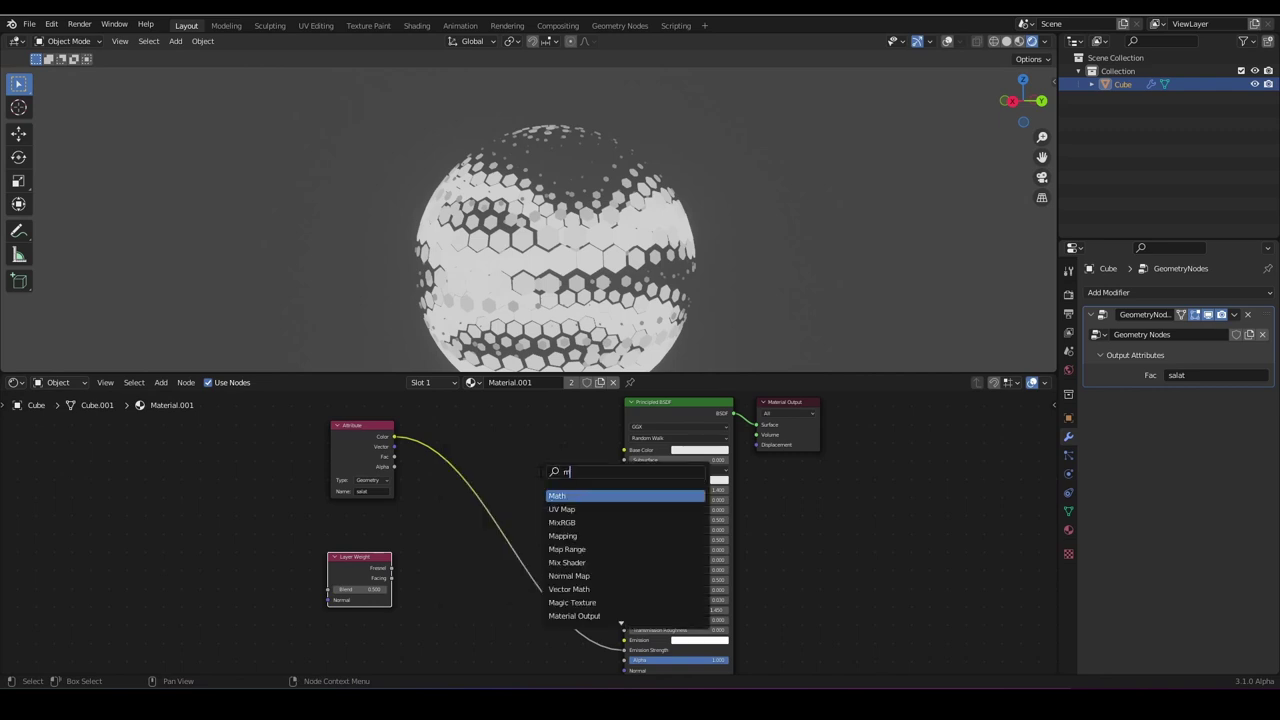
left_click(566, 496)
left_click(542, 538)
scroll(542, 538, "up", 3)
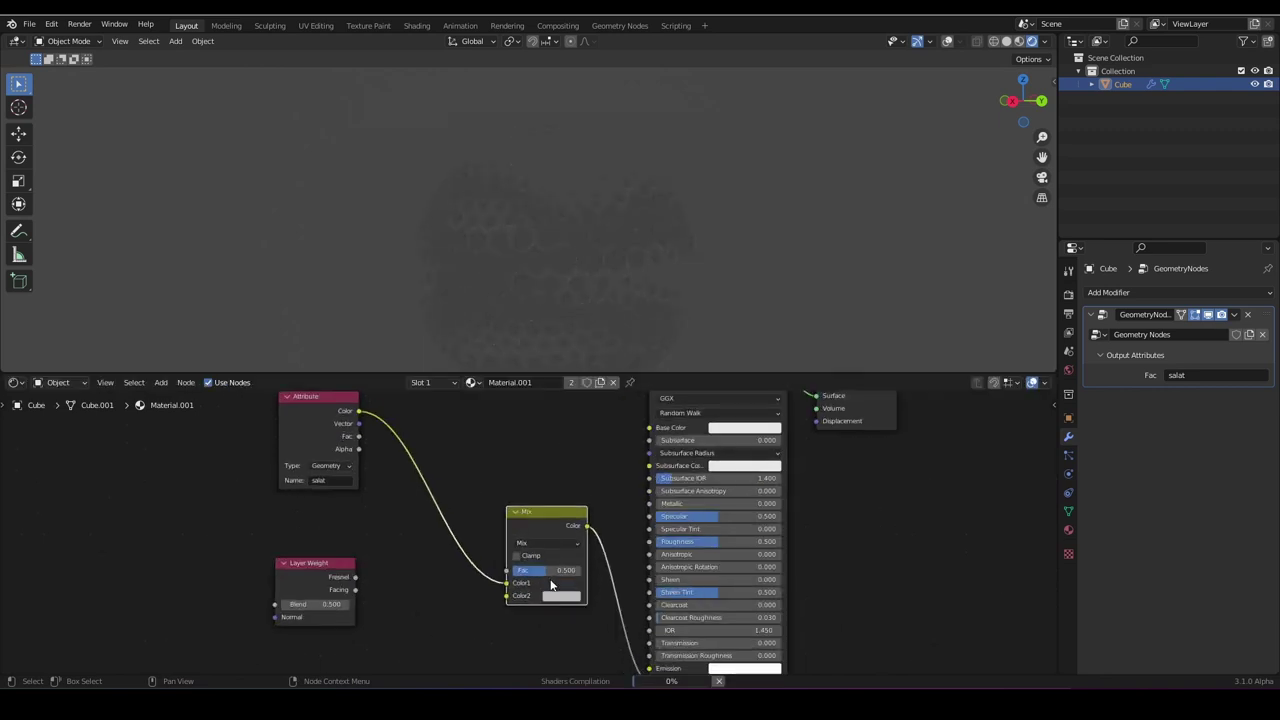
left_click(561, 596)
left_click_drag(643, 466, 642, 514)
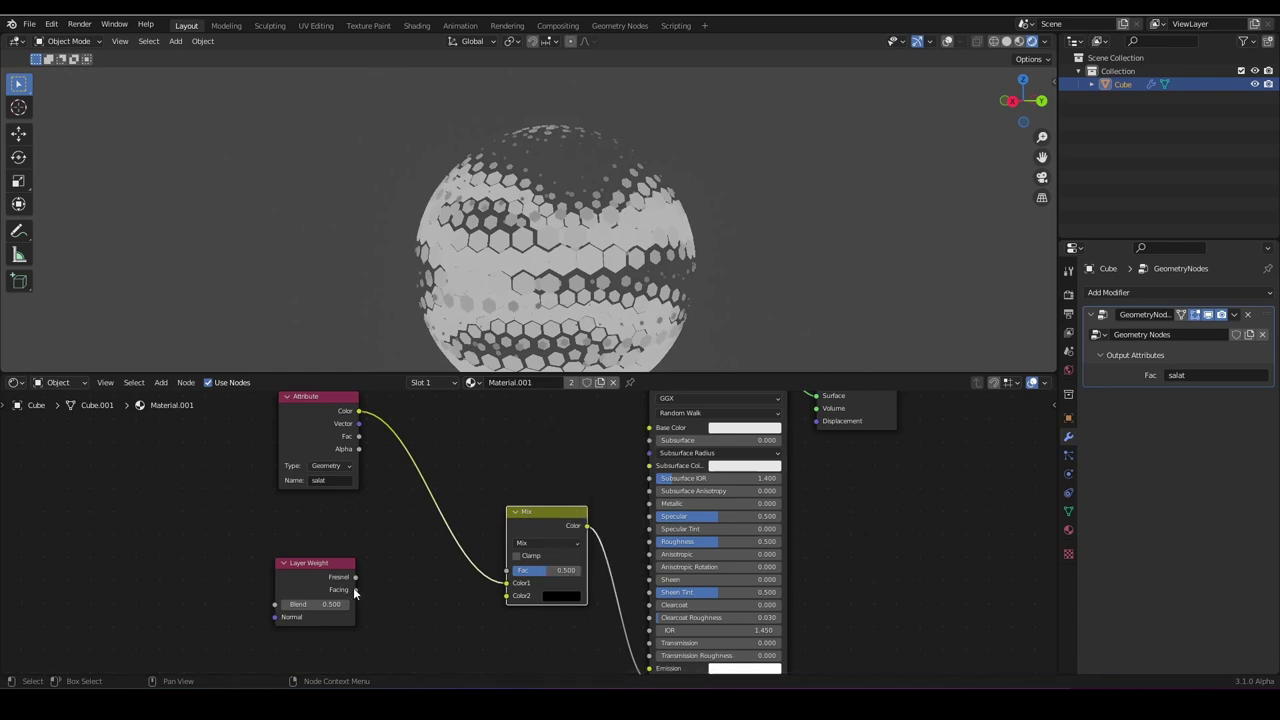
Try driving the Mix node's Fac with the Layer Weight node's Fresnel output.
left_click_drag(355, 577, 421, 582)
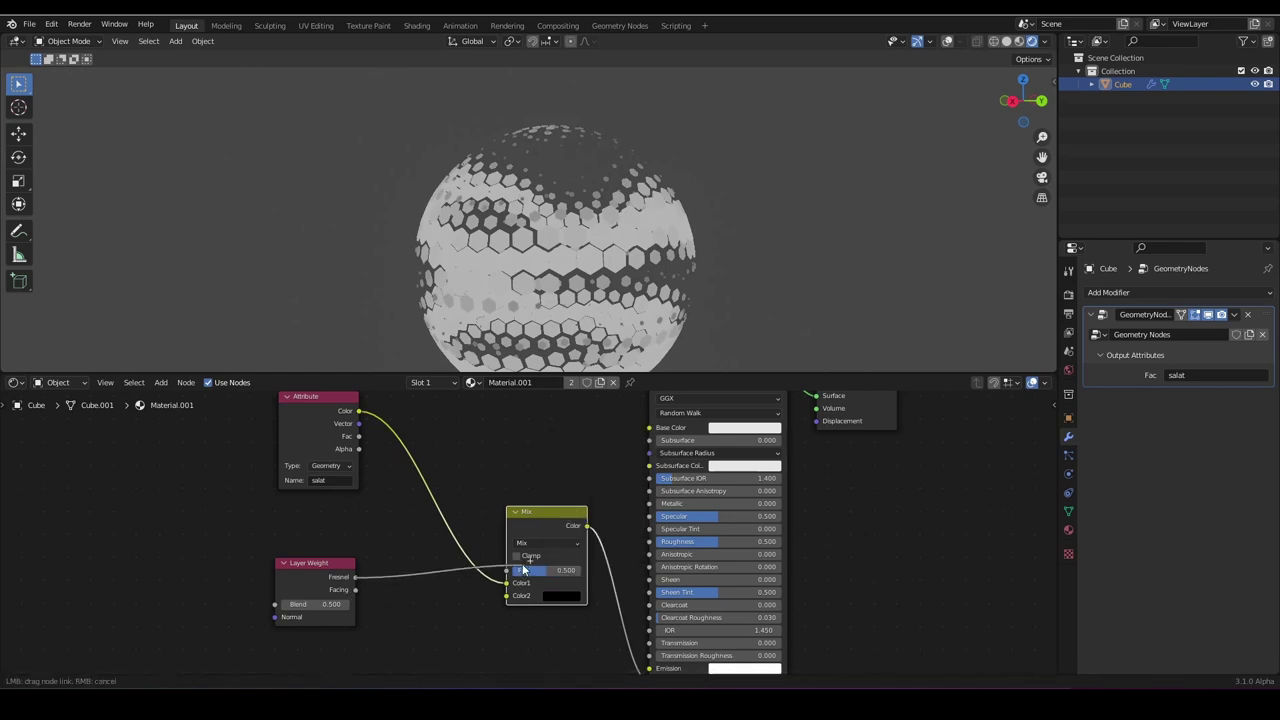
left_click_drag(508, 572, 508, 571)
middle_click_drag(548, 467, 560, 433)
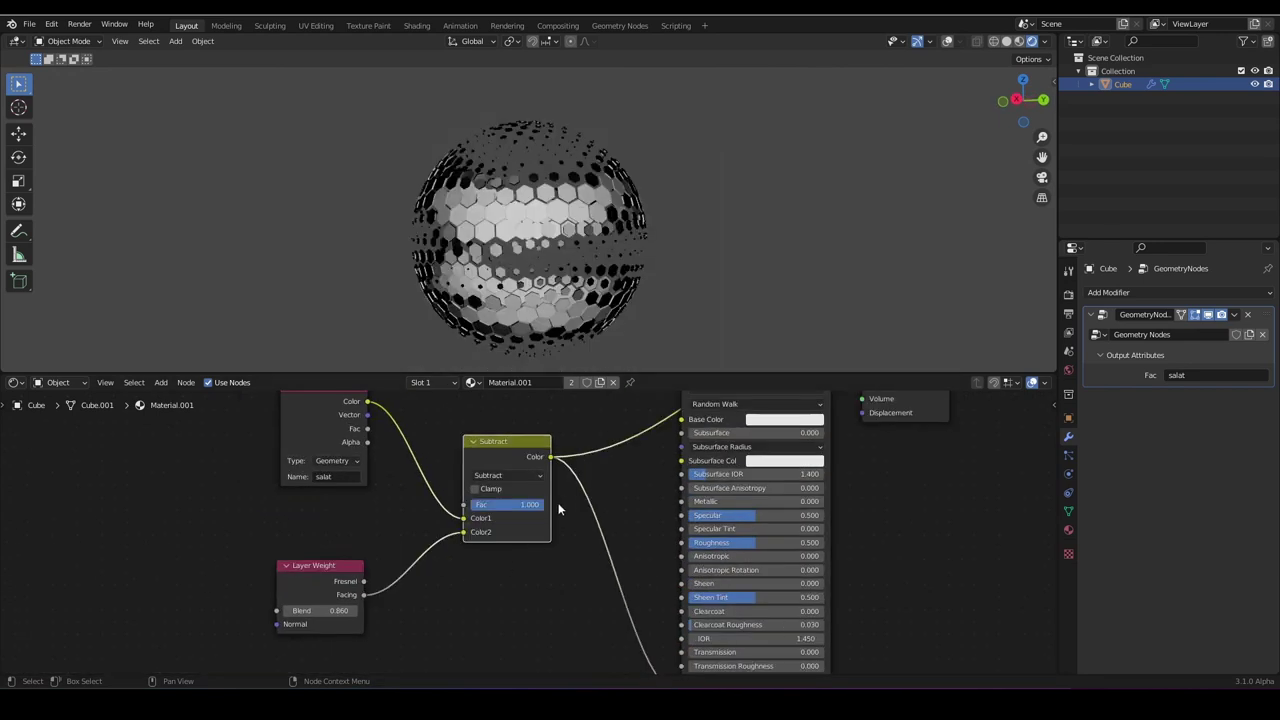
Lower the Blend value of the Layer Weight node that feeds the Subtract node.
middle_click_drag(576, 512, 612, 530)
scroll(612, 530, "up", 2)
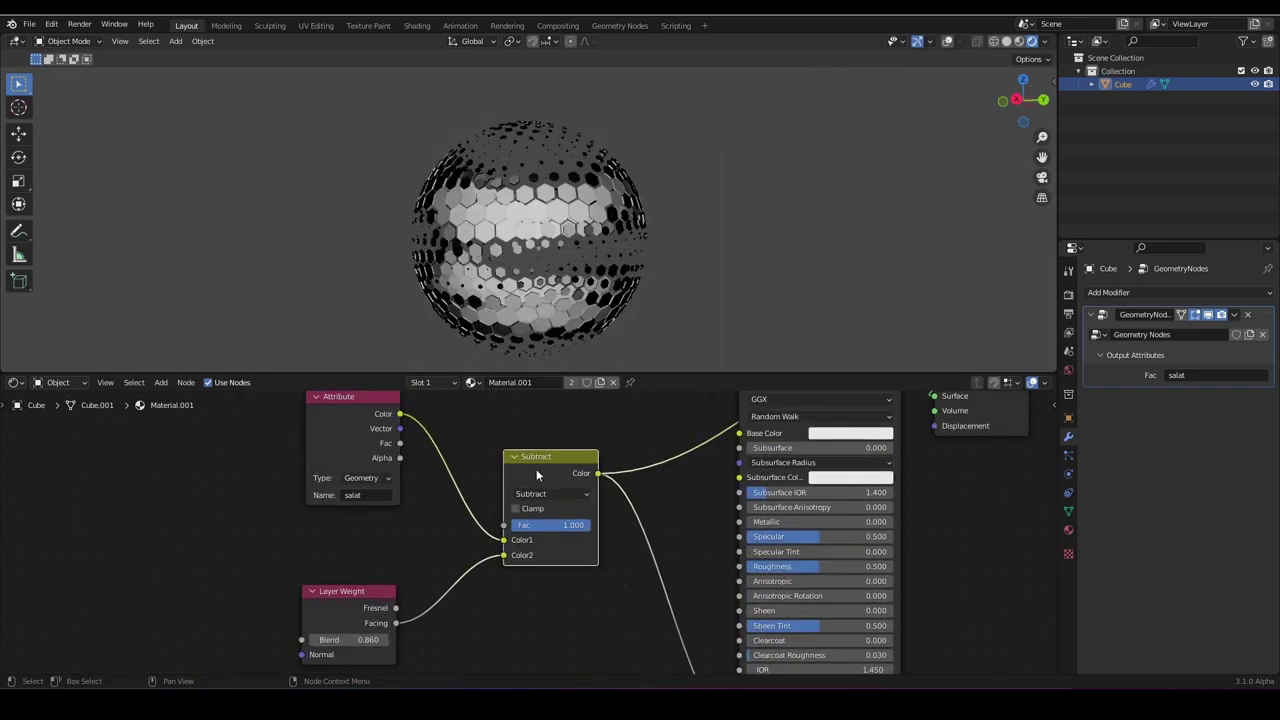
mouse_move(518, 470)
left_mouse_down()
mouse_move(551, 432)
mouse_move(530, 458)
left_mouse_up()
scroll(540, 463, "up", 2)
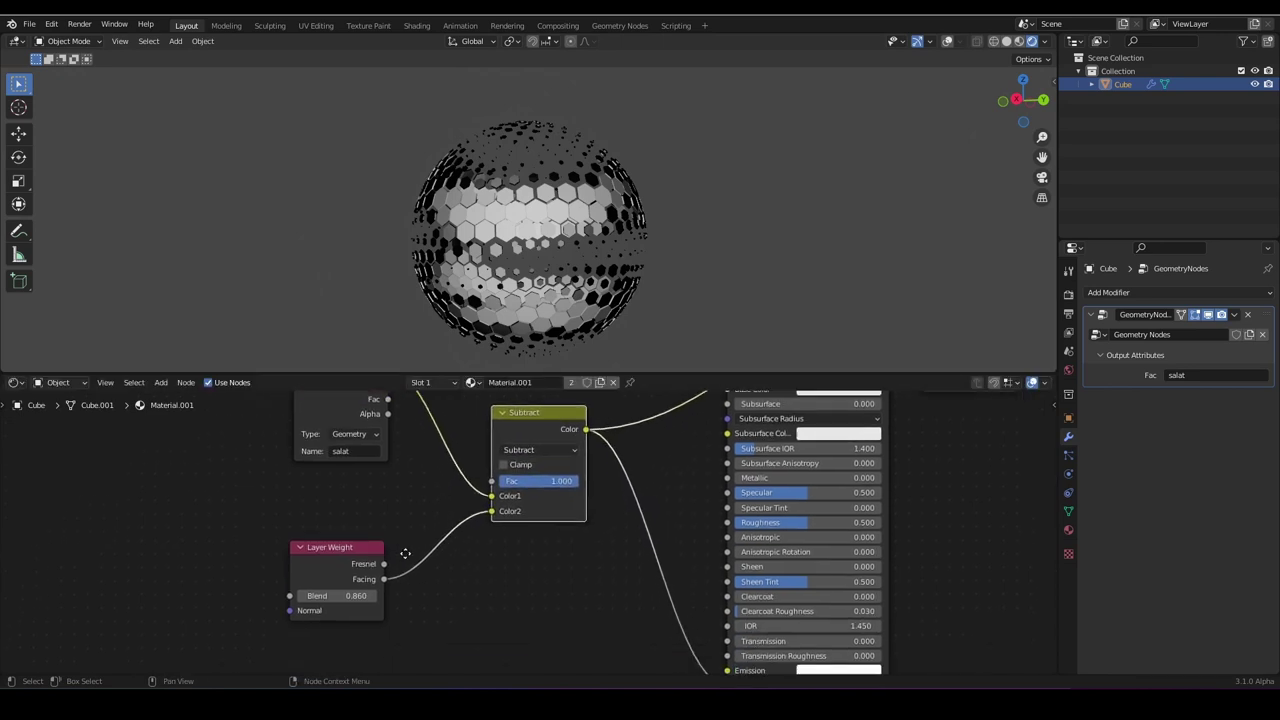
middle_click_drag(325, 575, 327, 582)
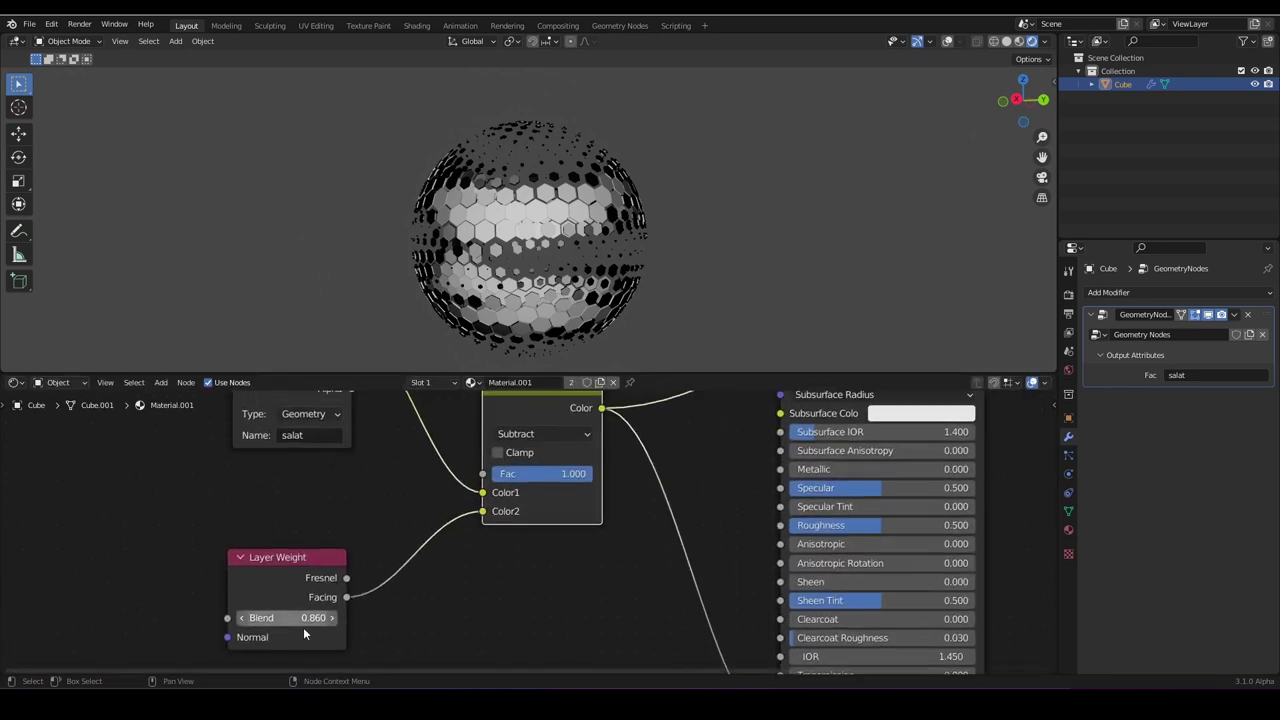
middle_click_drag(536, 351, 460, 266)
scroll(460, 266, "up", 2)
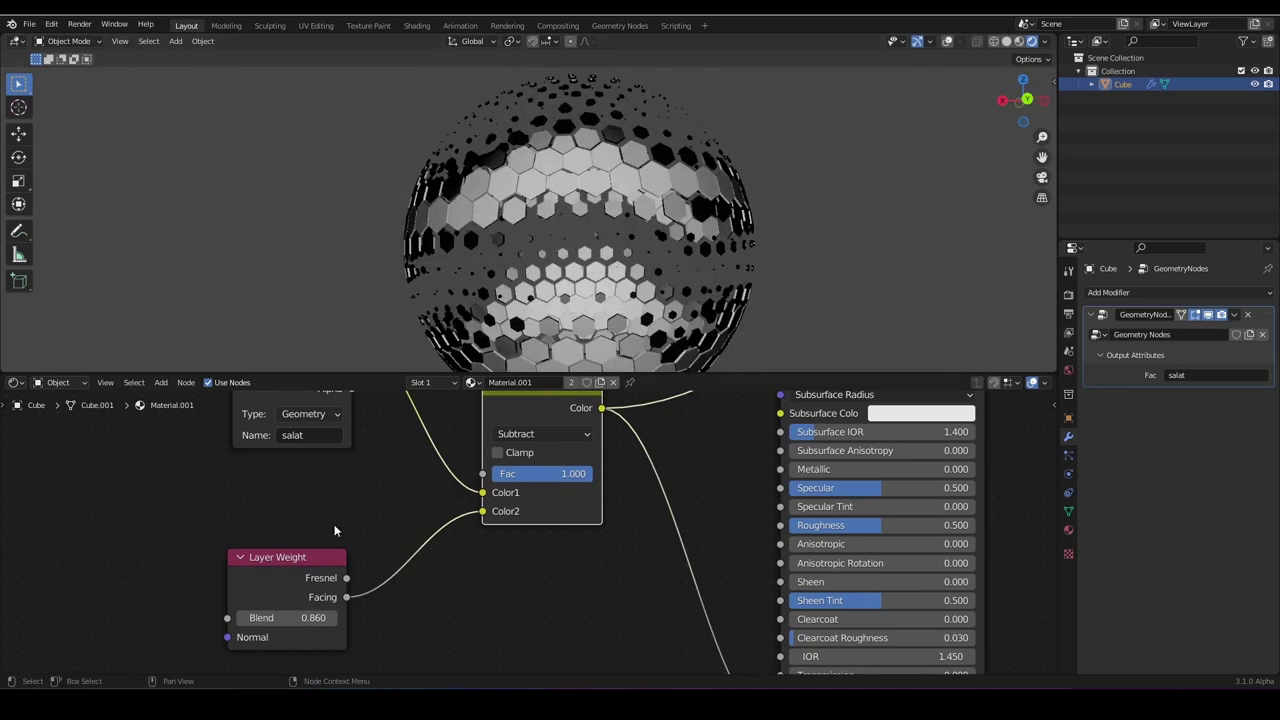
mouse_move(297, 617)
left_mouse_down()
mouse_move(340, 617)
mouse_move(293, 617)
left_mouse_up()
middle_click_drag(420, 285, 623, 300)
Route the Principled BSDF to the Material Output surface and enable Clamp on the Subtract node.
scroll(607, 497, "down", 4)
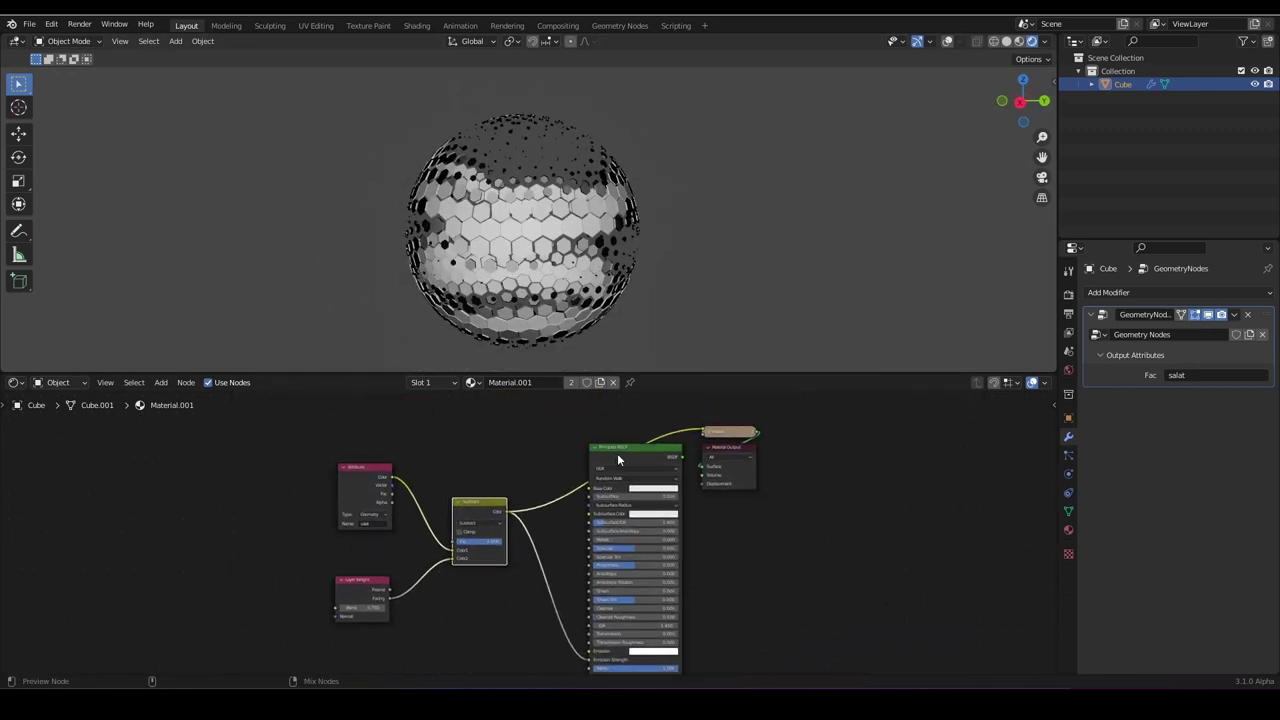
middle_click_drag(581, 325, 622, 315)
scroll(622, 315, "up", 2)
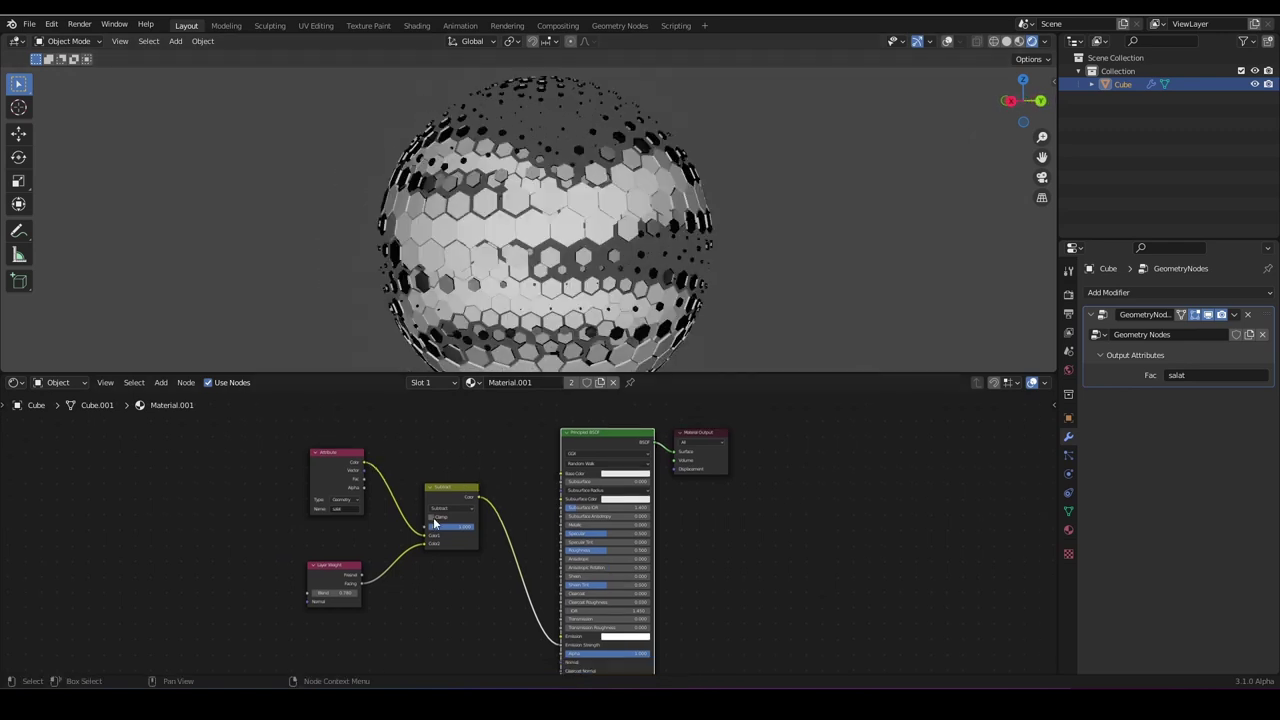
left_click(431, 517)
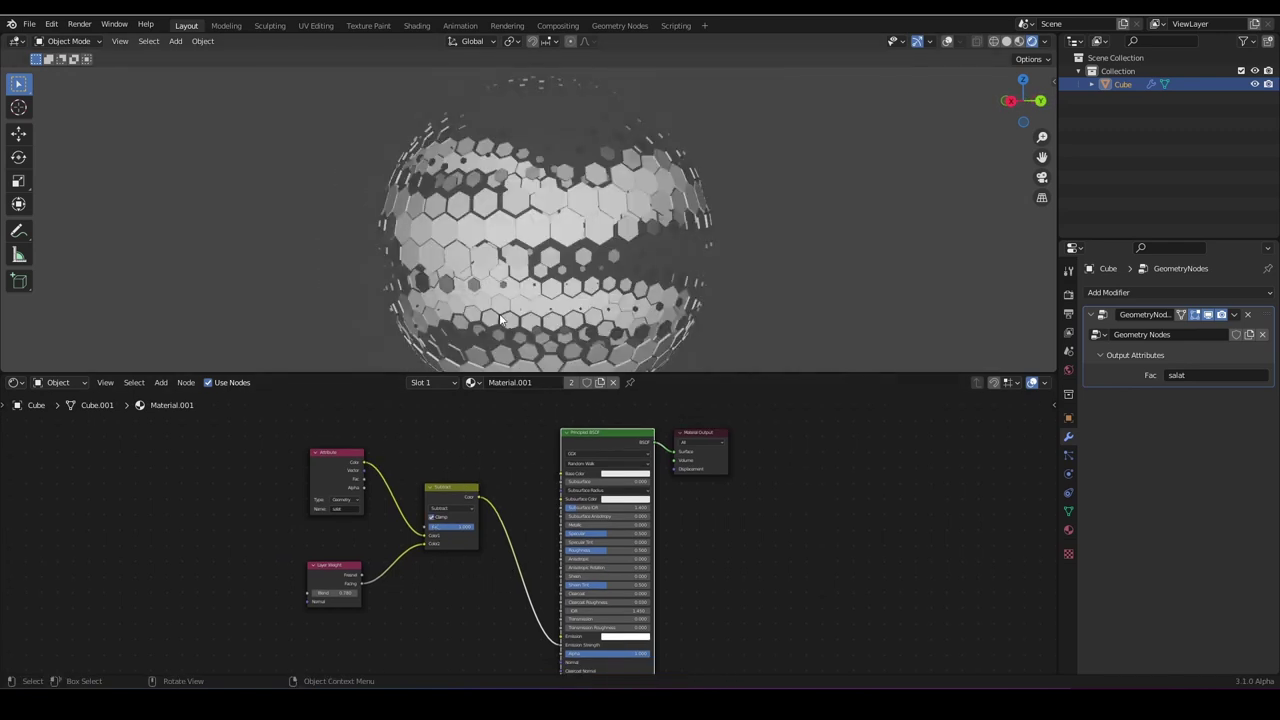
middle_click_drag(503, 321, 691, 318)
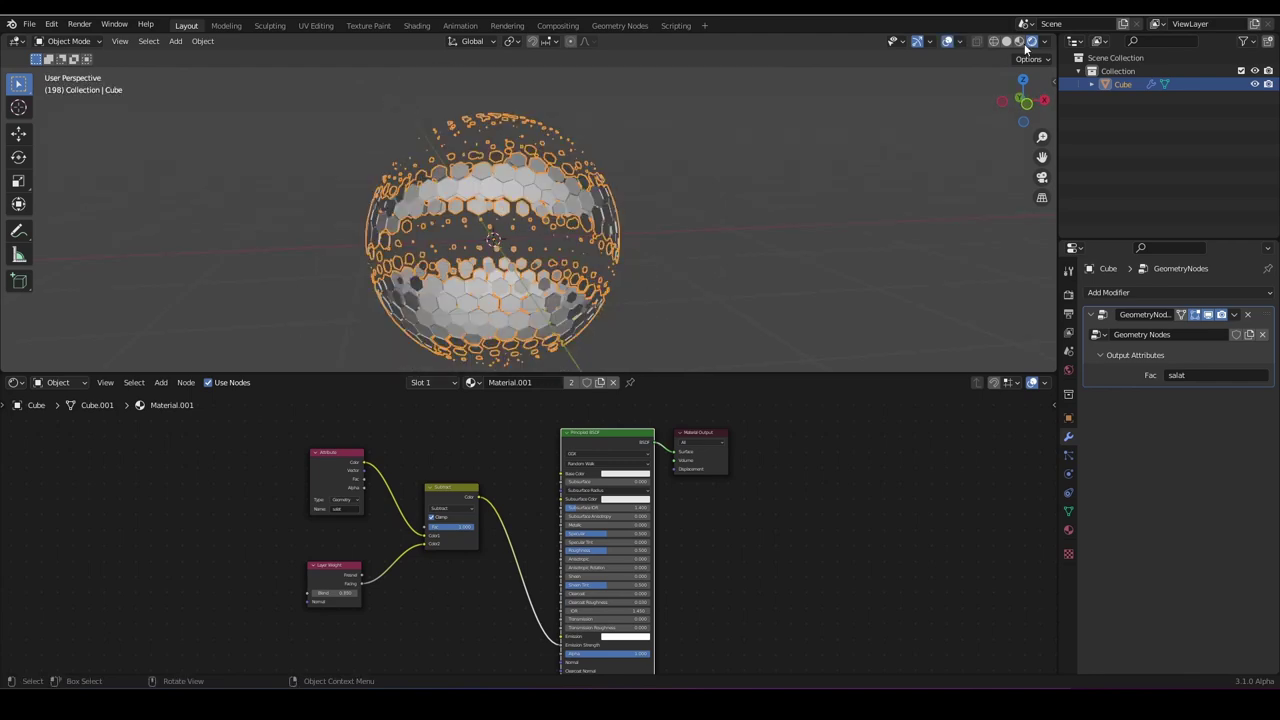
Switch the viewport to solid shading and play the animation of the hexagon sphere.
left_click(1007, 41)
scroll(620, 196, "down", 6)
middle_click_drag(610, 196, 758, 216)
scroll(580, 291, "up", 5)
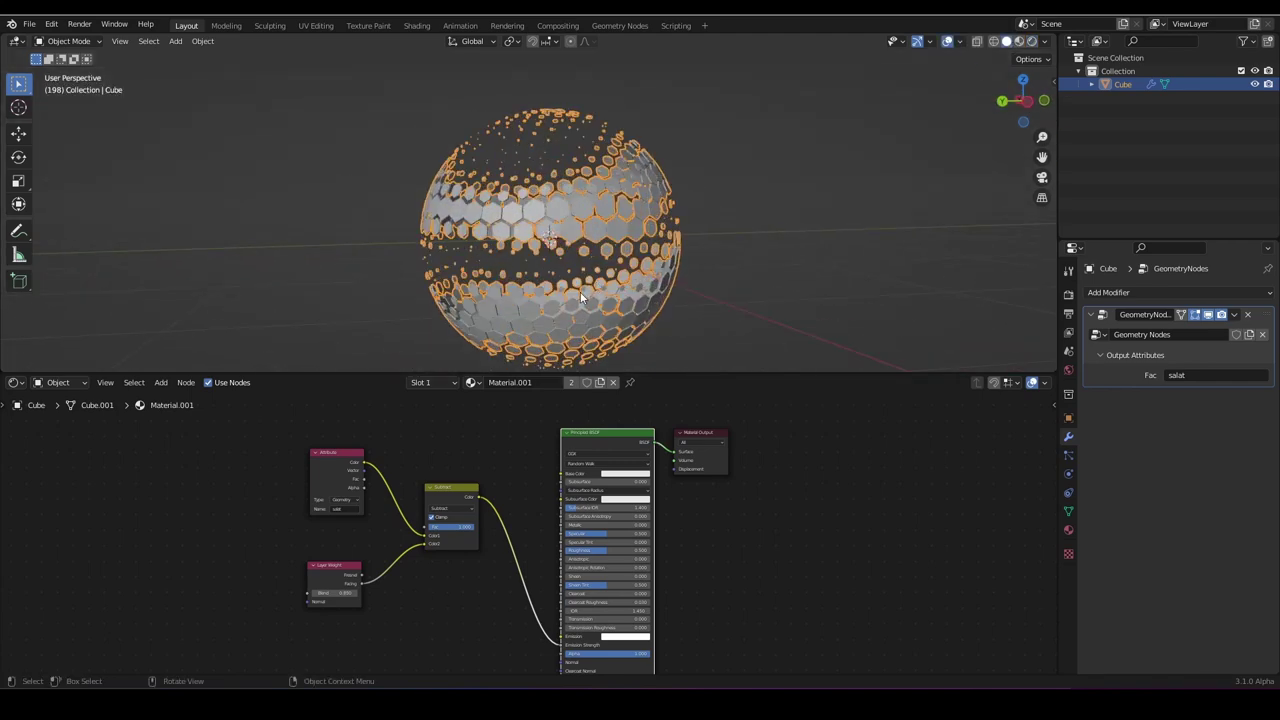
scroll(580, 291, "down", 1)
middle_click_drag(580, 291, 762, 287)
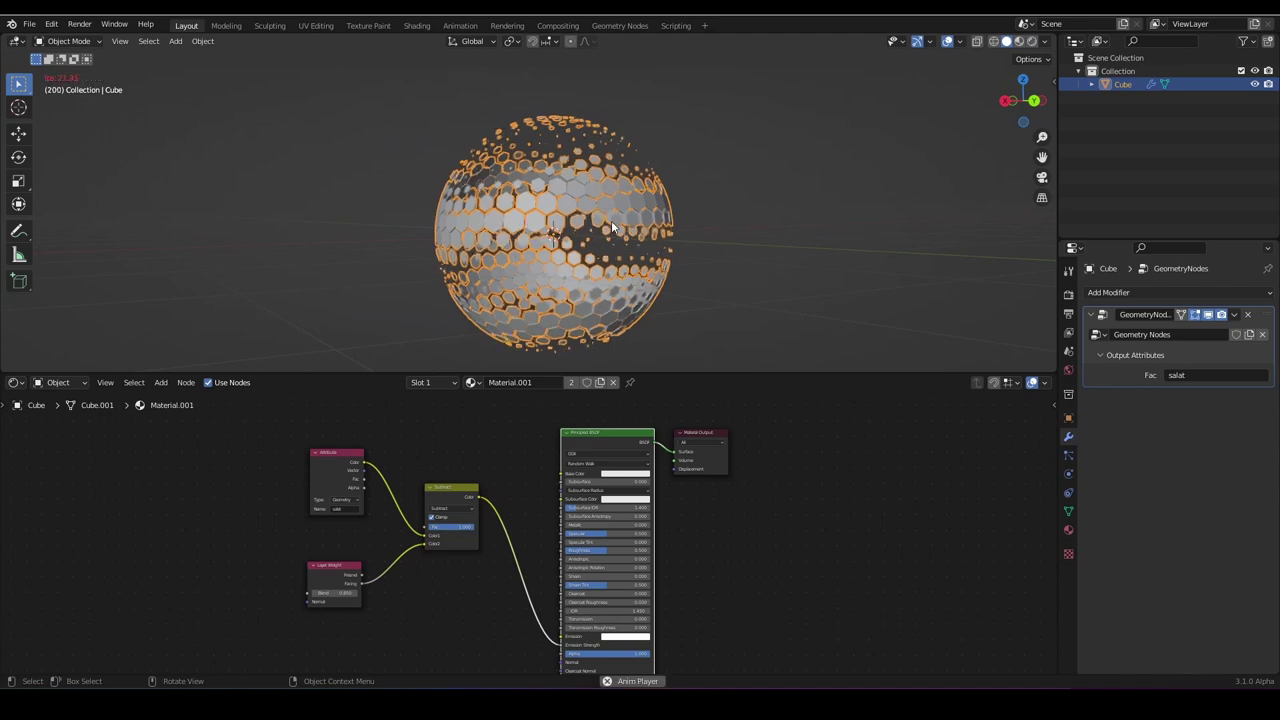
key("space")
middle_click_drag(676, 213, 636, 226)
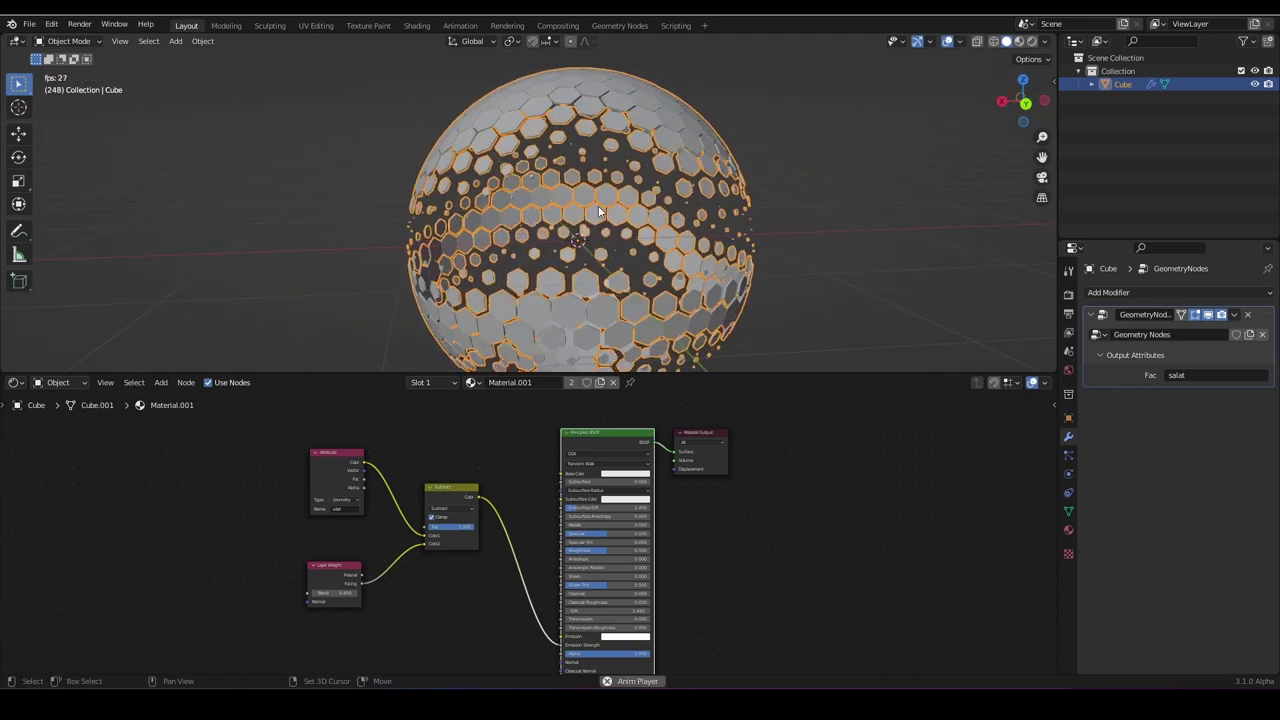
Add an ico sphere to the scene and scale it down to a small ball inside the hexagon sphere.
key("shift+a")
mouse_move(560, 207)
left_click(660, 260)
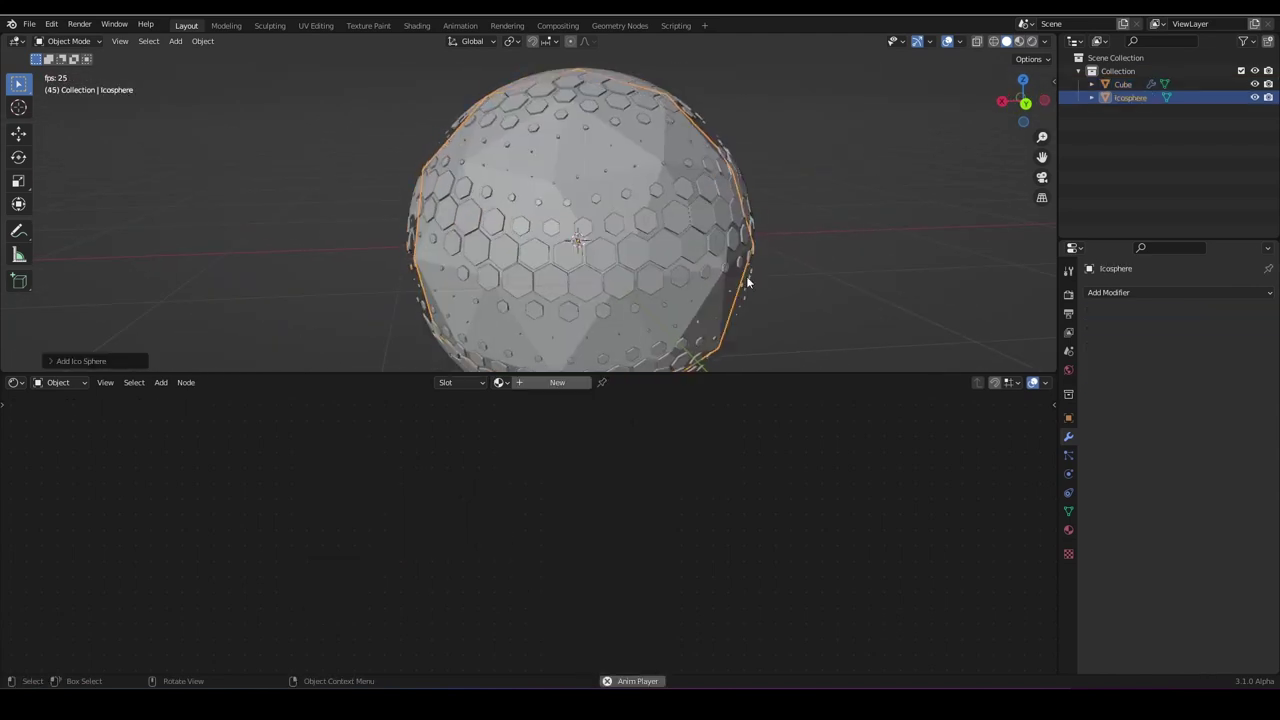
key("s")
left_click(622, 256)
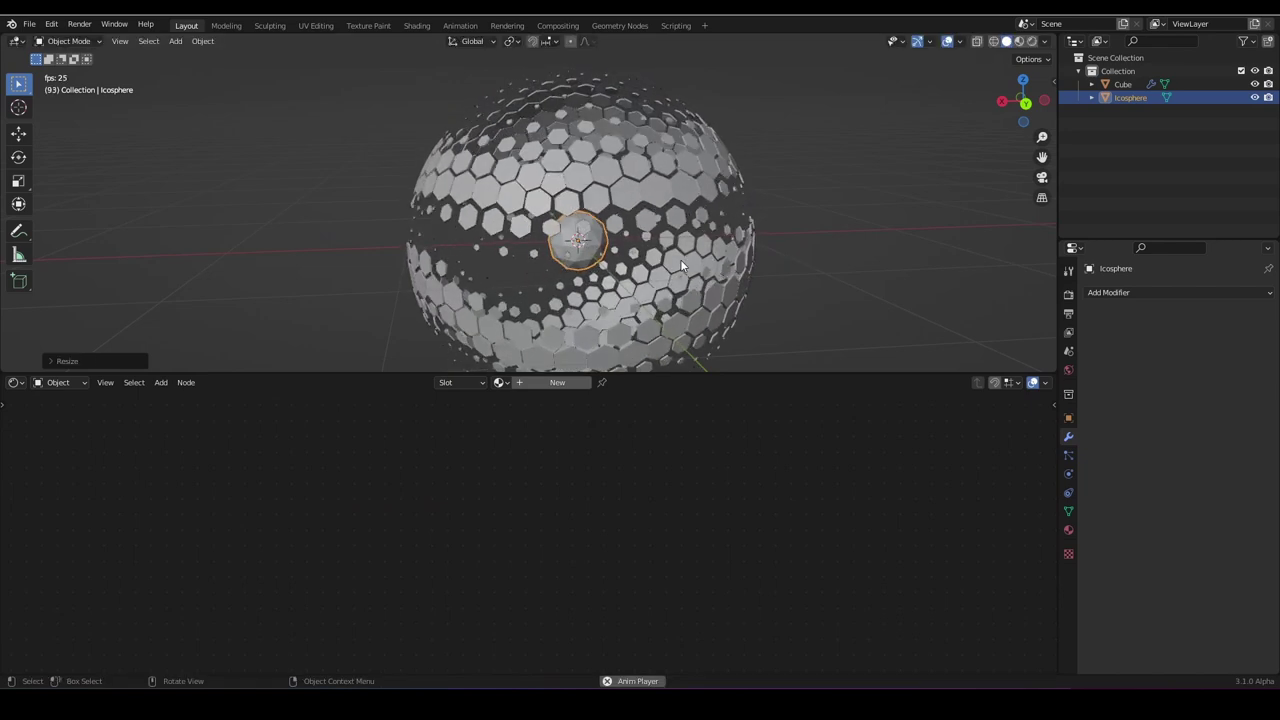
Move the small ico sphere out of the hexagon sphere so it sits beside it.
key("g")
left_click(469, 214)
scroll(480, 220, "down", 5)
mouse_move(505, 232)
middle_mouse_down()
mouse_move(532, 241)
mouse_move(513, 307)
mouse_move(506, 211)
middle_mouse_up()
scroll(508, 200, "up", 4)
Select the hexagon sphere and change the shader editor to the Geometry Node Editor.
left_click(513, 183)
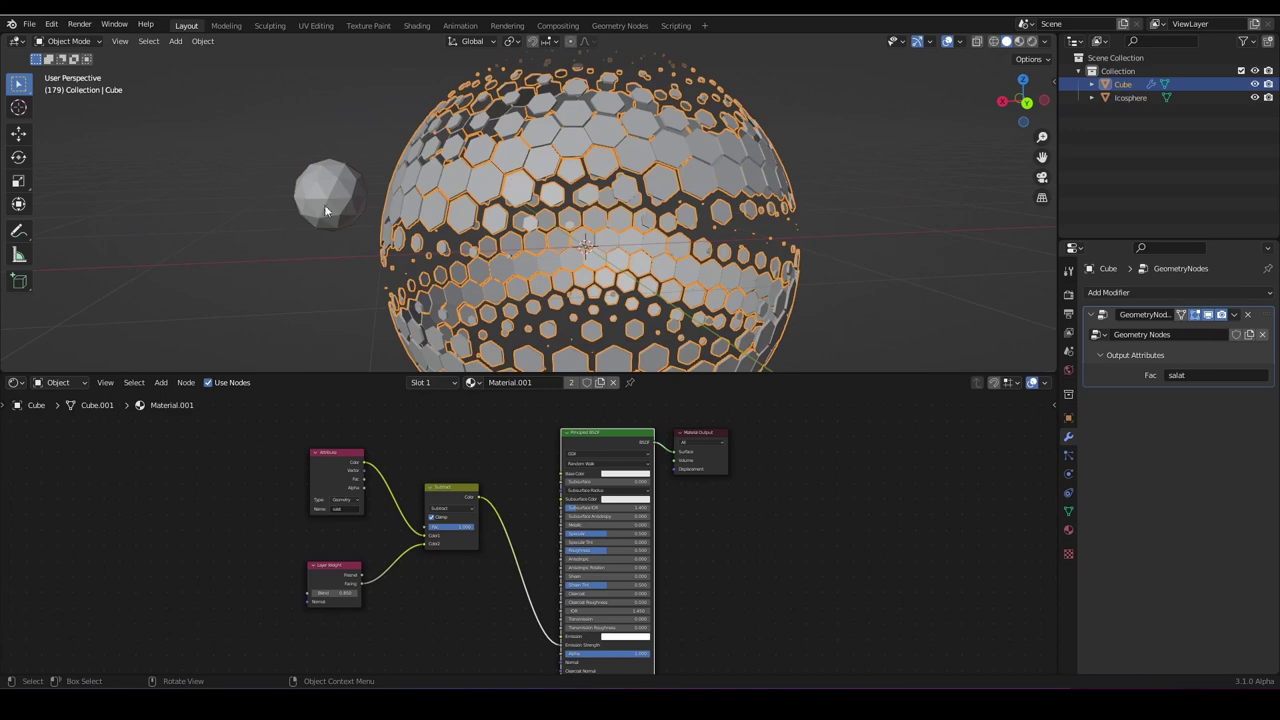
left_click(325, 200)
left_click(726, 159)
left_click(14, 383)
left_click(93, 496)
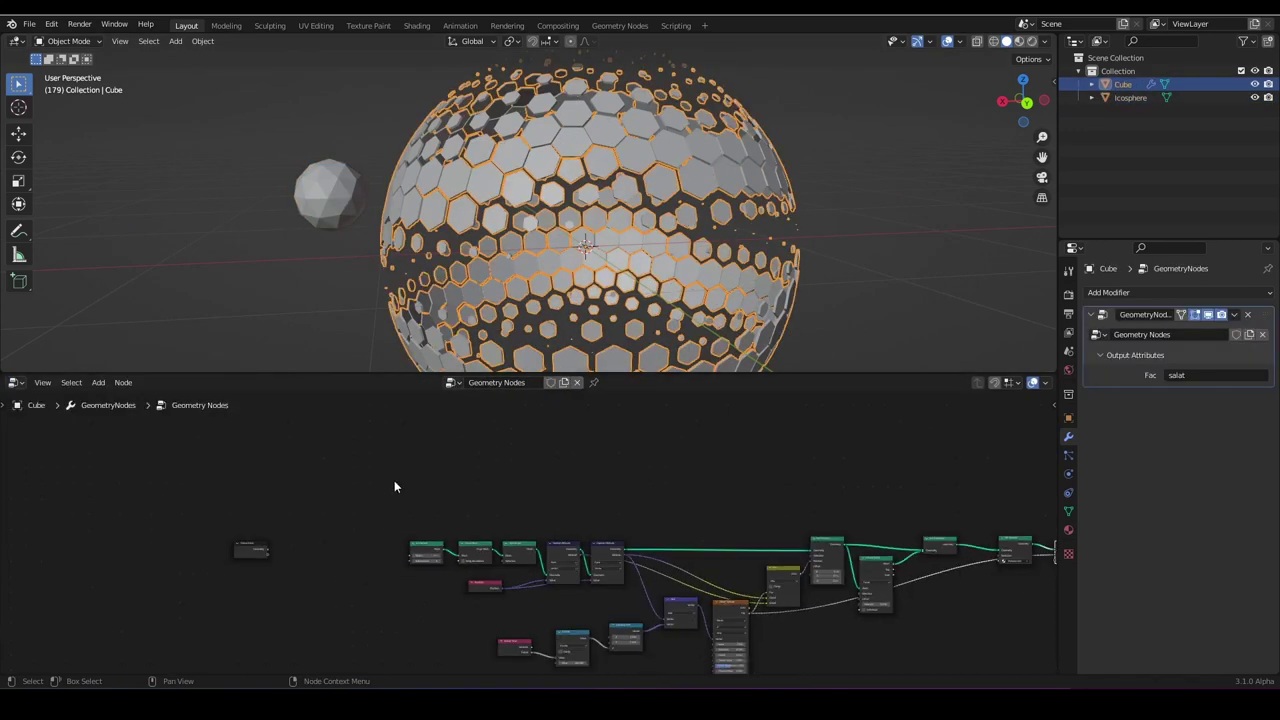
scroll(394, 480, "down", 2)
scroll(657, 473, "up", 4)
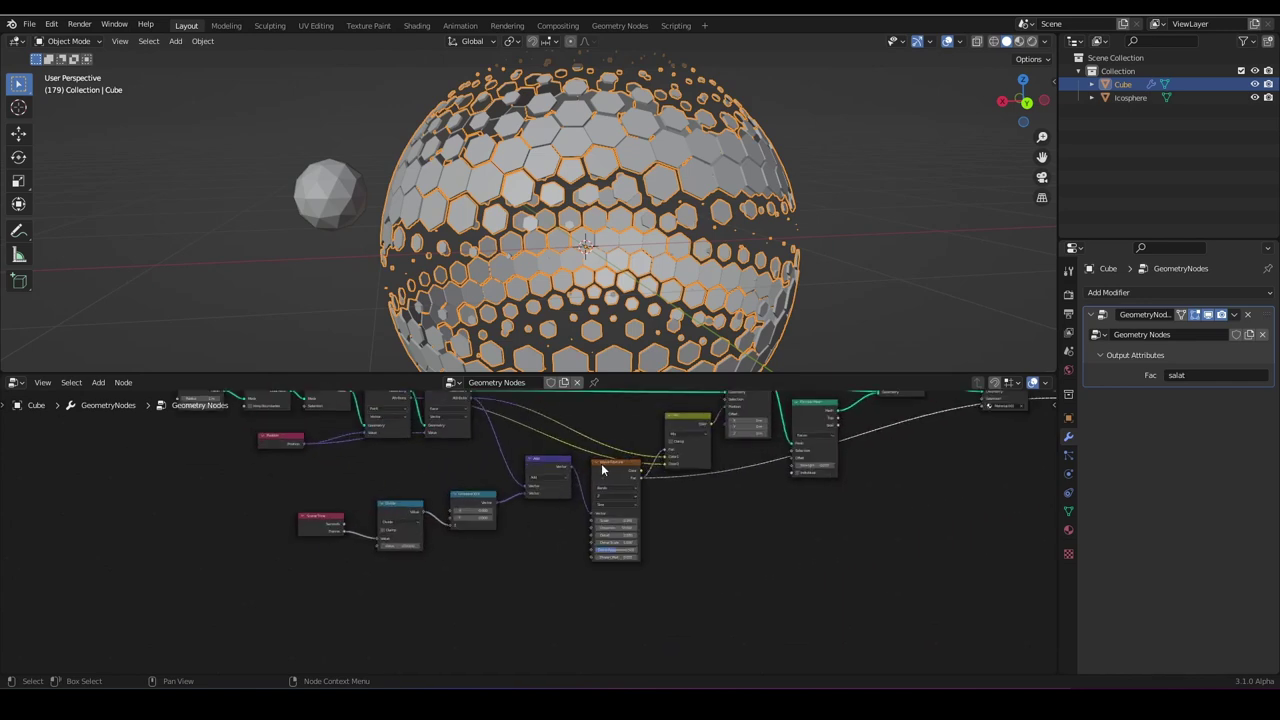
Shift the Scene Time, Divide, Combine XYZ, Add and Wave Texture nodes away from the Mix node to make room.
left_click_drag(532, 540, 264, 486)
left_click_drag(562, 464, 461, 460)
left_click_drag(628, 474, 527, 470)
left_click_drag(527, 488, 528, 488)
middle_click_drag(587, 487, 657, 458)
scroll(673, 459, "up", 1)
Bring the Icosphere into the node tree as an Object Info node below Combine XYZ and set it to Relative.
left_click_drag(1136, 97, 1147, 106)
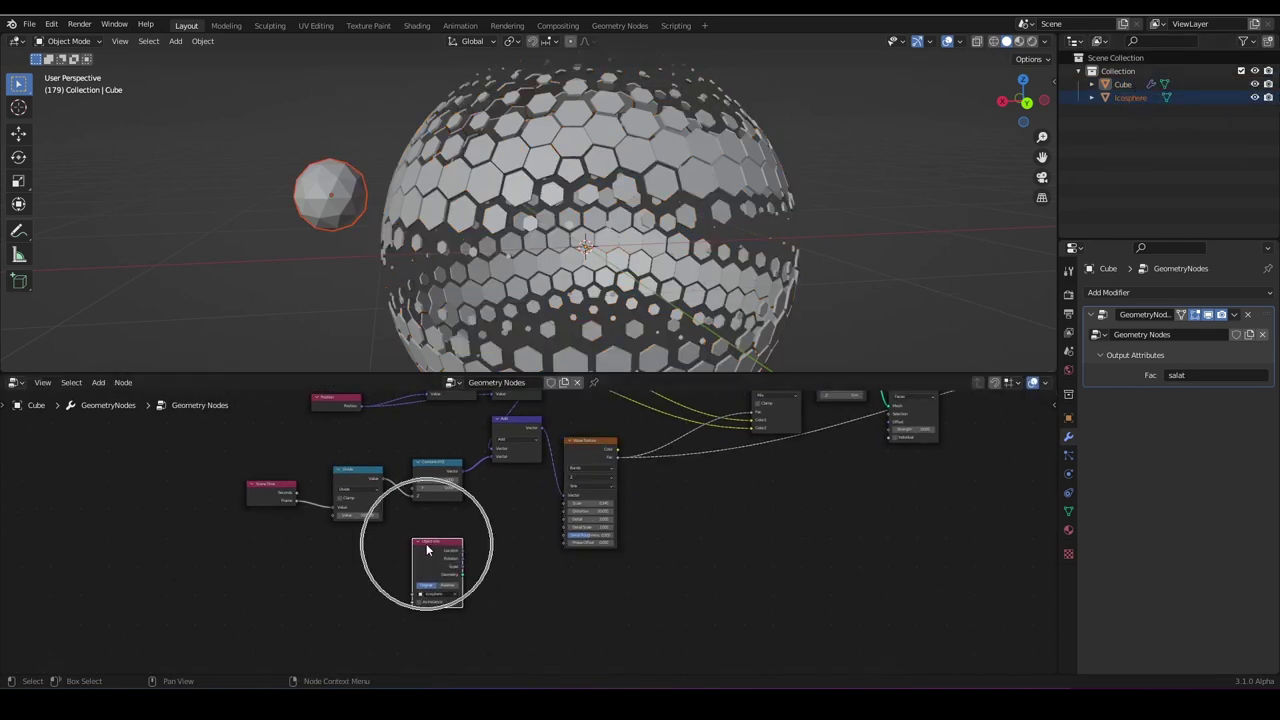
scroll(427, 549, "up", 2)
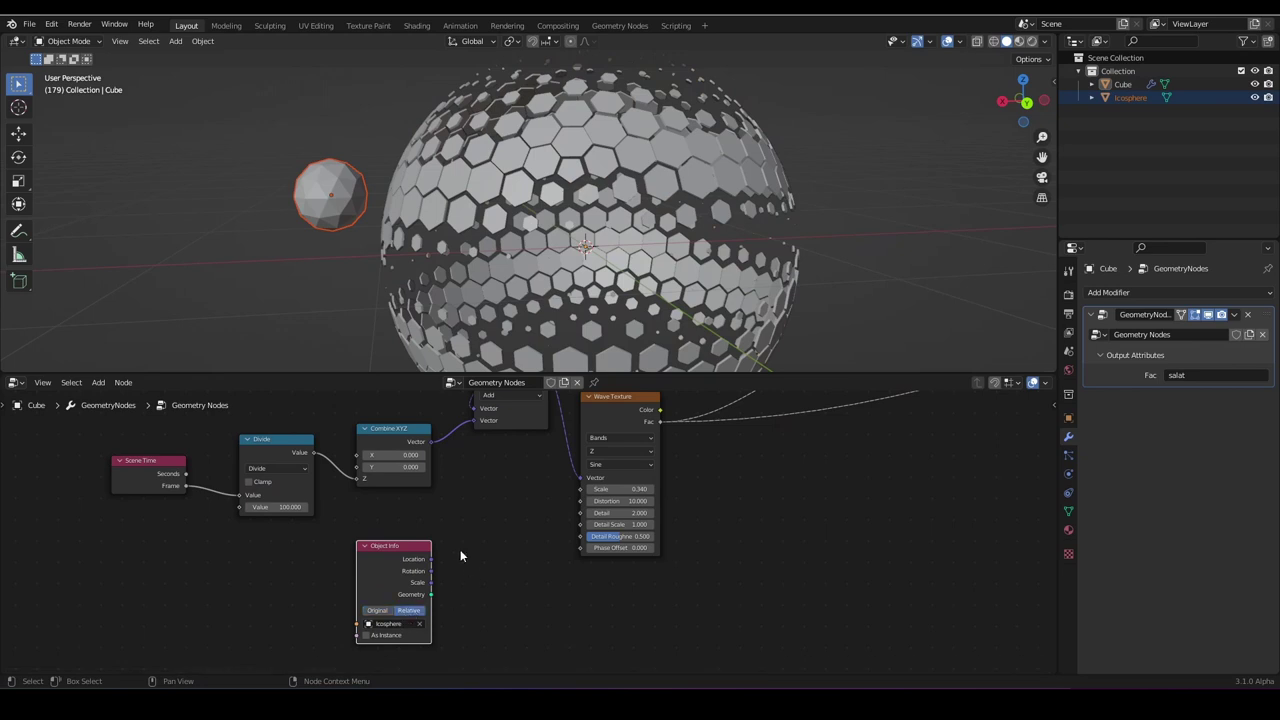
left_click_drag(376, 562, 376, 530)
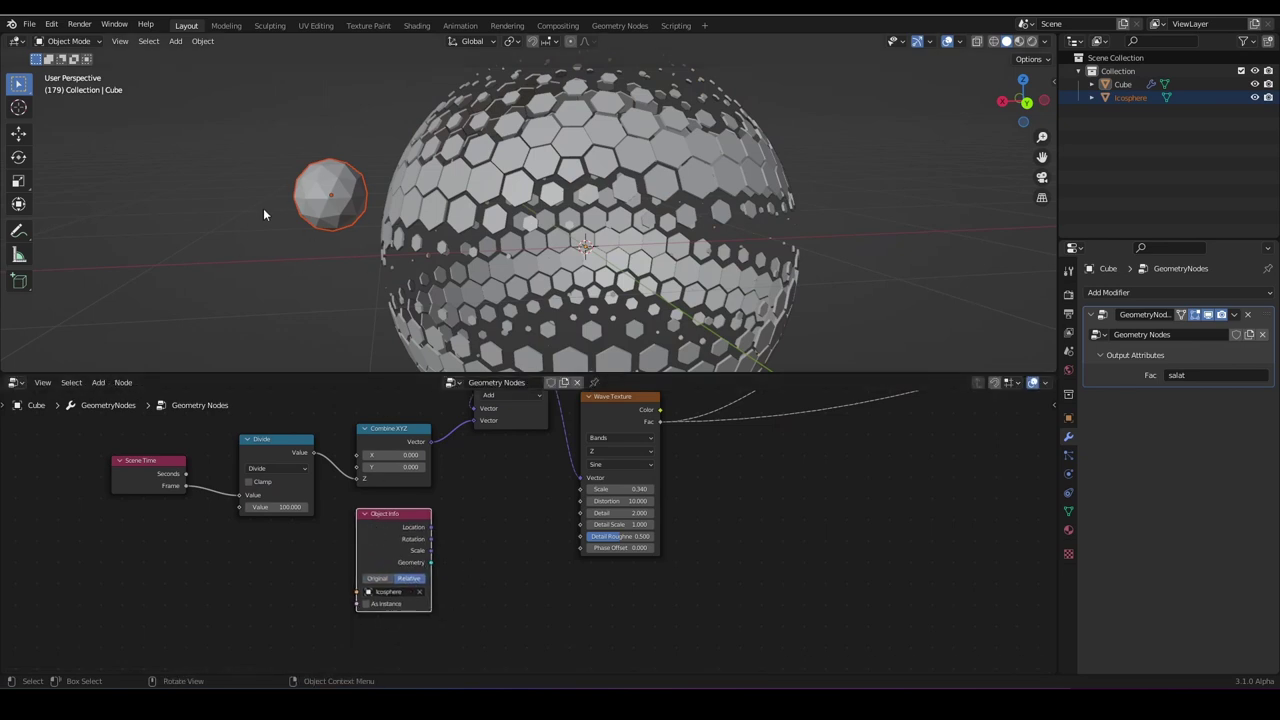
middle_click_drag(435, 534, 301, 623)
scroll(367, 569, "down", 4)
scroll(302, 543, "up", 4)
scroll(389, 557, "down", 4)
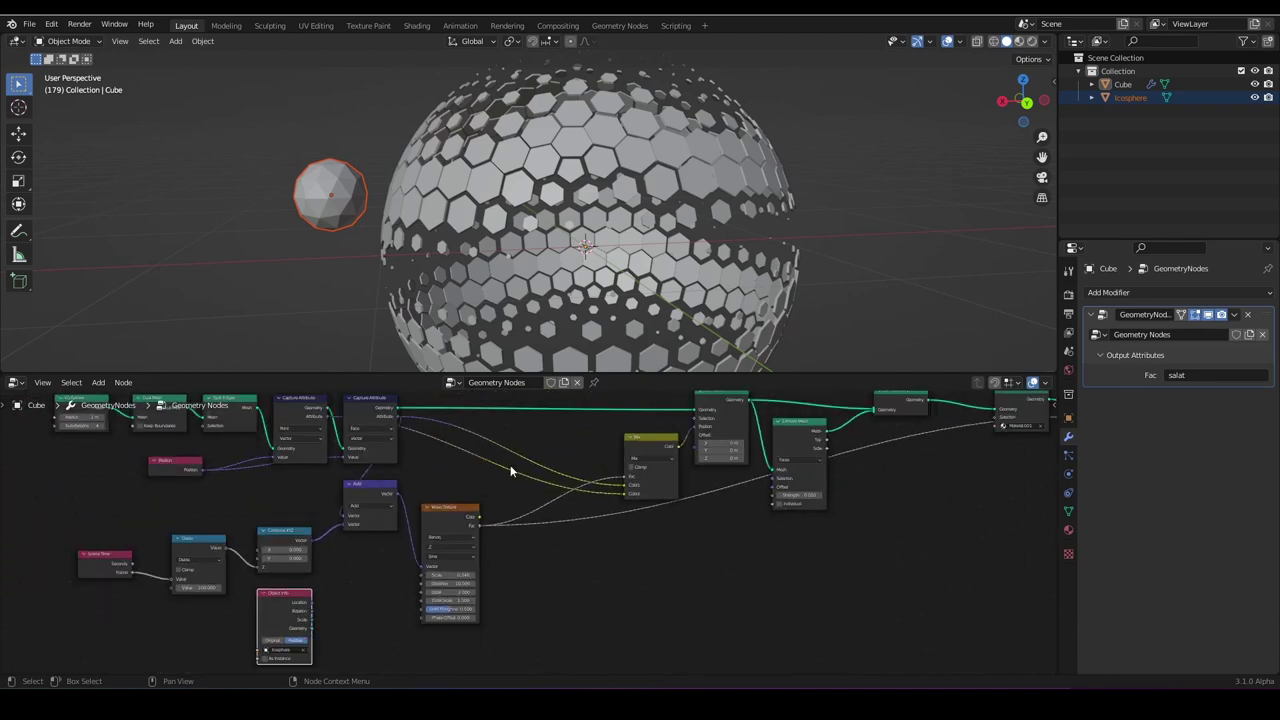
middle_click_drag(510, 471, 480, 479)
key("shift+a")
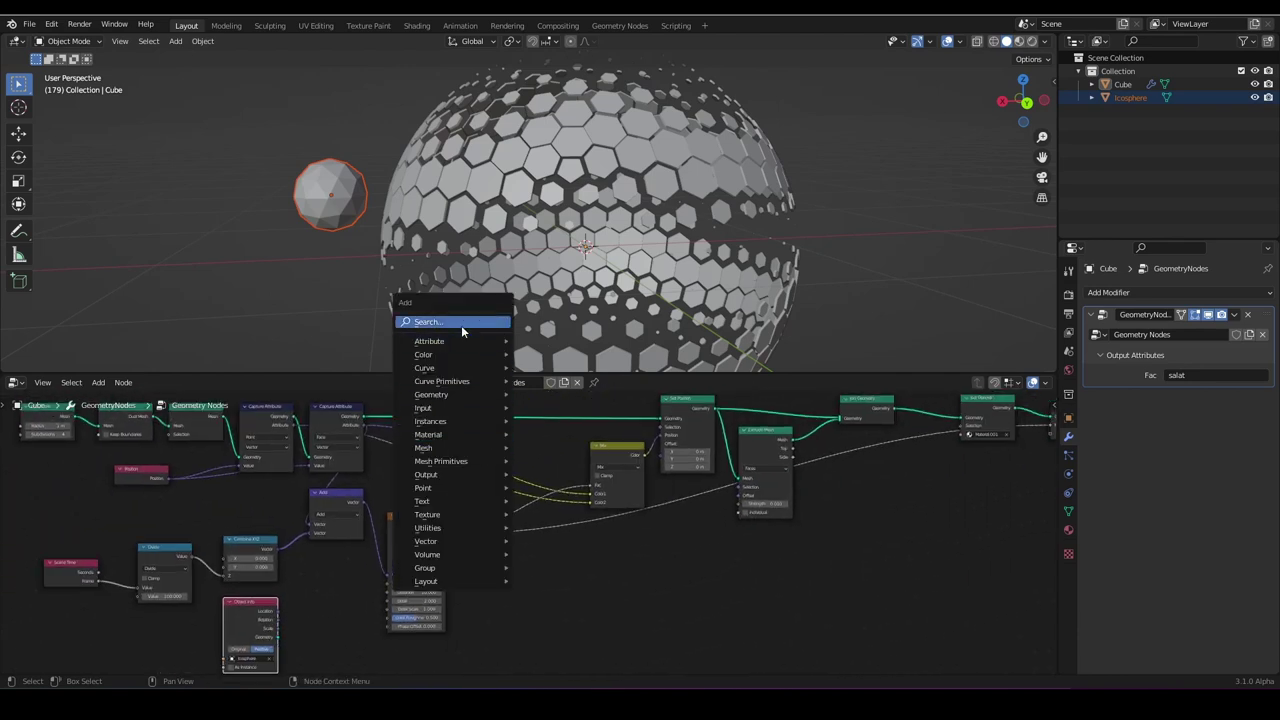
left_click(461, 325)
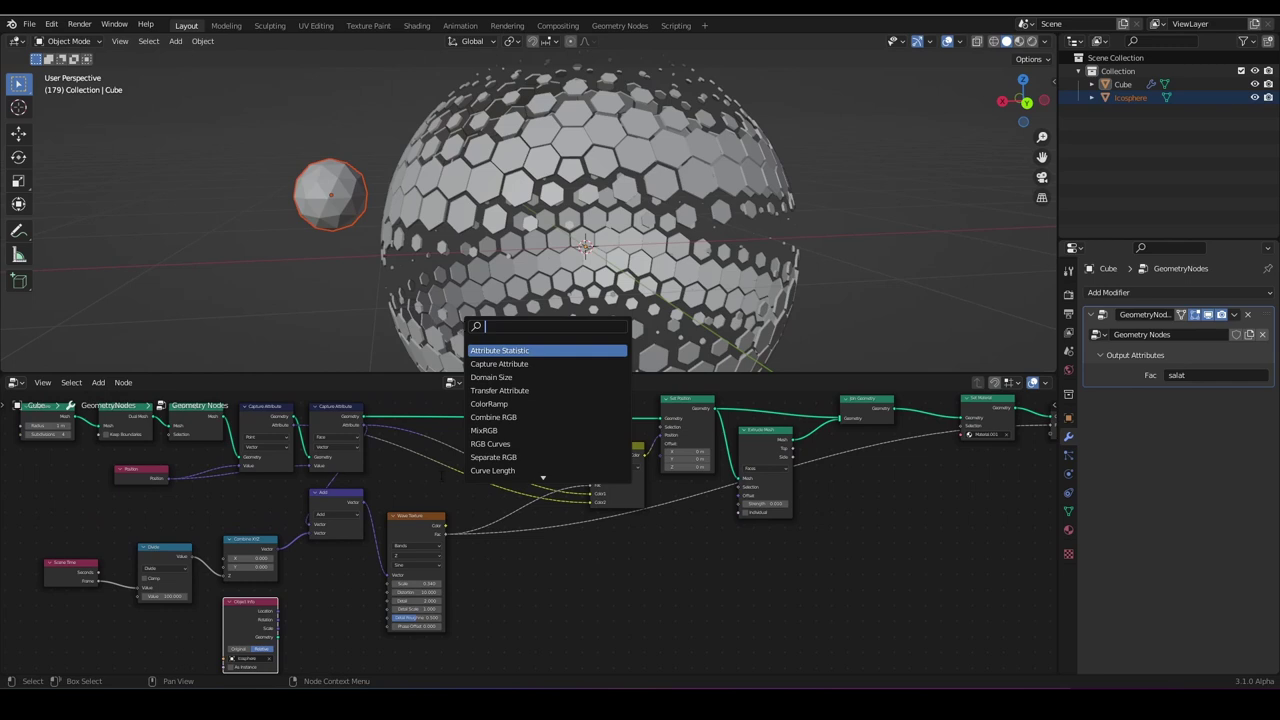
key("Escape")
Add a Geometry Proximity node beside Object Info and connect the Object Info Geometry output to its Target.
key("shift+a")
mouse_move(439, 482)
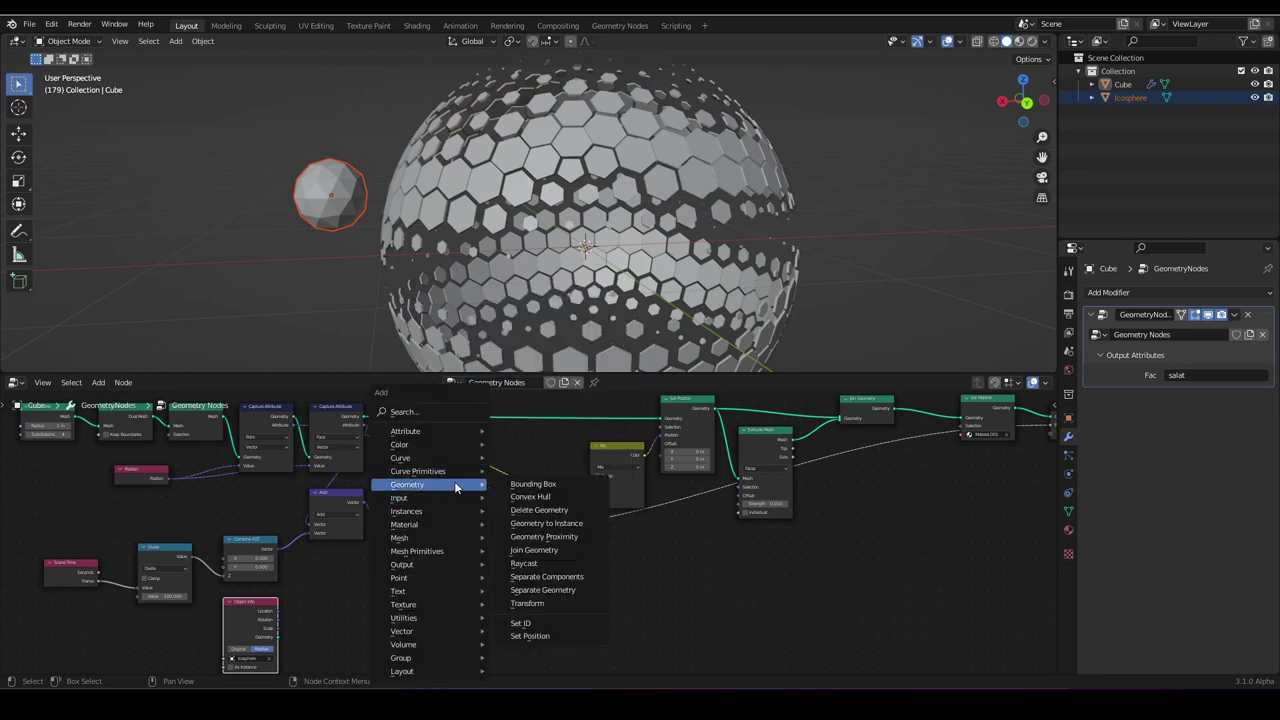
left_click(544, 537)
left_click(305, 622)
scroll(359, 528, "up", 3)
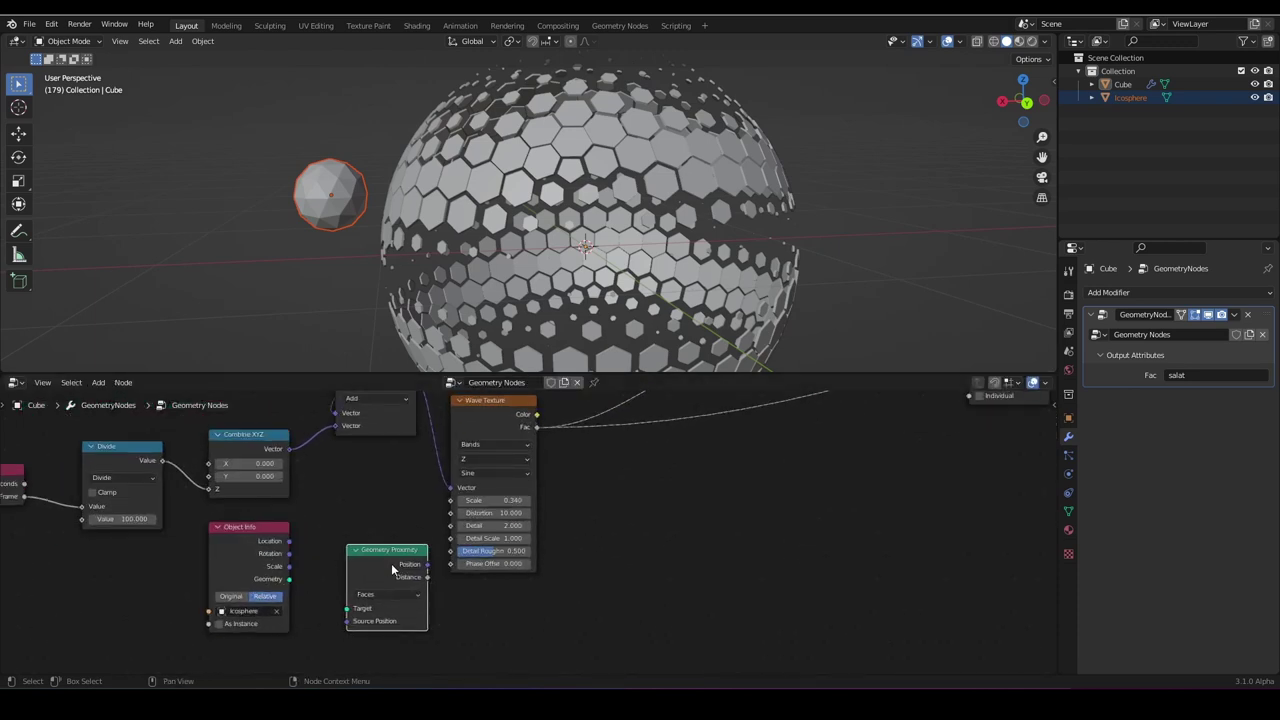
left_click(237, 562)
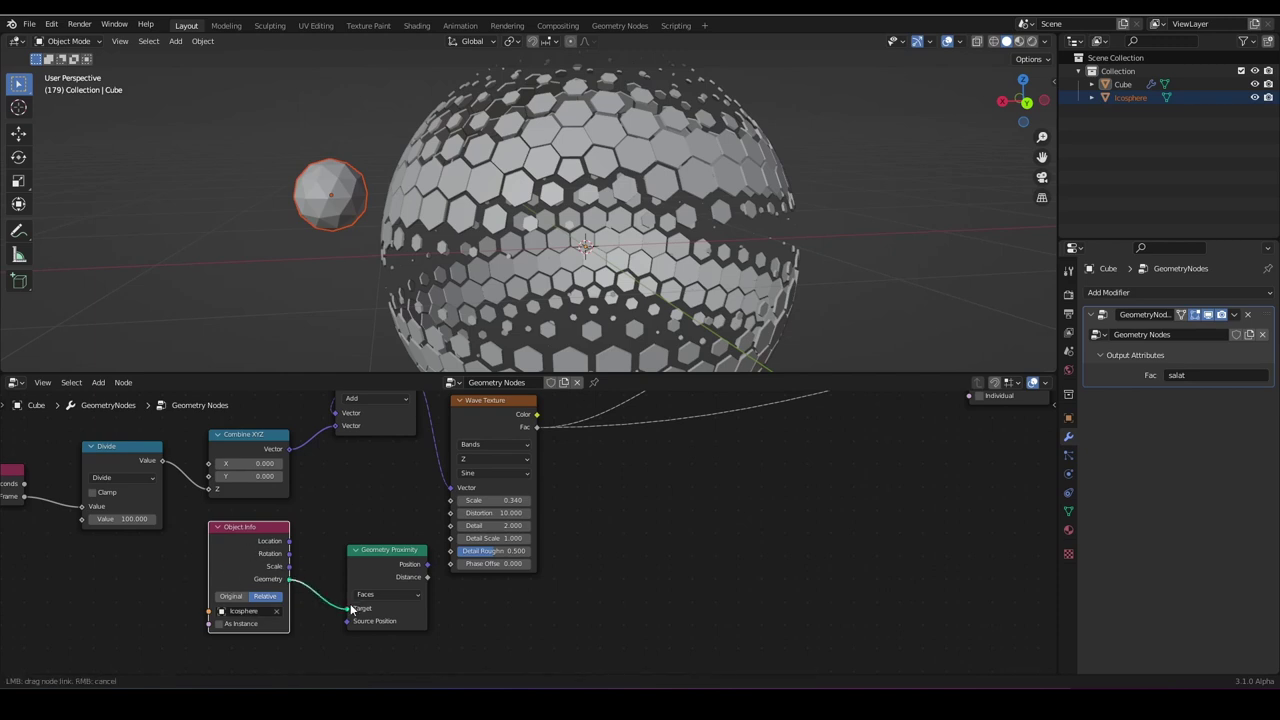
left_click(330, 192)
middle_click_drag(330, 192, 398, 197)
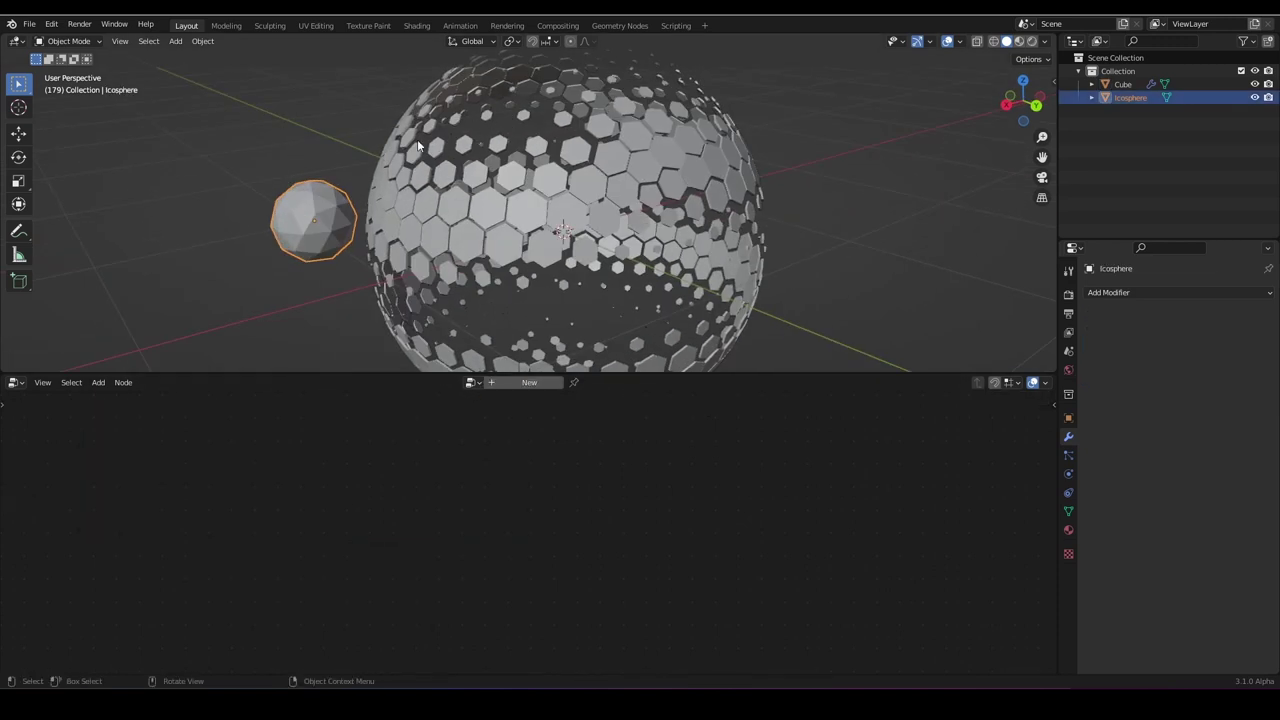
scroll(416, 190, "down", 1)
left_click(423, 231)
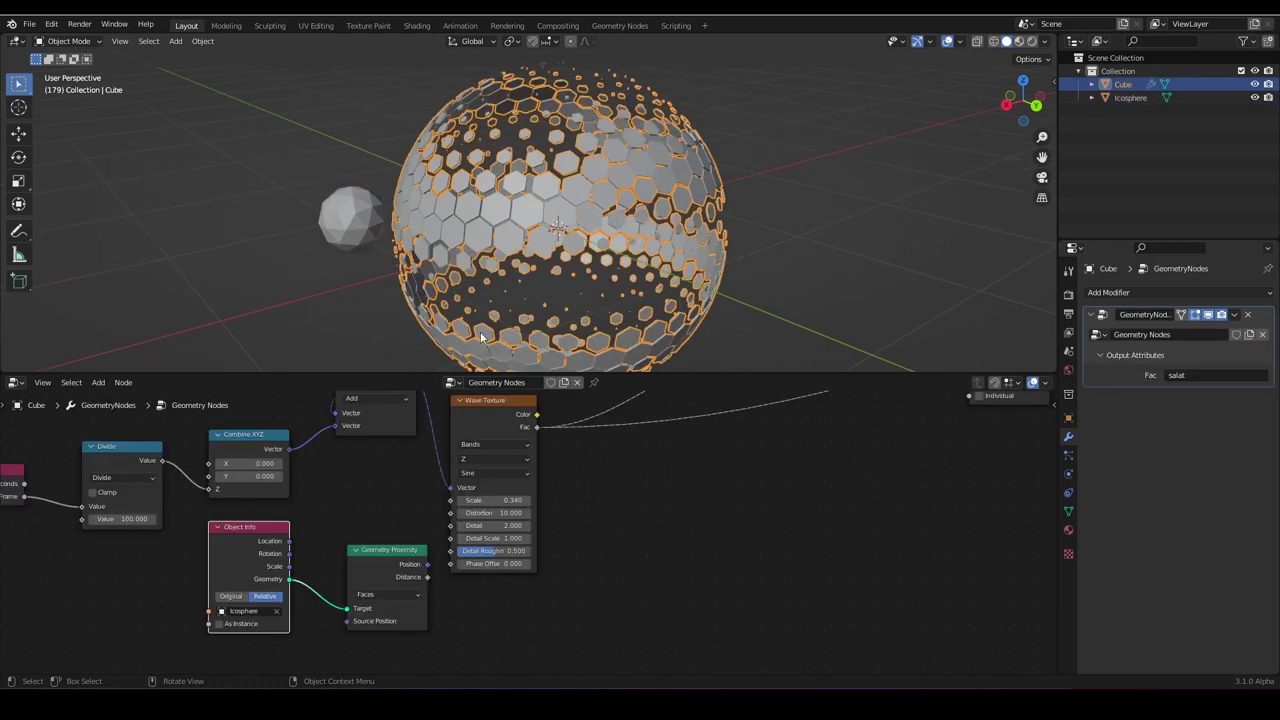
Move the Geometry Proximity node to a spot below the Wave Texture node.
scroll(530, 550, "down", 4)
middle_click_drag(436, 568, 372, 537)
scroll(372, 537, "up", 1)
left_click_drag(379, 531, 424, 560)
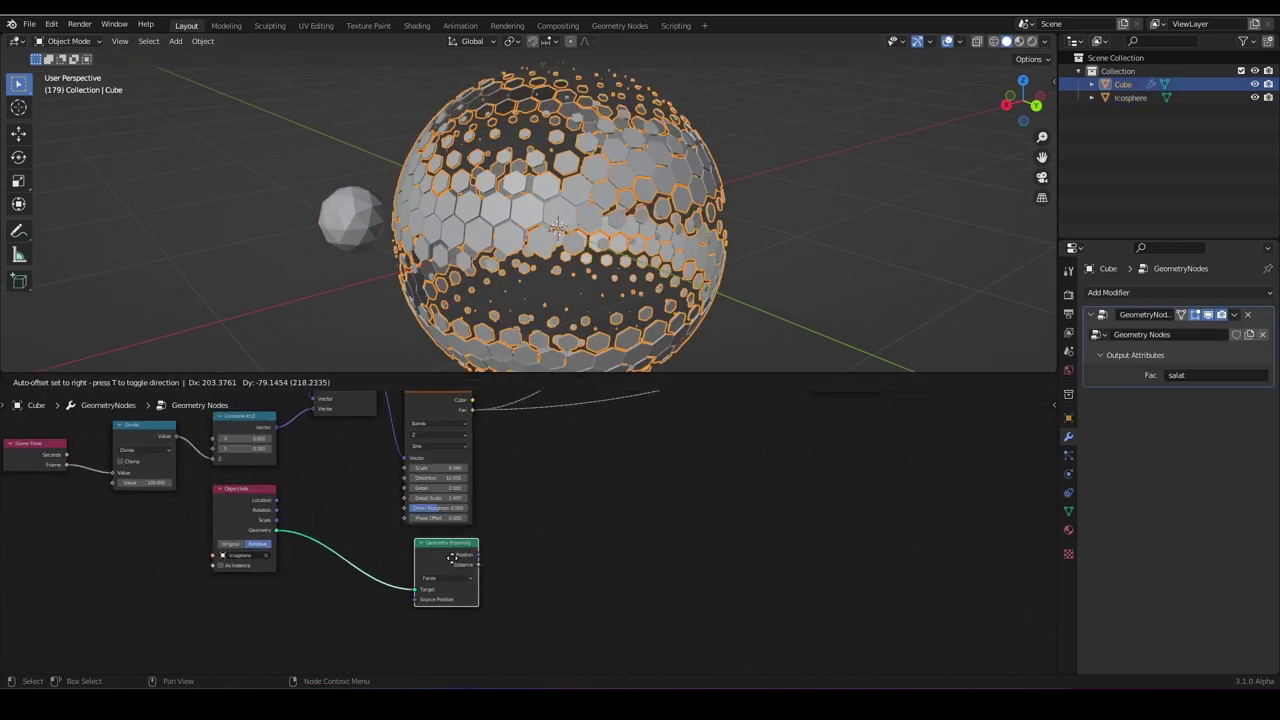
Insert a Math node set to Add between the Wave Texture's Fac output and the Mix node's Fac input.
scroll(502, 530, "down", 4)
middle_click_drag(523, 503, 466, 568)
scroll(466, 568, "up", 4)
key("shift+a")
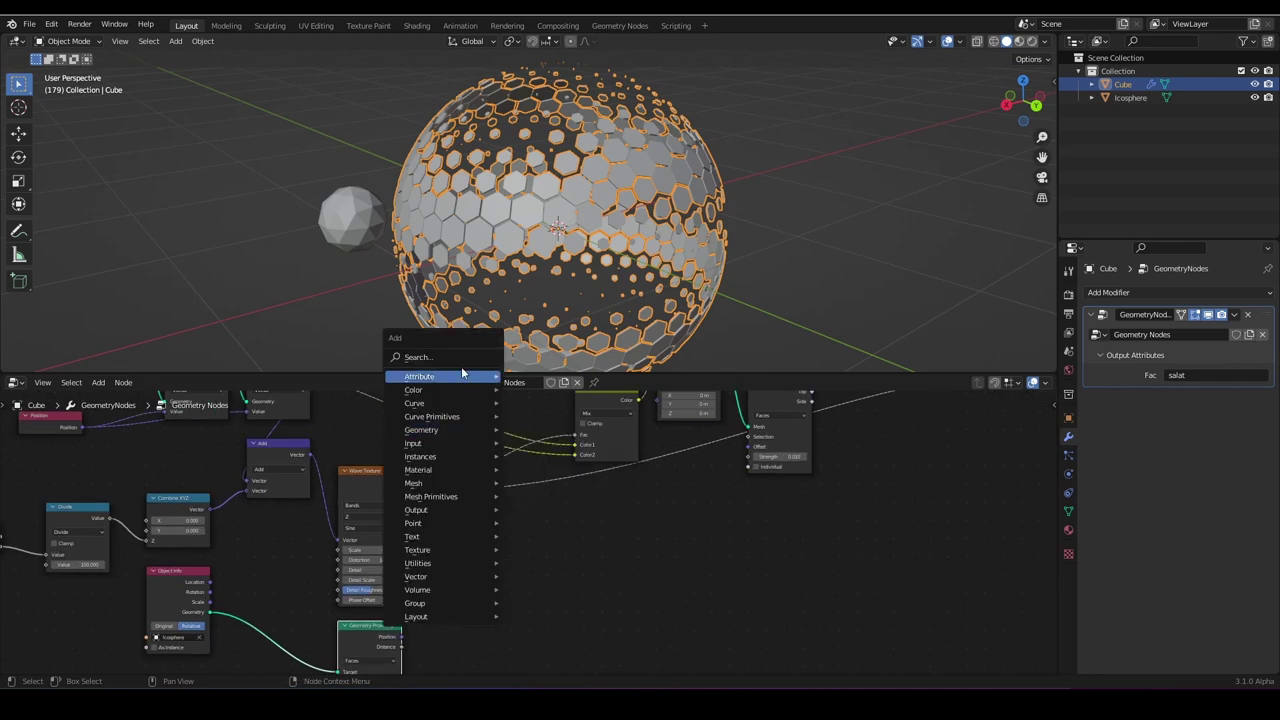
type("math")
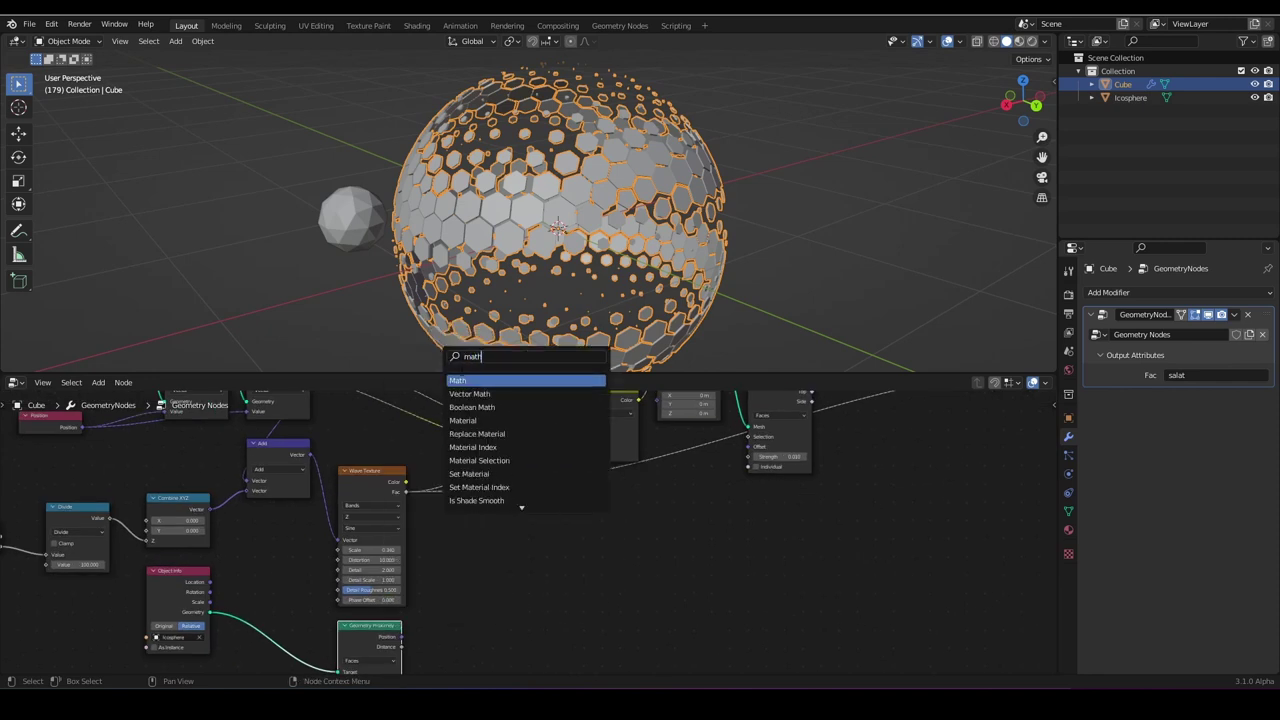
key("Return")
left_click(490, 540)
Connect Geometry Proximity's Distance to the Math node's first value and the Wave Texture's Fac to its second value.
mouse_move(400, 700)
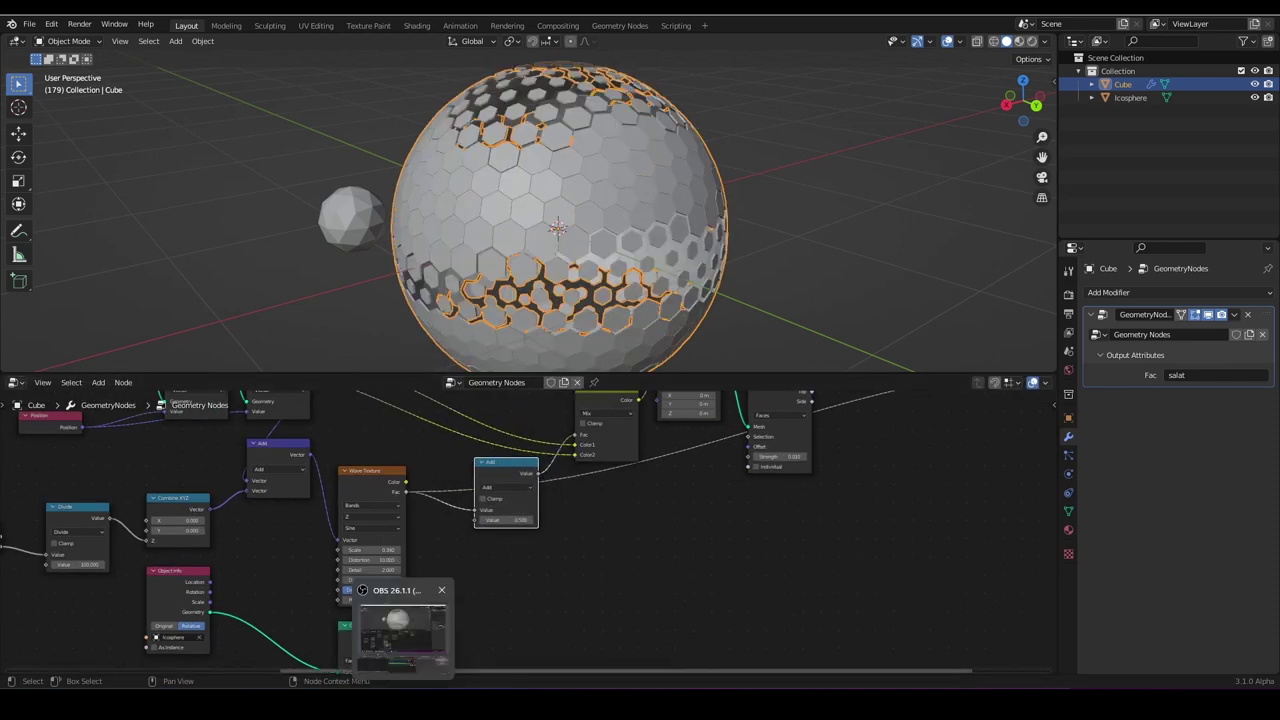
middle_click_drag(563, 257, 575, 224)
scroll(575, 224, "down", 1)
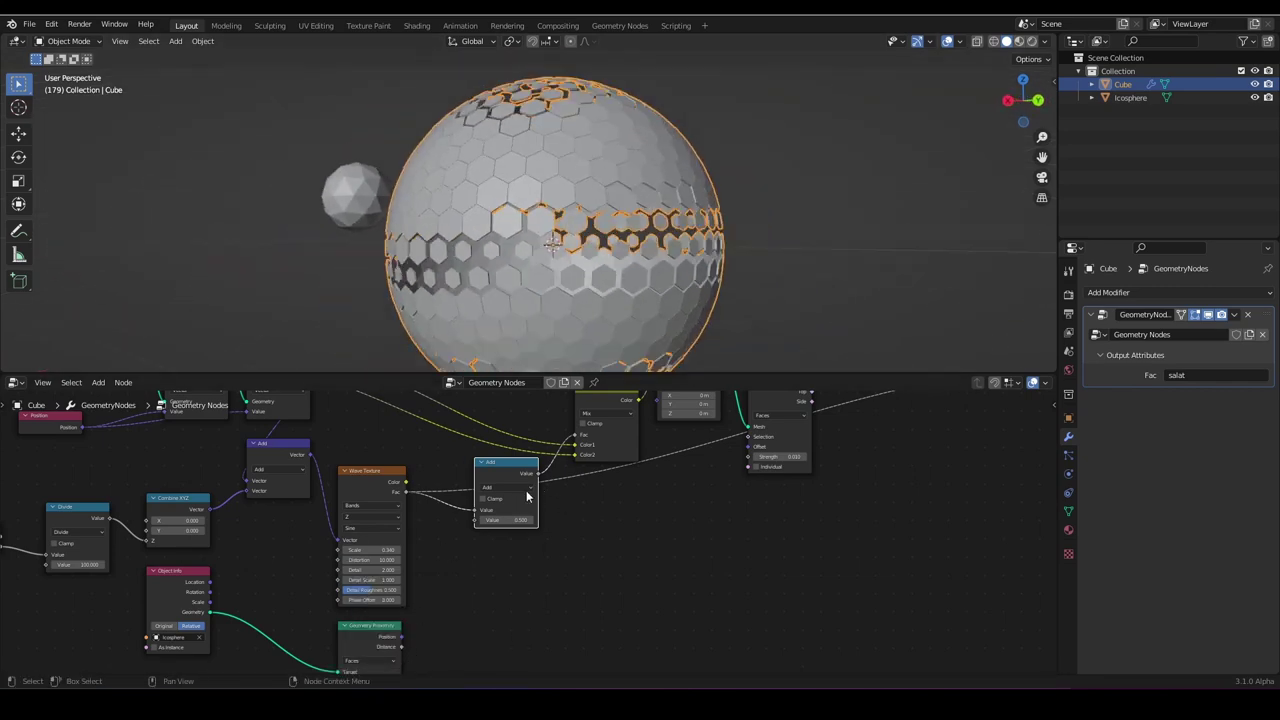
mouse_move(505, 519)
left_mouse_down()
mouse_move(545, 519)
mouse_move(420, 520)
mouse_move(481, 523)
left_mouse_up()
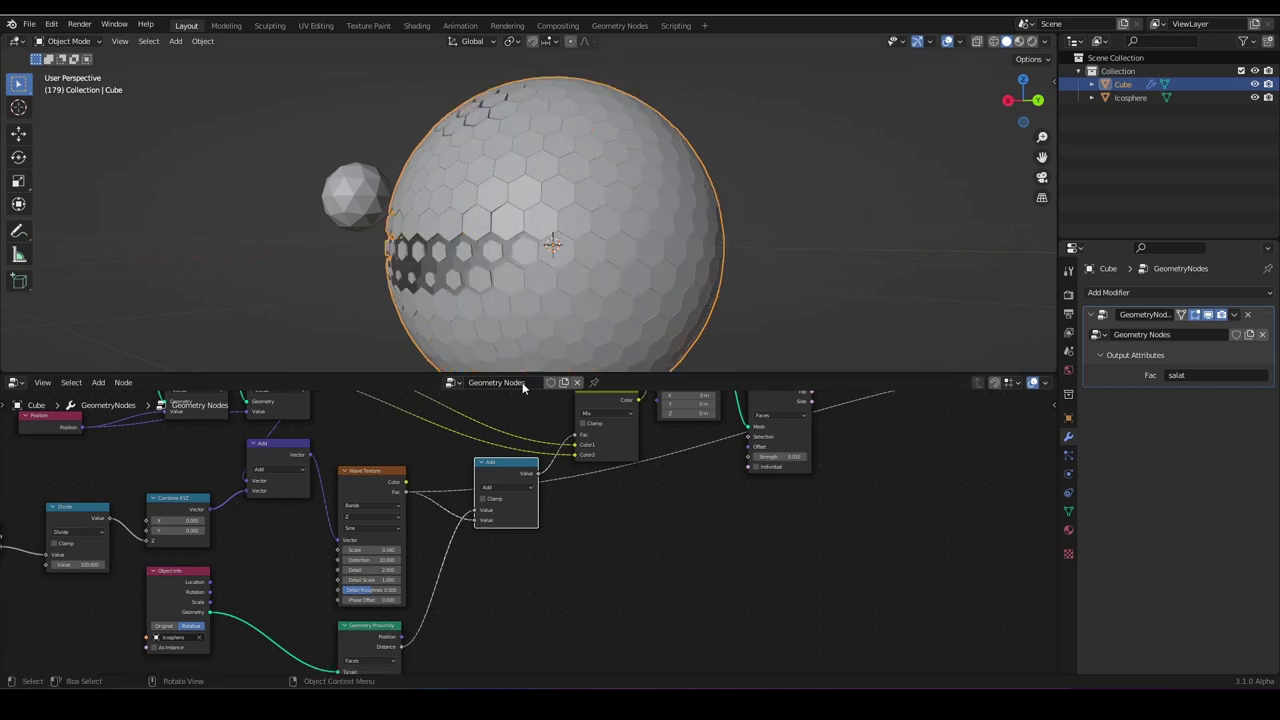
Select the ico sphere and move it slightly to another spot beside the hexagon sphere.
middle_click_drag(530, 310, 502, 222)
left_click(502, 222)
scroll(572, 246, "down", 4)
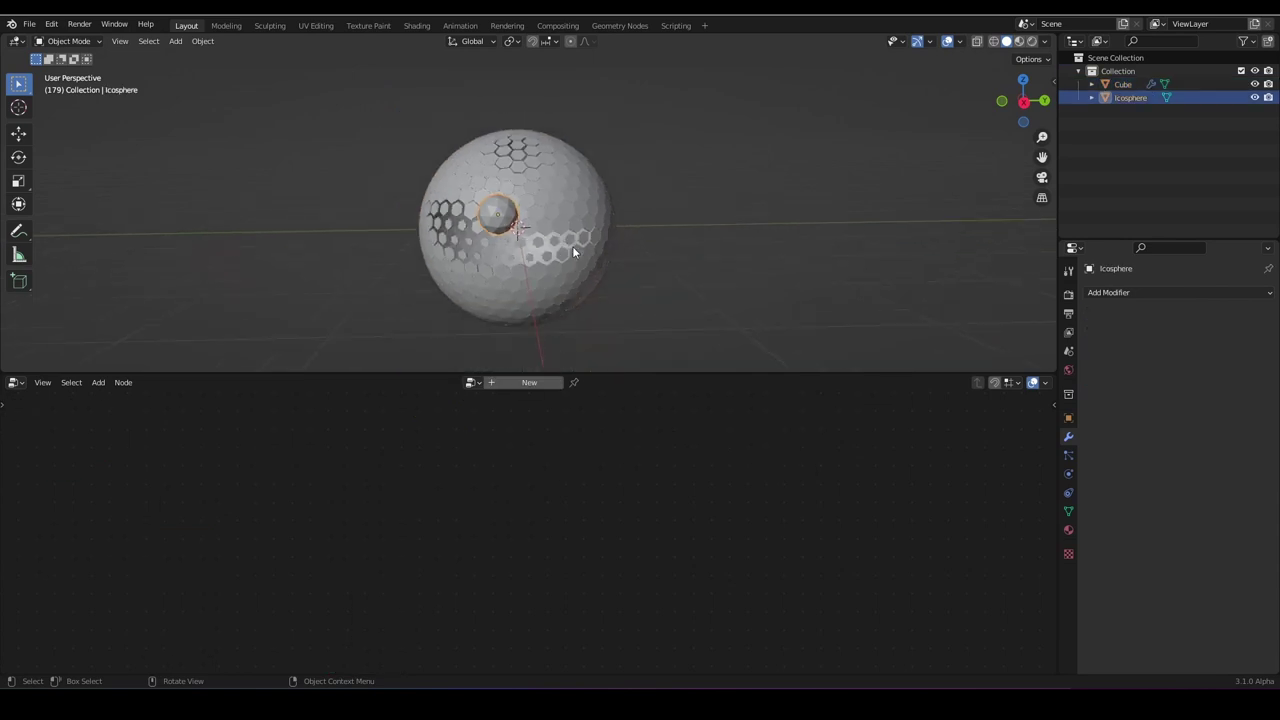
middle_click_drag(572, 246, 493, 252)
scroll(493, 252, "up", 3)
key("g")
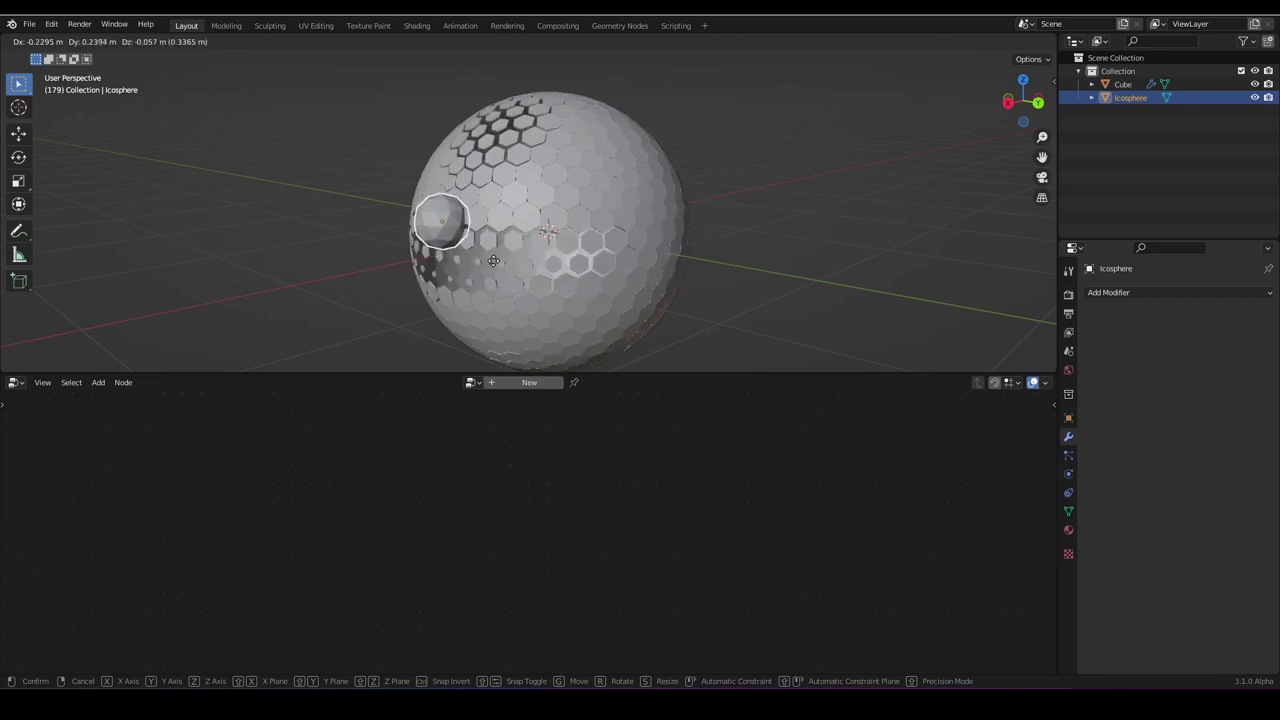
left_click(455, 247)
Reselect the hexagon sphere and play the animation to check how its pattern reacts around the ico sphere.
left_click(534, 220)
mouse_move(534, 220)
middle_mouse_down()
mouse_move(508, 214)
mouse_move(546, 228)
middle_mouse_up()
scroll(520, 482, "down", 5)
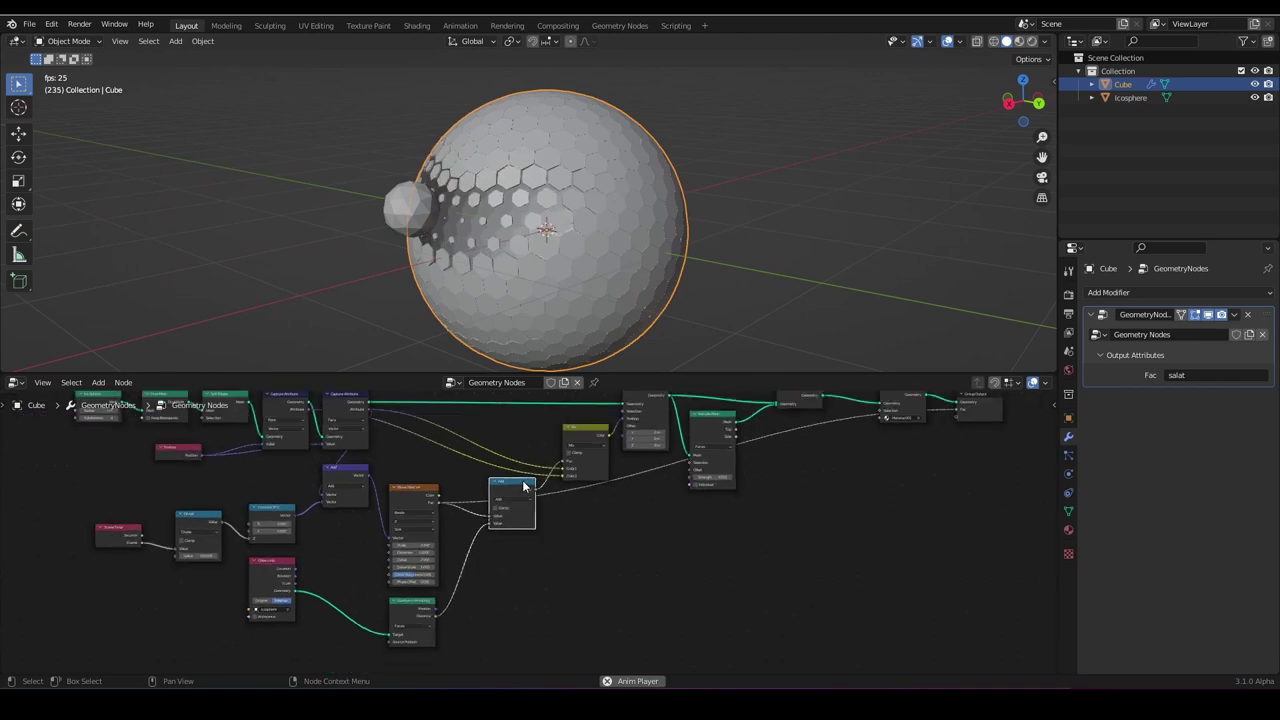
middle_click_drag(523, 485, 460, 496)
scroll(458, 495, "up", 4)
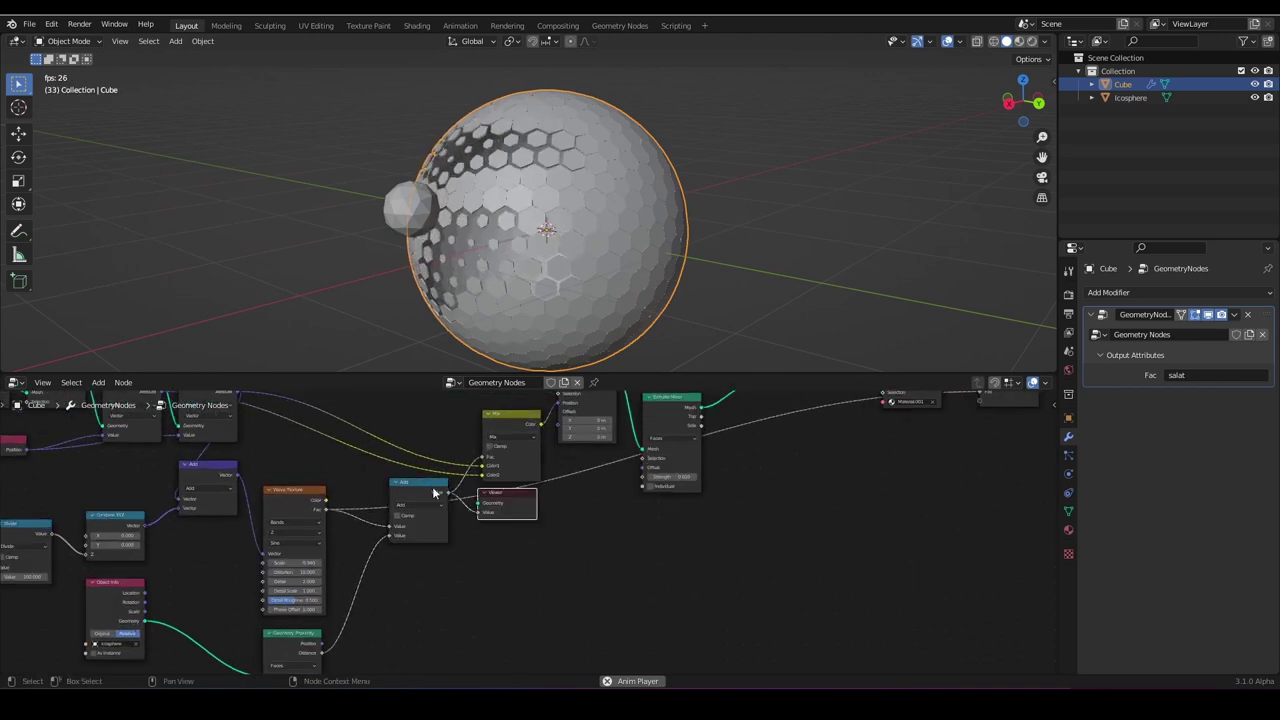
scroll(508, 500, "down", 4)
middle_click_drag(553, 476, 631, 430)
scroll(600, 431, "up", 5)
mouse_move(522, 420)
left_mouse_down()
mouse_move(543, 434)
mouse_move(527, 418)
left_mouse_up()
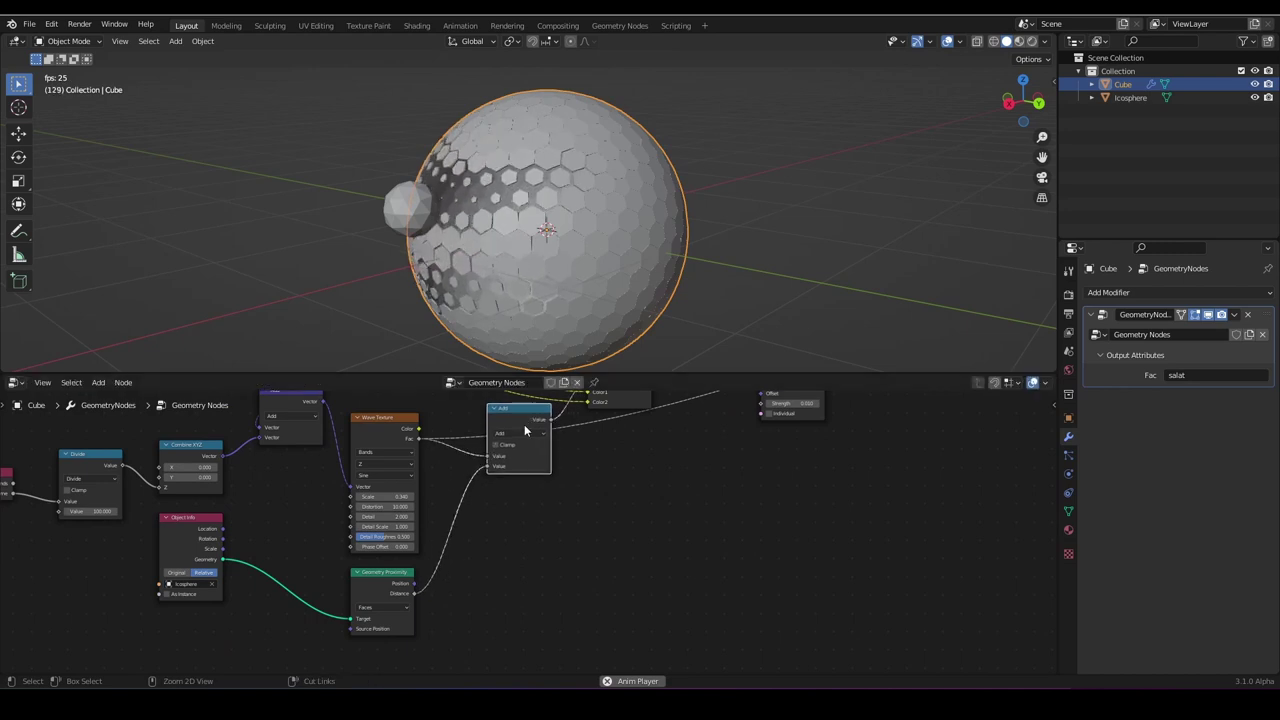
middle_click_drag(523, 432, 546, 461)
scroll(500, 440, "up", 2)
Insert a Map Range node between Geometry Proximity's Distance output and the Add node's second value.
key("shift+a")
left_click(449, 419)
type("c")
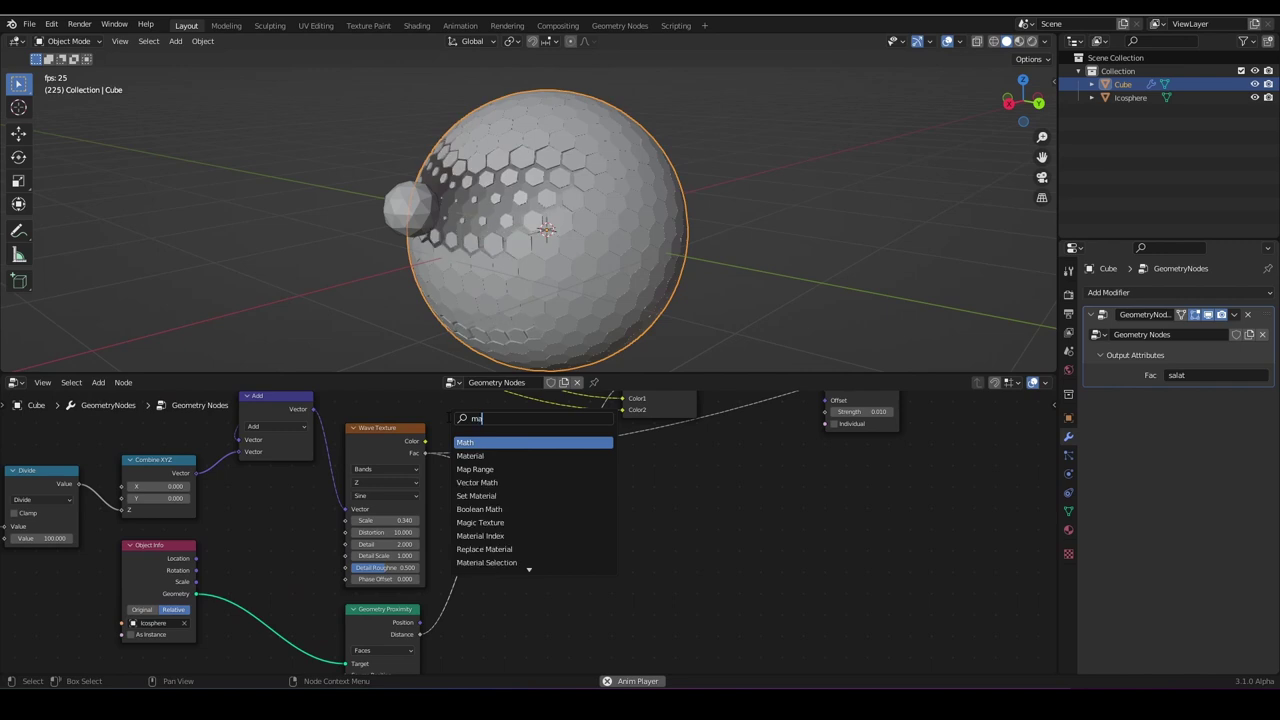
left_click(480, 443)
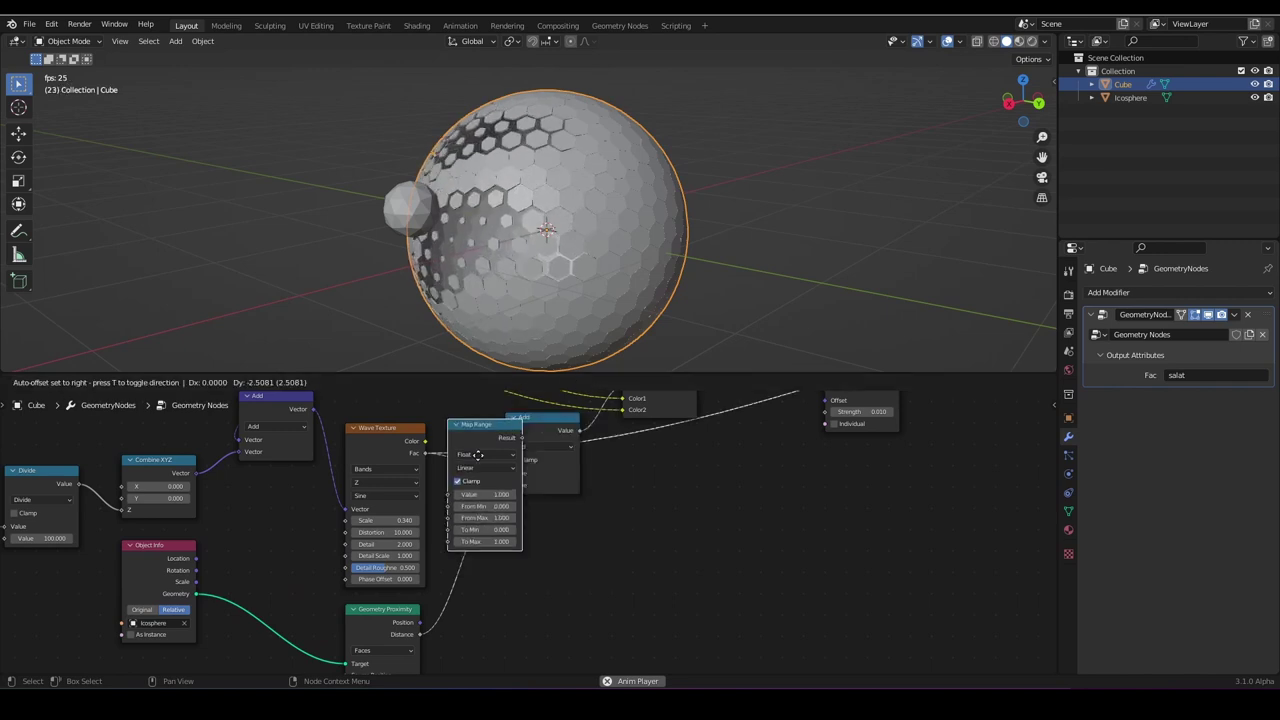
left_click(504, 582)
scroll(540, 590, "down", 3)
middle_click_drag(569, 605, 484, 543)
scroll(537, 586, "up", 3)
left_click(441, 575)
Set the Map Range interpolation to Smoother Step and its From Max to 2.05.
scroll(450, 575, "up", 2)
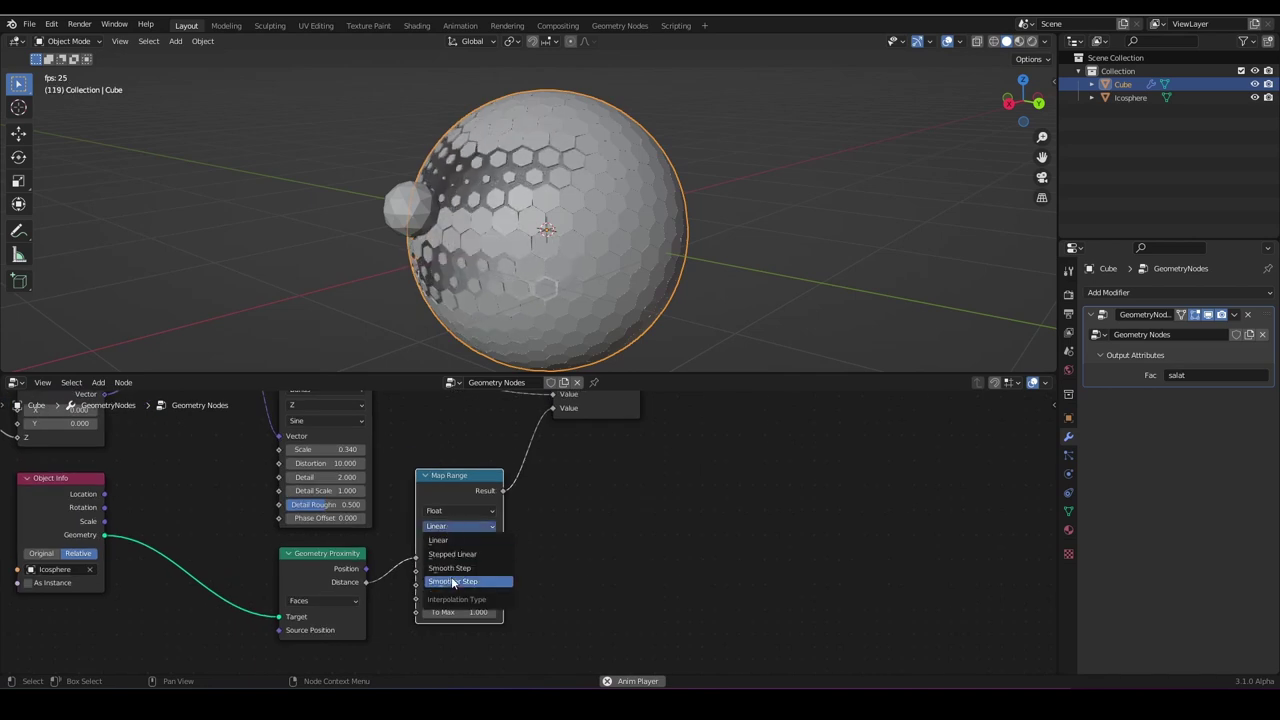
left_click(453, 582)
middle_click_drag(564, 546, 530, 545)
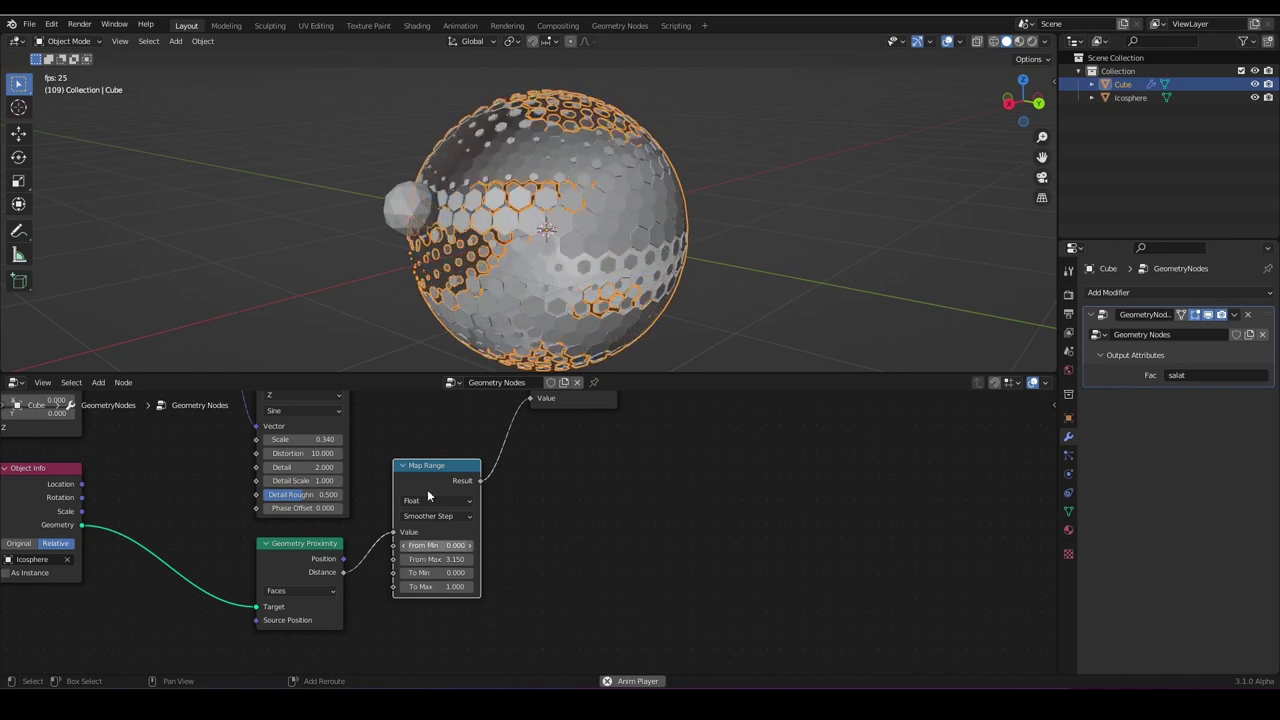
middle_click_drag(425, 320, 478, 352)
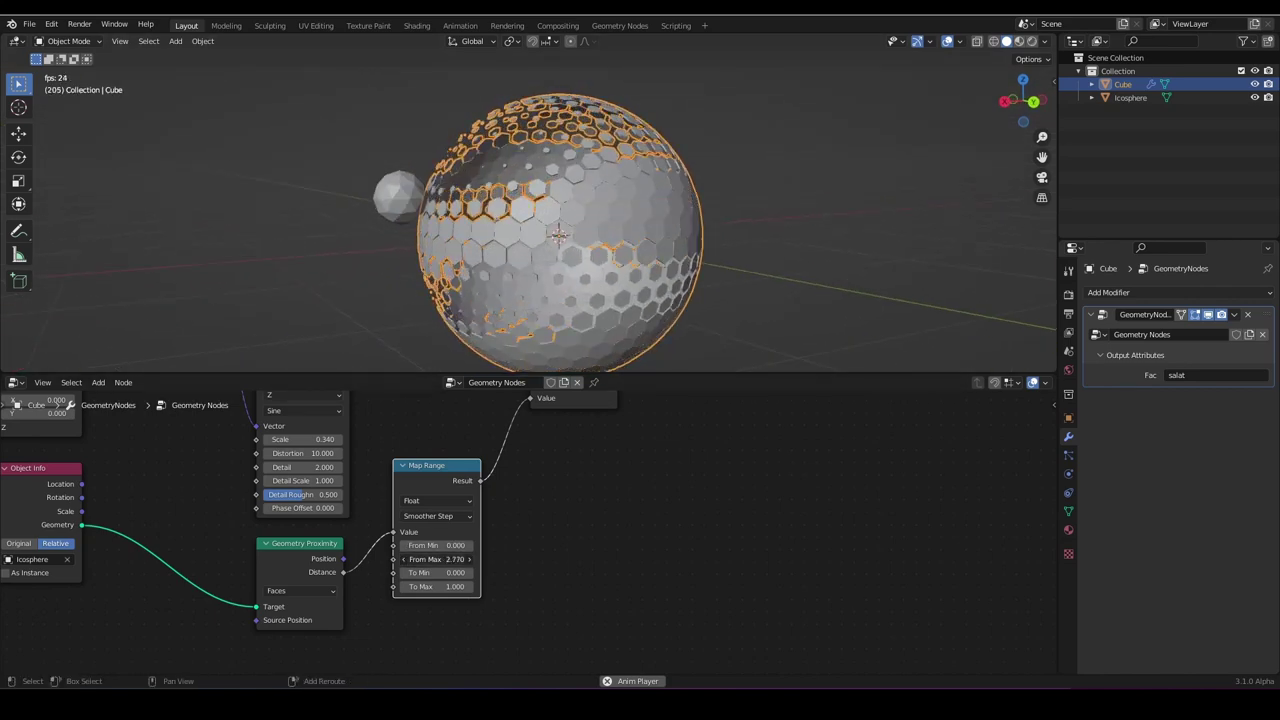
left_click_drag(440, 559, 434, 559, "shift")
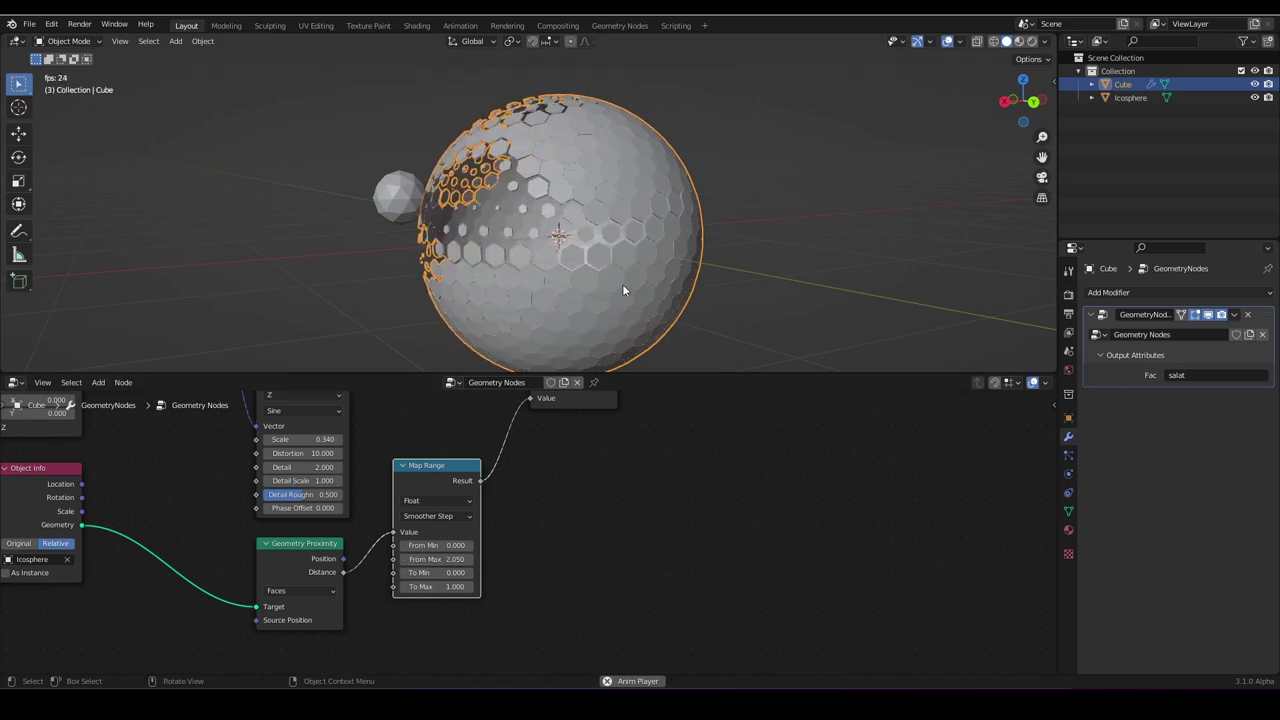
Invert the Map Range output by setting To Min to 1 and To Max to 0.
scroll(622, 284, "down", 3)
mouse_move(622, 284)
middle_mouse_down()
mouse_move(560, 283)
mouse_move(602, 286)
middle_mouse_up()
scroll(600, 291, "up", 2)
left_click(468, 558)
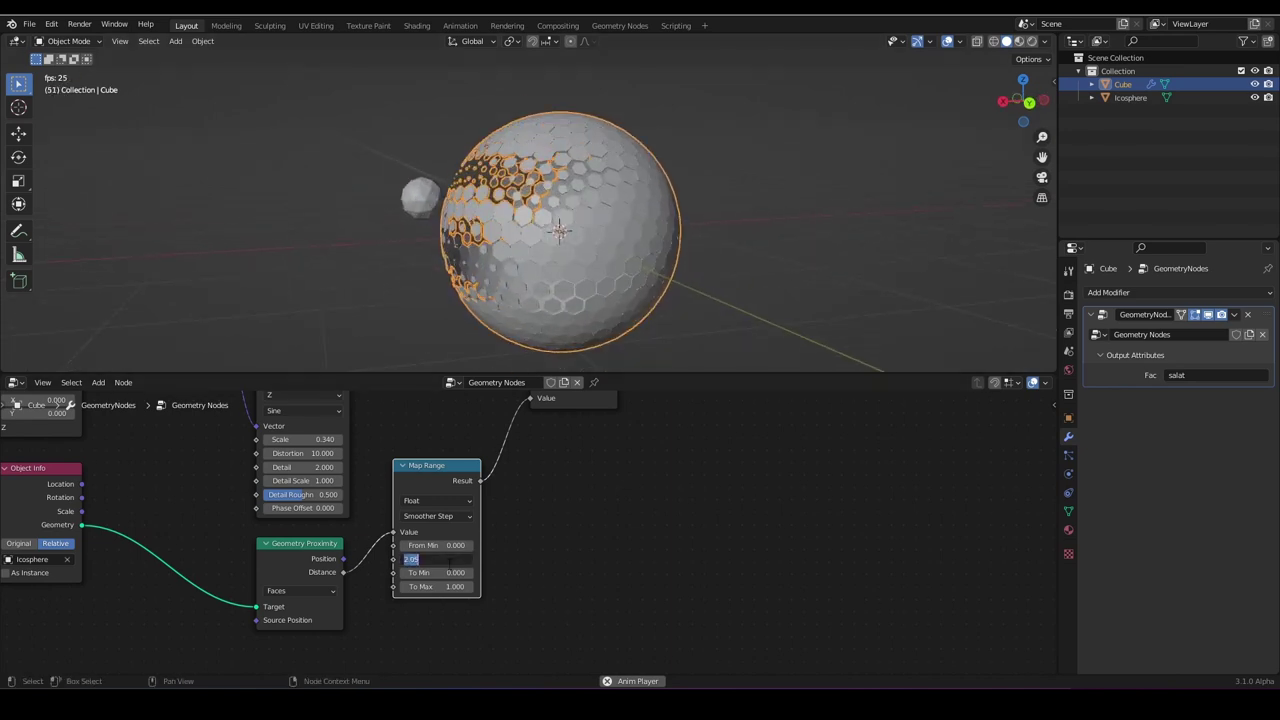
type("1")
key("Return")
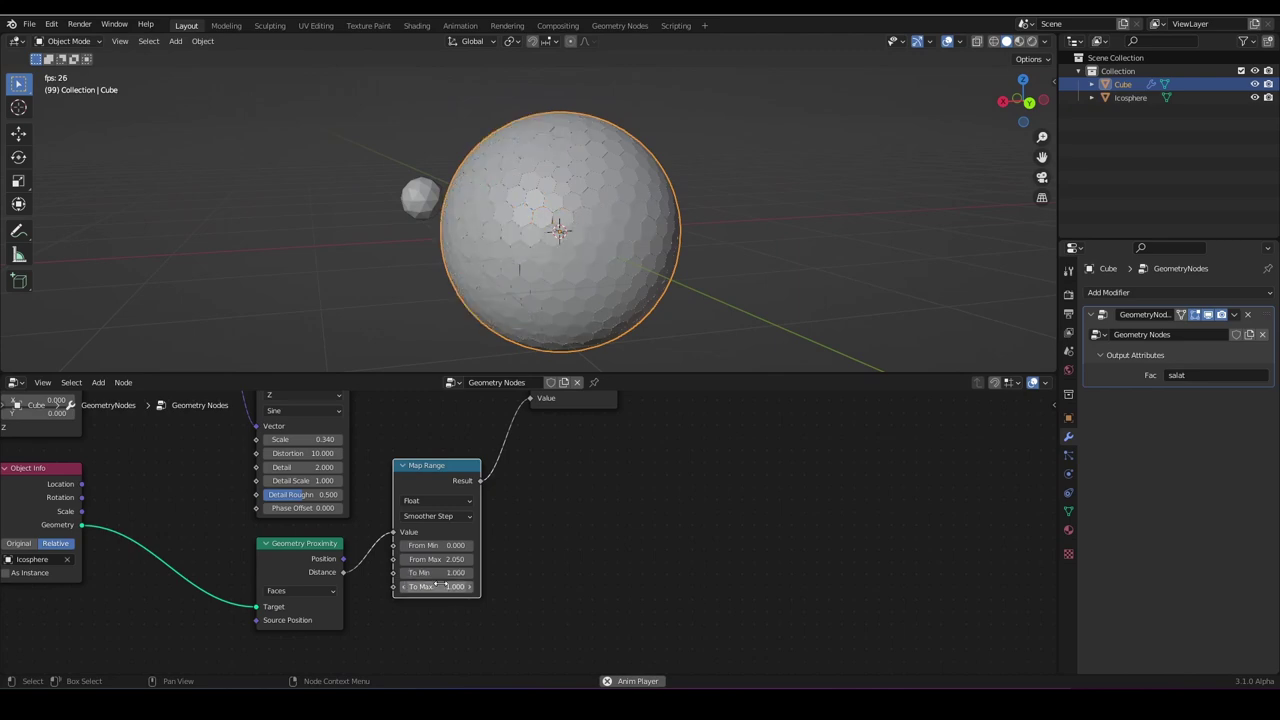
type("0")
key("Return")
Select the ico sphere, inspect the hexagon pattern around it and try moving it away from the large sphere.
mouse_move(603, 302)
middle_mouse_down()
mouse_move(478, 301)
mouse_move(575, 313)
mouse_move(614, 298)
middle_mouse_up()
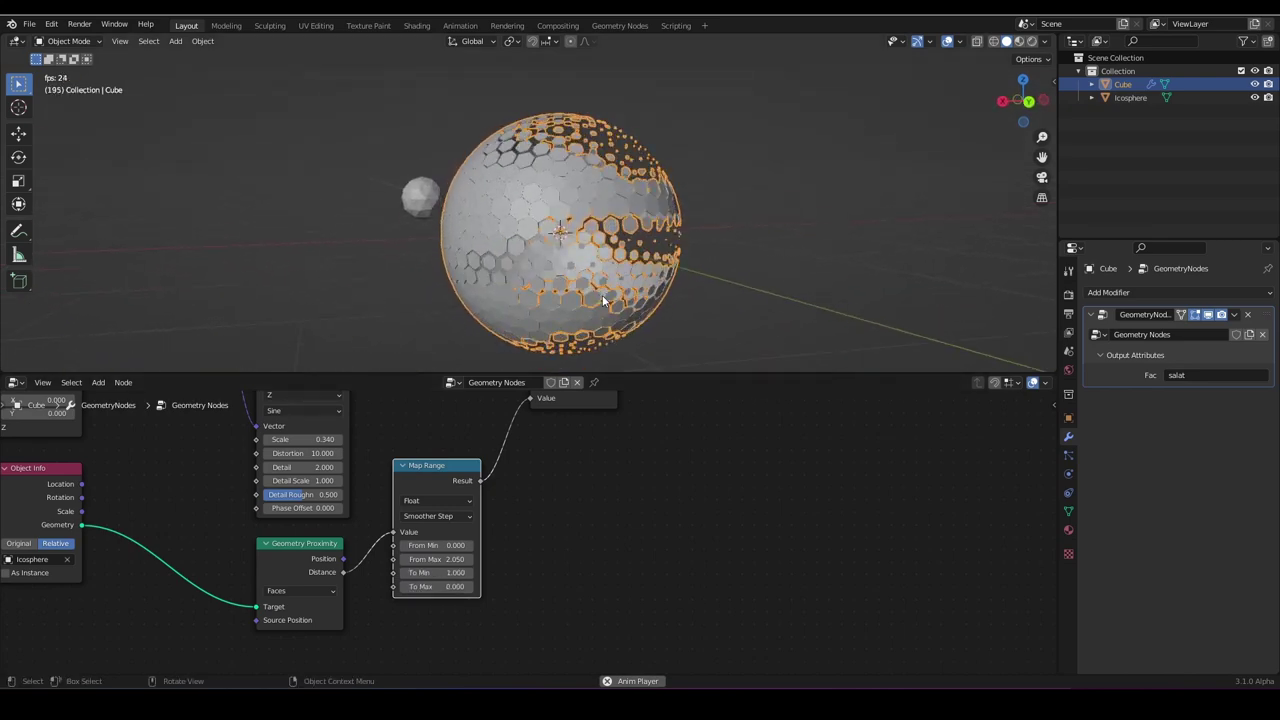
left_click(417, 207)
middle_click_drag(417, 207, 514, 237)
scroll(514, 237, "up", 6)
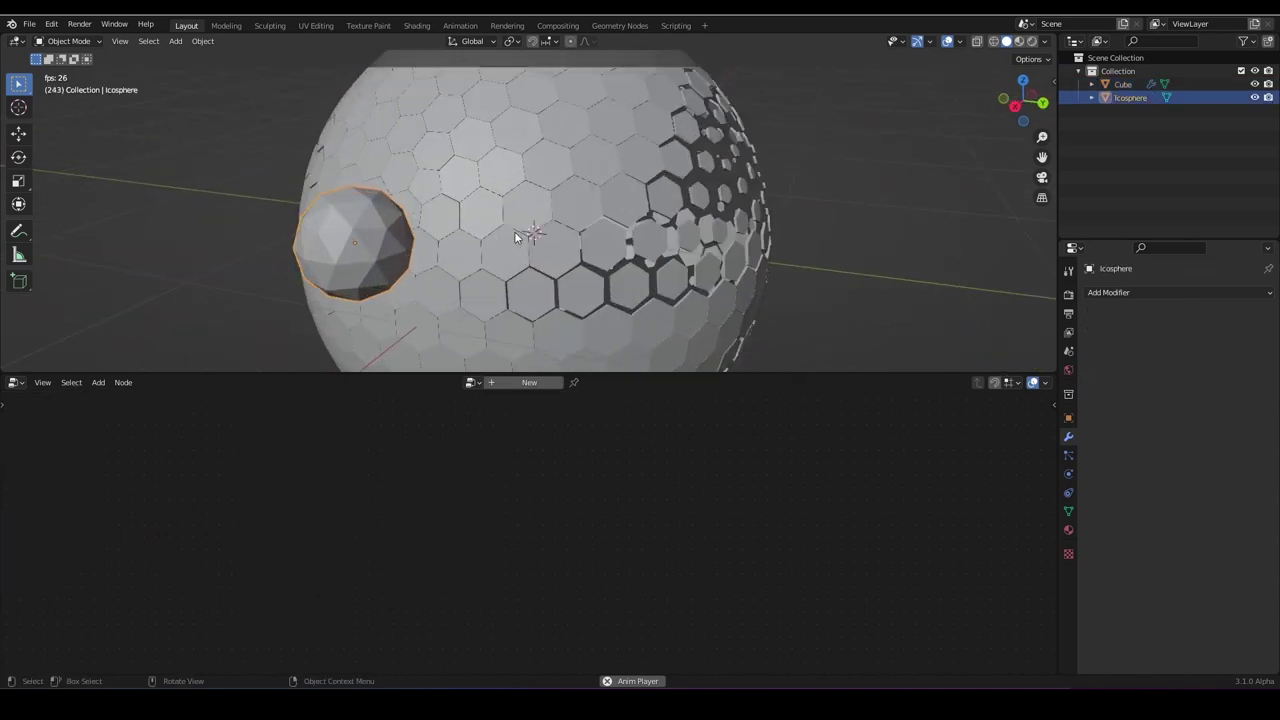
middle_click_drag(329, 238, 360, 233)
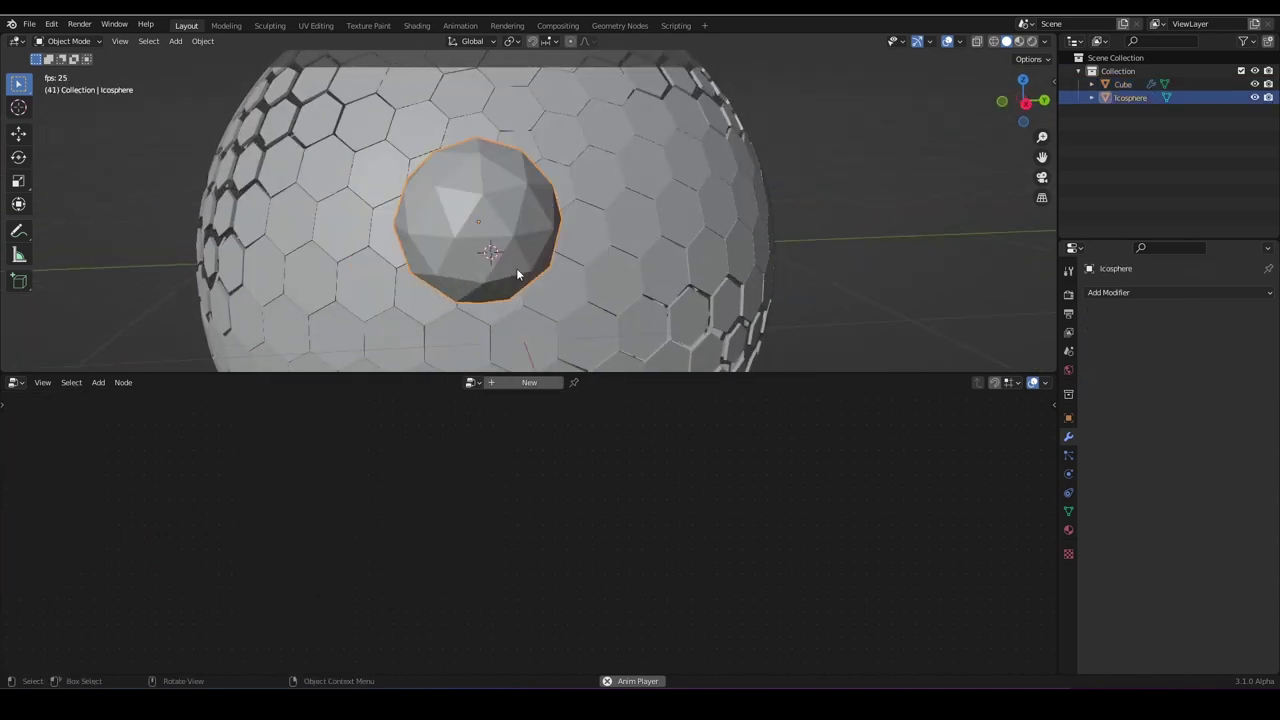
scroll(502, 197, "down", 6)
middle_click_drag(502, 197, 586, 254)
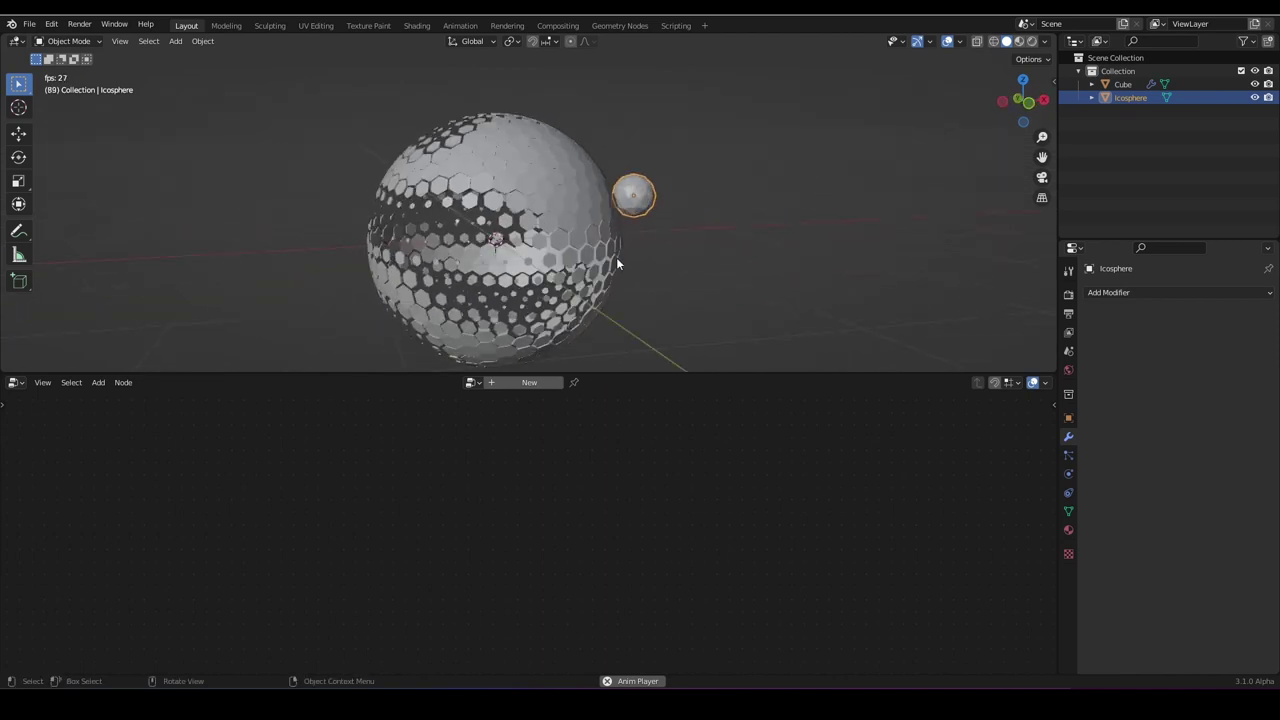
key("g")
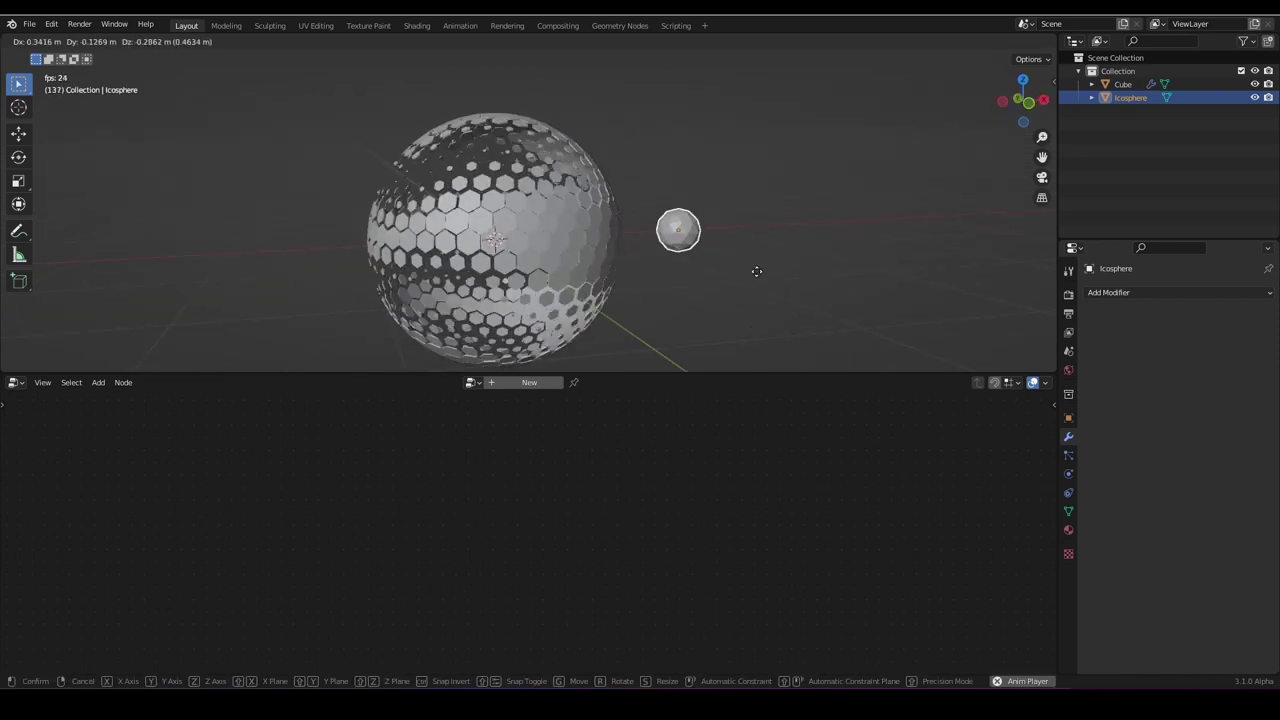
right_click(514, 322)
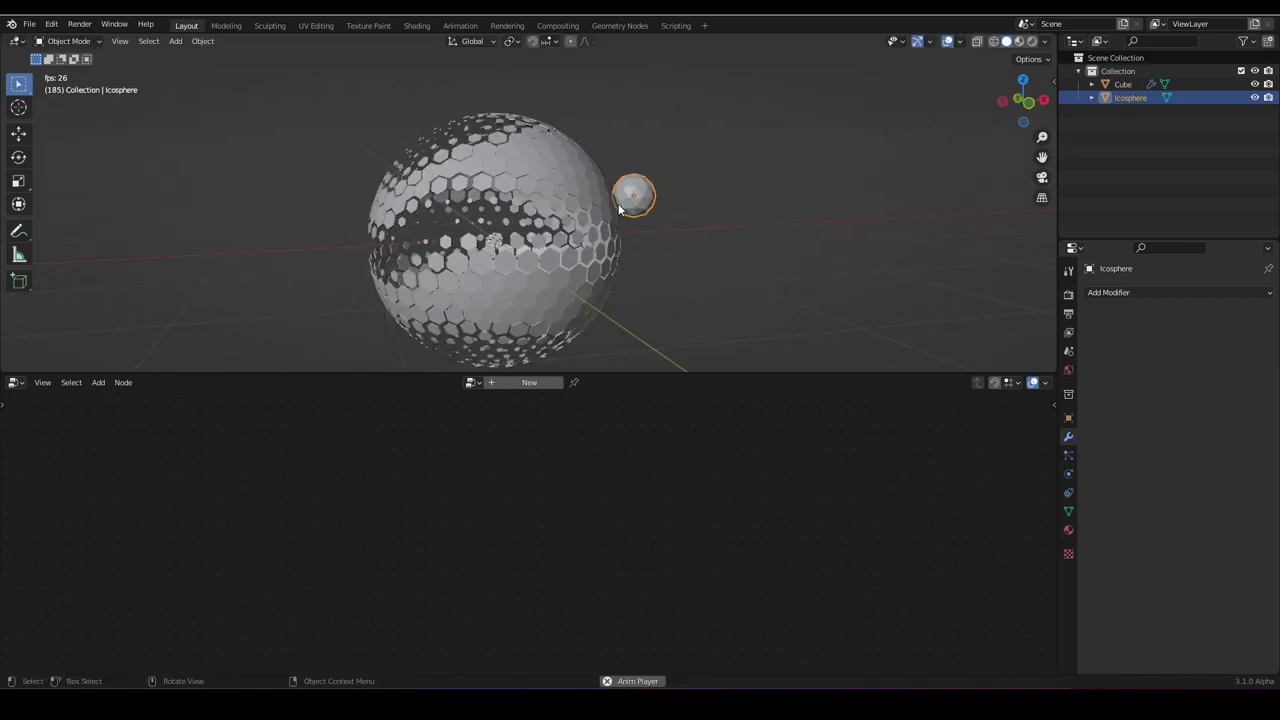
Add a Bezier circle curve and scale it up until it surrounds the hexagon sphere.
scroll(523, 318, "down", 3)
middle_click_drag(522, 321, 745, 348)
scroll(751, 348, "up", 2)
key("shift+a")
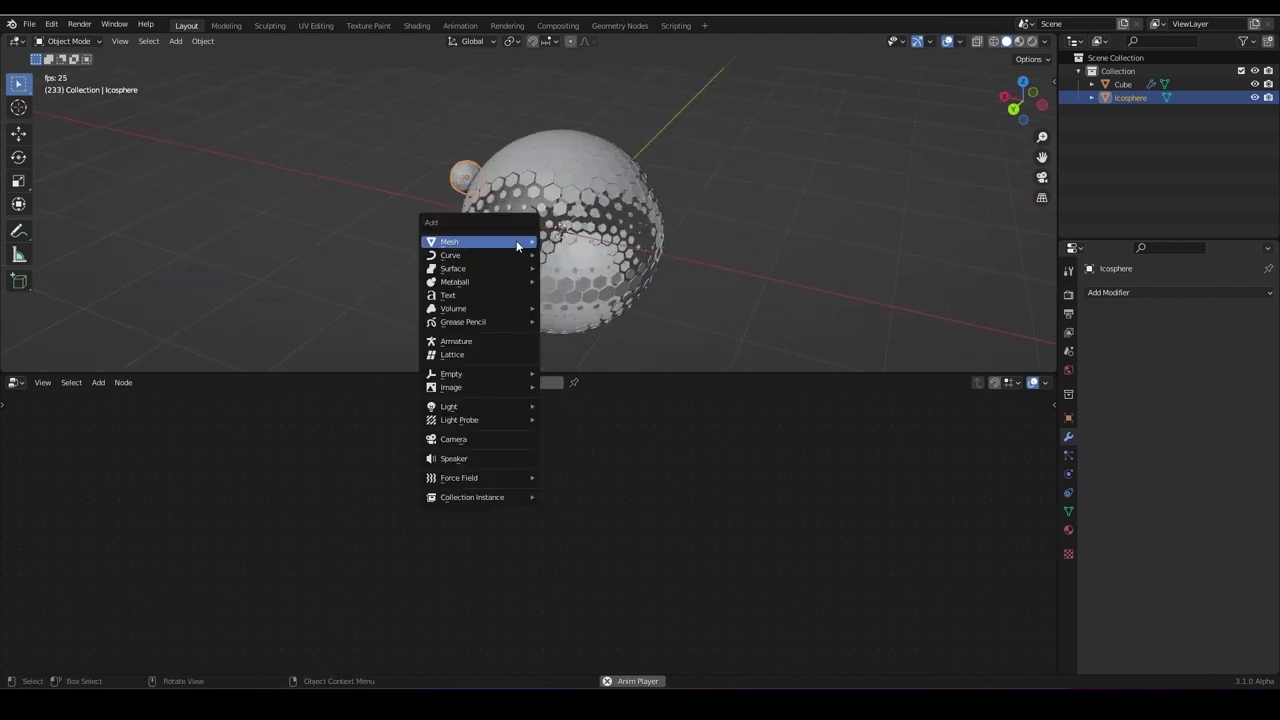
mouse_move(506, 241)
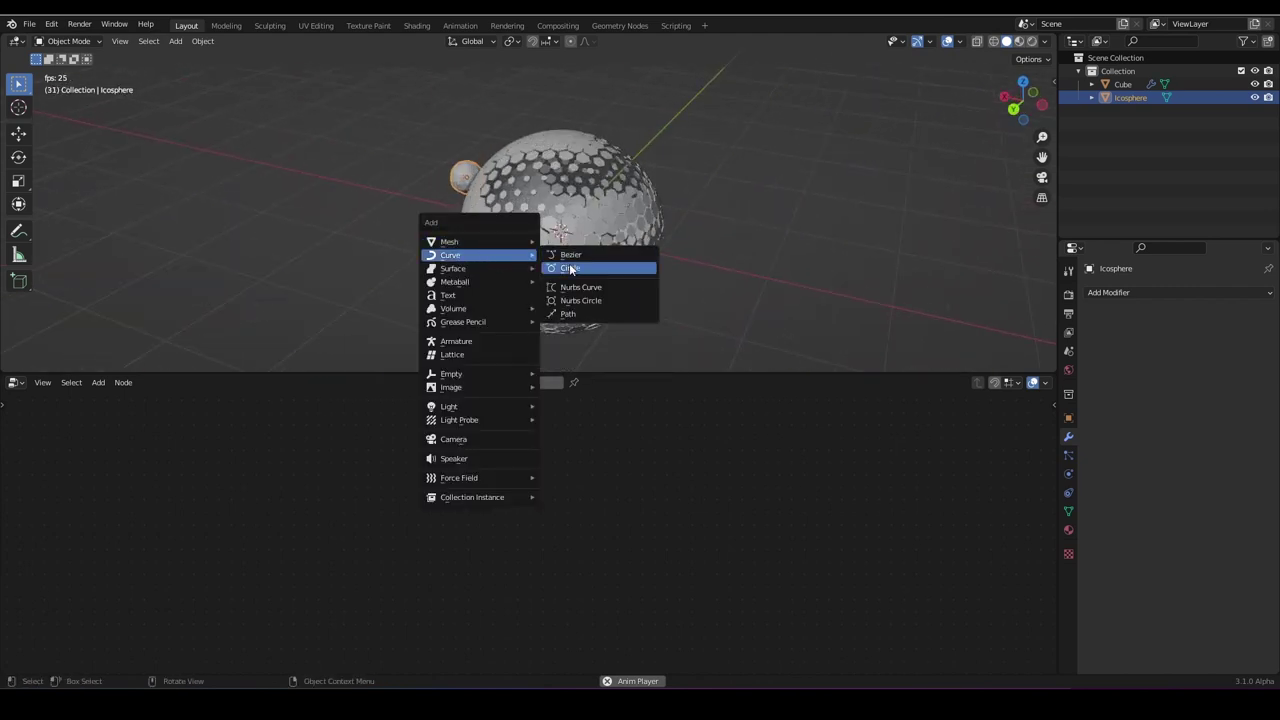
left_click(569, 263)
key("s")
left_click(663, 303)
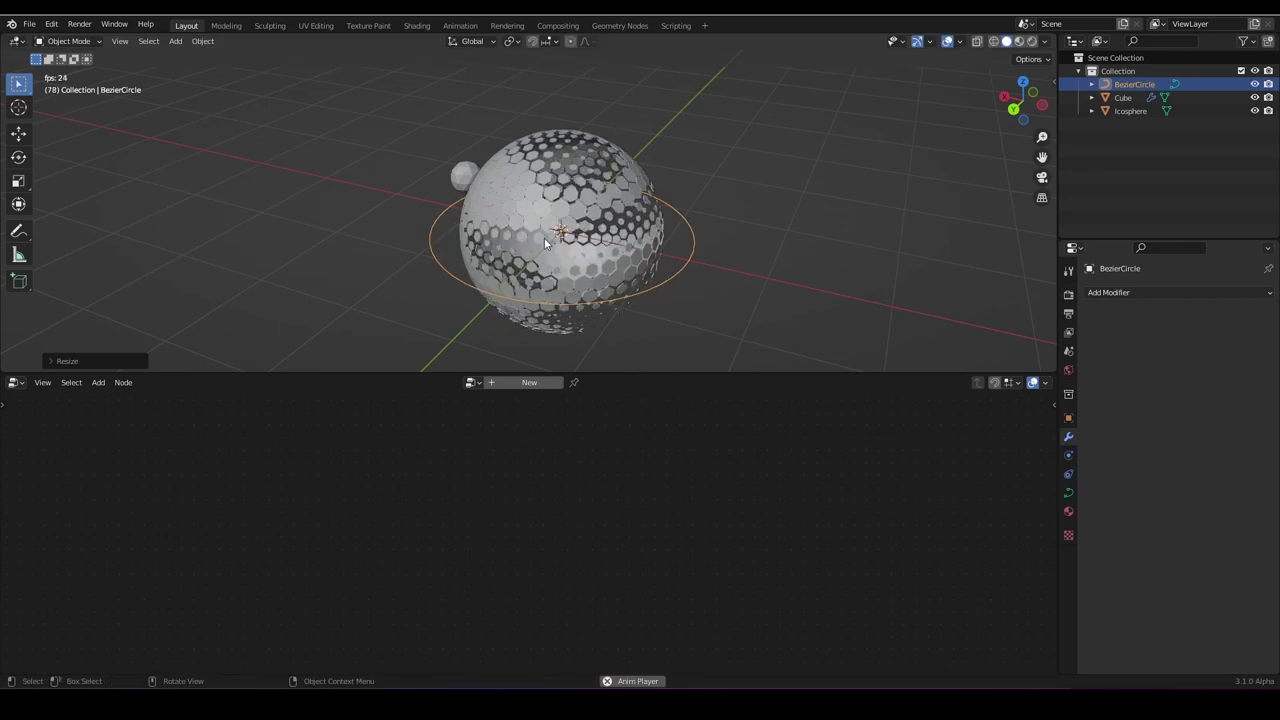
Parent the ico sphere to the Bezier circle with the Follow Path option.
middle_click_drag(546, 243, 662, 281)
left_click(403, 246)
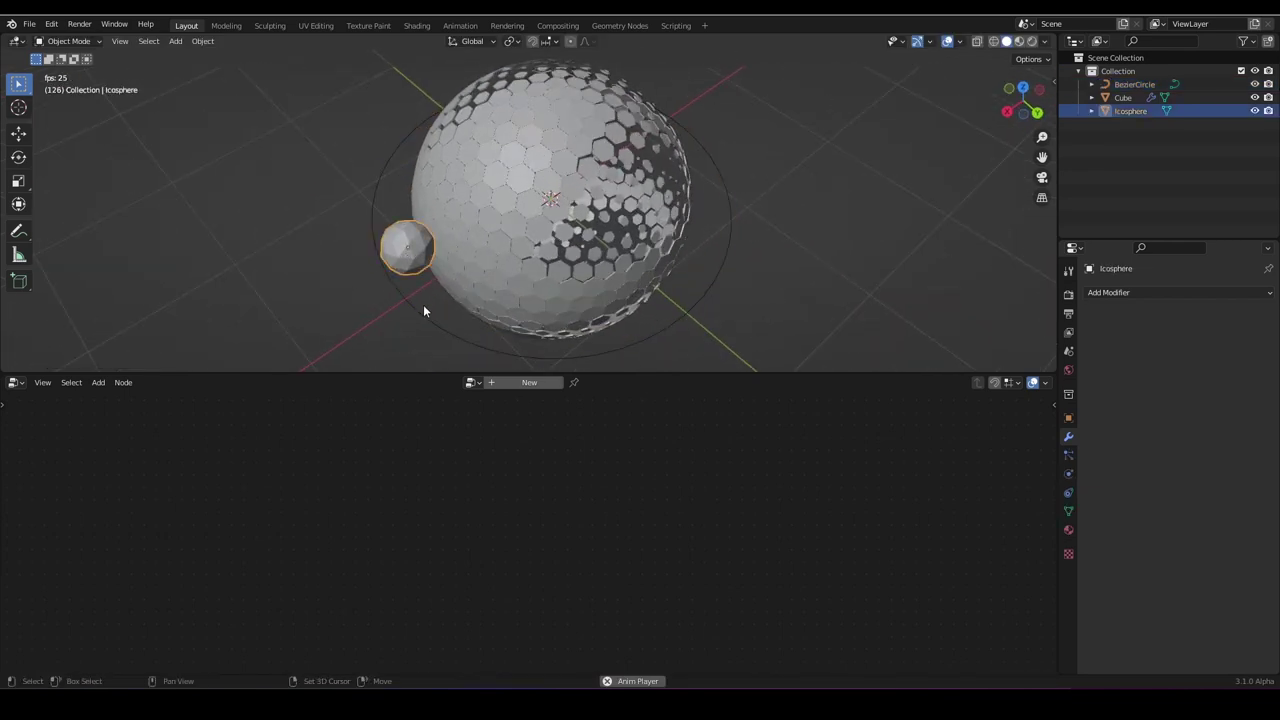
left_click(423, 309, "shift")
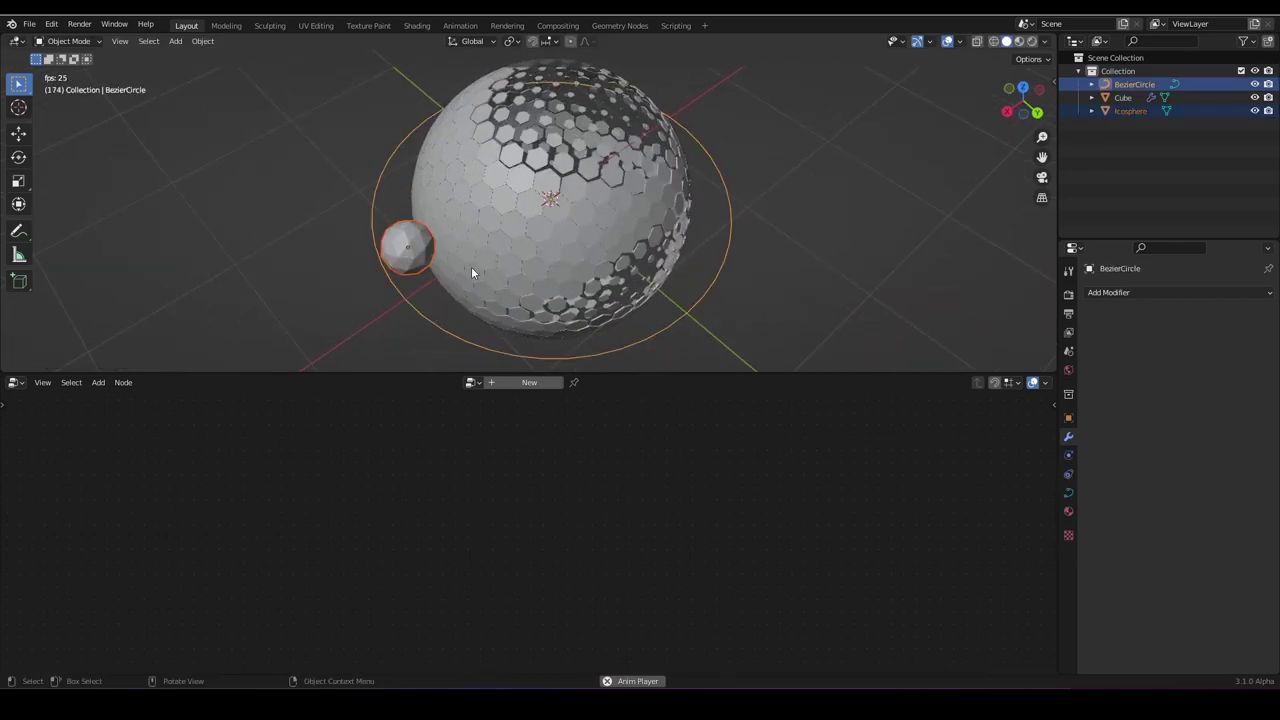
key("ctrl+p")
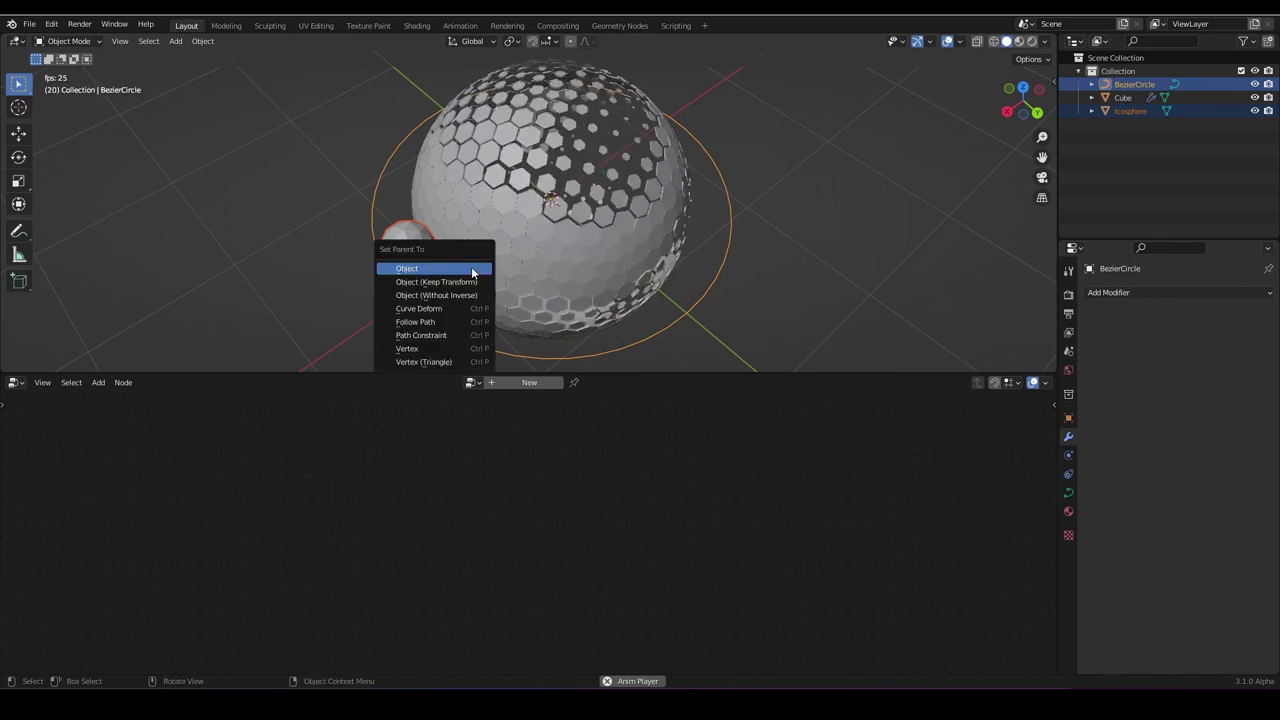
left_click(428, 321)
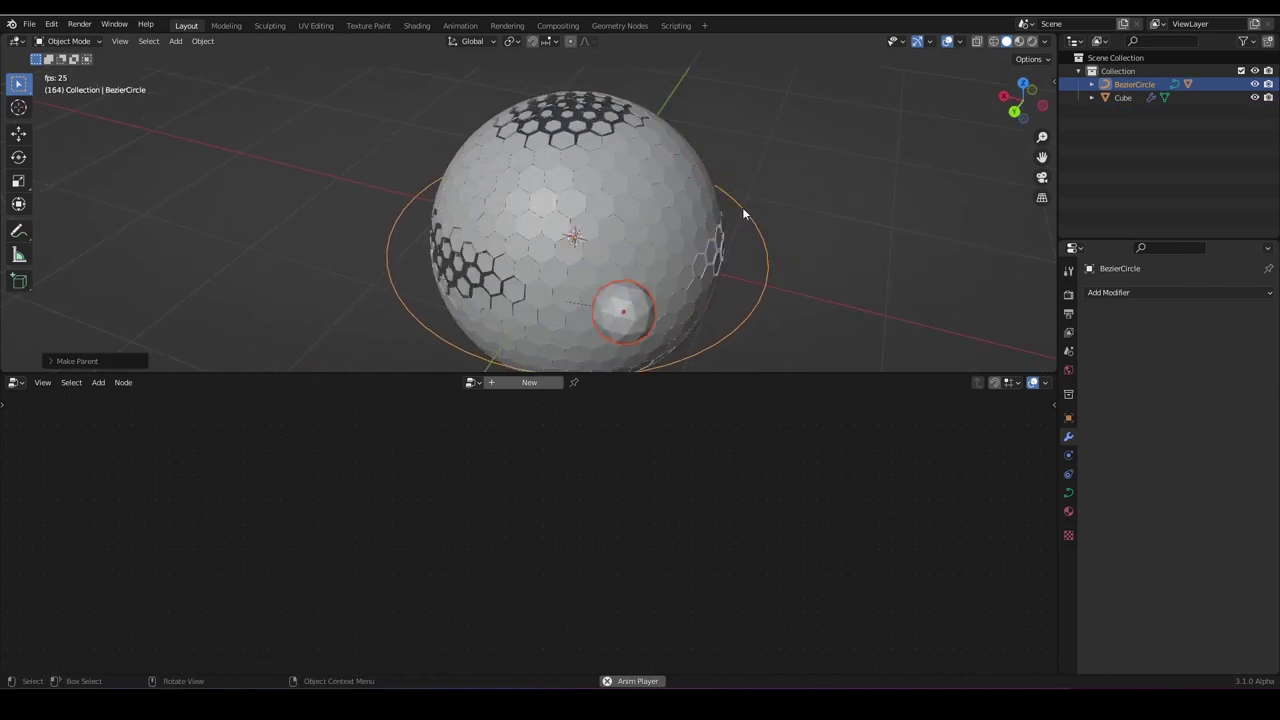
Switch the node area to the Graph Editor, frame the circle's Evaluation Time curve and show its F-Curve modifiers.
left_click(59, 383)
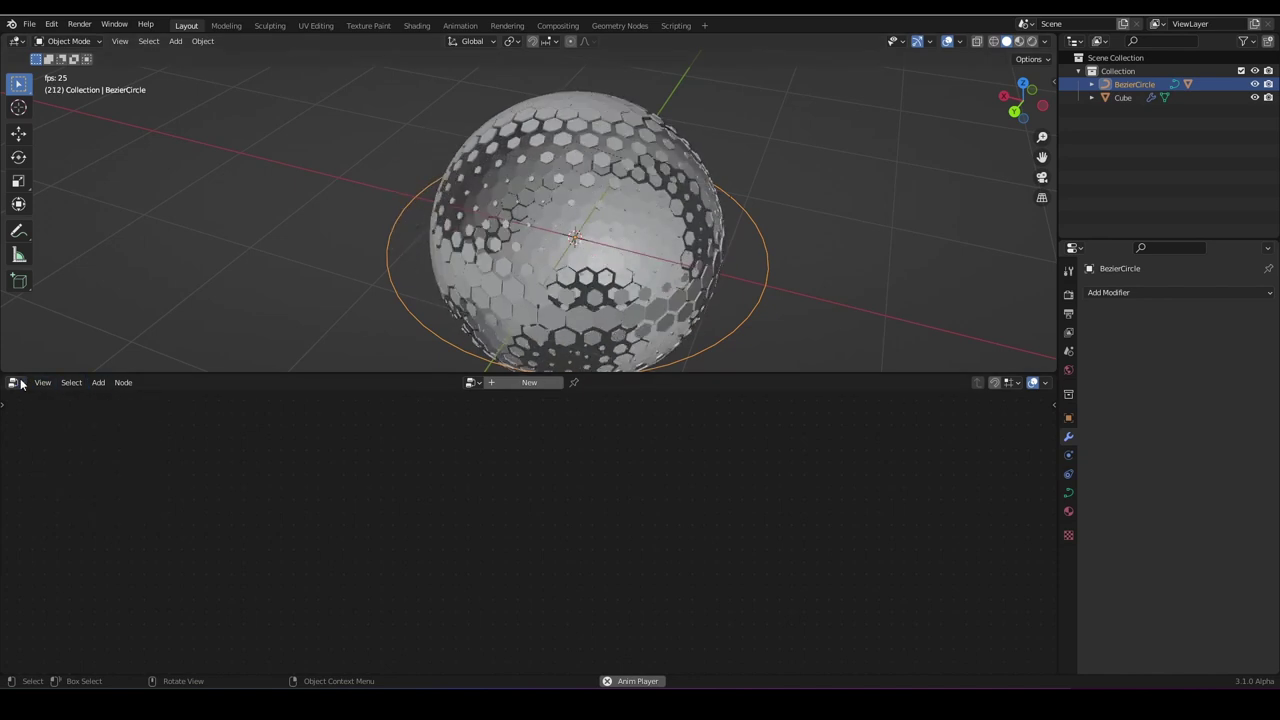
left_click(16, 382)
left_click(195, 449)
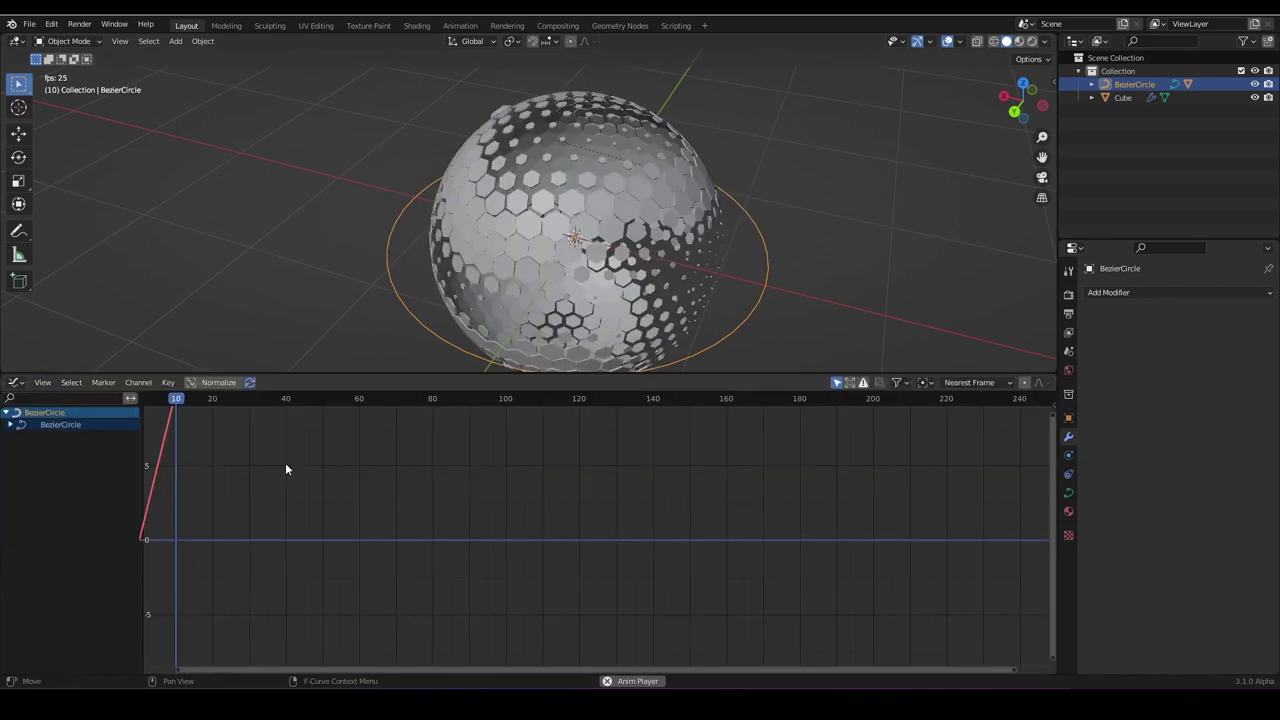
key("Home")
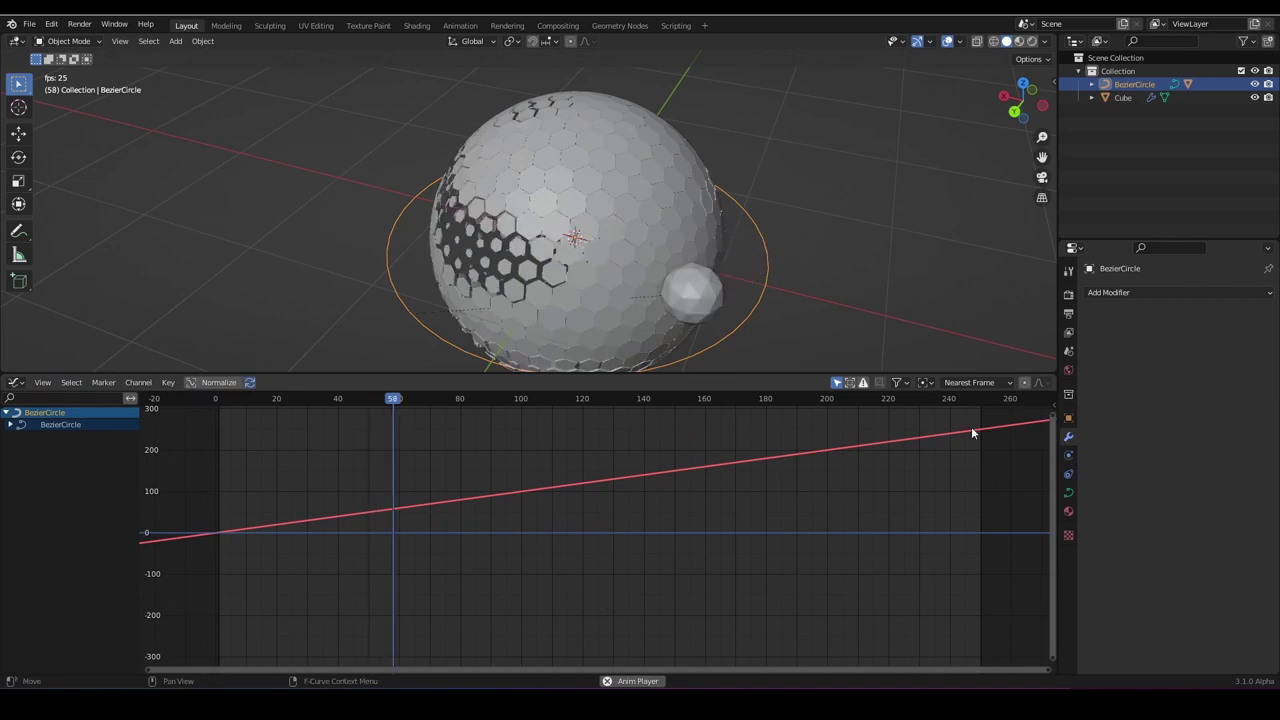
left_click(1056, 402)
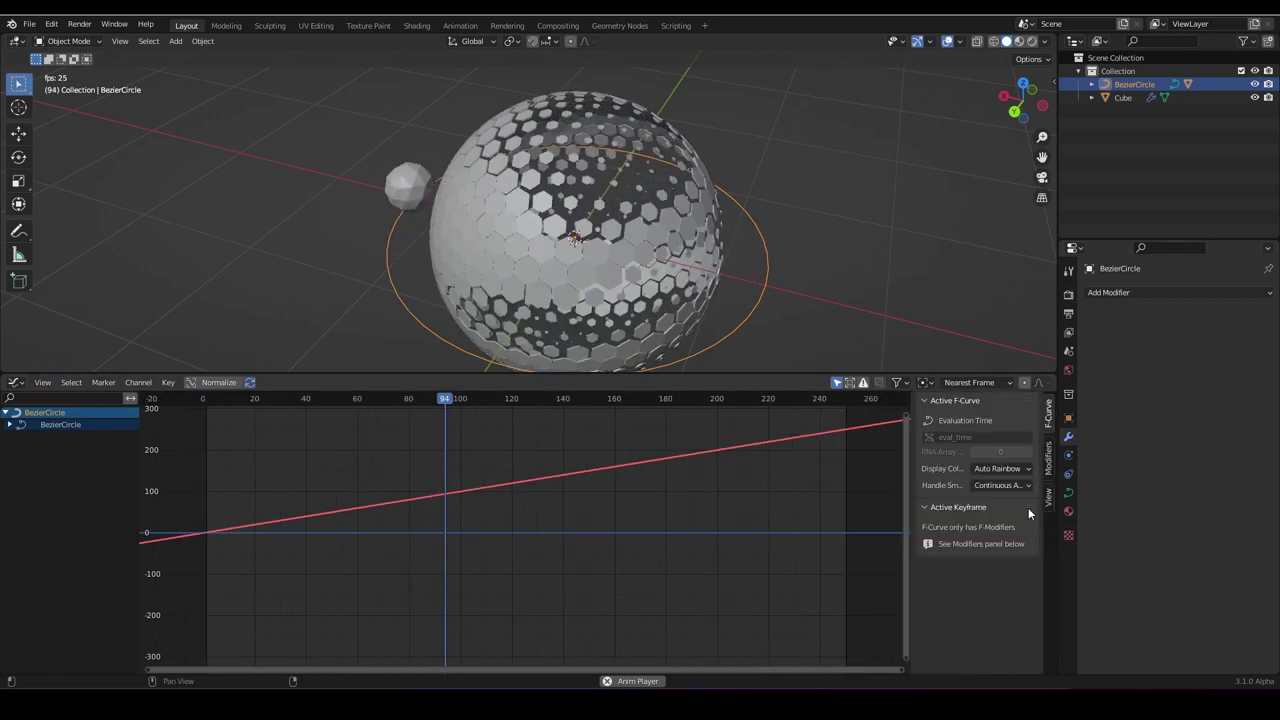
left_click(1047, 458)
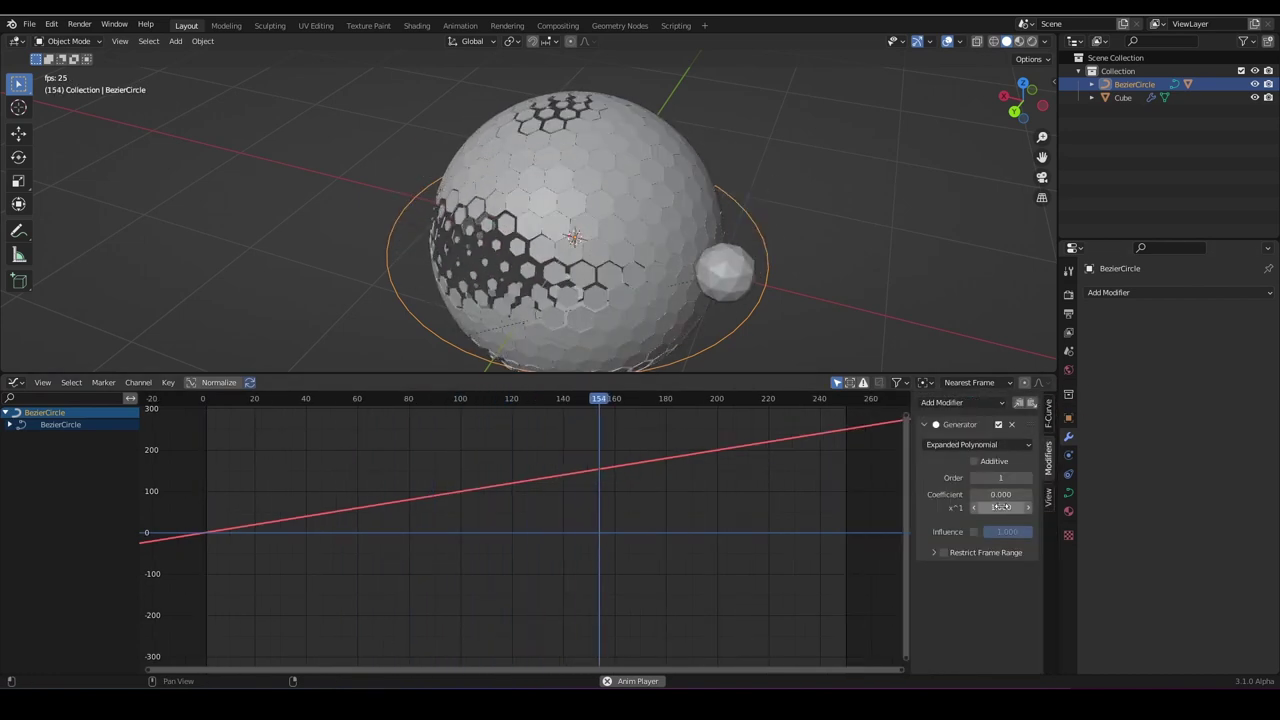
Set the Generator modifier's x^1 coefficient to 0.1.
double_click(1001, 507)
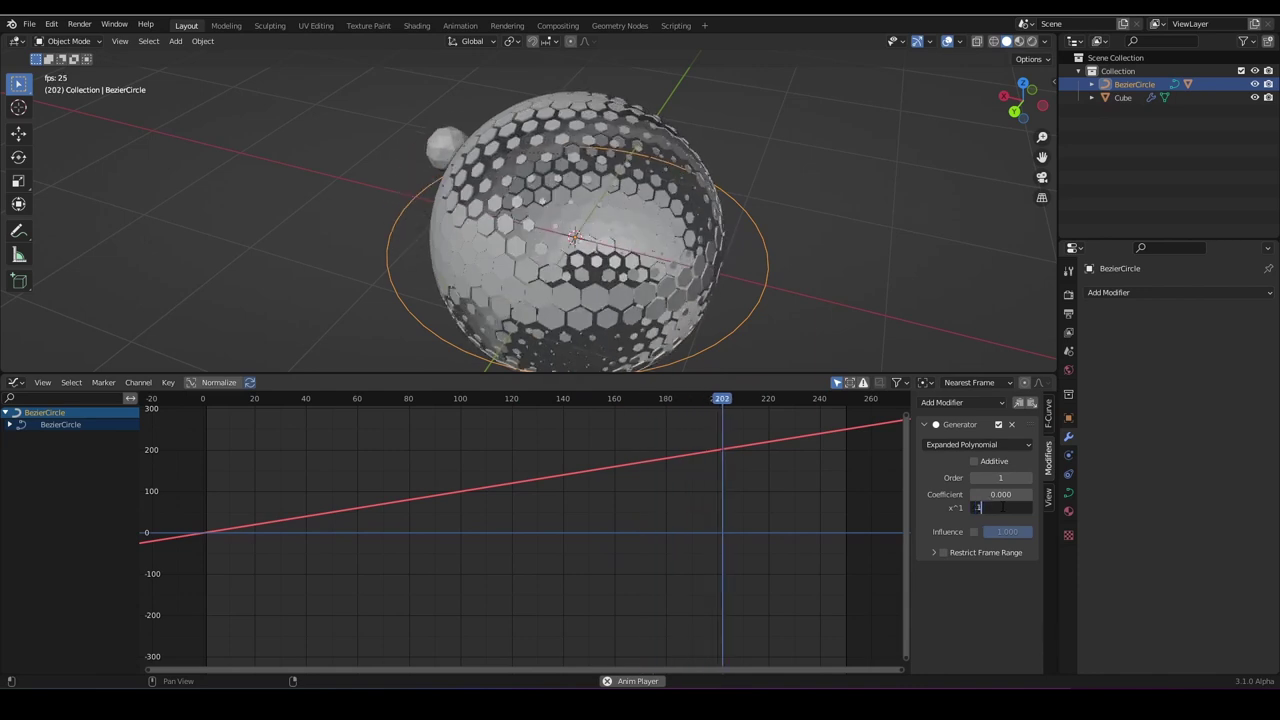
type("0.1")
key("Return")
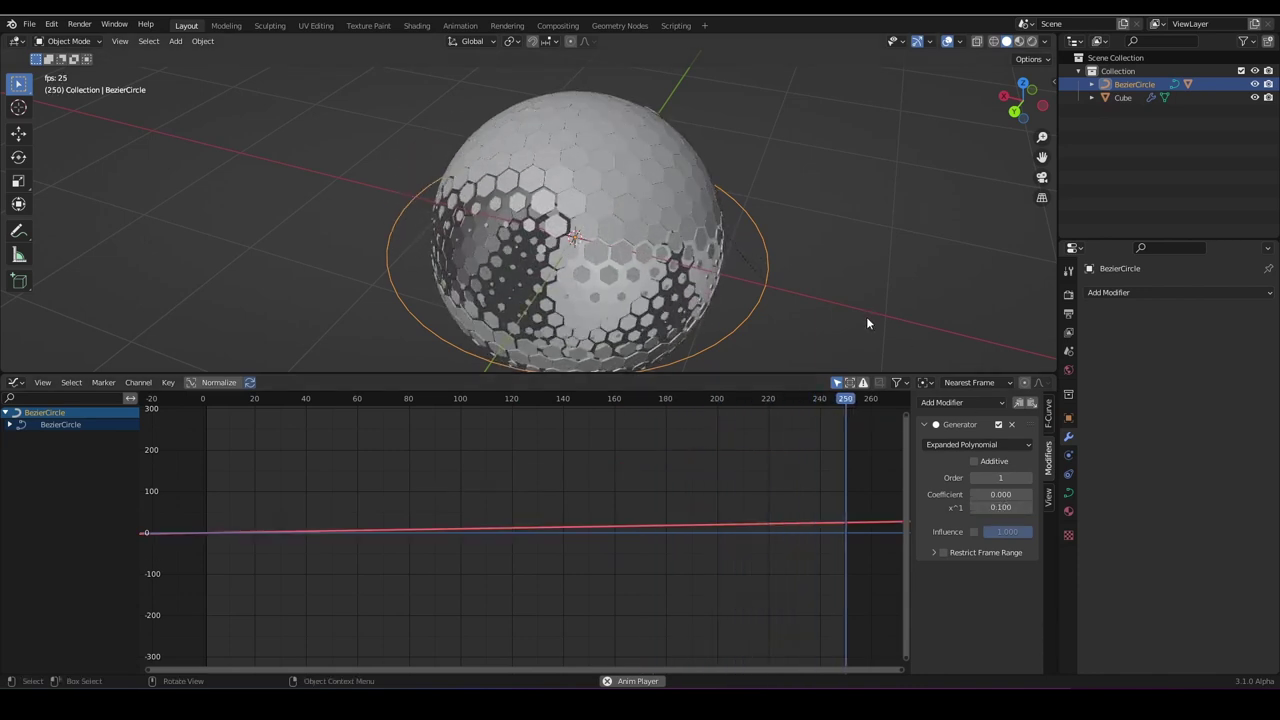
Raise the Generator modifier's x^1 coefficient to 0.5 so the ico sphere orbits faster.
double_click(995, 508)
type("0.3")
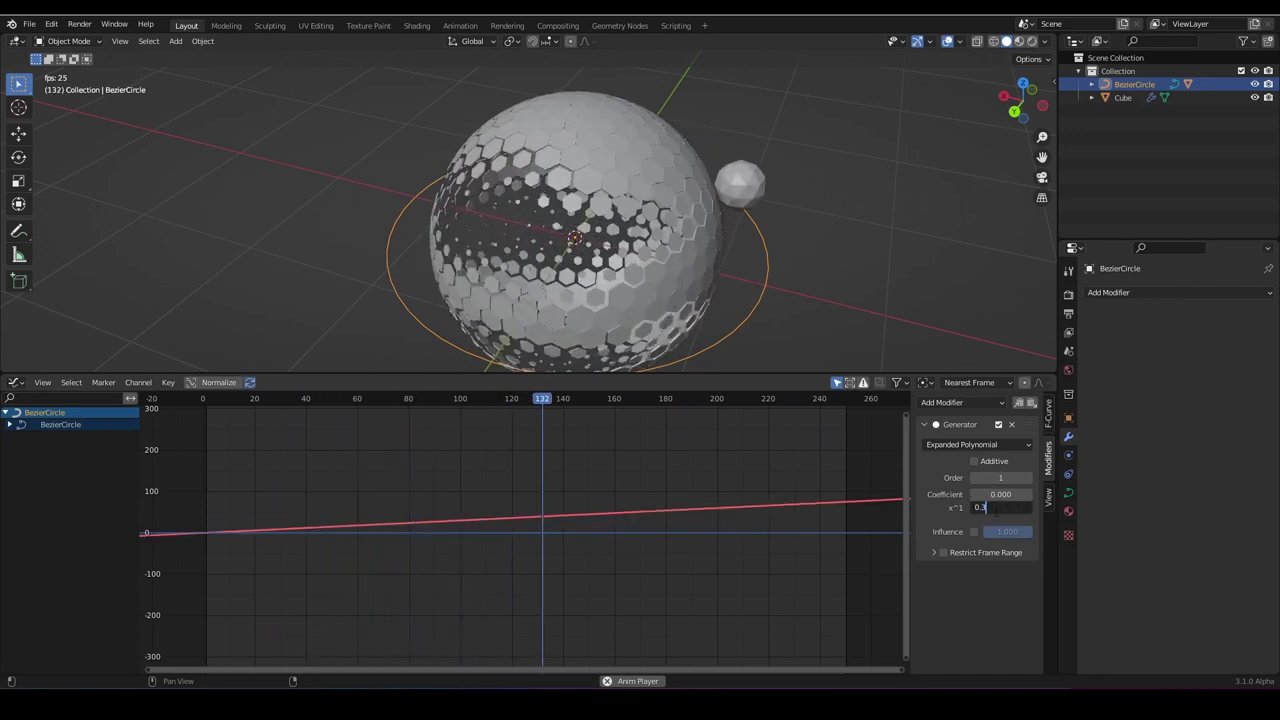
key("BackSpace")
type("5")
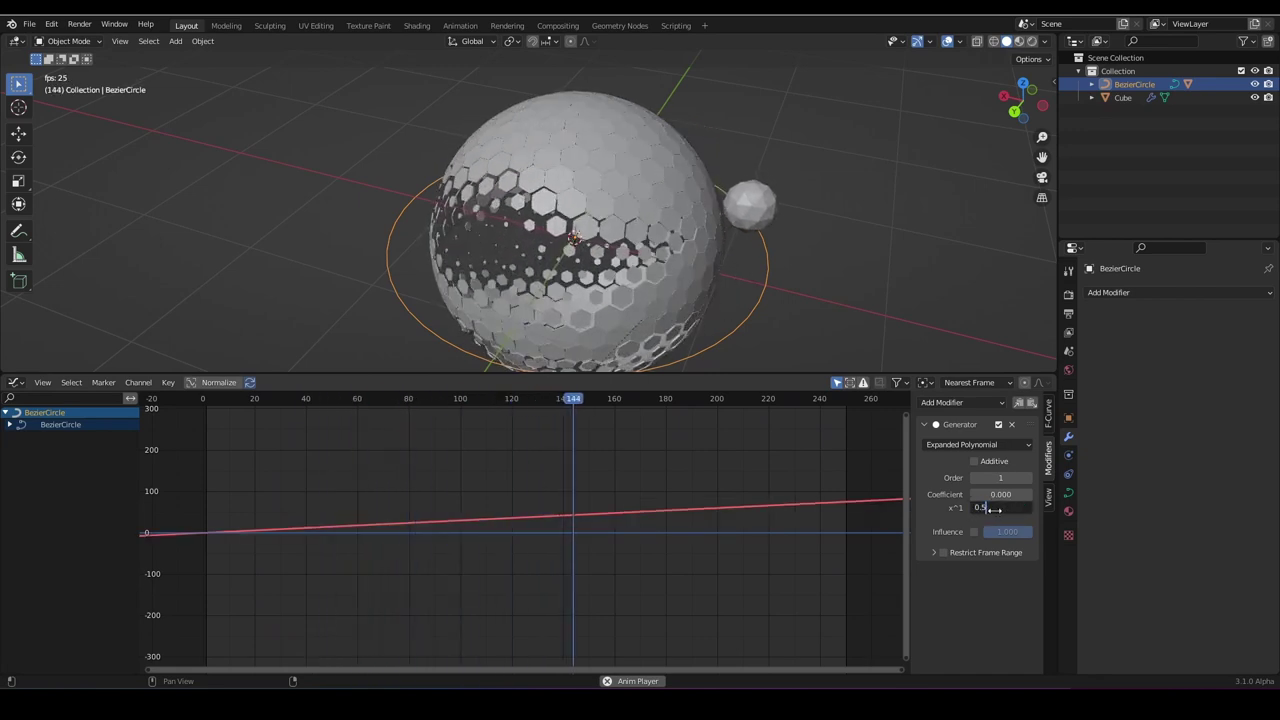
key("Return")
Smooth the orbiting ico sphere with a Catmull-Clark Subdivision modifier at viewport level 3.
left_click(389, 213)
middle_click_drag(404, 236, 436, 190)
scroll(569, 213, "up", 1)
key("ctrl+5")
scroll(480, 210, "down", 4)
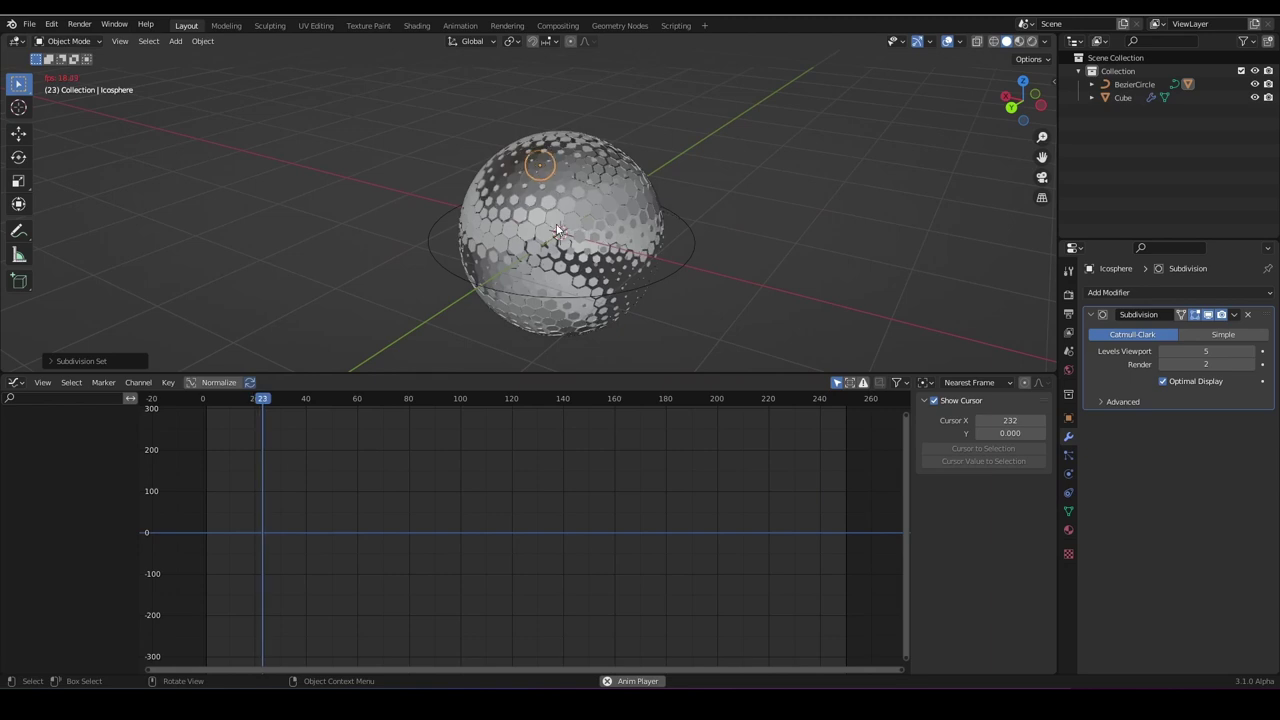
key("ctrl+3")
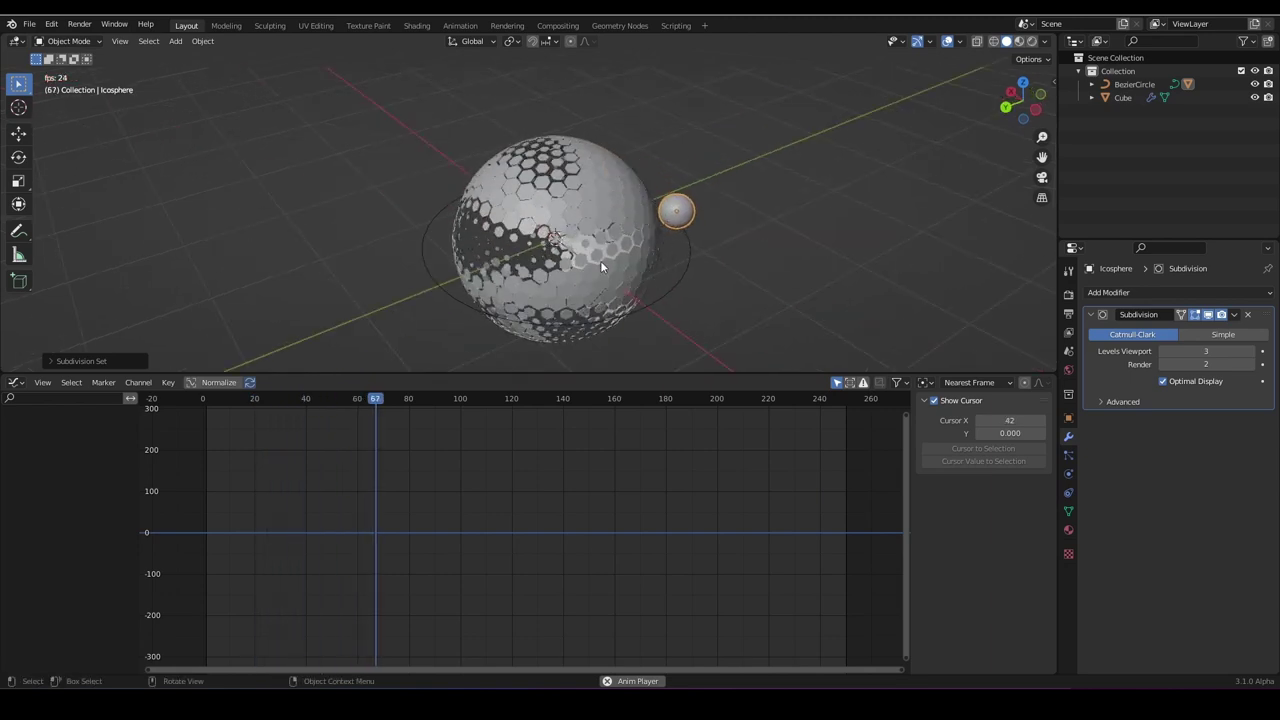
middle_click_drag(600, 260, 647, 247)
scroll(647, 247, "up", 4)
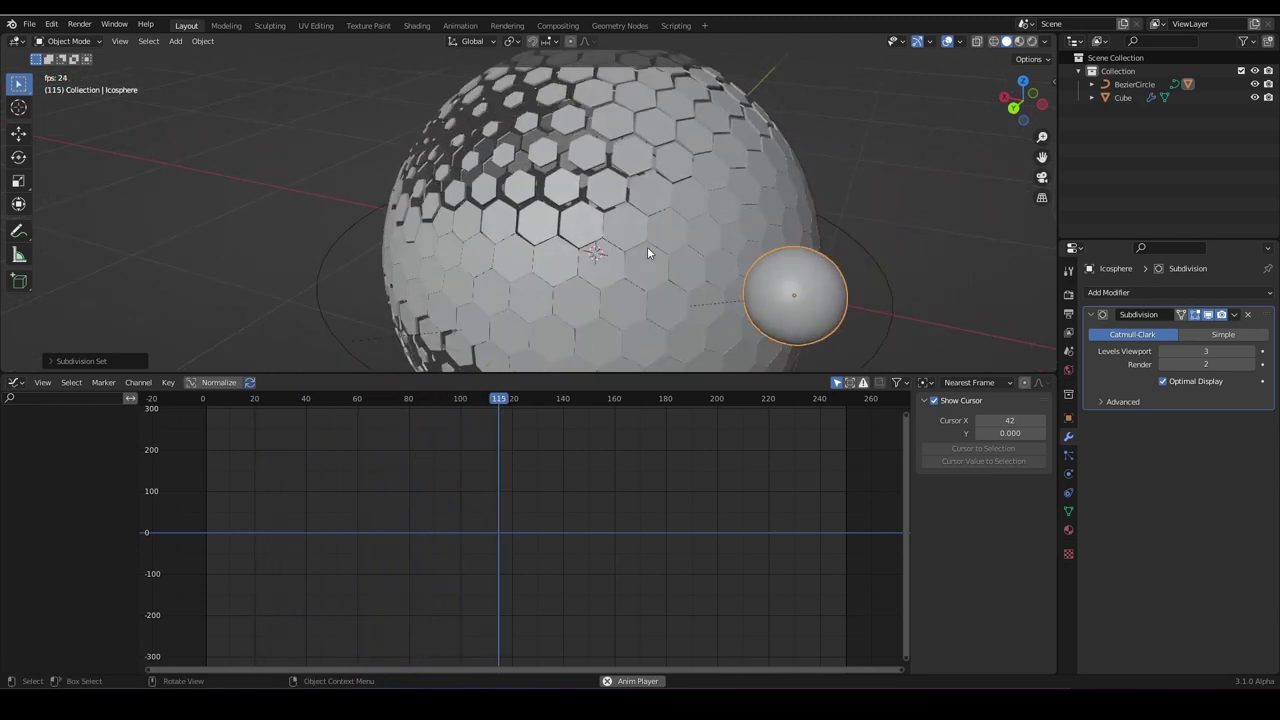
Stop the animation playback, select the hexagon sphere and switch the viewport to rendered shading.
key("space")
scroll(541, 277, "down", 4)
middle_click_drag(541, 277, 718, 277)
scroll(700, 275, "up", 4)
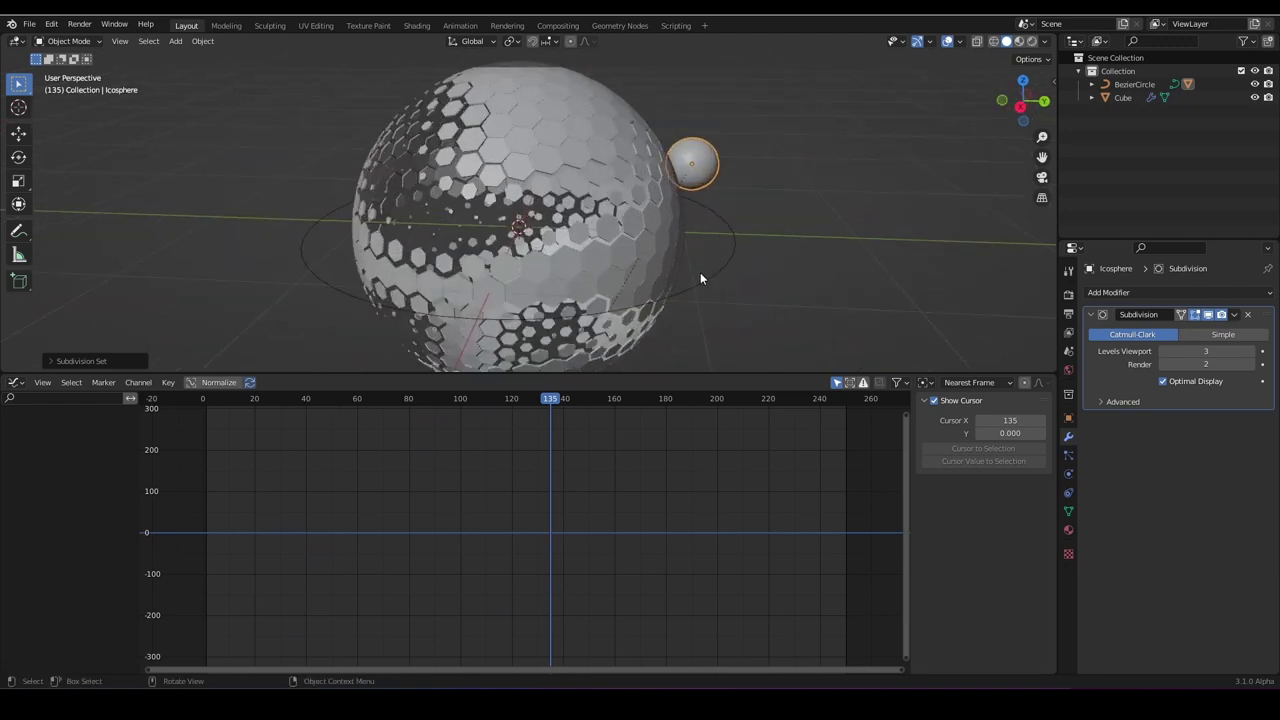
left_click(692, 264)
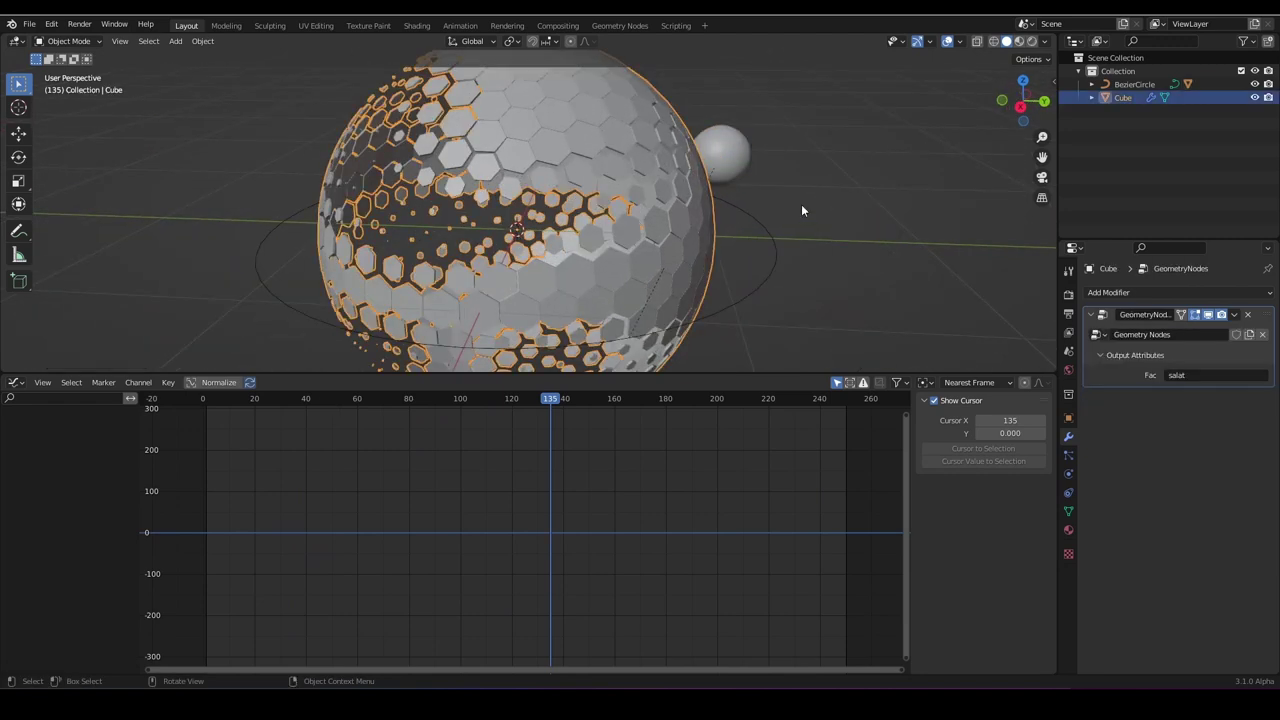
left_click(1031, 42)
scroll(570, 208, "down", 4)
mouse_move(570, 208)
middle_mouse_down()
mouse_move(384, 216)
mouse_move(375, 195)
mouse_move(489, 185)
mouse_move(530, 201)
middle_mouse_up()
scroll(530, 201, "up", 3)
middle_click_drag(625, 186, 499, 223, "shift")
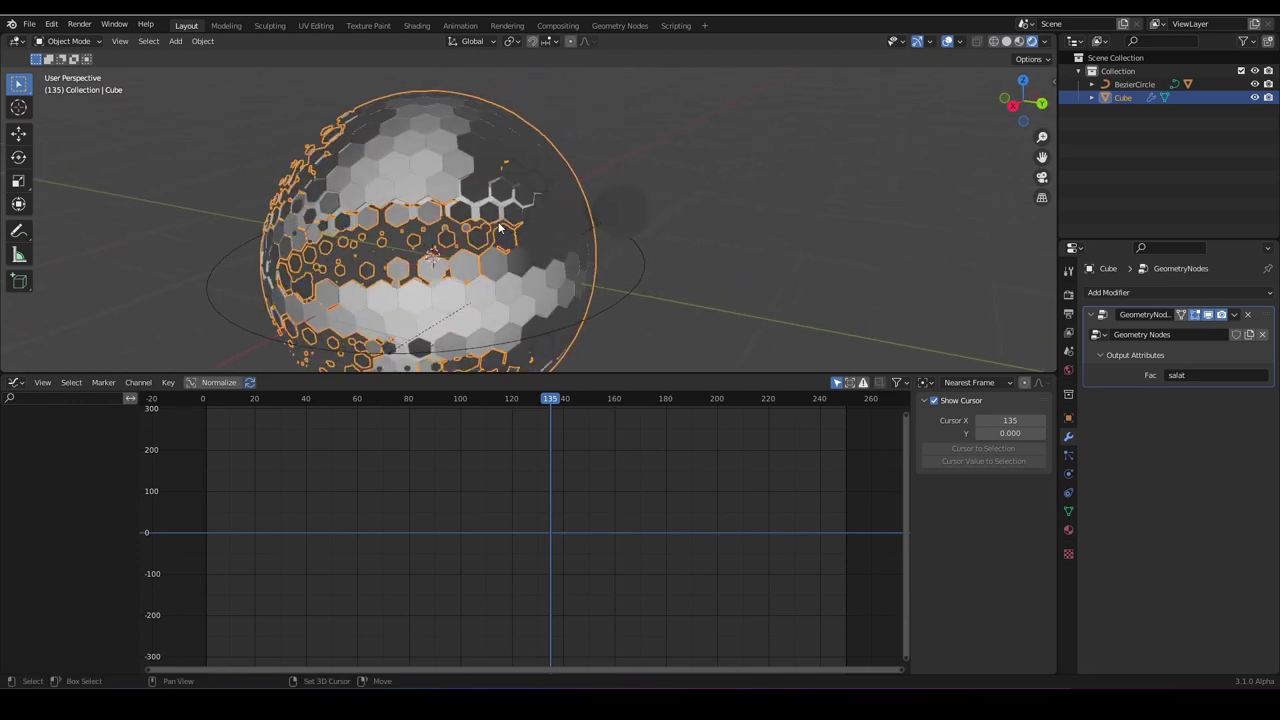
left_click(594, 207)
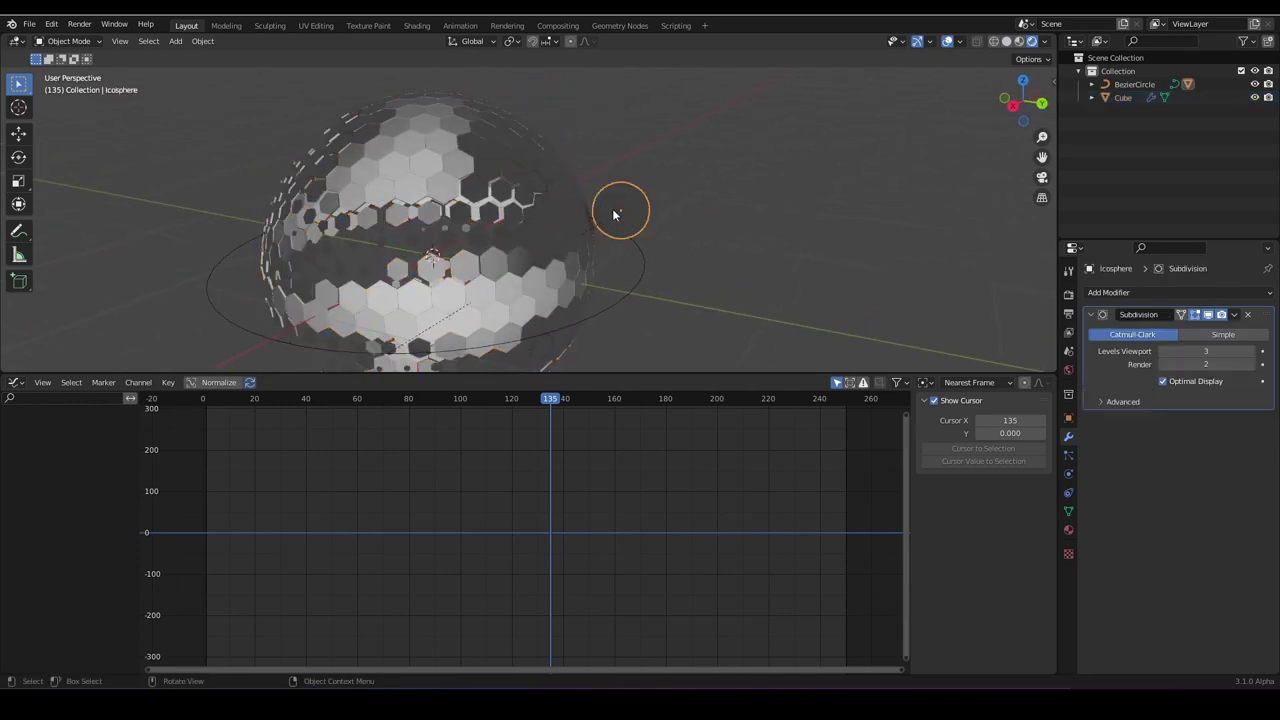
middle_click_drag(593, 174, 580, 250)
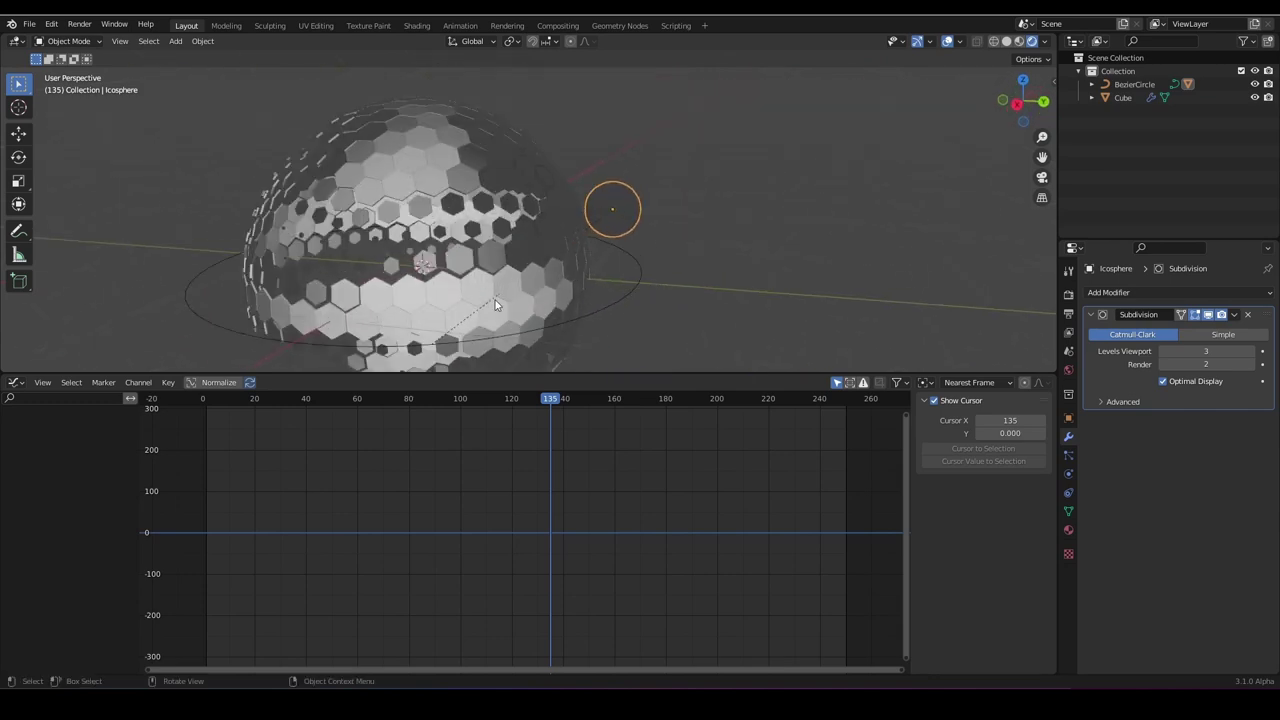
left_click(17, 382)
left_click(47, 508)
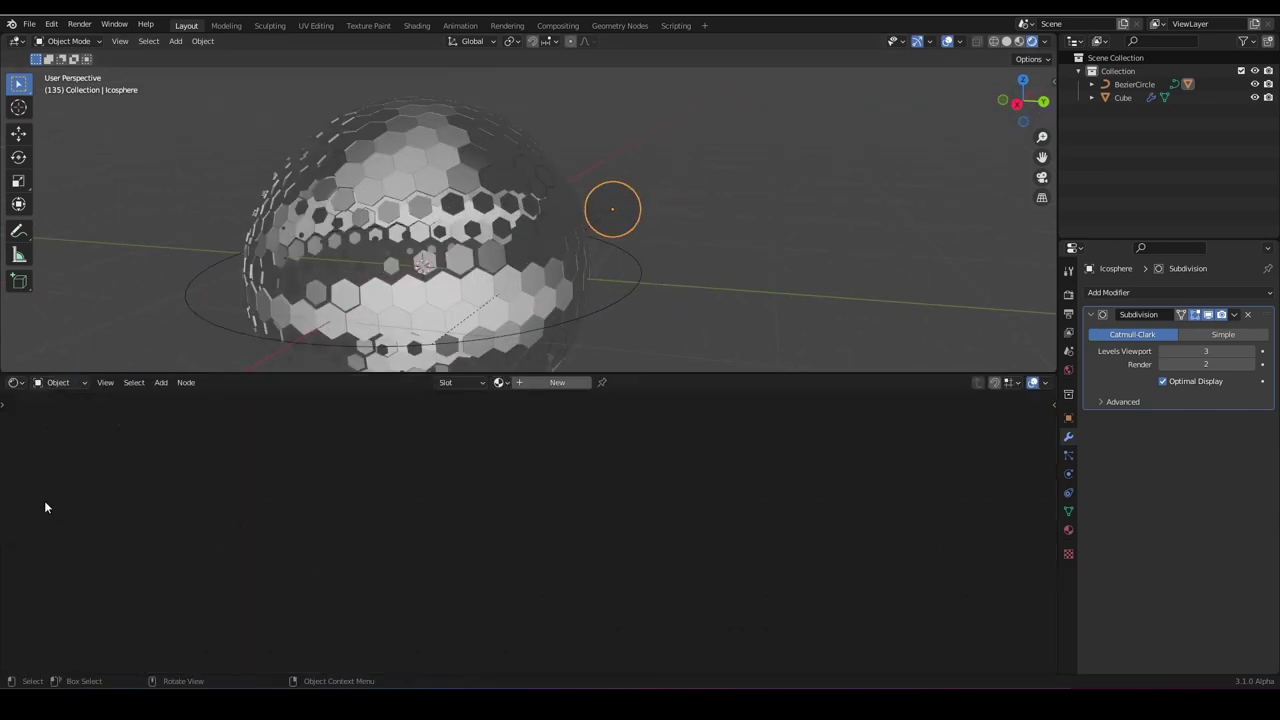
left_click(15, 382)
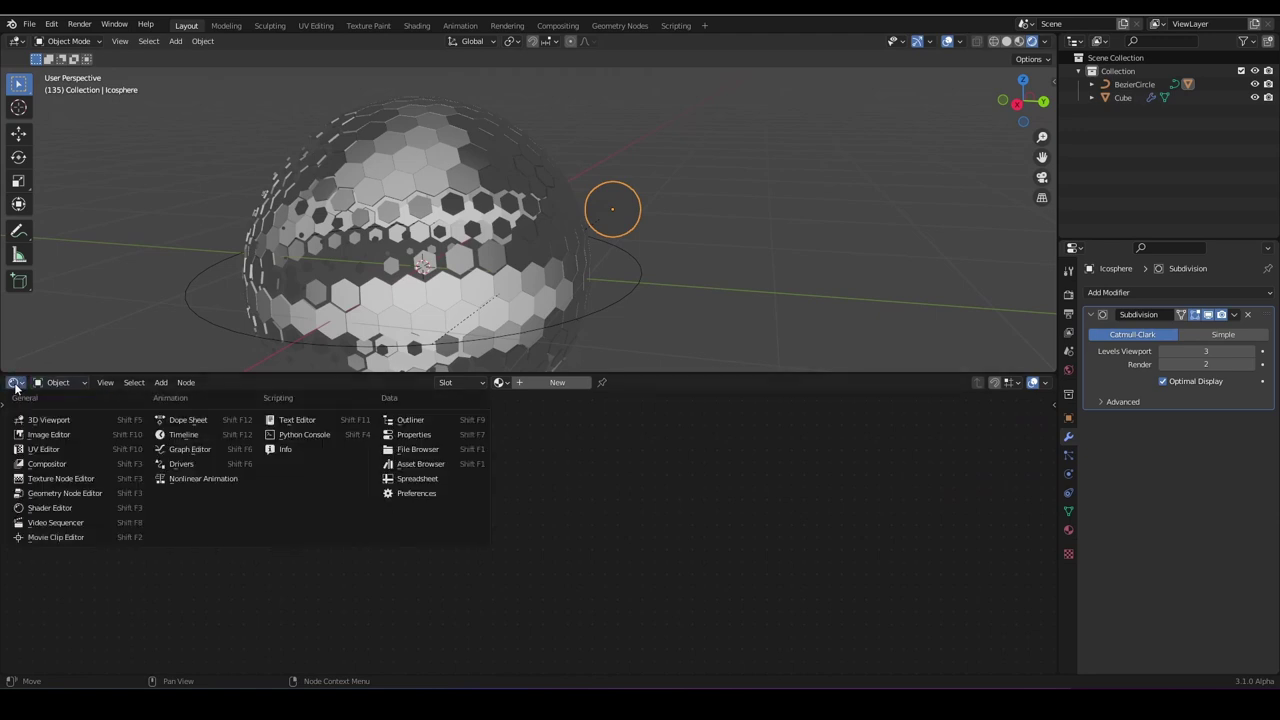
Show the hexagon sphere's geometry nodes and link the Map Range result to a new Group Output socket.
left_click(432, 268)
left_click(15, 382)
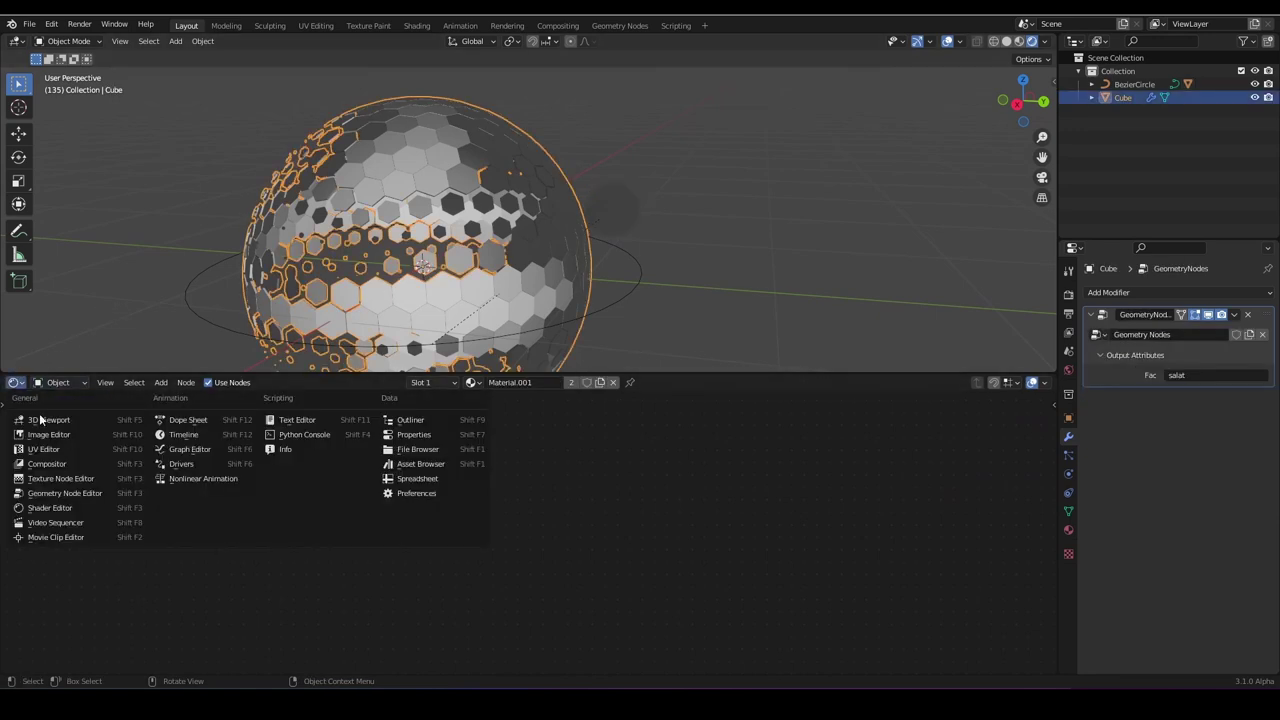
left_click(75, 494)
scroll(540, 586, "down", 5)
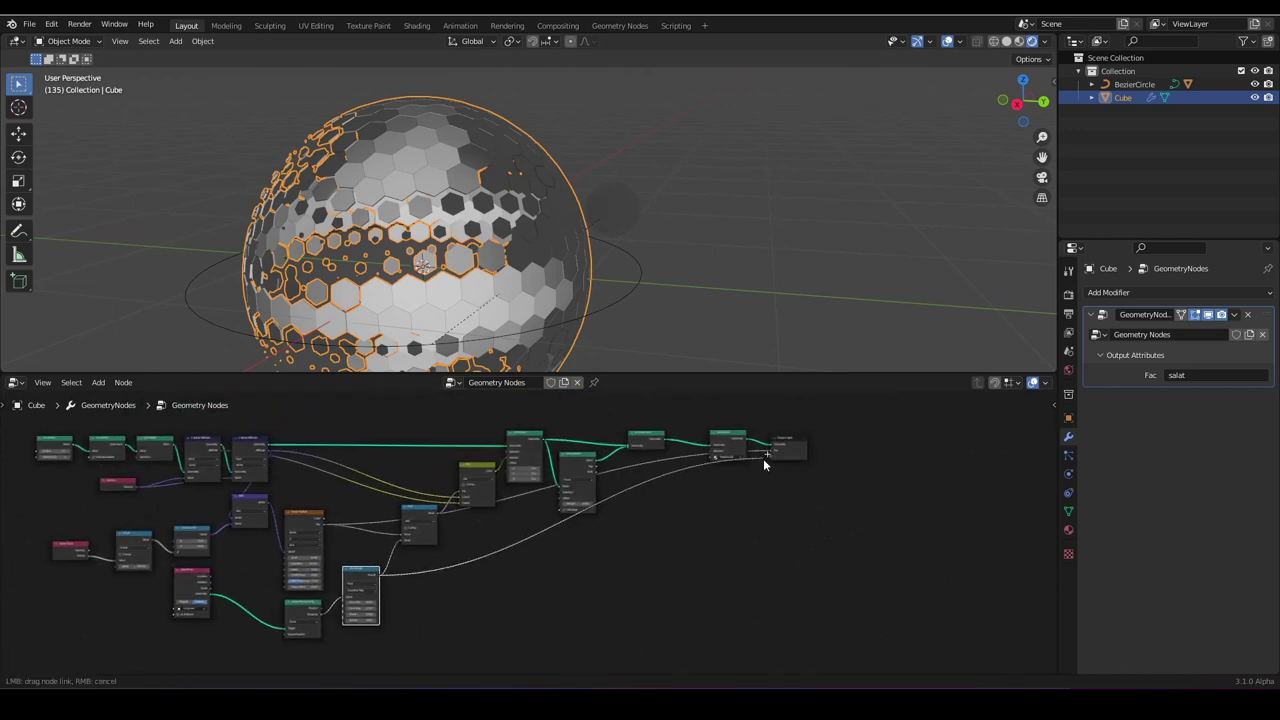
left_click_drag(763, 458, 772, 455)
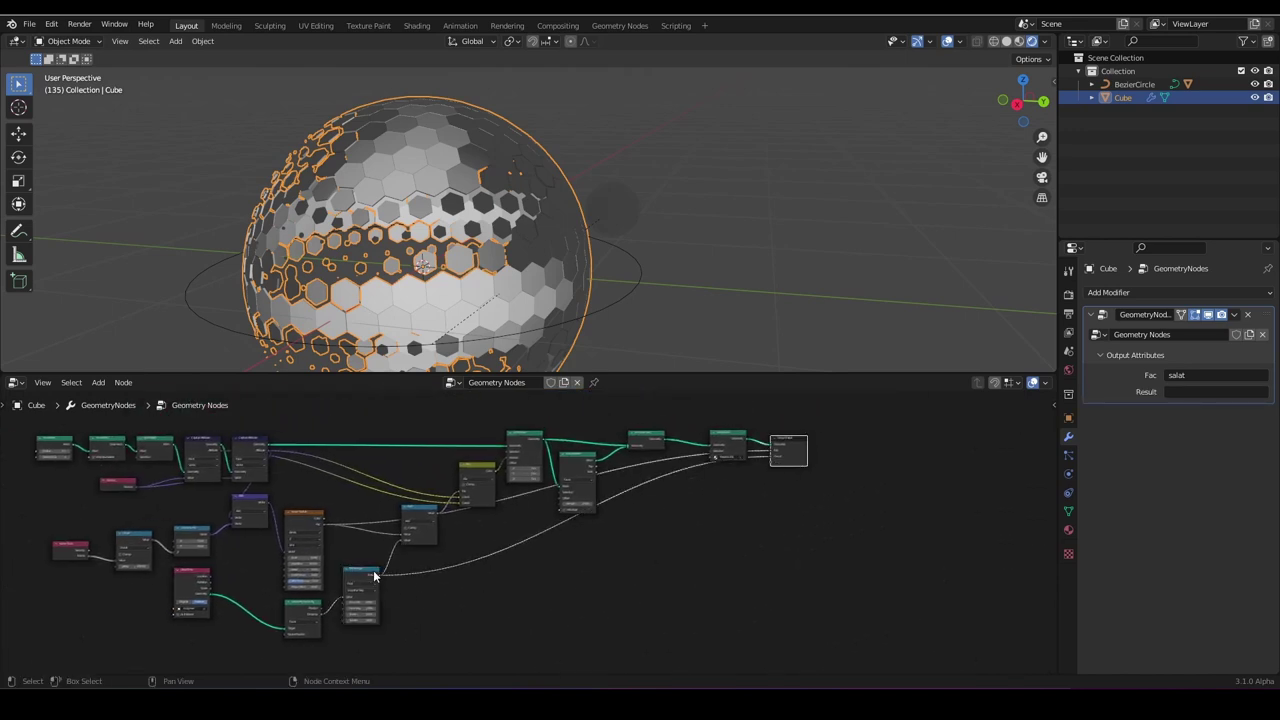
middle_click_drag(510, 540, 468, 549)
scroll(483, 540, "up", 2)
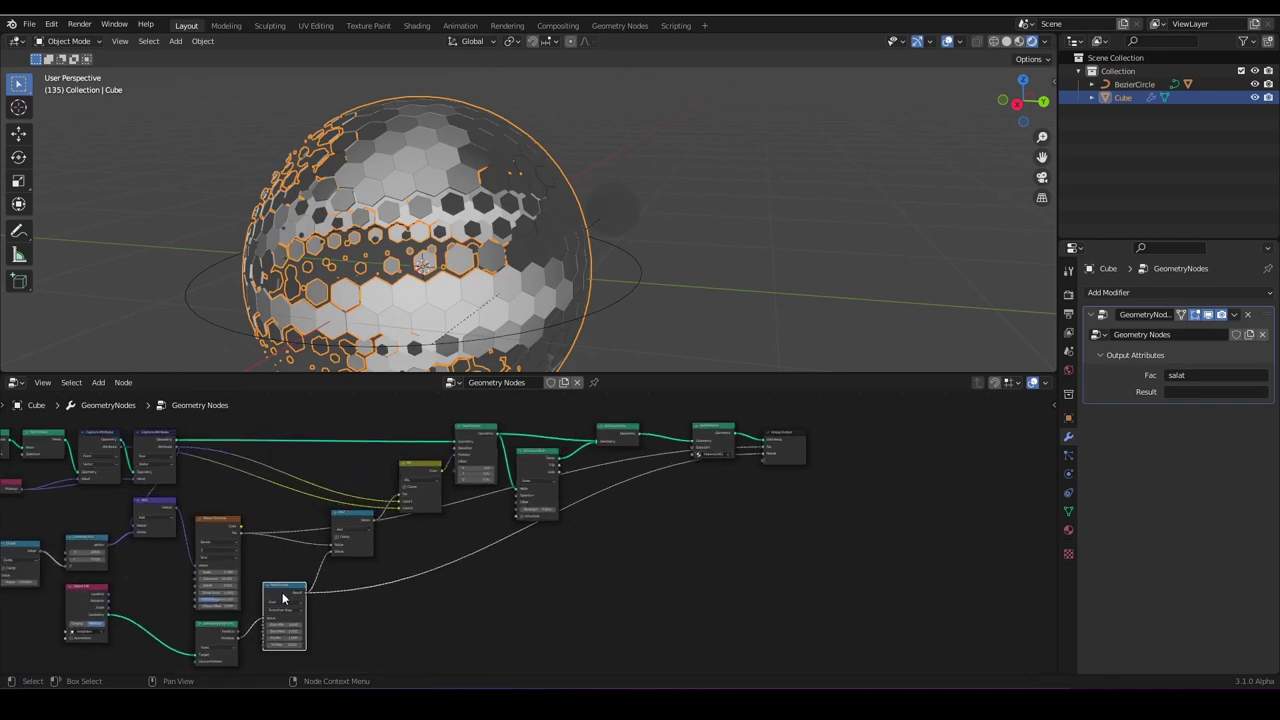
Name the Geometry Nodes modifier's Result output attribute Burger.
middle_click_drag(490, 295, 668, 277)
scroll(700, 288, "down", 5)
middle_click_drag(764, 298, 728, 313)
scroll(813, 301, "up", 3)
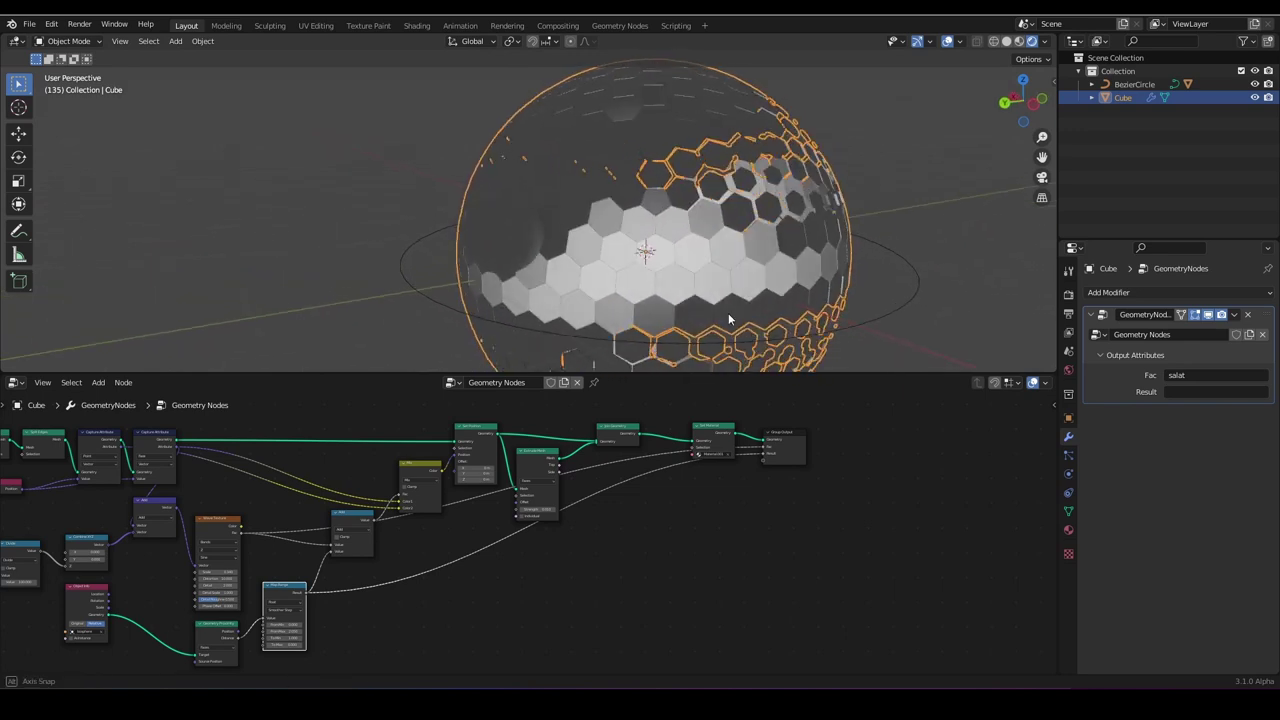
left_click(1188, 391)
type("Burger")
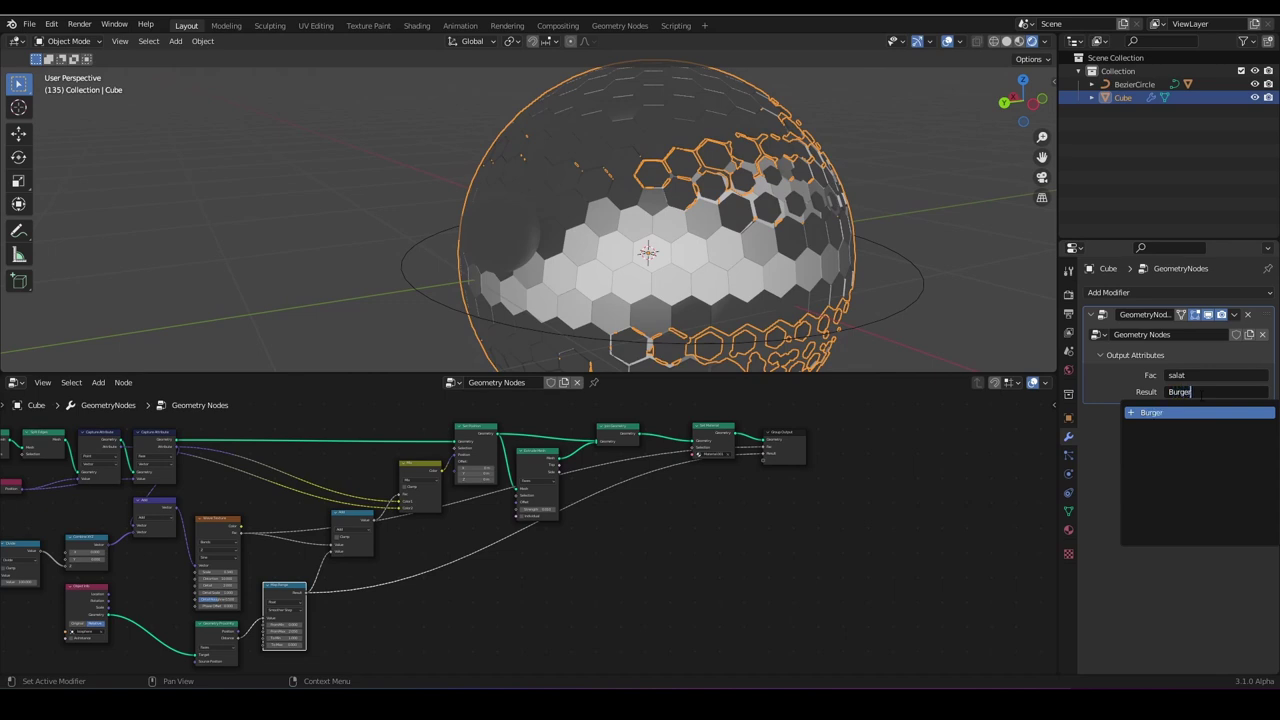
key("Return")
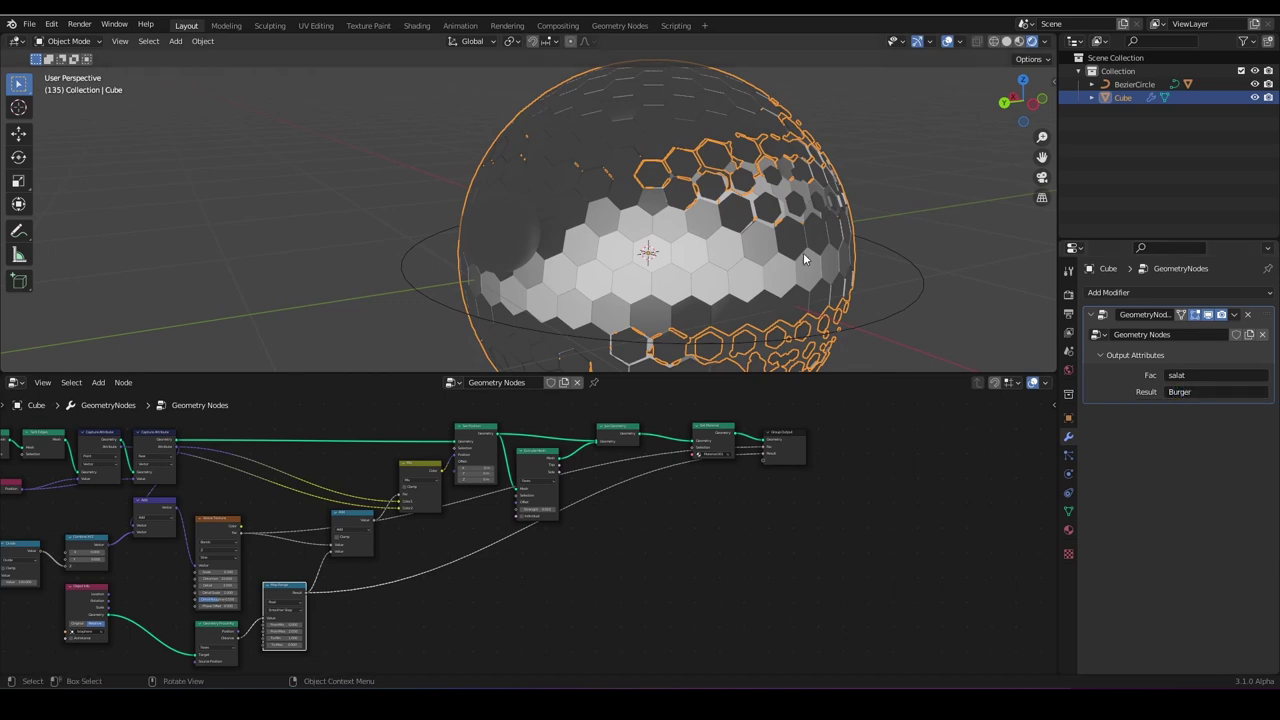
Bring up the hexagon sphere's material in the Shader Editor and place a duplicate of its Attribute node below the Layer Weight node.
left_click(20, 384)
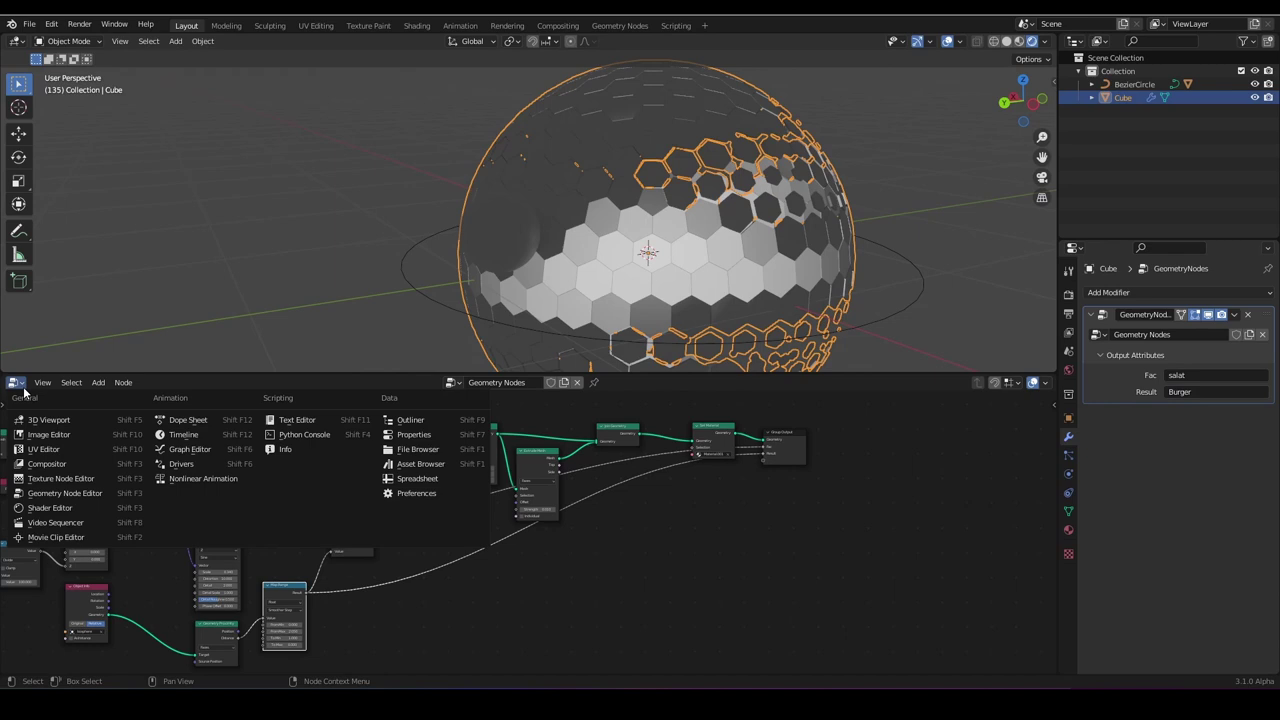
left_click(45, 503)
key("Home")
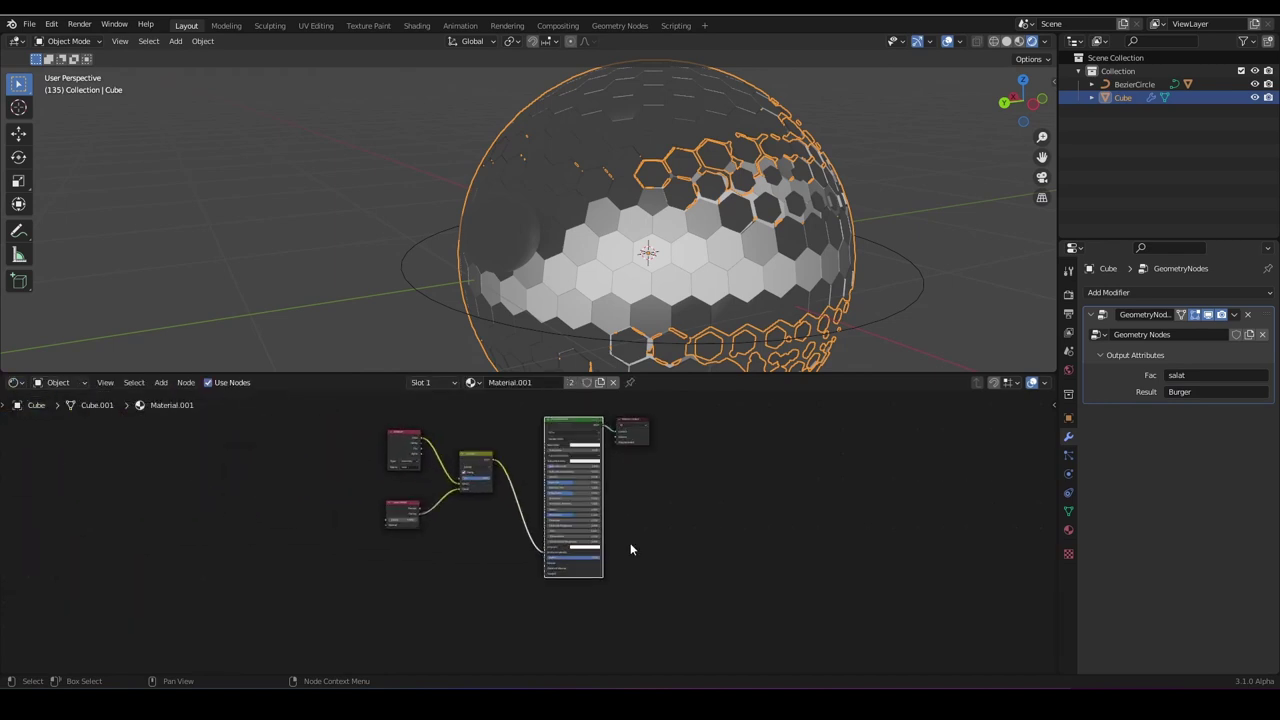
left_click(402, 452)
key("shift+d")
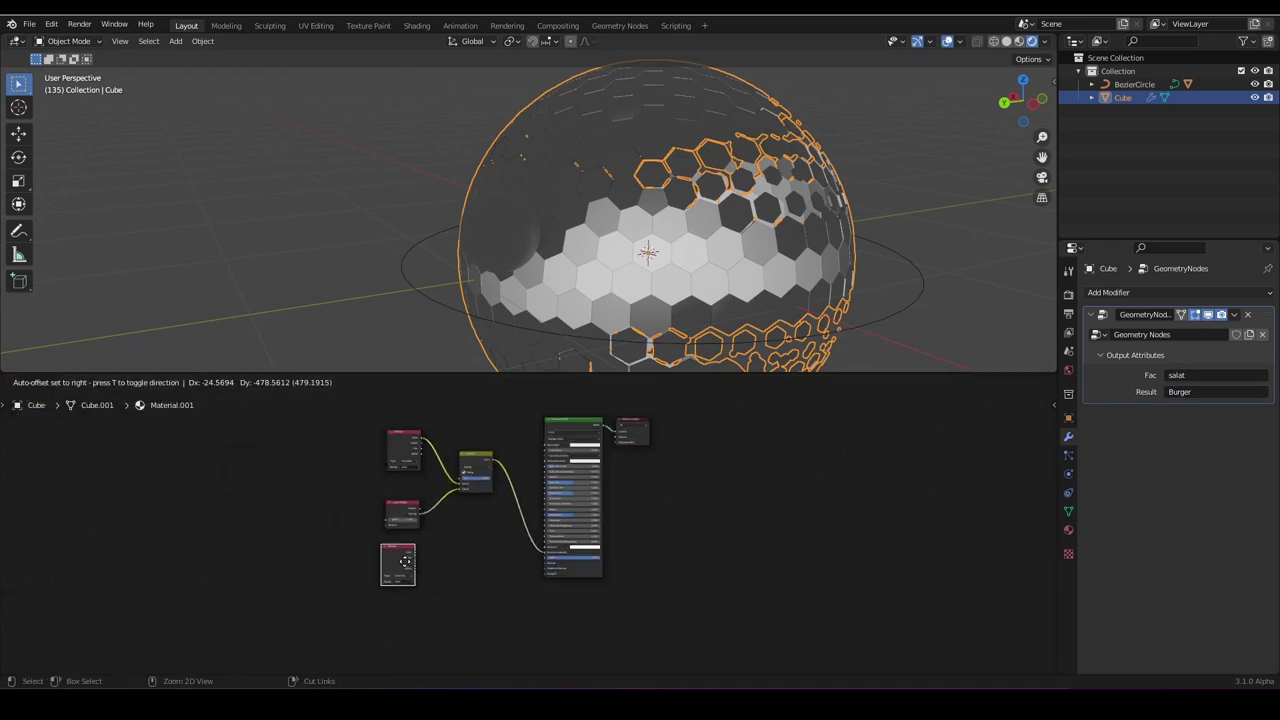
left_click(407, 558)
scroll(415, 570, "up", 2)
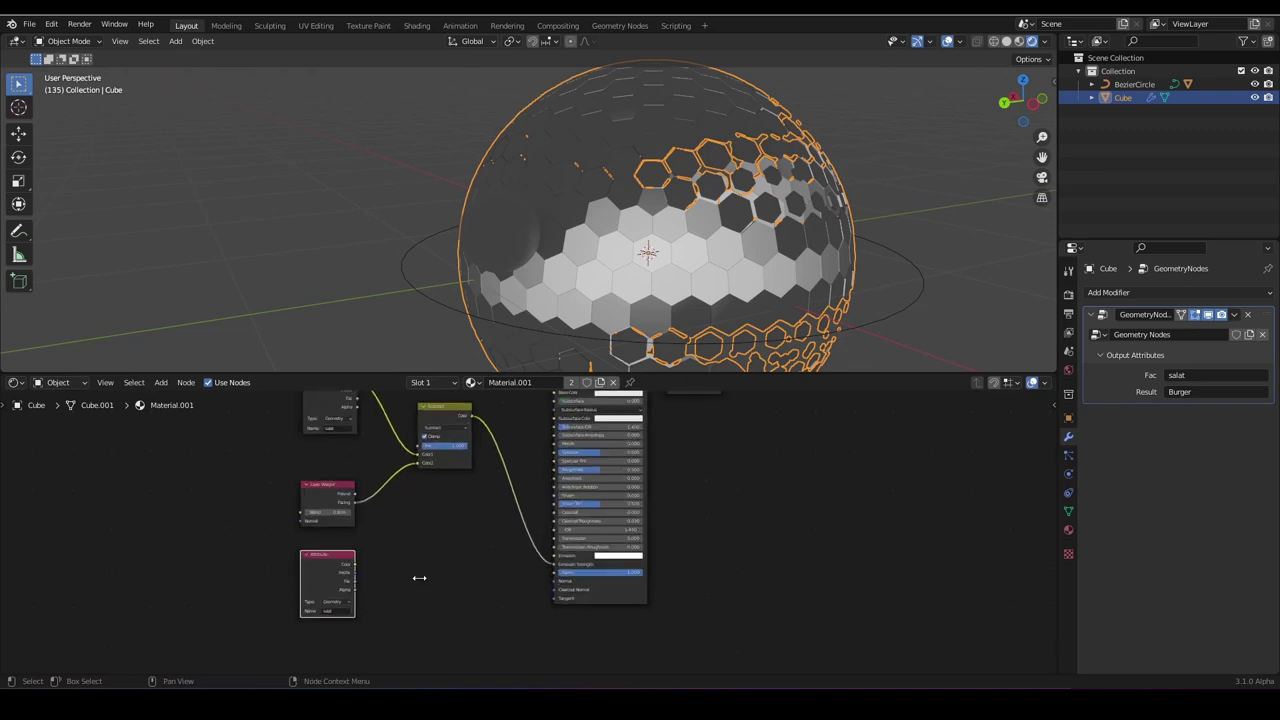
Preview the duplicated Attribute node on the sphere, set its attribute name to Burger and play the animation briefly.
left_click(344, 588, "ctrl+shift")
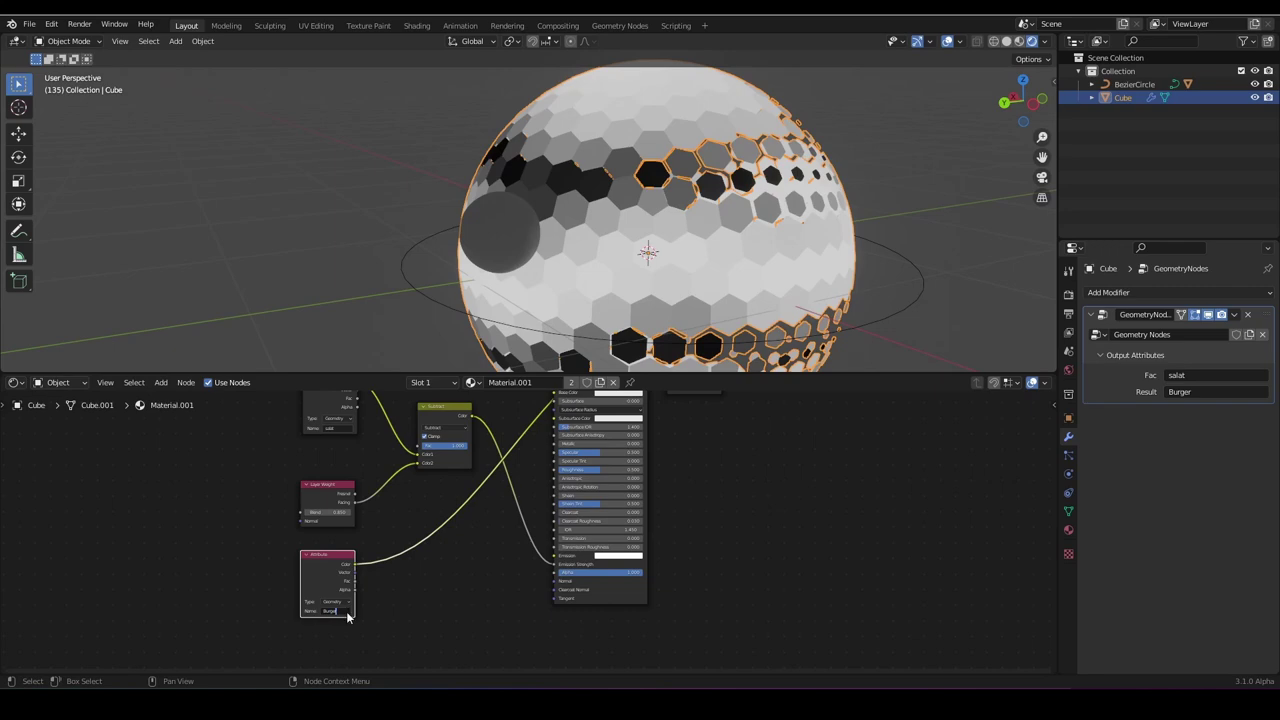
key("Return")
middle_click_drag(386, 233, 878, 230)
middle_click_drag(446, 211, 254, 189)
key("space")
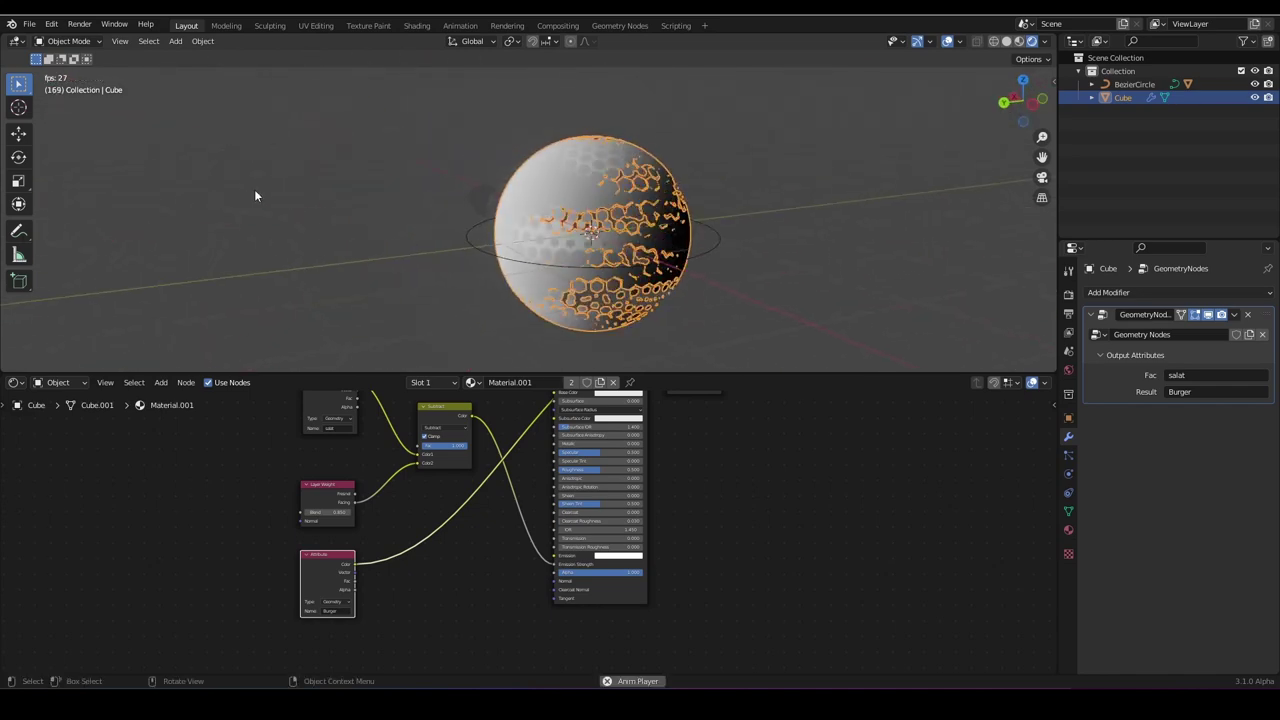
key("space")
middle_click_drag(430, 236, 620, 240)
Add a MixRGB node, feeding its Color into the Principled BSDF's Emission and the Burger attribute's Color into its Fac.
middle_click_drag(446, 645, 536, 579)
key("shift+a")
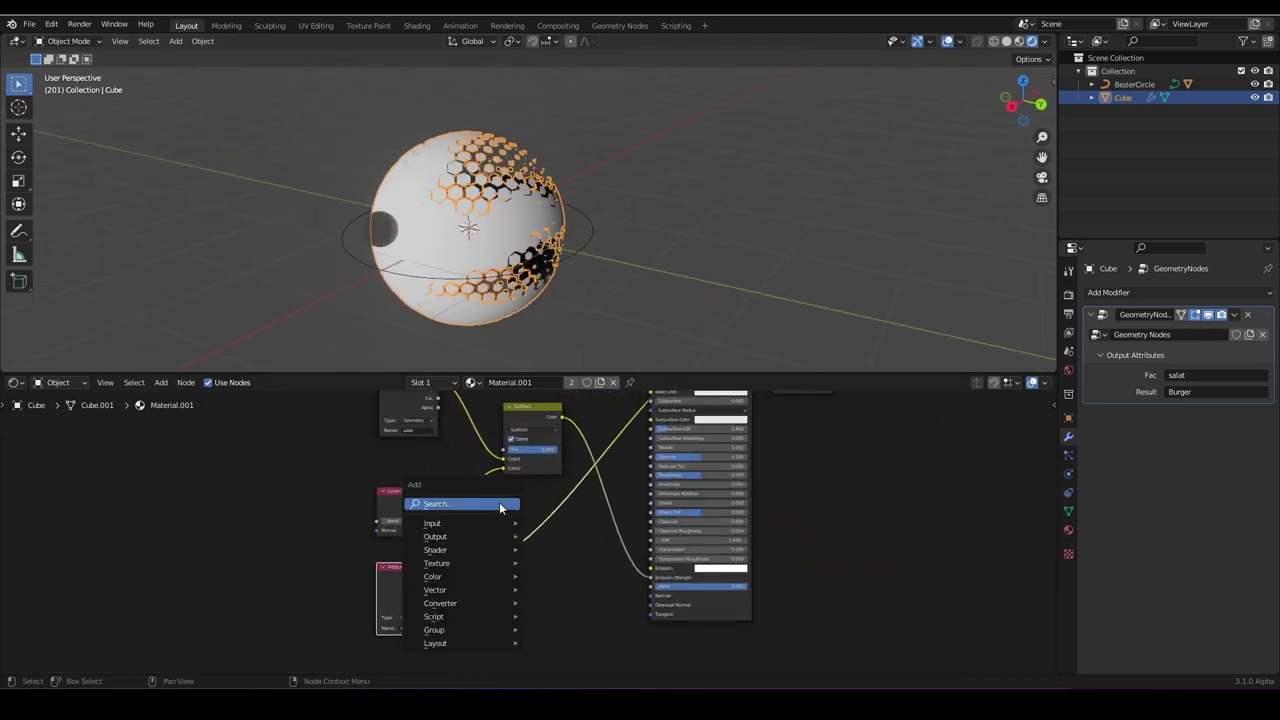
left_click(500, 502)
type("mix")
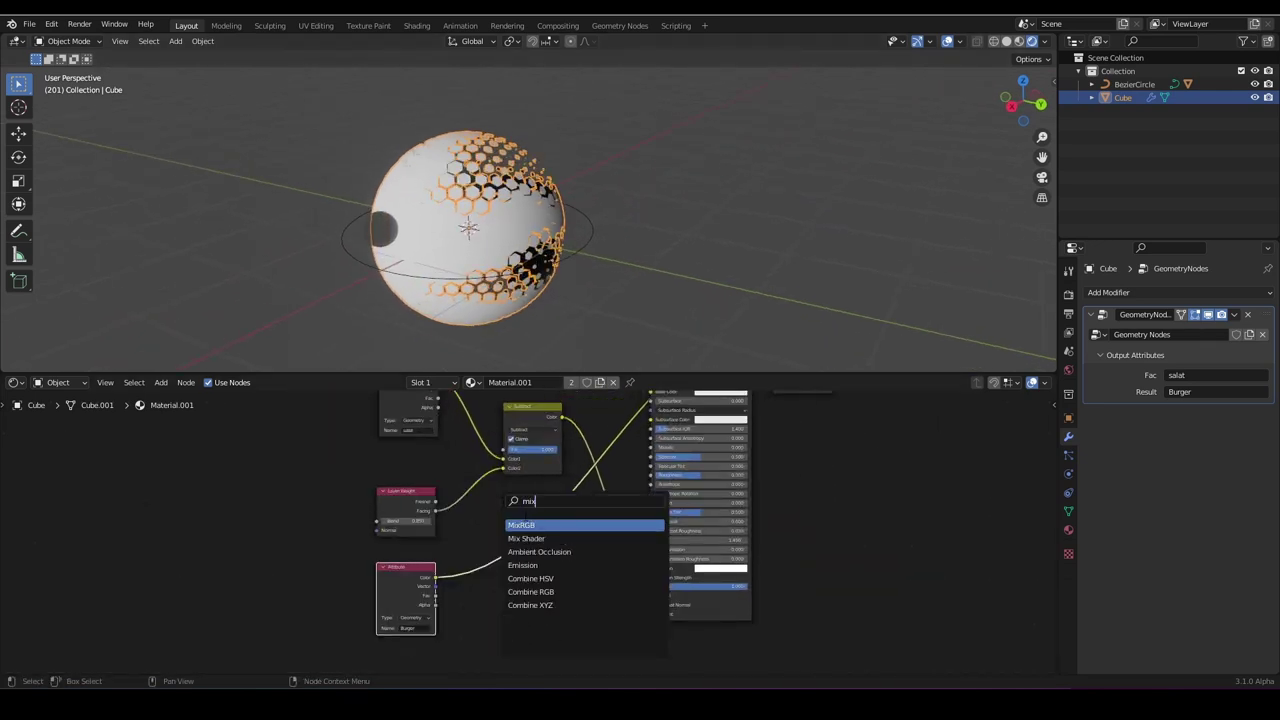
key("Return")
left_click(594, 596)
left_click_drag(594, 596, 650, 568)
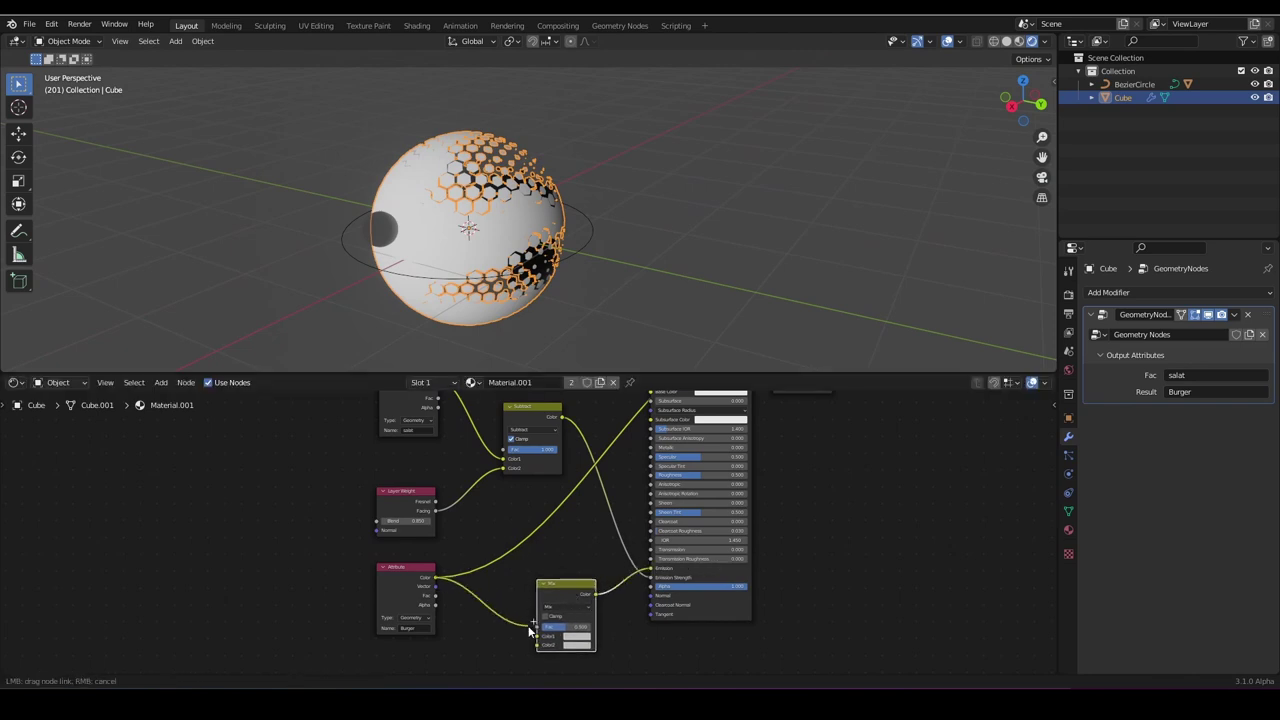
middle_click_drag(460, 369, 457, 288)
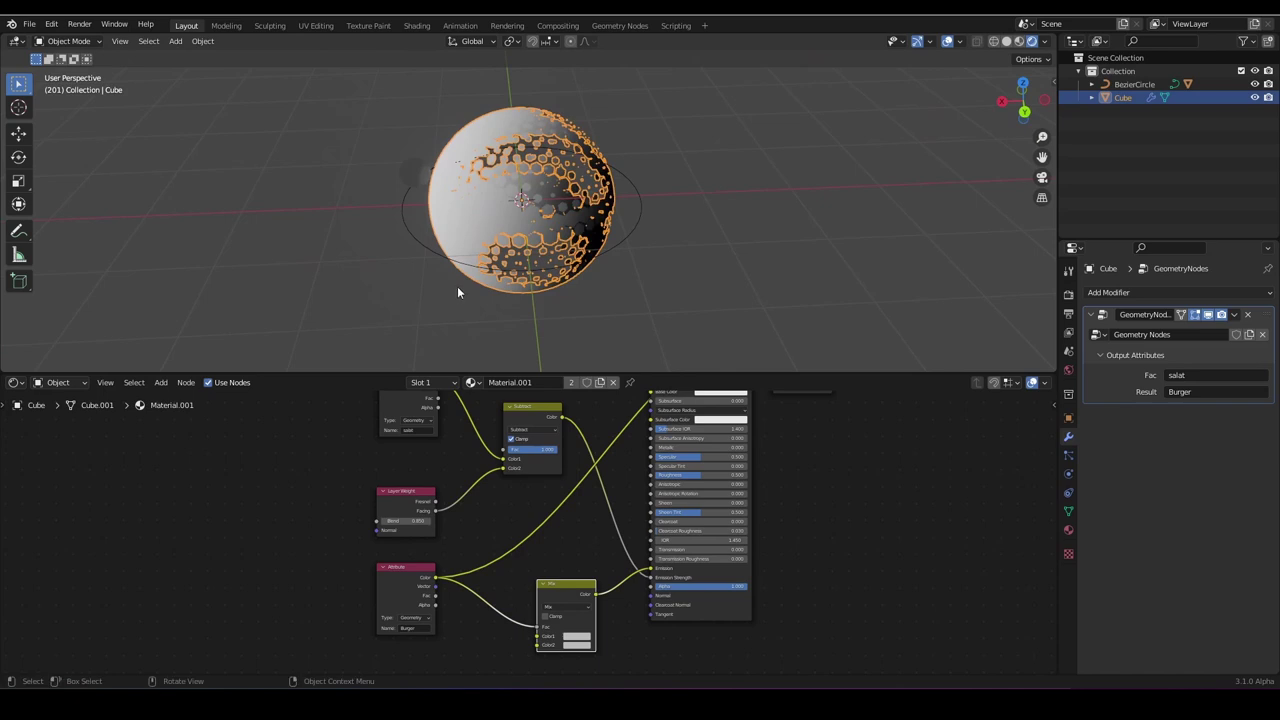
Preview the Principled BSDF instead of the attribute and move the Mix node up beside the Burger Attribute node.
scroll(566, 502, "down", 4)
scroll(590, 455, "up", 2)
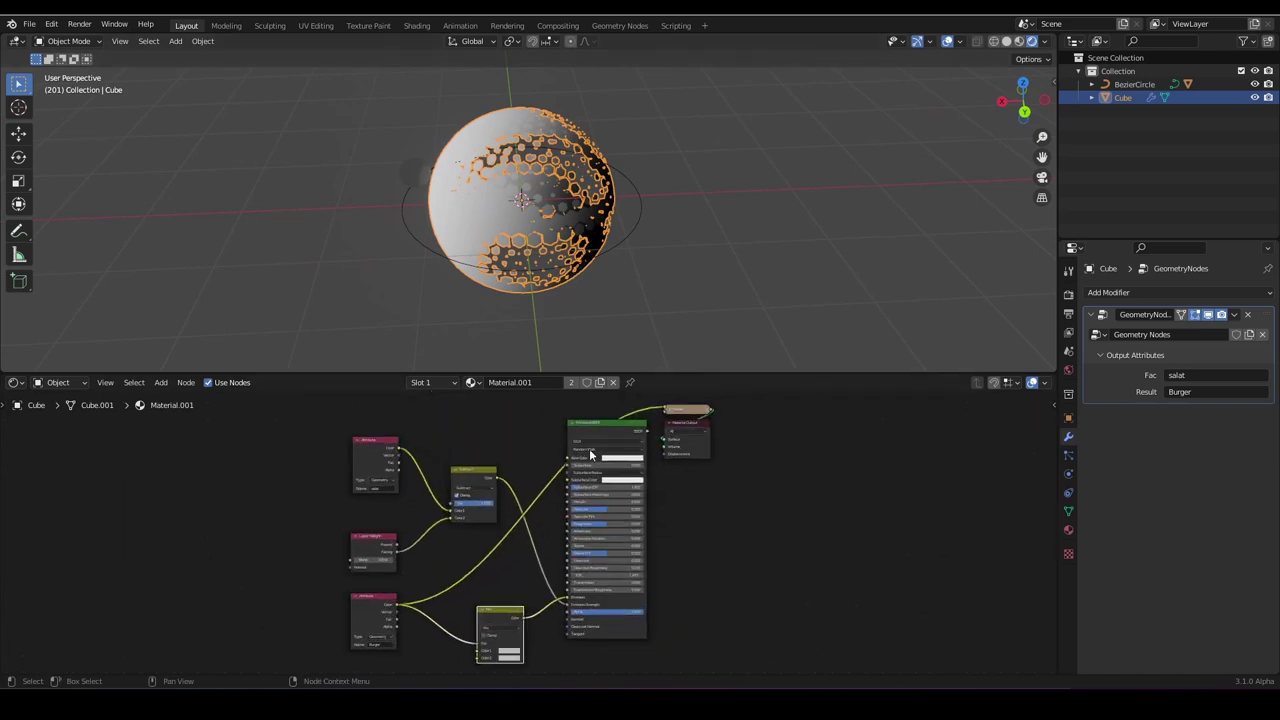
scroll(543, 514, "down", 2)
scroll(543, 520, "up", 4)
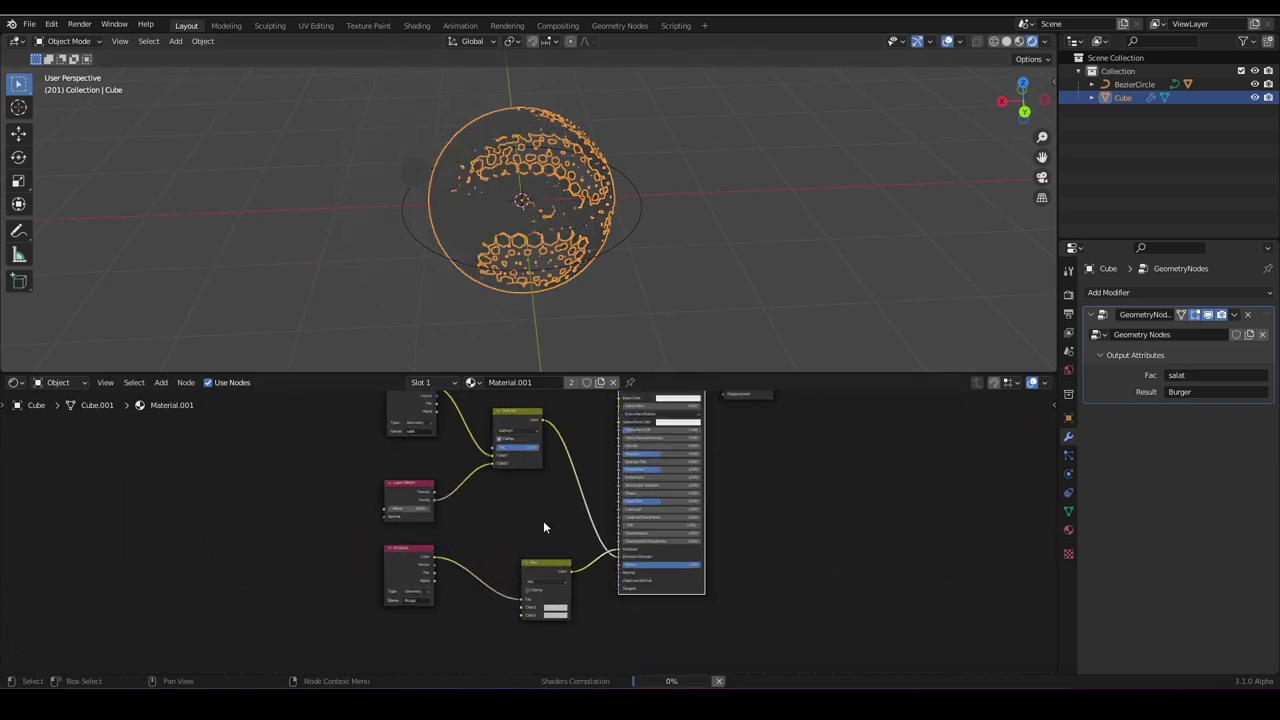
left_click_drag(543, 573, 543, 518)
scroll(538, 556, "up", 2)
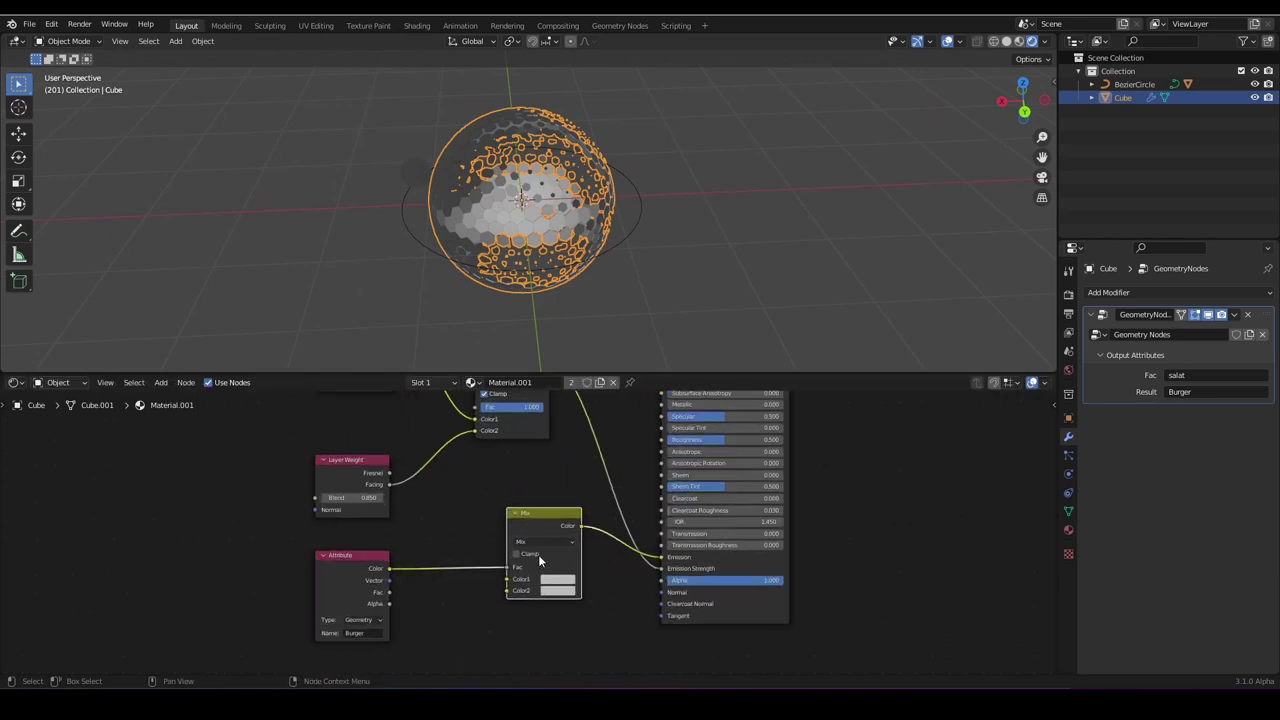
Set the Mix node's Color1 to light blue with hue 0.579, saturation 0.670 and value 1.000.
left_click(563, 587)
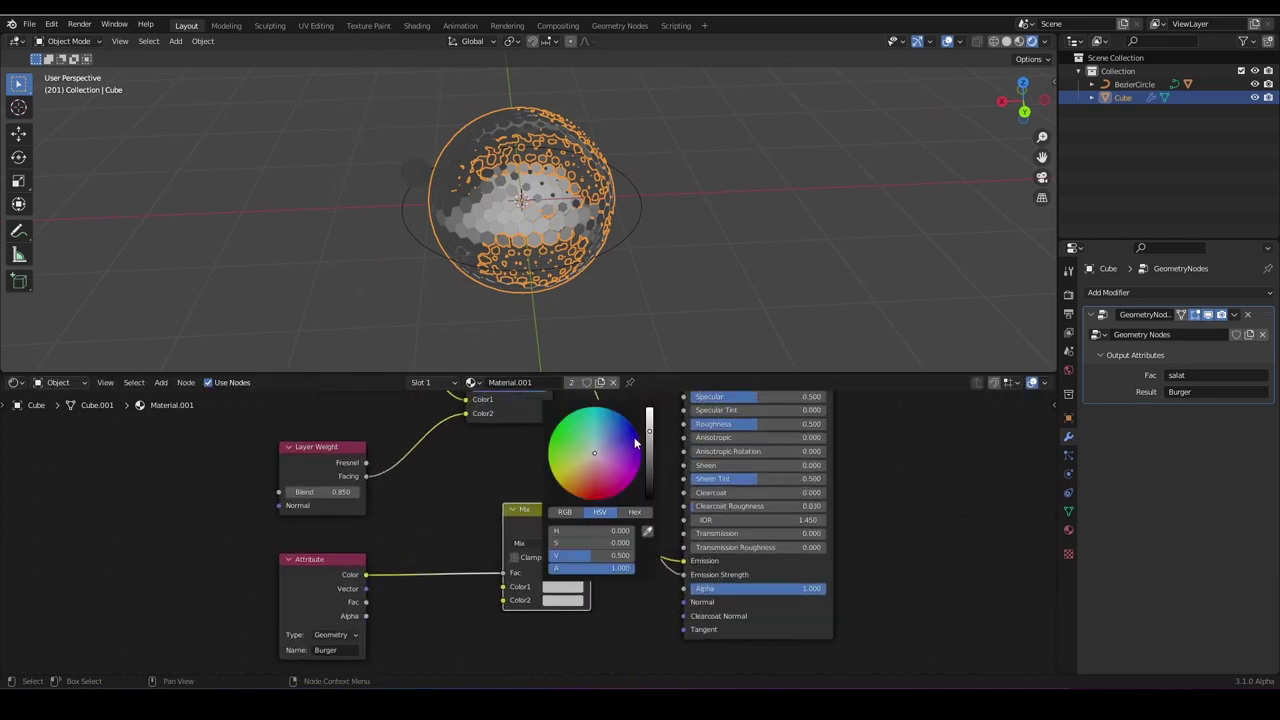
left_click(649, 411)
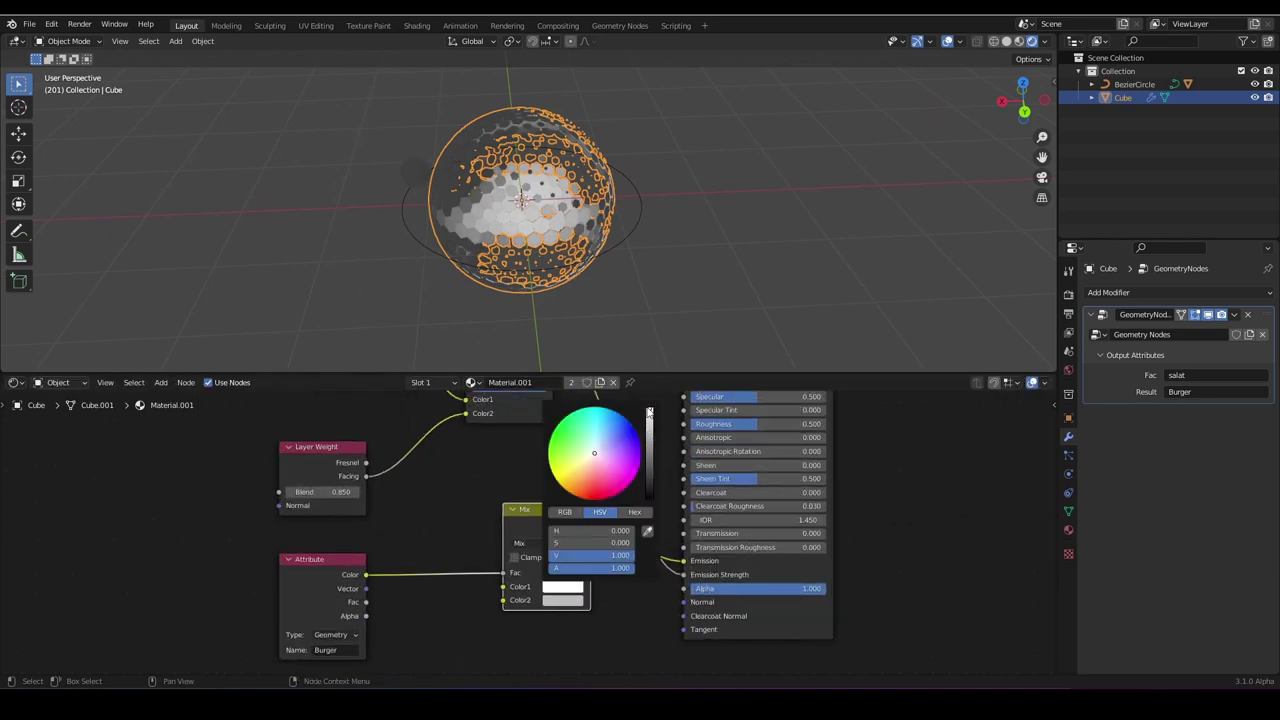
left_click(594, 455)
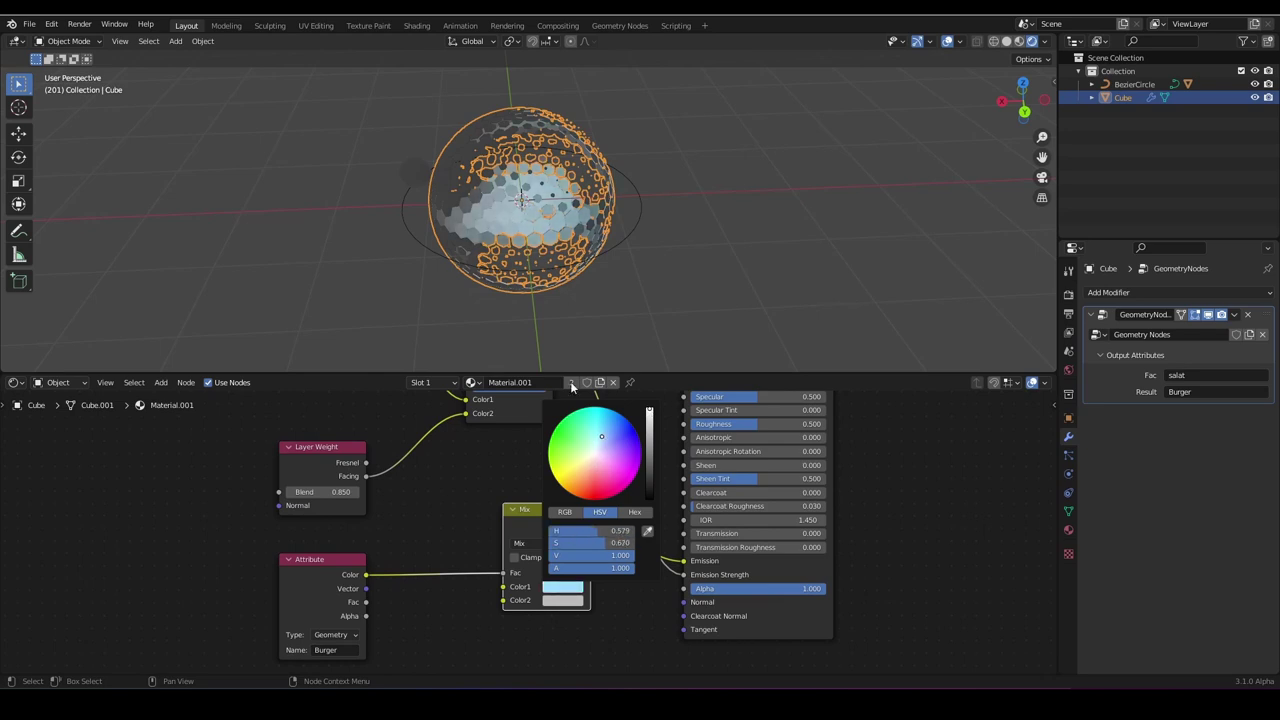
Set the Mix node's Color2 to a coral red with value 1.000.
middle_click_drag(585, 320, 603, 242)
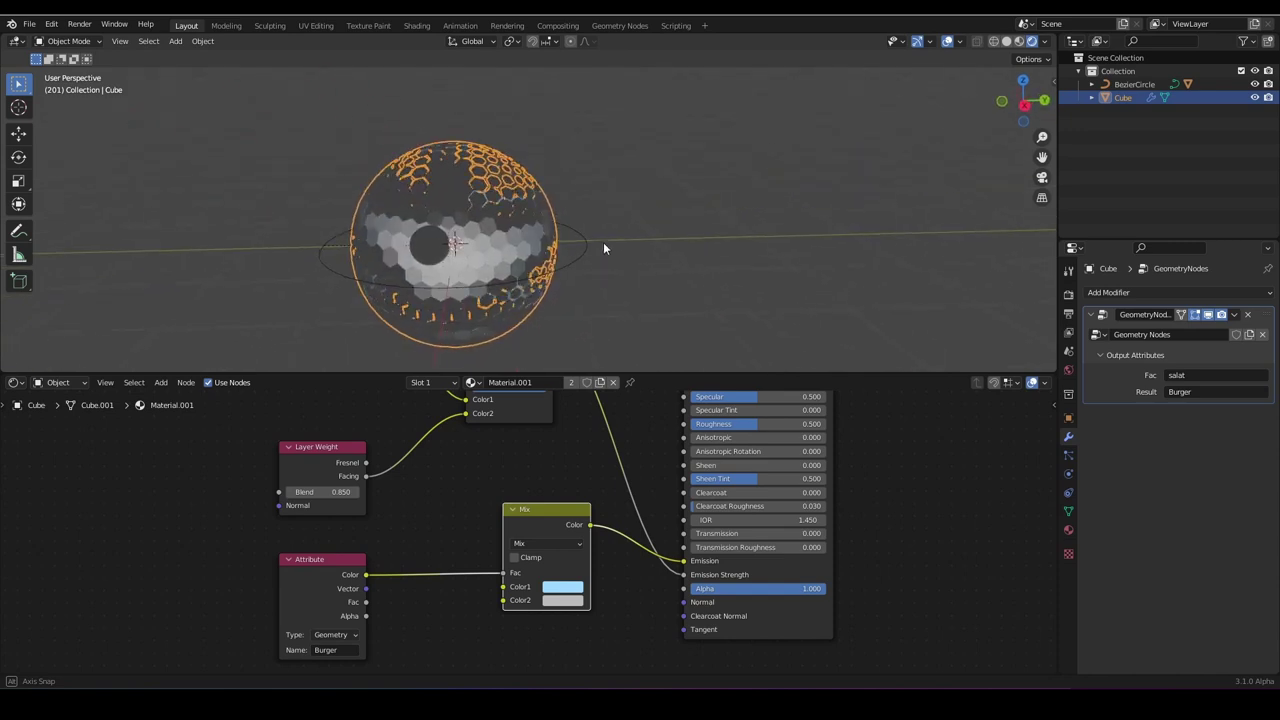
left_click(578, 599)
left_click_drag(650, 444, 649, 423)
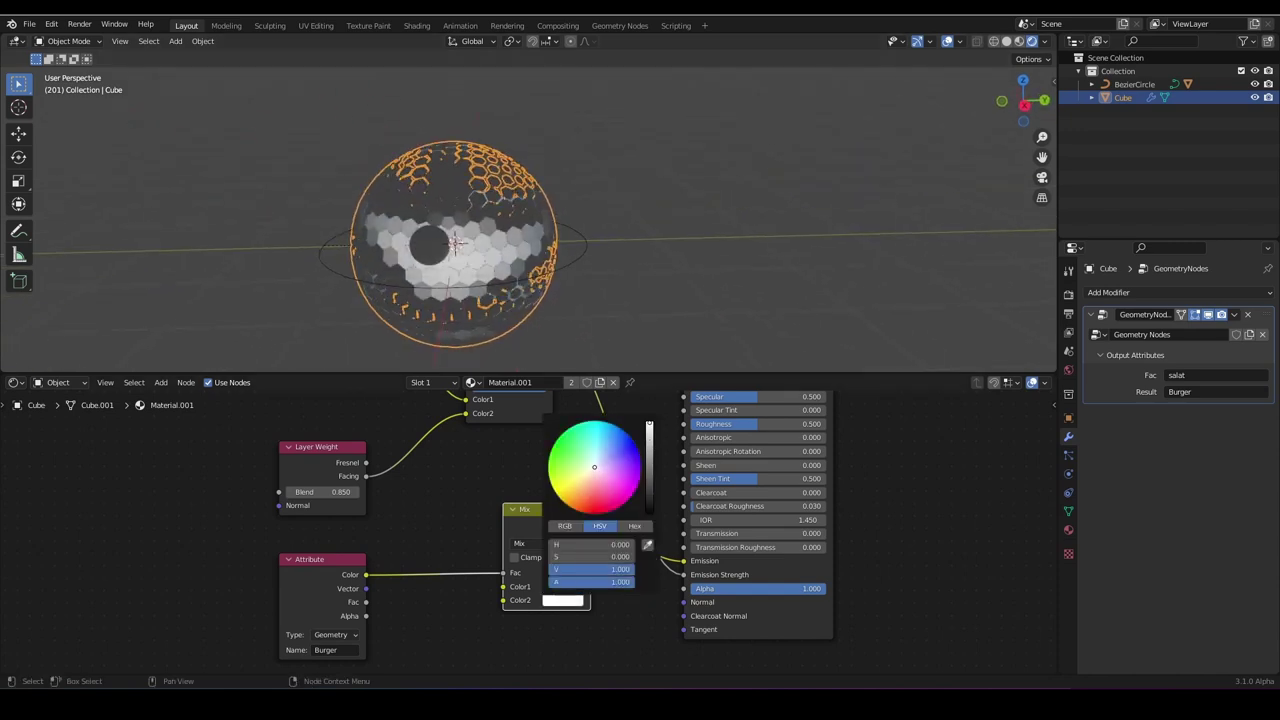
left_click_drag(594, 482, 592, 497)
middle_click_drag(498, 309, 346, 265)
scroll(358, 284, "up", 4)
middle_click_drag(510, 522, 510, 532)
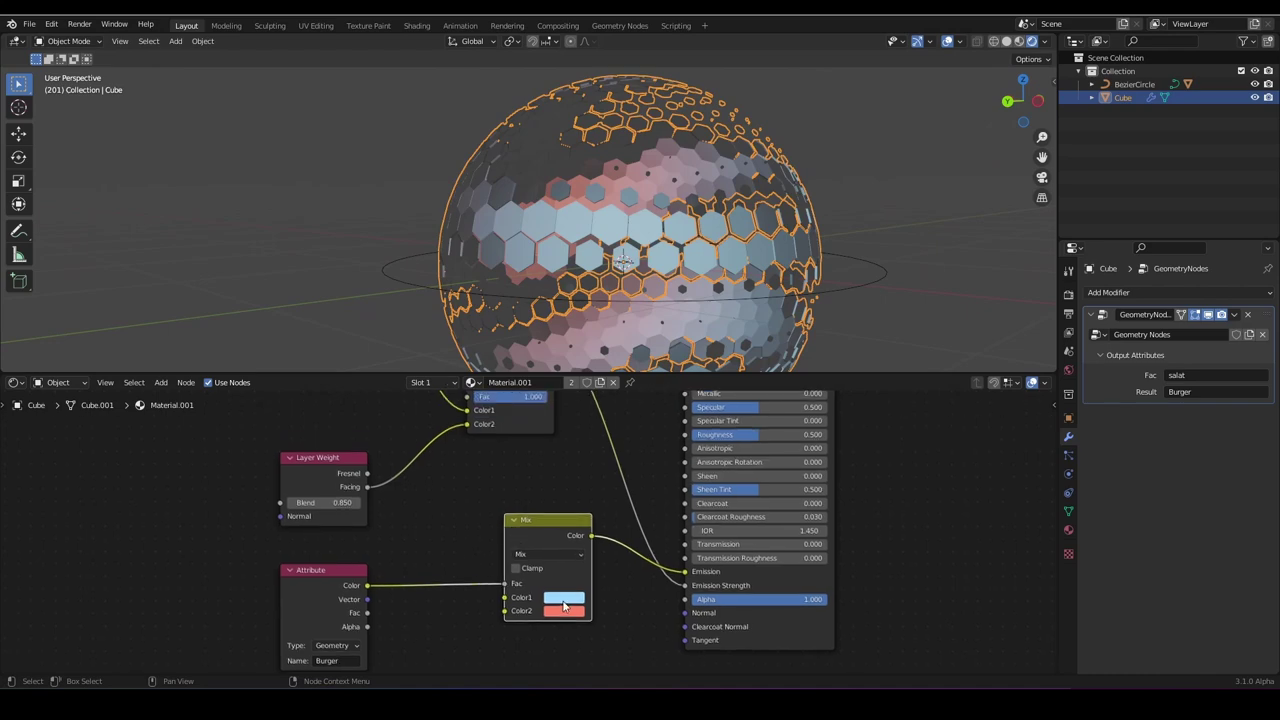
Shift the Mix node's Color1 toward cyan with hue 0.531, saturation 0.652 and value 1.000.
left_click(564, 597)
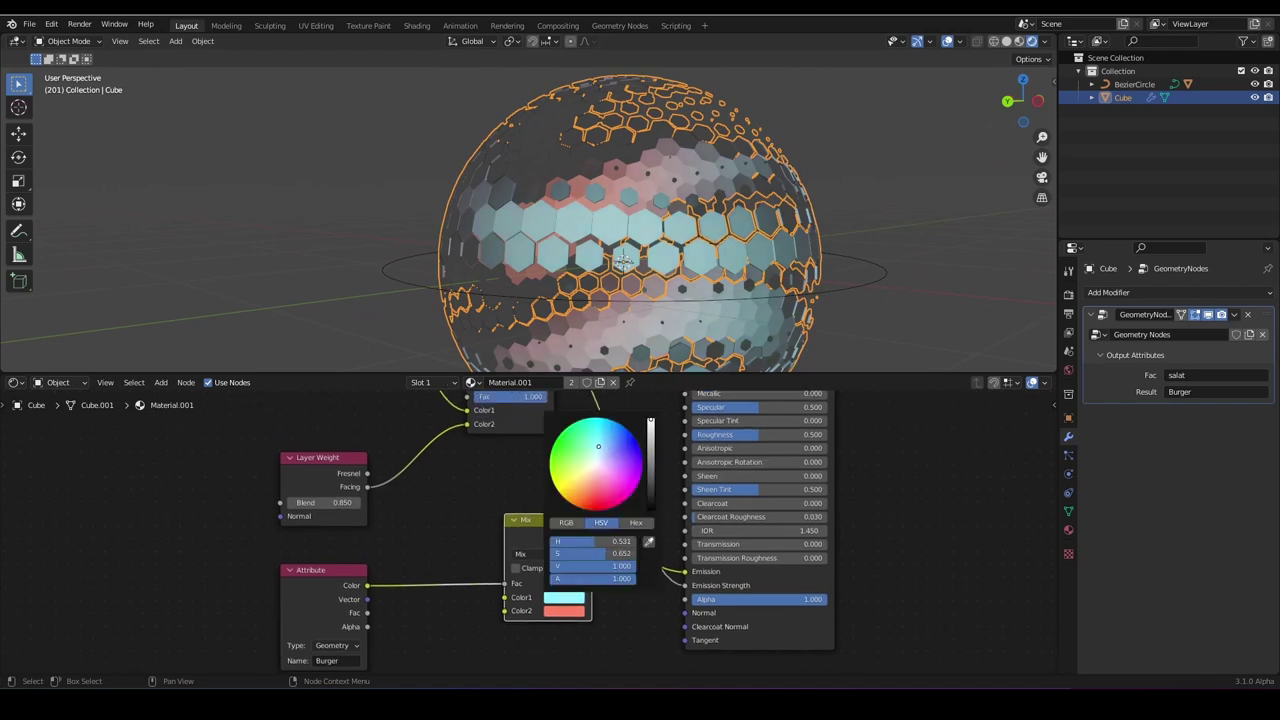
scroll(620, 245, "down", 4)
middle_click_drag(620, 245, 724, 250)
scroll(724, 250, "up", 3)
scroll(714, 447, "down", 3)
scroll(640, 530, "up", 1)
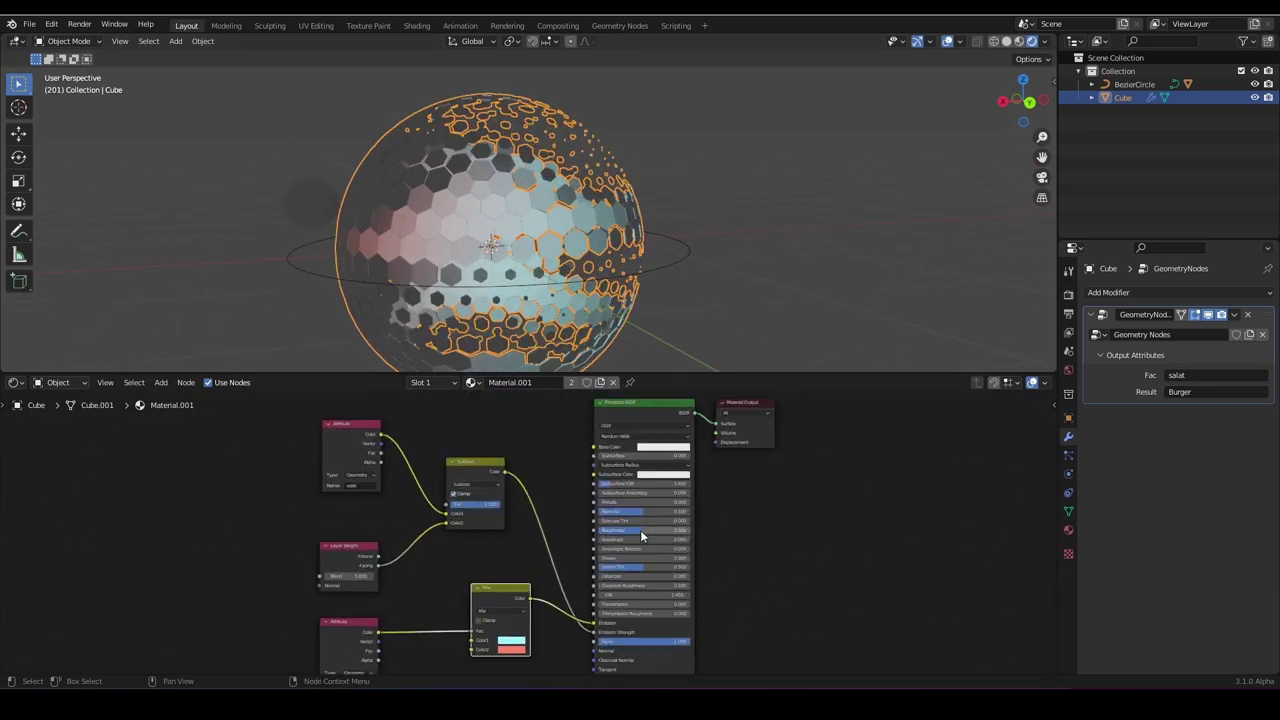
Switch the render engine to Cycles with GPU Compute as the device.
left_click(1067, 298)
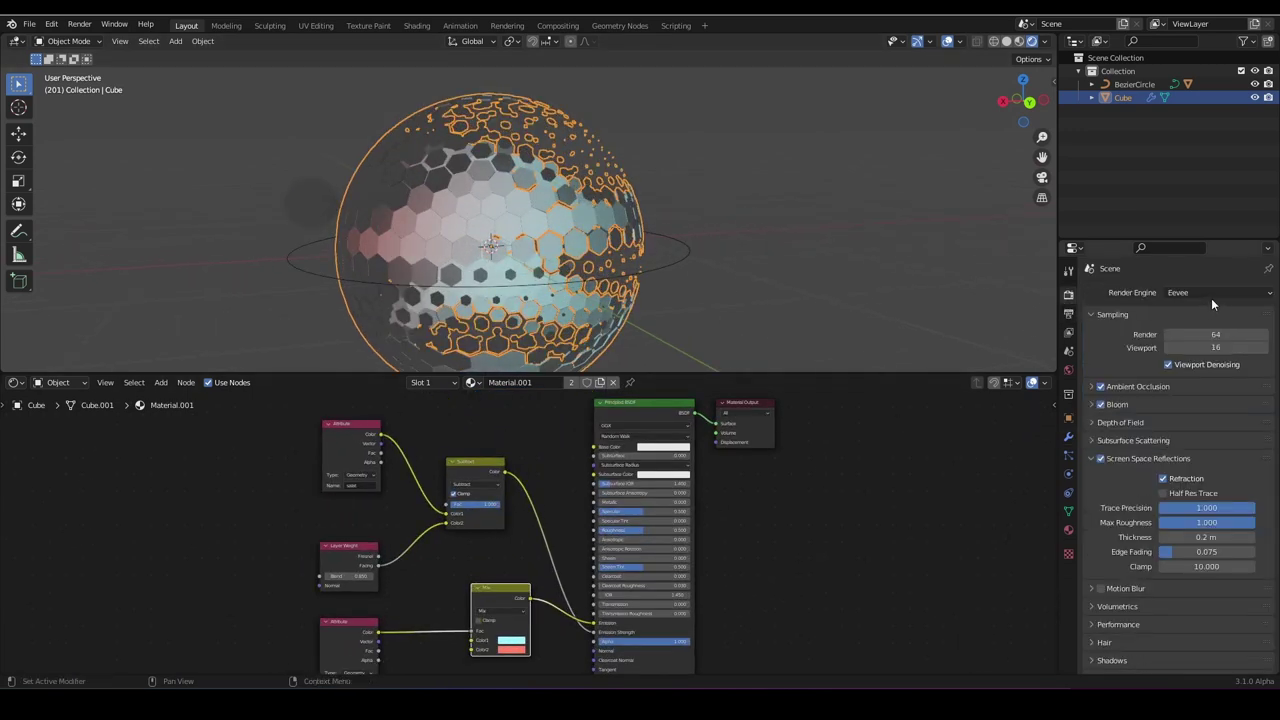
left_click(1211, 298)
left_click(1184, 338)
left_click(1195, 326)
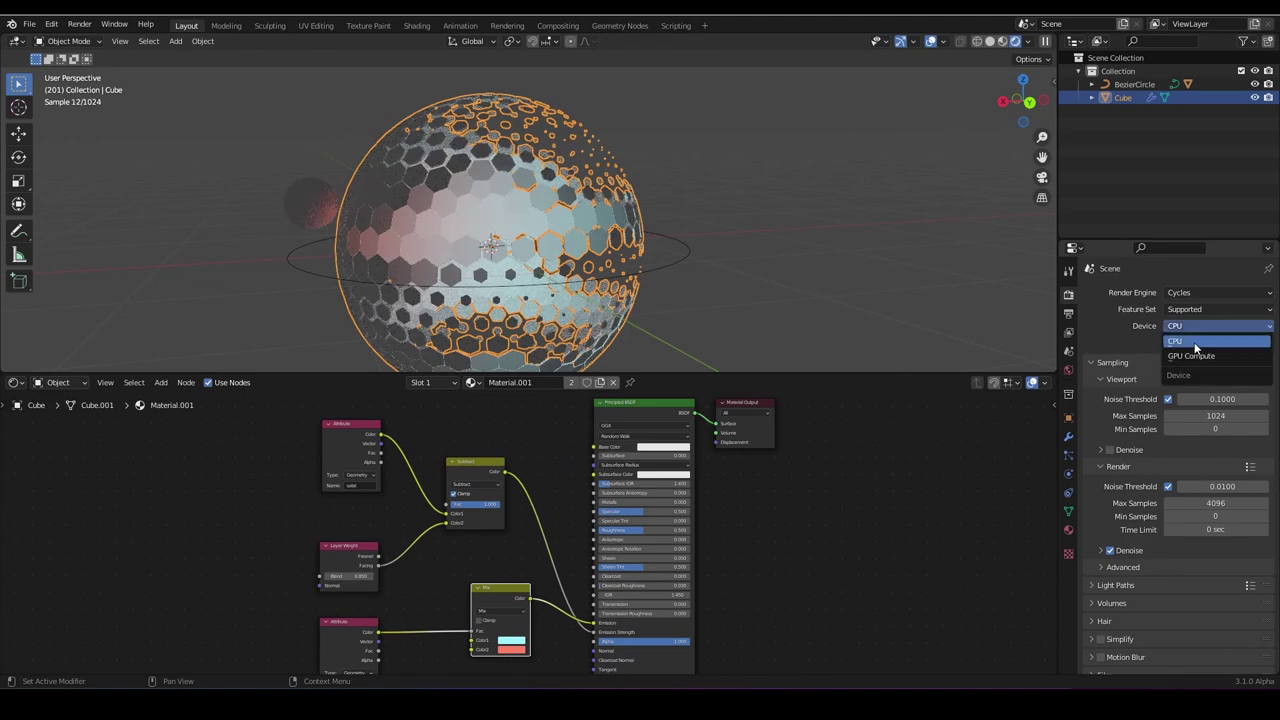
left_click(1191, 356)
Hide the viewport overlays to show the rendered hexagon sphere and ico sphere up close.
scroll(463, 243, "down", 2)
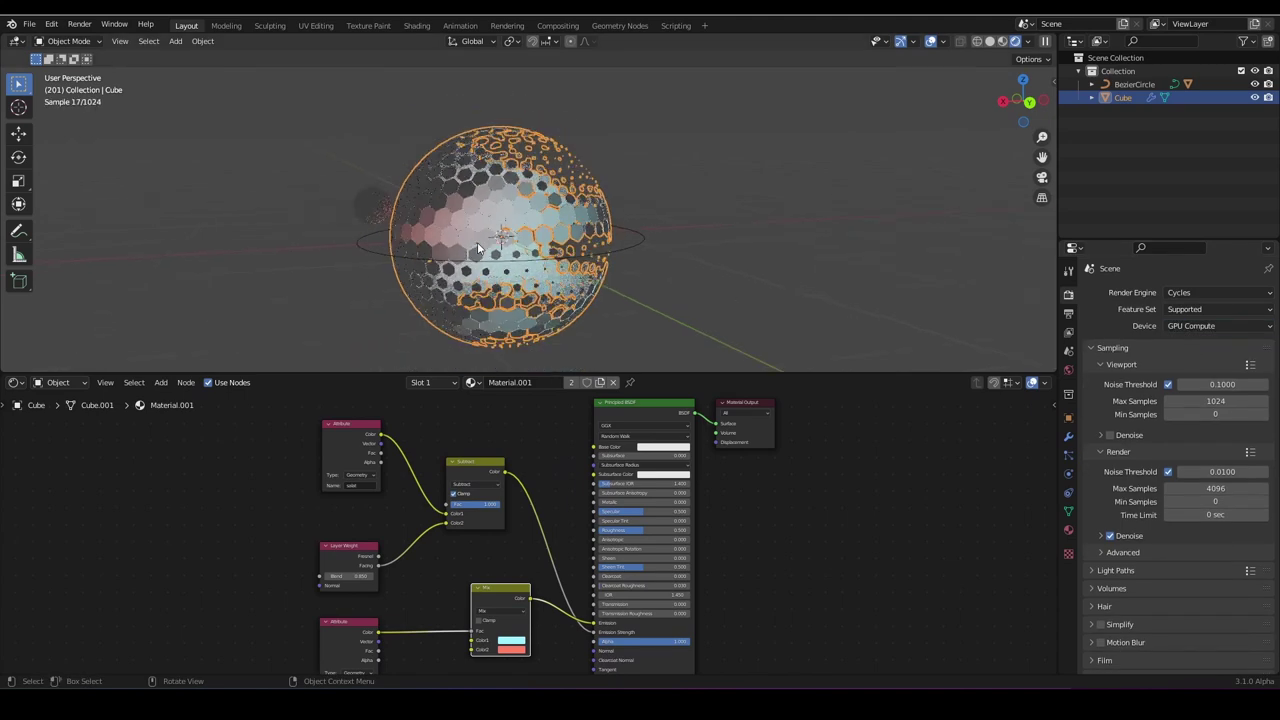
middle_click_drag(463, 243, 677, 274)
scroll(651, 288, "up", 2)
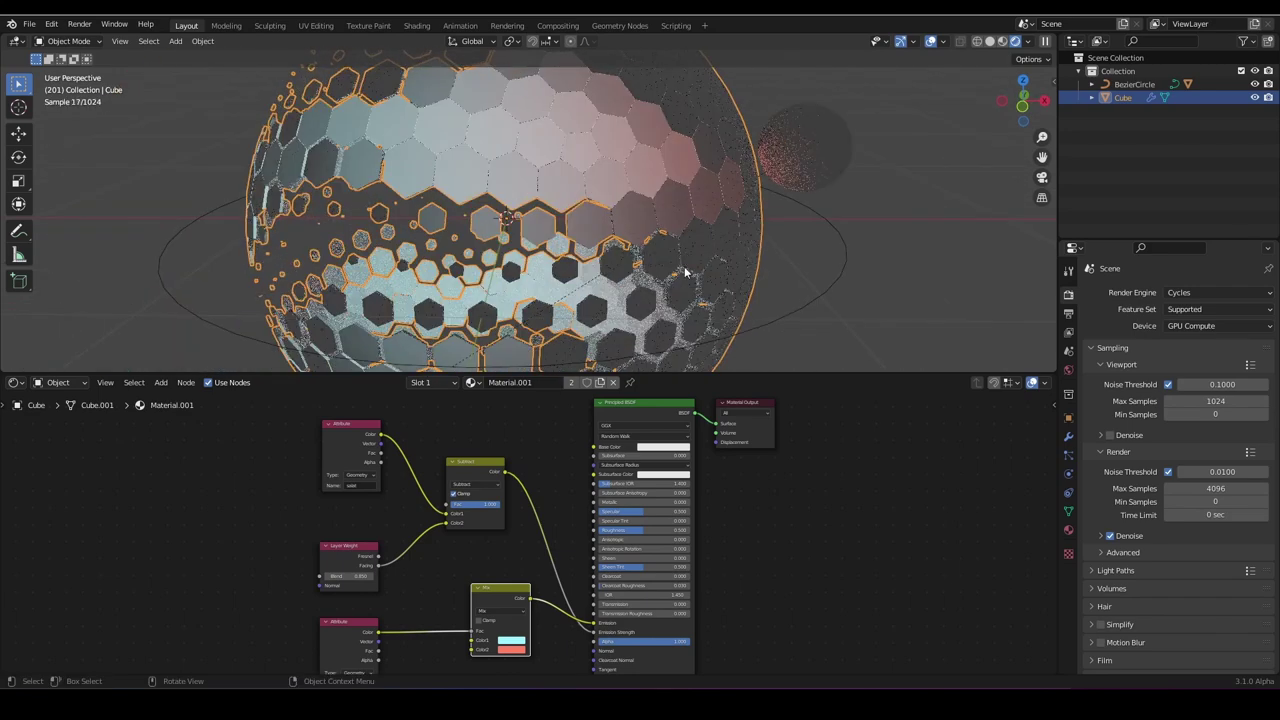
key("Home")
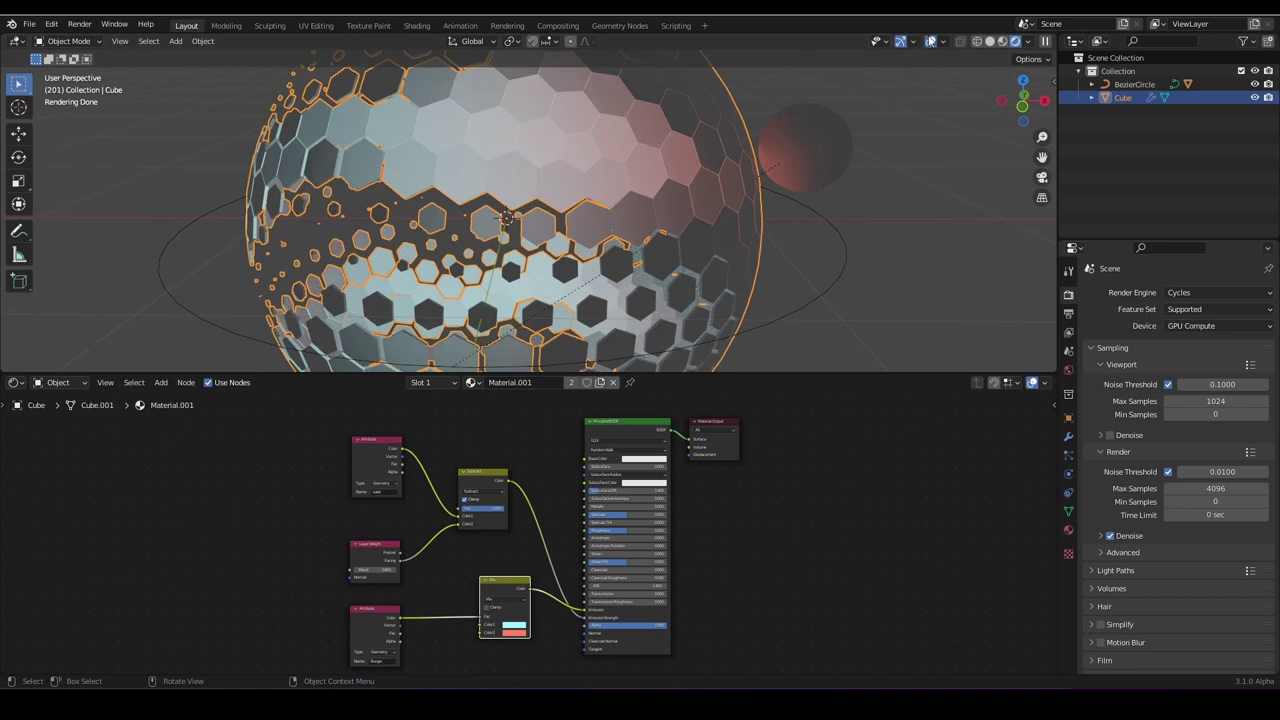
left_click(930, 41)
Set the hexagon material's Principled BSDF Transmission to 1.000 and Roughness to 0.200.
scroll(721, 462, "up", 4)
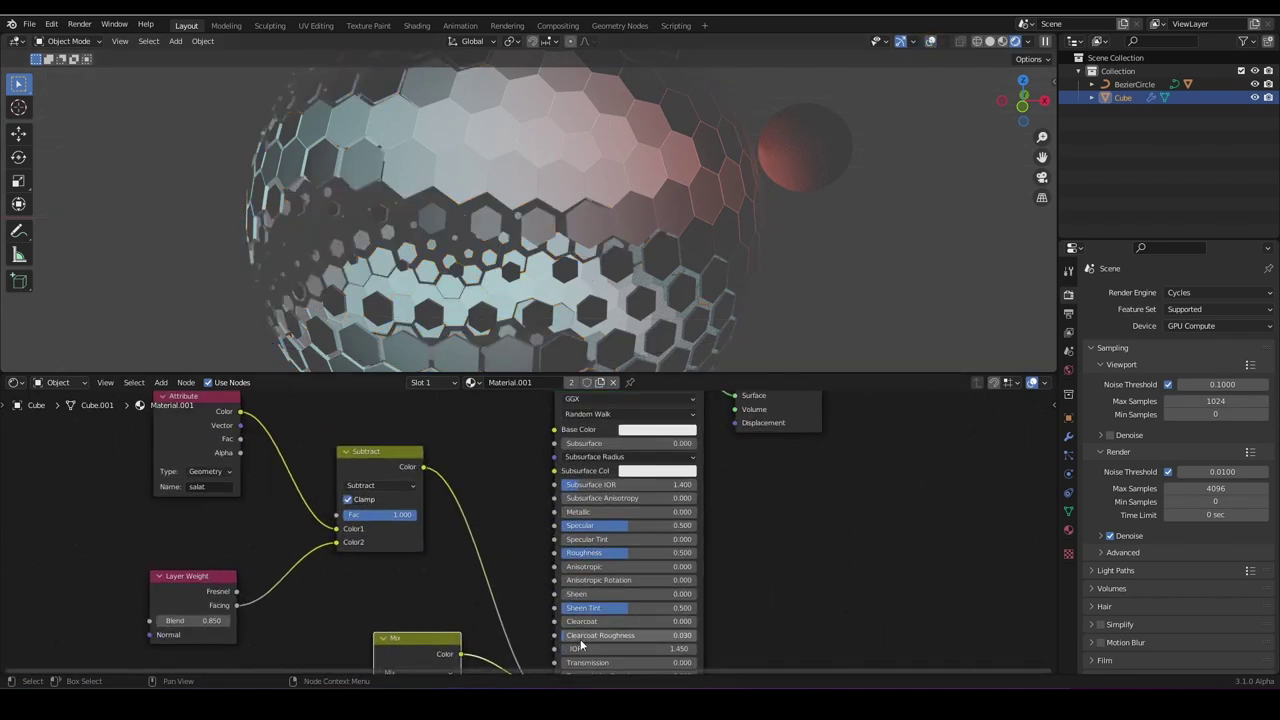
middle_click_drag(580, 639, 578, 557)
left_click_drag(600, 580, 699, 580)
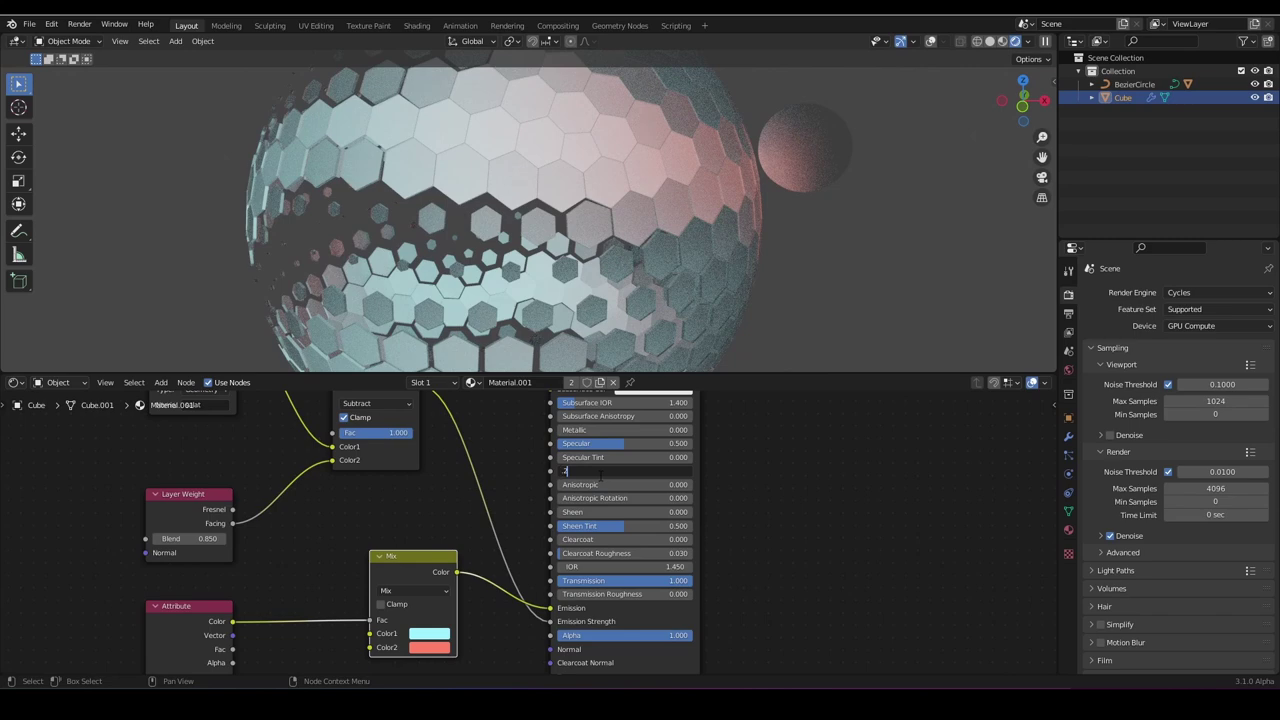
key("Return")
scroll(564, 250, "down", 1)
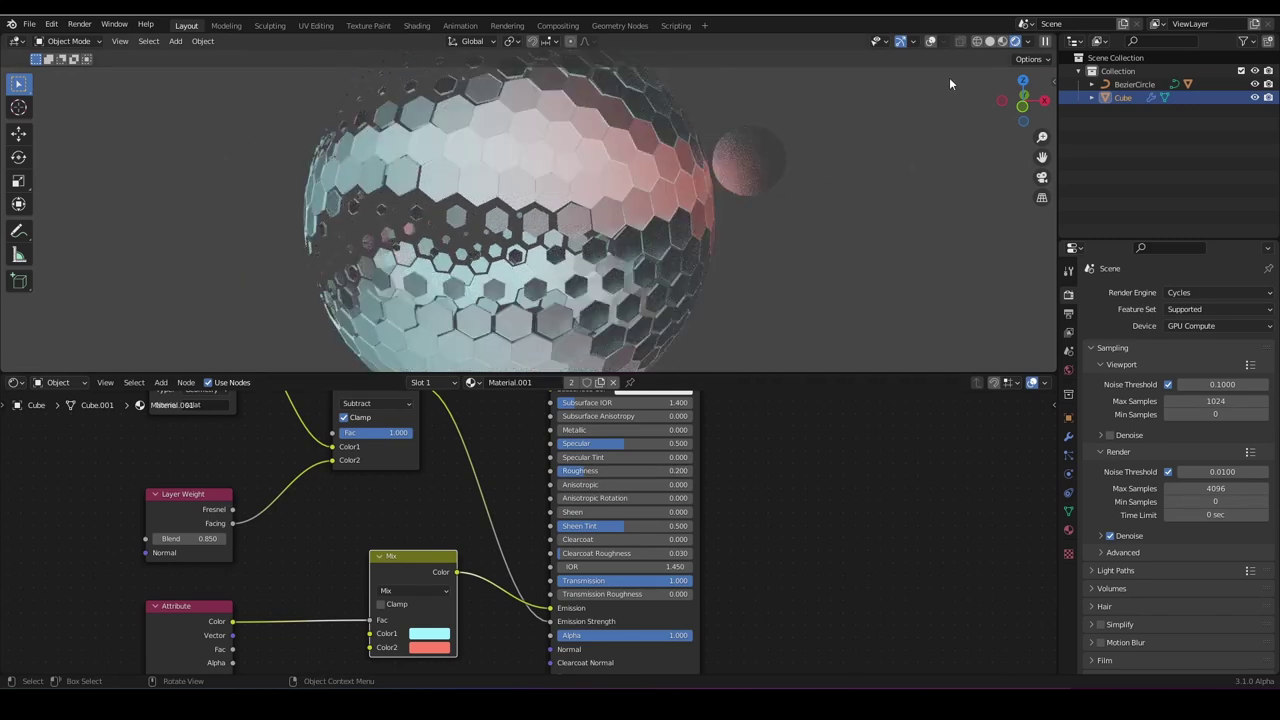
Show the overlays again and give the ico sphere a new material with Transmission 1.000 and Roughness 0.241.
left_click(930, 41)
left_click(765, 152)
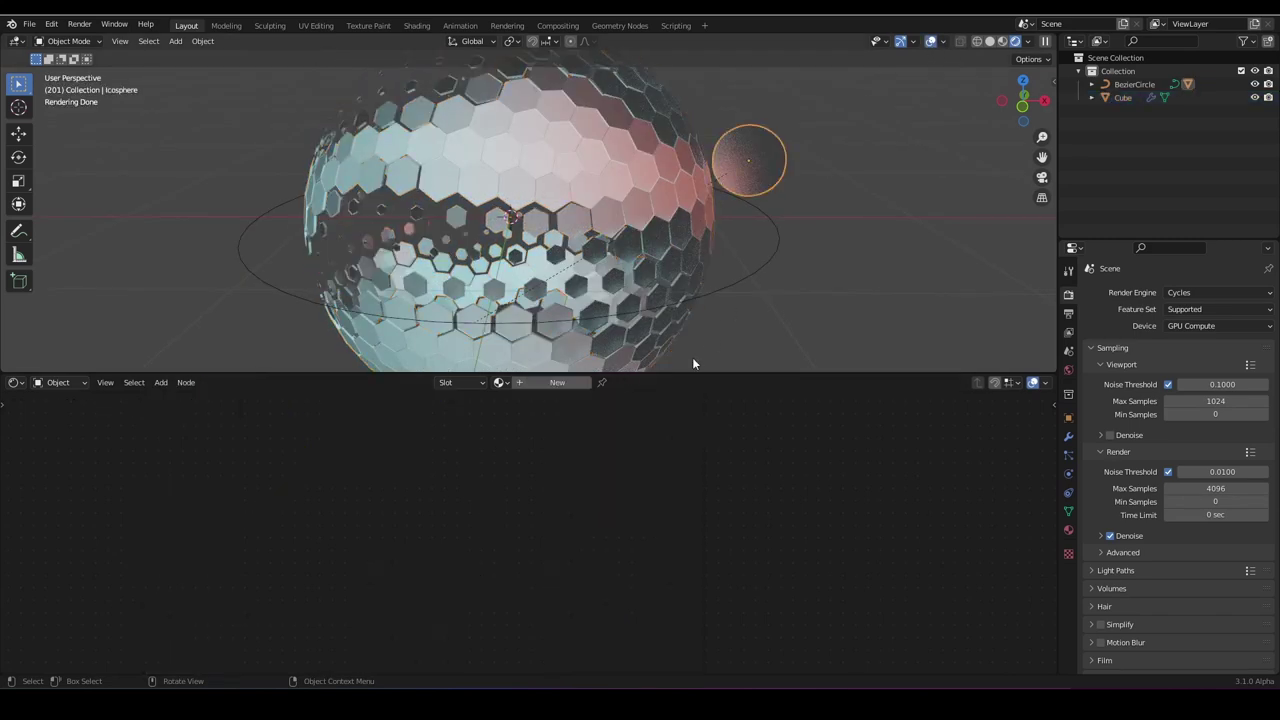
left_click(555, 383)
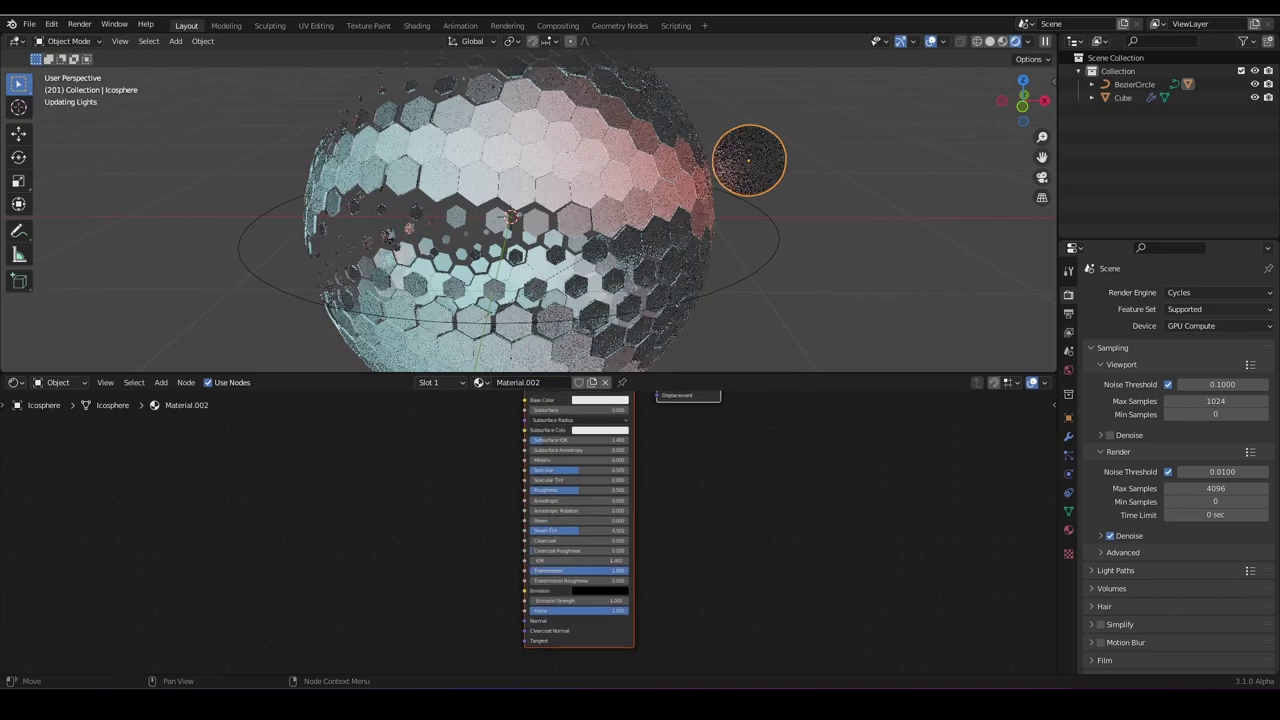
scroll(607, 519, "up", 2)
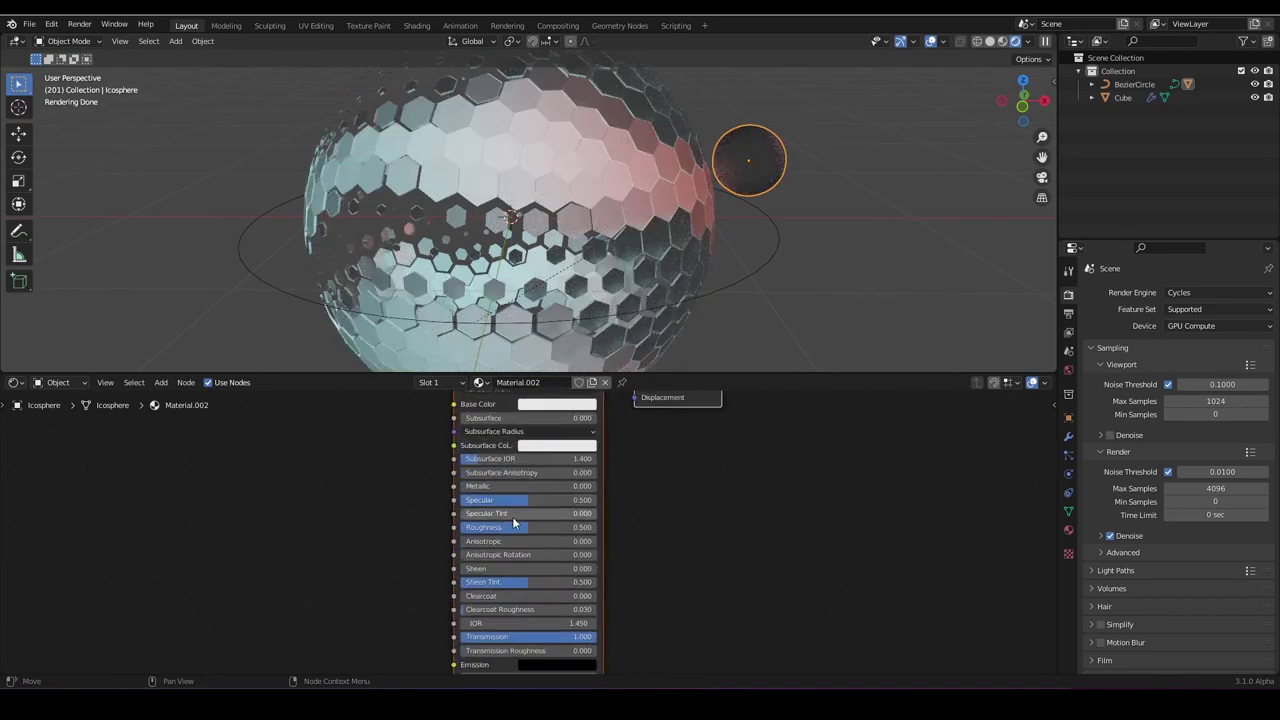
mouse_move(519, 527)
left_mouse_down()
mouse_move(481, 527)
mouse_move(493, 527)
left_mouse_up()
middle_click_drag(627, 459, 626, 489)
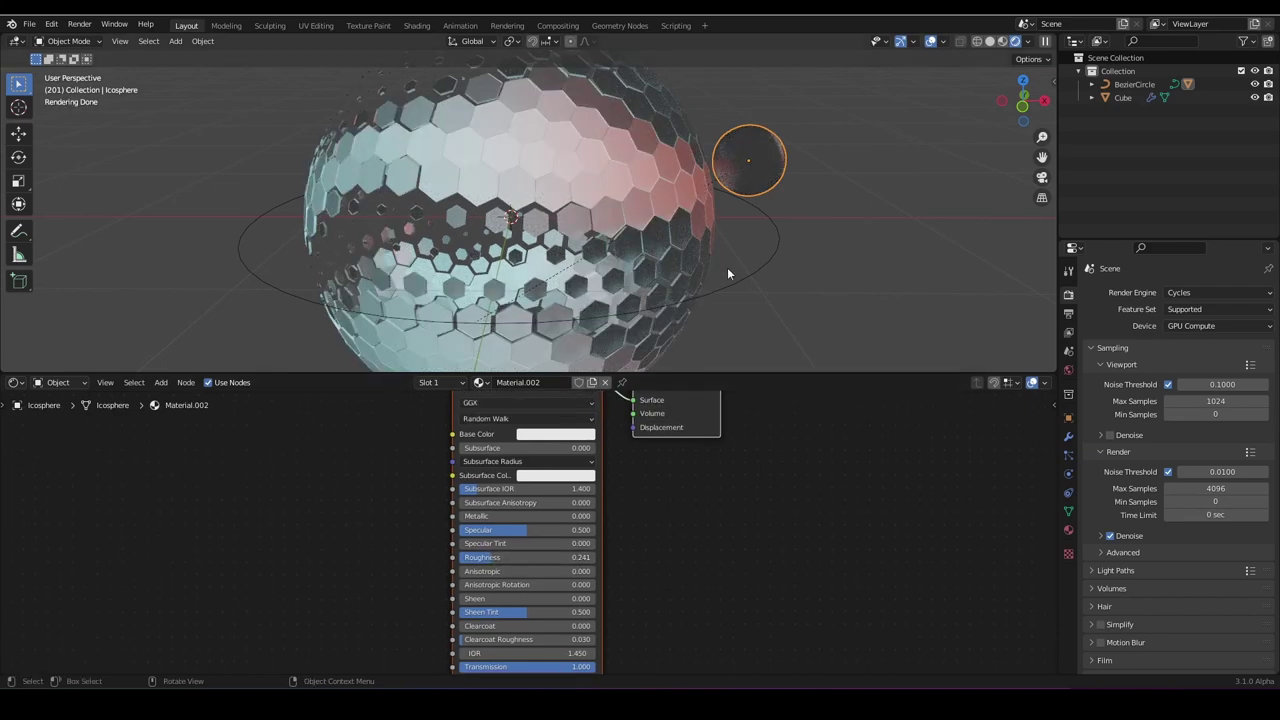
Add a Layer Weight node to the ico sphere's material and feed its Fresnel output into Emission Strength.
mouse_move(648, 268)
middle_mouse_down()
mouse_move(660, 271)
mouse_move(636, 268)
middle_mouse_up()
scroll(450, 473, "down", 2)
middle_click_drag(450, 473, 500, 431)
key("shift+a")
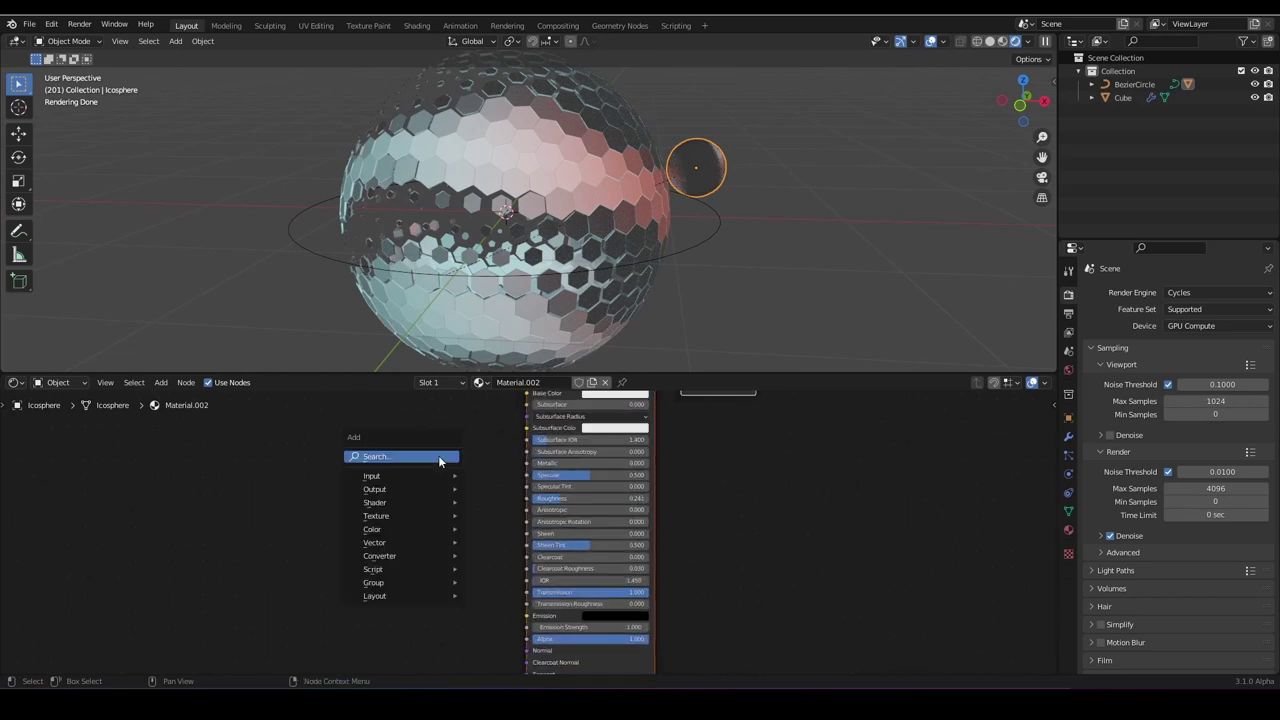
left_click(438, 456)
type("lay")
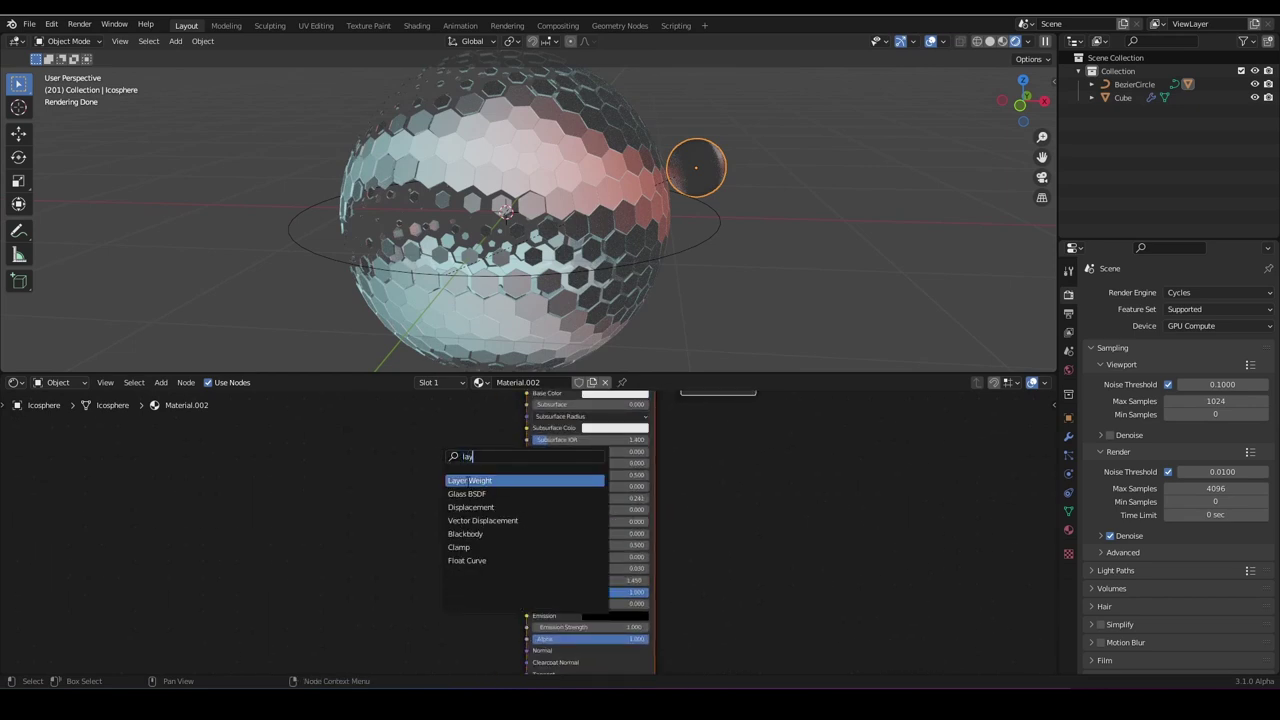
key("Return")
left_click_drag(329, 542, 527, 627)
Set the ico sphere material's Emission colour to white.
left_click(600, 615)
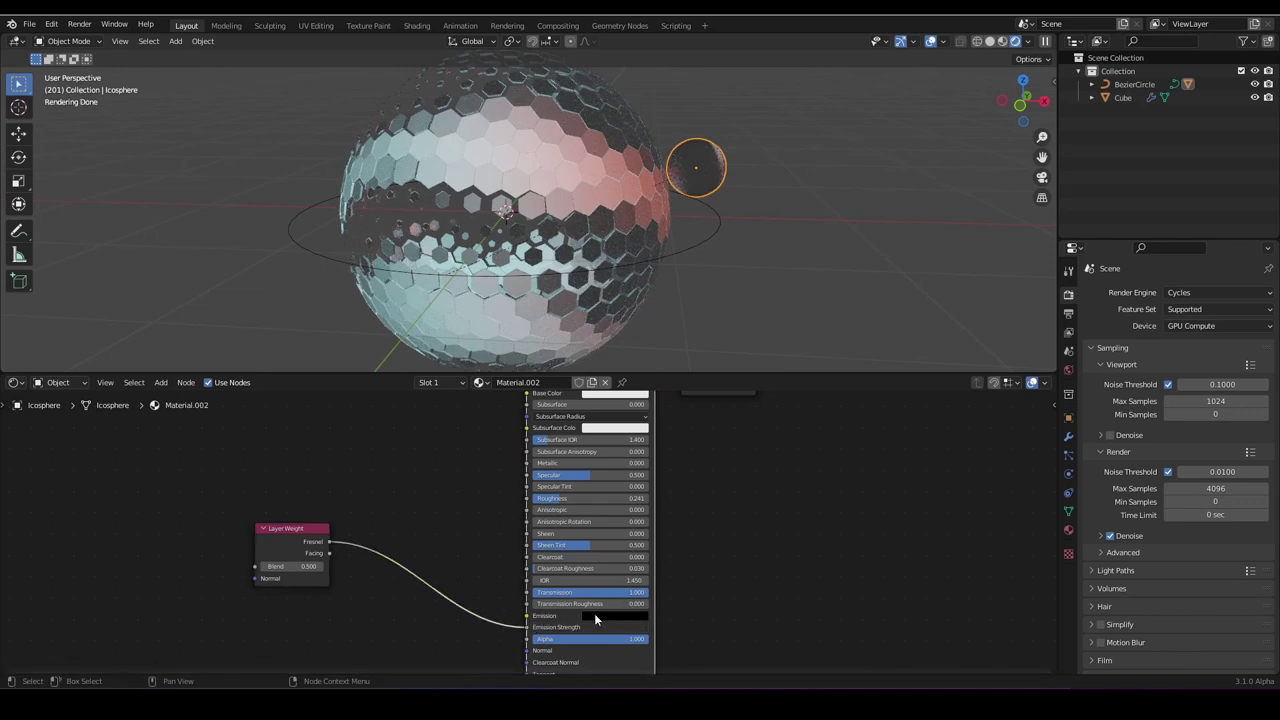
left_click(594, 614)
left_click_drag(671, 540, 659, 452)
scroll(456, 521, "up", 2)
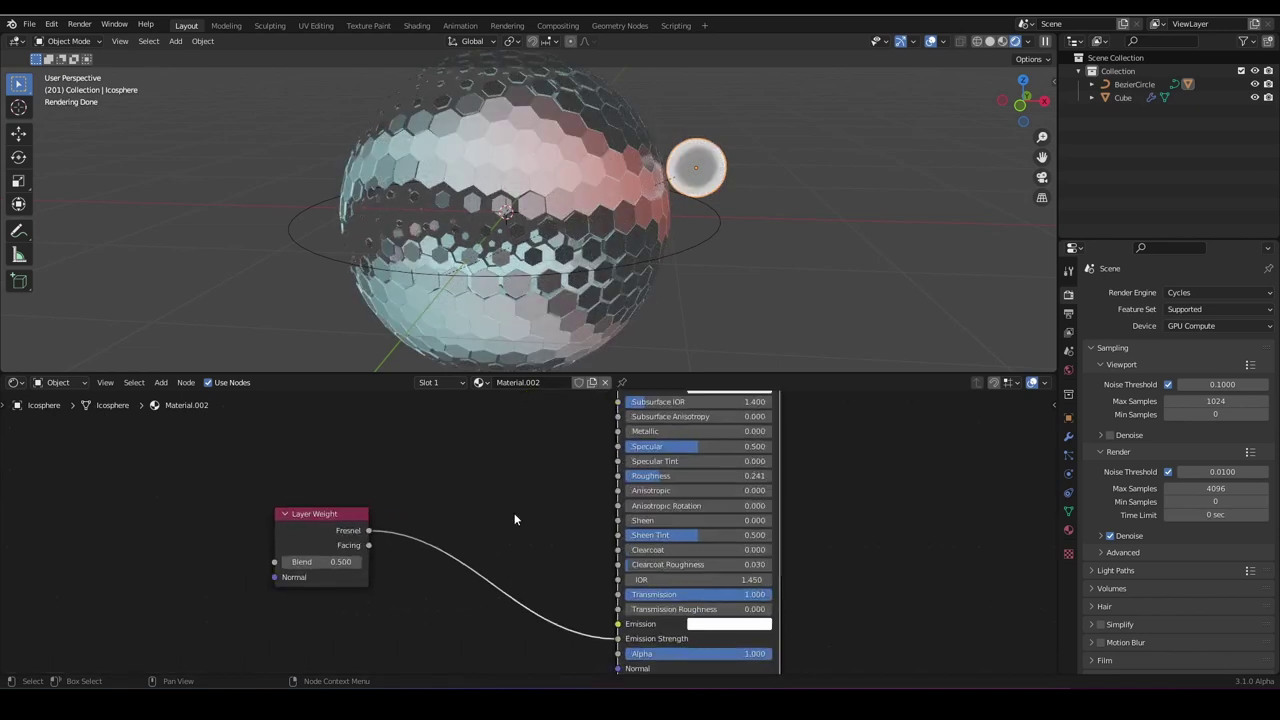
Try the Facing output on Emission Strength, return to Fresnel and set the Layer Weight's Blend to 0.110.
left_click_drag(369, 545, 617, 638)
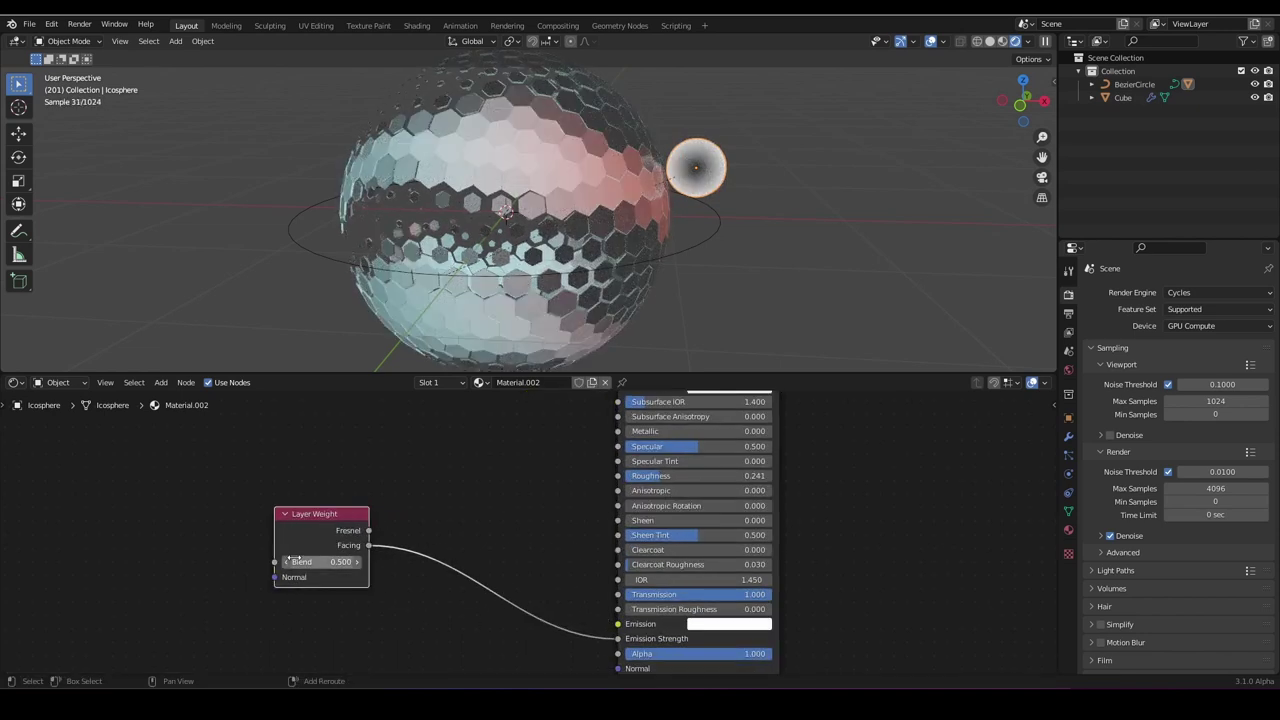
left_click_drag(310, 562, 70, 562)
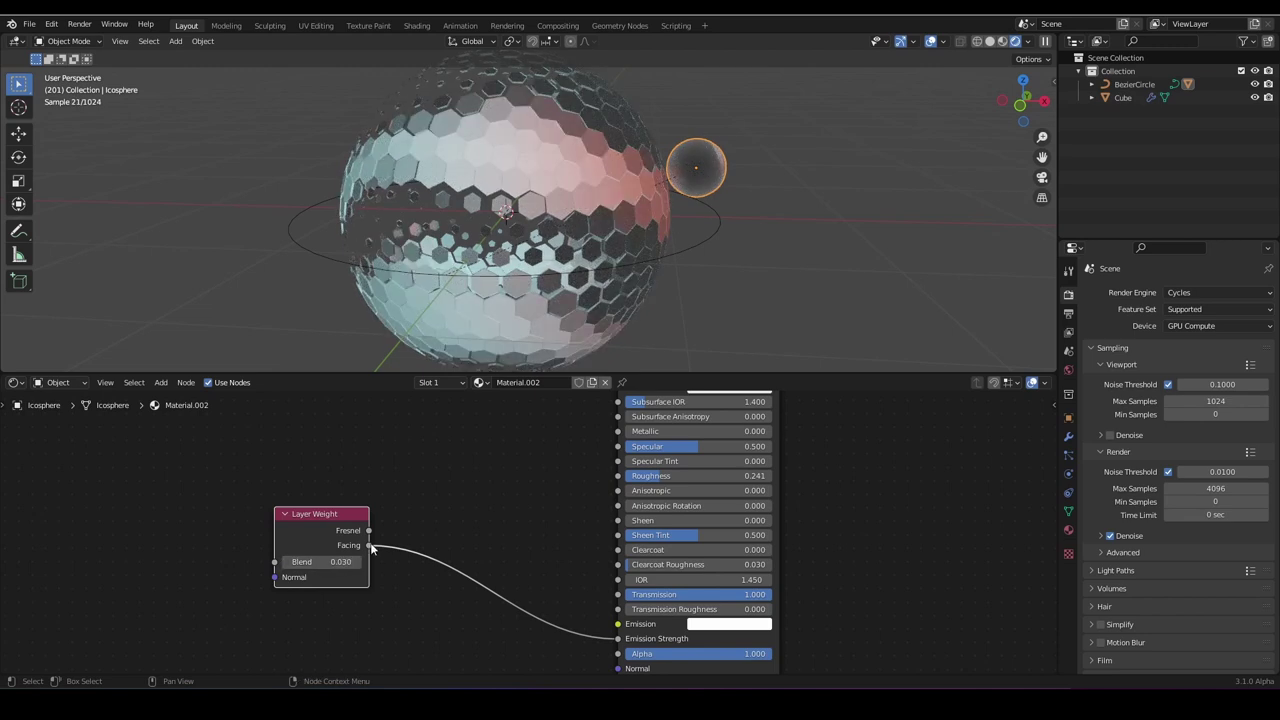
left_click_drag(369, 531, 392, 541)
left_click_drag(610, 635, 617, 638)
left_click_drag(320, 561, 342, 561)
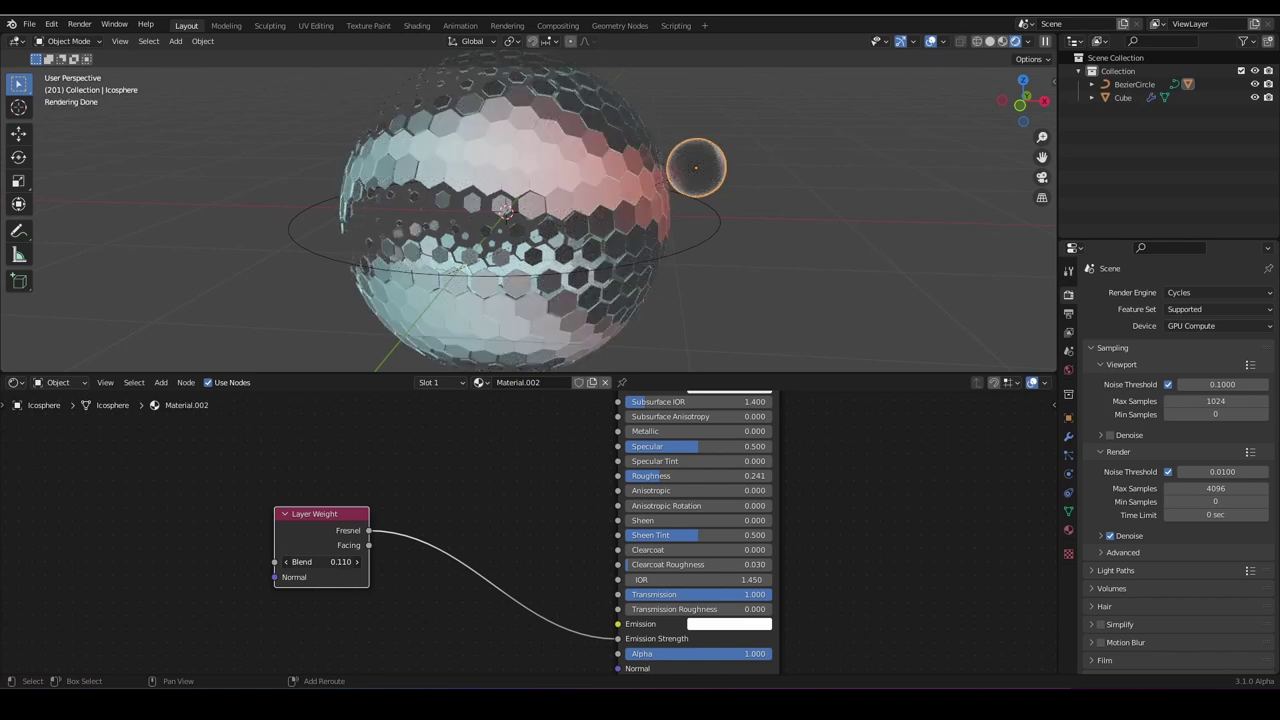
Hide the viewport overlays and inspect both rendered spheres from another angle.
left_click(929, 42)
scroll(718, 207, "down", 3)
middle_click_drag(718, 207, 216, 310)
scroll(463, 209, "up", 5)
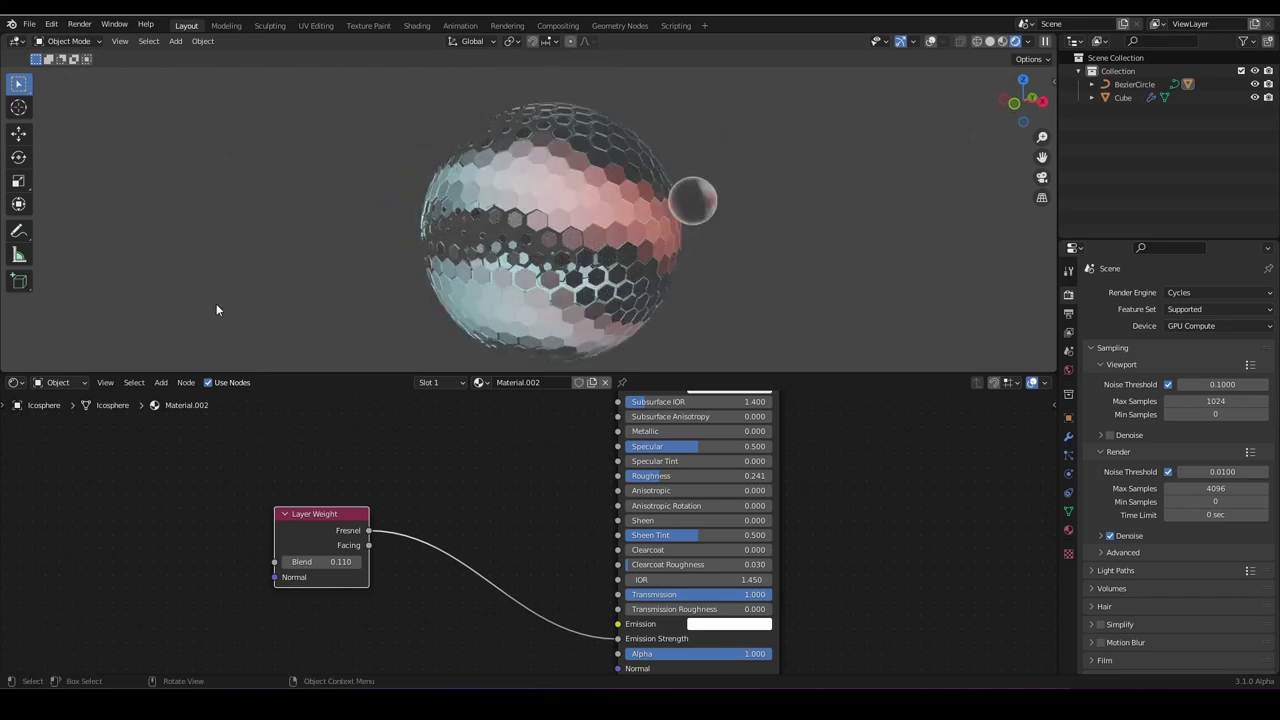
Switch to the World shader nodes, add a Sky Texture and feed its Color into the Background's Color.
left_click(48, 383)
left_click(58, 418)
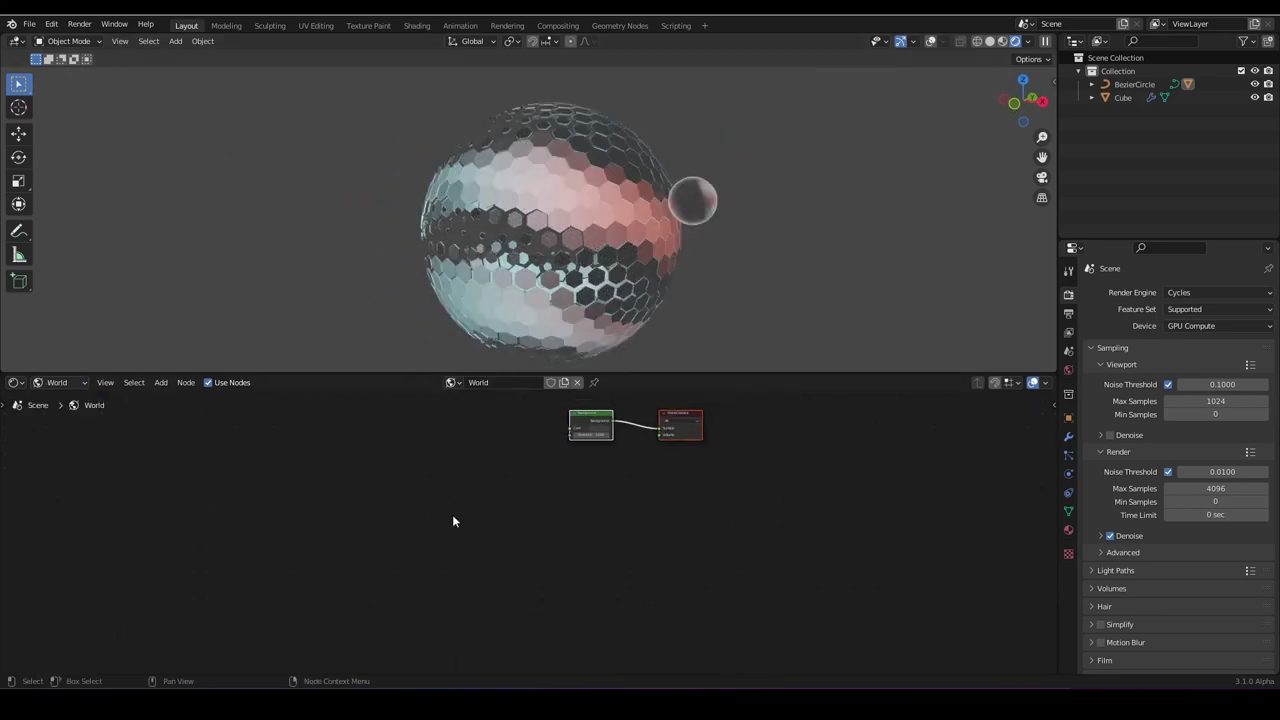
scroll(453, 516, "down", 5)
middle_click_drag(478, 516, 480, 597)
scroll(442, 583, "up", 14)
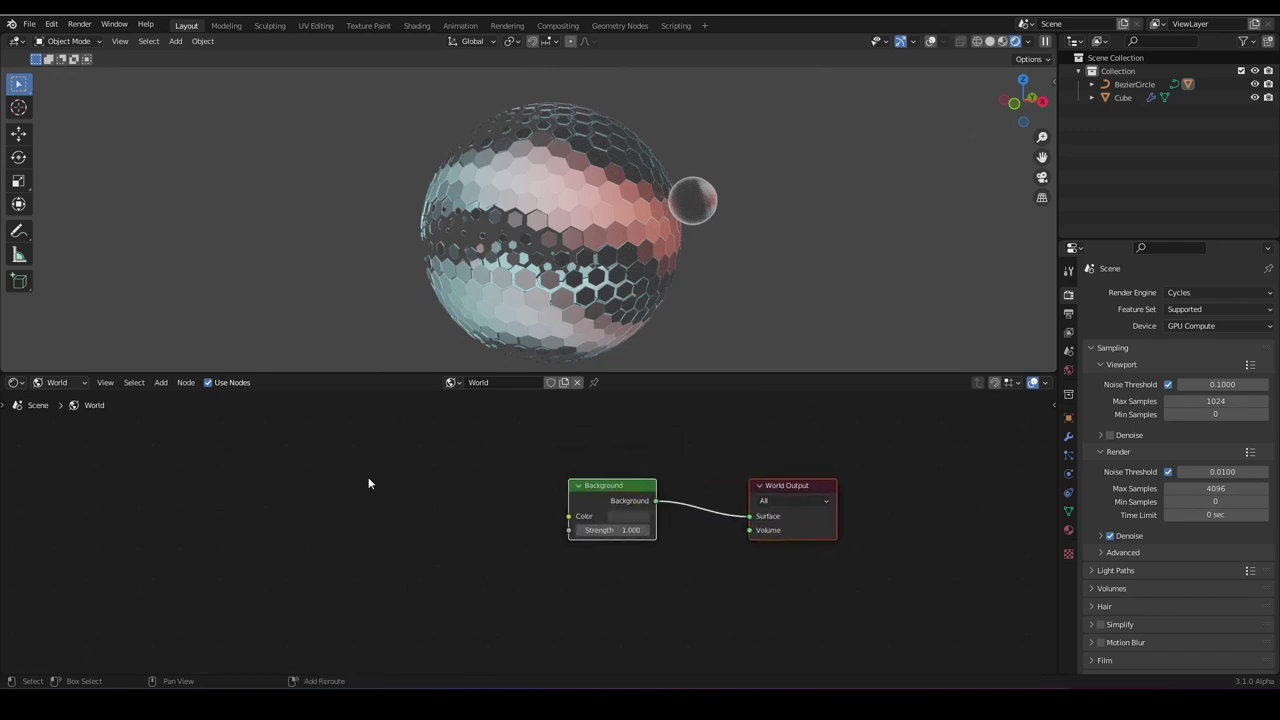
key("shift+a")
mouse_move(330, 538)
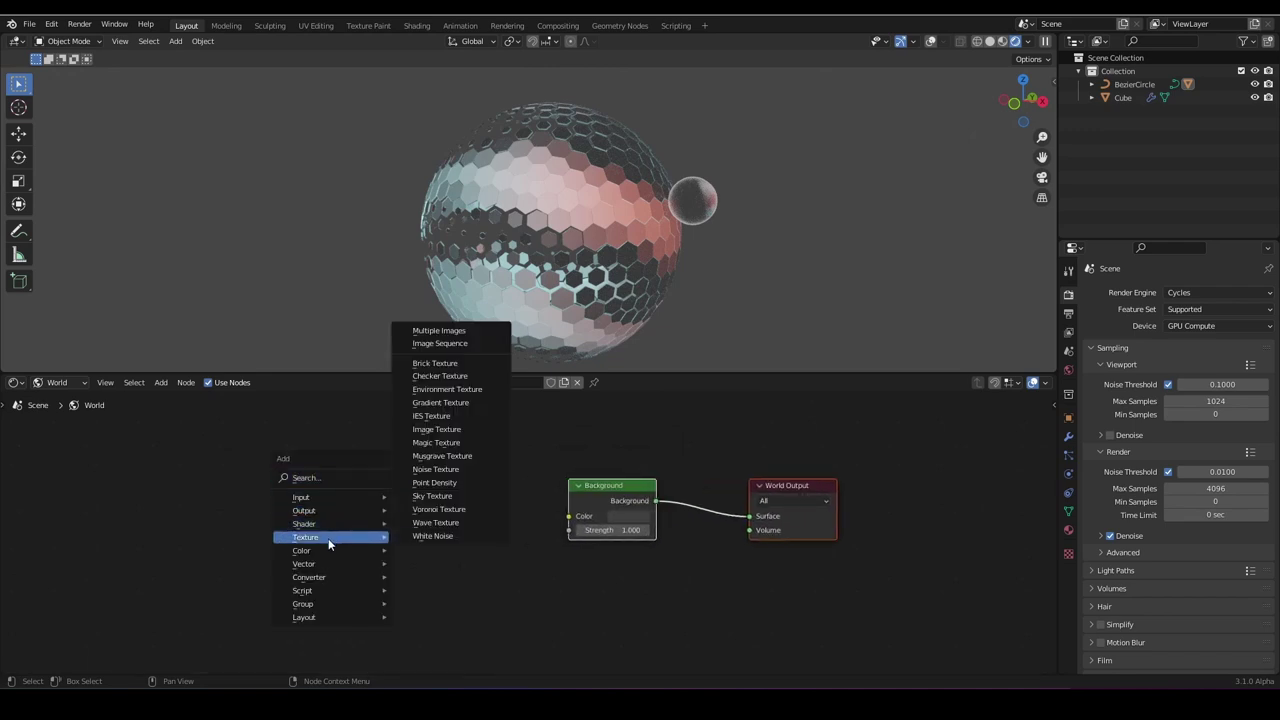
left_click(448, 497)
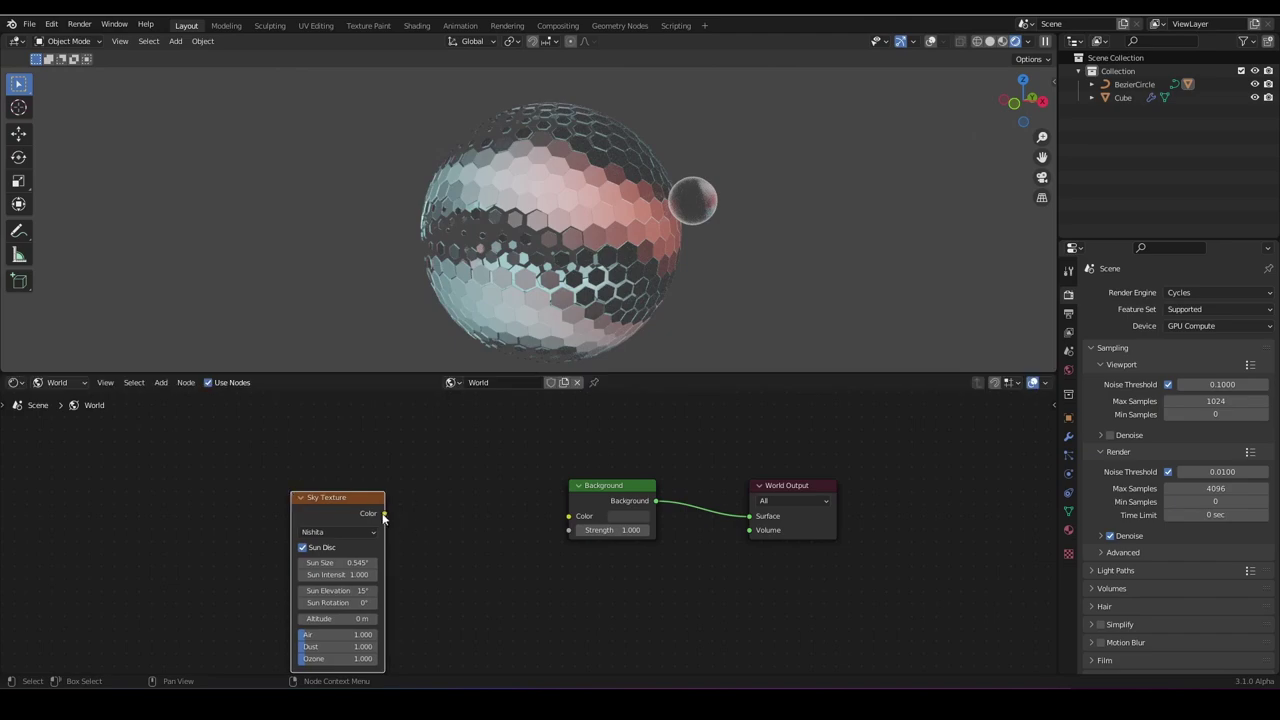
left_click_drag(383, 514, 568, 516)
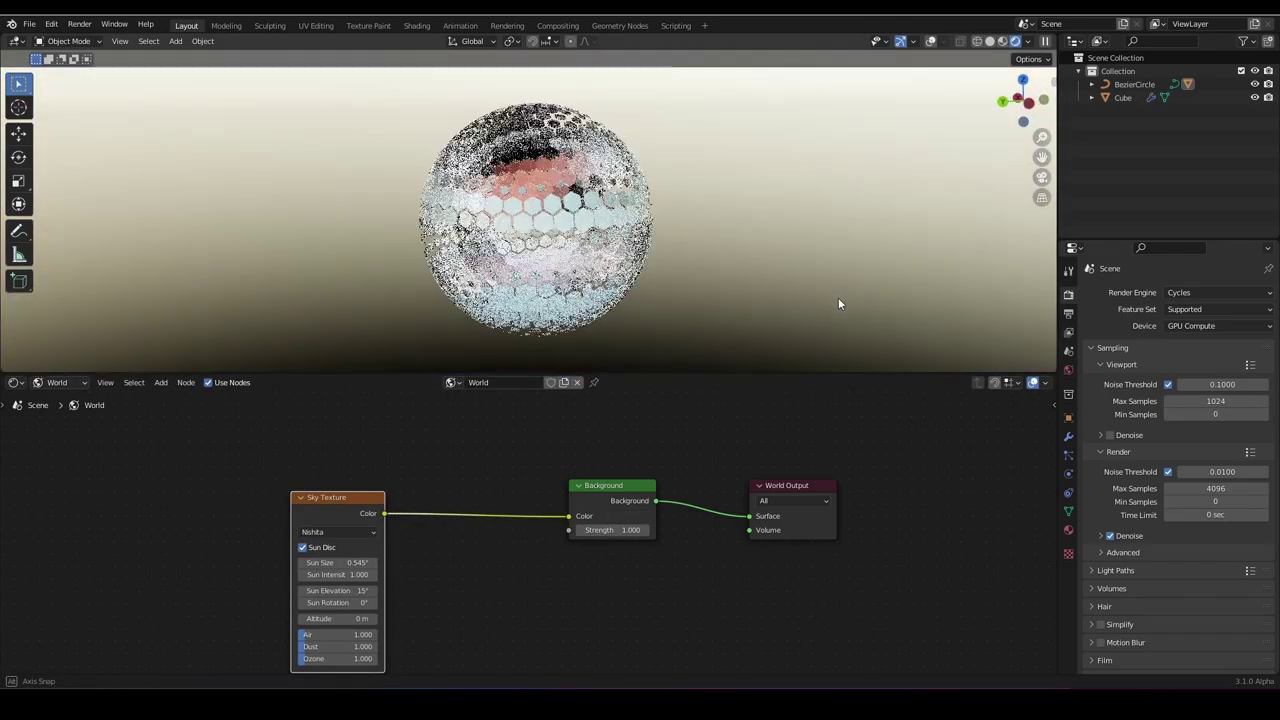
Set the Sky Texture's Ozone to 10.000.
middle_click_drag(838, 303, 702, 303)
scroll(702, 303, "up", 3)
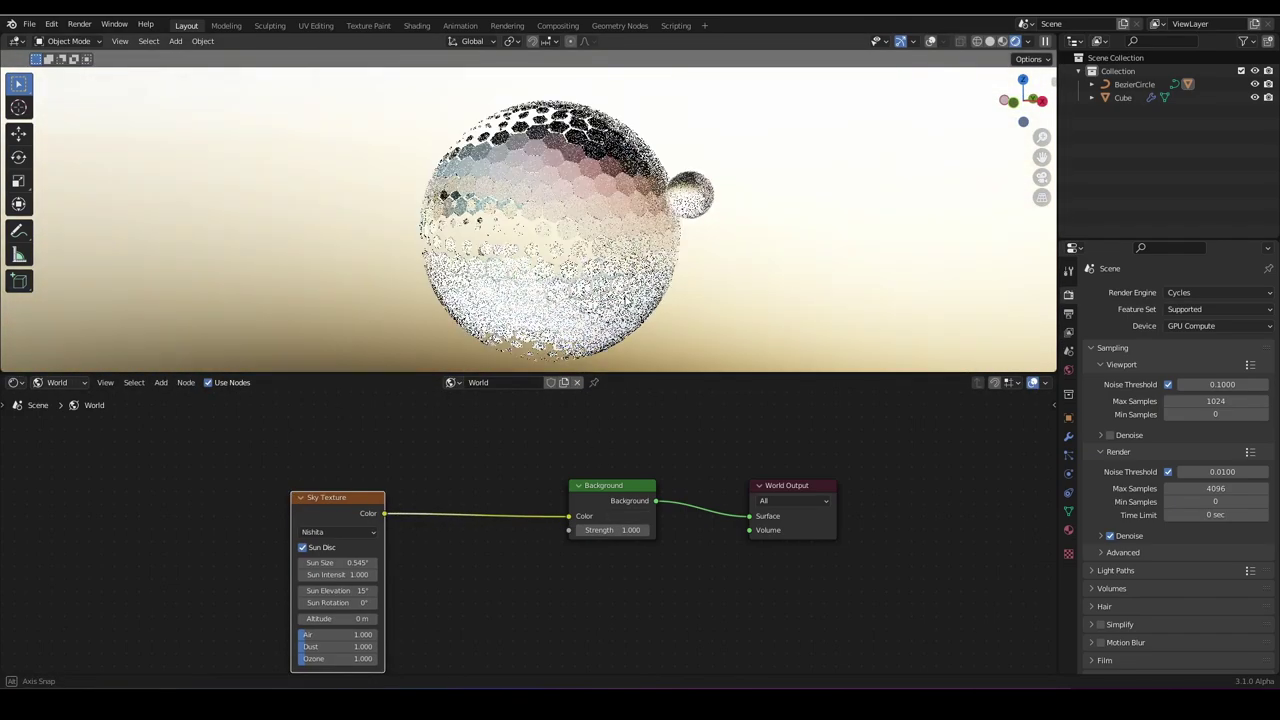
middle_click_drag(379, 617, 398, 533)
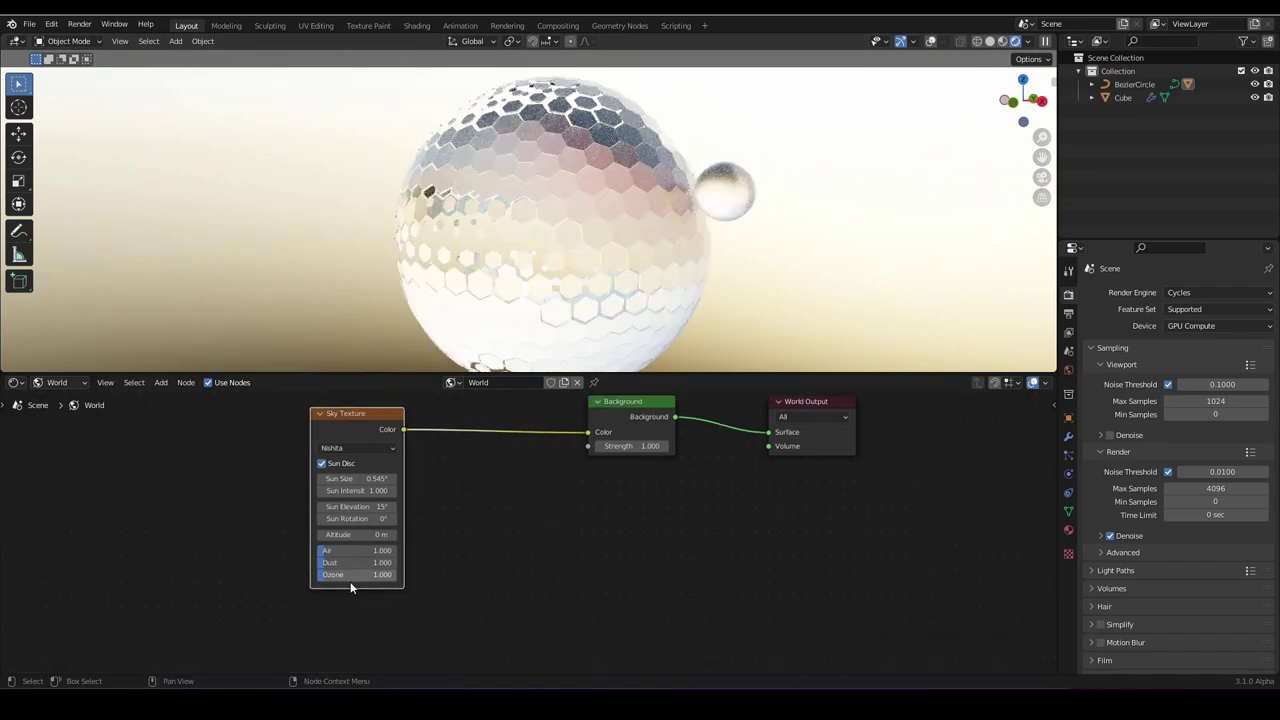
left_click_drag(334, 574, 396, 574)
Set the Sky Texture's Sun Elevation to 0.81° and its Air to 0.000.
scroll(630, 282, "up", 1)
middle_click_drag(630, 282, 630, 253)
left_click_drag(350, 506, 318, 506)
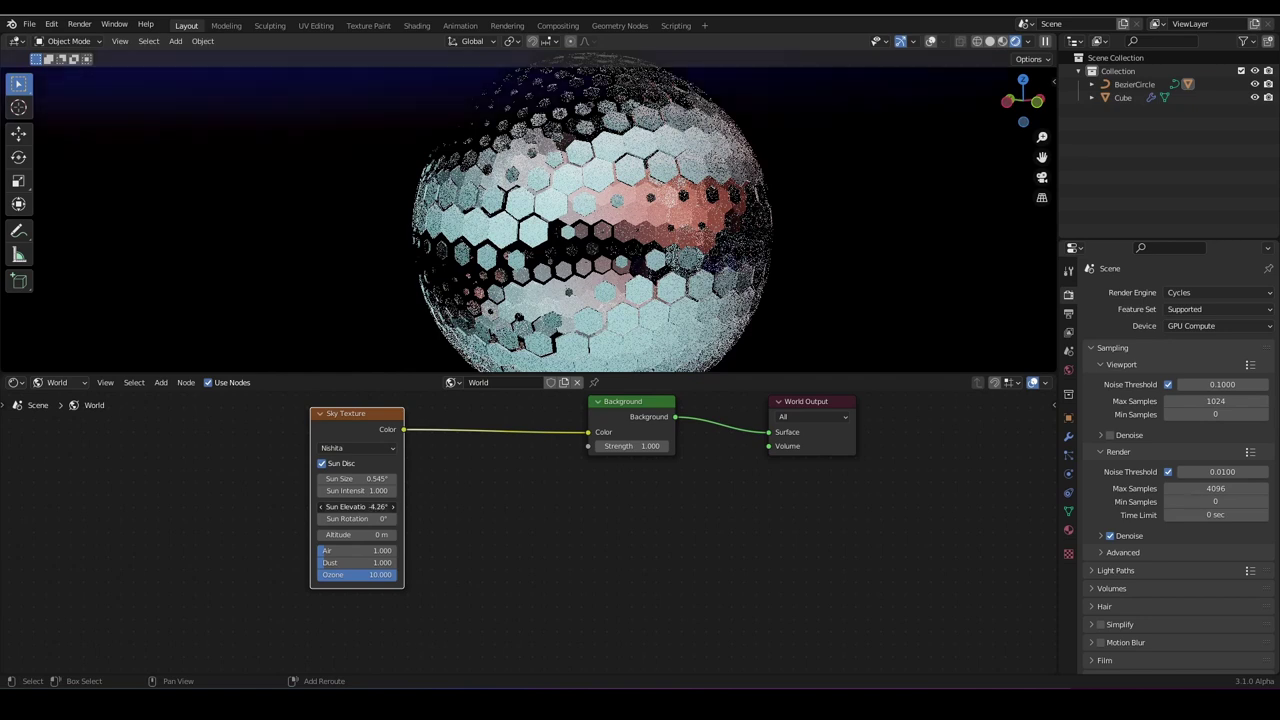
left_click_drag(350, 506, 366, 506)
left_click_drag(357, 550, 318, 550)
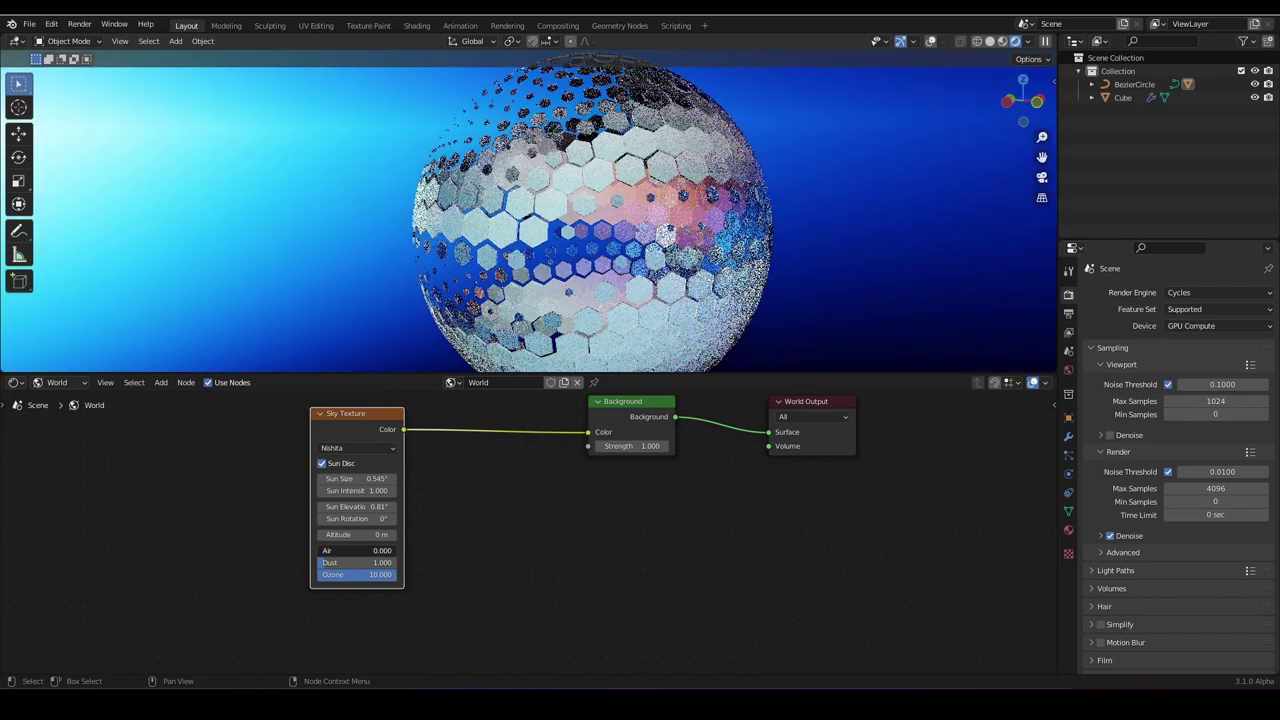
middle_click_drag(440, 308, 400, 295)
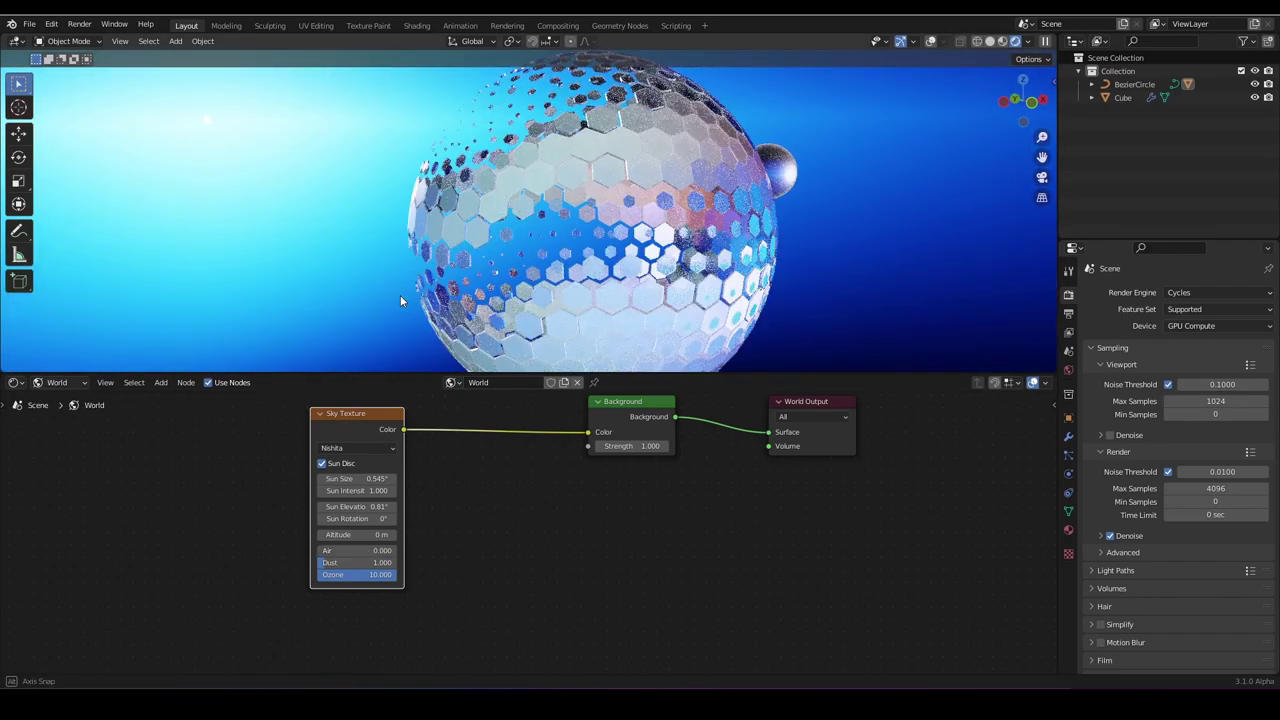
Set the Sky Texture's Air to 0.488, Dust to 0.346 and Ozone to 8.223.
left_click_drag(355, 550, 334, 576)
middle_click_drag(790, 268, 703, 251)
scroll(703, 251, "down", 2)
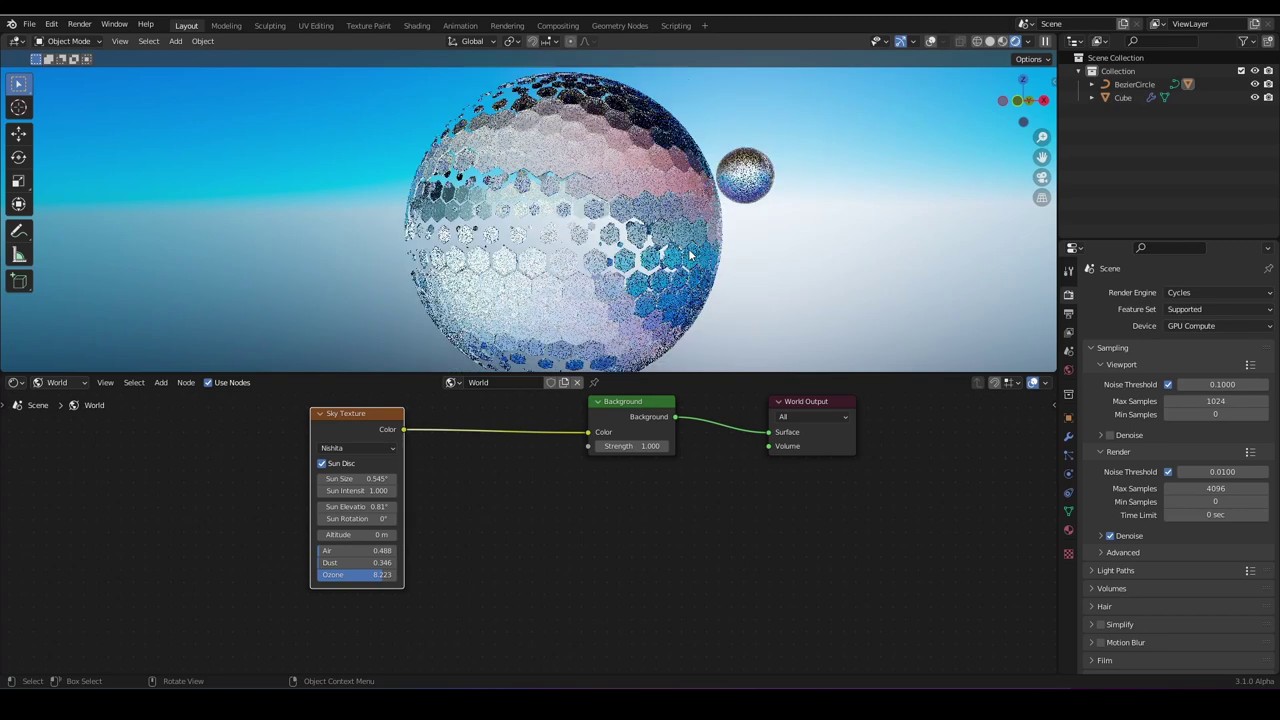
Set the world Background's Strength to 0.2 and inspect the dimmed lighting around the spheres.
left_click(651, 449)
type(".2")
key("Return")
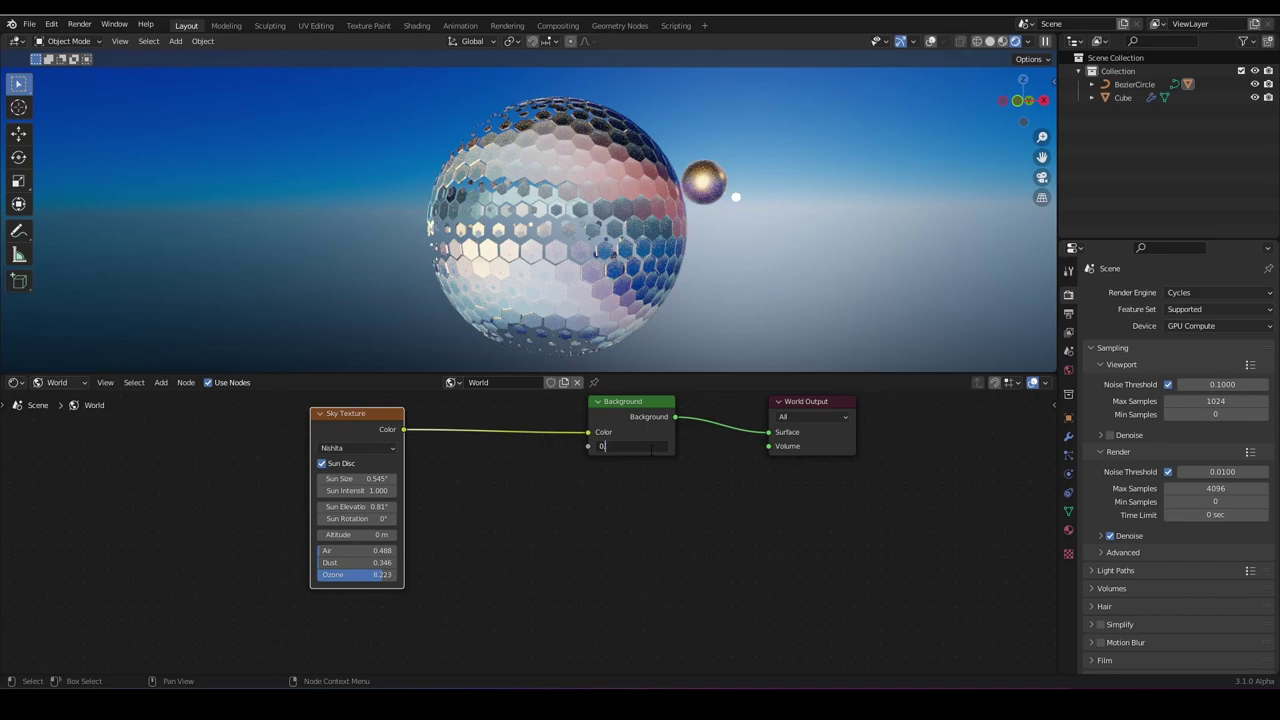
key("Return")
middle_click_drag(584, 278, 940, 287)
middle_click_drag(762, 277, 565, 289)
scroll(601, 273, "up", 1)
Disable and re-enable the Sky Texture's Sun Disc to compare the lighting.
left_click(327, 463)
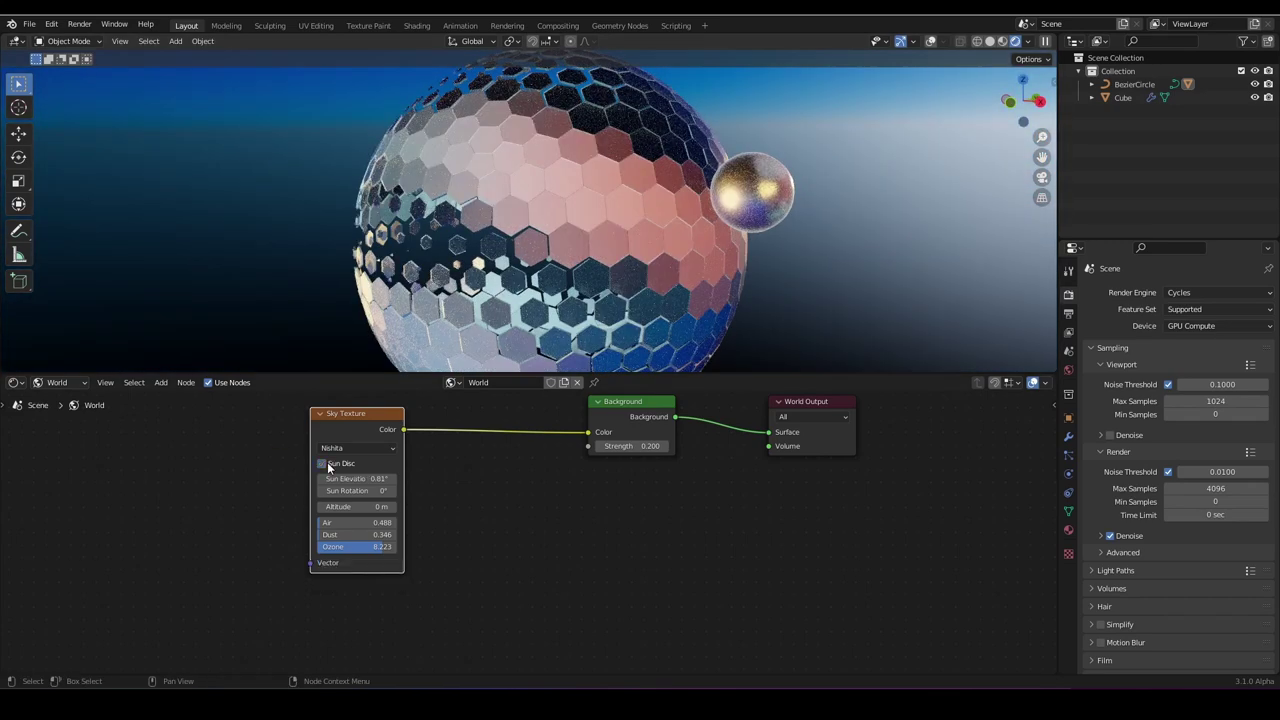
left_click(327, 463)
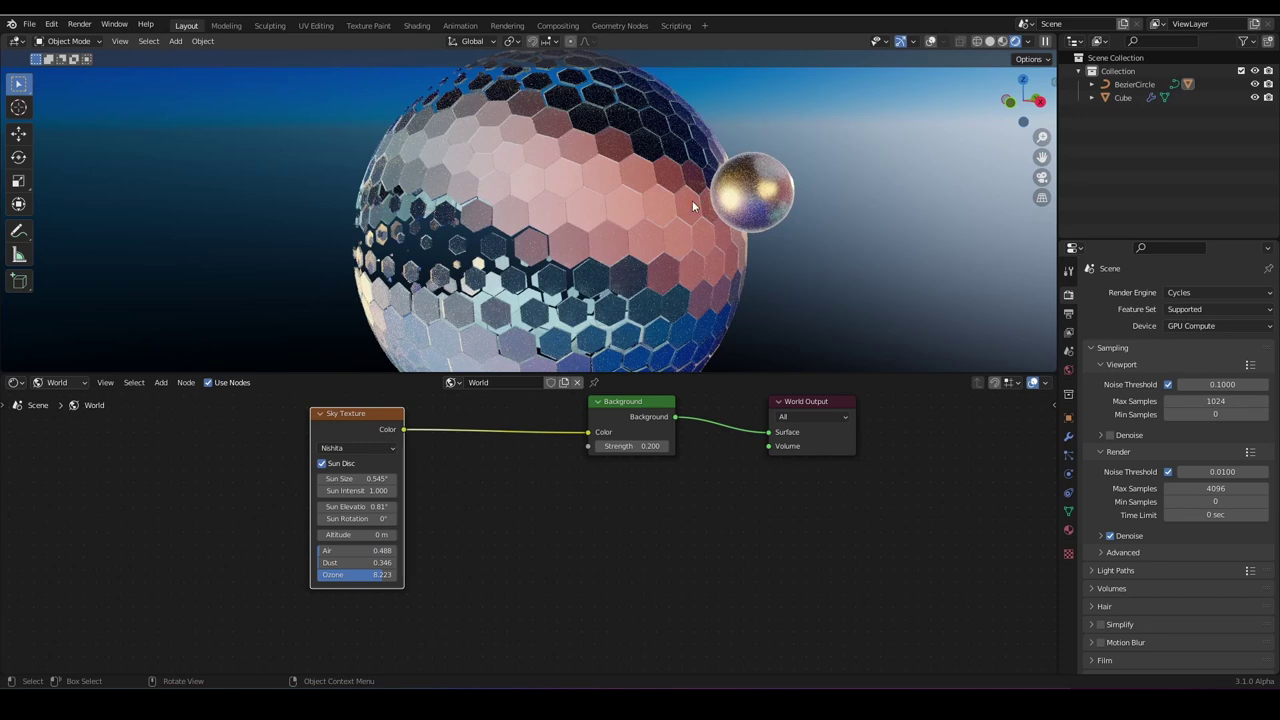
scroll(754, 189, "down", 1)
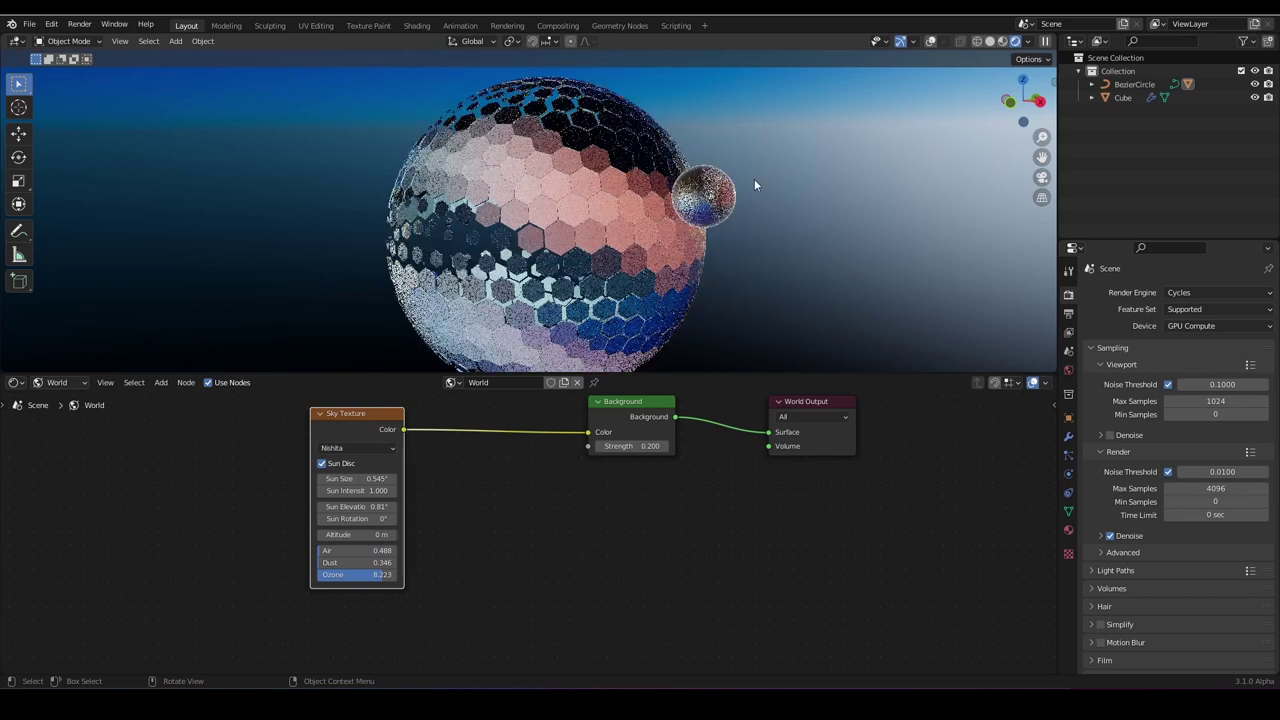
Make room beside the Sky Texture and insert a MixRGB node on its link to the Background, using Color1.
left_click_drag(357, 422, 118, 422)
middle_click_drag(197, 458, 318, 537)
key("shift+a")
type("mix")
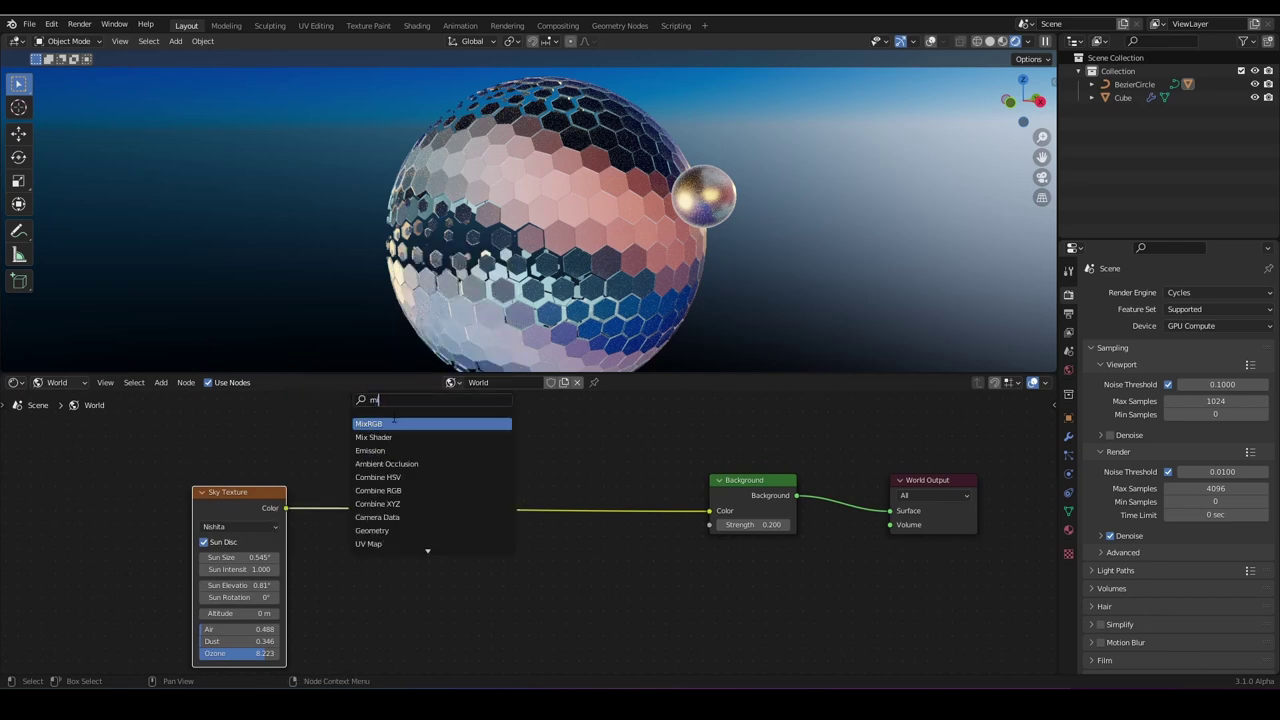
key("Return")
left_click(526, 568)
scroll(502, 576, "down", 2)
scroll(502, 576, "up", 1)
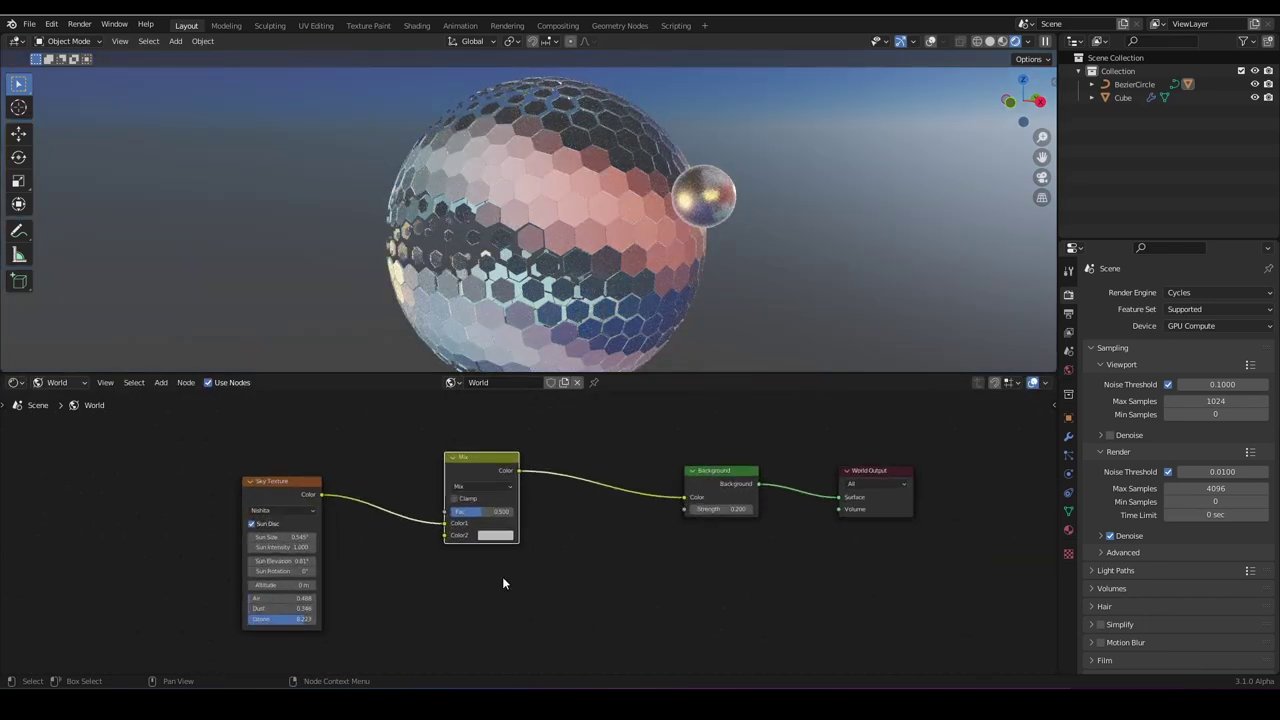
Duplicate the Sky Texture below the original and connect its Color to the Mix node's Color2.
left_click(279, 500, "shift")
key("shift+d")
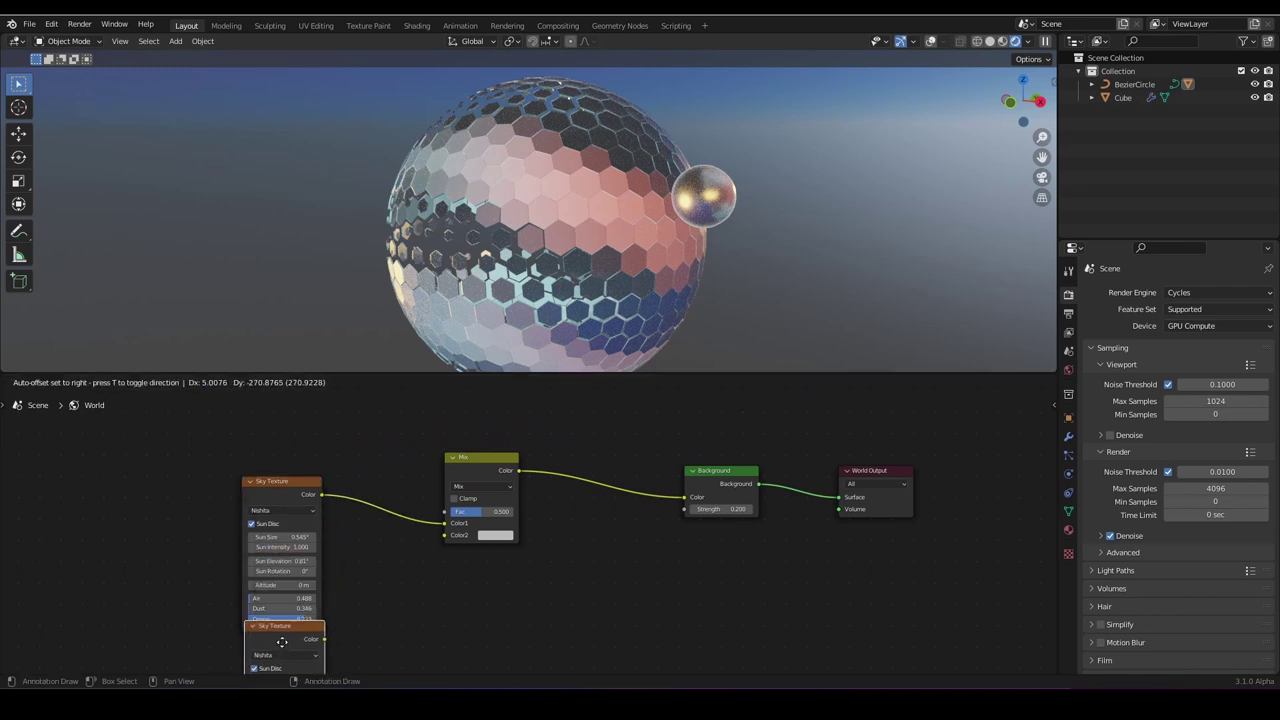
left_click(313, 624)
scroll(312, 624, "down", 4)
middle_click_drag(317, 607, 320, 562)
scroll(320, 562, "up", 4)
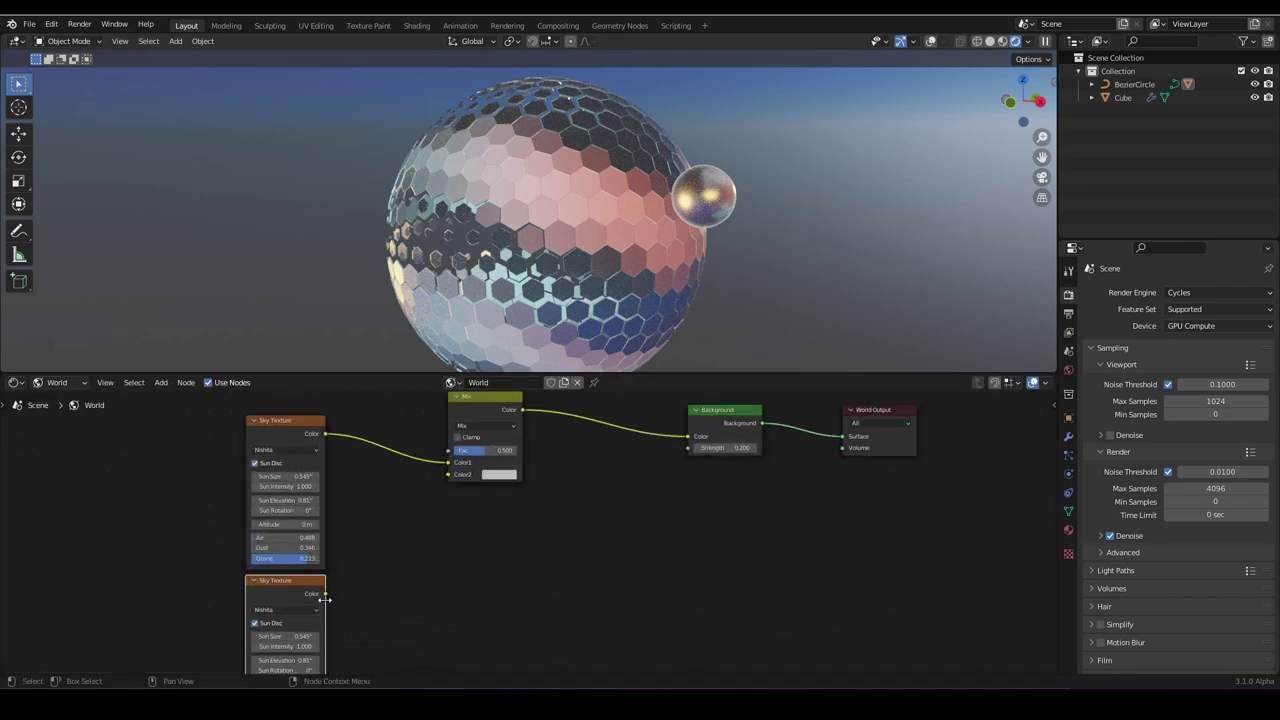
left_click_drag(446, 477, 450, 475)
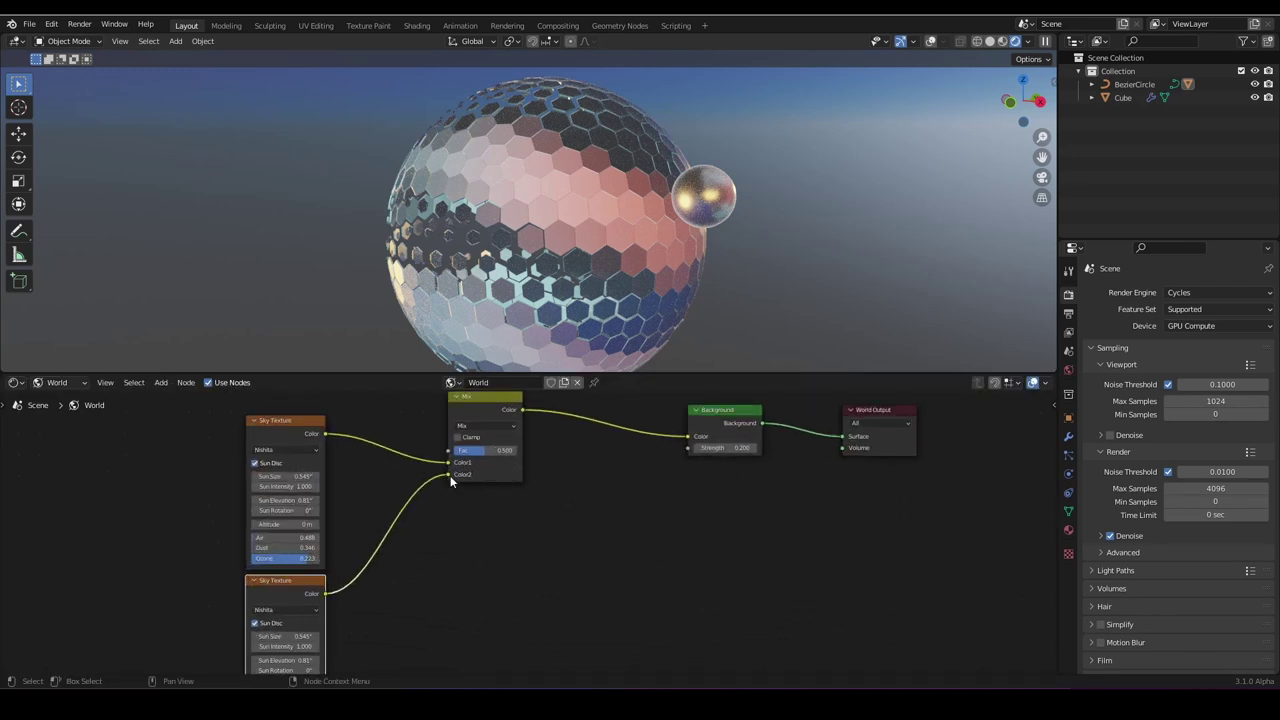
scroll(450, 475, "down", 2)
scroll(460, 531, "up", 2)
key("shift+a")
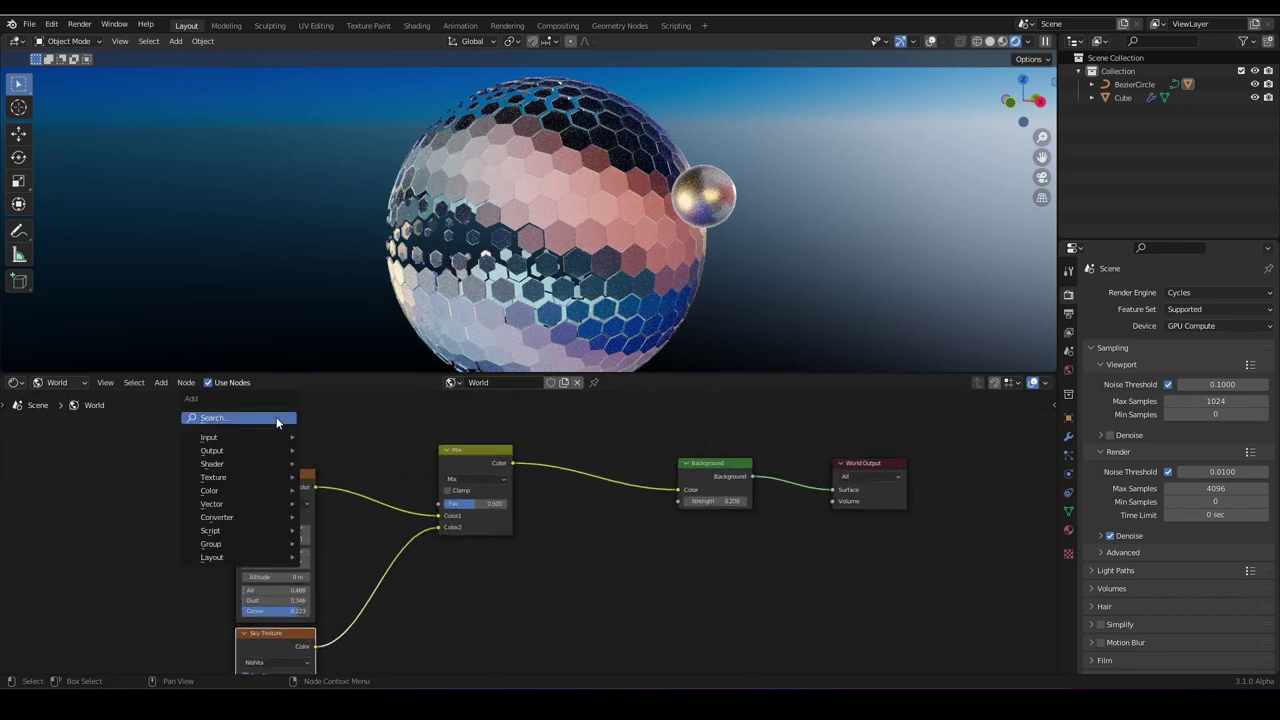
mouse_move(262, 438)
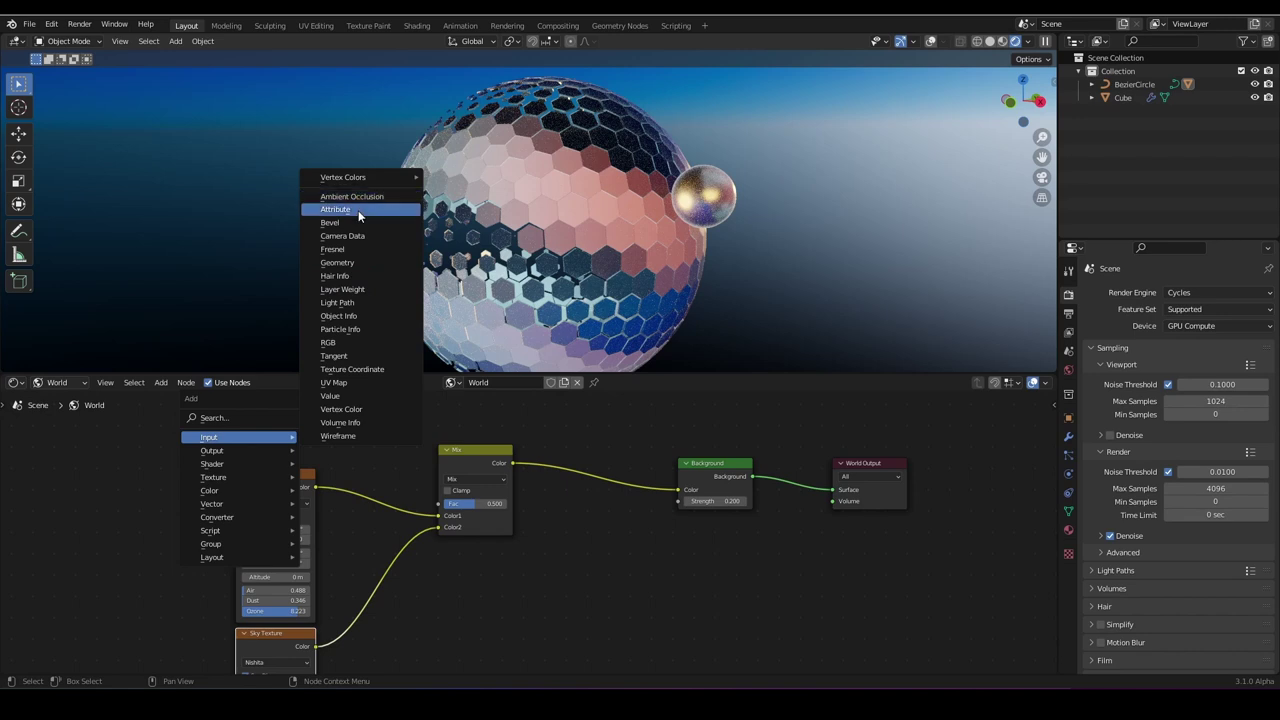
left_click(359, 237)
left_click(144, 460)
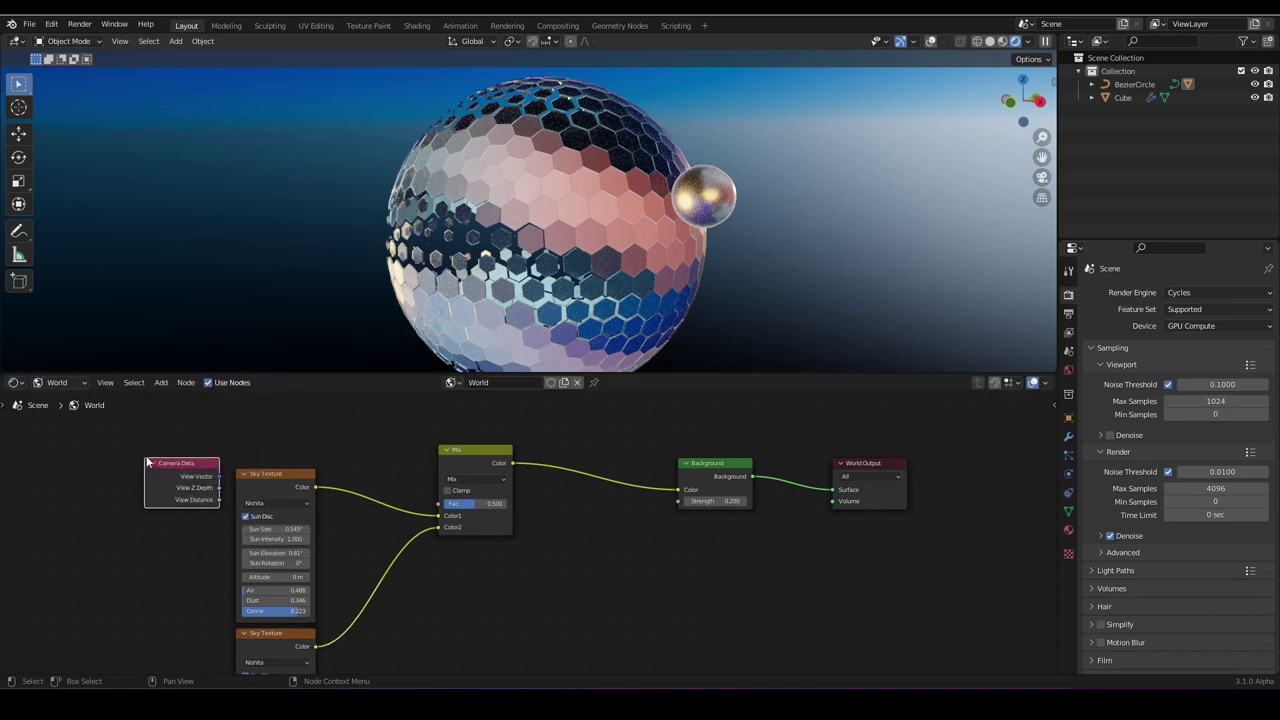
key("x")
Add a Light Path node and connect Is Camera Ray to the Mix node's Fac.
key("shift+a")
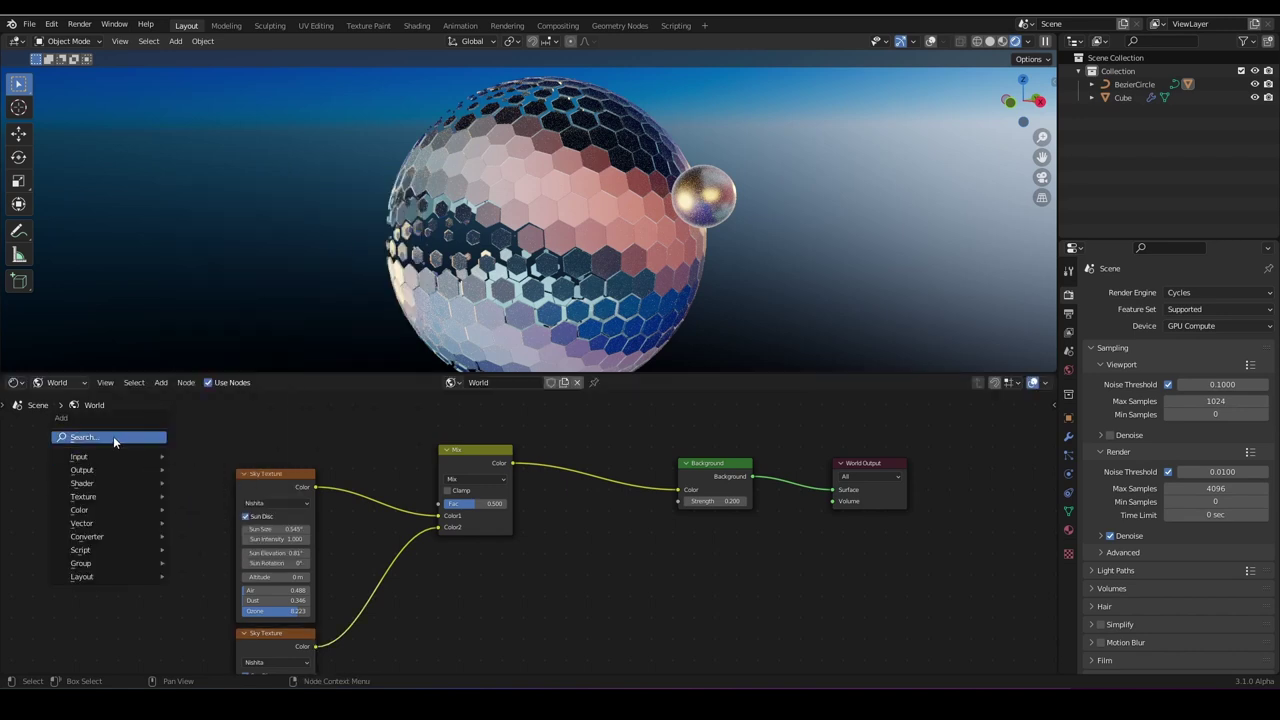
left_click(113, 436)
type("lig")
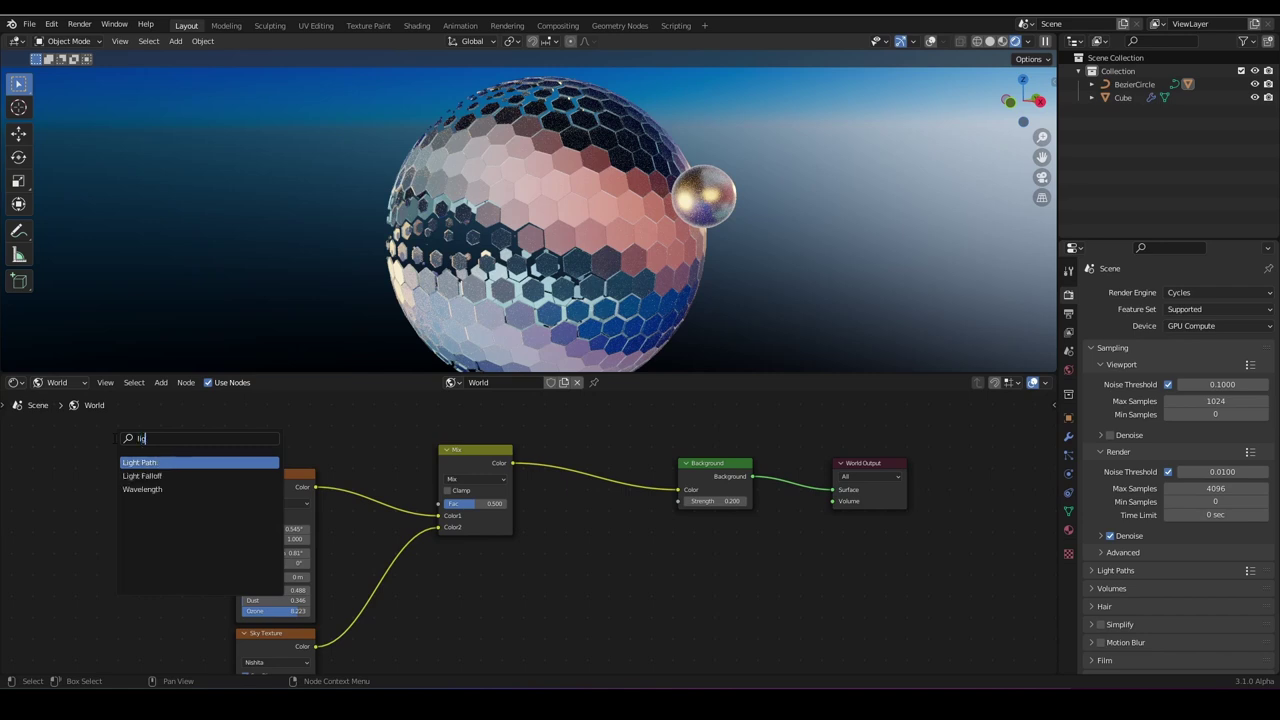
left_click(148, 462)
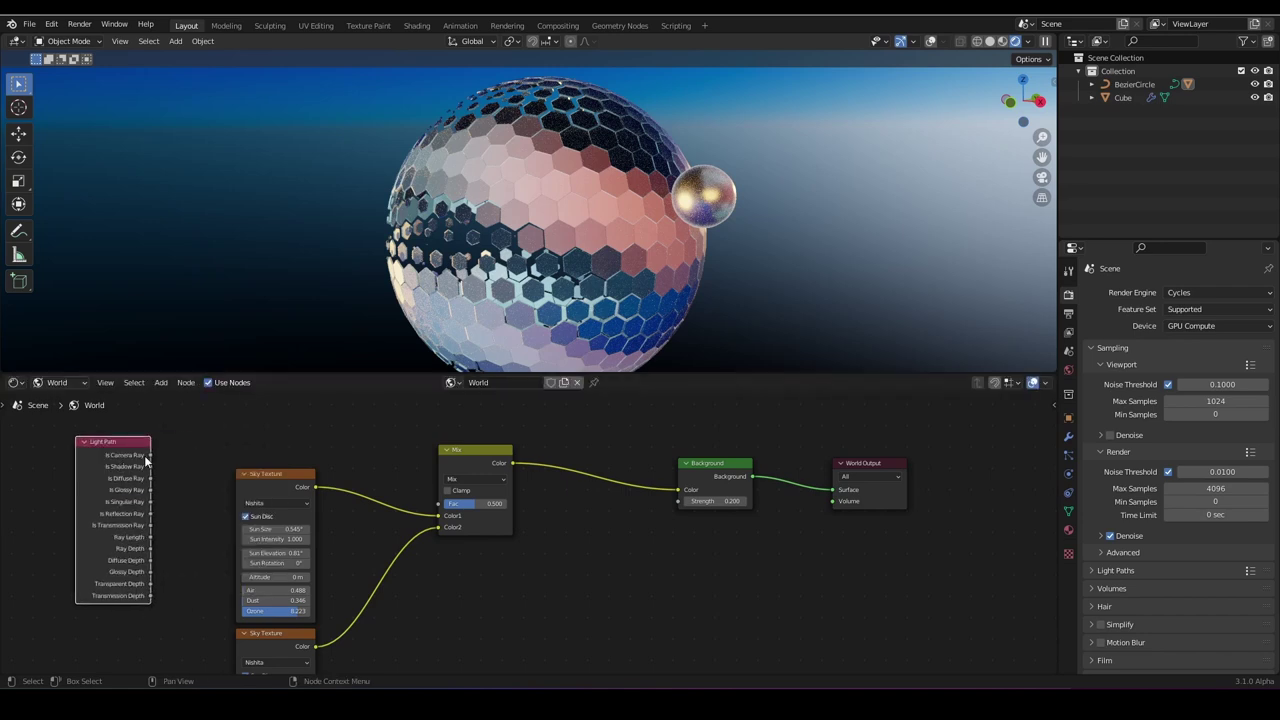
left_click_drag(150, 460, 440, 502)
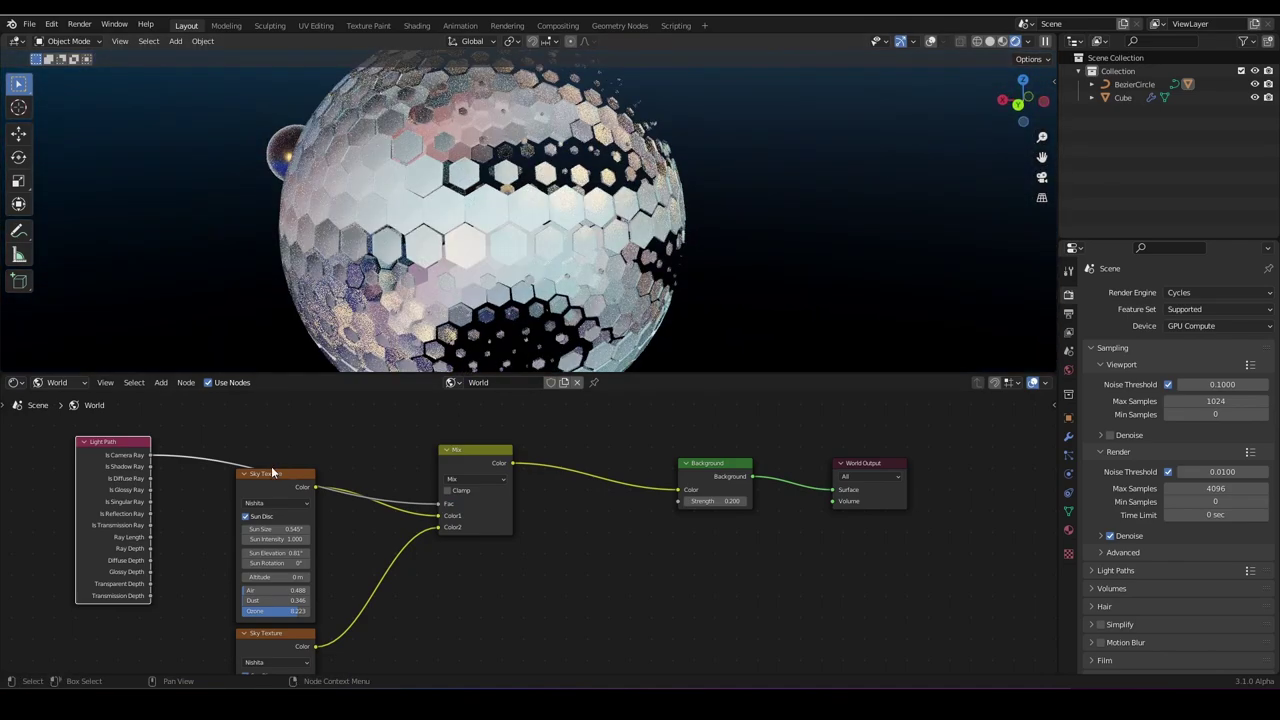
Shift both Sky Texture nodes slightly closer to the Light Path node and inspect the rendered spheres.
mouse_move(258, 497)
left_mouse_down()
mouse_move(256, 470)
mouse_move(248, 496)
left_mouse_up()
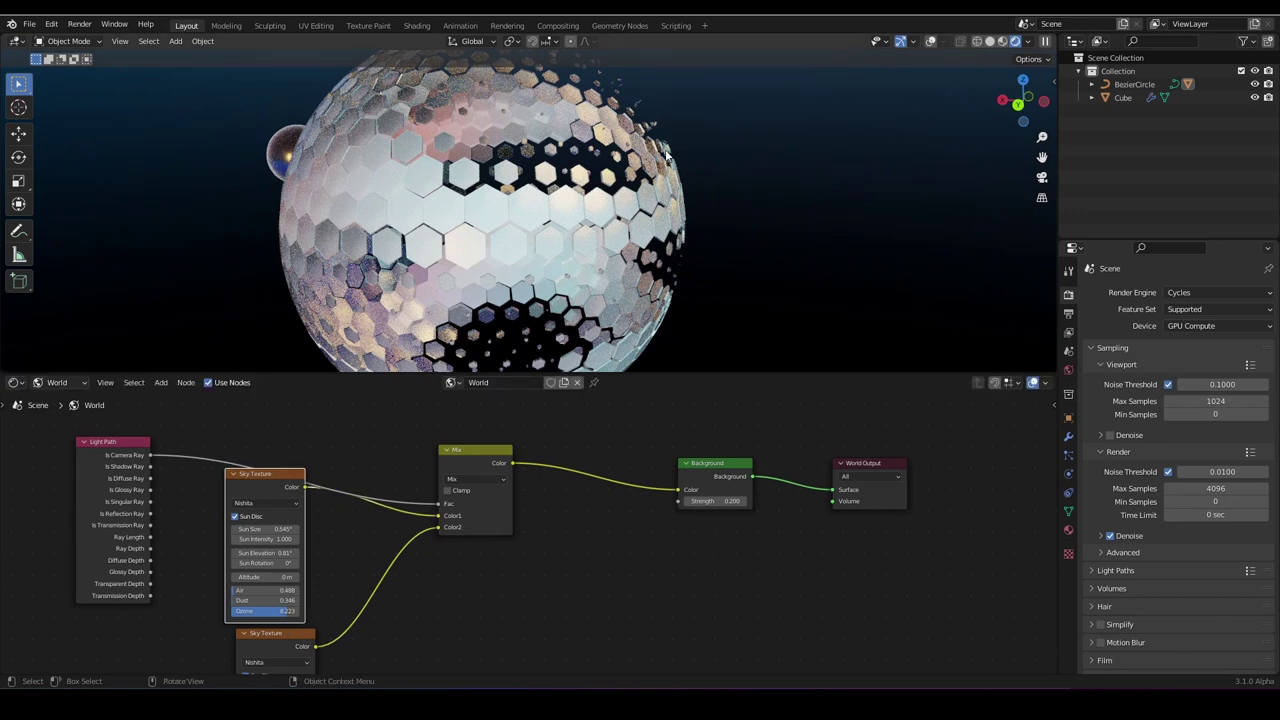
left_click_drag(272, 634, 261, 634)
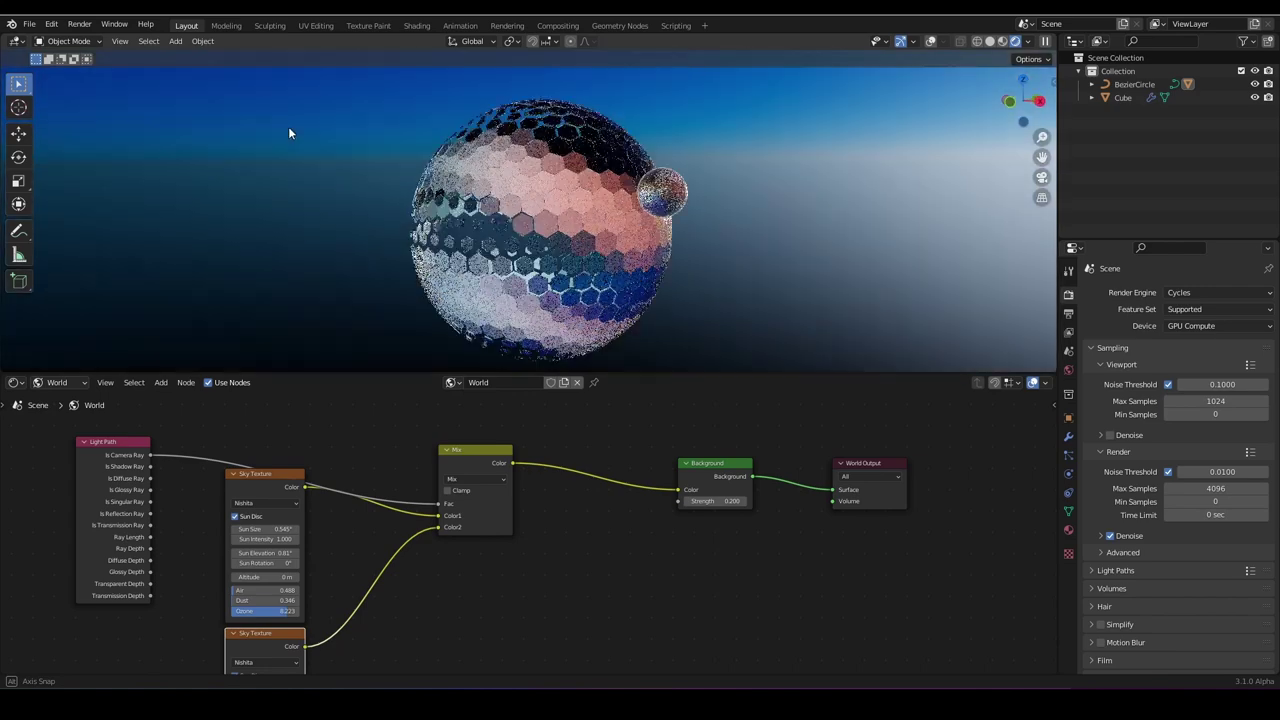
scroll(432, 159, "down", 2)
middle_click_drag(432, 159, 458, 165)
scroll(466, 554, "down", 4)
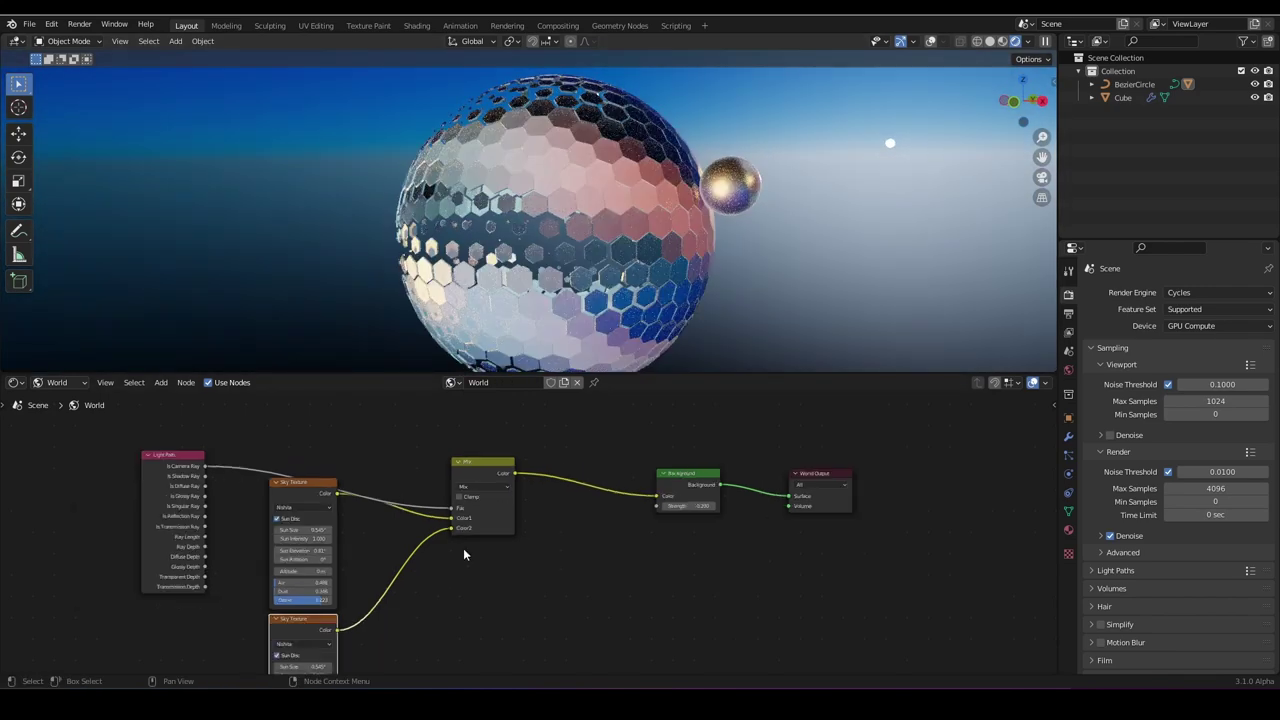
Set Dust to 0.654 on the lower Sky Texture and 0.577 on the upper one.
middle_click_drag(466, 554, 519, 445)
scroll(519, 445, "up", 2)
left_click_drag(345, 627, 309, 627)
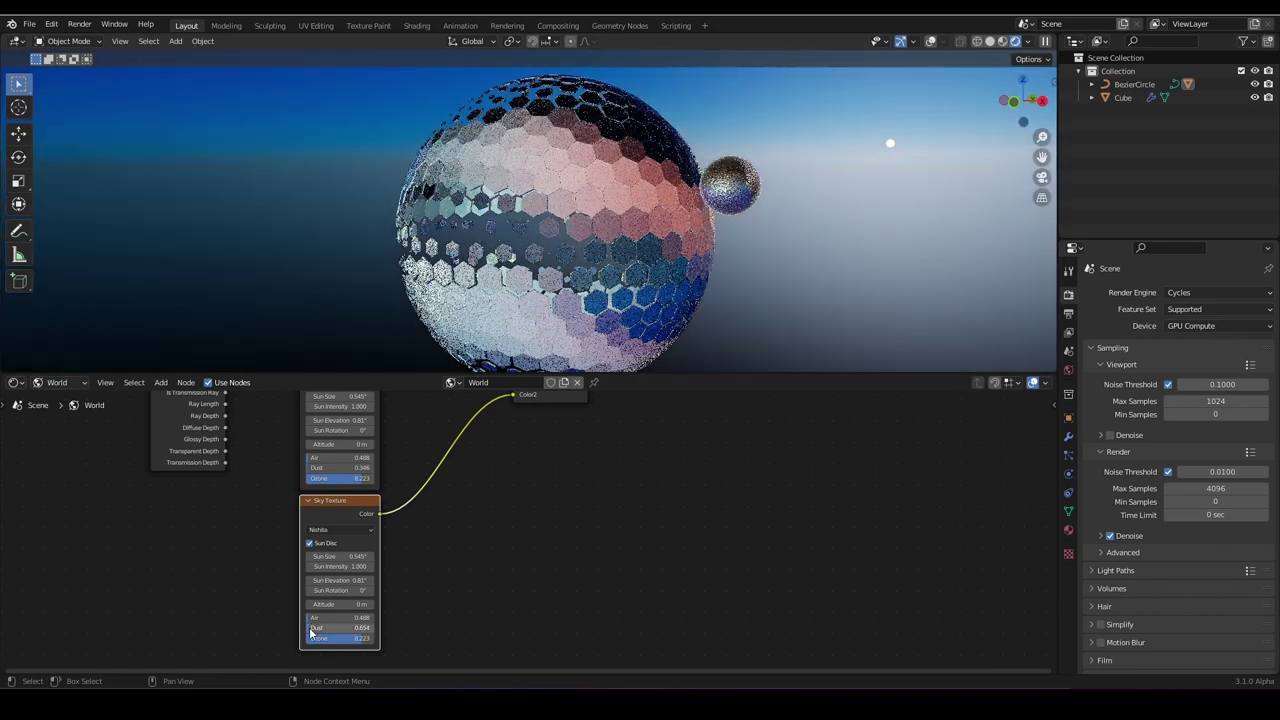
mouse_move(318, 467)
left_mouse_down()
mouse_move(337, 467)
mouse_move(312, 467)
left_mouse_up()
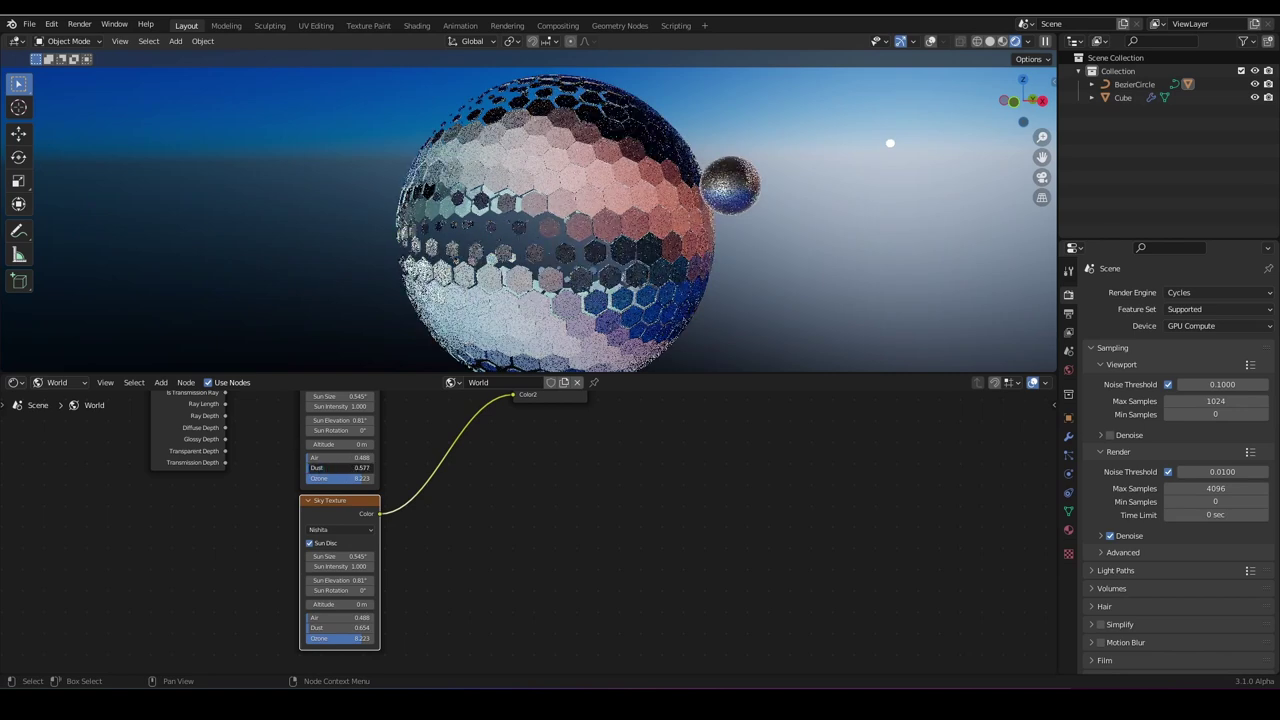
Turn off the Sun Disc on the lower Sky Texture.
middle_click_drag(334, 447, 335, 489)
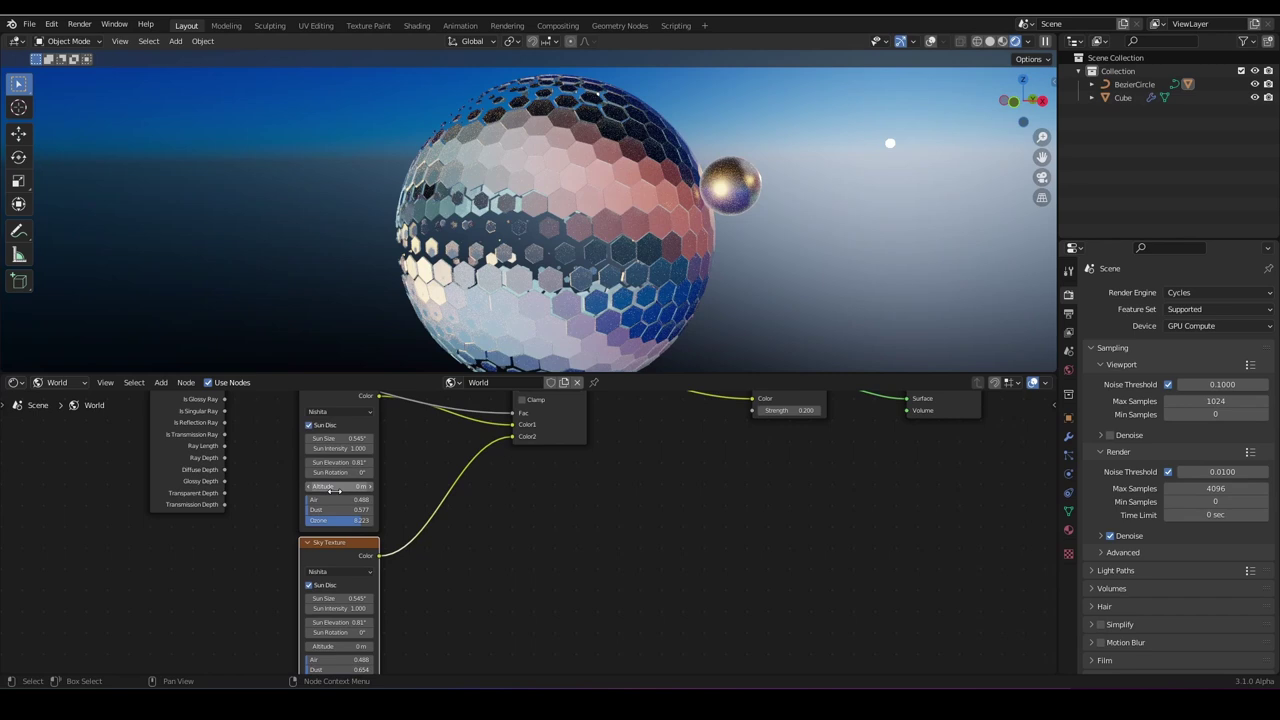
scroll(546, 598, "up", 3)
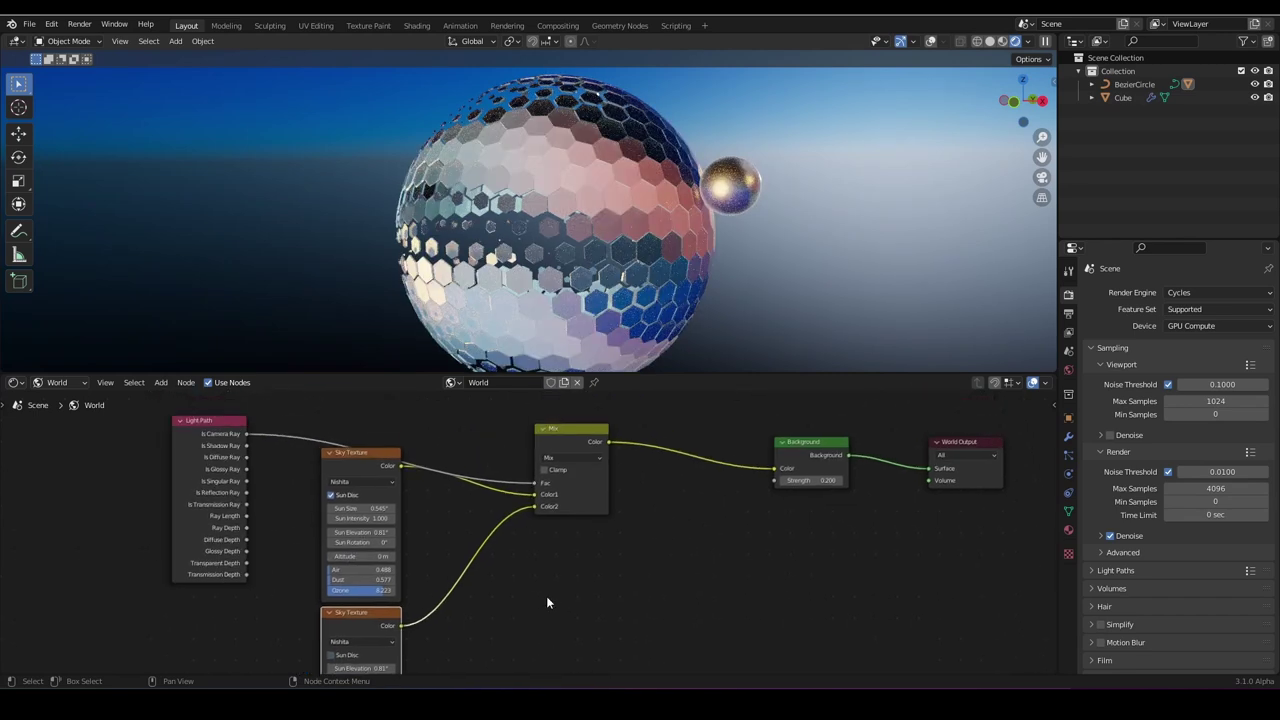
scroll(389, 559, "down", 4)
Set the upper Sky Texture's Ozone to 2.027 and Air to 0.073, and check the result from other angles.
middle_click_drag(390, 560, 435, 544)
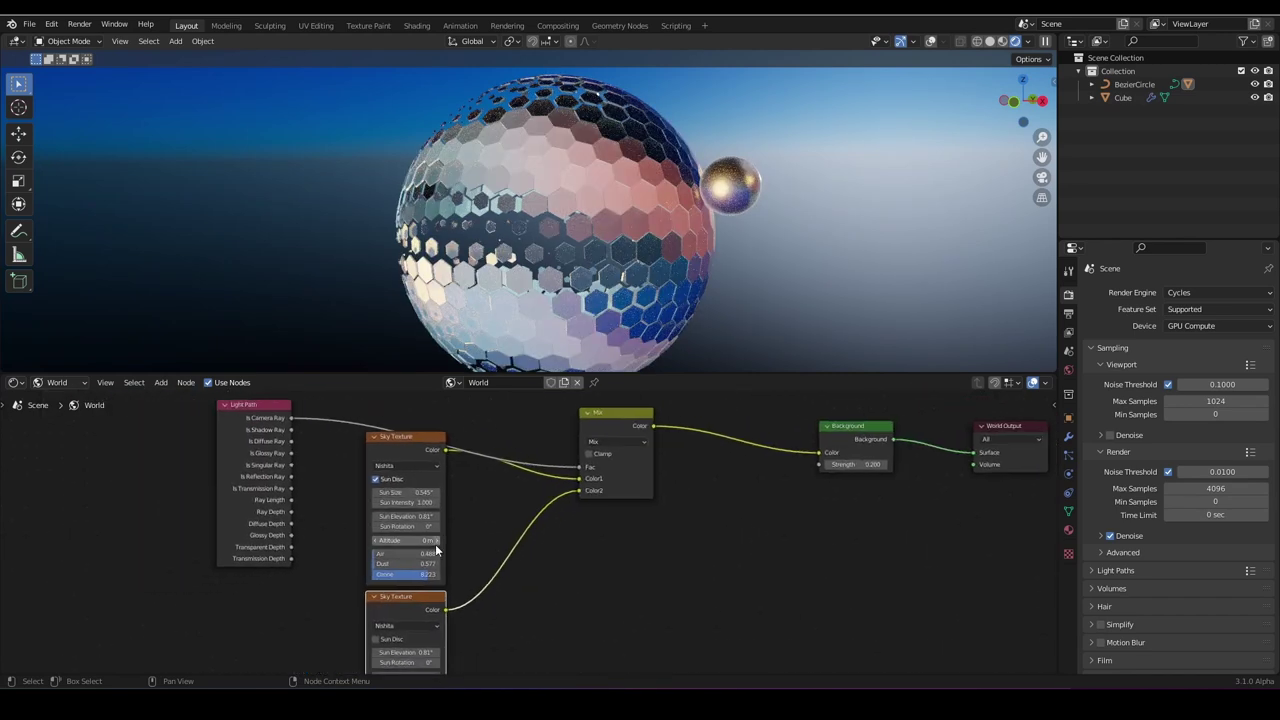
scroll(435, 544, "up", 4)
left_click_drag(385, 590, 347, 590)
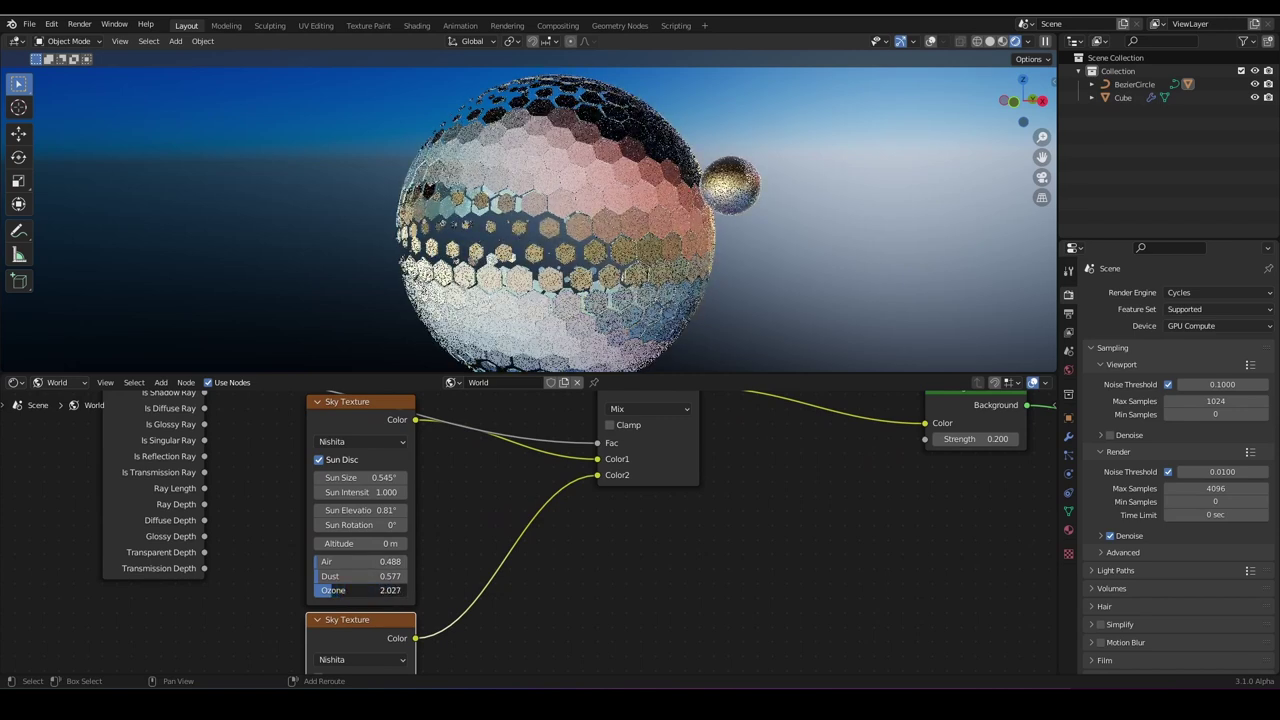
left_click_drag(362, 561, 341, 561)
middle_click_drag(503, 326, 376, 266)
middle_click_drag(467, 279, 637, 199)
Select the hexagon sphere, show the viewport overlays and bring up the sphere's material nodes in the Shader Editor.
left_click(637, 199)
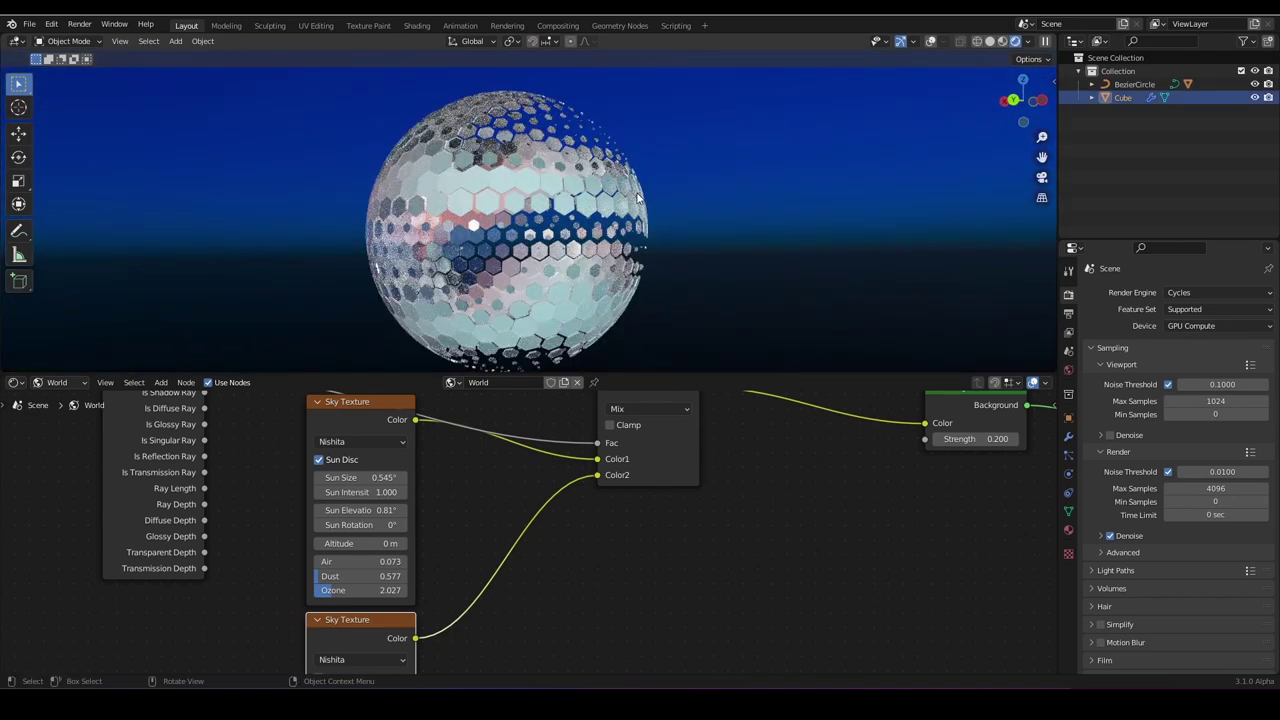
left_click(929, 41)
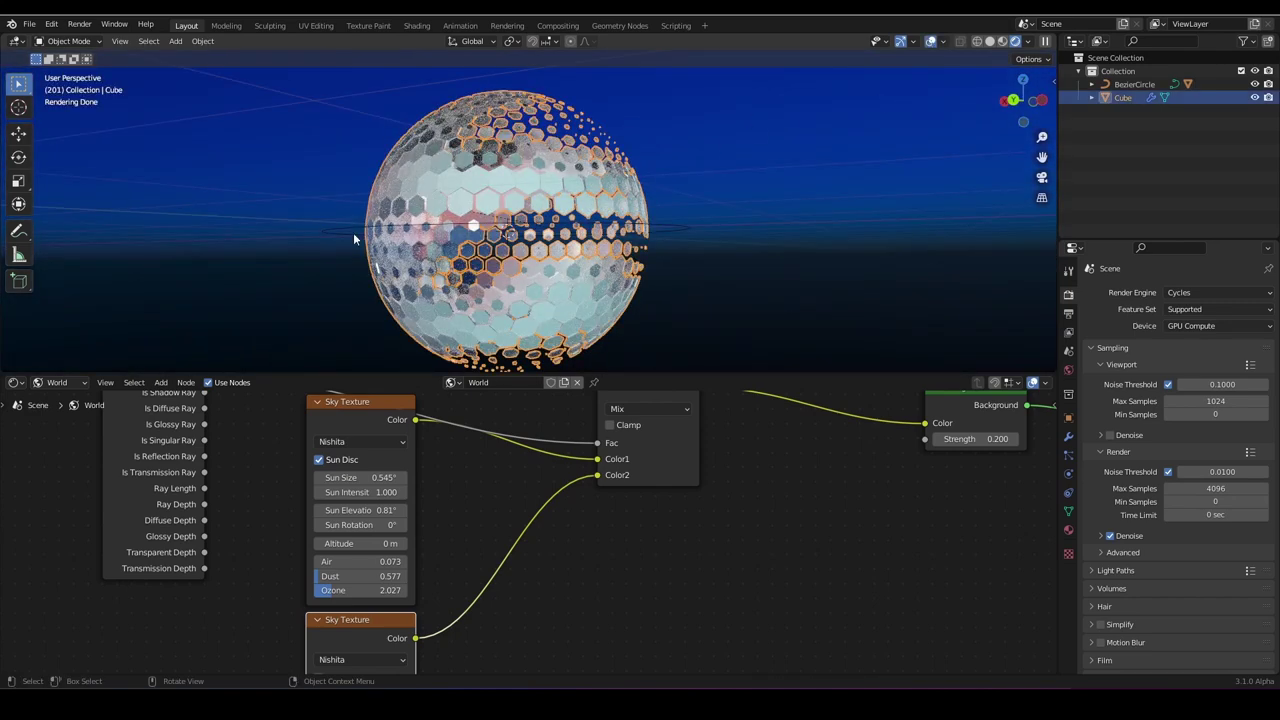
left_click(15, 383)
left_click(45, 508)
scroll(467, 519, "down", 9)
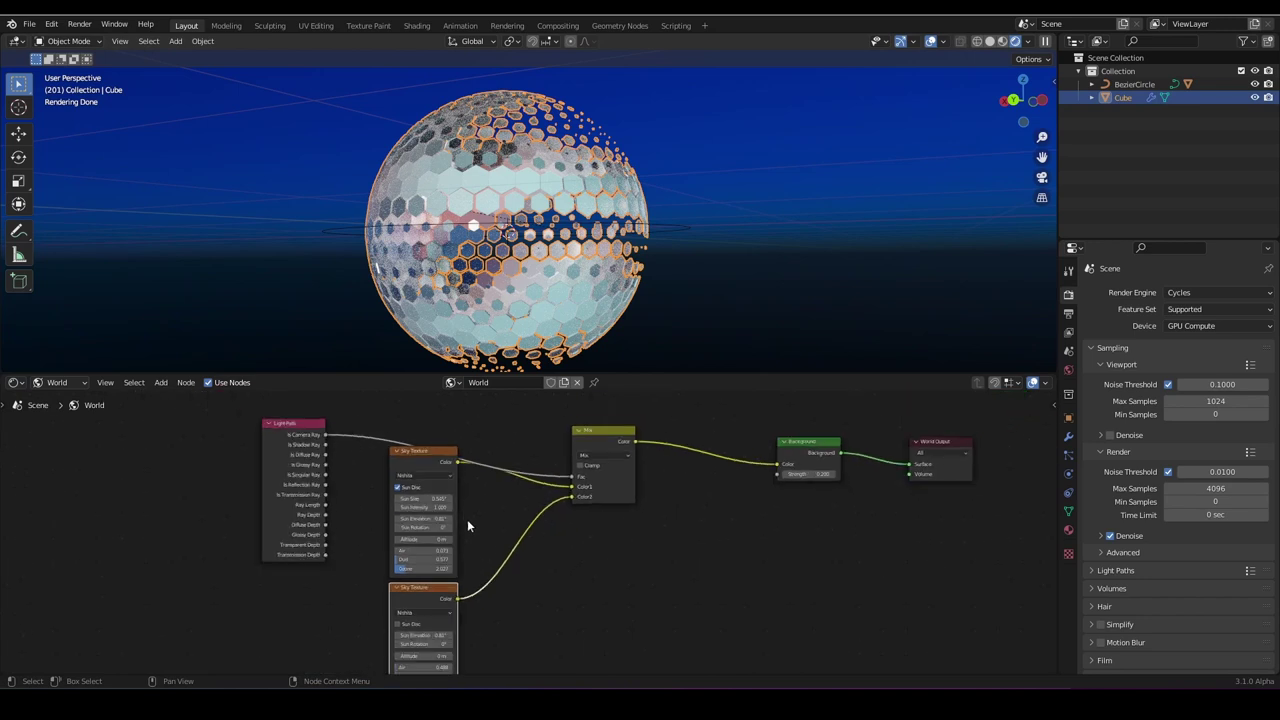
left_click(55, 384)
left_click(65, 400)
scroll(528, 510, "down", 4)
middle_click_drag(710, 542, 664, 471)
scroll(664, 471, "up", 4)
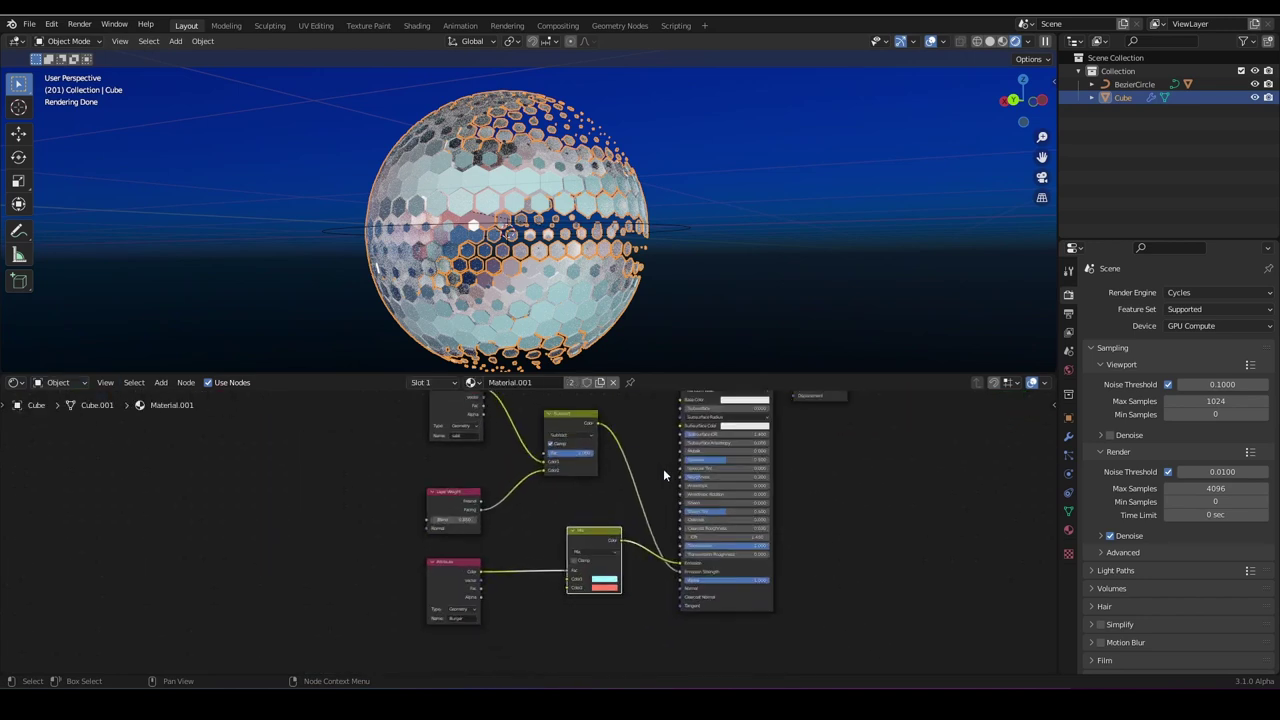
Make the emission Mix node's cyan Color1 more saturated, set Color2's saturation to 0.970, and inspect the sphere.
scroll(663, 475, "up", 2)
left_click(655, 617)
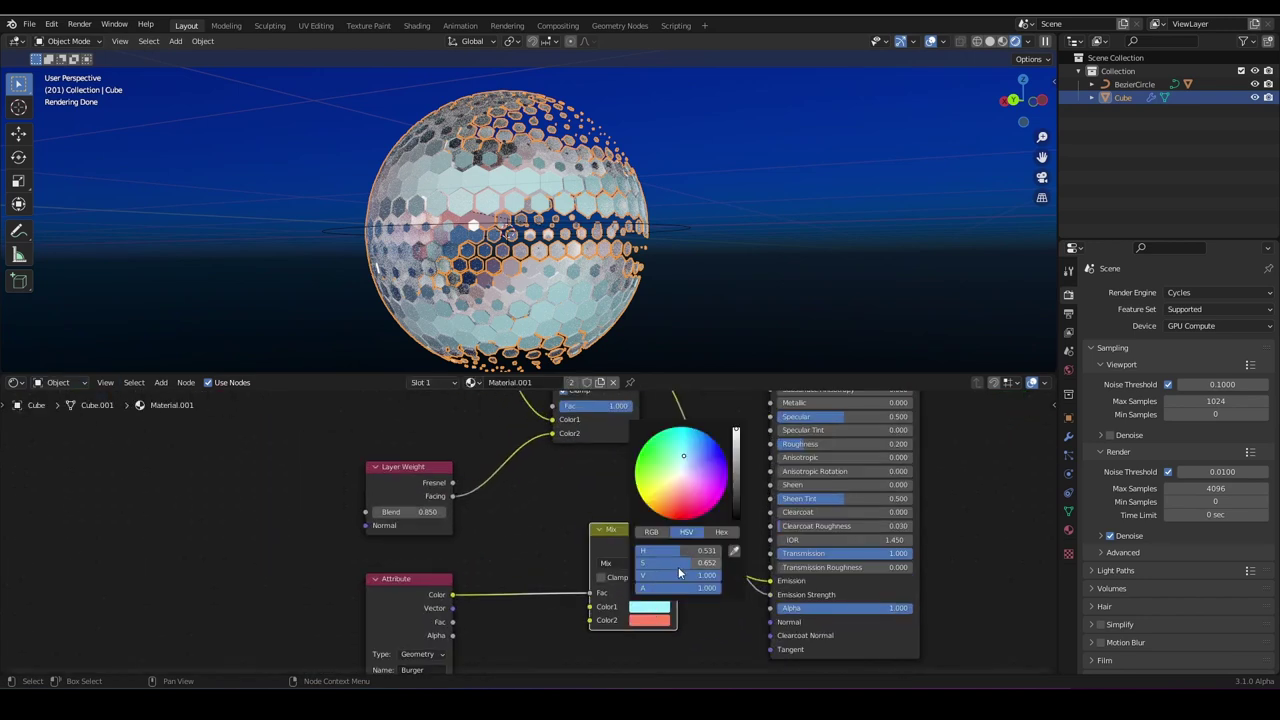
left_click_drag(712, 563, 711, 578)
left_click(657, 621)
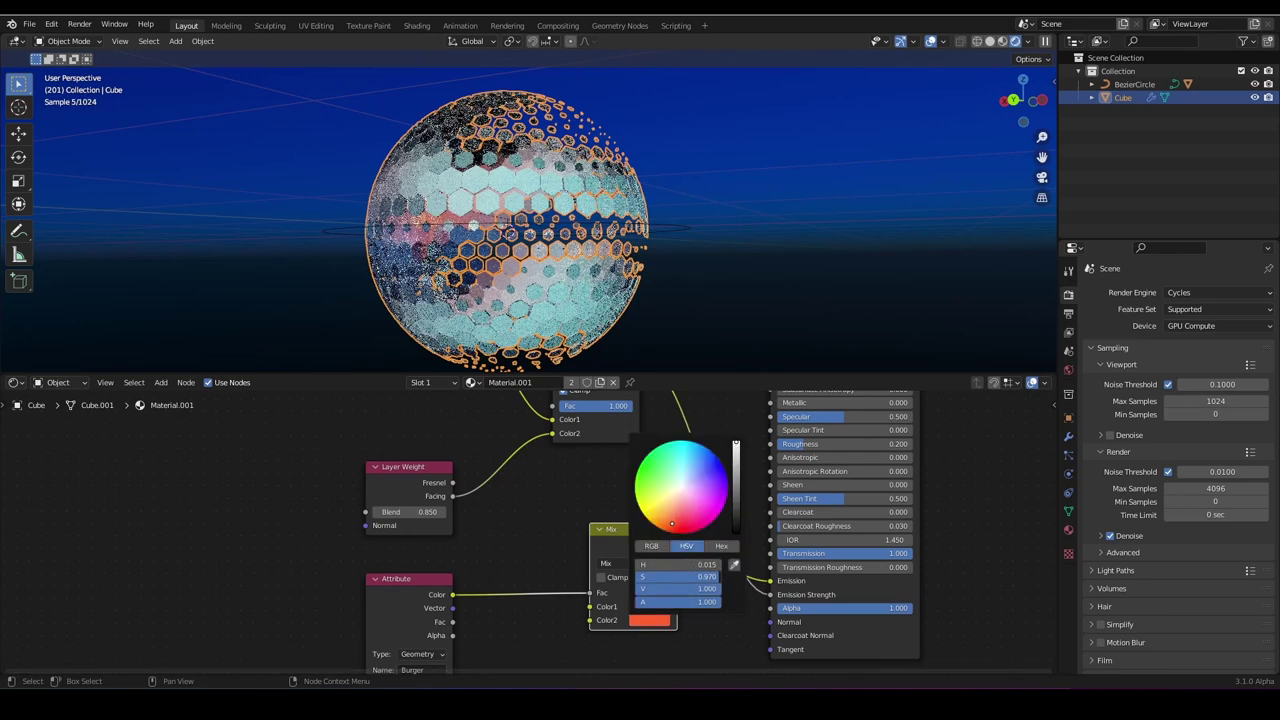
middle_click_drag(482, 292, 765, 305)
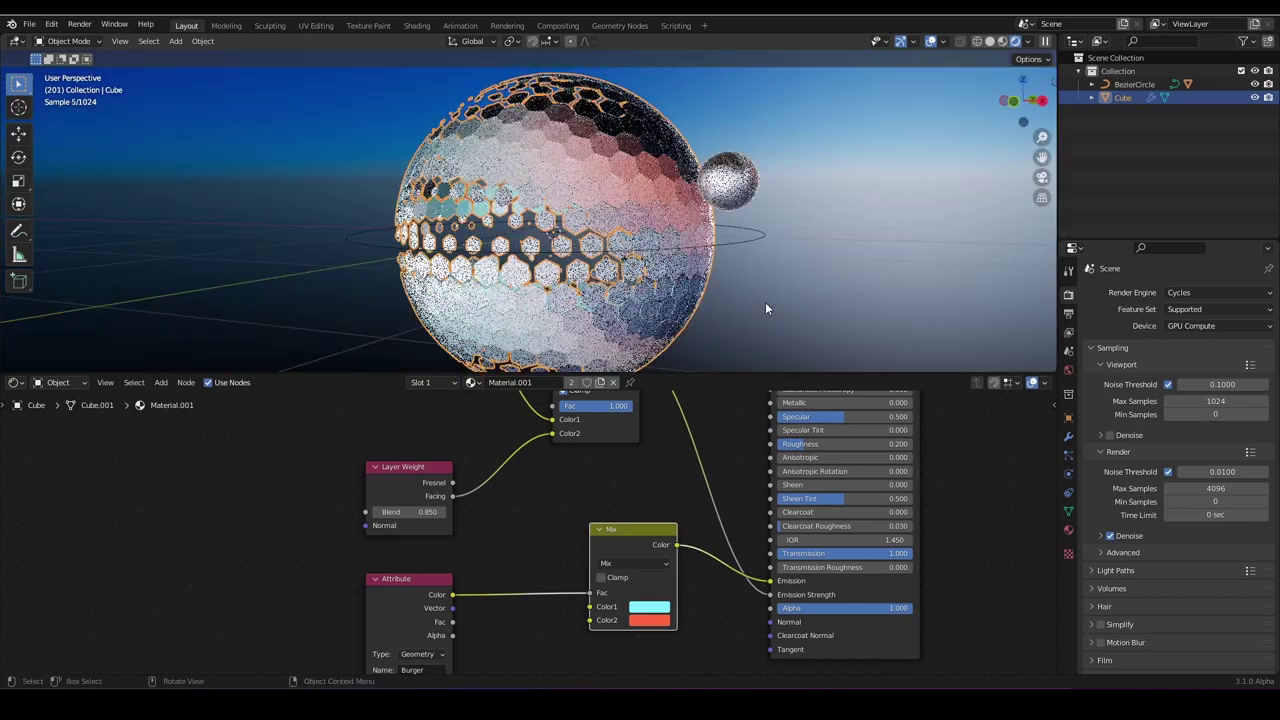
Switch the Shader Editor back to the World nodes.
left_click(16, 382)
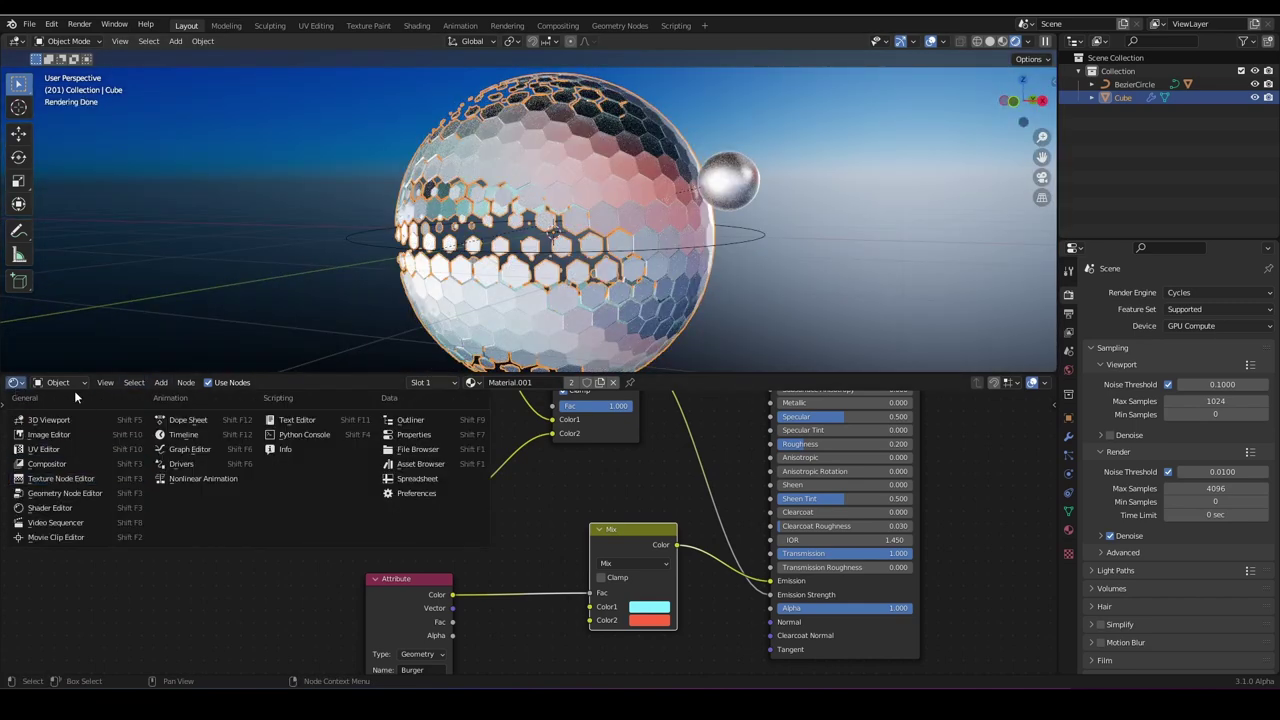
left_click(58, 382)
left_click(61, 412)
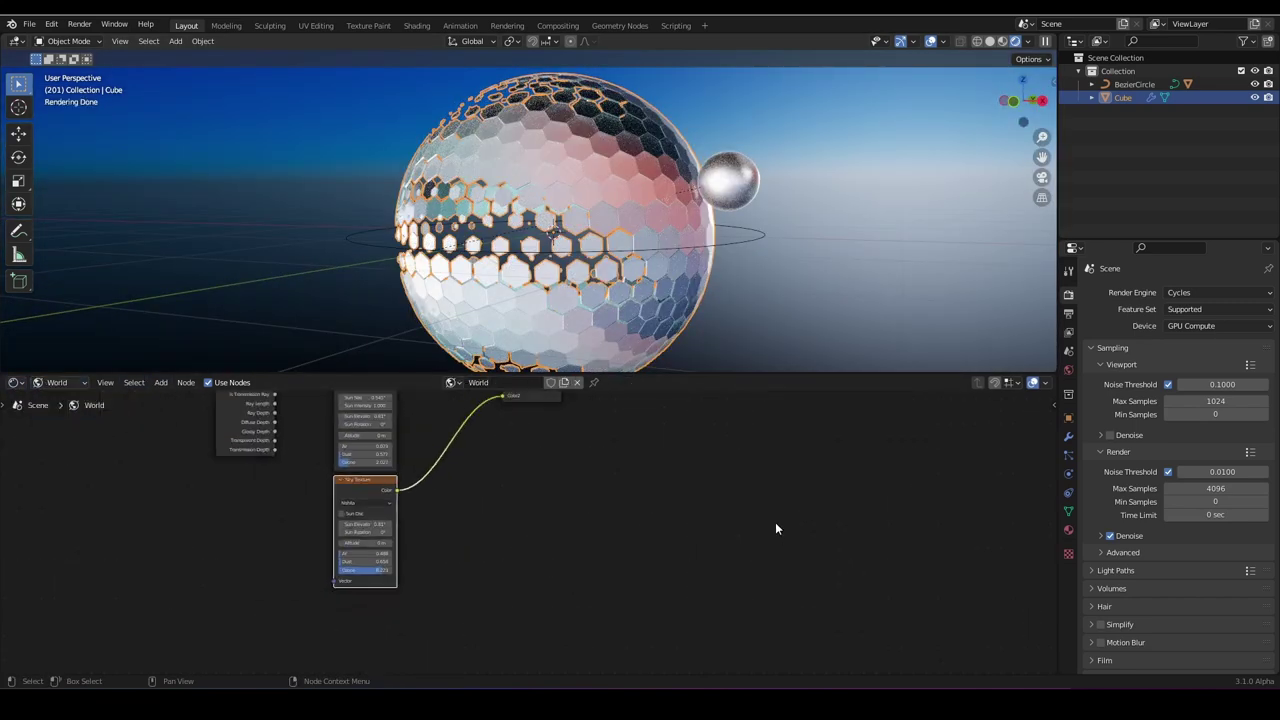
Set the World Background node's Strength to 0.1.
scroll(775, 522, "up", 5)
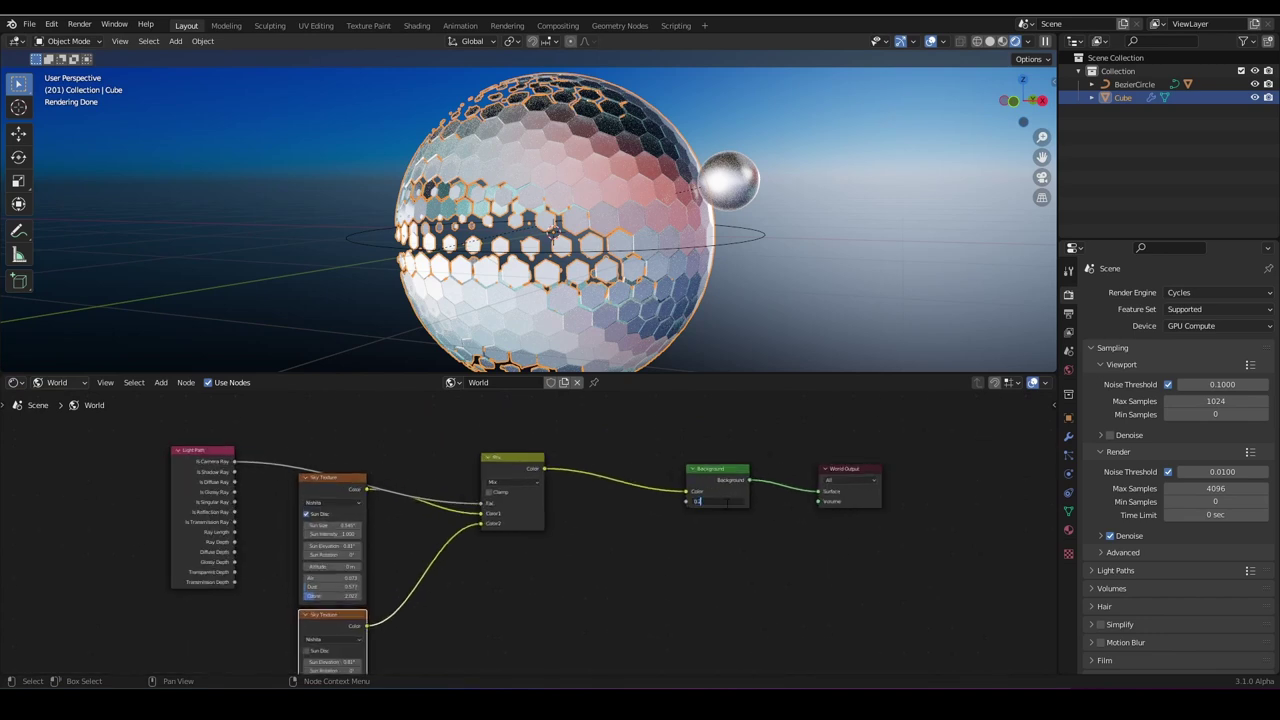
type("0.13")
key("Return")
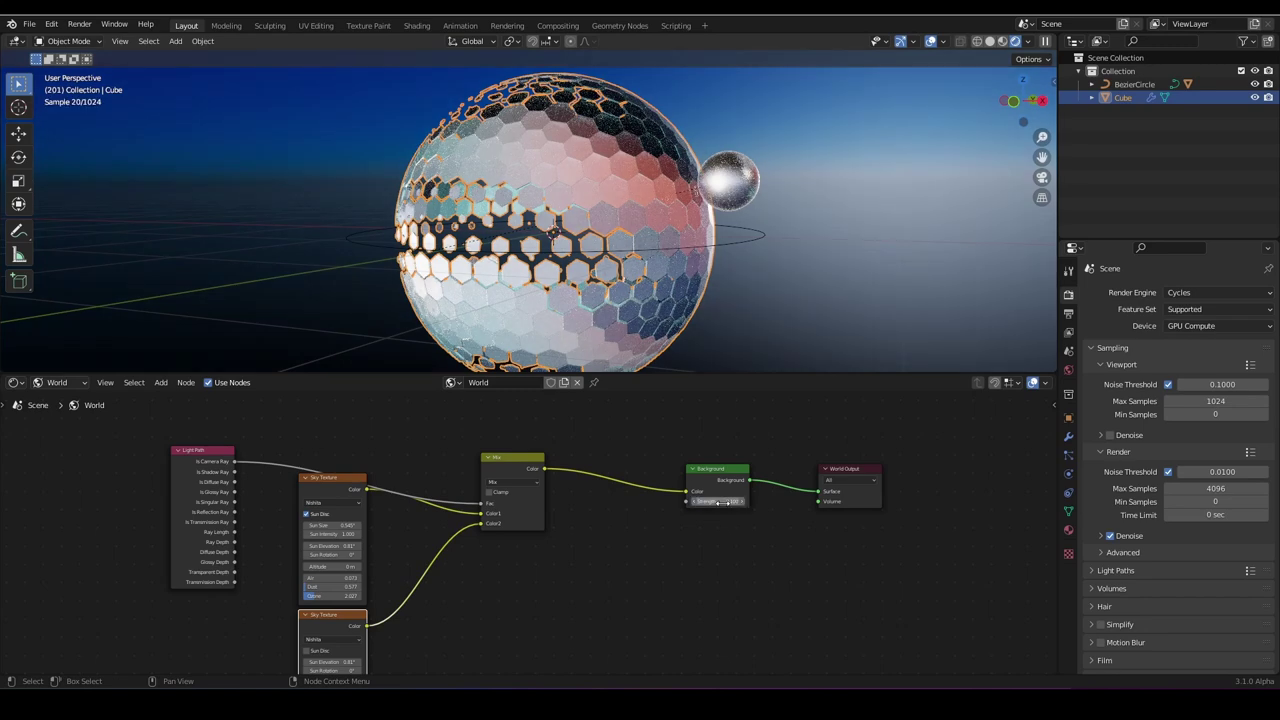
Add a camera and align it to a close-up view of the hexagon sphere with the small ico sphere behind it.
middle_click_drag(420, 236, 534, 234)
key("shift+a")
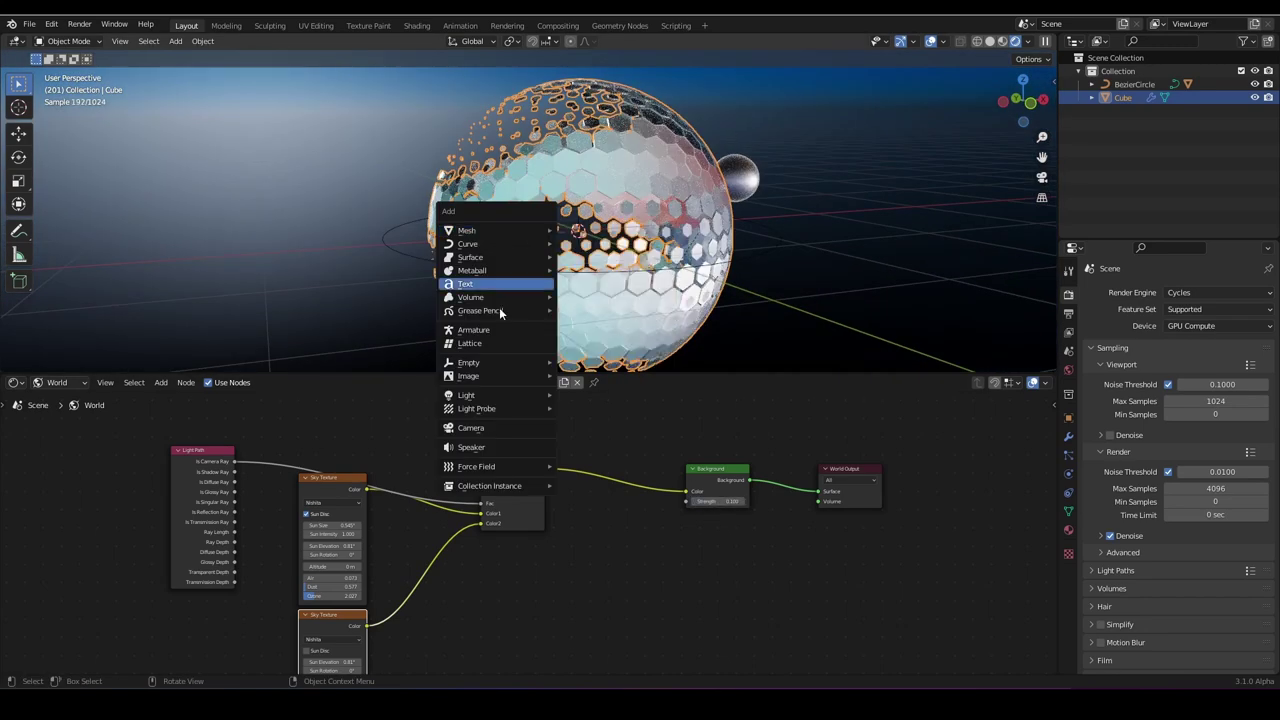
left_click(471, 428)
middle_click_drag(520, 300, 609, 285)
scroll(573, 247, "up", 7)
scroll(557, 282, "down", 2)
scroll(564, 286, "up", 3)
key("ctrl+alt+KP_0")
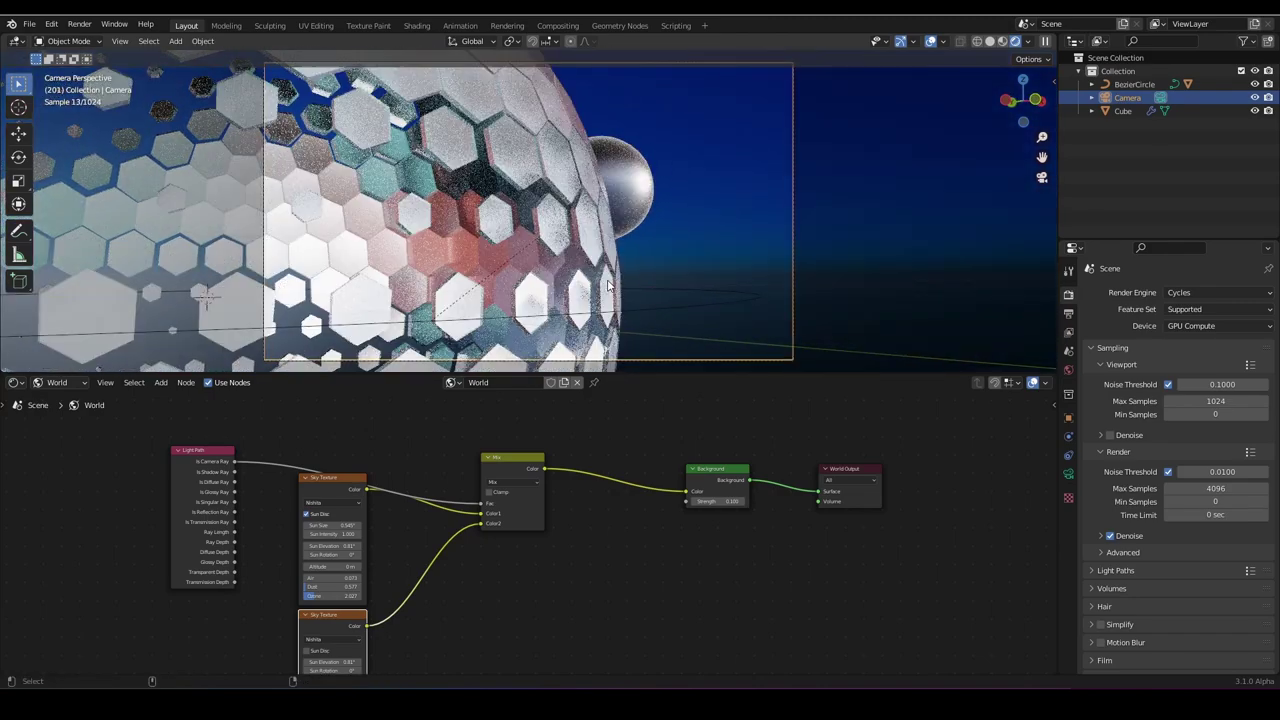
Rotate the camera freely with trackball rotation to frame the hexagon sphere's edge and the small sphere.
key("r")
key("r")
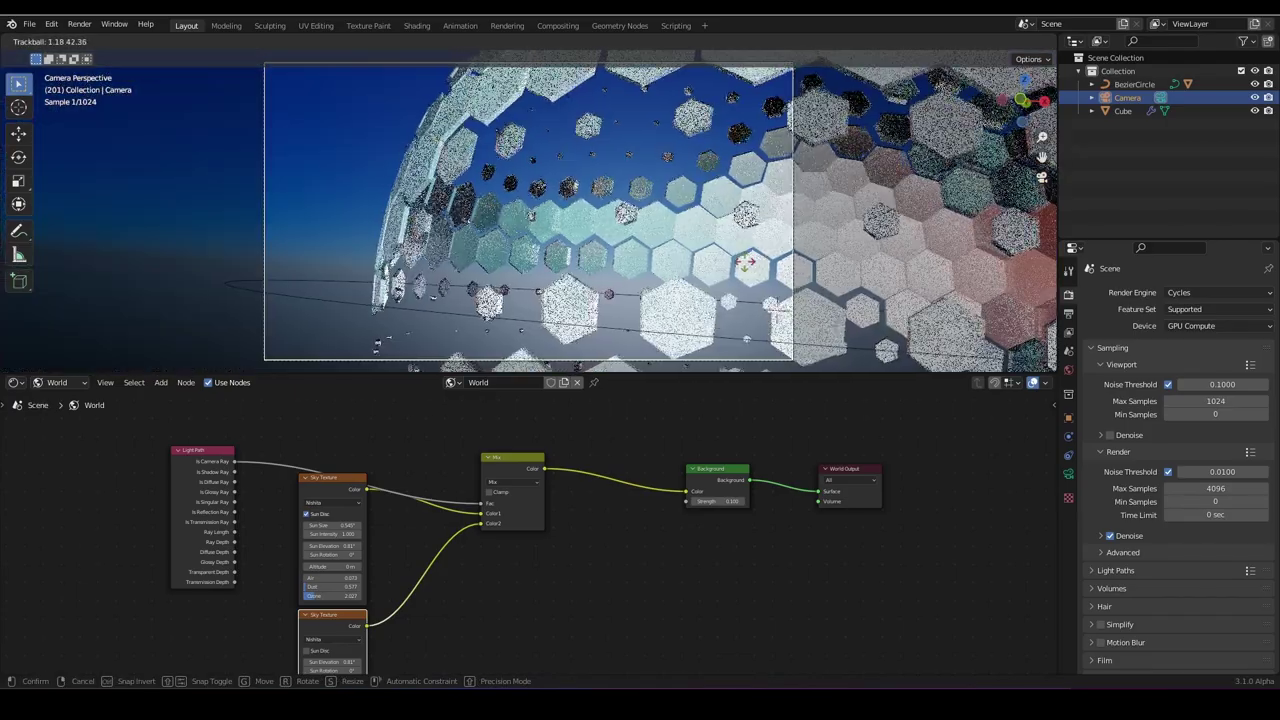
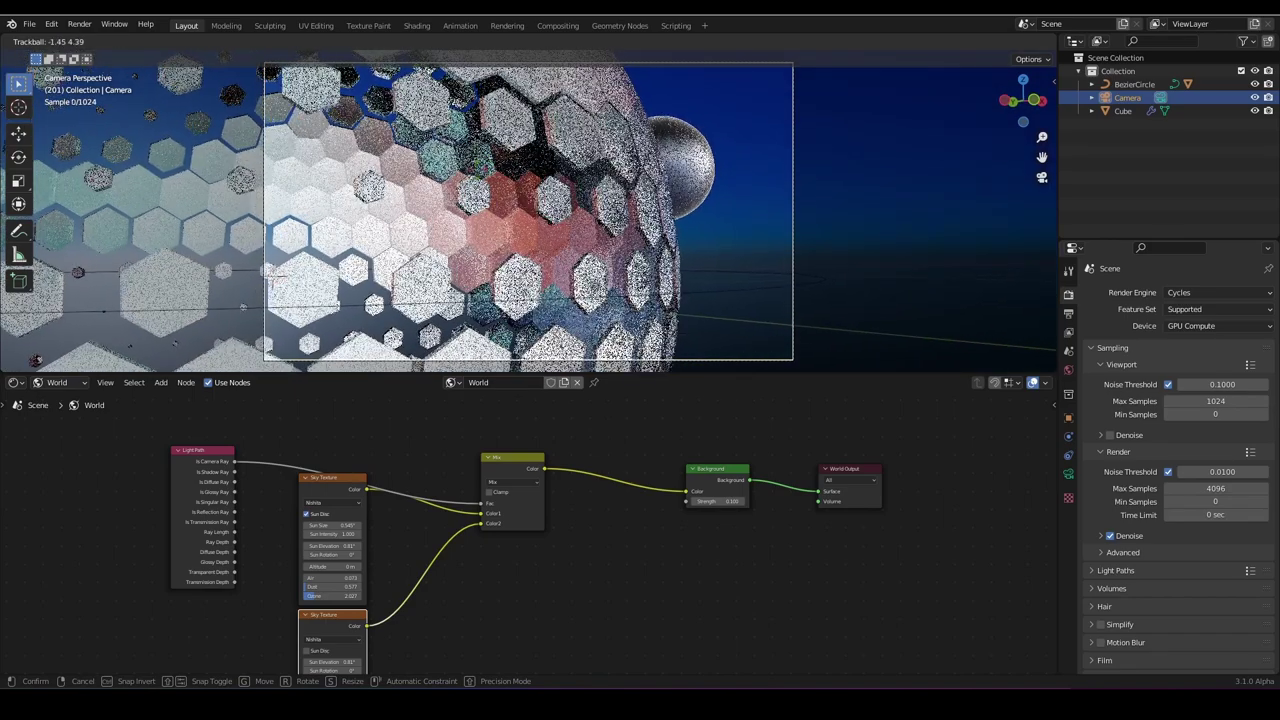
left_click(447, 175)
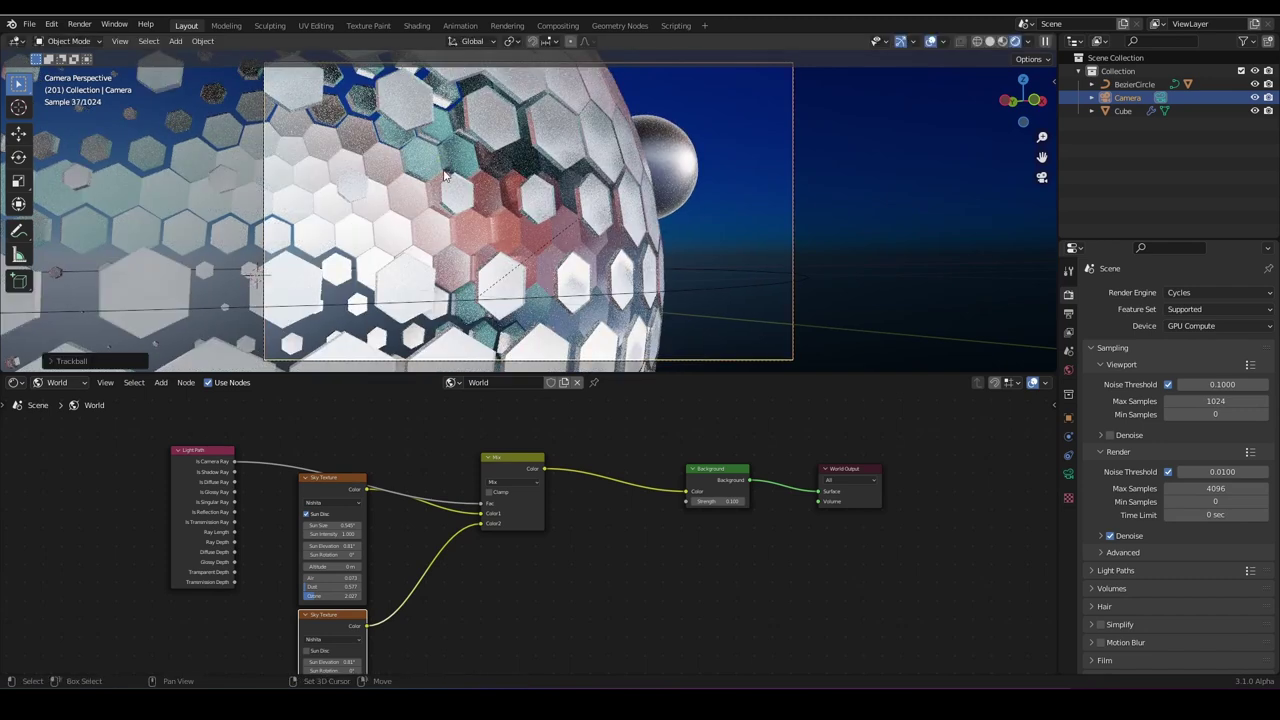
Enable the camera's Depth of Field and set the focus Distance to 1.5 m so the hexagons are sharp.
left_click(1070, 473)
scroll(1157, 476, "down", 1)
left_click(1101, 524)
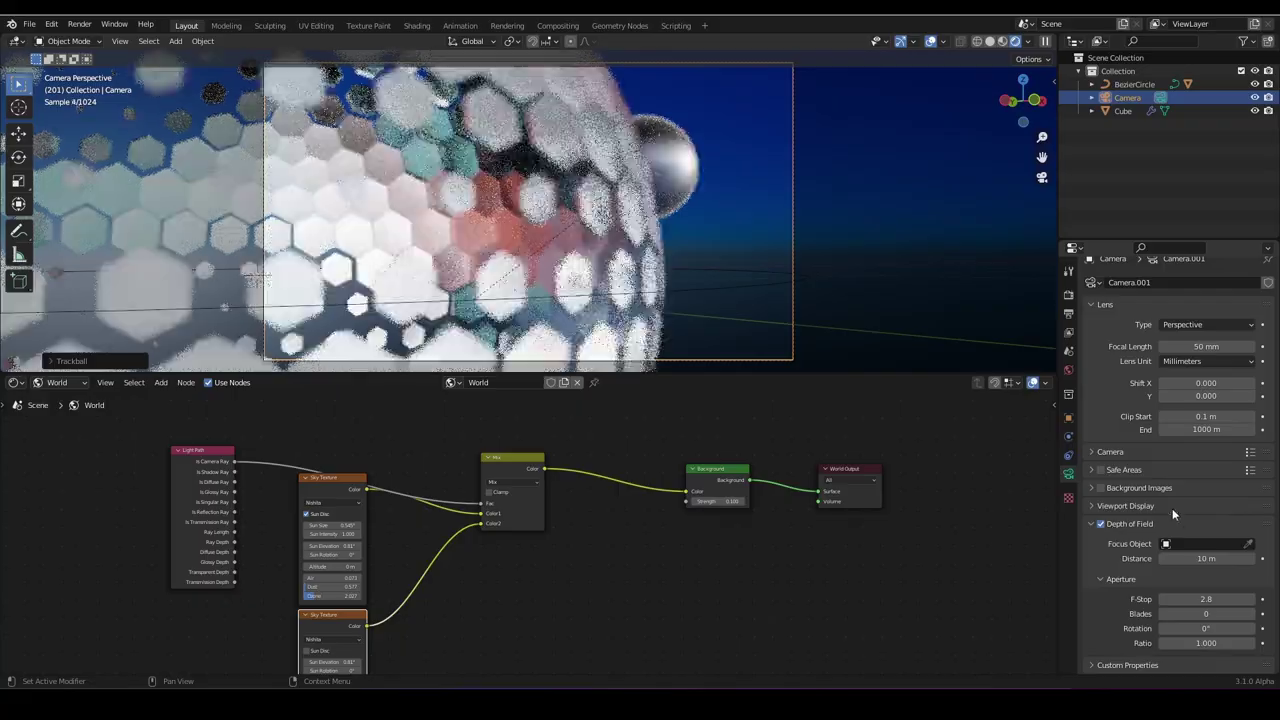
scroll(686, 251, "up", 8)
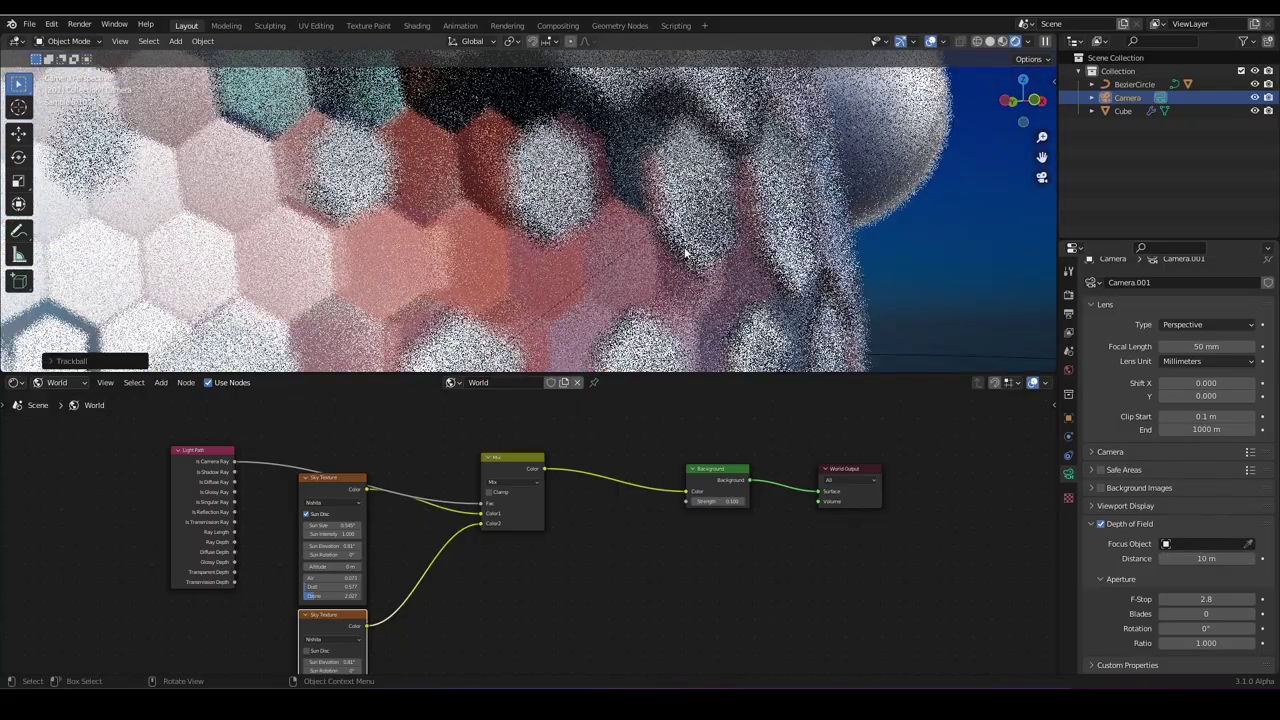
middle_click_drag(851, 206, 437, 309, "shift")
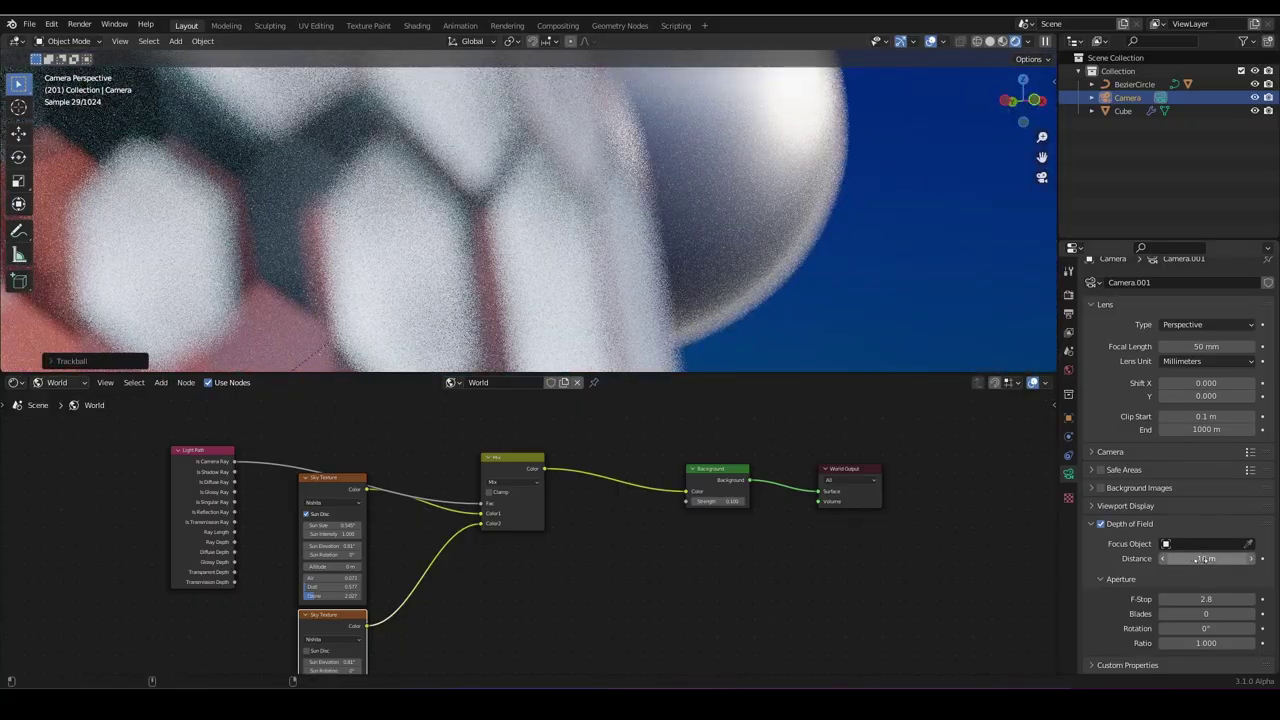
left_click_drag(1203, 558, 1194, 558)
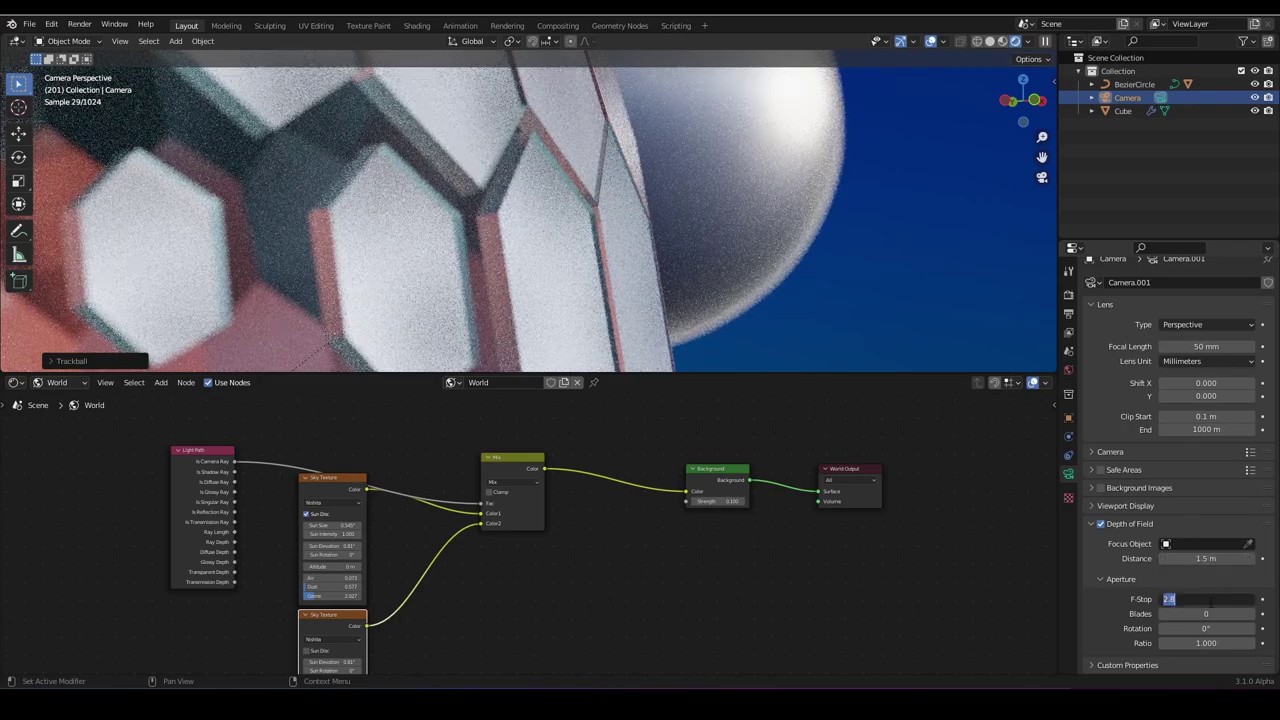
Set the camera's aperture F-Stop to 4.0 and check the framing.
type("4")
key("Return")
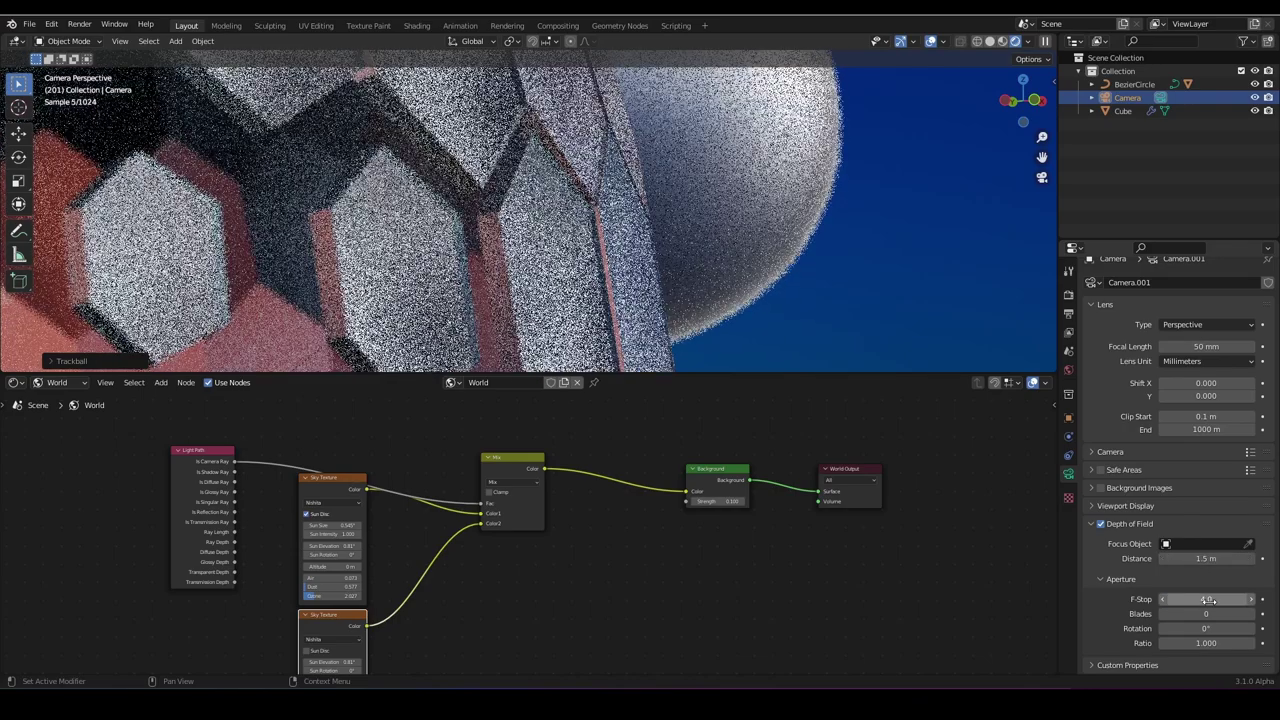
scroll(631, 286, "down", 5)
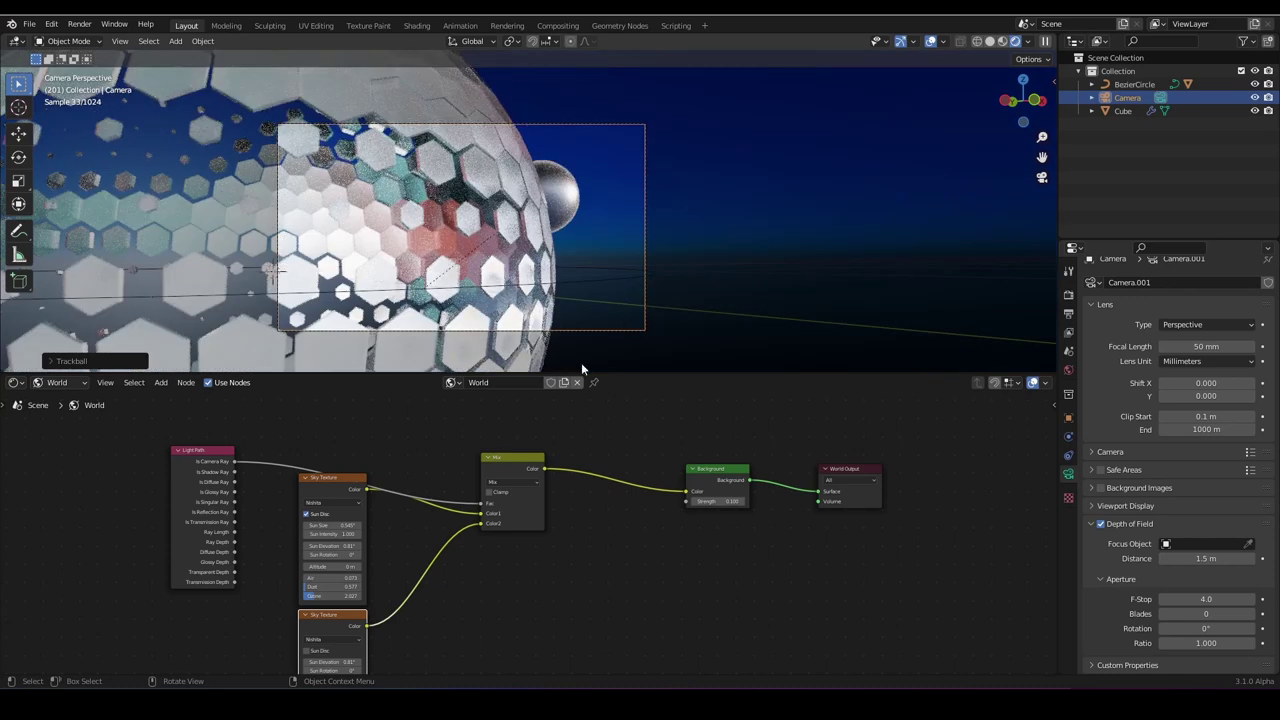
middle_click_drag(540, 397, 635, 425)
scroll(573, 271, "up", 1)
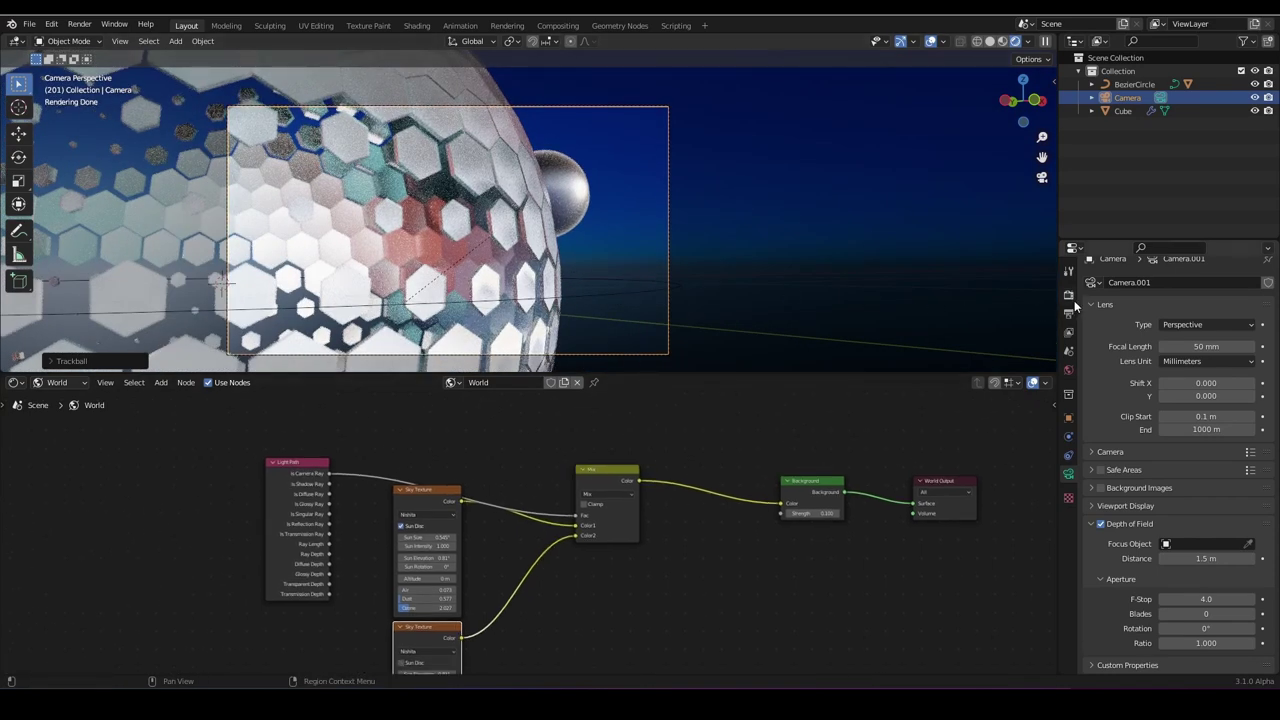
Enable the Denoising Data and Emission passes for the view layer, then return to the render settings.
left_click(1068, 332)
scroll(1140, 350, "down", 2)
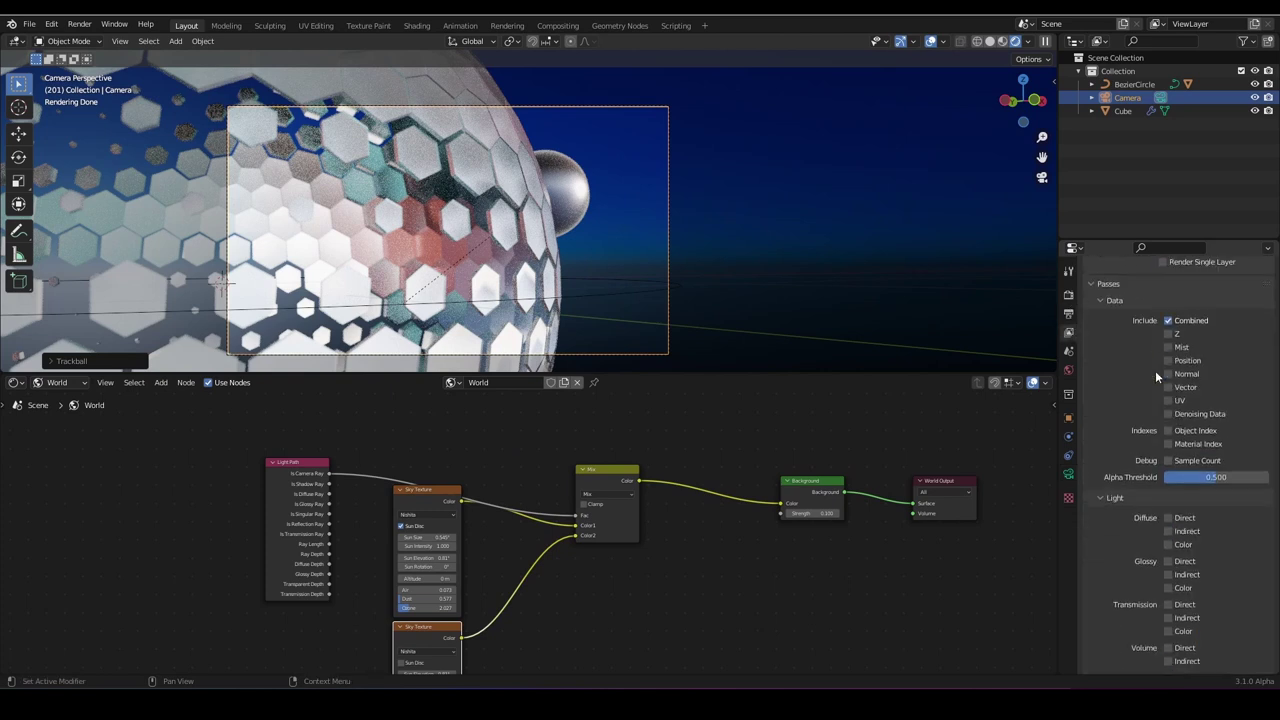
scroll(1164, 410, "down", 3)
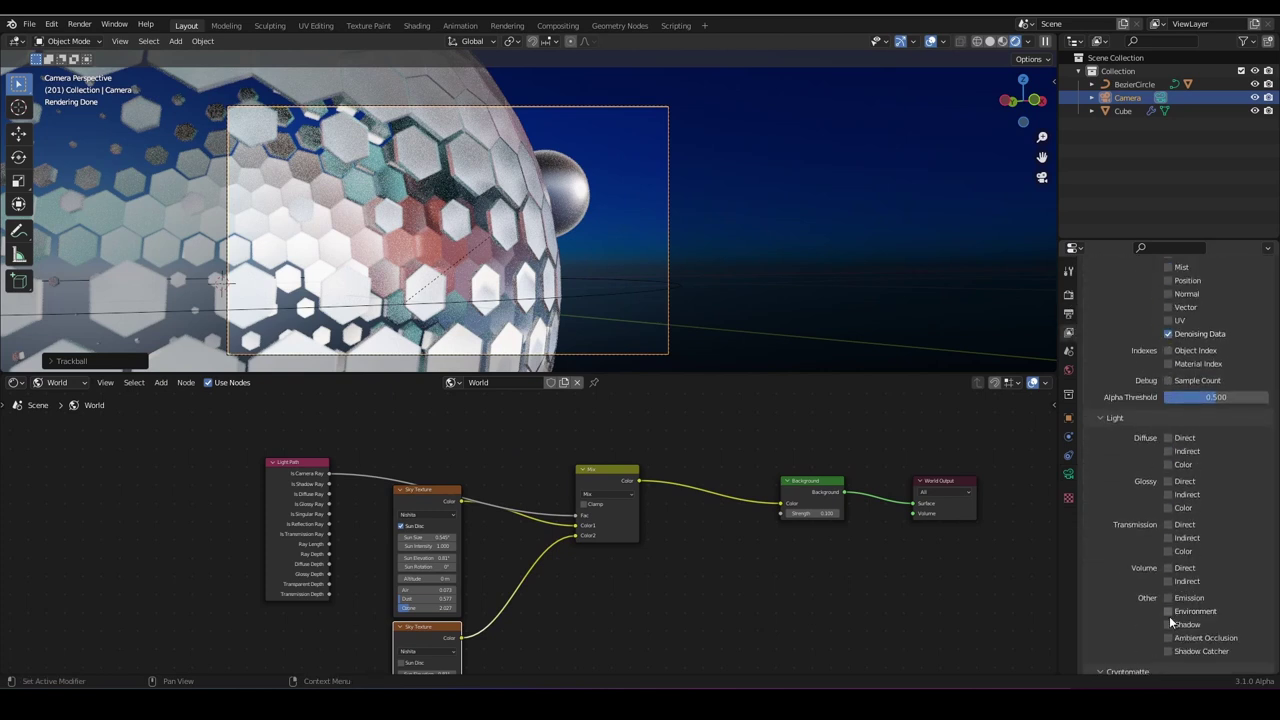
left_click(1068, 294)
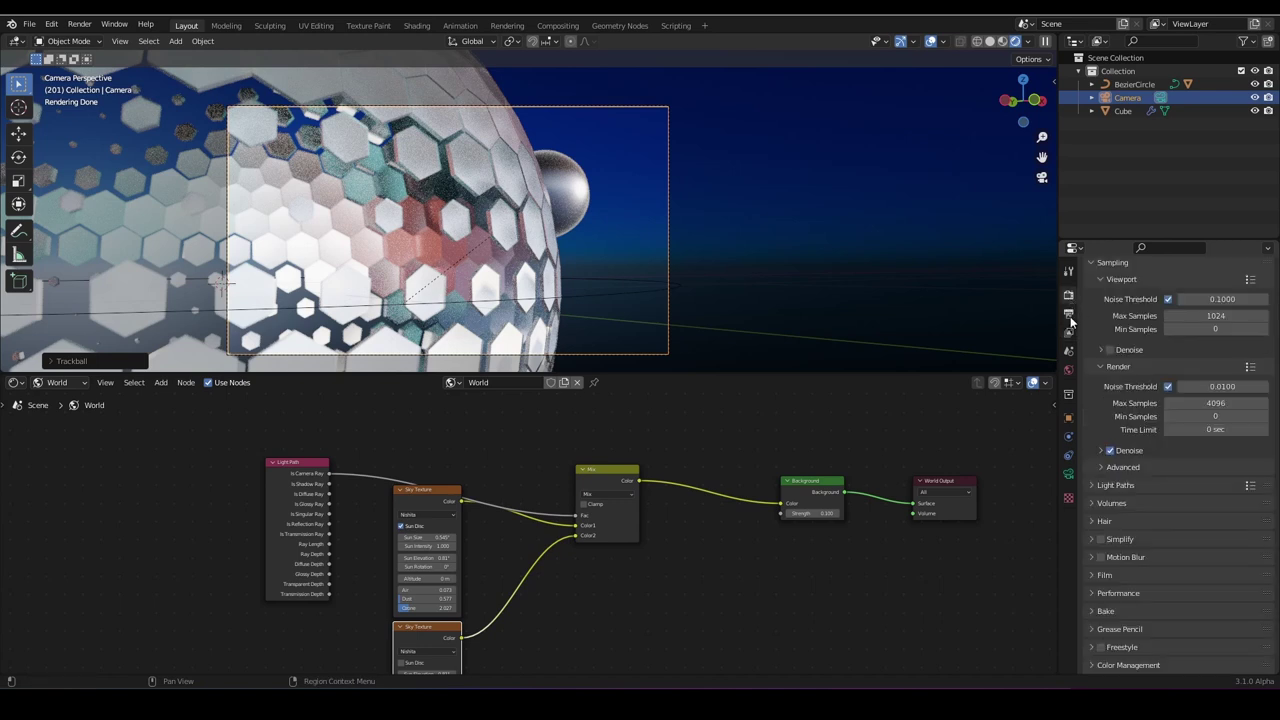
scroll(1124, 478, "up", 4)
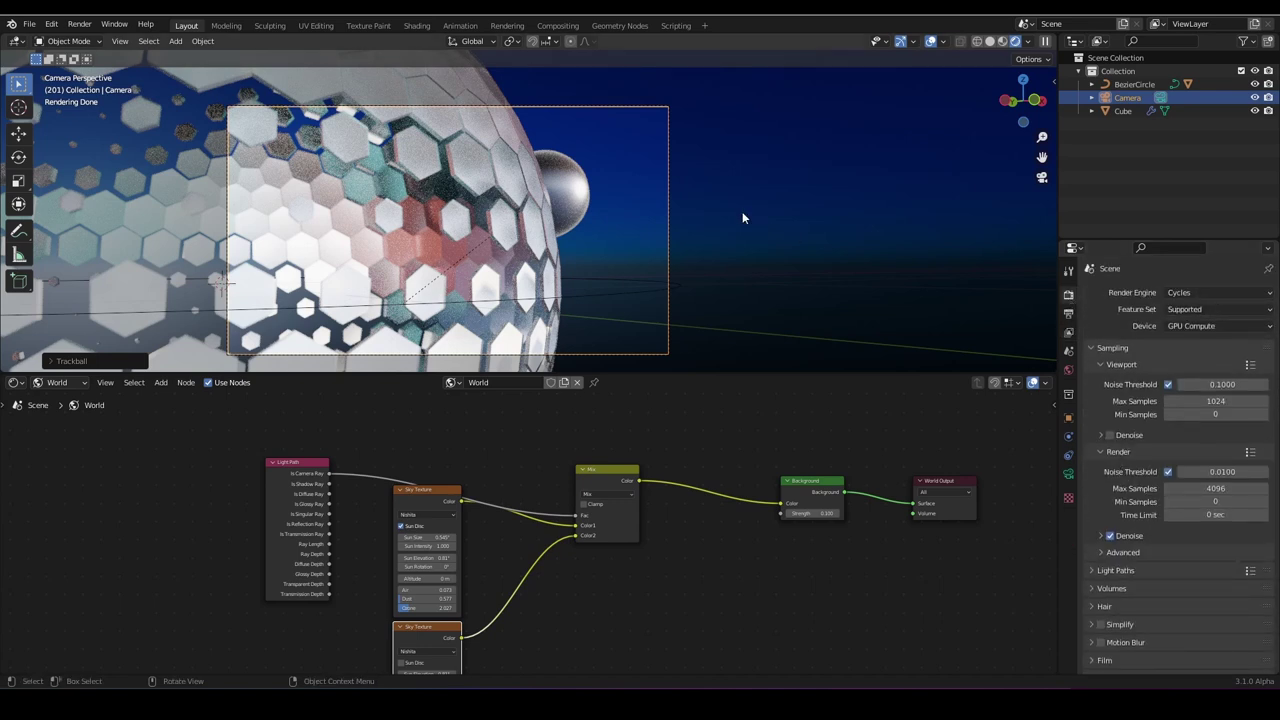
Reduce the lower Sky Texture's Dust to 0.235.
scroll(314, 451, "down", 4)
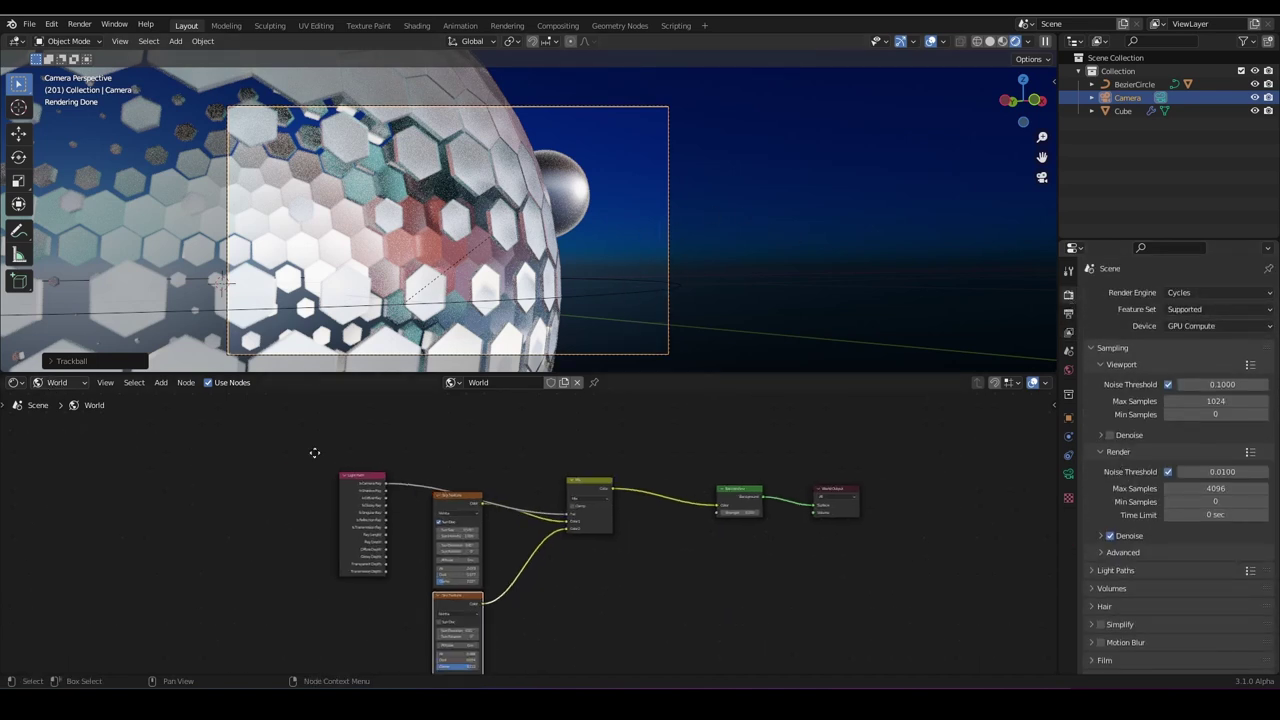
scroll(316, 452, "up", 9)
middle_click_drag(308, 529, 348, 443)
middle_click_drag(539, 565, 560, 500)
middle_click_drag(566, 548, 580, 468)
scroll(527, 530, "up", 1)
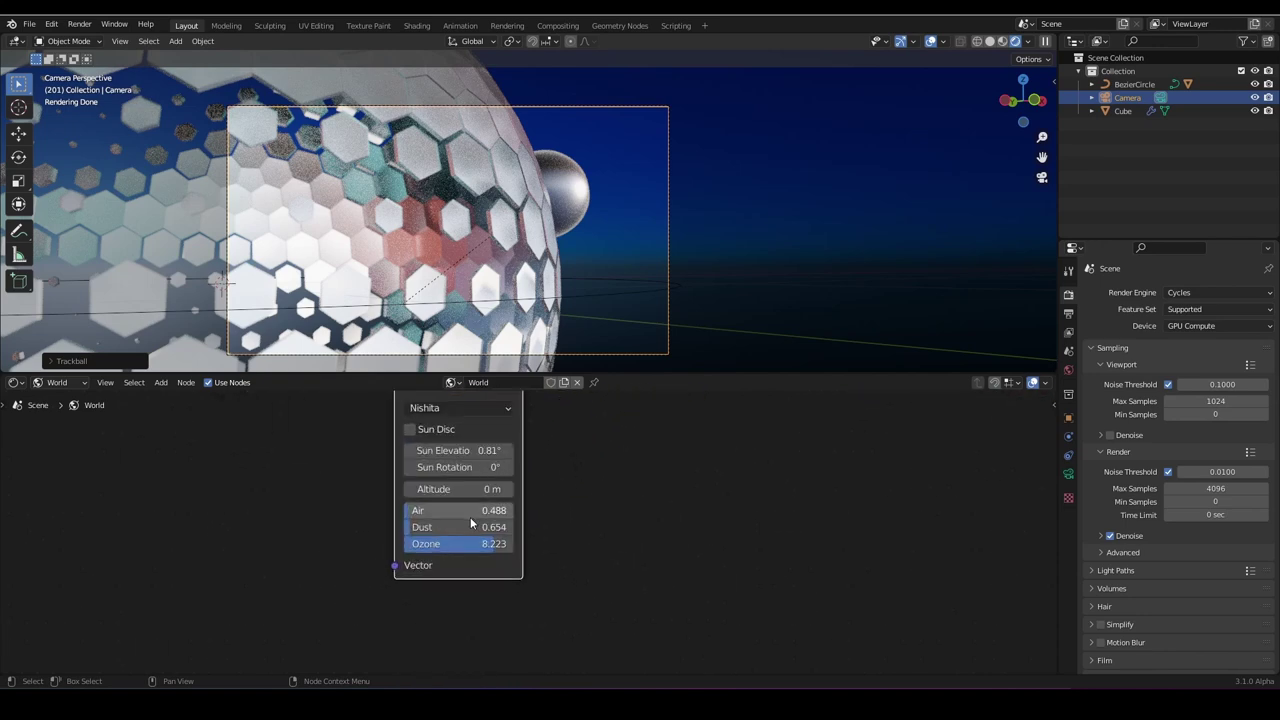
left_click_drag(471, 527, 458, 527)
Set the lower Sky Texture's Sun Elevation to 7.04° and Sun Rotation to 59.9°, trying higher elevations first.
middle_click_drag(454, 478, 452, 514)
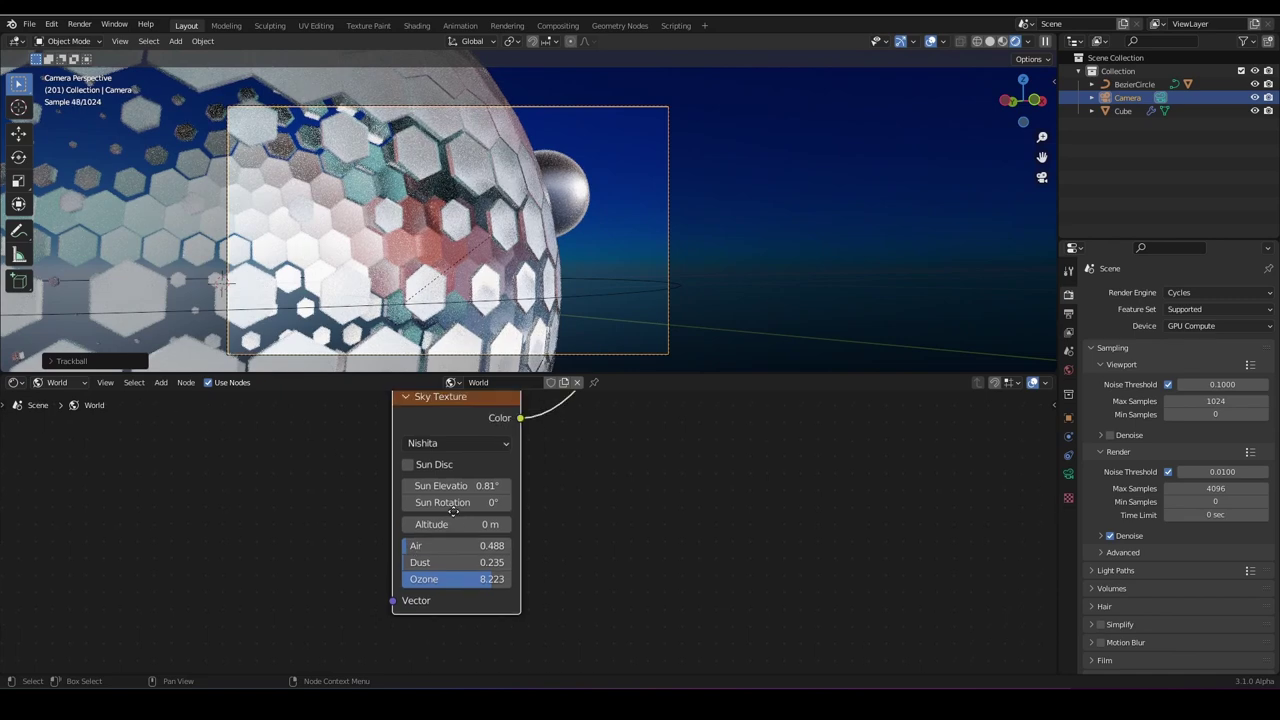
left_click_drag(447, 486, 605, 486)
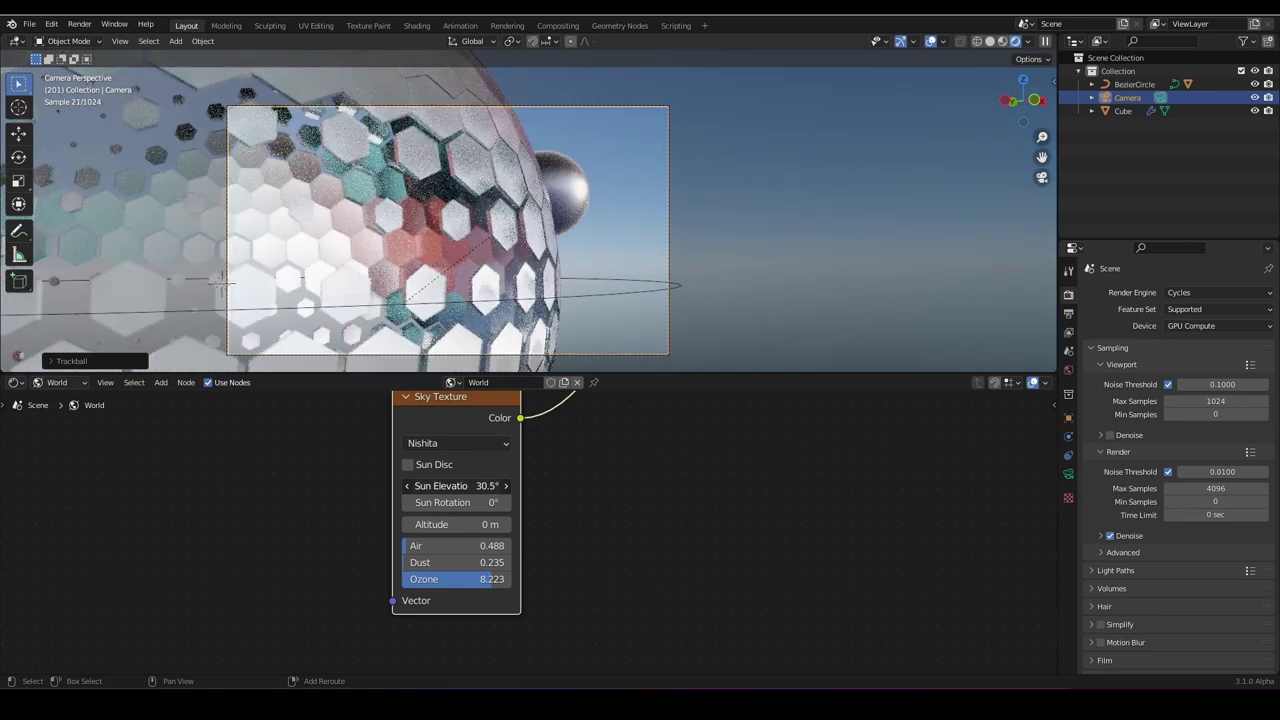
left_click_drag(456, 486, 586, 486)
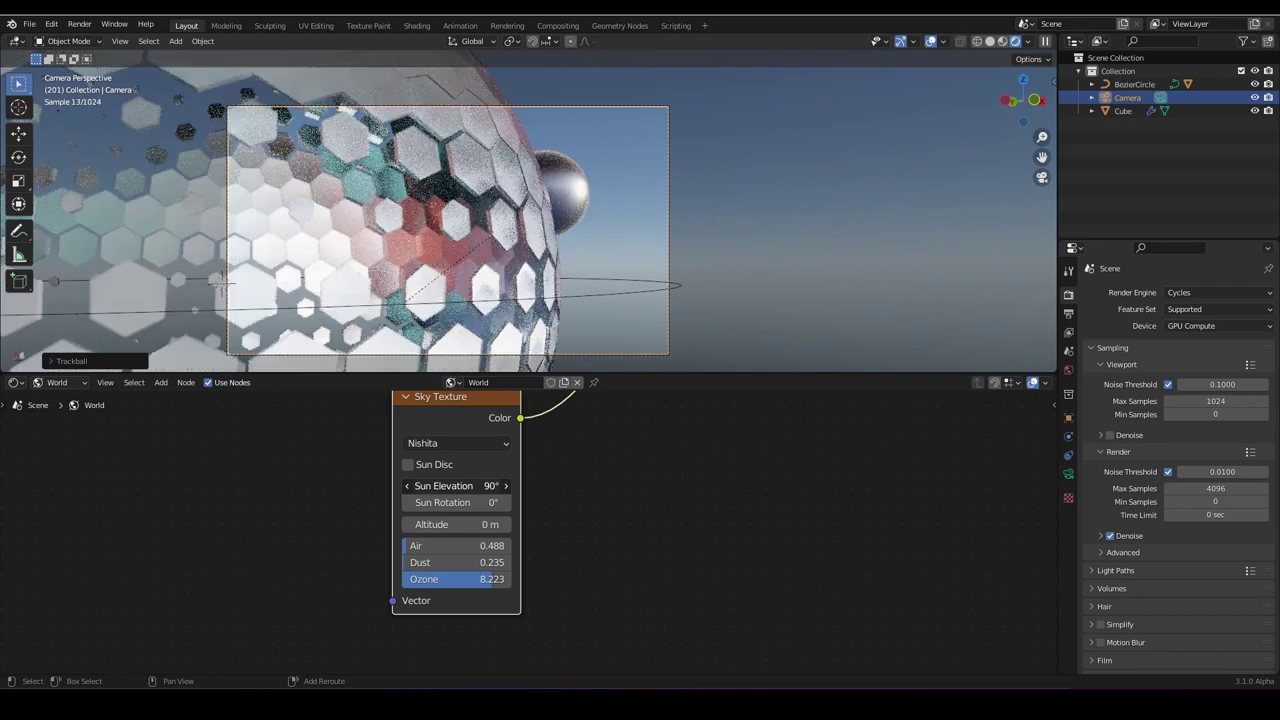
left_click_drag(486, 486, 544, 502)
middle_click_drag(637, 450, 615, 477)
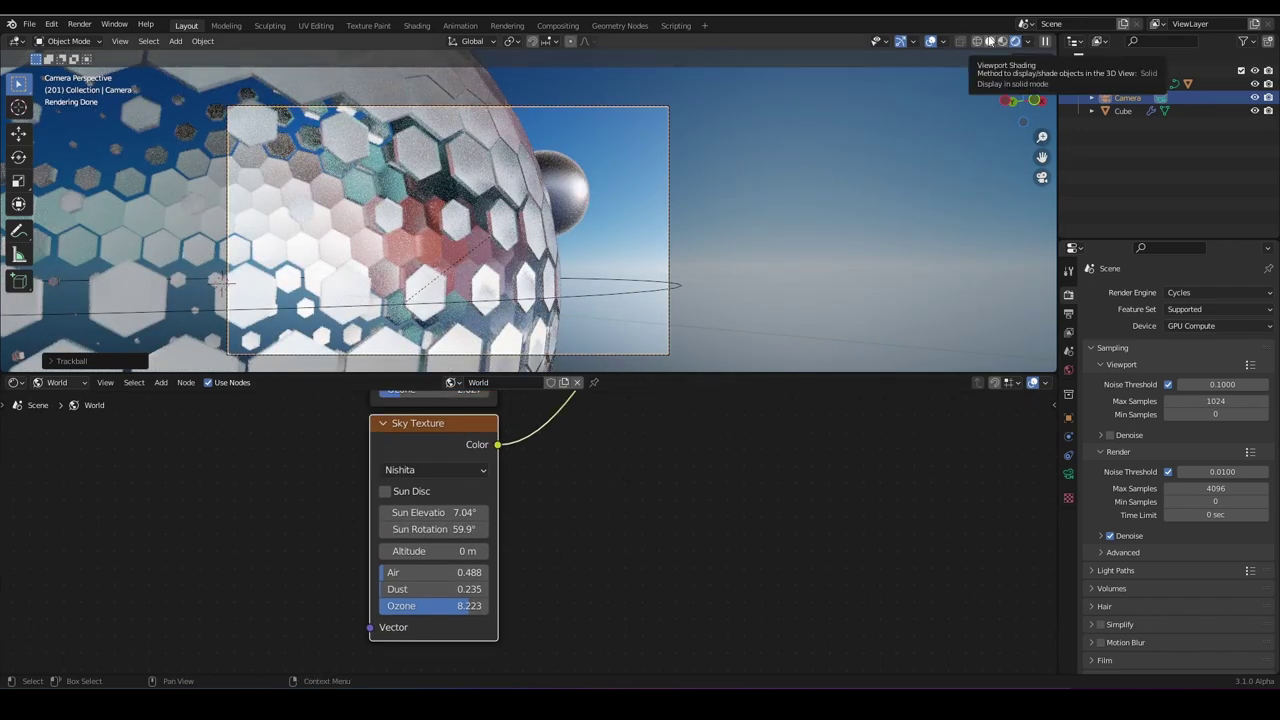
Switch the viewport to solid shading and start a test render from the camera, then stop it.
left_click(989, 41)
key("F12")
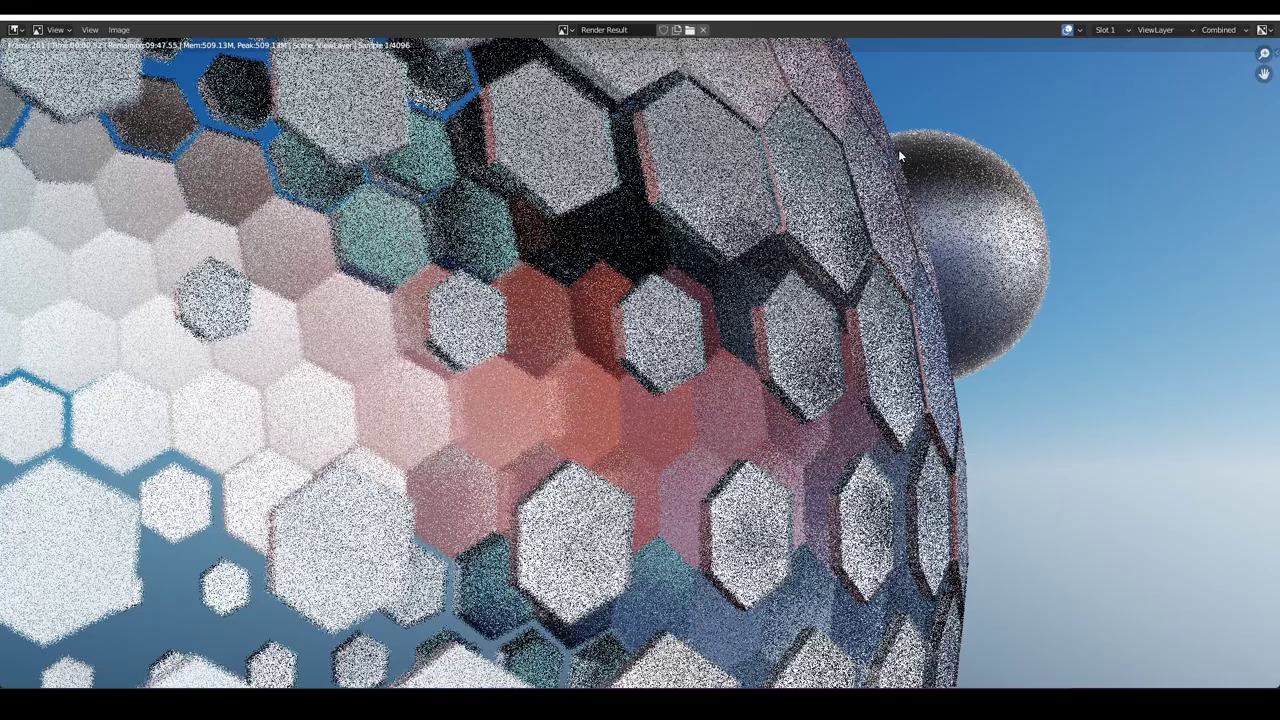
key("Escape")
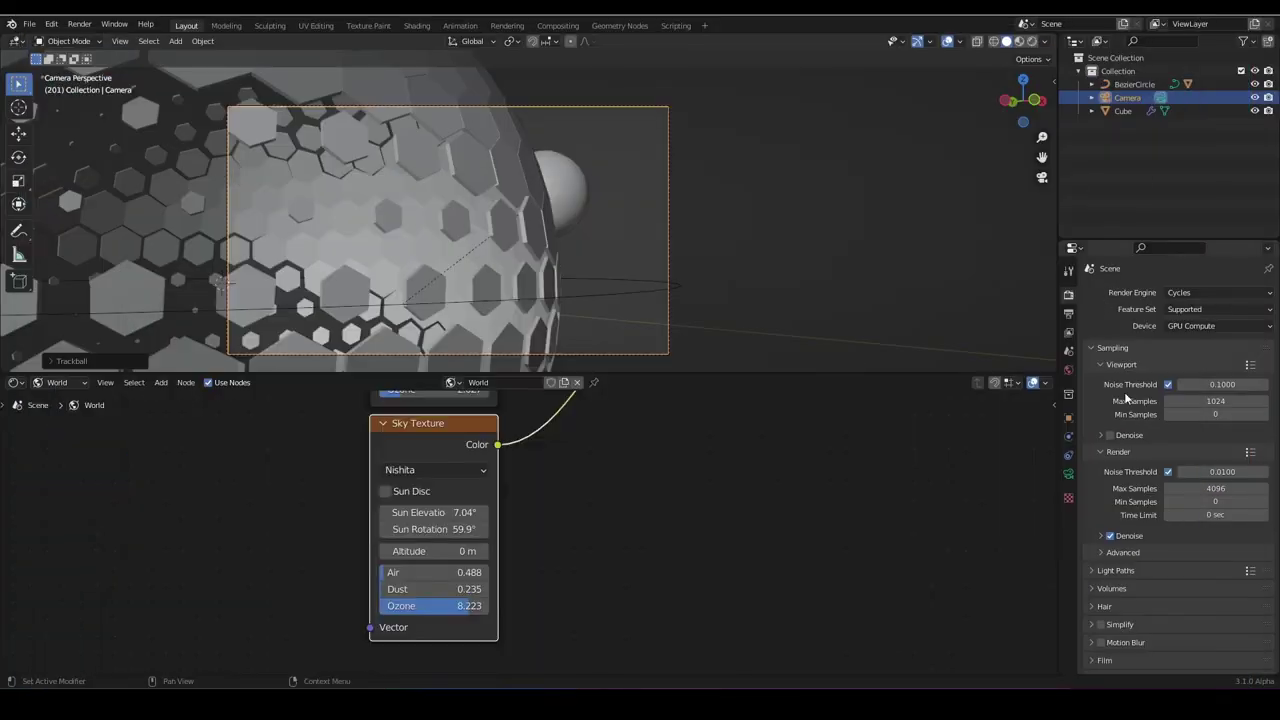
Set the render Max Samples to 200 and turn off render denoising.
left_click(1210, 488)
type("200")
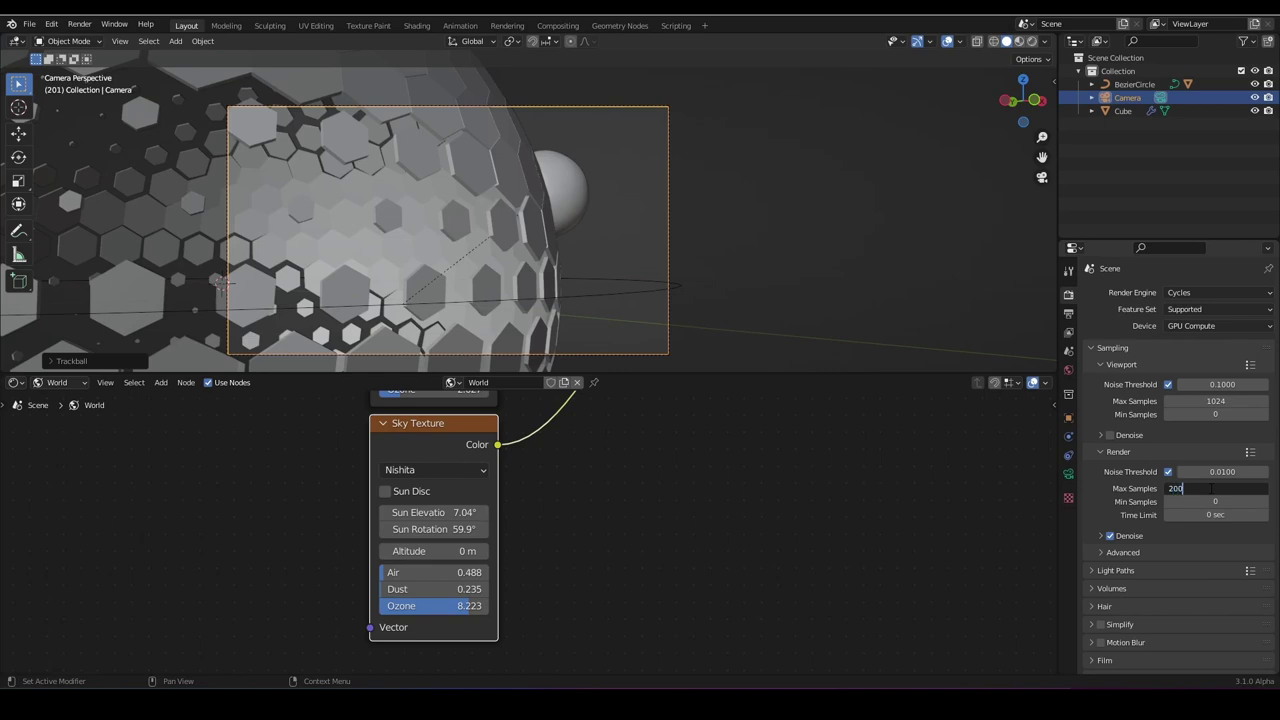
key("Return")
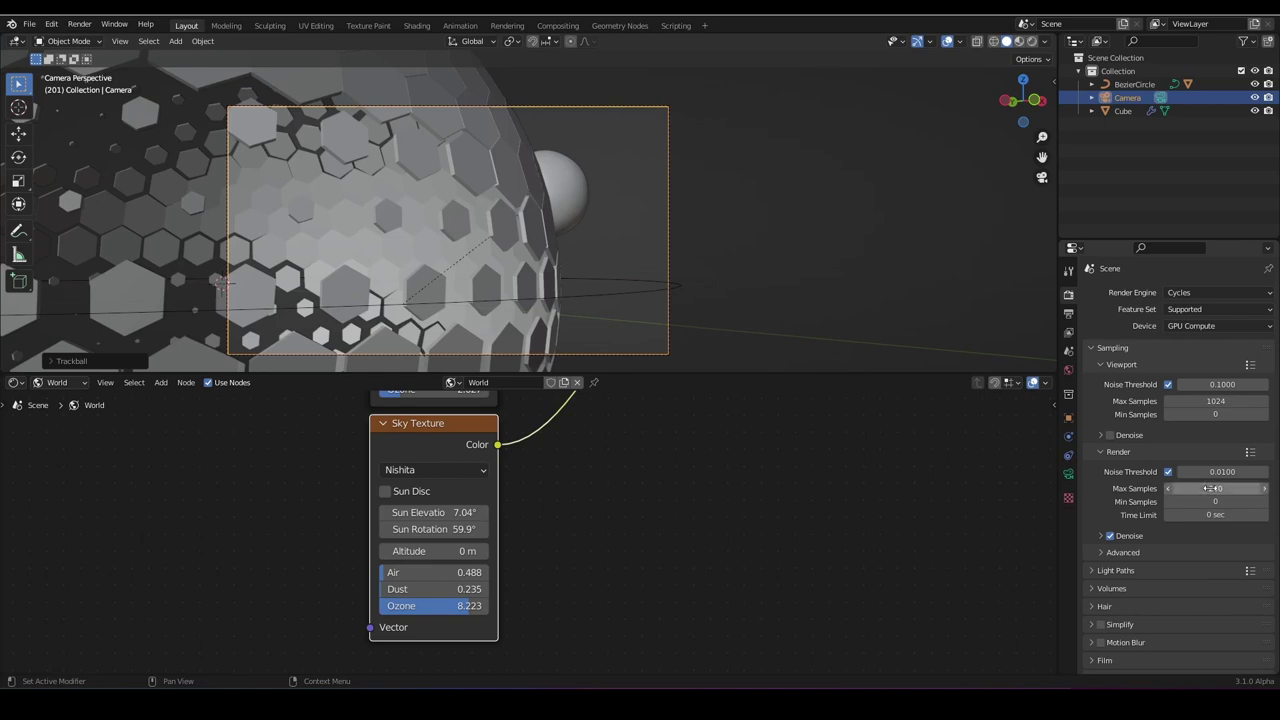
left_click(1109, 536)
Render the camera image and enable node use in the Compositing workspace.
key("F12")
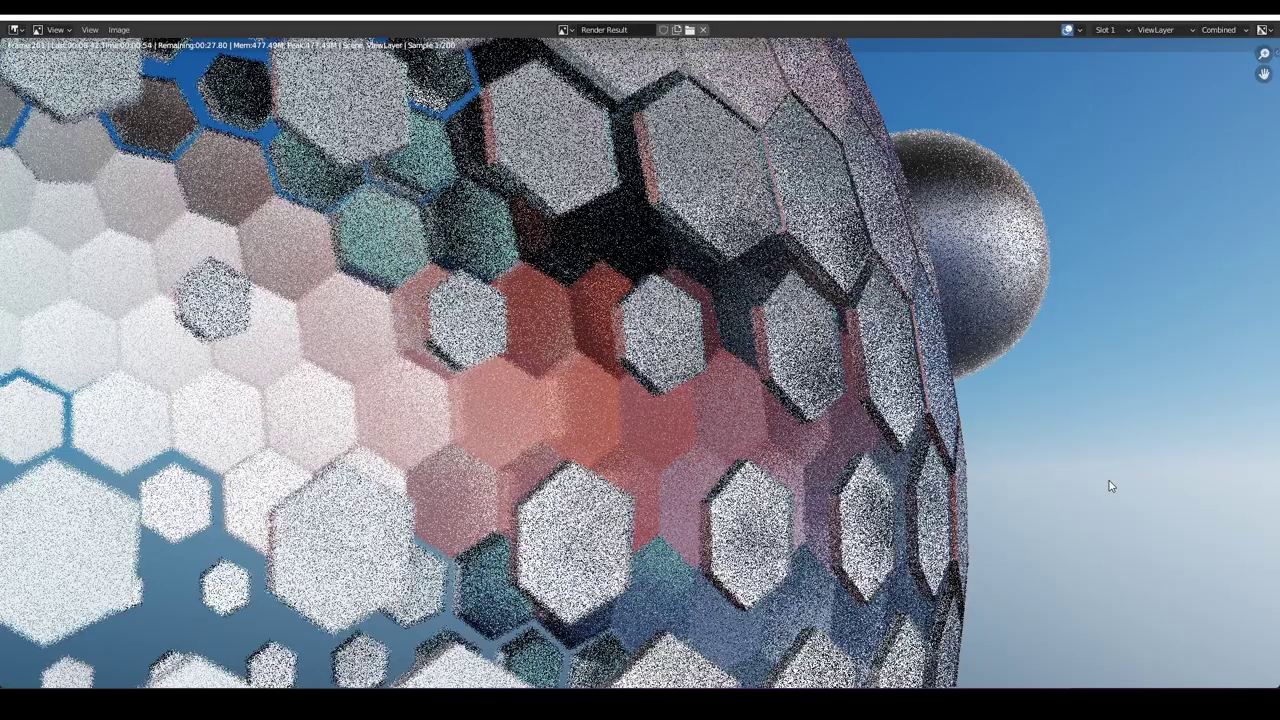
key("Escape")
left_click(557, 25)
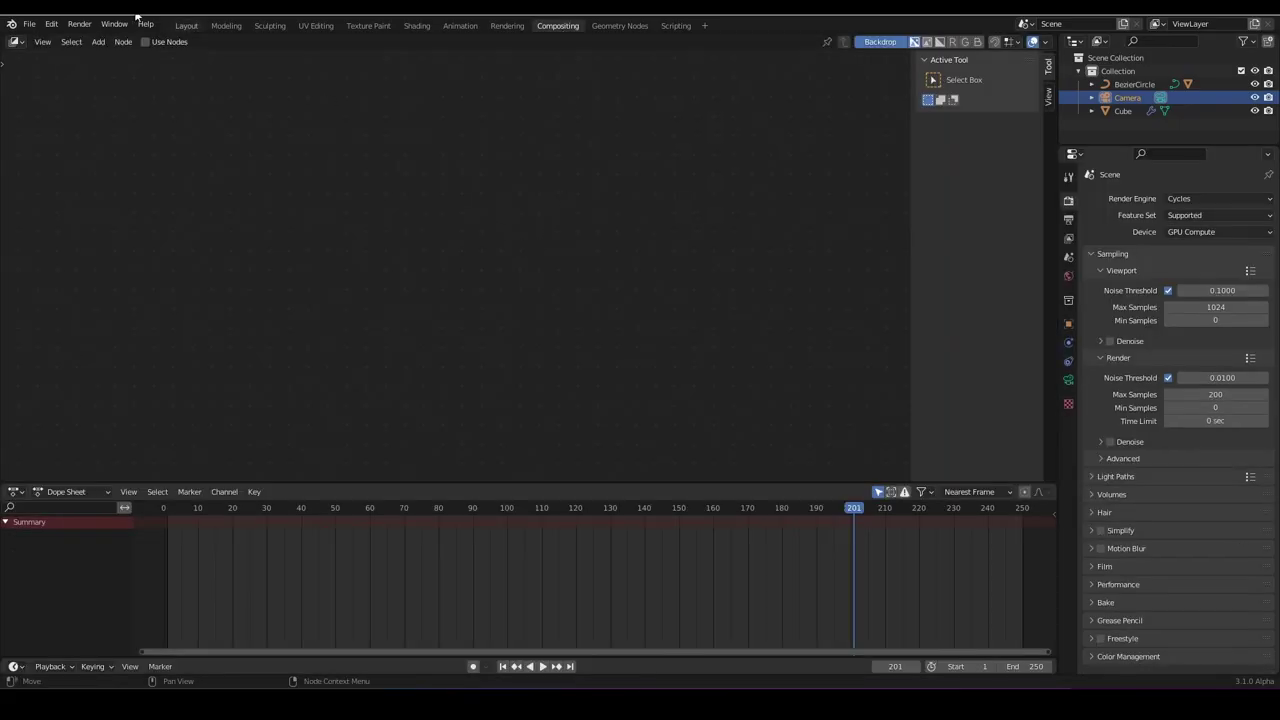
left_click(146, 42)
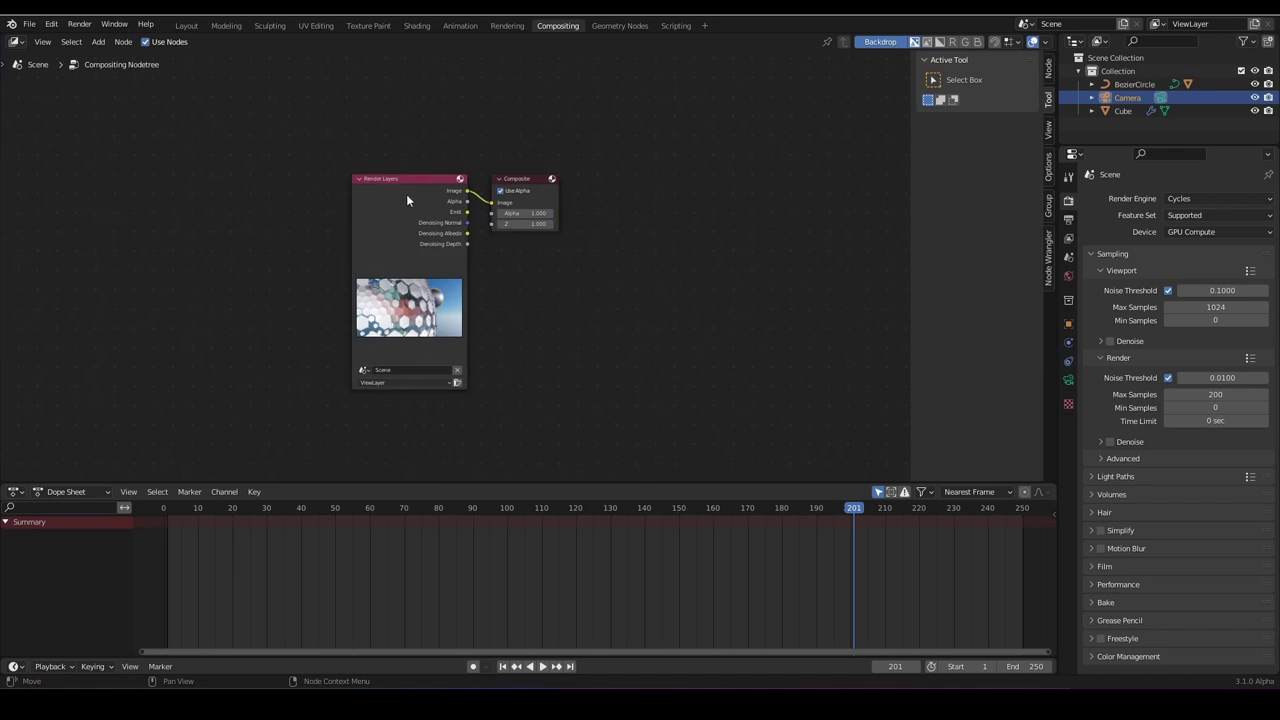
Spread the Render Layers and Composite nodes apart and add a Viewer node fed by the Image output above Composite.
left_click_drag(406, 194, 221, 183)
left_click_drag(516, 180, 711, 187)
scroll(550, 259, "up", 3)
left_click(238, 230, "ctrl+shift")
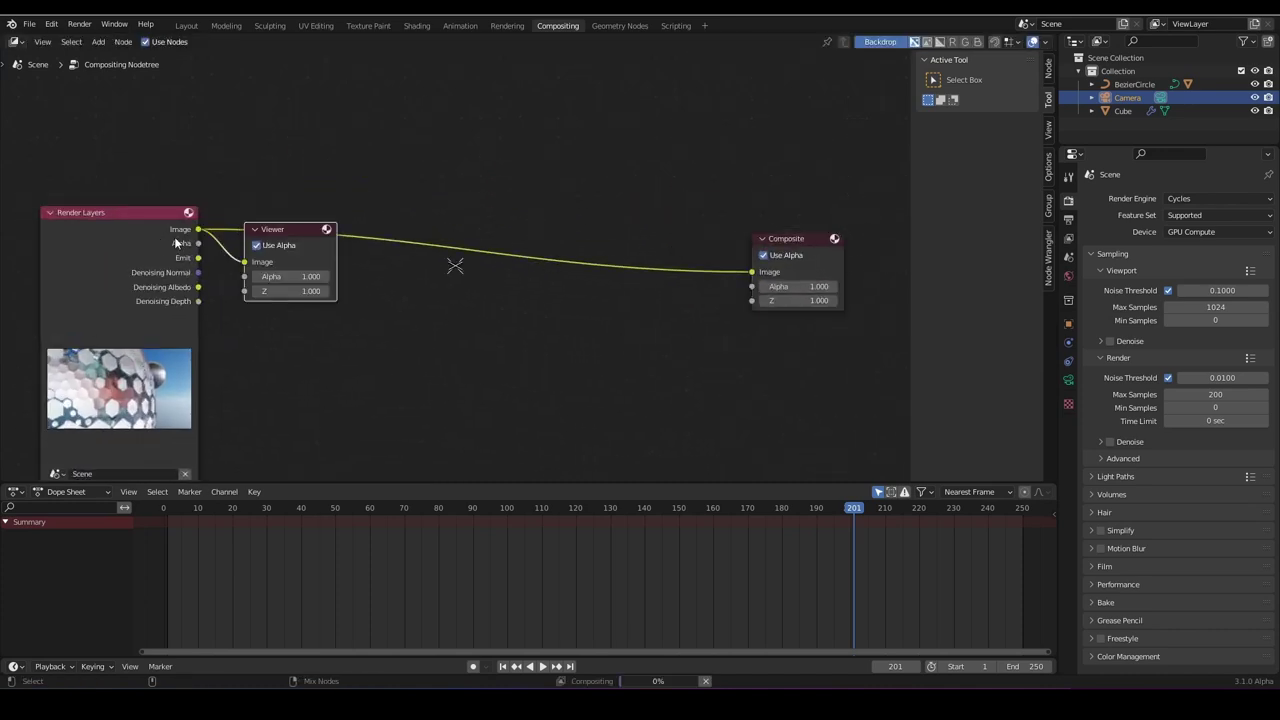
left_click_drag(278, 237, 786, 162)
Maximize the compositor and arrange the view so the nodes sit clearly over the rendered backdrop.
key("ctrl+space")
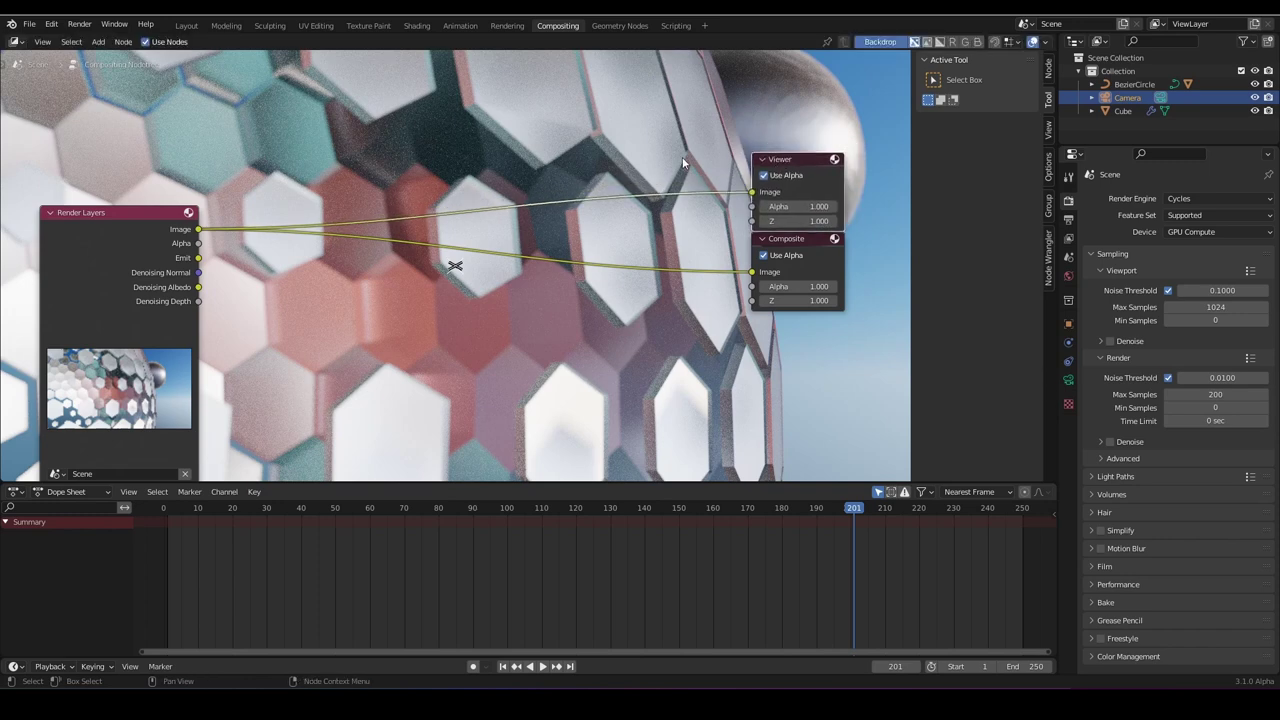
scroll(538, 228, "down", 5)
middle_click_drag(430, 295, 454, 242)
left_click_drag(213, 295, 188, 311)
scroll(247, 294, "down", 1)
middle_click_drag(247, 294, 196, 320)
scroll(400, 231, "up", 4)
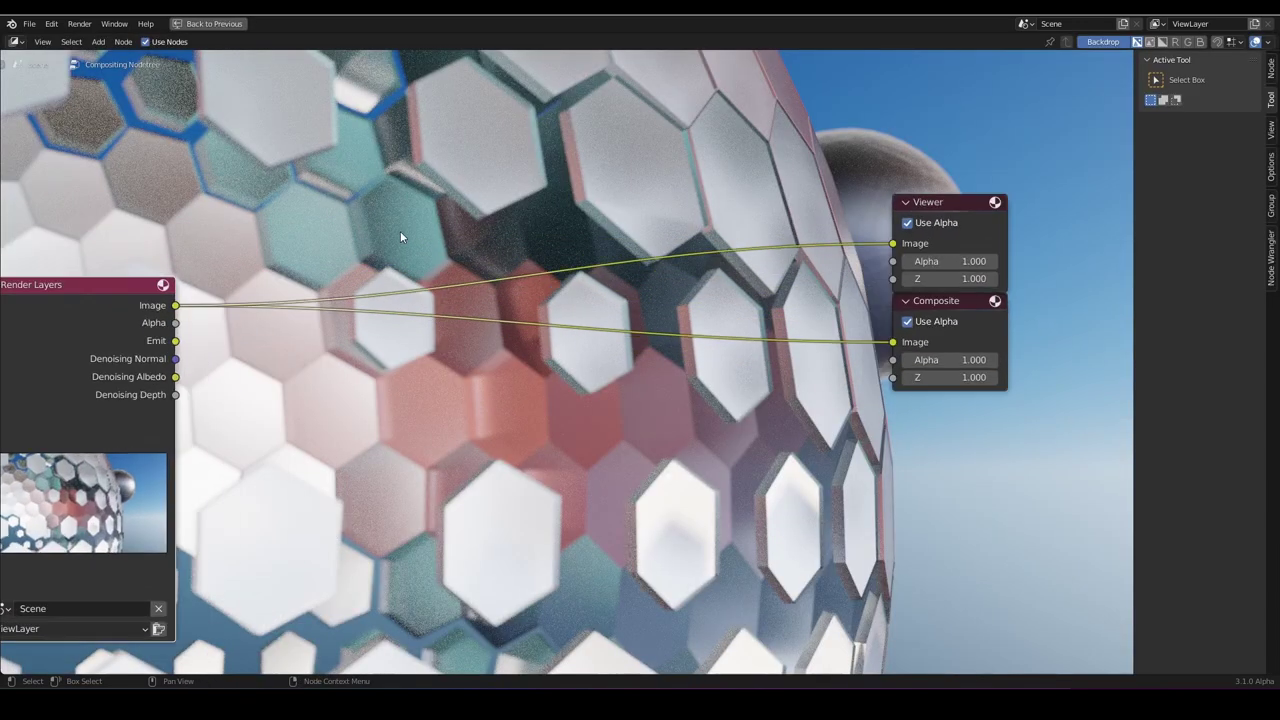
Insert a Denoise node between Render Layers and Viewer, and connect Denoising Normal and Denoising Albedo to its Normal and Albedo inputs.
key("shift+a")
left_click(350, 190)
type("de")
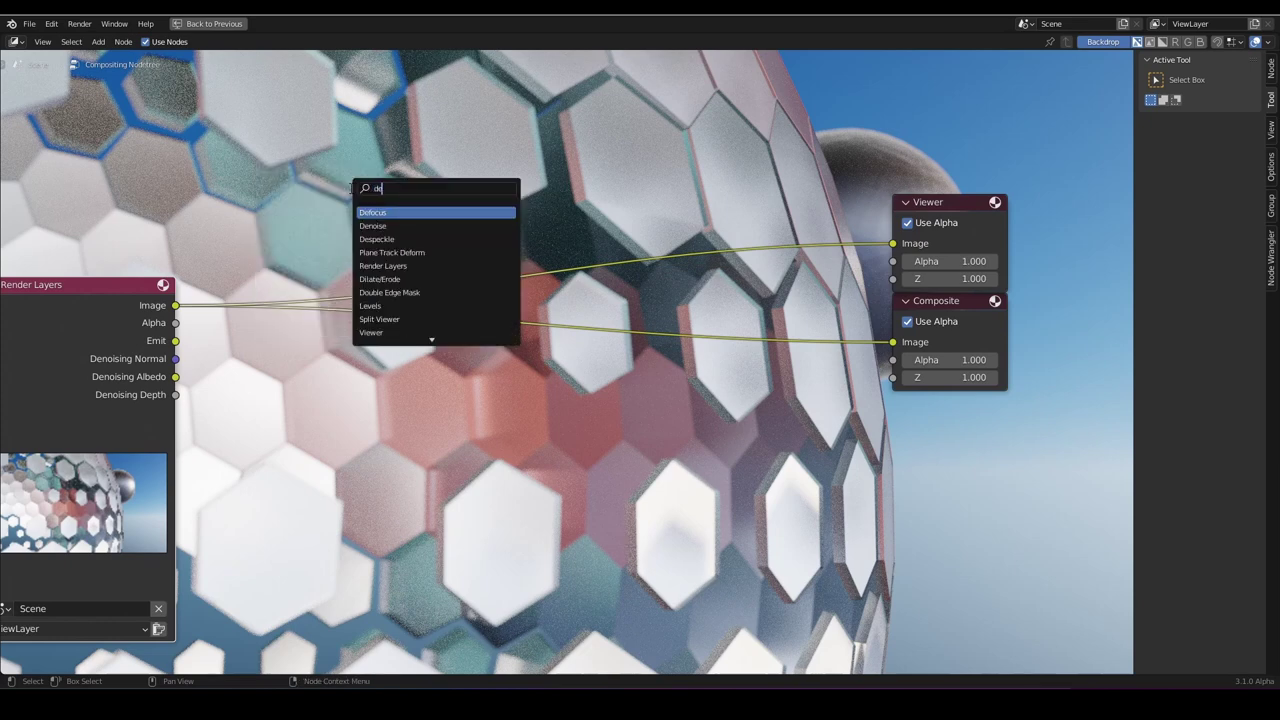
left_click(390, 226)
left_click(334, 295)
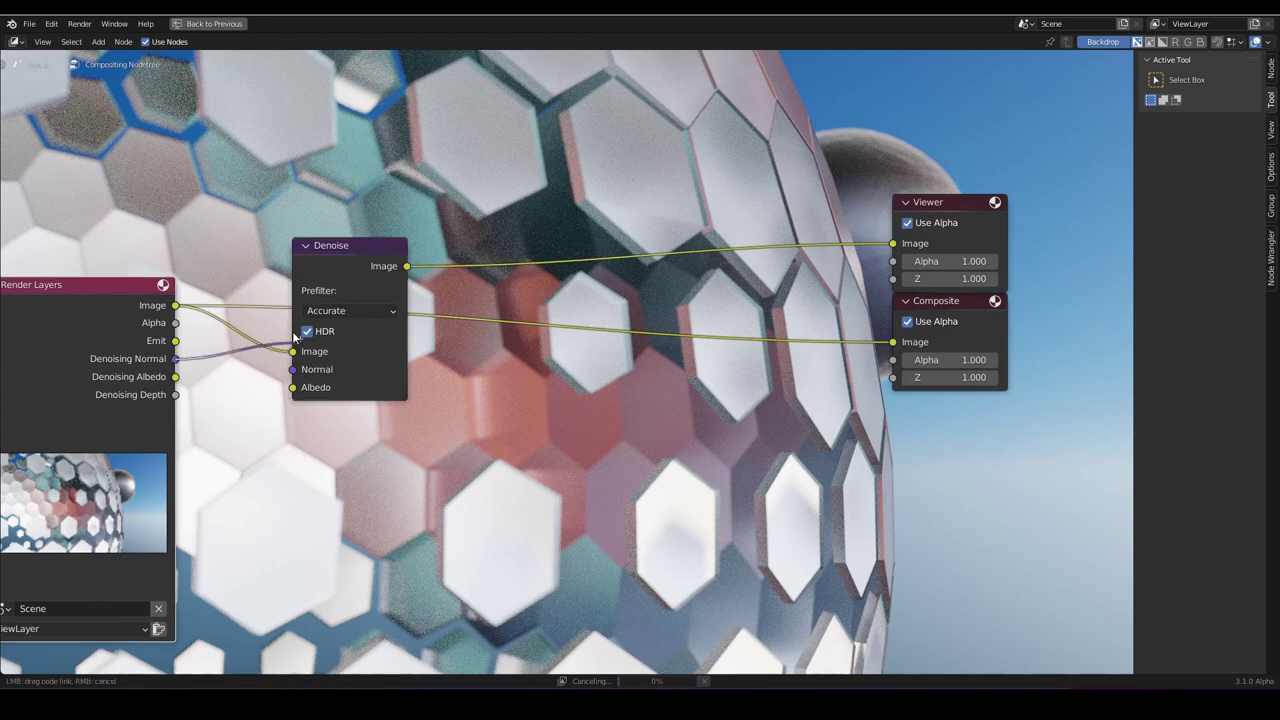
left_click_drag(175, 358, 293, 369)
left_click_drag(175, 376, 292, 387)
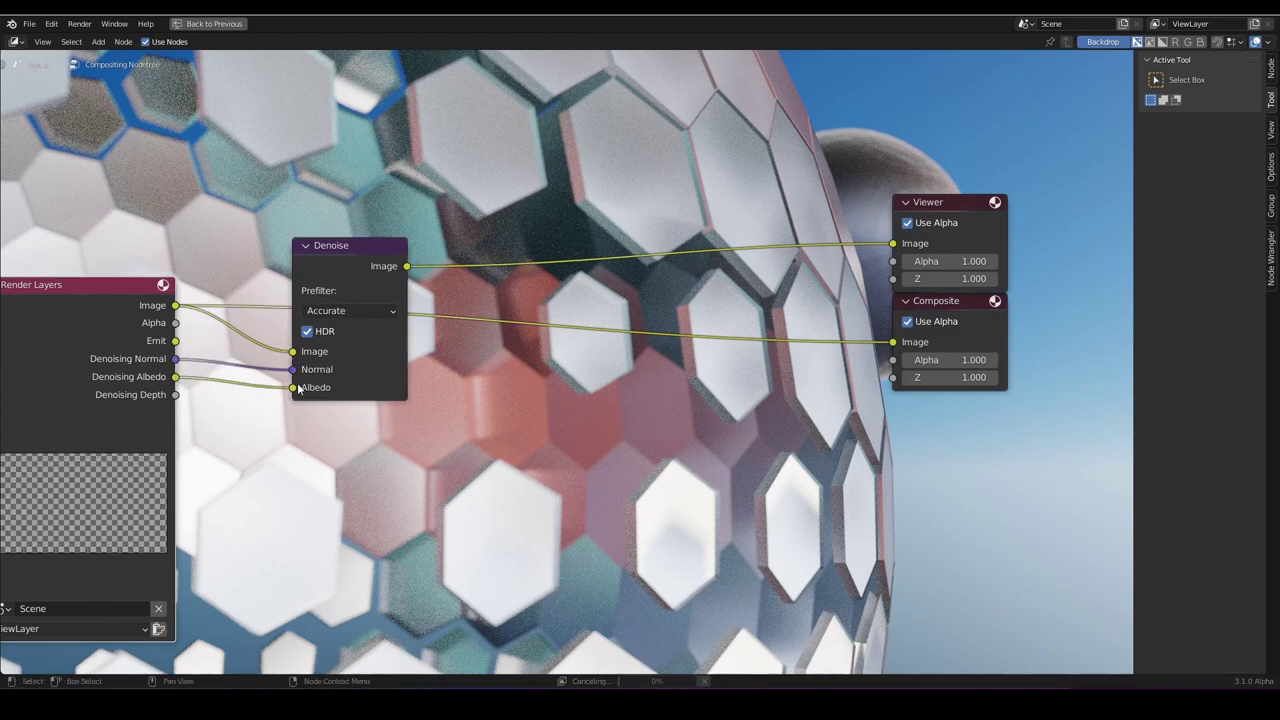
Insert a Lens Distortion node on the link between the Denoise and Viewer nodes.
scroll(548, 378, "down", 1)
scroll(492, 417, "down", 2)
scroll(480, 430, "up", 3)
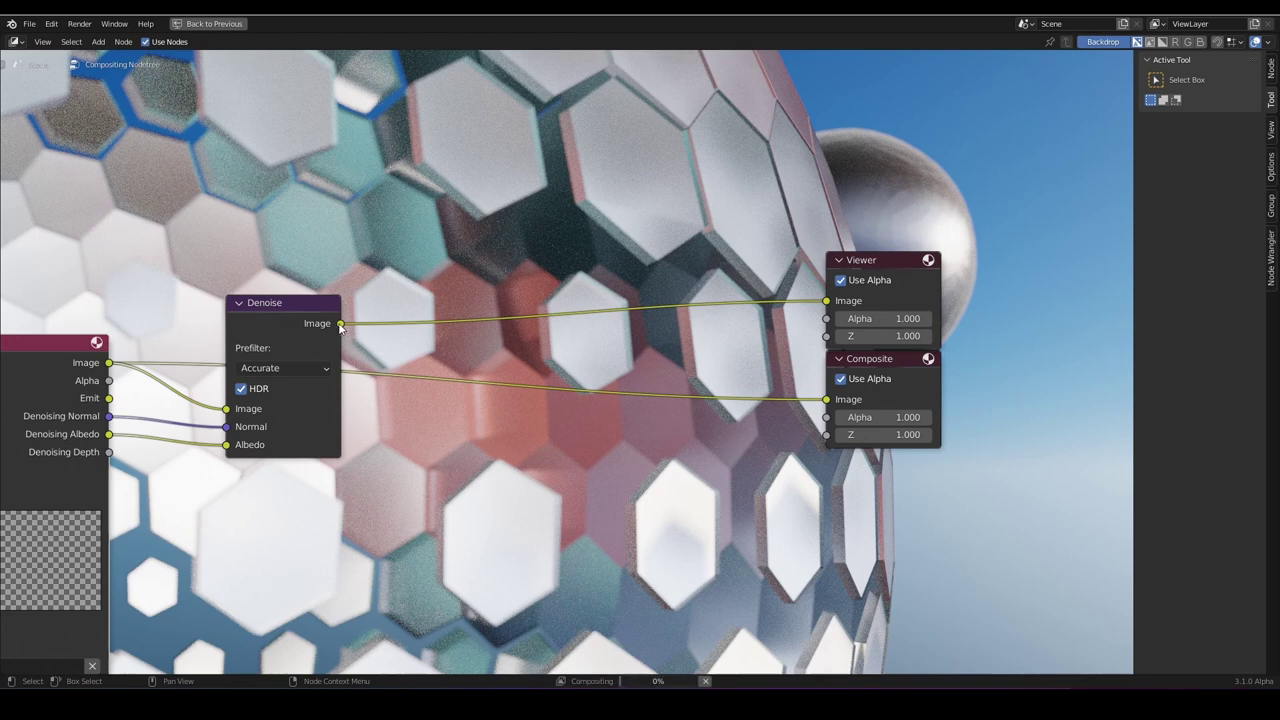
middle_click_drag(340, 327, 308, 367)
key("shift+a")
left_click(397, 239)
type("le")
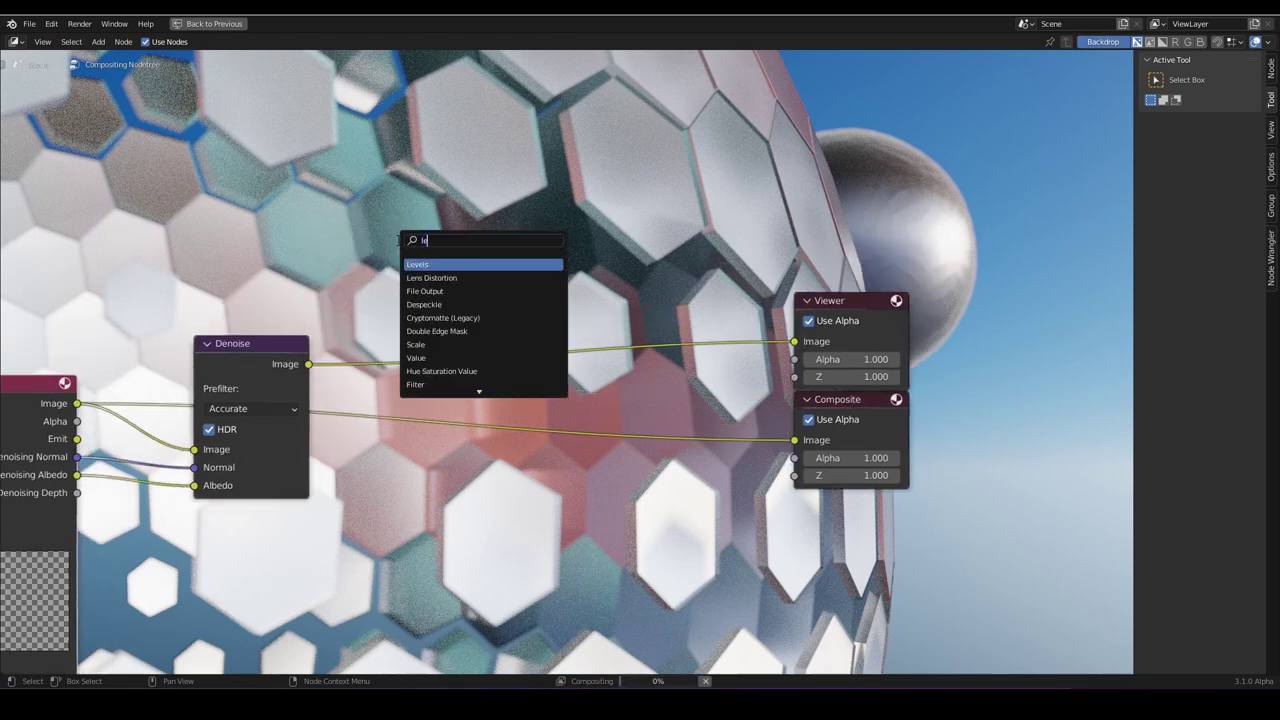
type("ns")
key("Return")
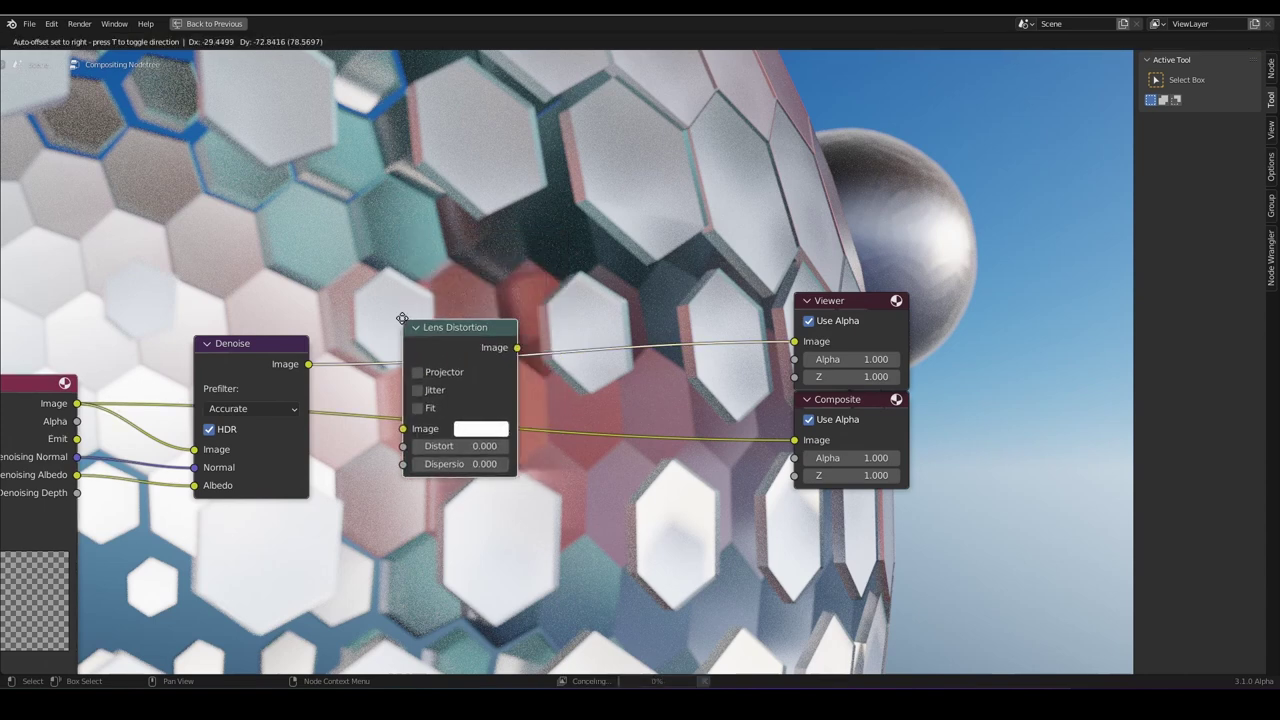
left_click(401, 317)
Set the Lens Distortion dispersion to 0.01 and connect its Image output to the Composite node's Image input.
left_click(460, 463)
type("0.0")
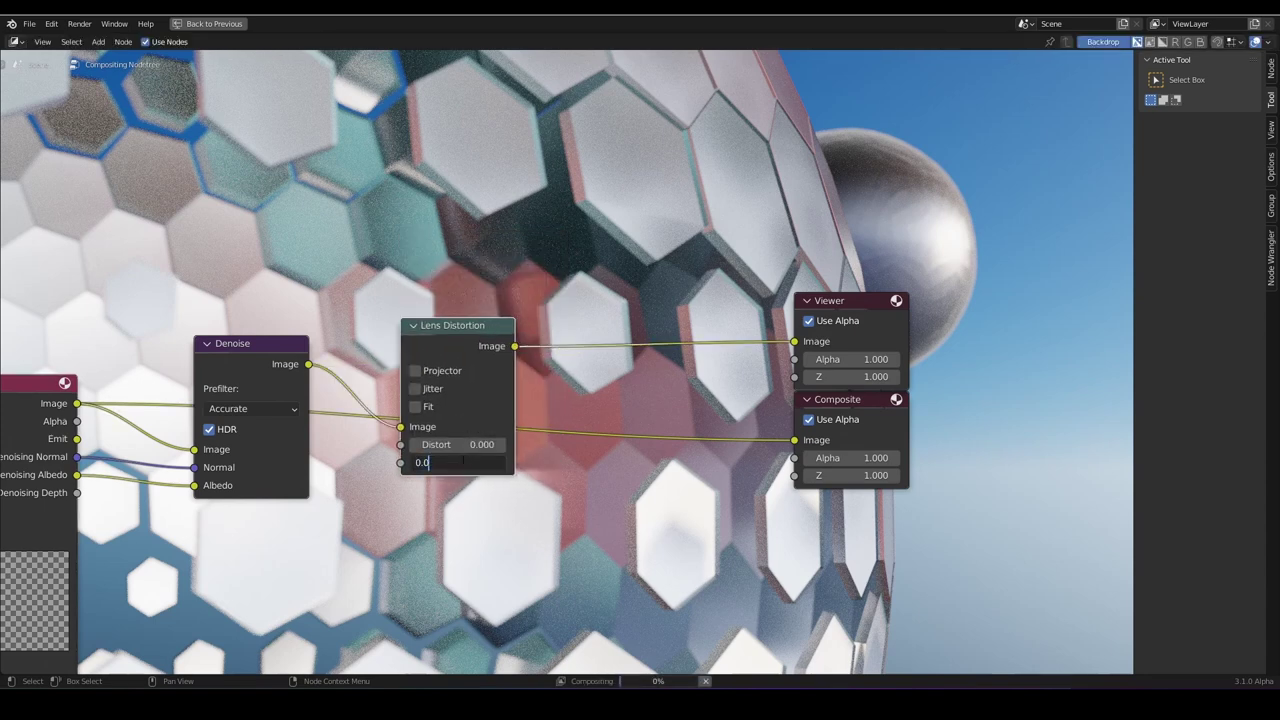
type("1")
key("Return")
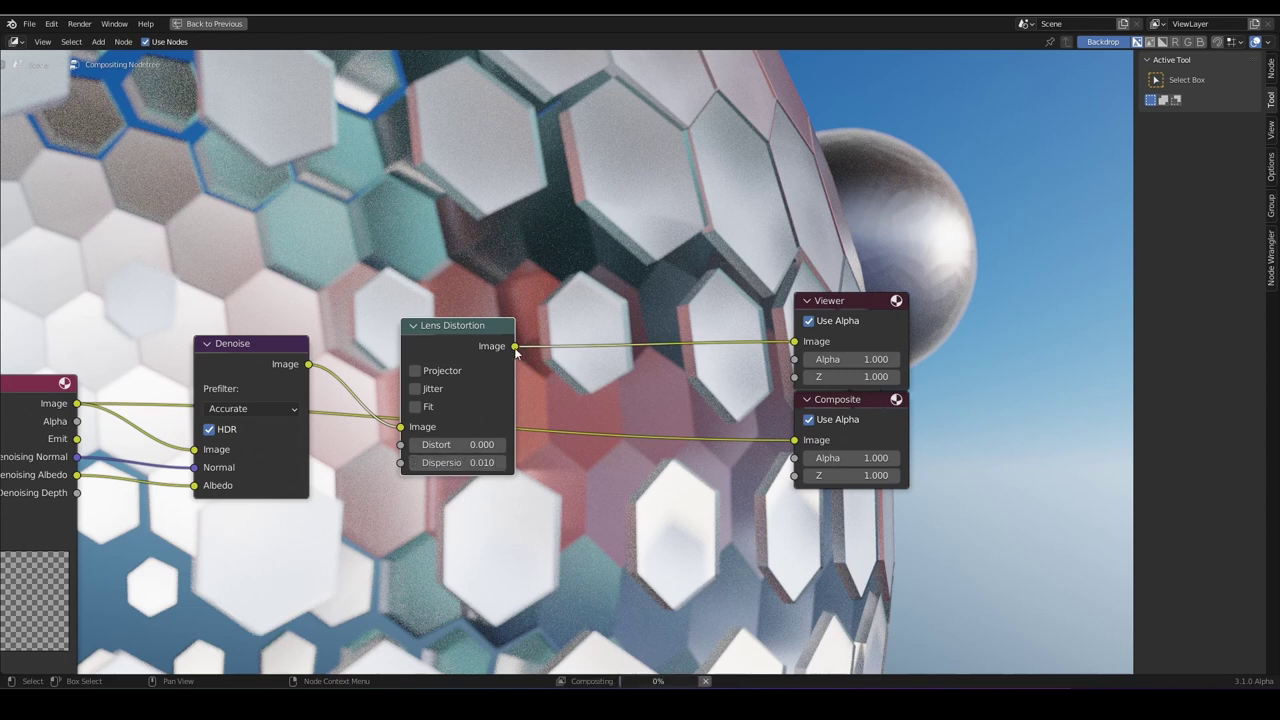
left_click_drag(514, 345, 794, 440)
scroll(666, 313, "up", 1)
middle_click_drag(666, 315, 616, 344)
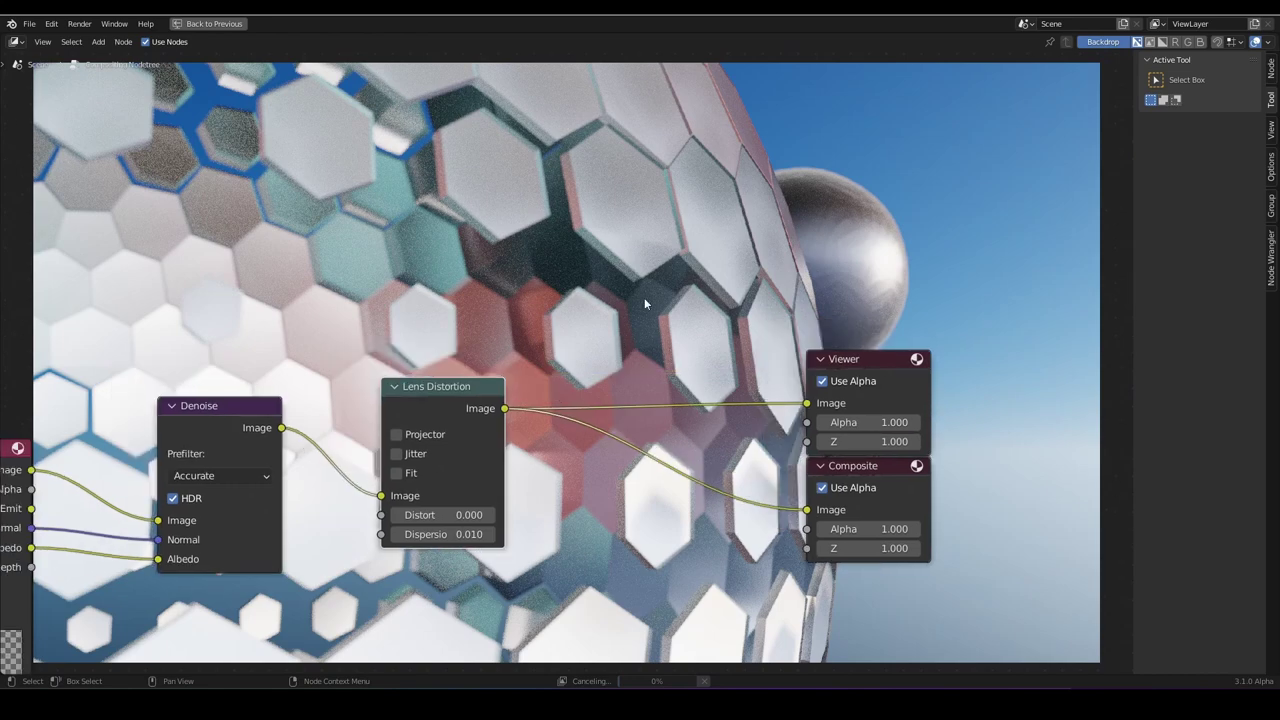
key("ctrl+s")
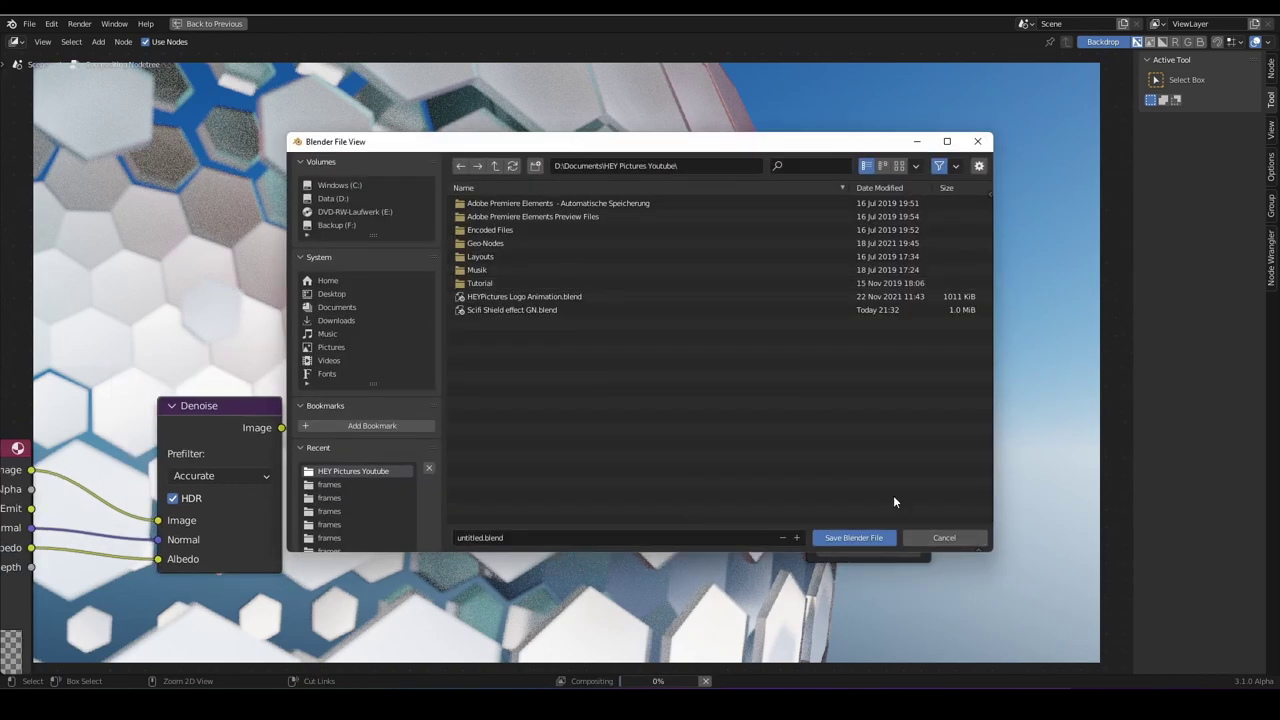
left_click(944, 537)
Examine the denoised and lens-distorted render in the enlarged backdrop along with the complete compositing node chain.
scroll(540, 245, "down", 2)
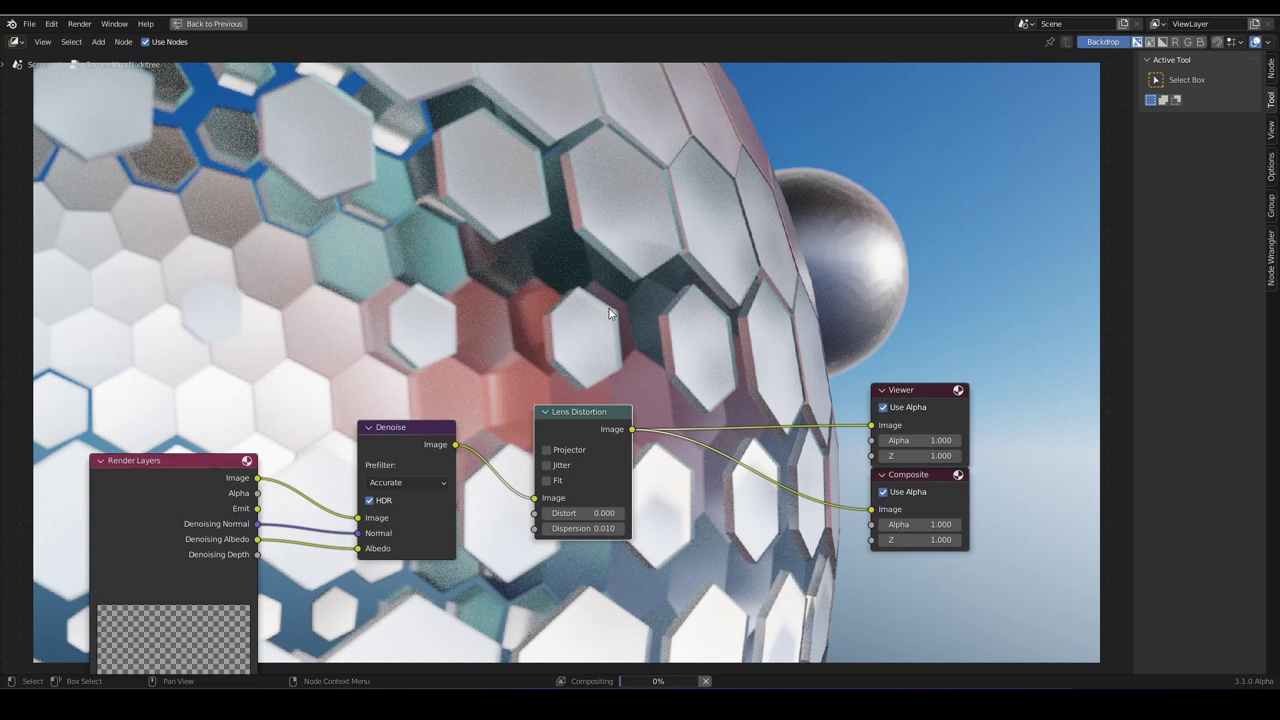
middle_click_drag(685, 336, 637, 352)
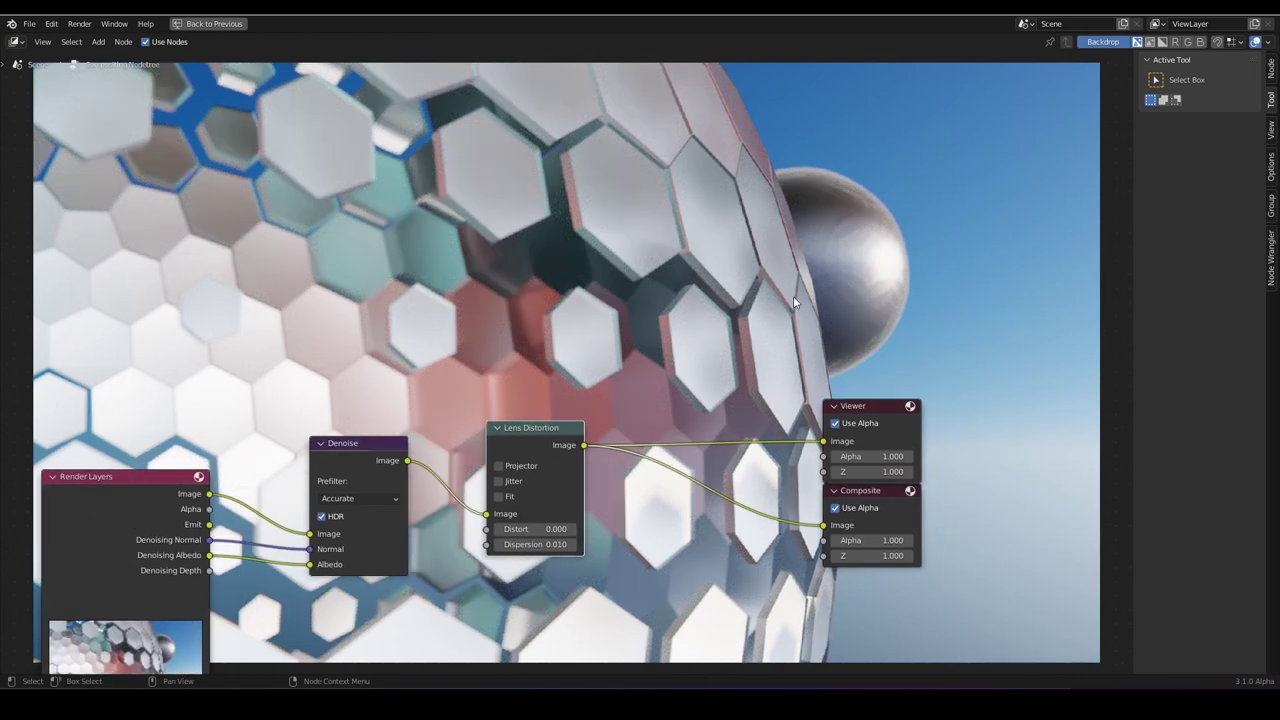
key("alt+v")
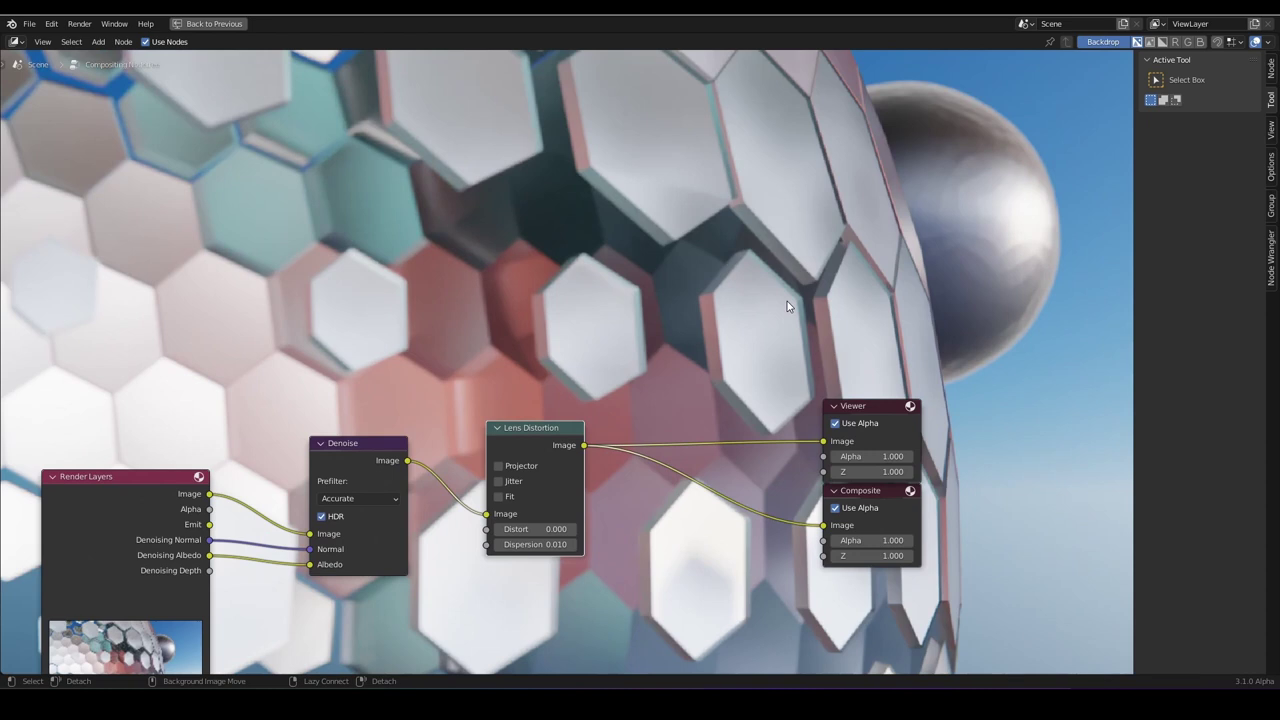
key("v")
middle_click_drag(826, 289, 802, 299, "alt")
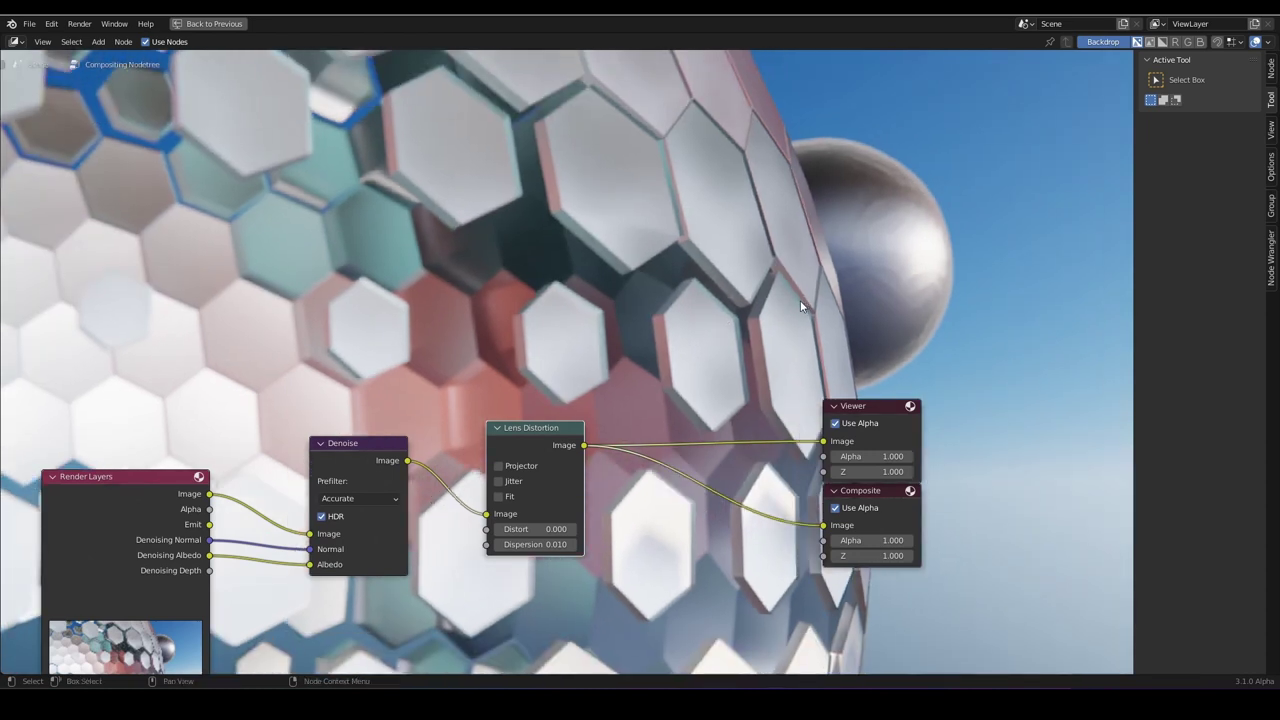
scroll(692, 372, "down", 2)
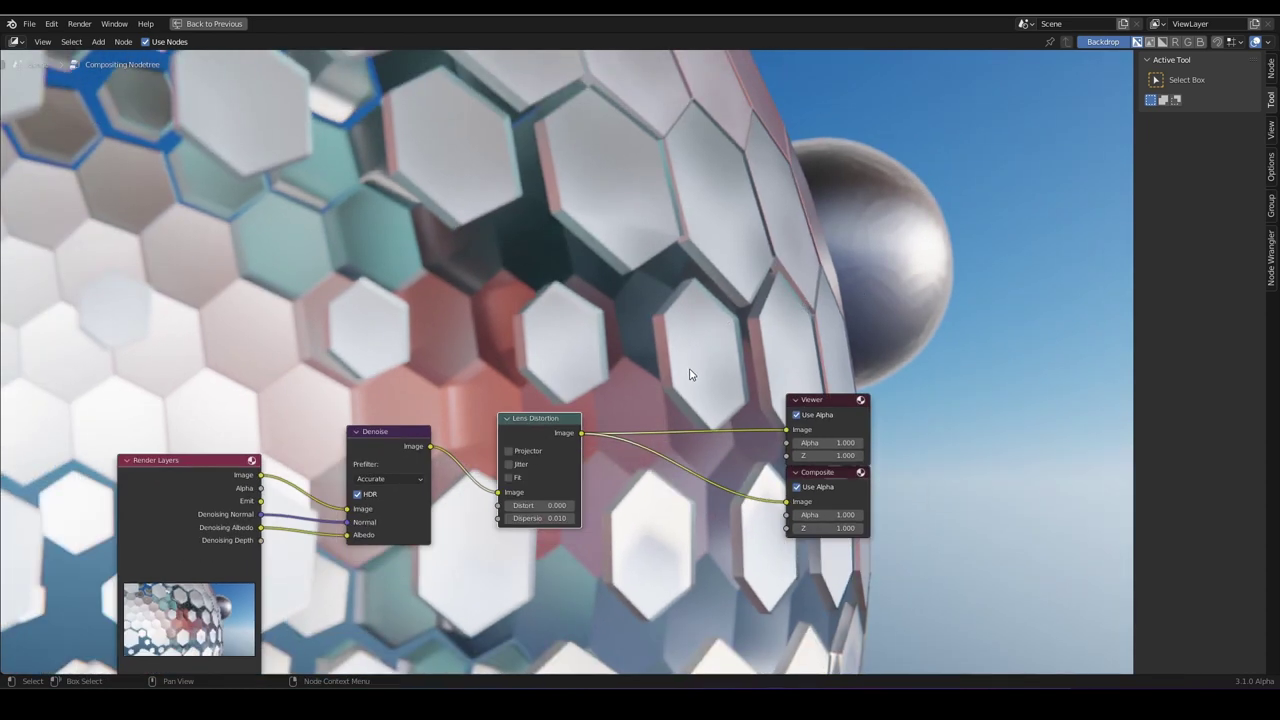
scroll(795, 277, "up", 4)
middle_click_drag(691, 370, 770, 301)
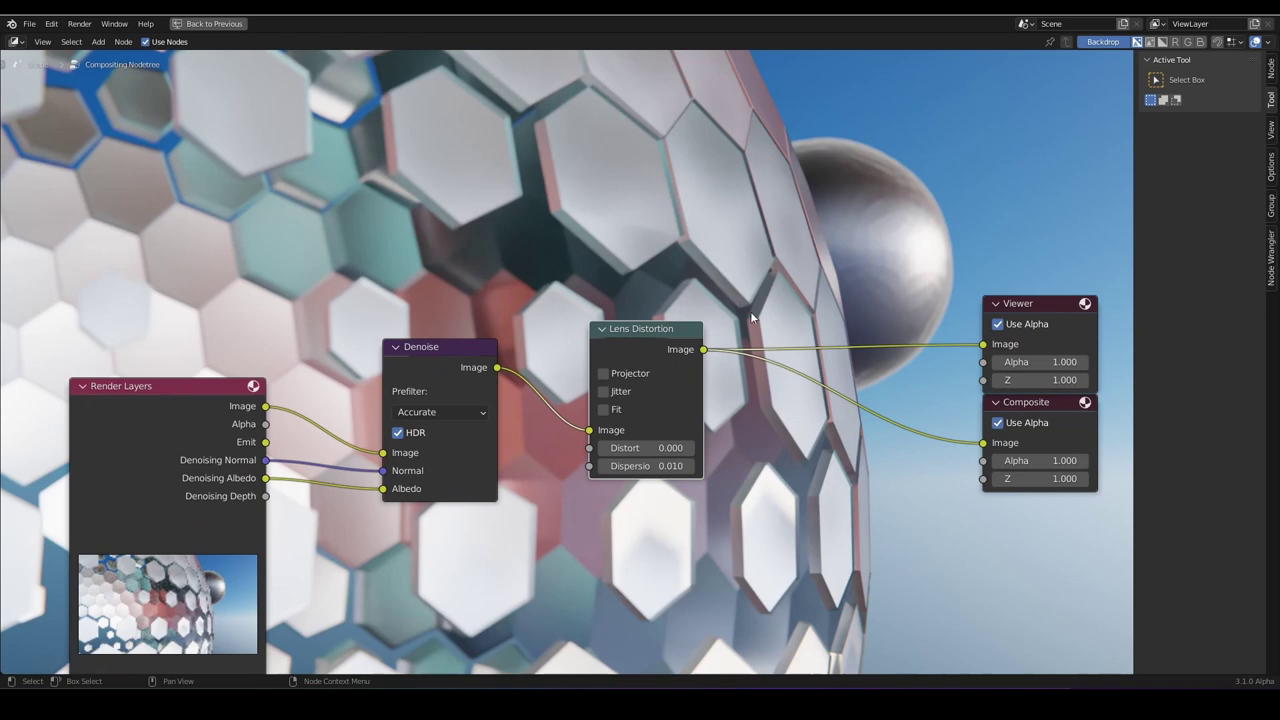
scroll(630, 365, "down", 2)
scroll(630, 356, "up", 2)
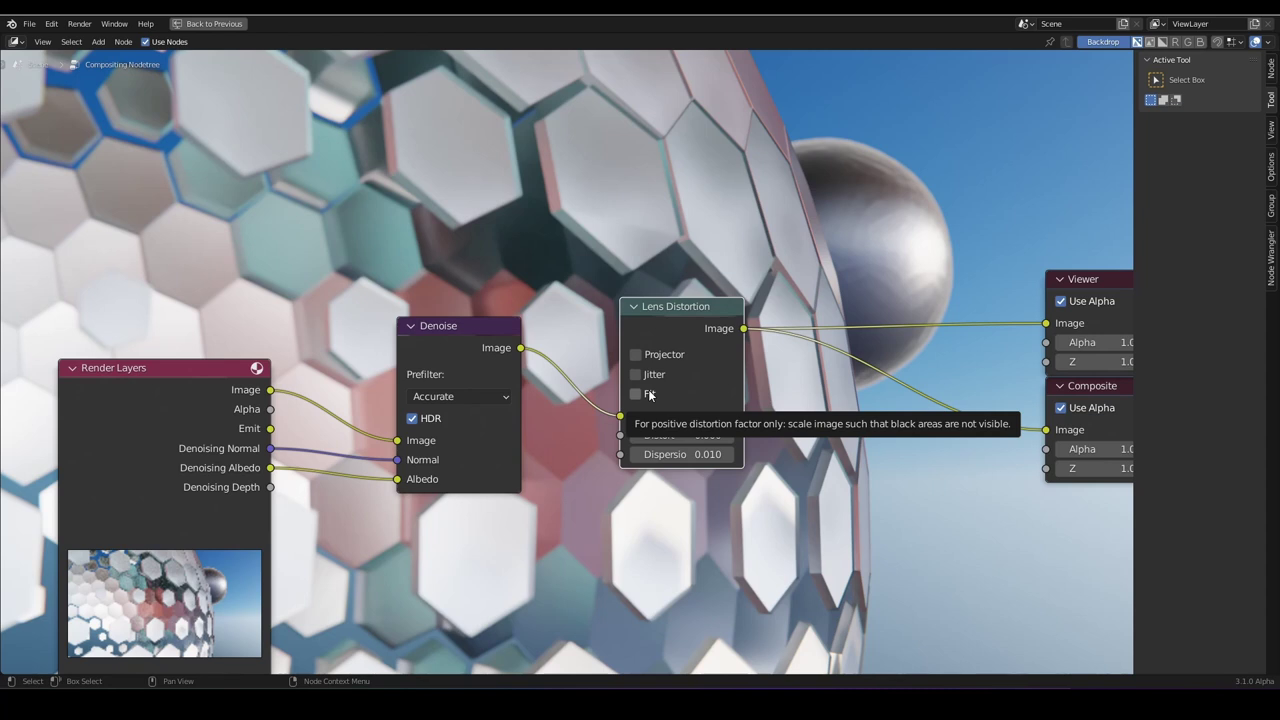
scroll(665, 390, "down", 5)
scroll(614, 417, "up", 3)
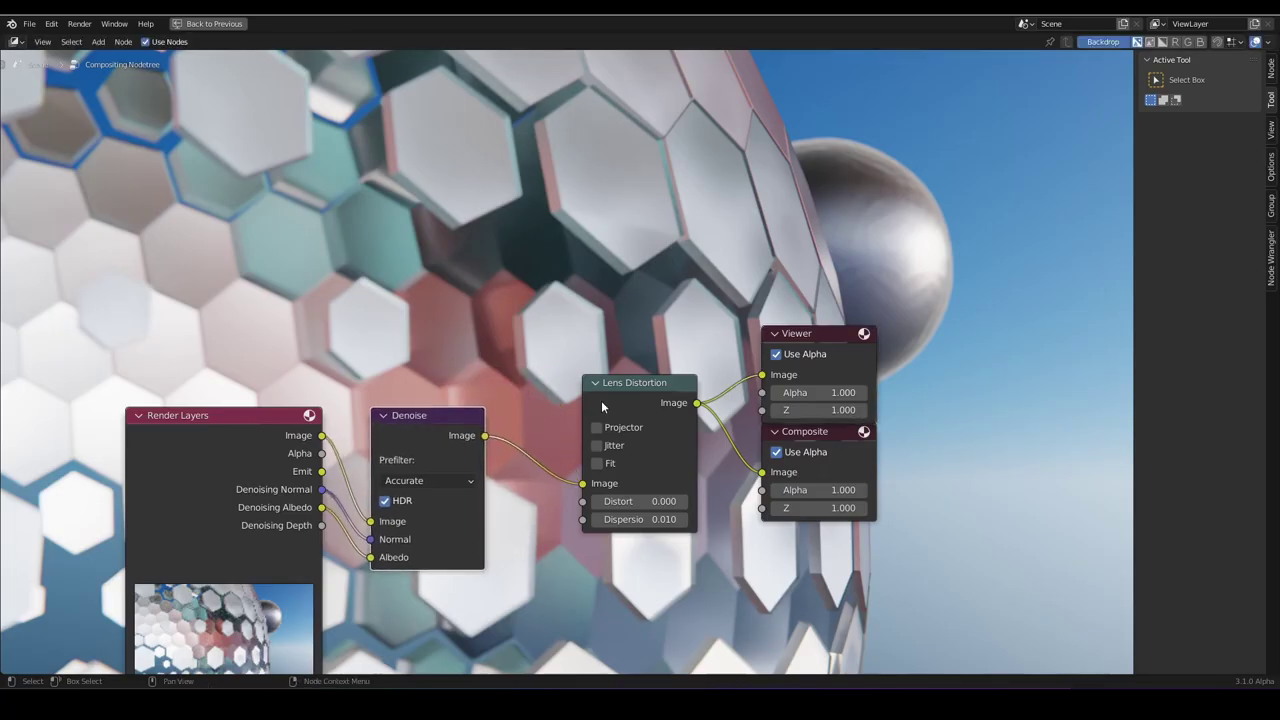
Move the Lens Distortion node closer to Denoise and stack the Viewer and Composite nodes just after it.
left_click_drag(604, 408, 555, 433)
left_click_drag(784, 336, 704, 352)
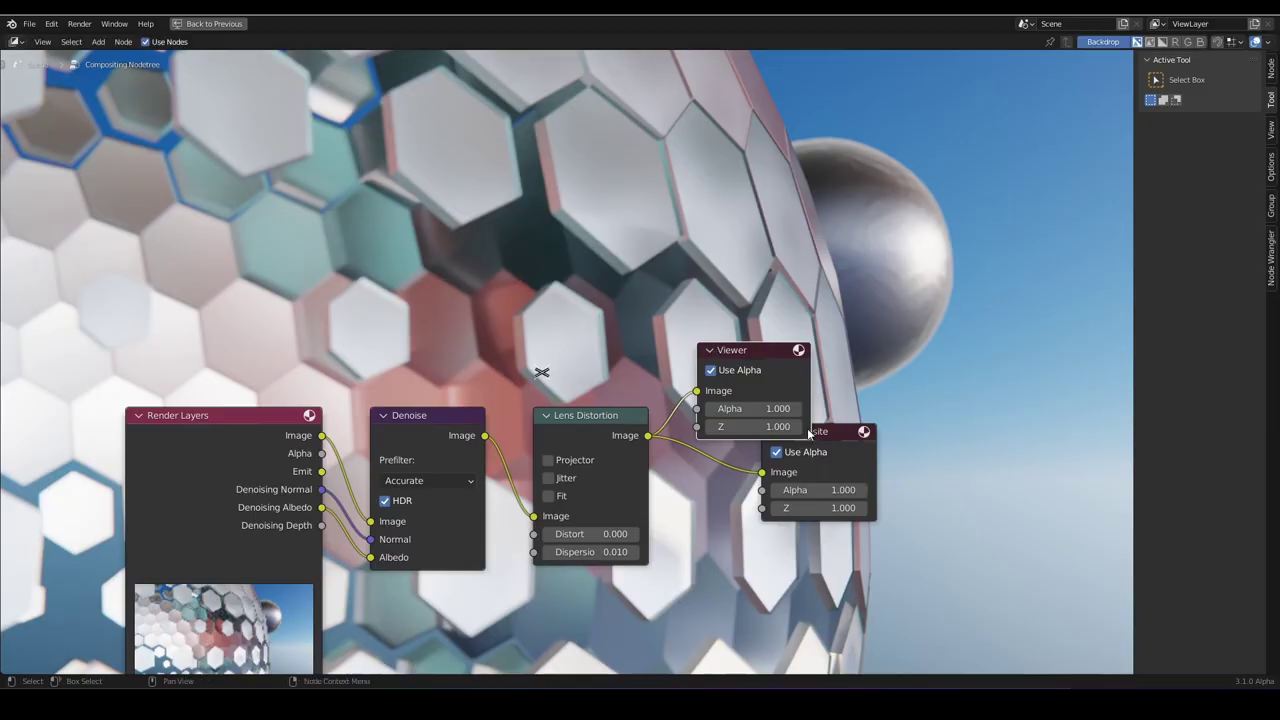
key("g")
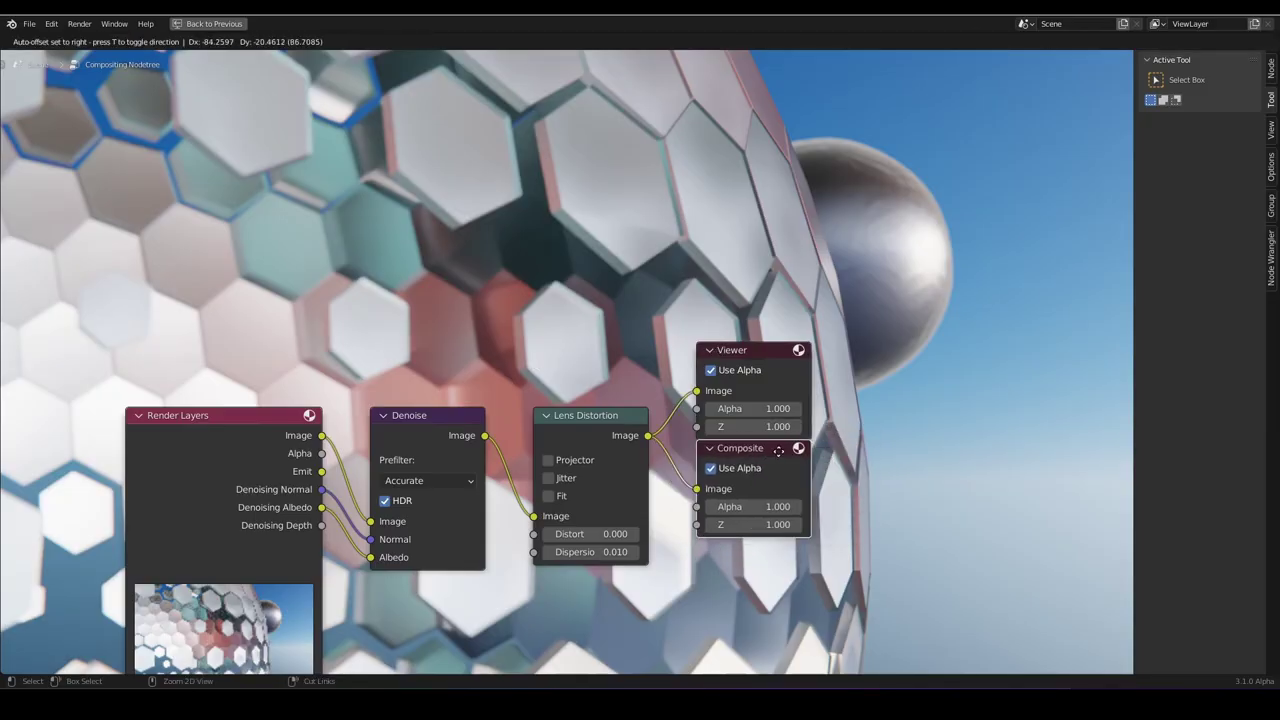
left_click(588, 466)
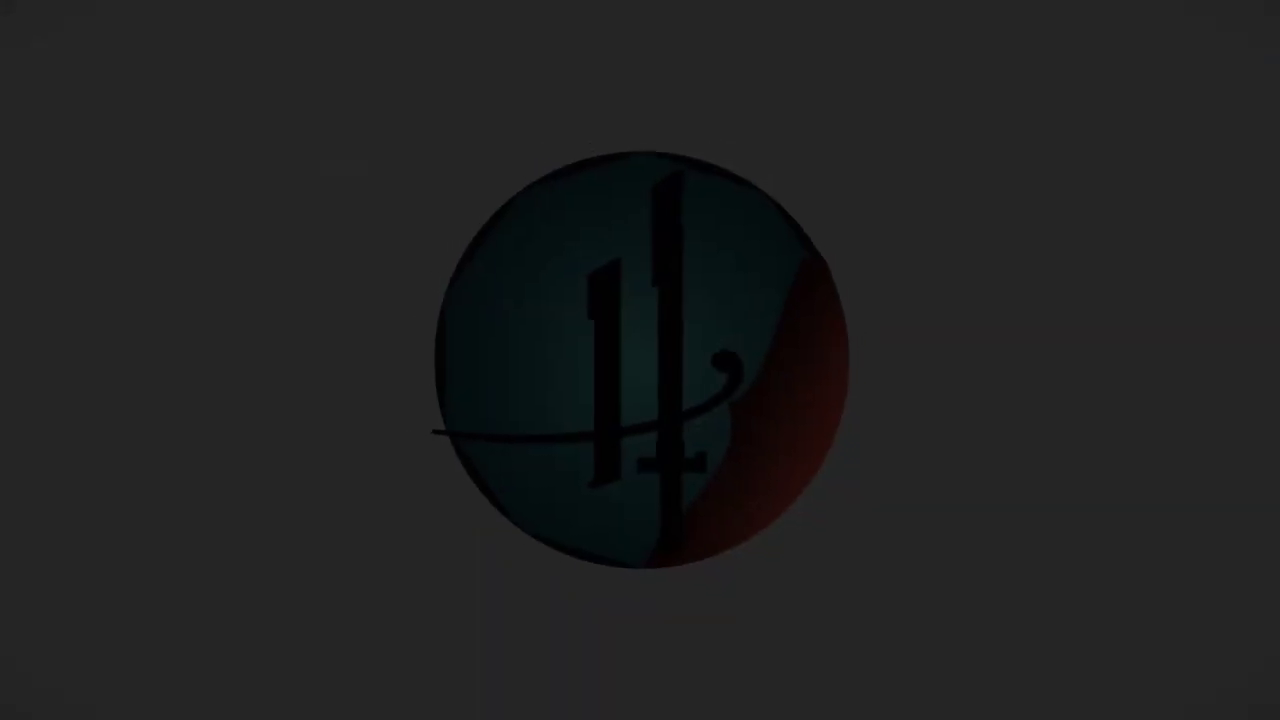